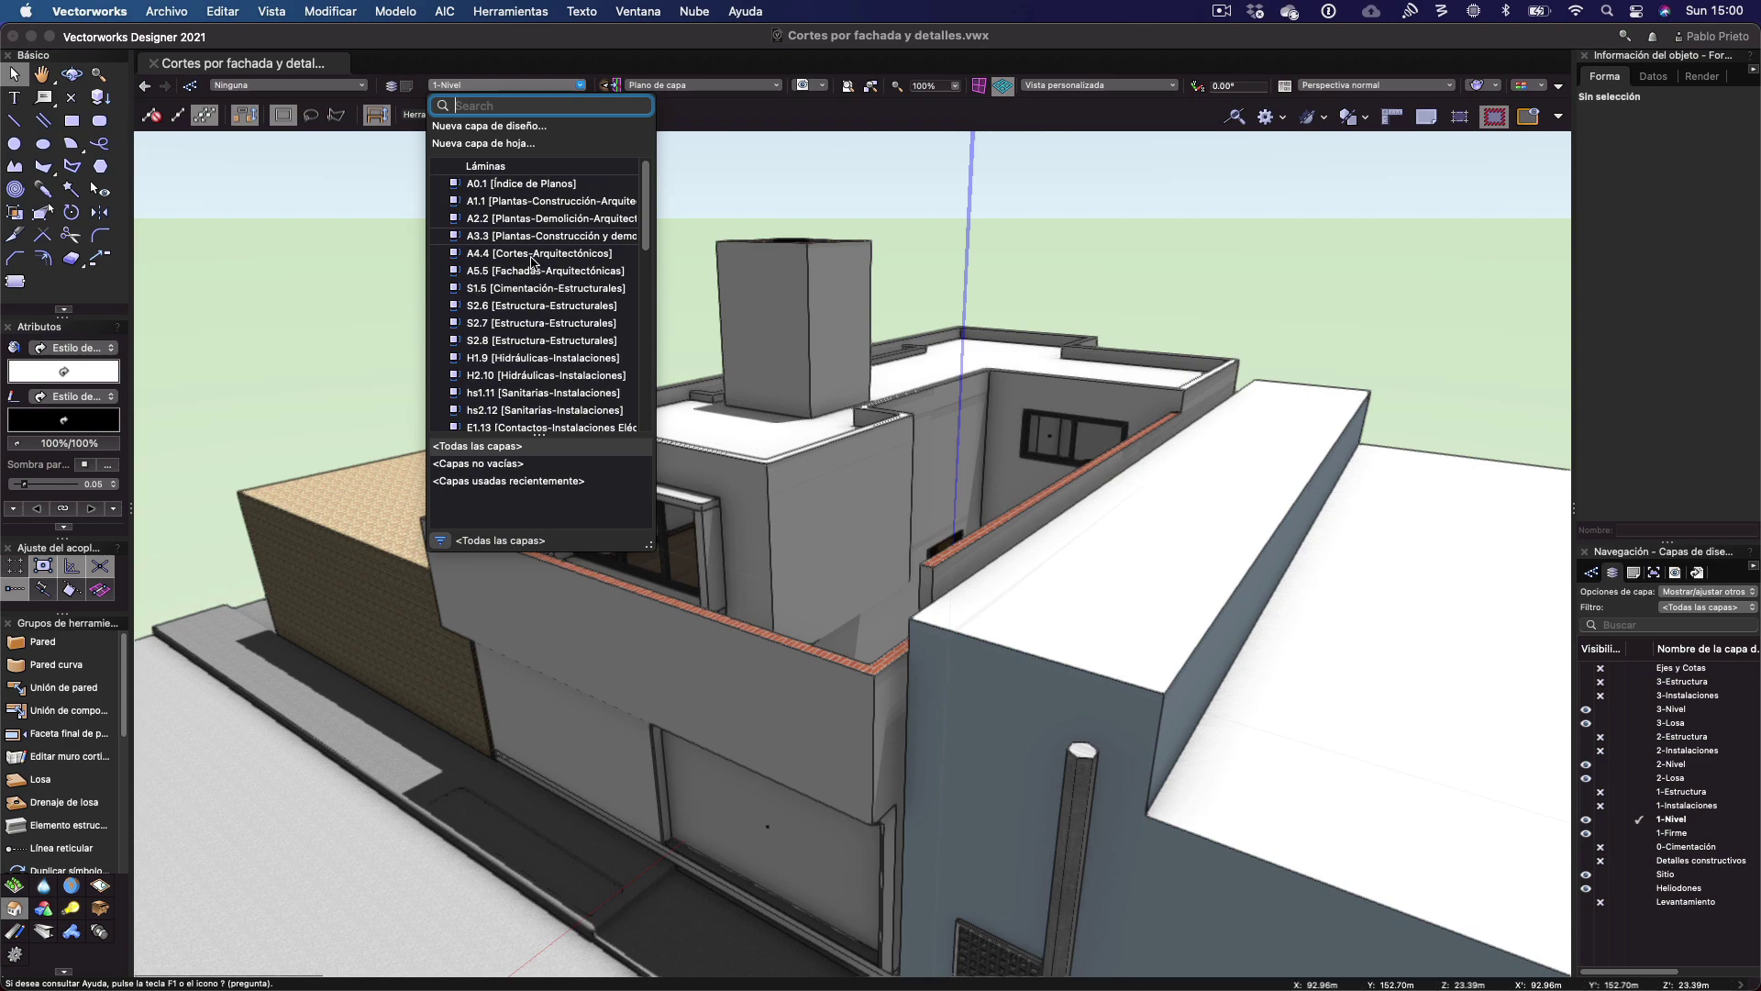
# Open the A4.4 [Cortes-Arquitectónicos] sheet layer and examine the Corte-Longitudinal 2 section viewport
pyautogui.click(532, 254)
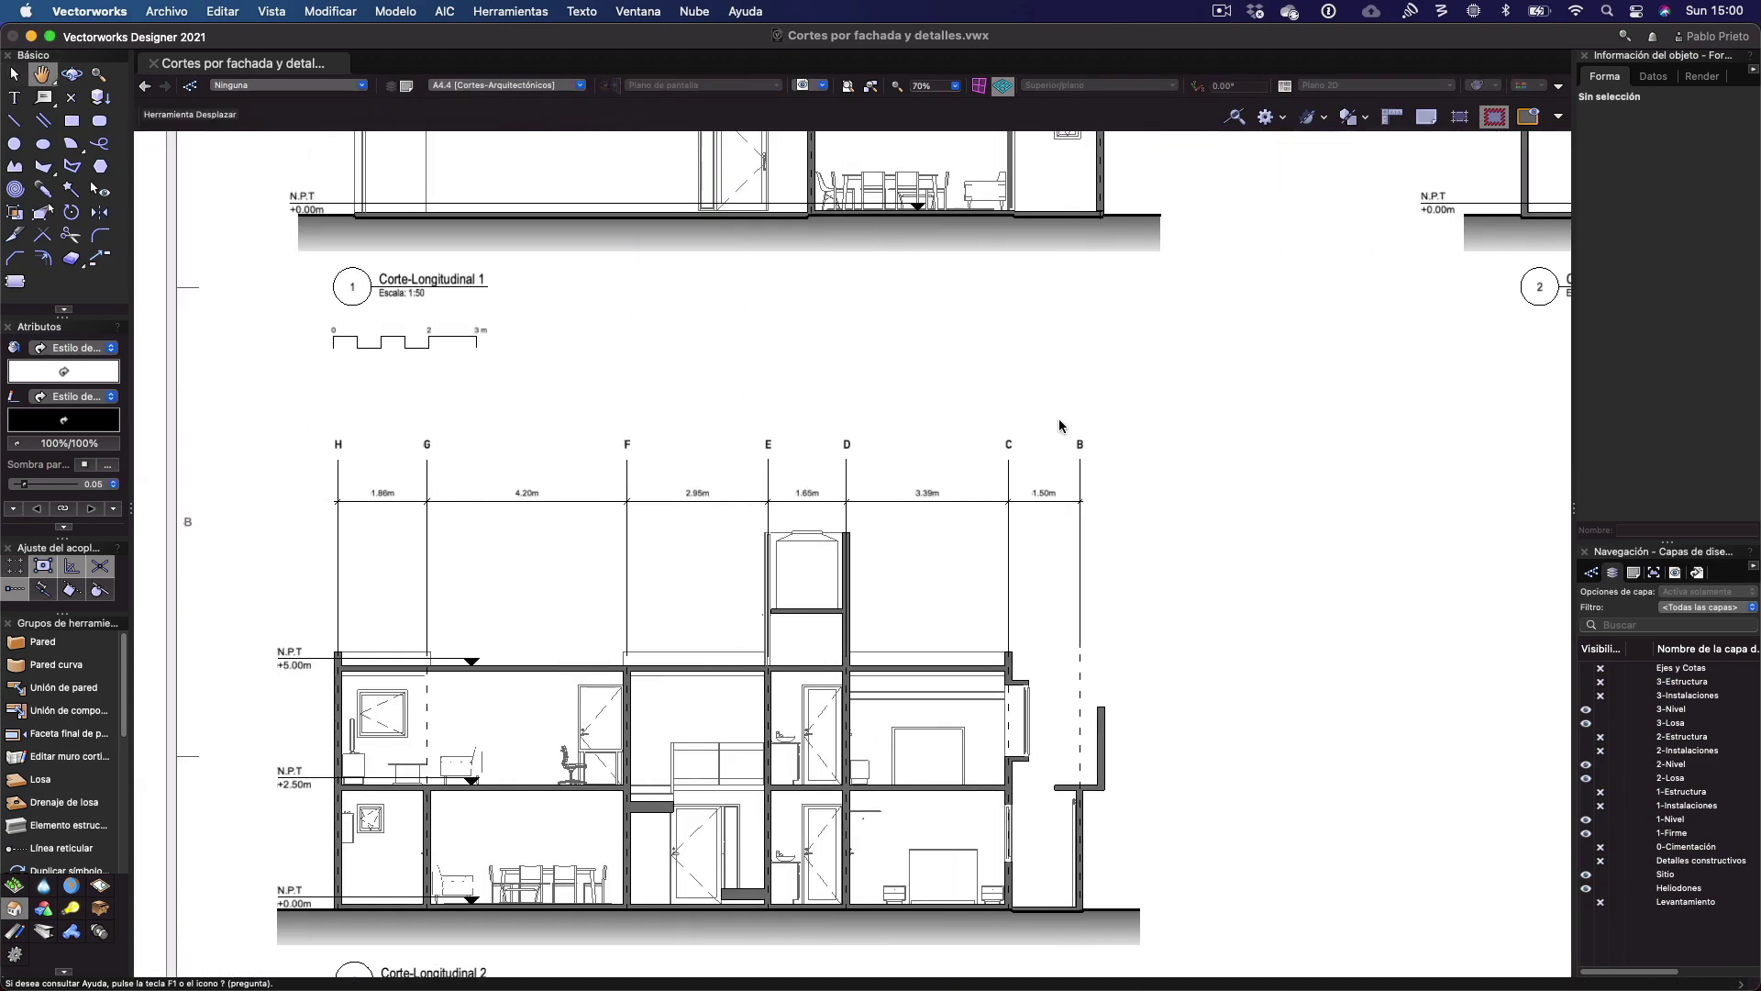
pyautogui.click(813, 592)
pyautogui.scroll(-3, 887, 355)
pyautogui.moveTo(880, 354); pyautogui.dragTo(616, 462, button='middle')
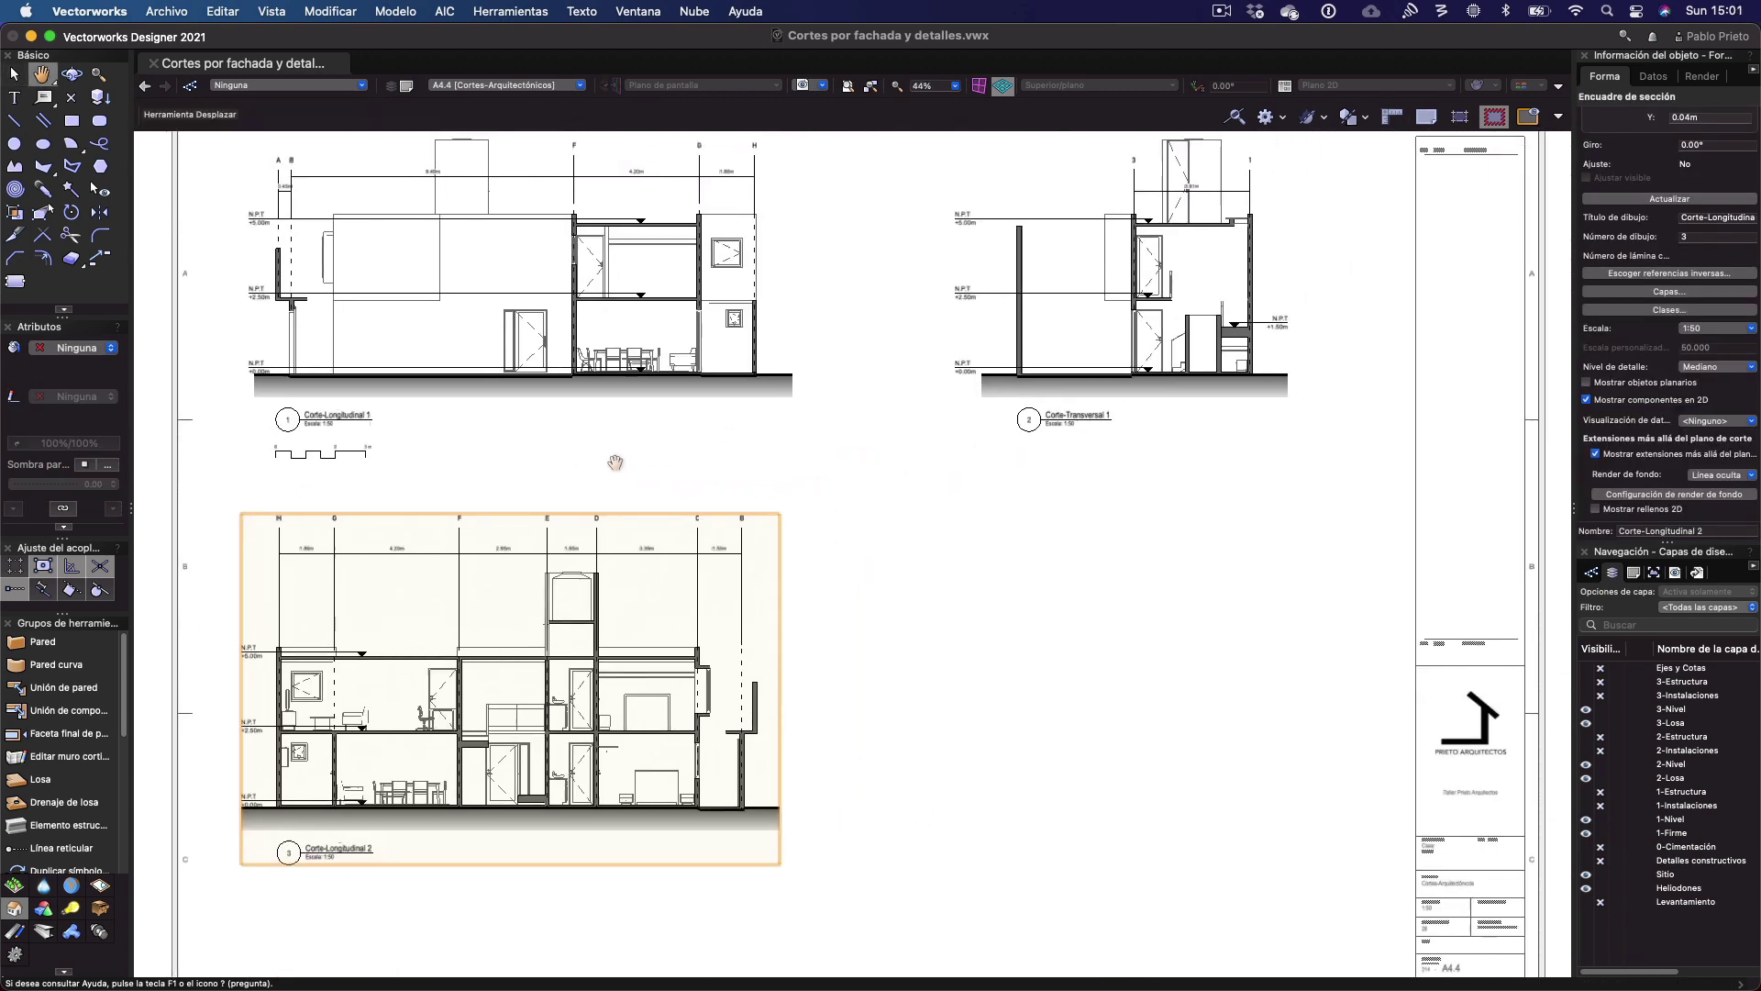
pyautogui.scroll(-1, 798, 569)
pyautogui.scroll(2, 465, 699)
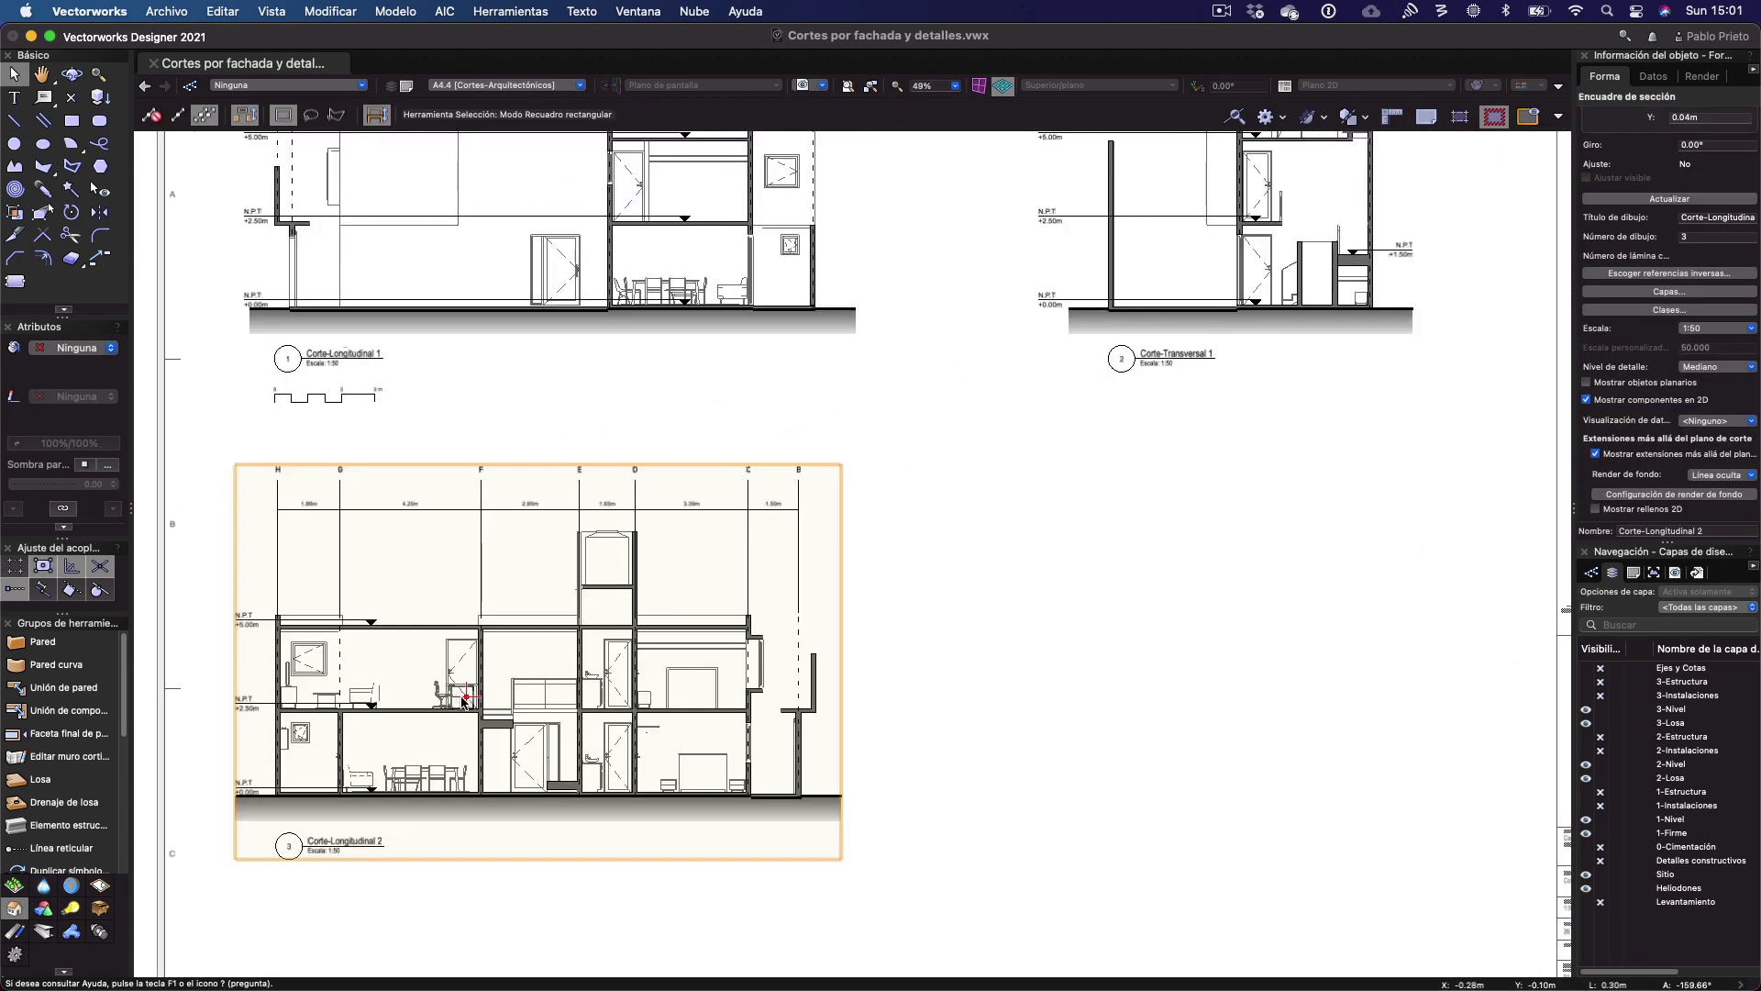
pyautogui.scroll(3, 465, 699)
pyautogui.moveTo(551, 629); pyautogui.dragTo(665, 573, button='middle')
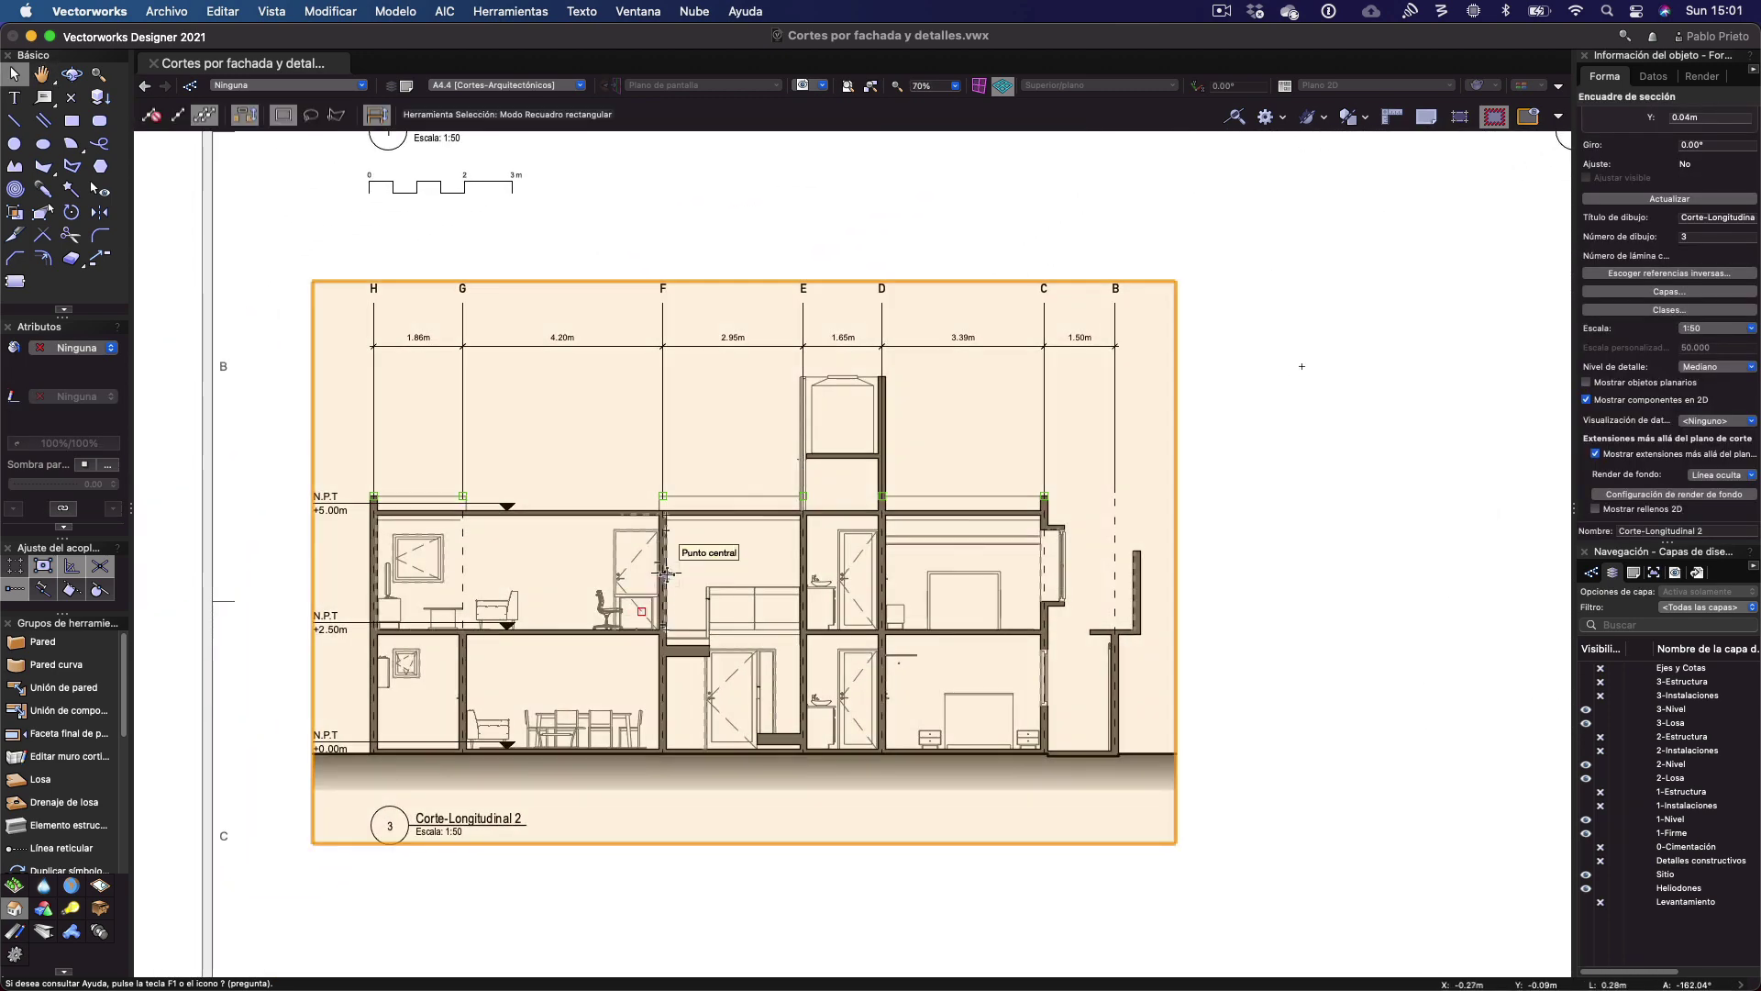
# Open the annotations of the Corte-Longitudinal 2 section viewport for editing
pyautogui.click(633, 532)
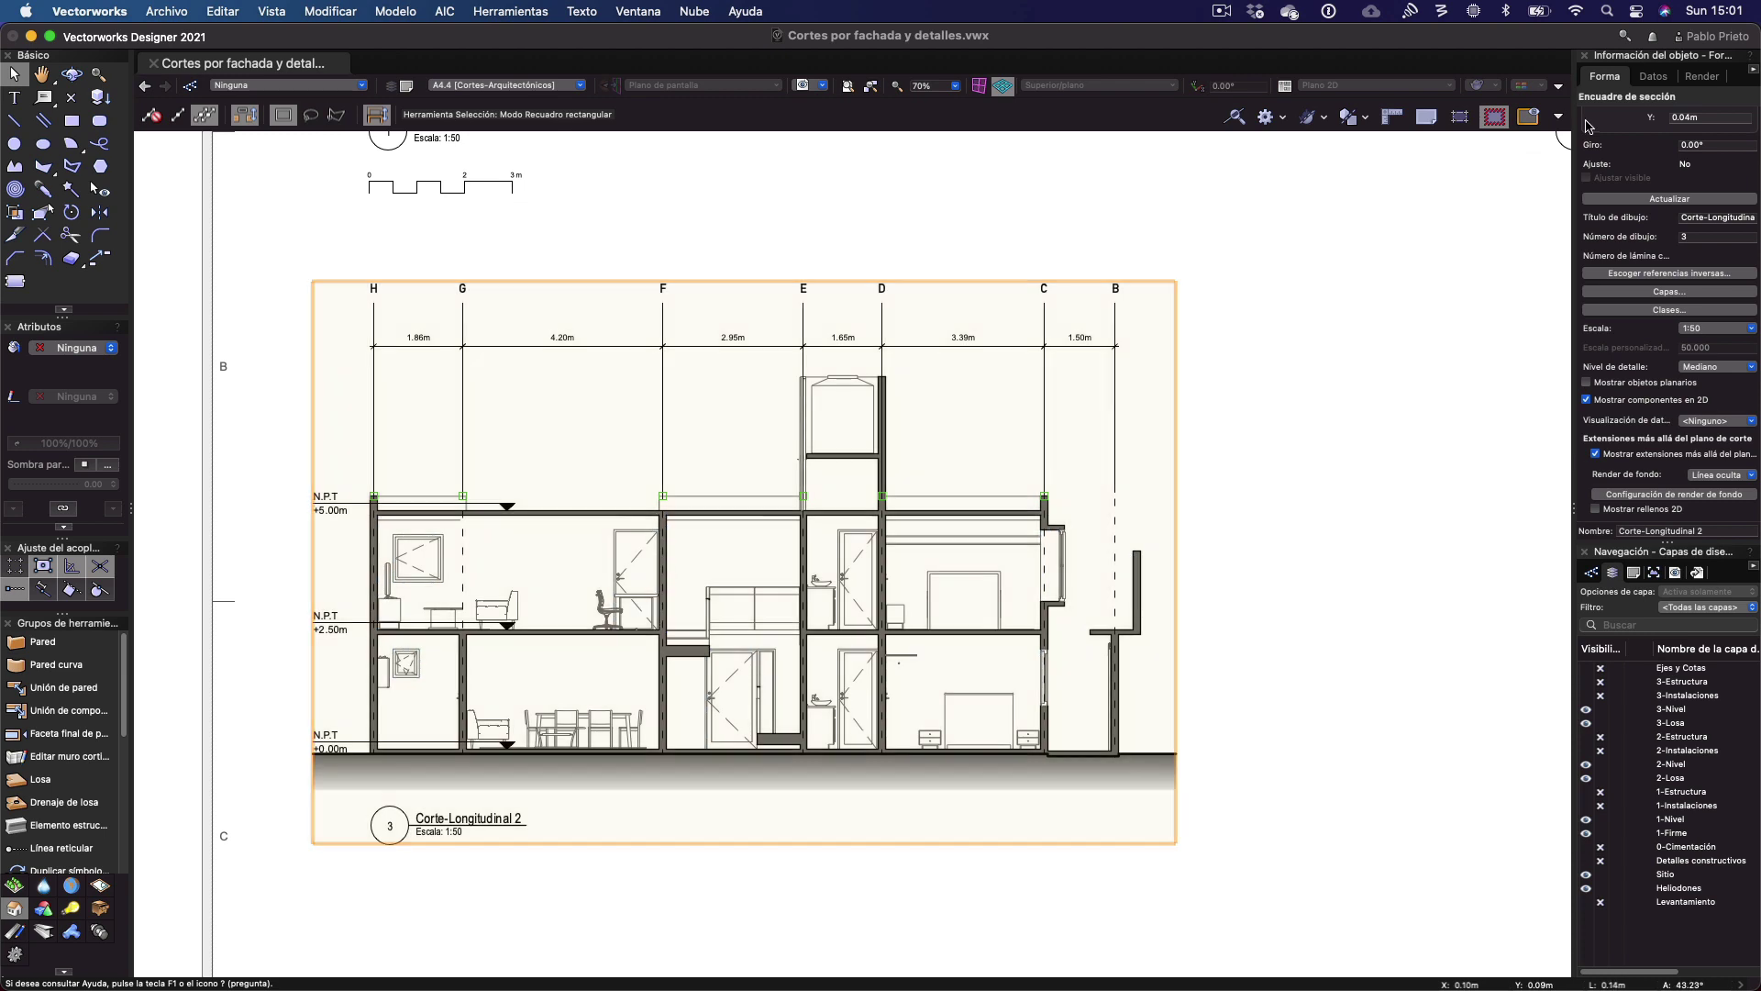
pyautogui.doubleClick(620, 514)
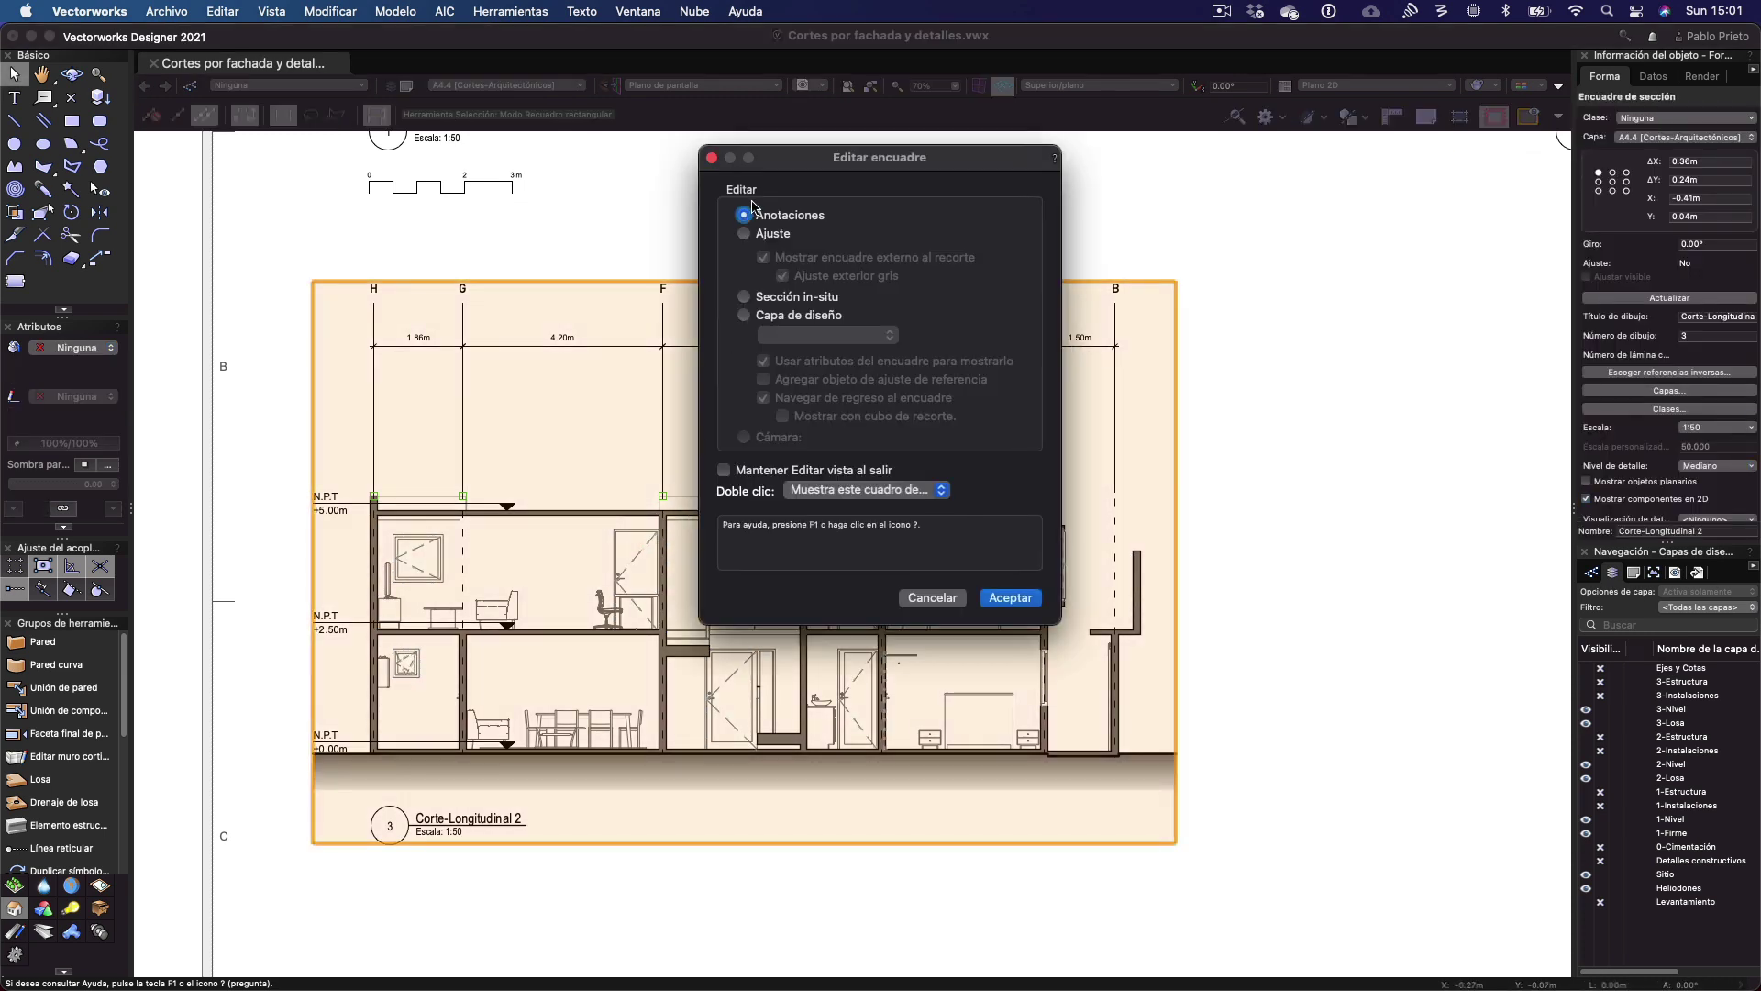
pyautogui.click(1010, 597)
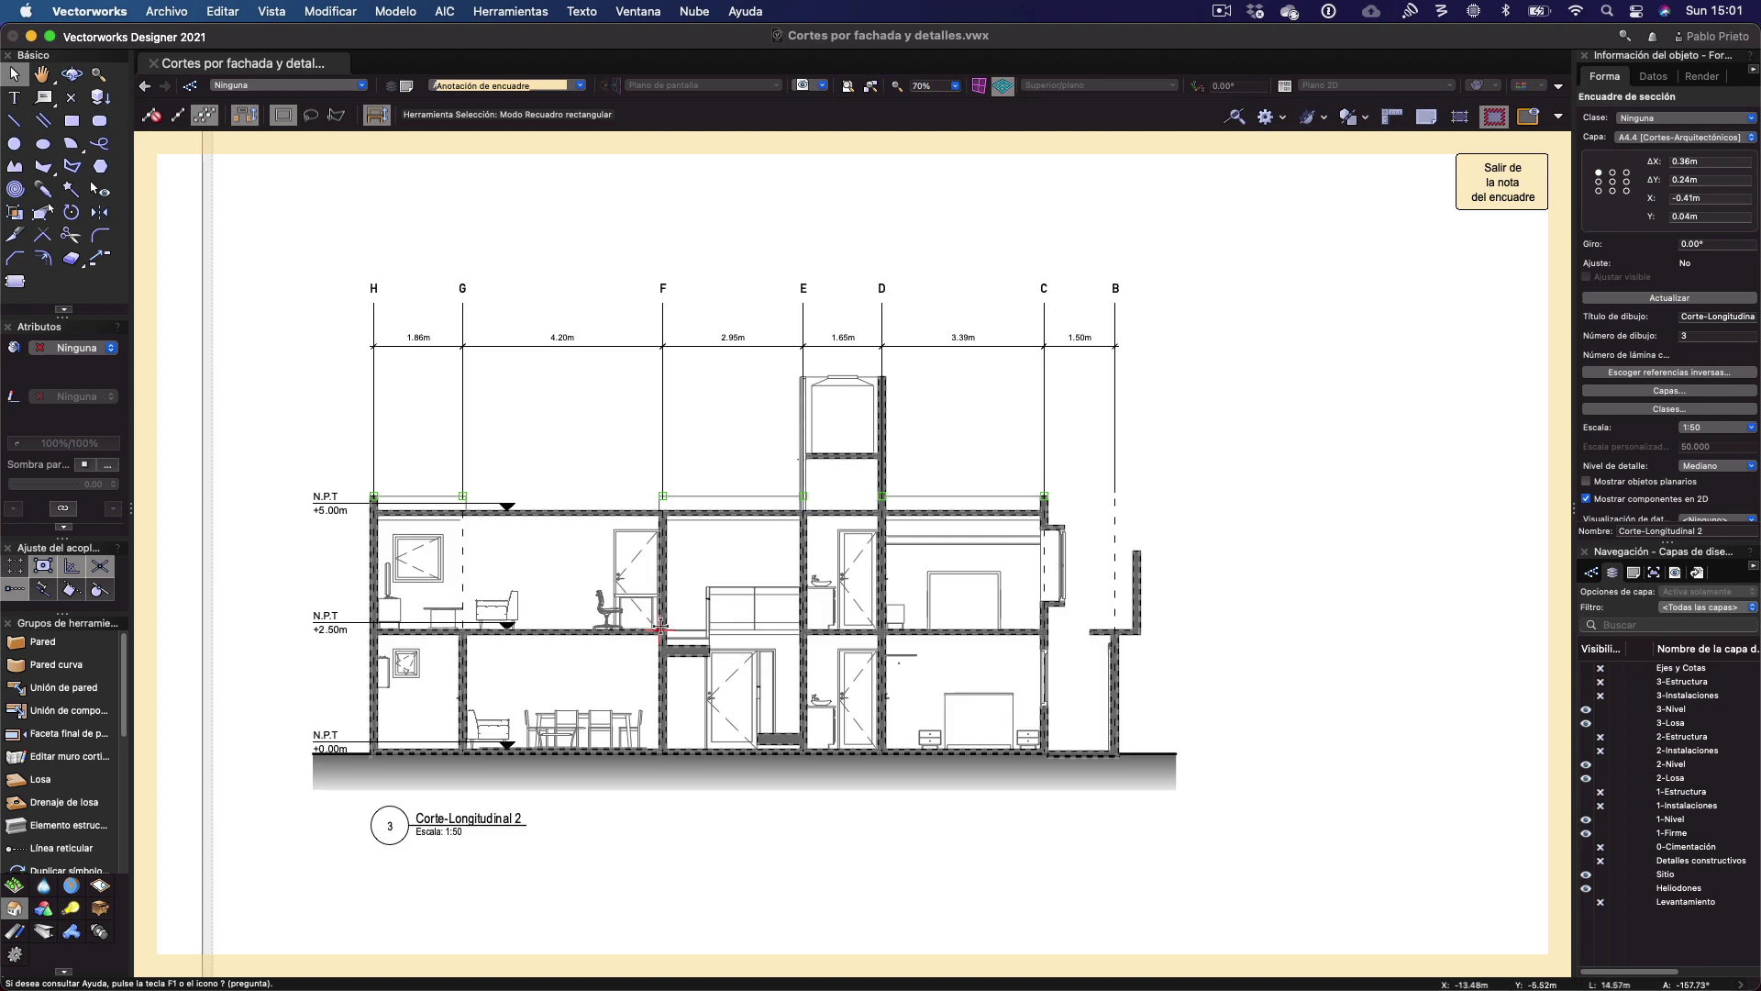
# Draw a rectangle about 1.67 × 0.87 m over the upper-floor desk and chair, plus a smaller one about 0.50 × 0.44 m in its lower corner
pyautogui.scroll(10, 660, 629)
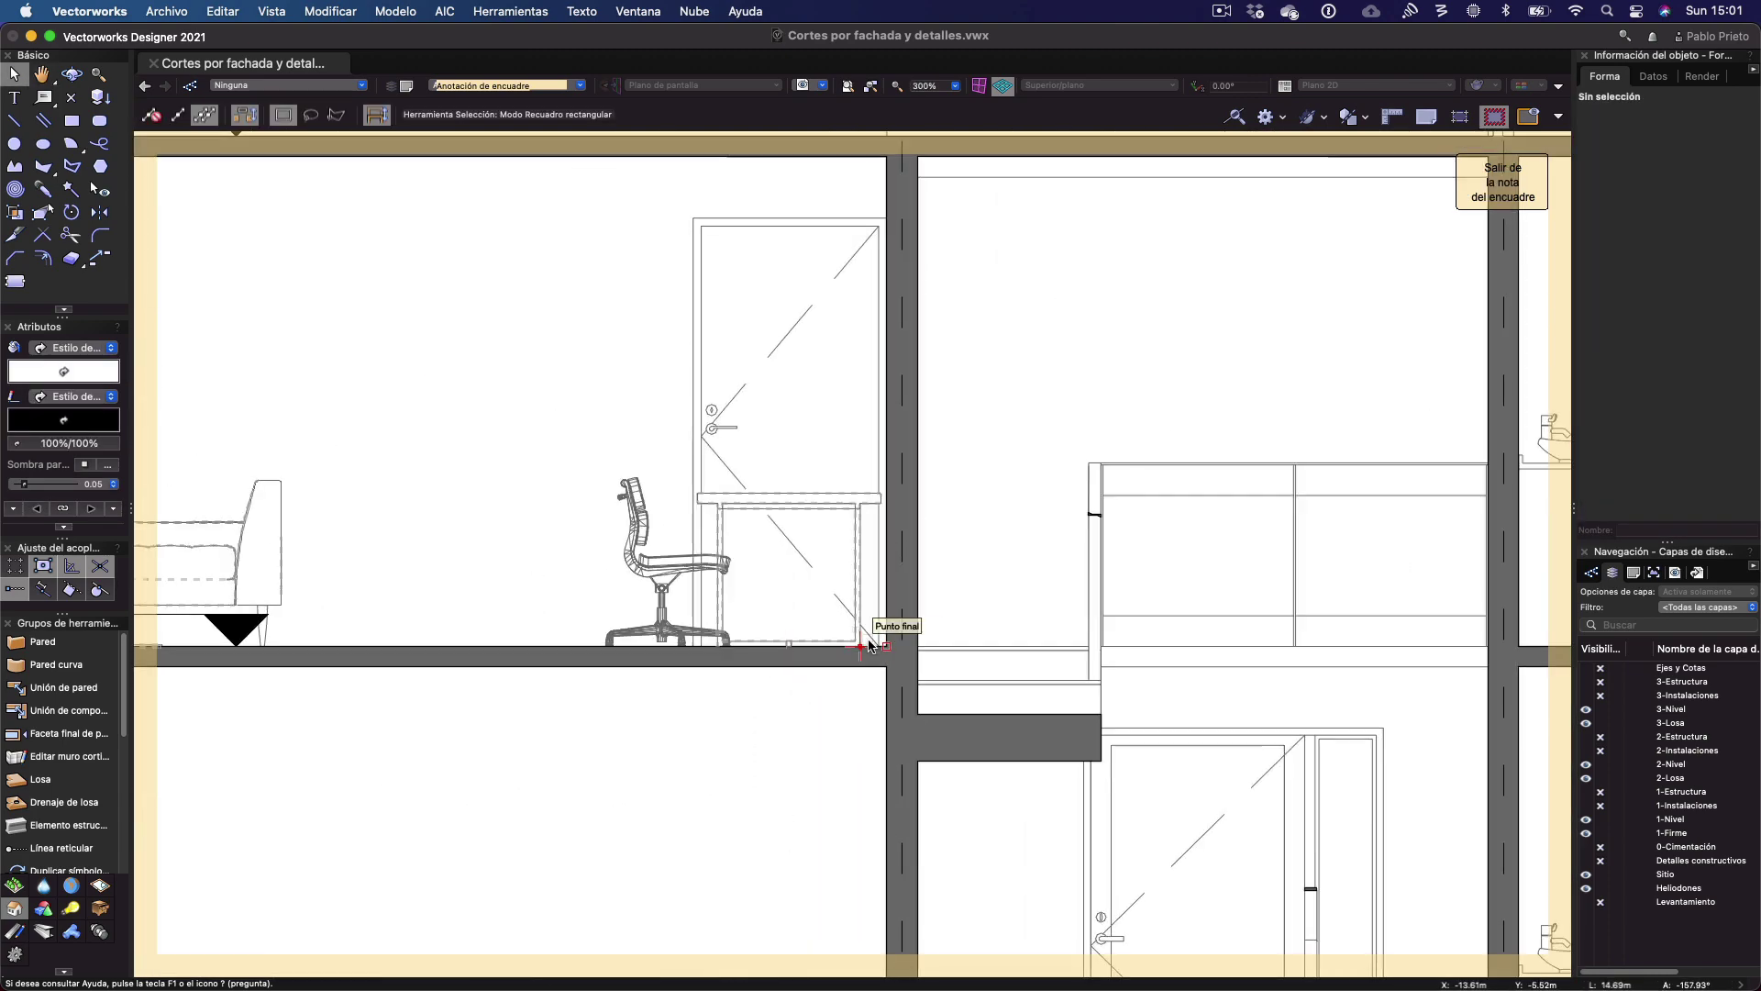
pyautogui.press('4')
pyautogui.click(886, 646)
pyautogui.click(546, 471)
pyautogui.hscroll(-3, 791, 605)
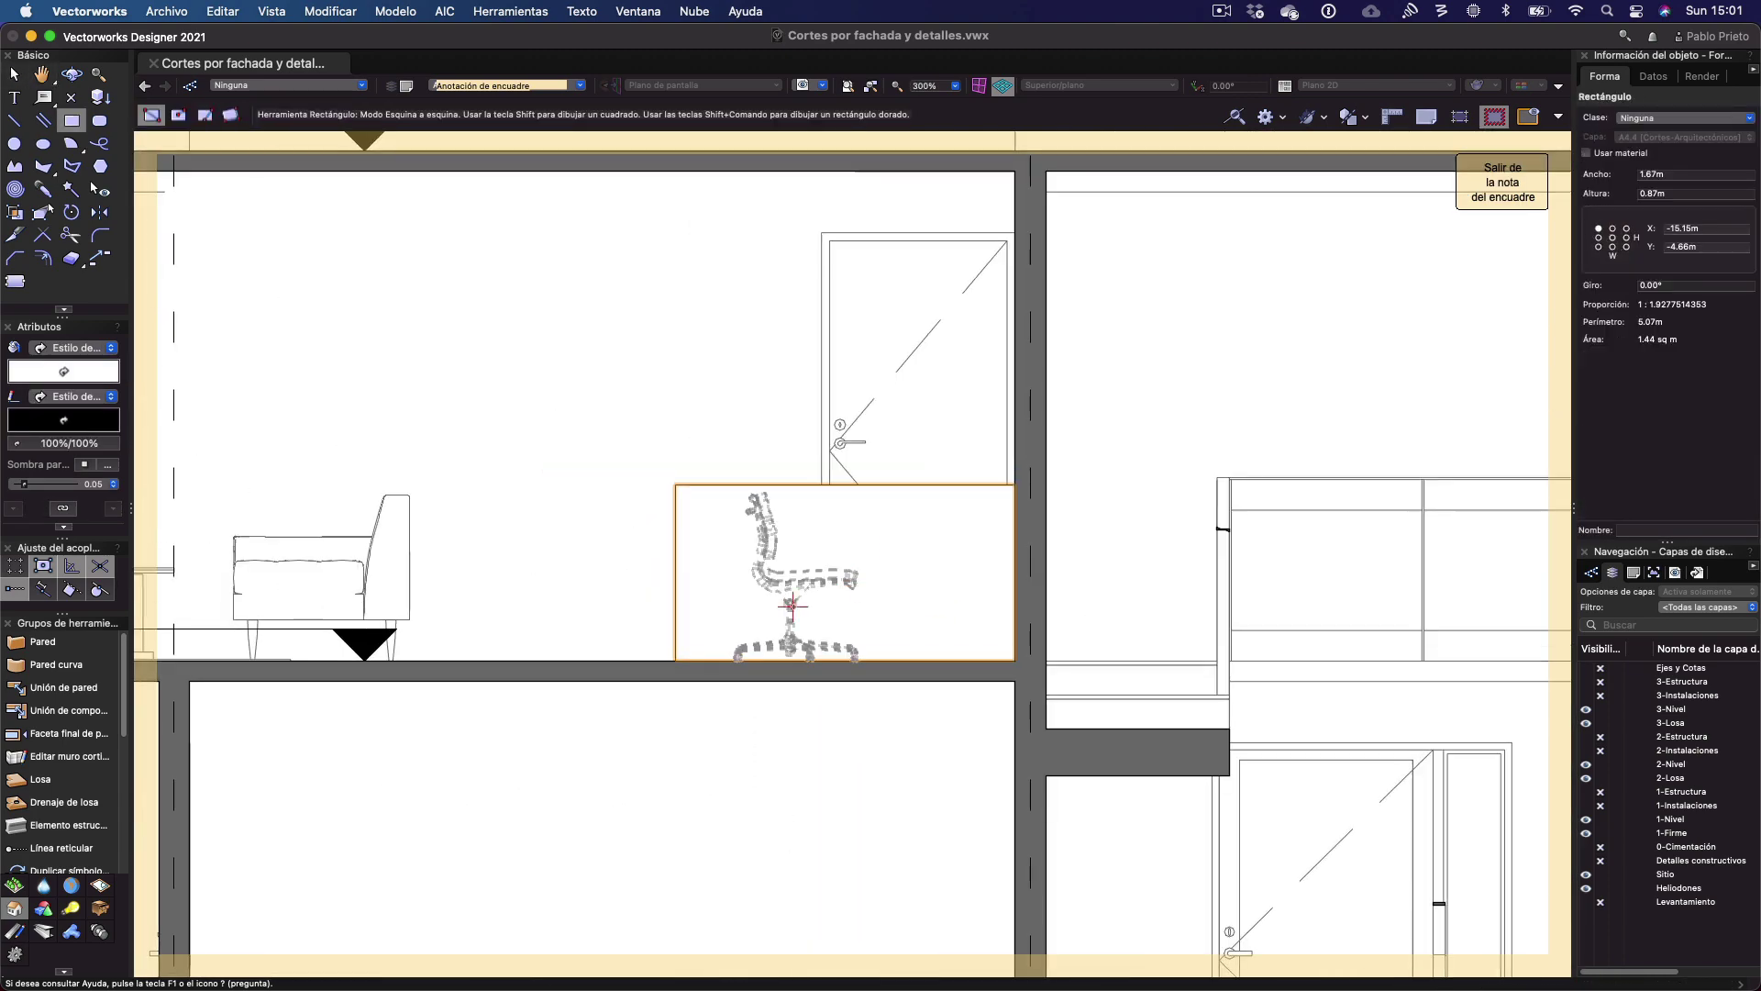
pyautogui.click(675, 661)
pyautogui.click(778, 570)
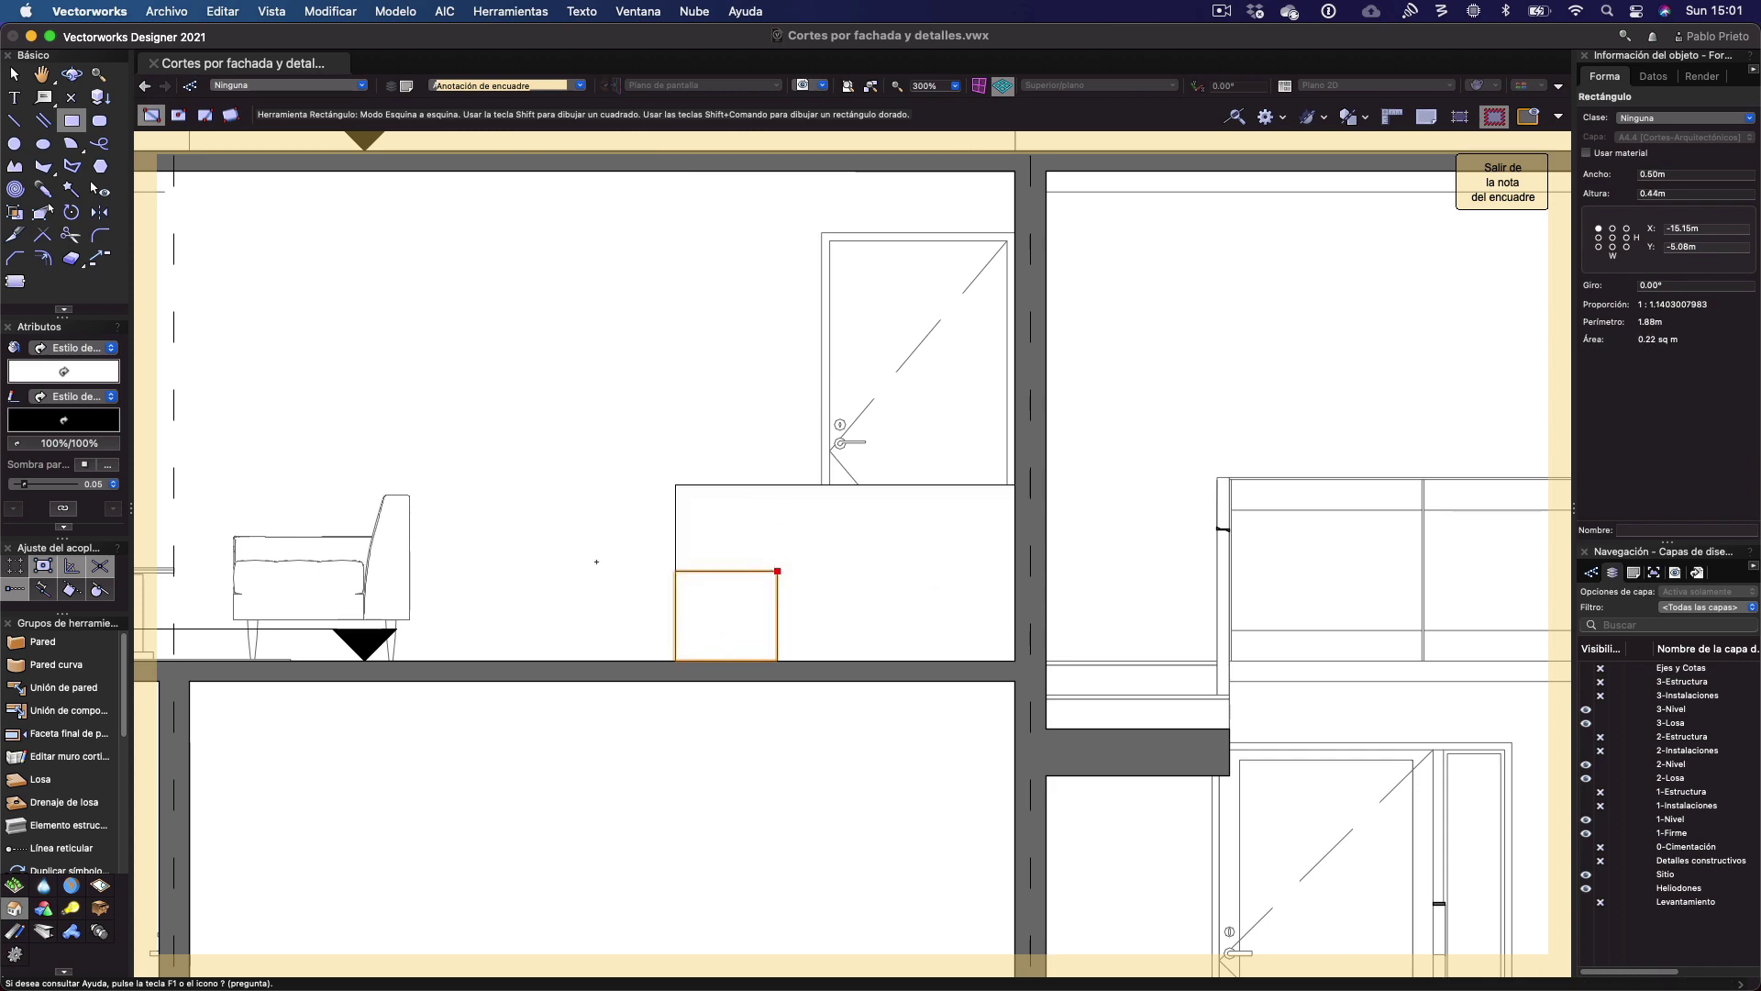
pyautogui.press('x')
# Add a callout reading "Ventana" beside the section, with its leader pointing to the upper-floor window near axis H
pyautogui.scroll(-5, 598, 562)
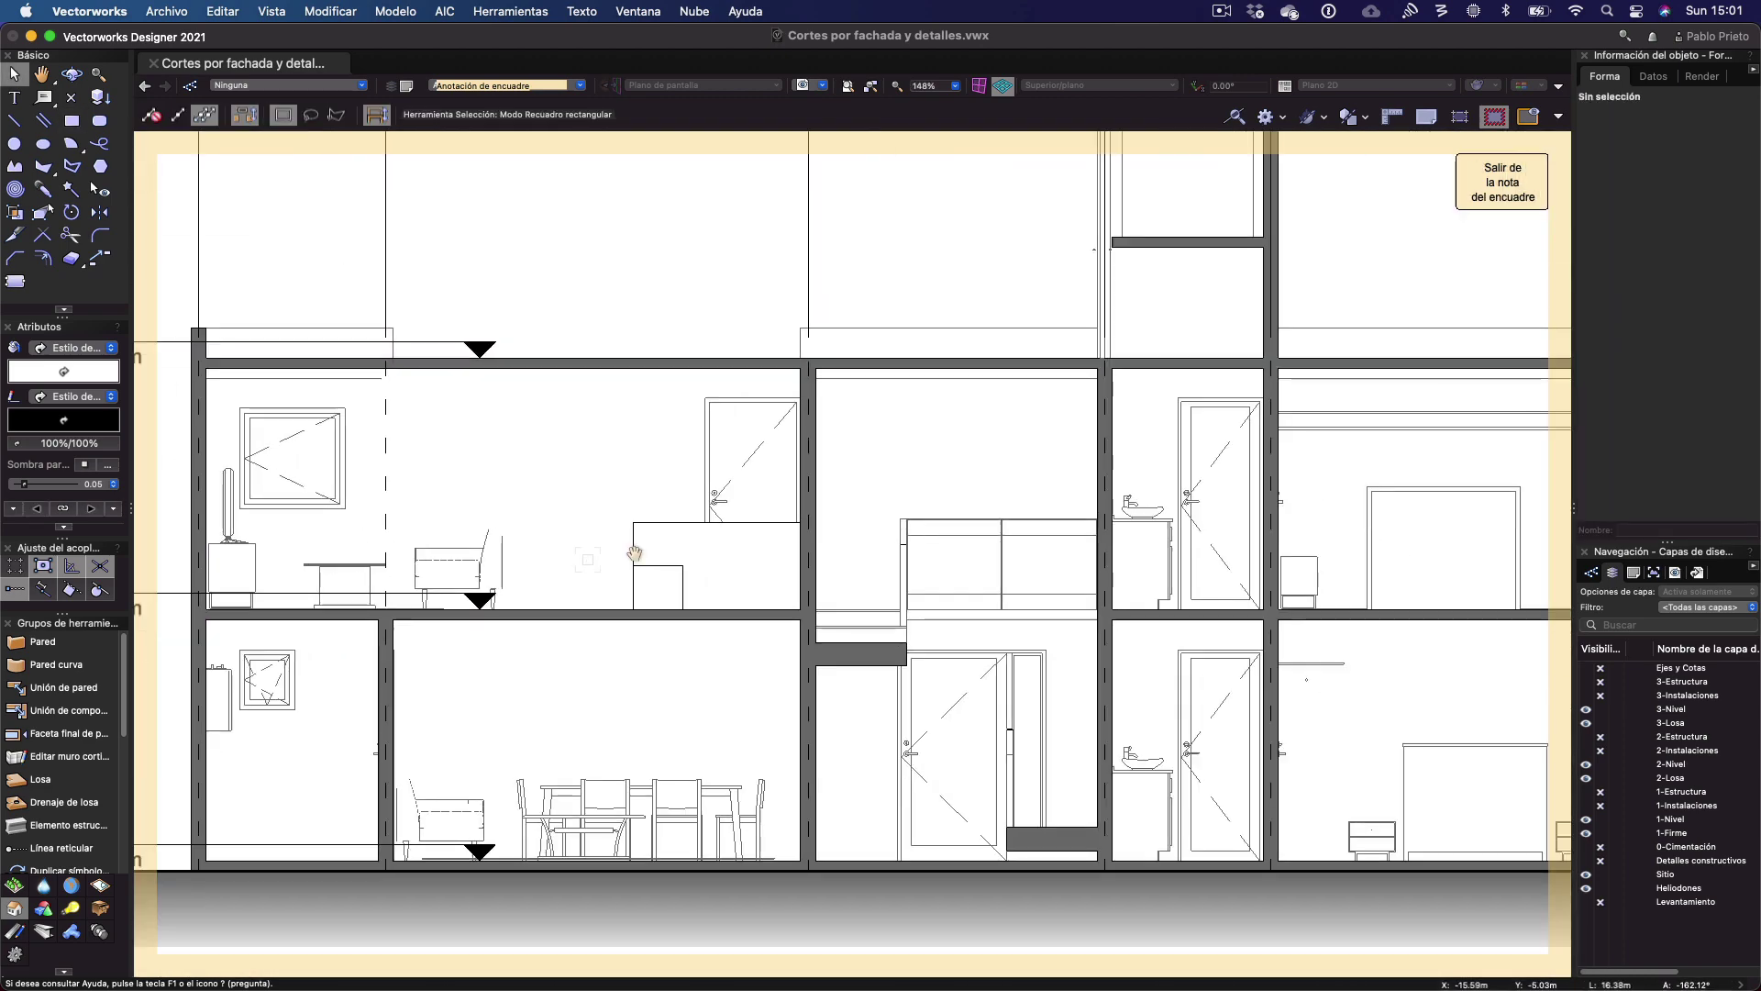
pyautogui.hscroll(-5, 605, 523)
pyautogui.hscroll(1, 441, 468)
pyautogui.scroll(1, 440, 468)
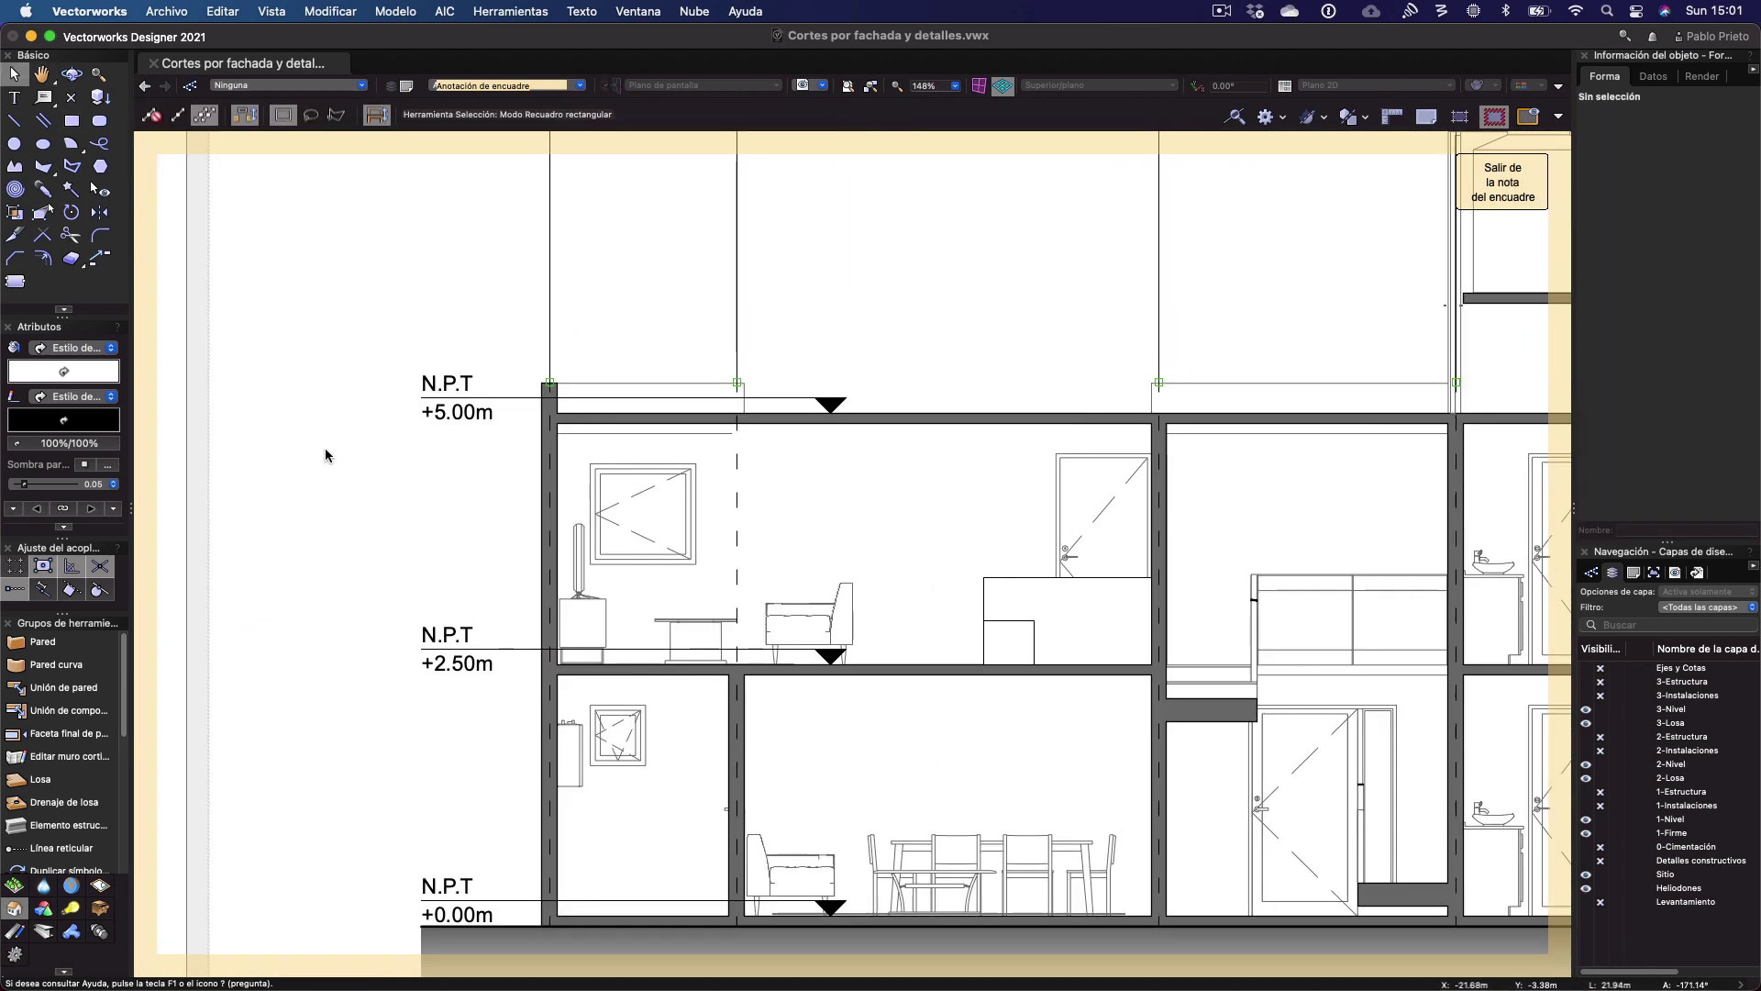
pyautogui.click(44, 97)
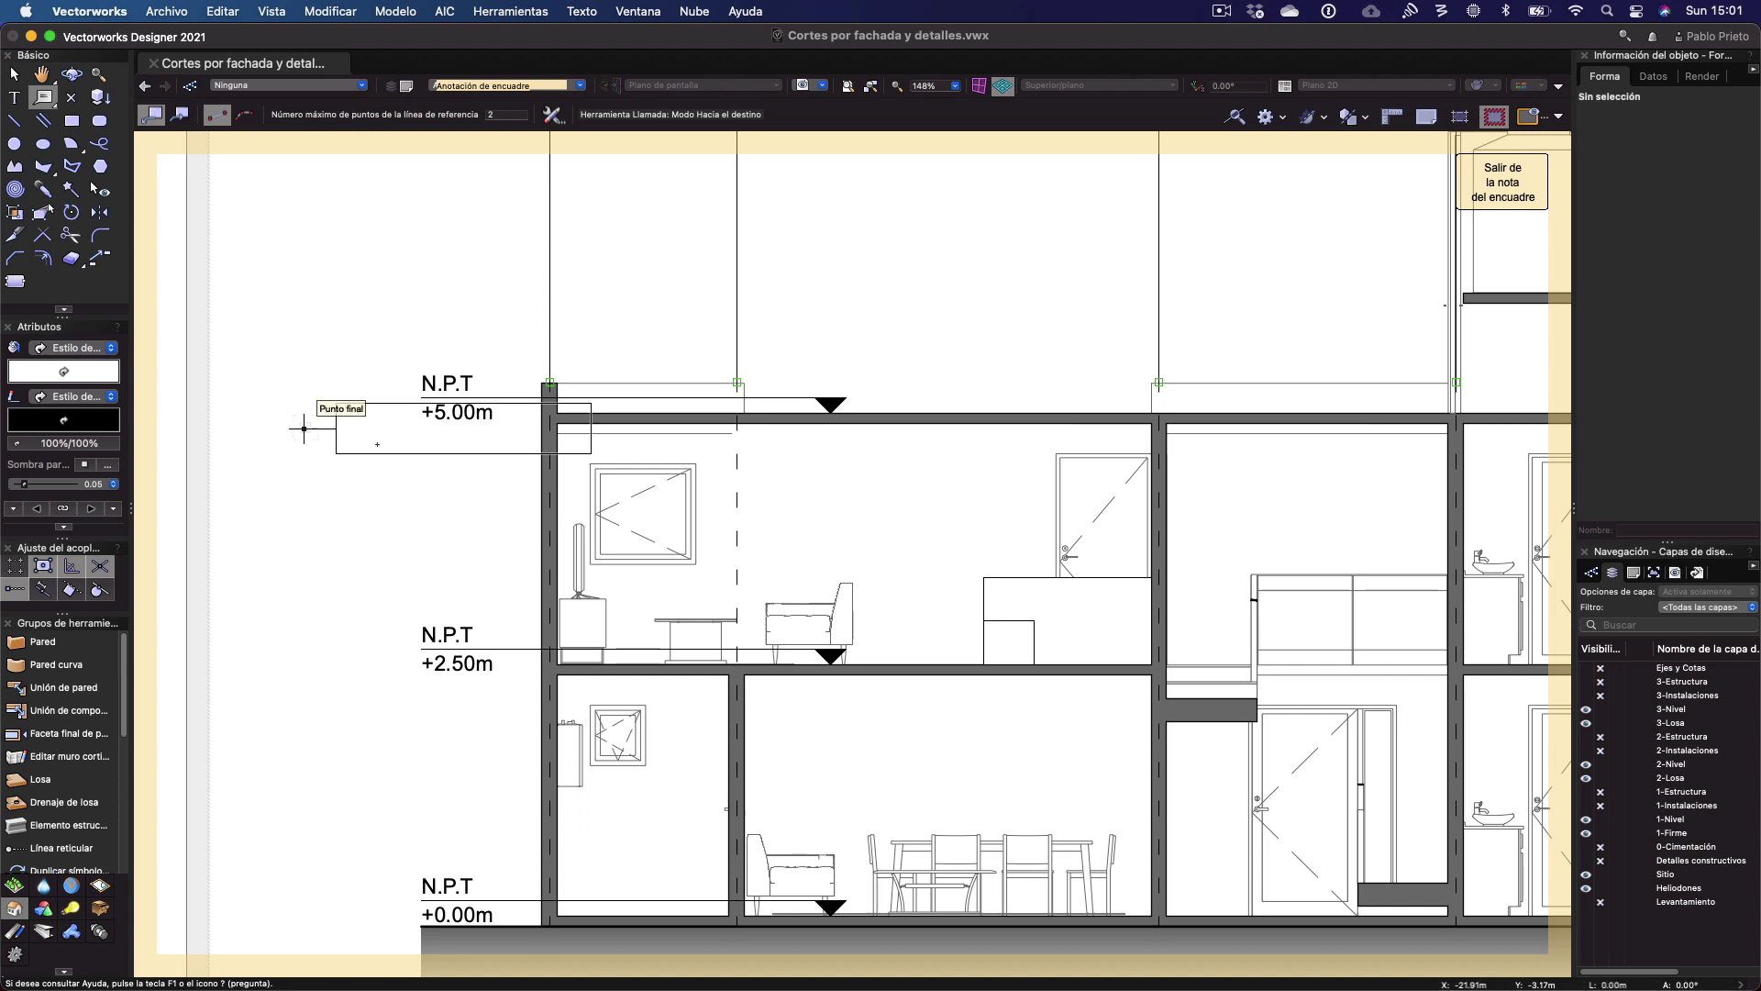
pyautogui.click(304, 429)
pyautogui.click(628, 523)
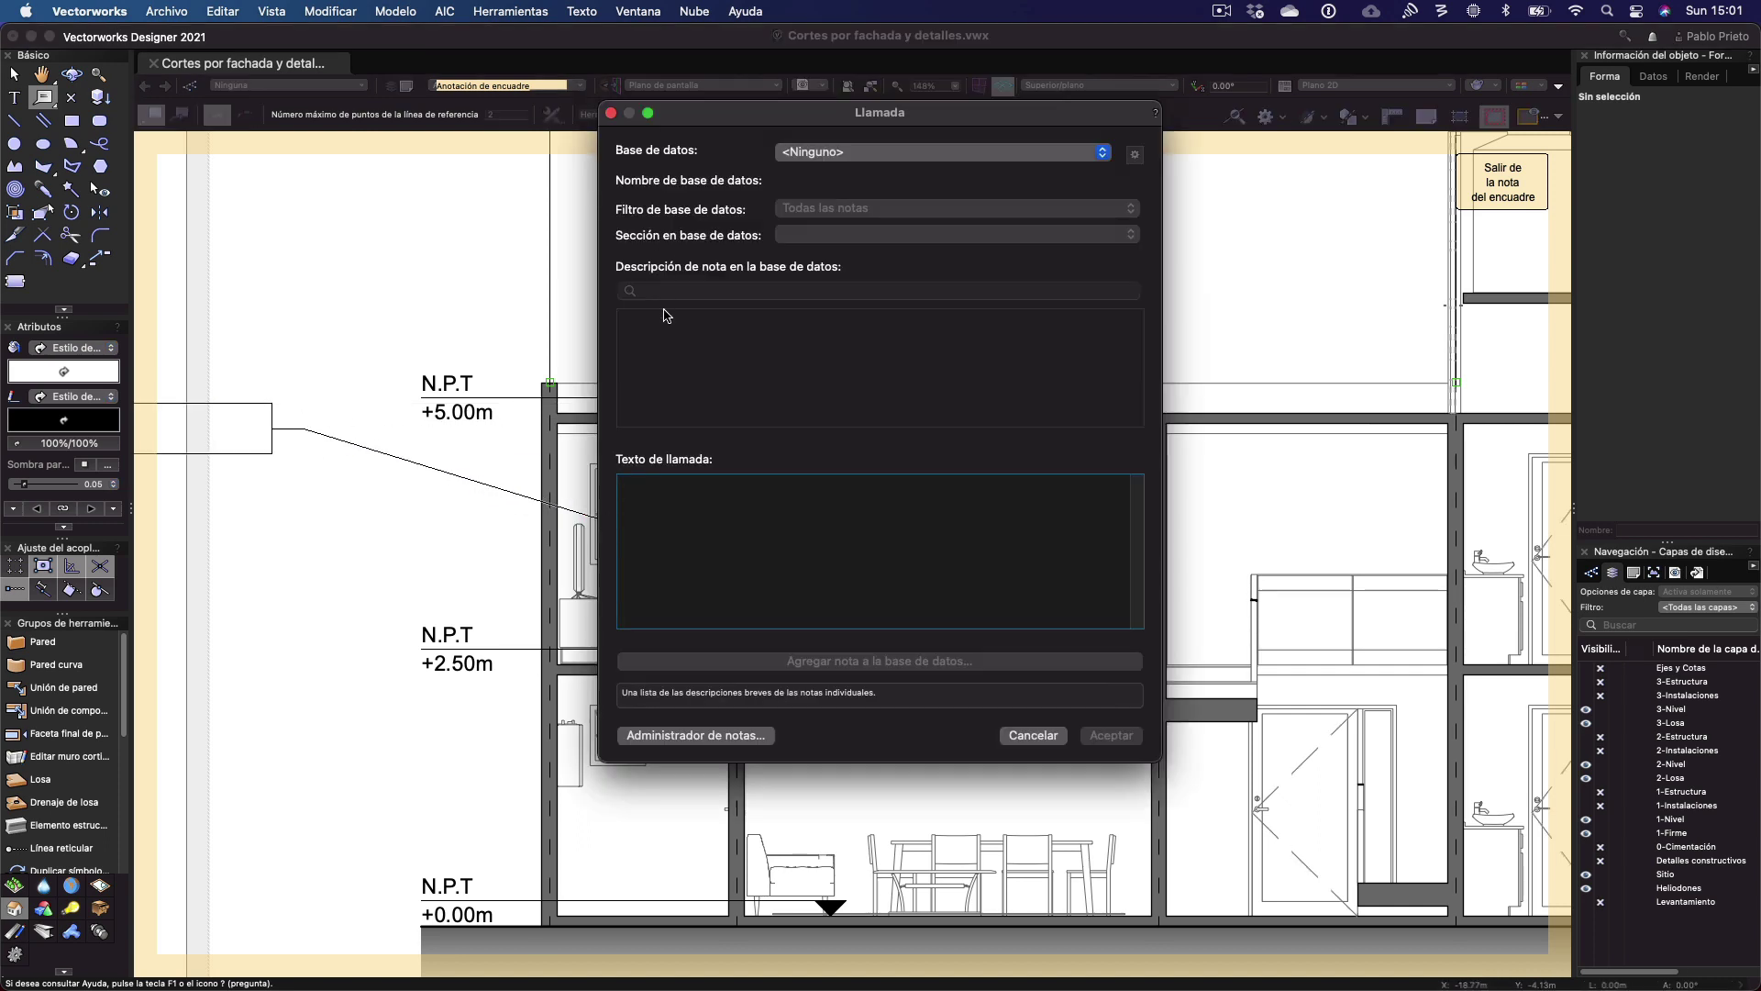
pyautogui.write('Ventana')
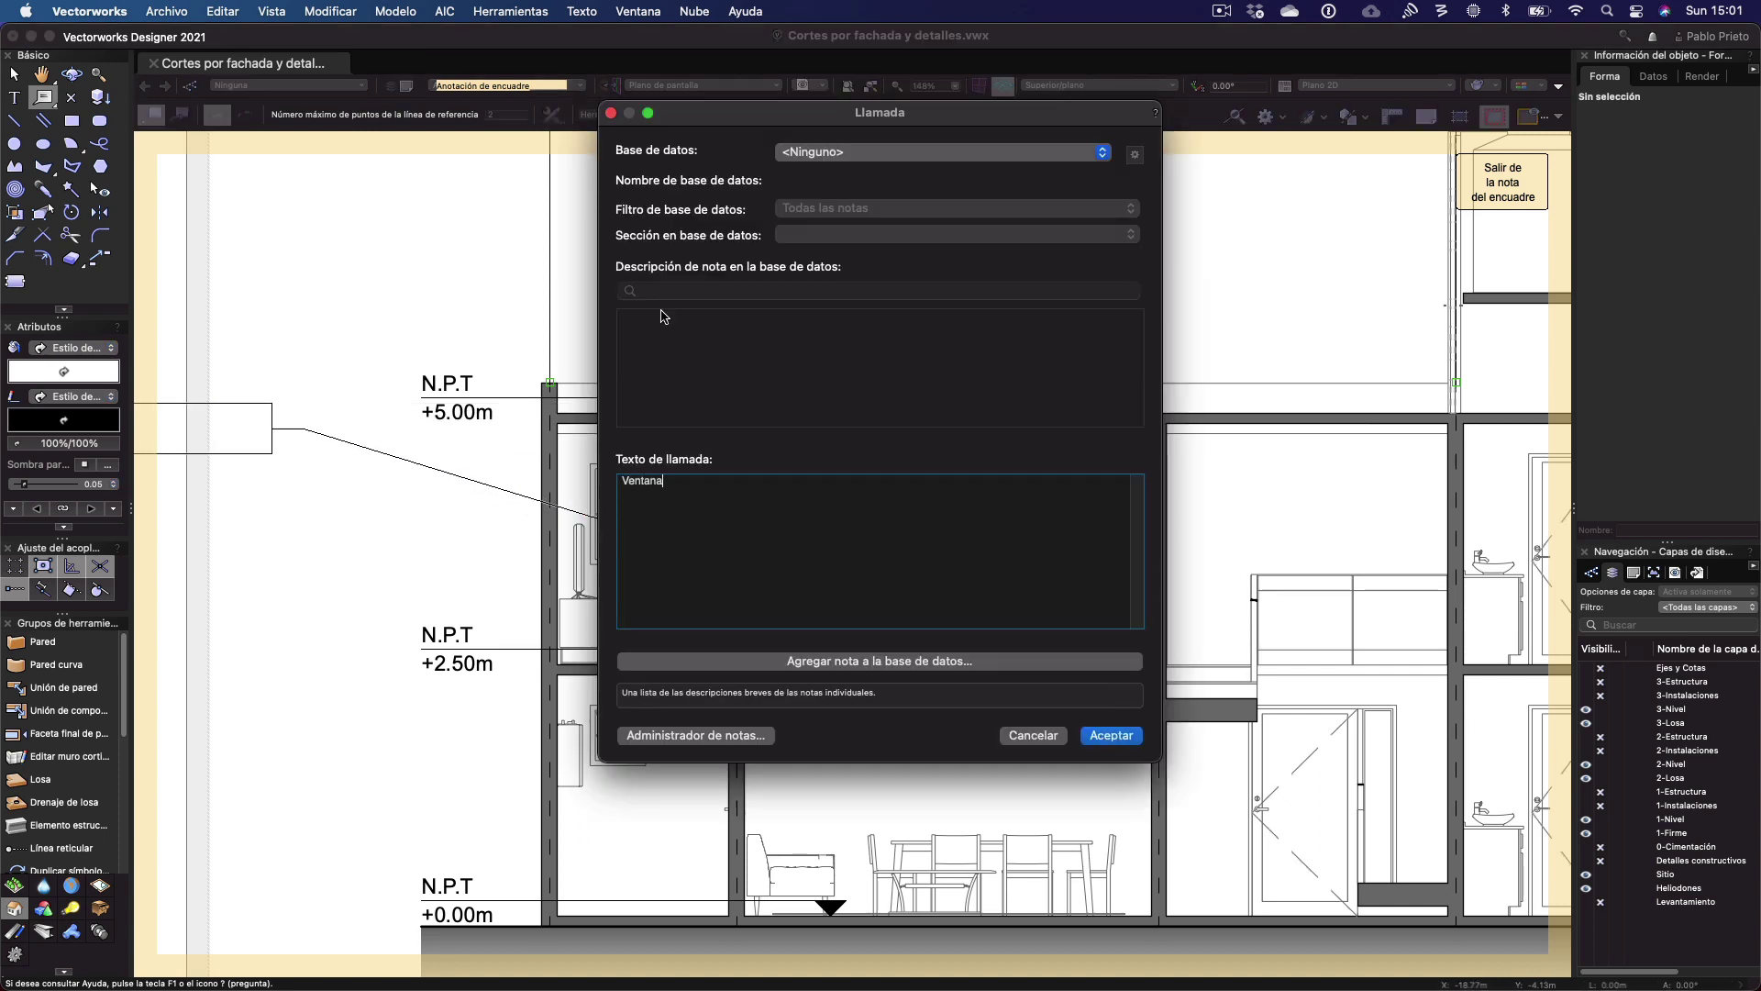
pyautogui.press('Return')
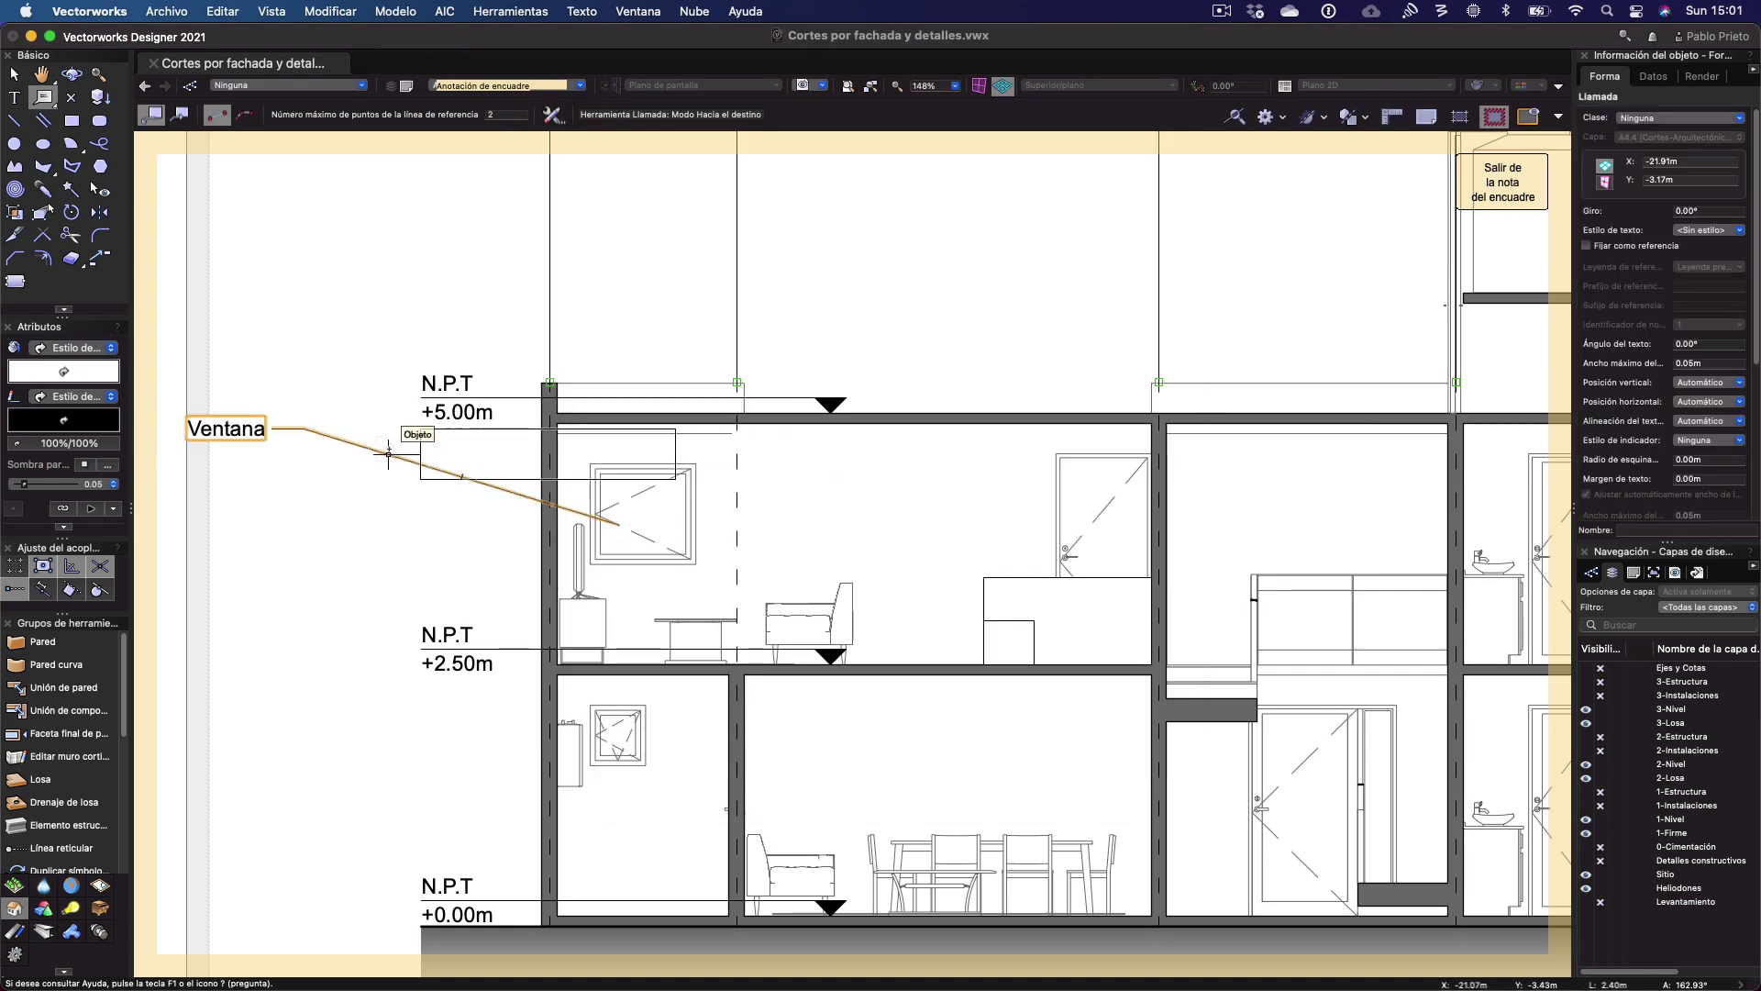
# Move the shoulder of the "Ventana" callout closer to the section
pyautogui.press('x')
pyautogui.moveTo(304, 428); pyautogui.dragTo(361, 428)
pyautogui.scroll(-1, 421, 558)
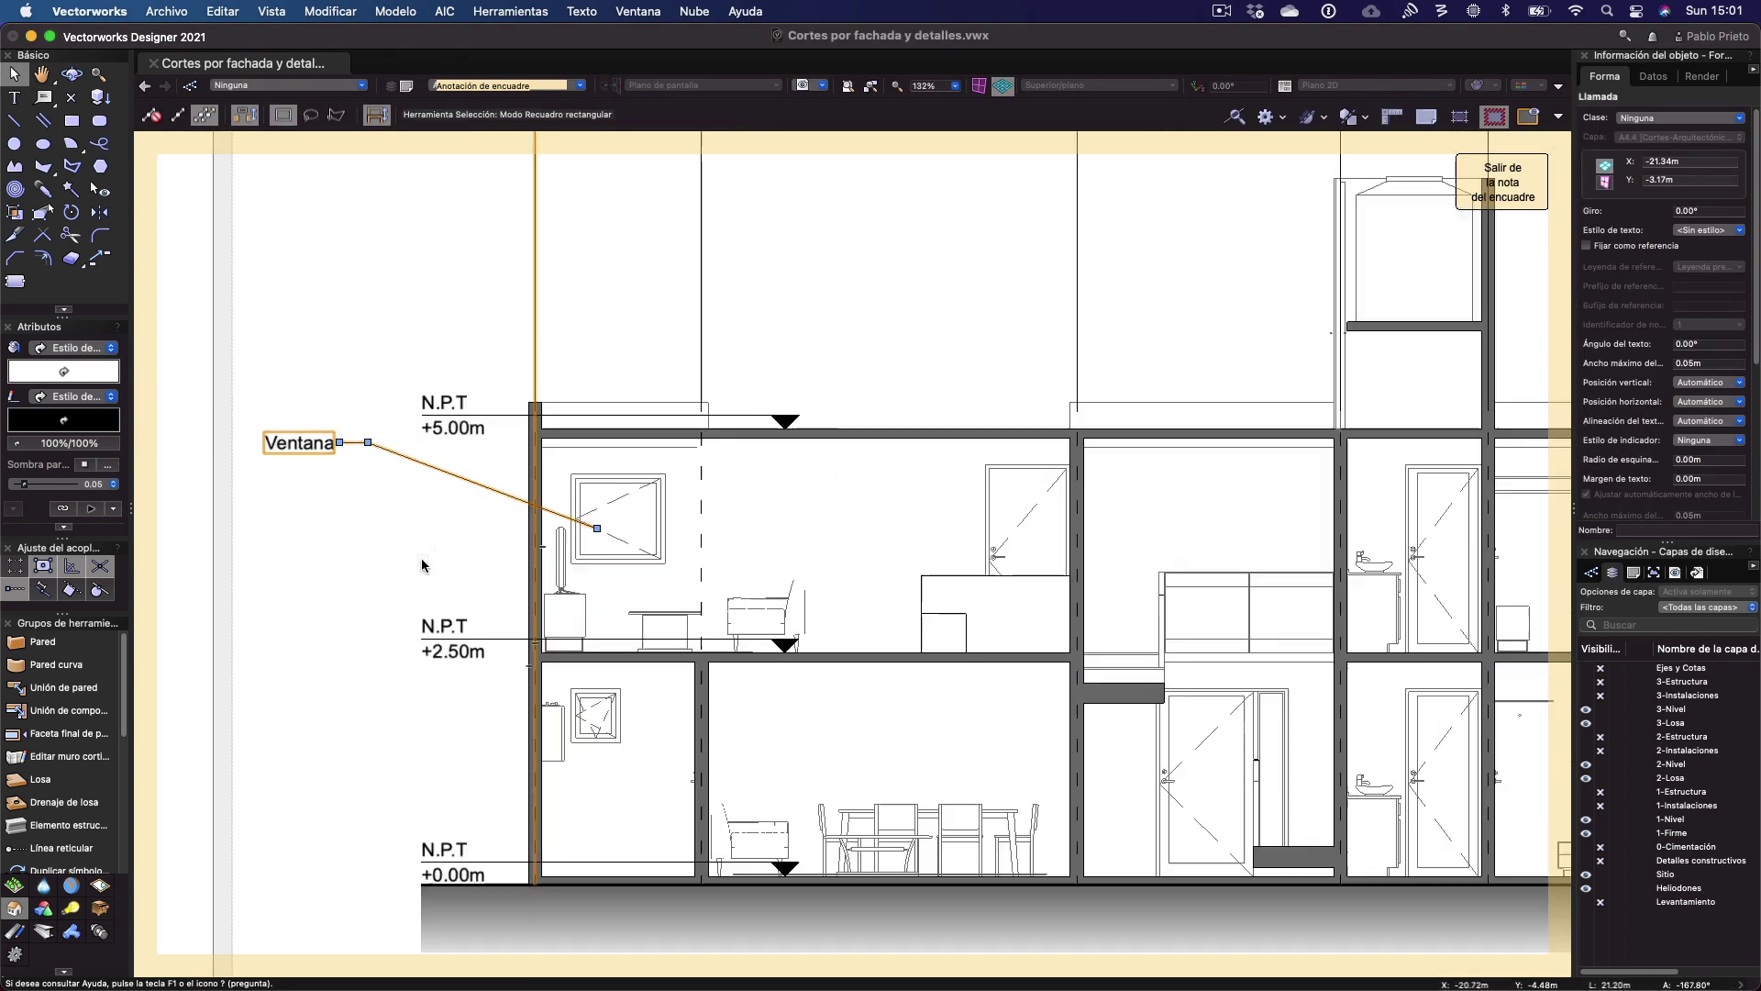
# Delete the "Ventana" callout and both rectangles over the upper-floor furniture
pyautogui.scroll(-2, 421, 557)
pyautogui.click(747, 417)
pyautogui.hscroll(2, 620, 444)
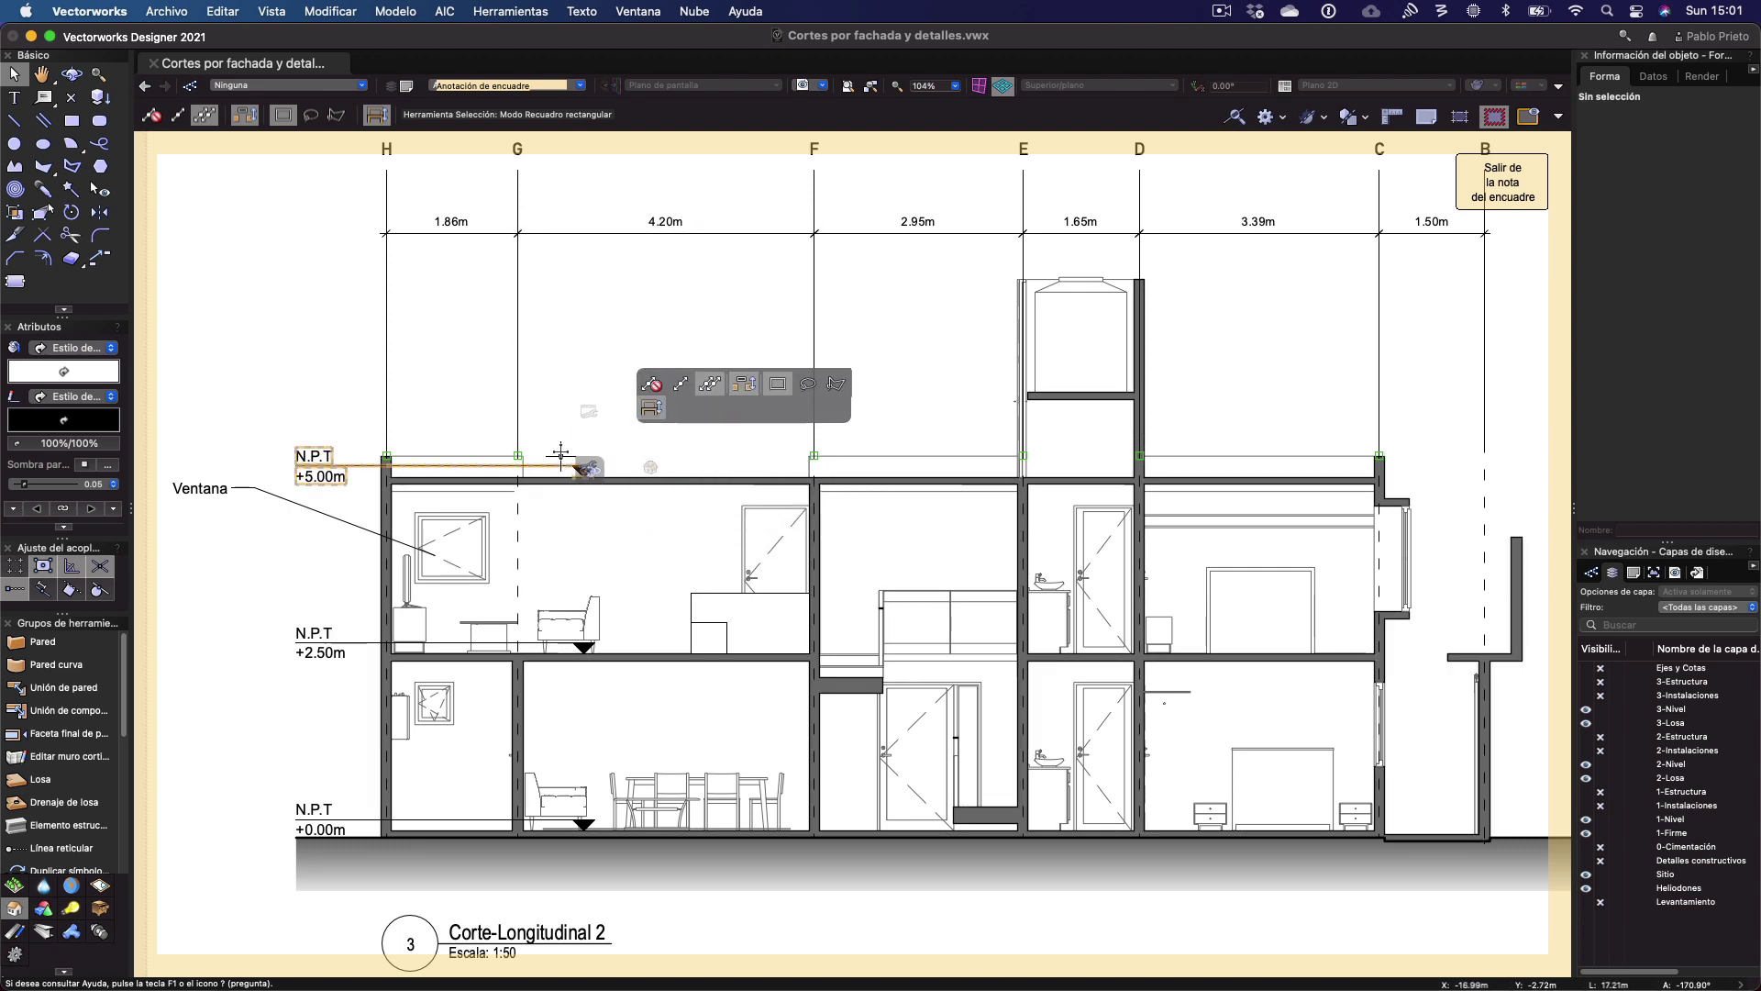
pyautogui.click(200, 488)
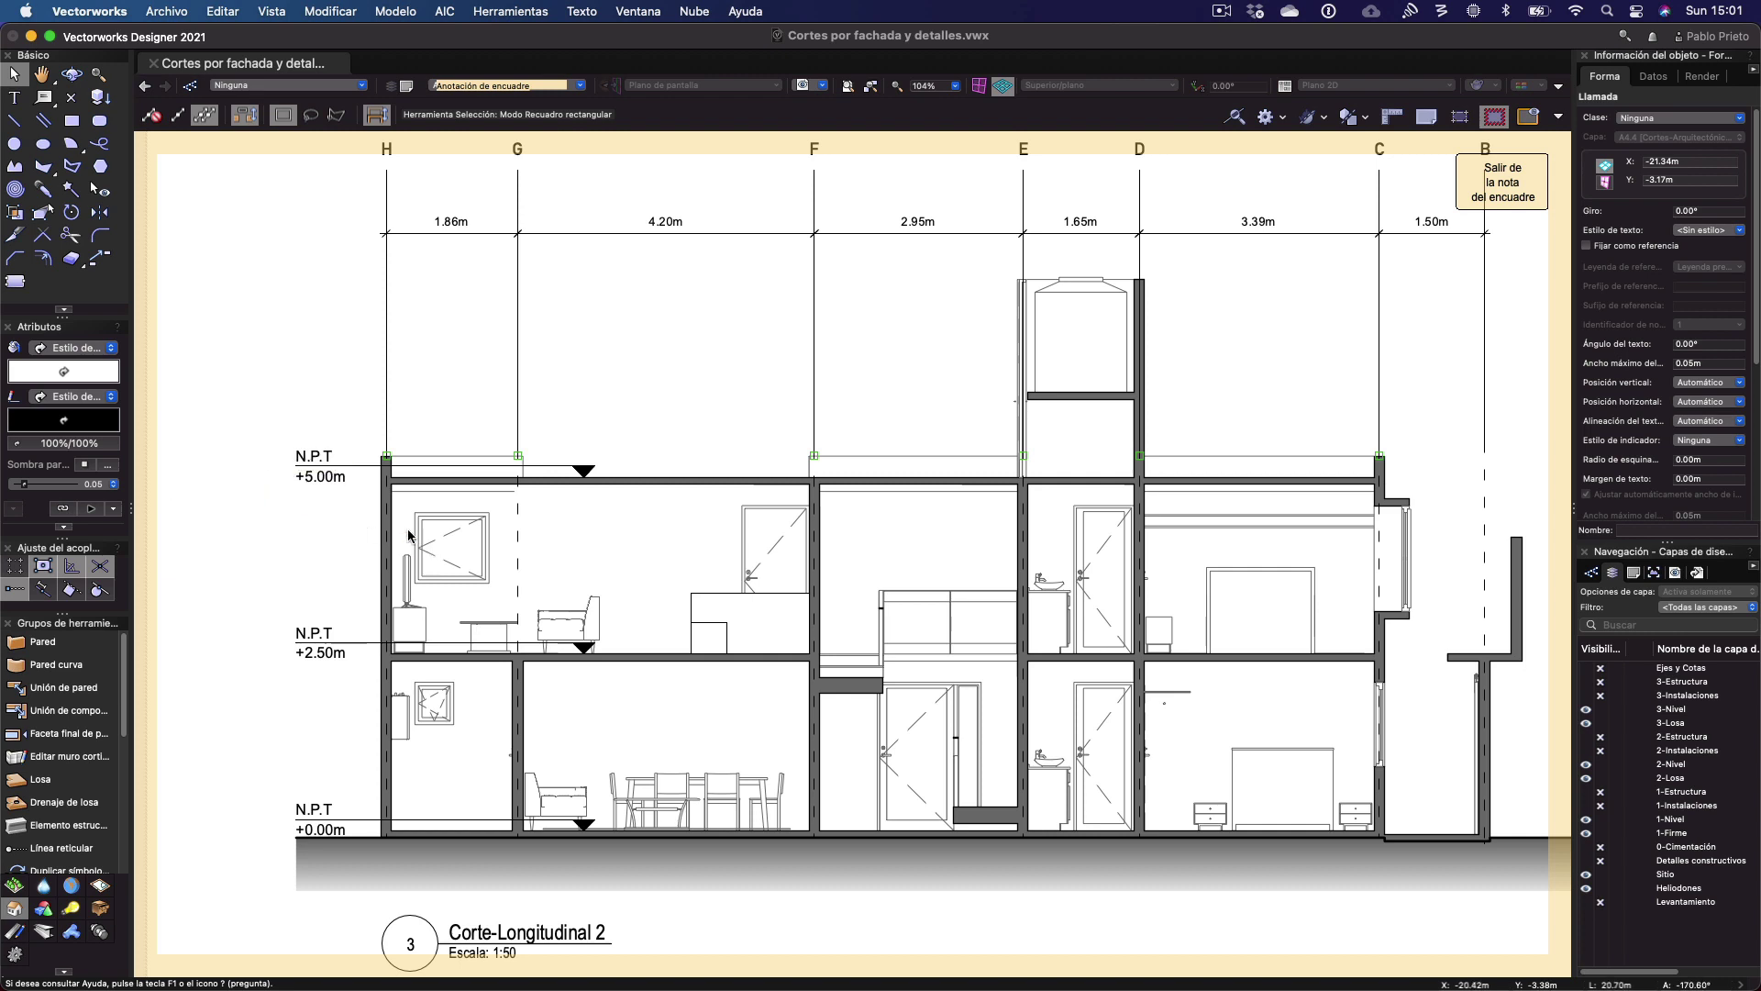
pyautogui.click(562, 592)
pyautogui.click(707, 613)
# Exit the viewport annotations and restore the saved perspective view of the house's street façade
pyautogui.click(1486, 145)
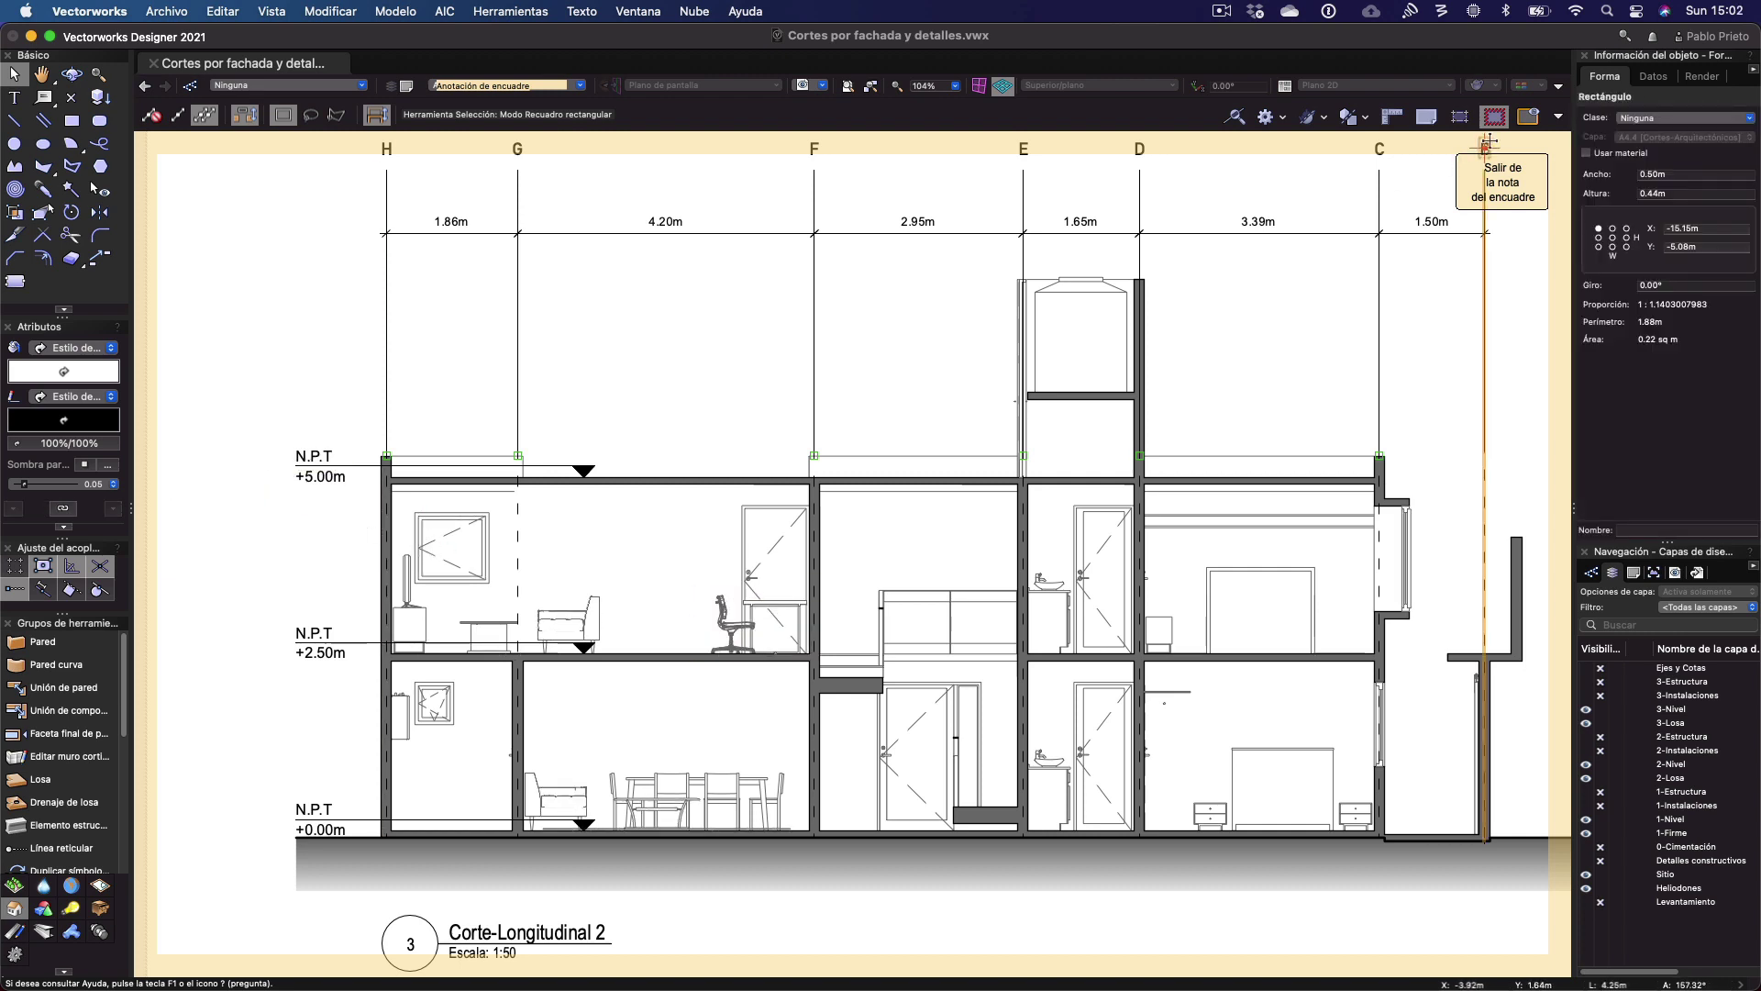
pyautogui.click(1486, 145)
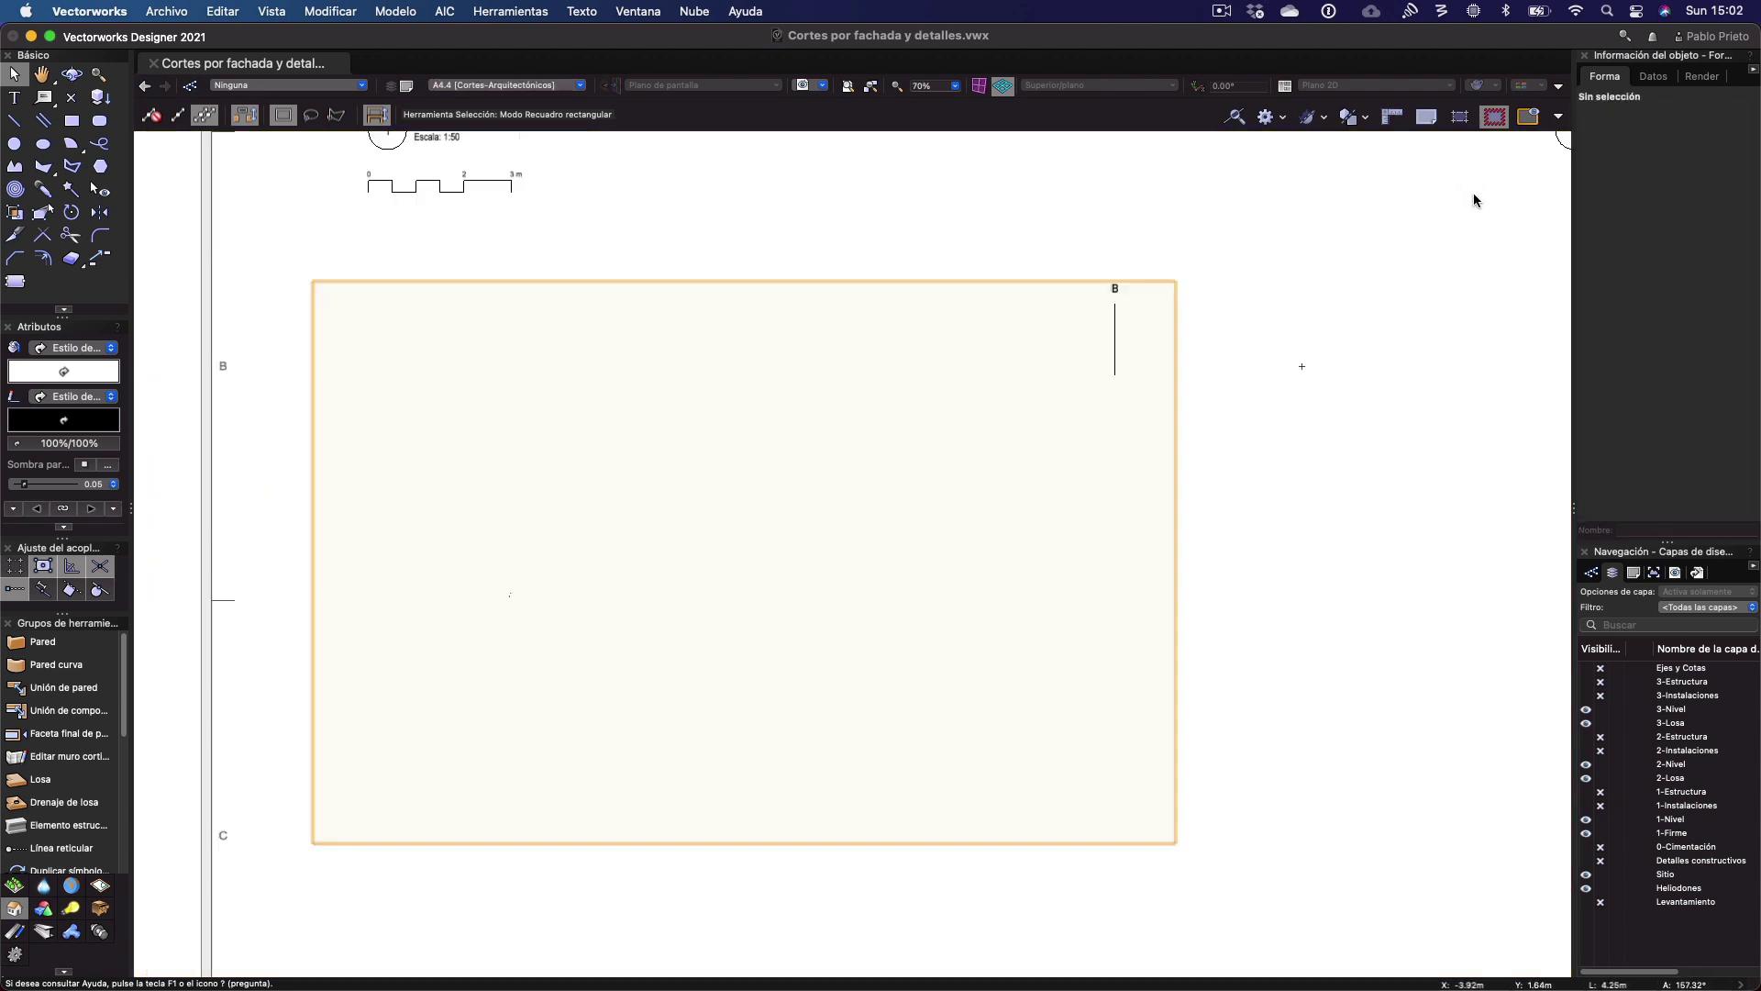
pyautogui.click(802, 87)
pyautogui.click(859, 510)
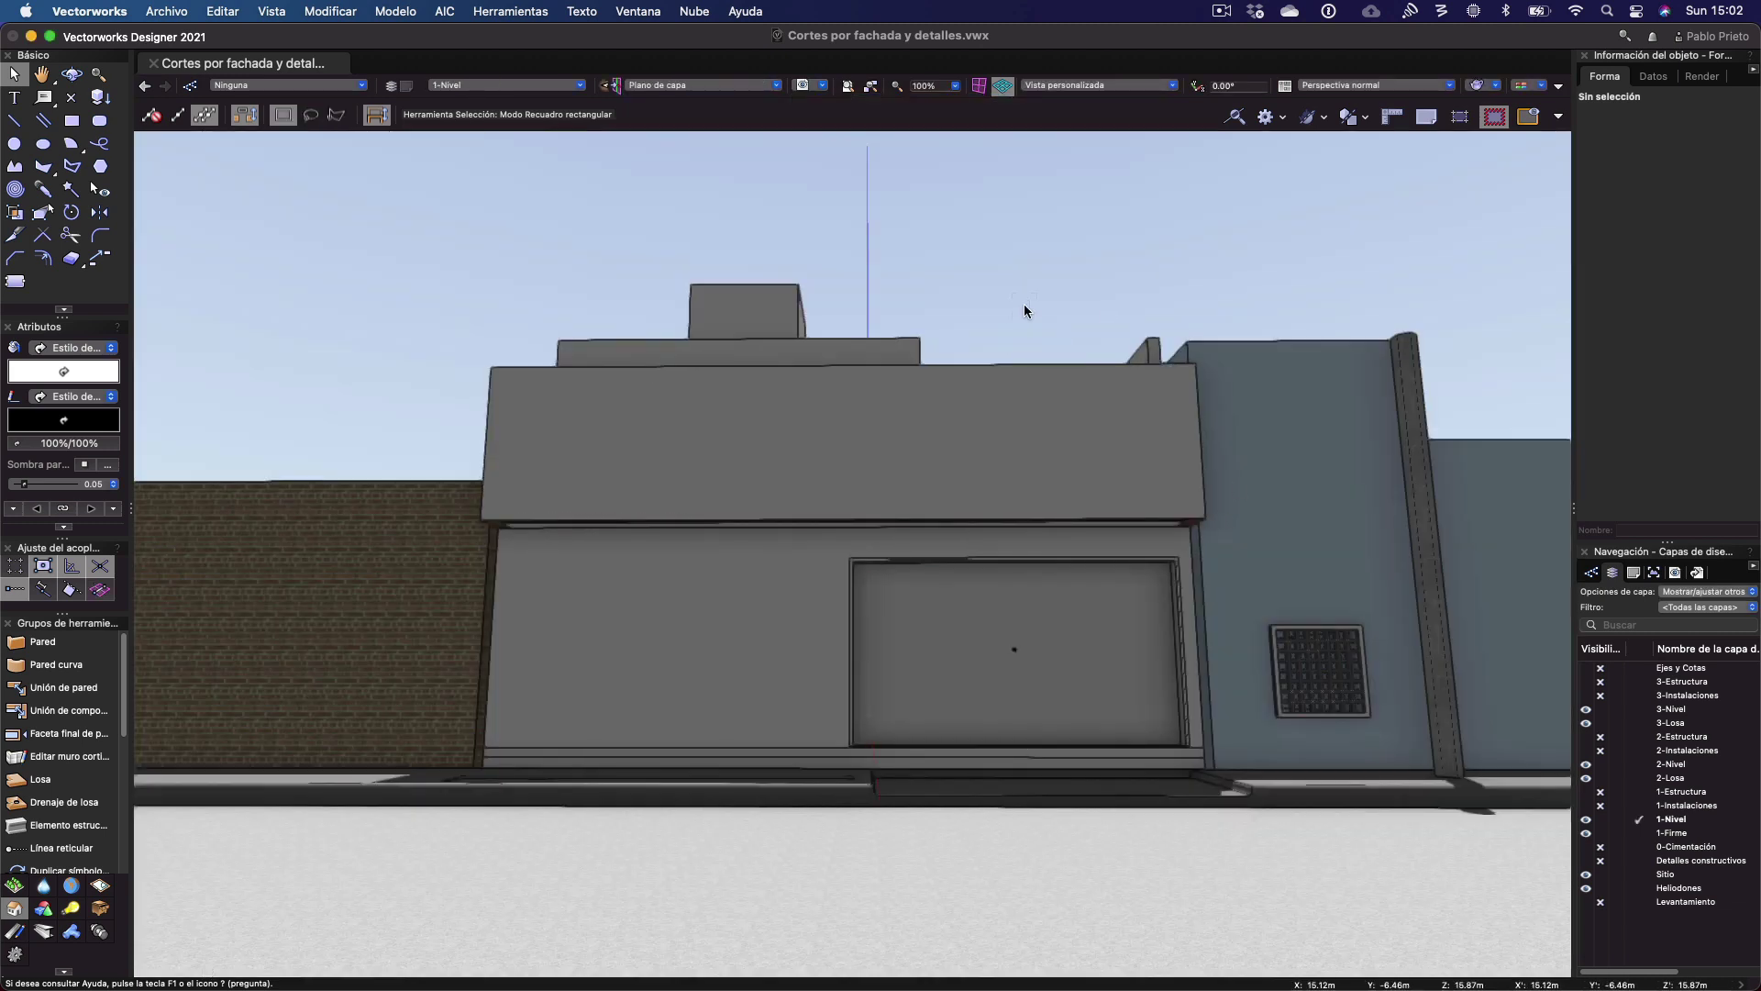
# Hide the Sitio design layer and orbit the house to an elevated corner view
pyautogui.hotkey('shift', 'c')
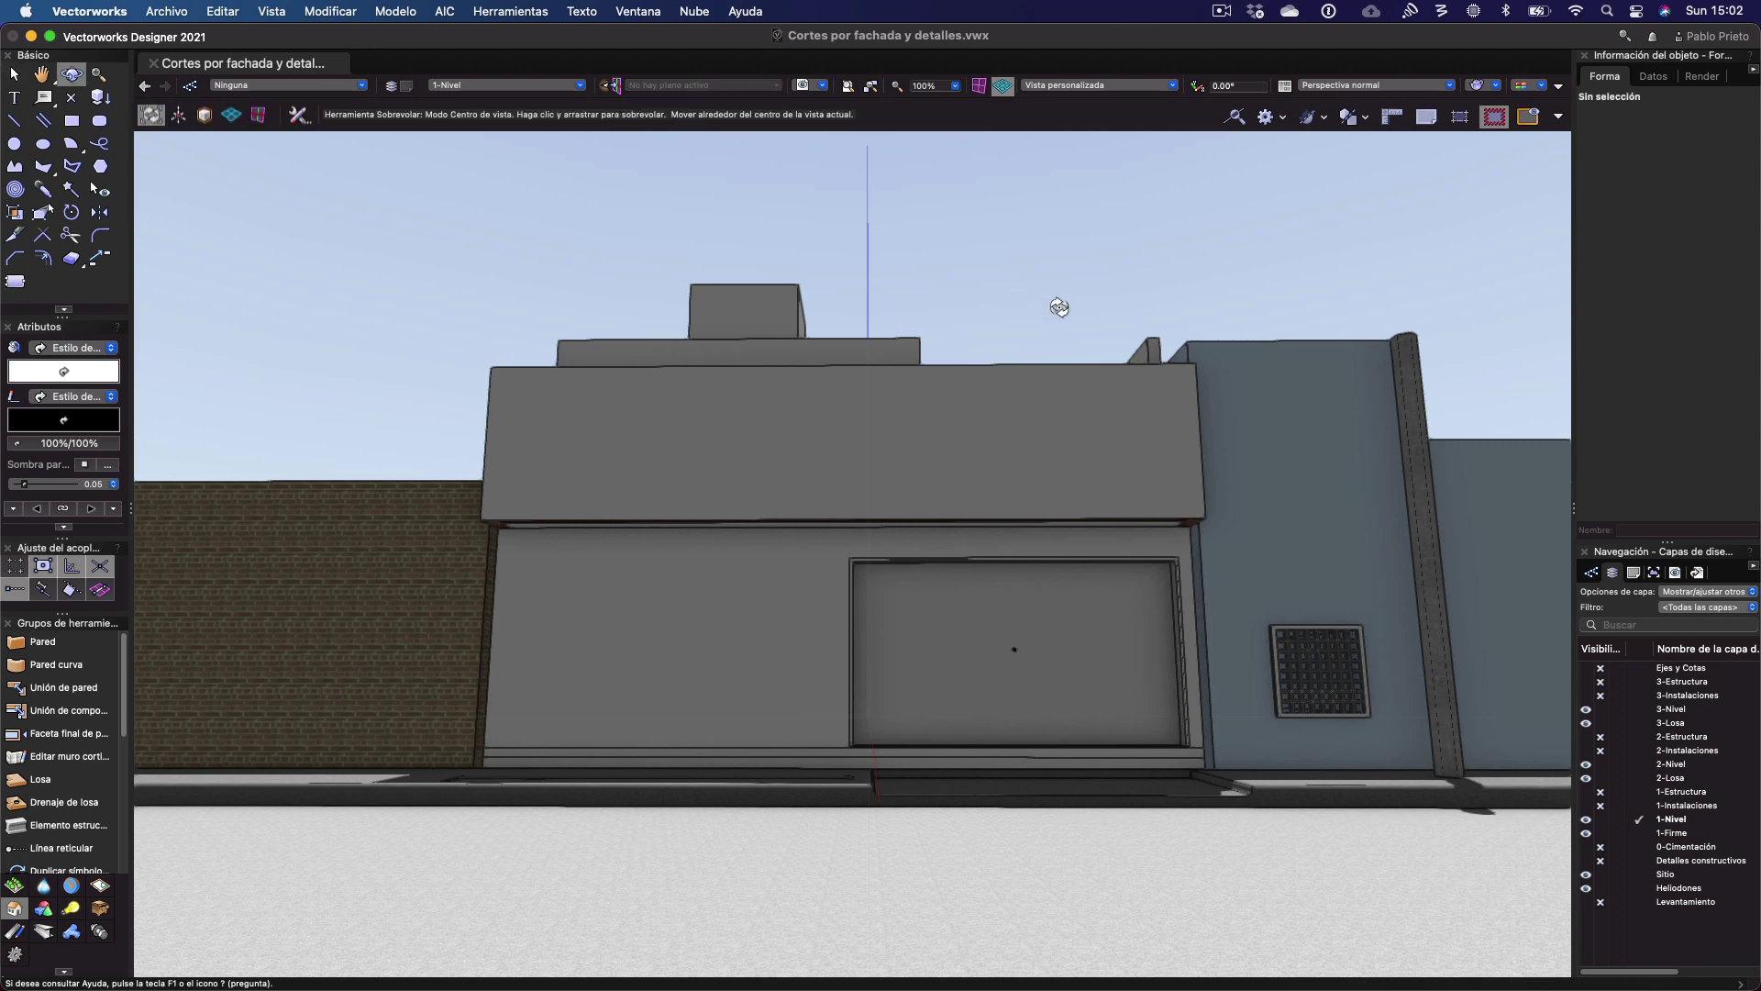
pyautogui.press('x')
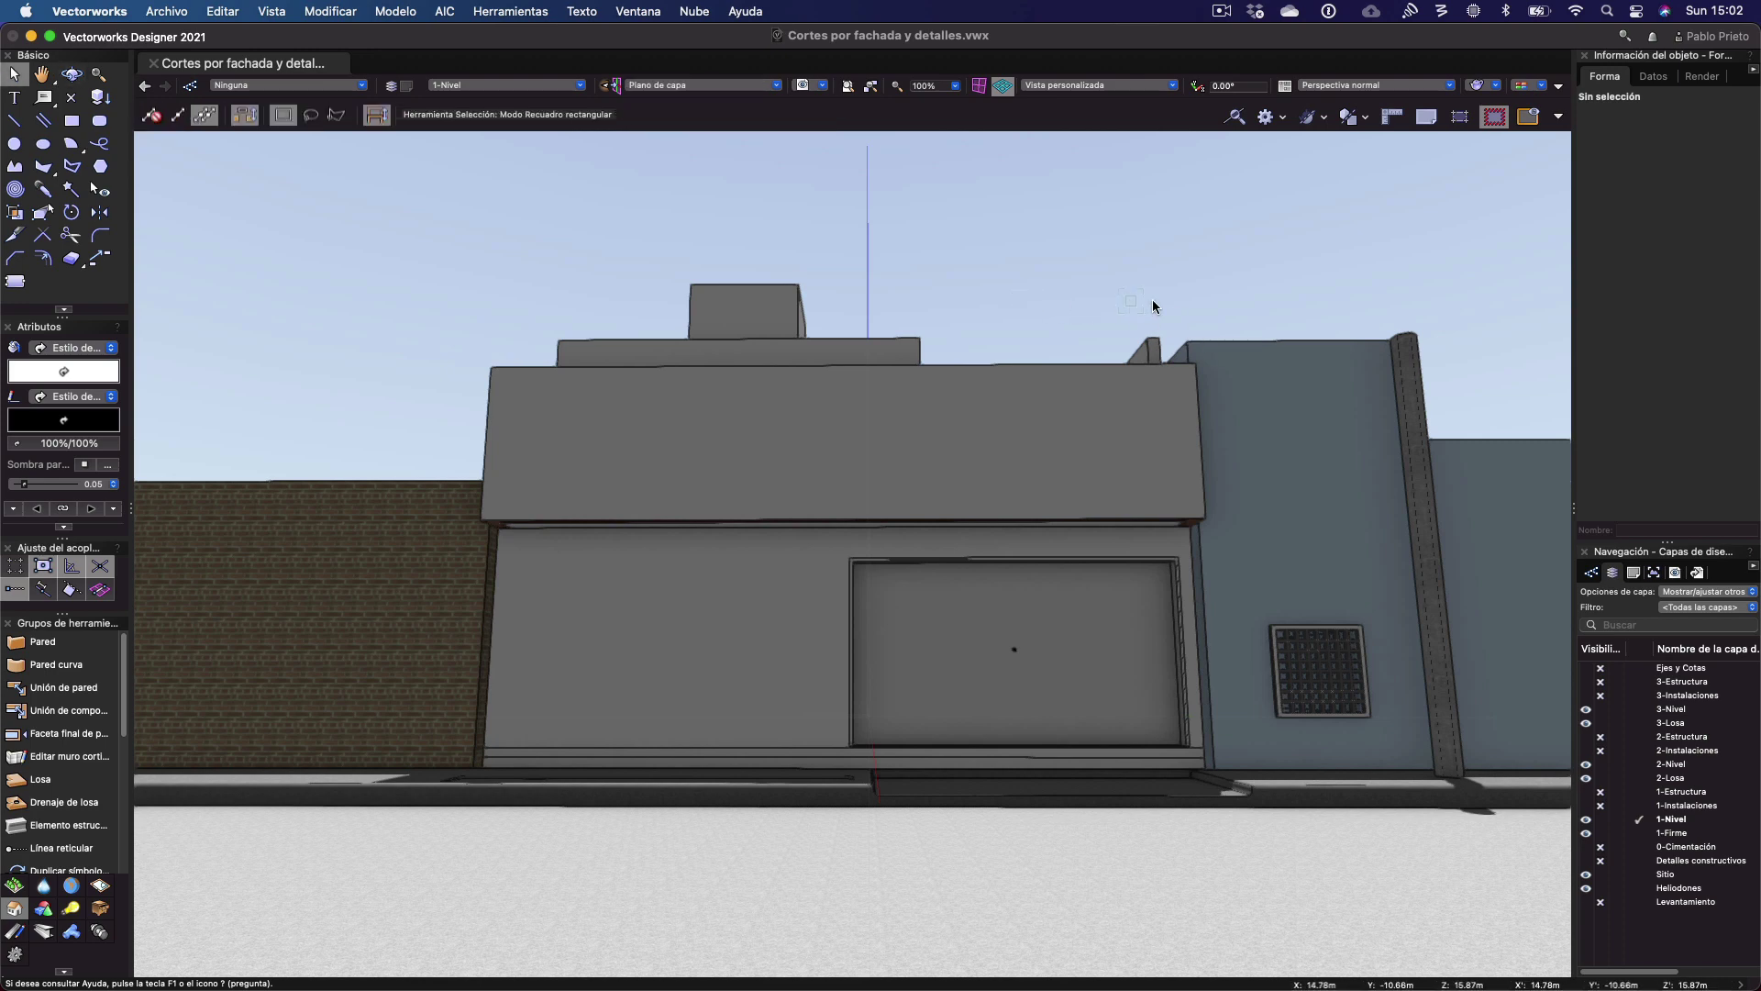
pyautogui.click(1599, 876)
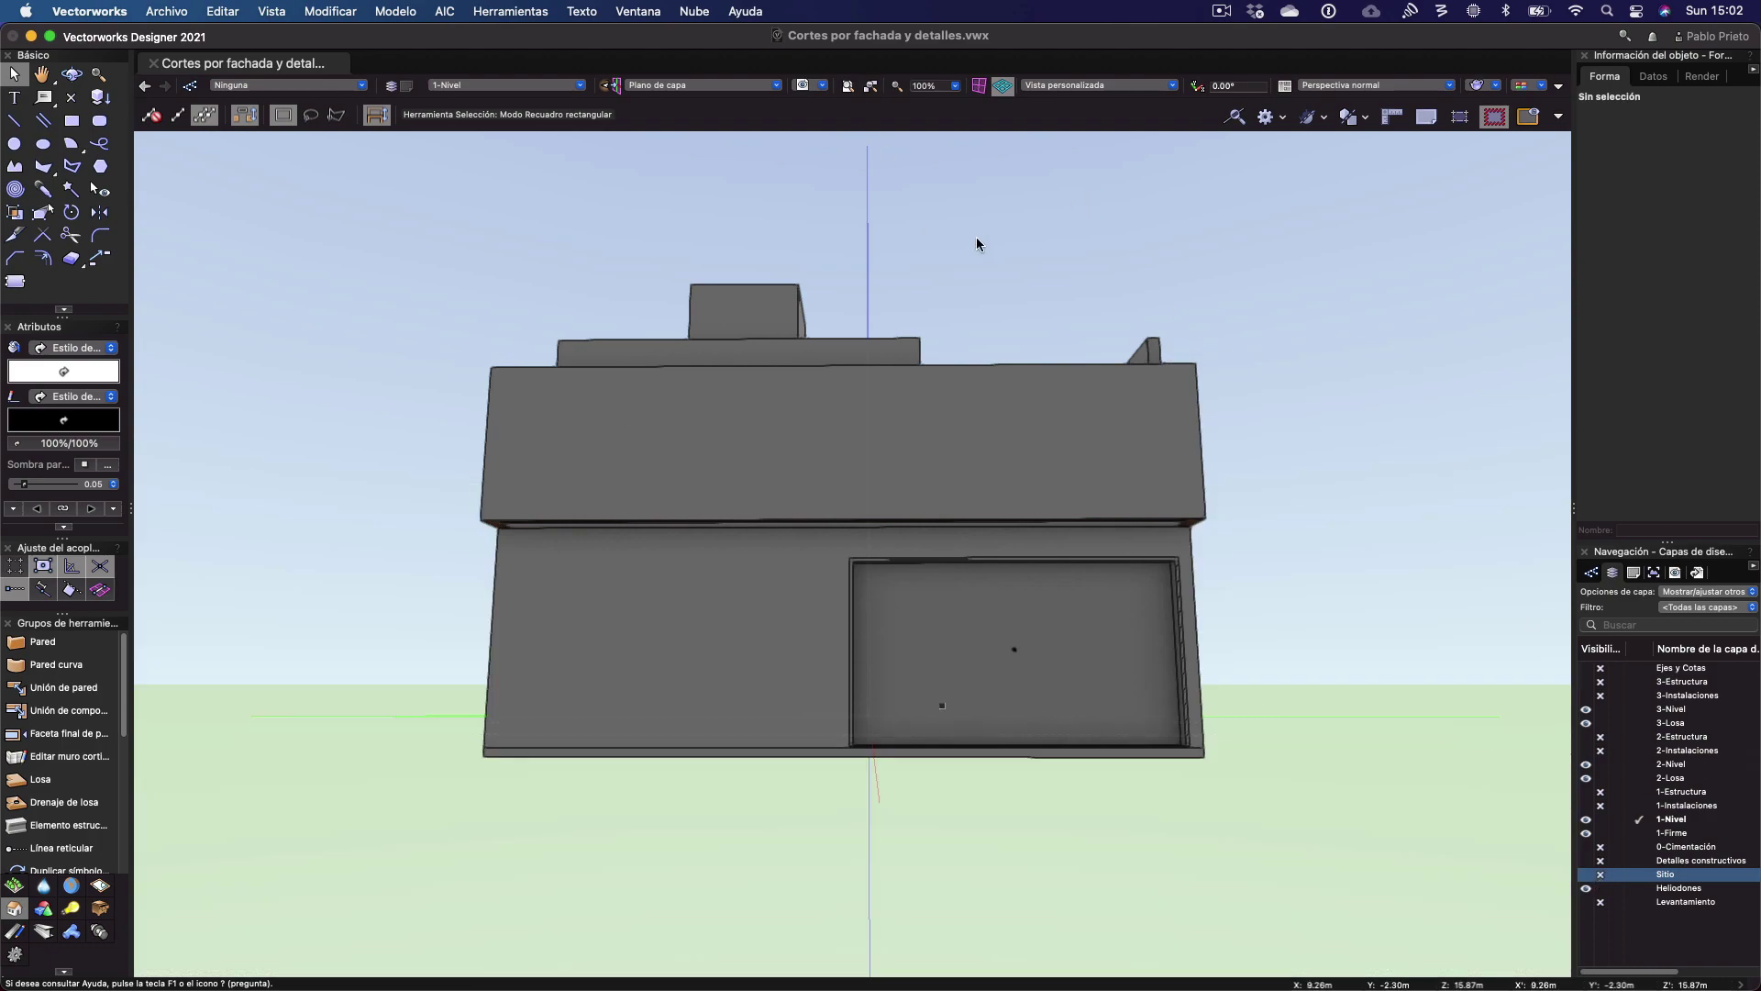
pyautogui.hotkey('shift', 'c')
pyautogui.moveTo(977, 236); pyautogui.dragTo(1125, 741)
# Set the projection to orthogonal and turn on the clip cube around the house
pyautogui.click(1327, 88)
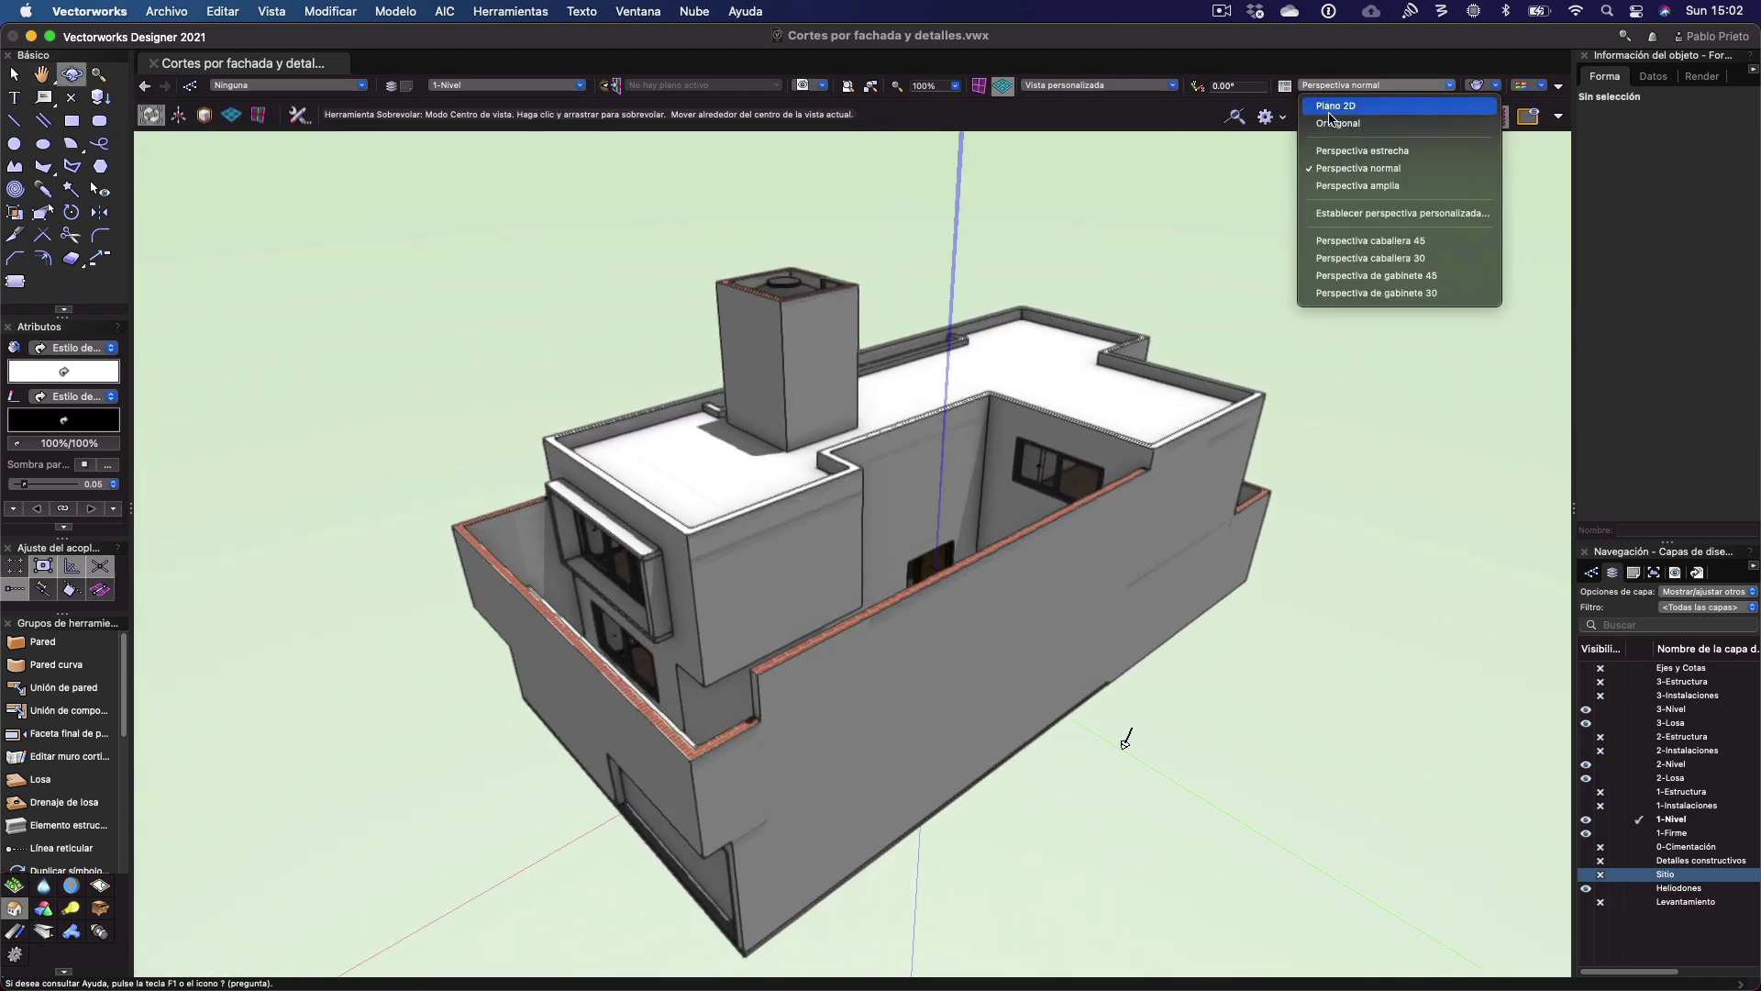
pyautogui.click(1334, 122)
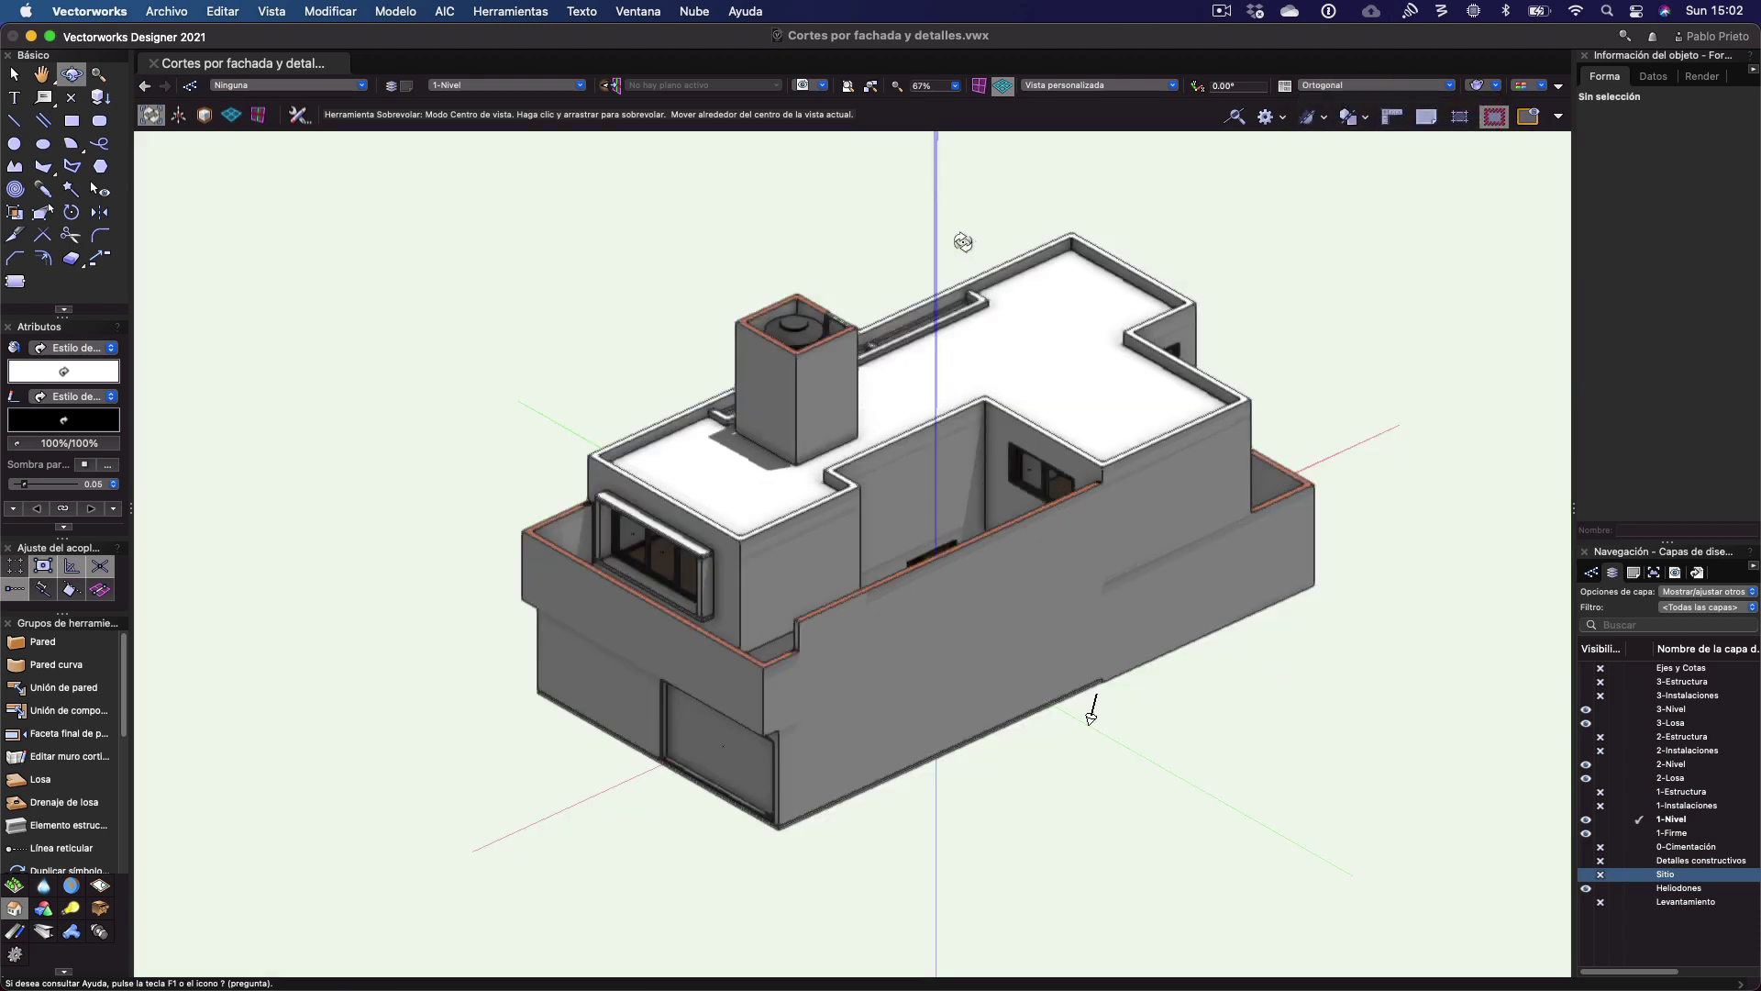
pyautogui.press('x')
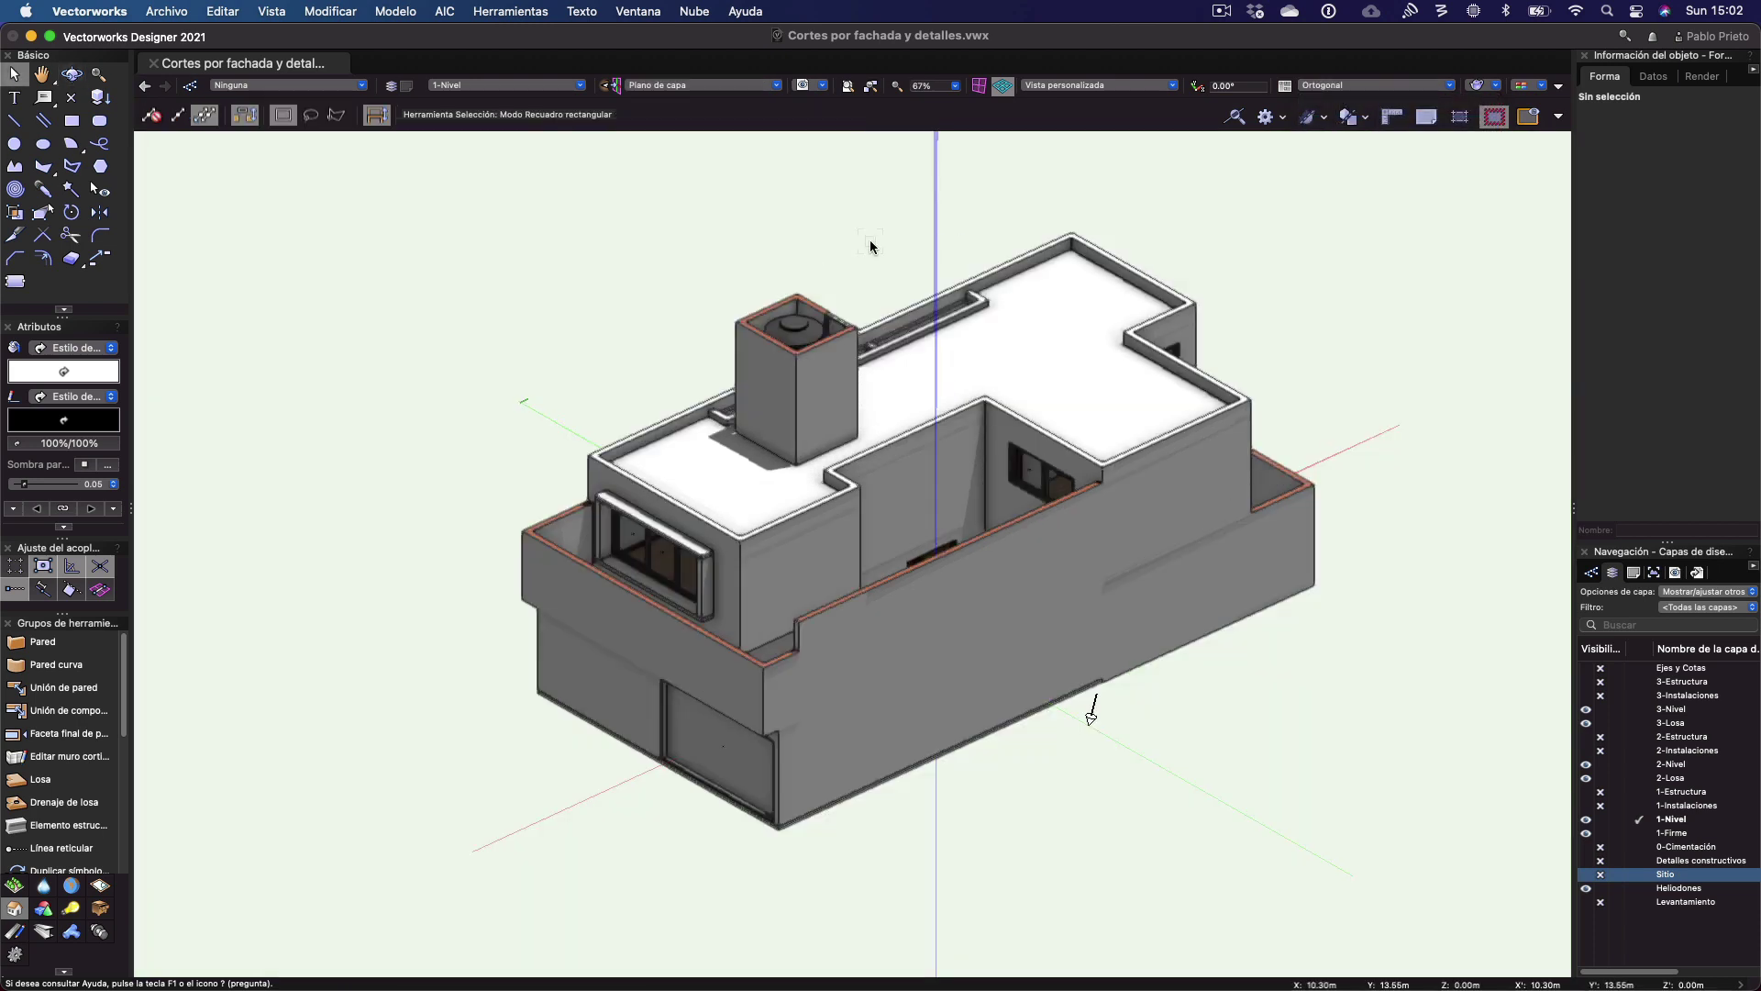
pyautogui.click(285, 11)
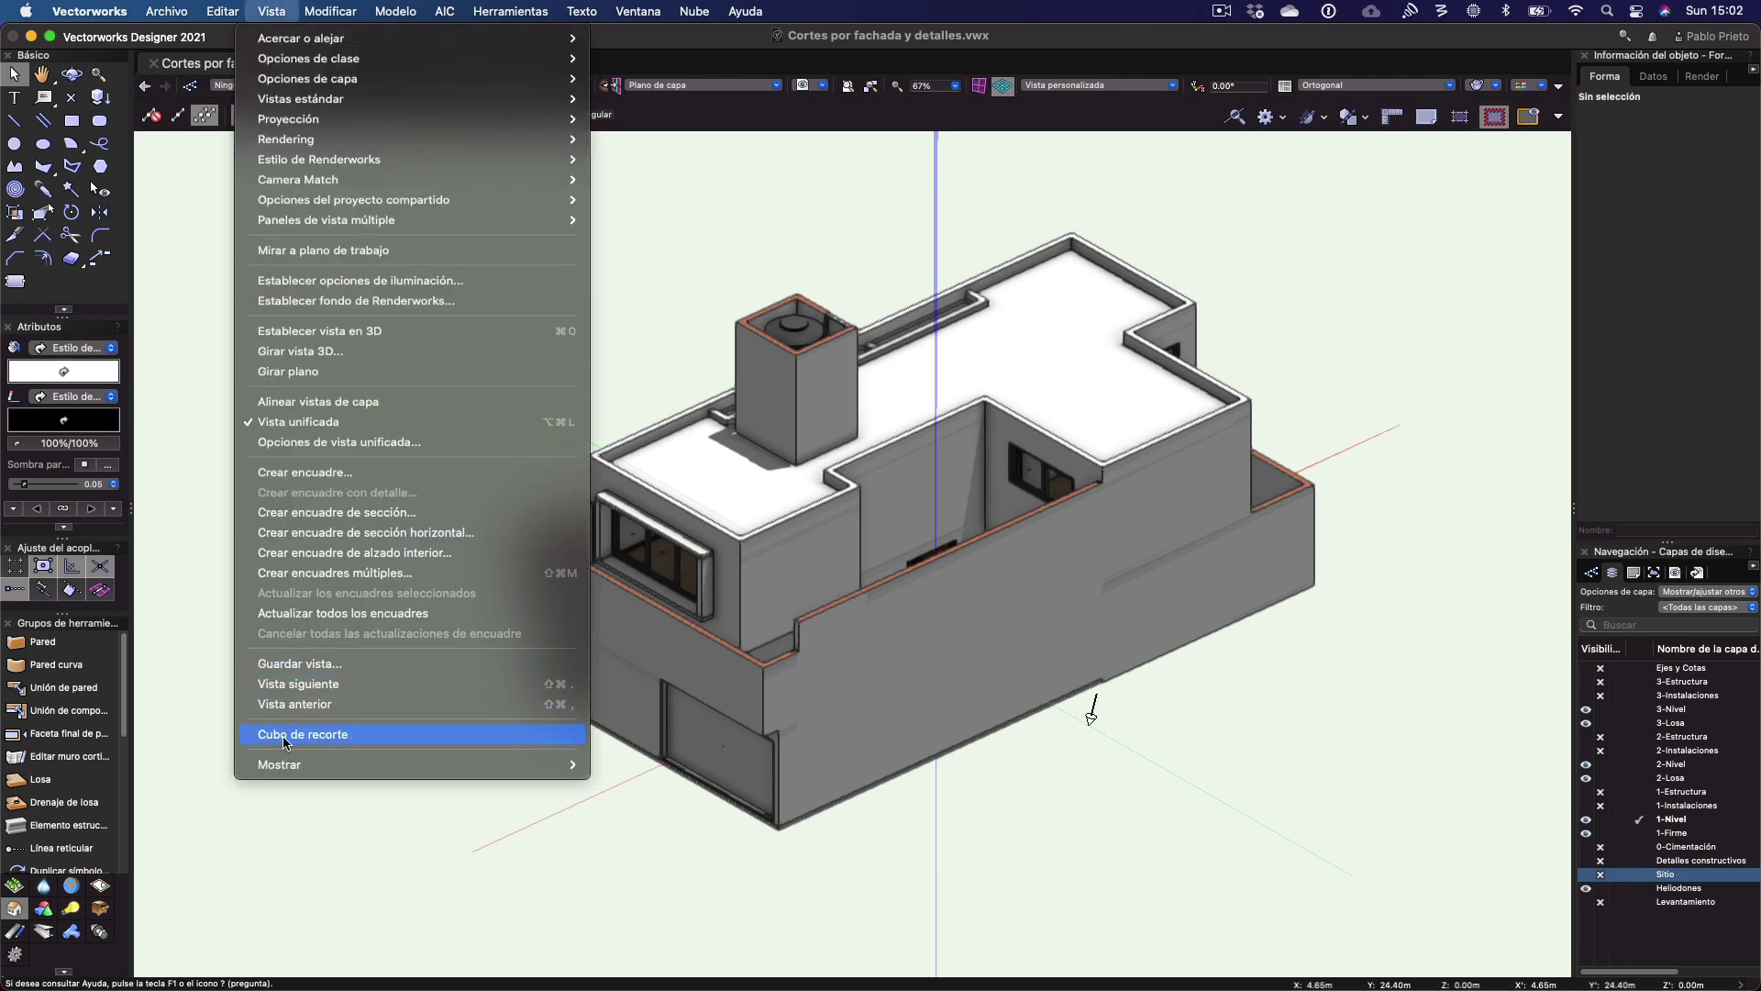
pyautogui.click(317, 737)
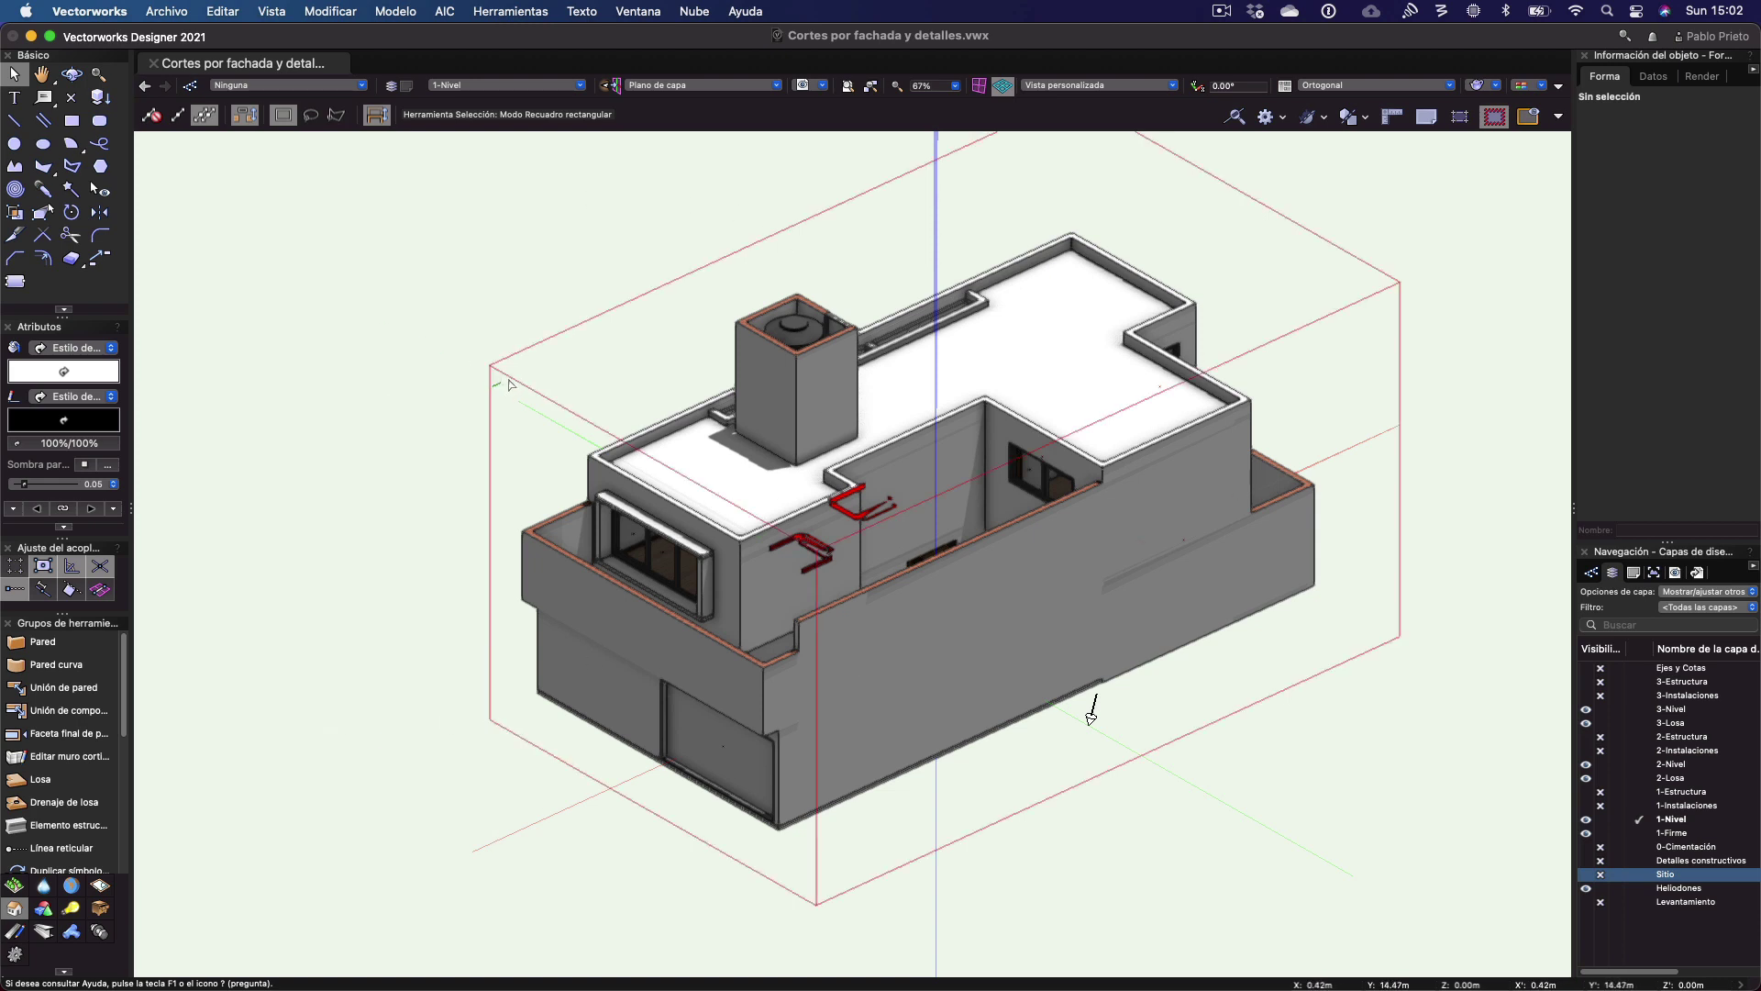
# Push the street-side face of the clip cube about 8 m into the house to cut through the staircase
pyautogui.click(559, 404)
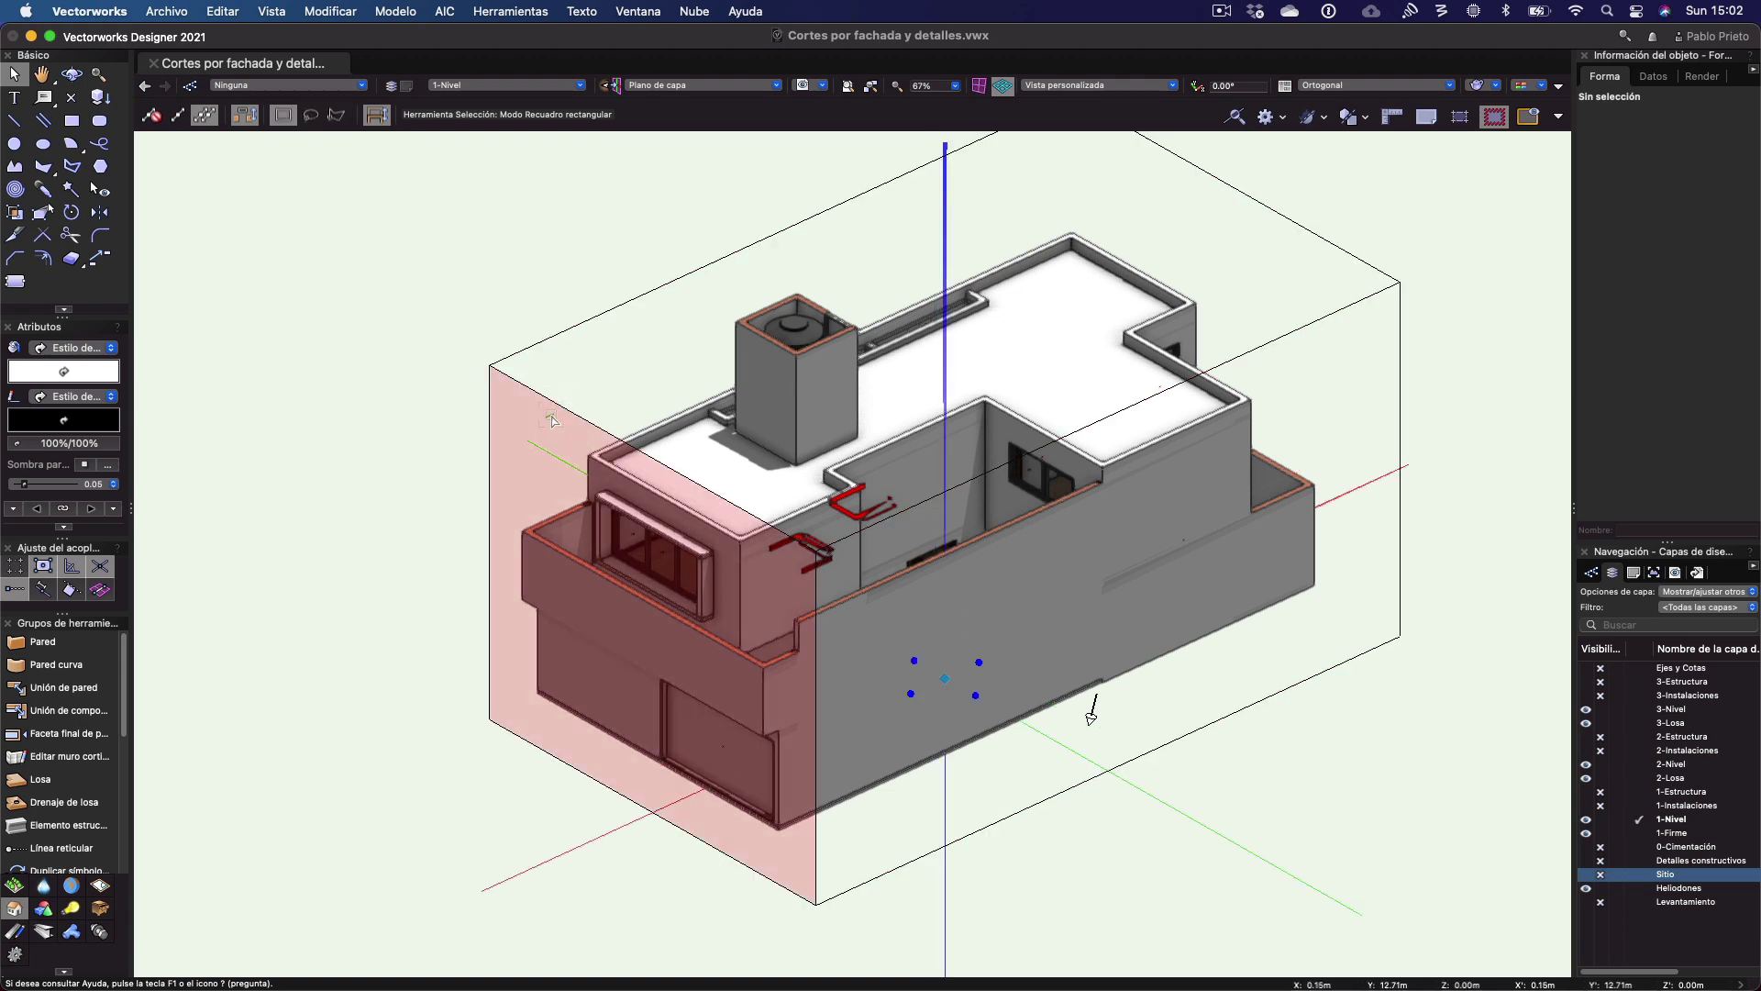
pyautogui.click(560, 405)
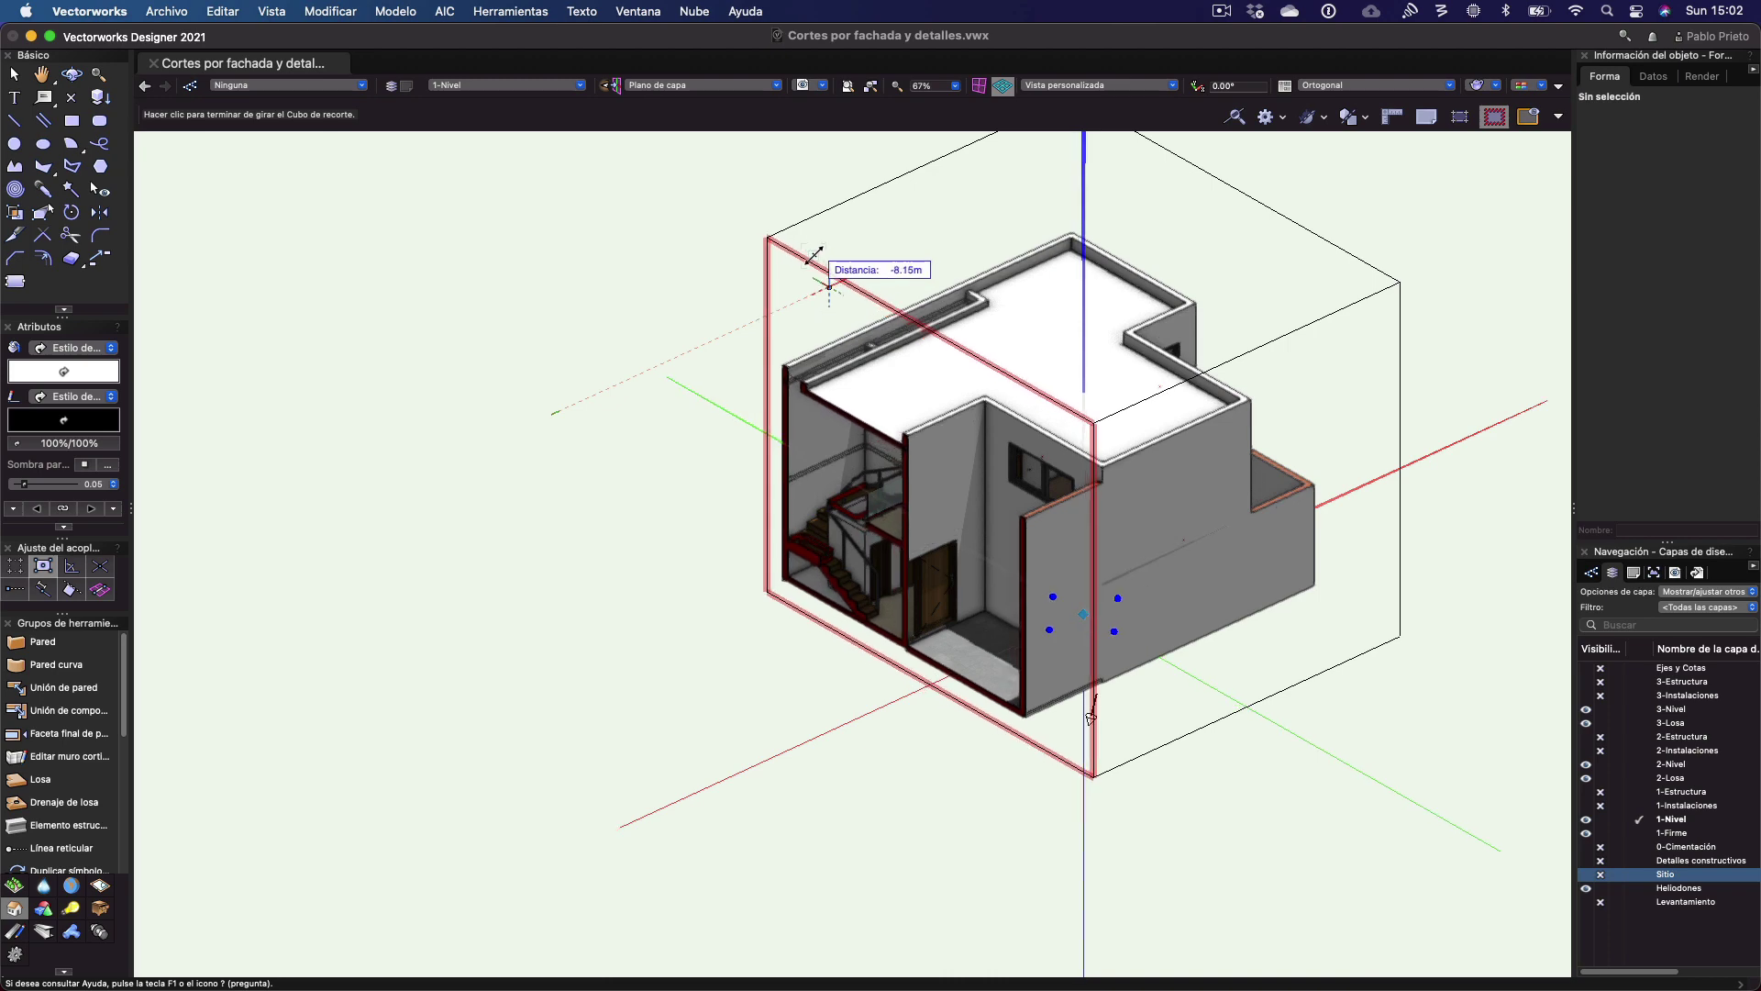
pyautogui.click(834, 284)
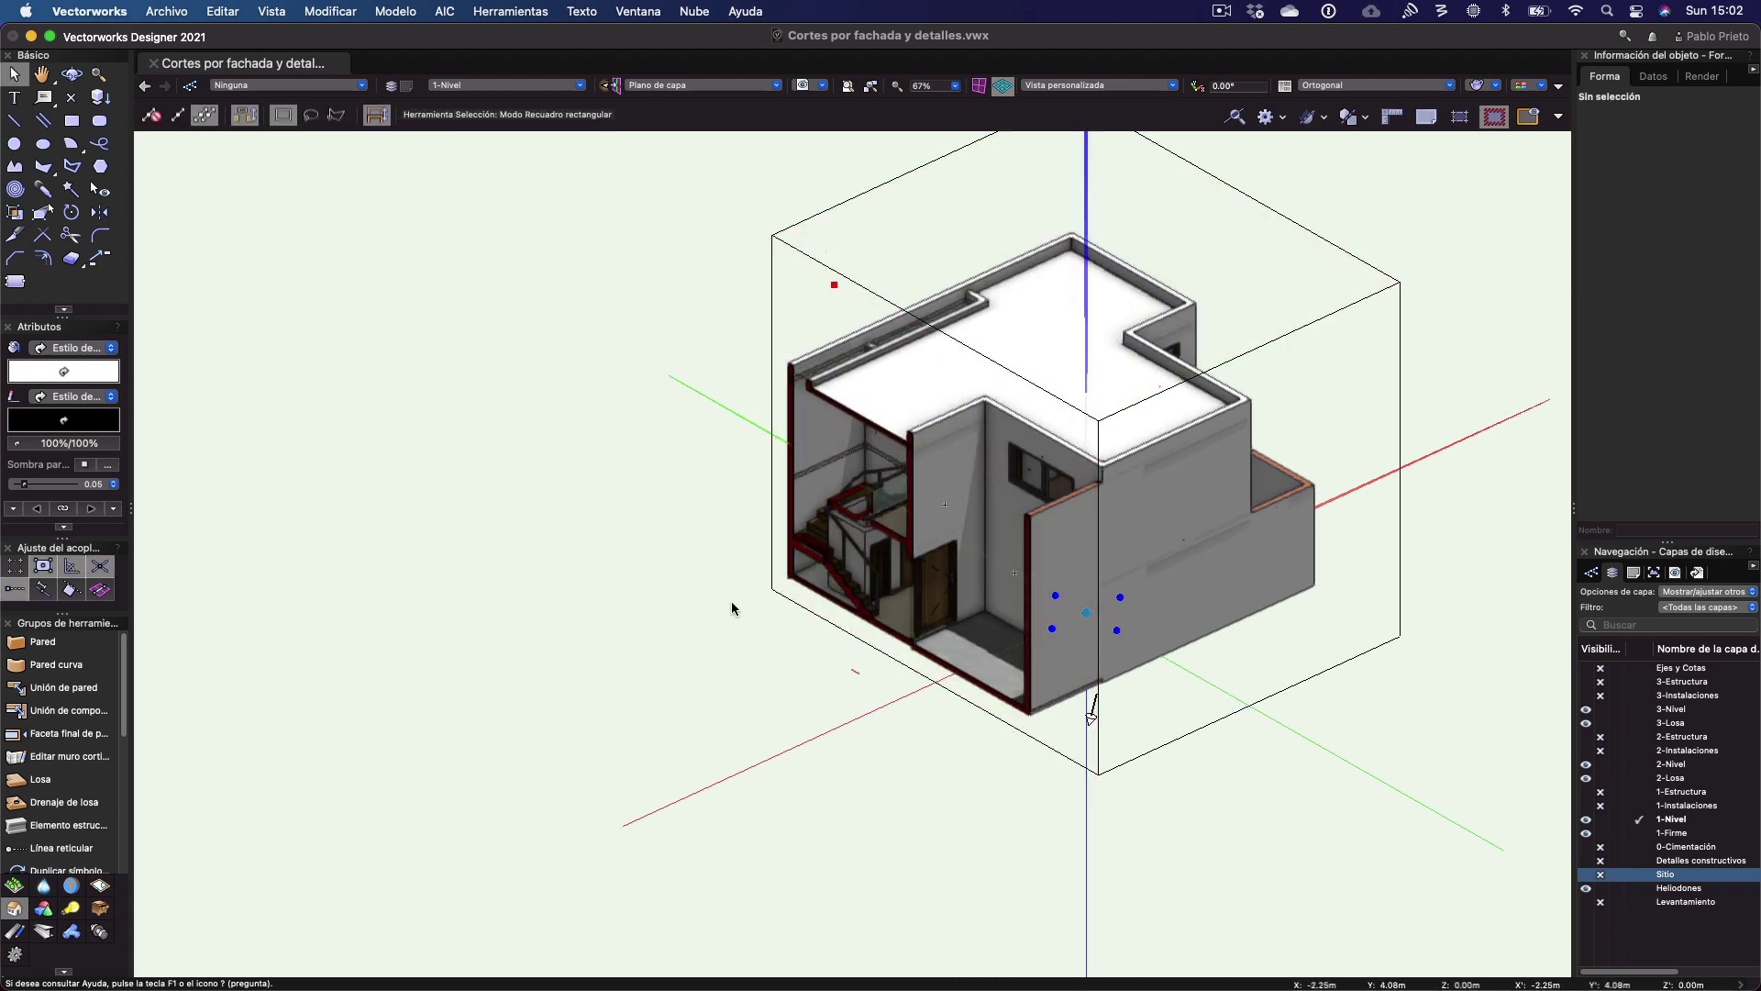
# Orbit around the clipped house to examine the cut through the staircase and walls
pyautogui.hotkey('shift', 'c')
pyautogui.moveTo(730, 587); pyautogui.dragTo(733, 585)
pyautogui.scroll(10, 733, 585)
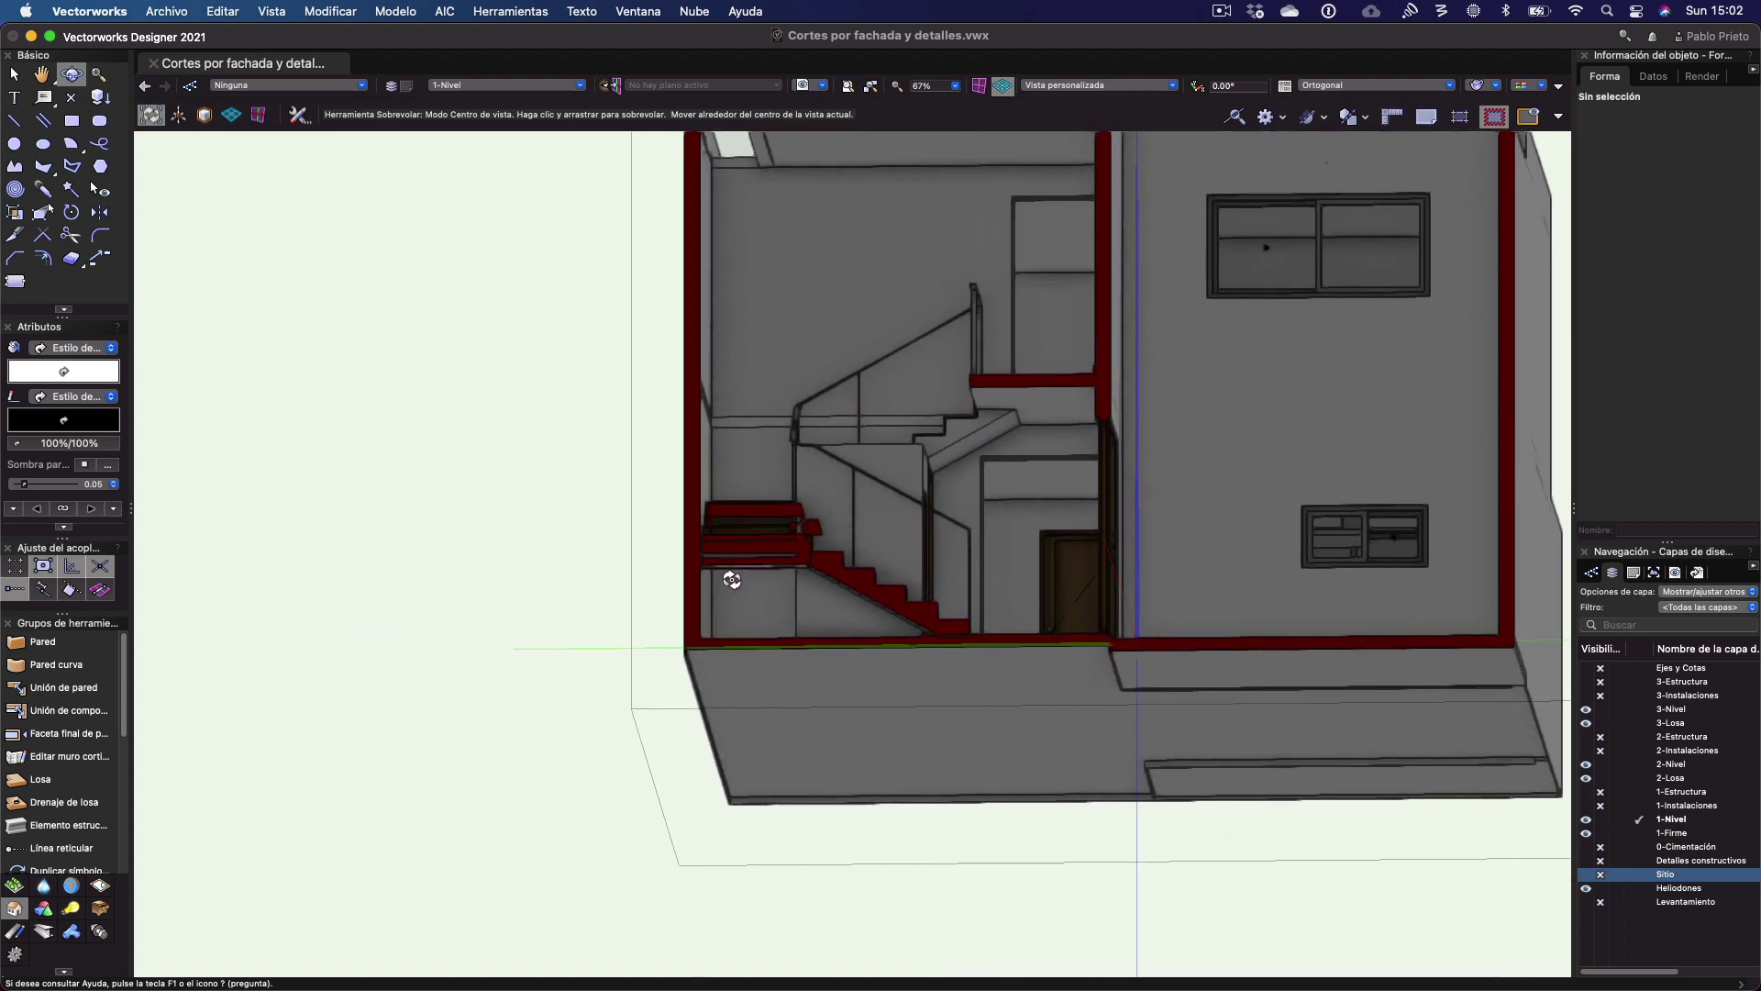
pyautogui.press('super+z')
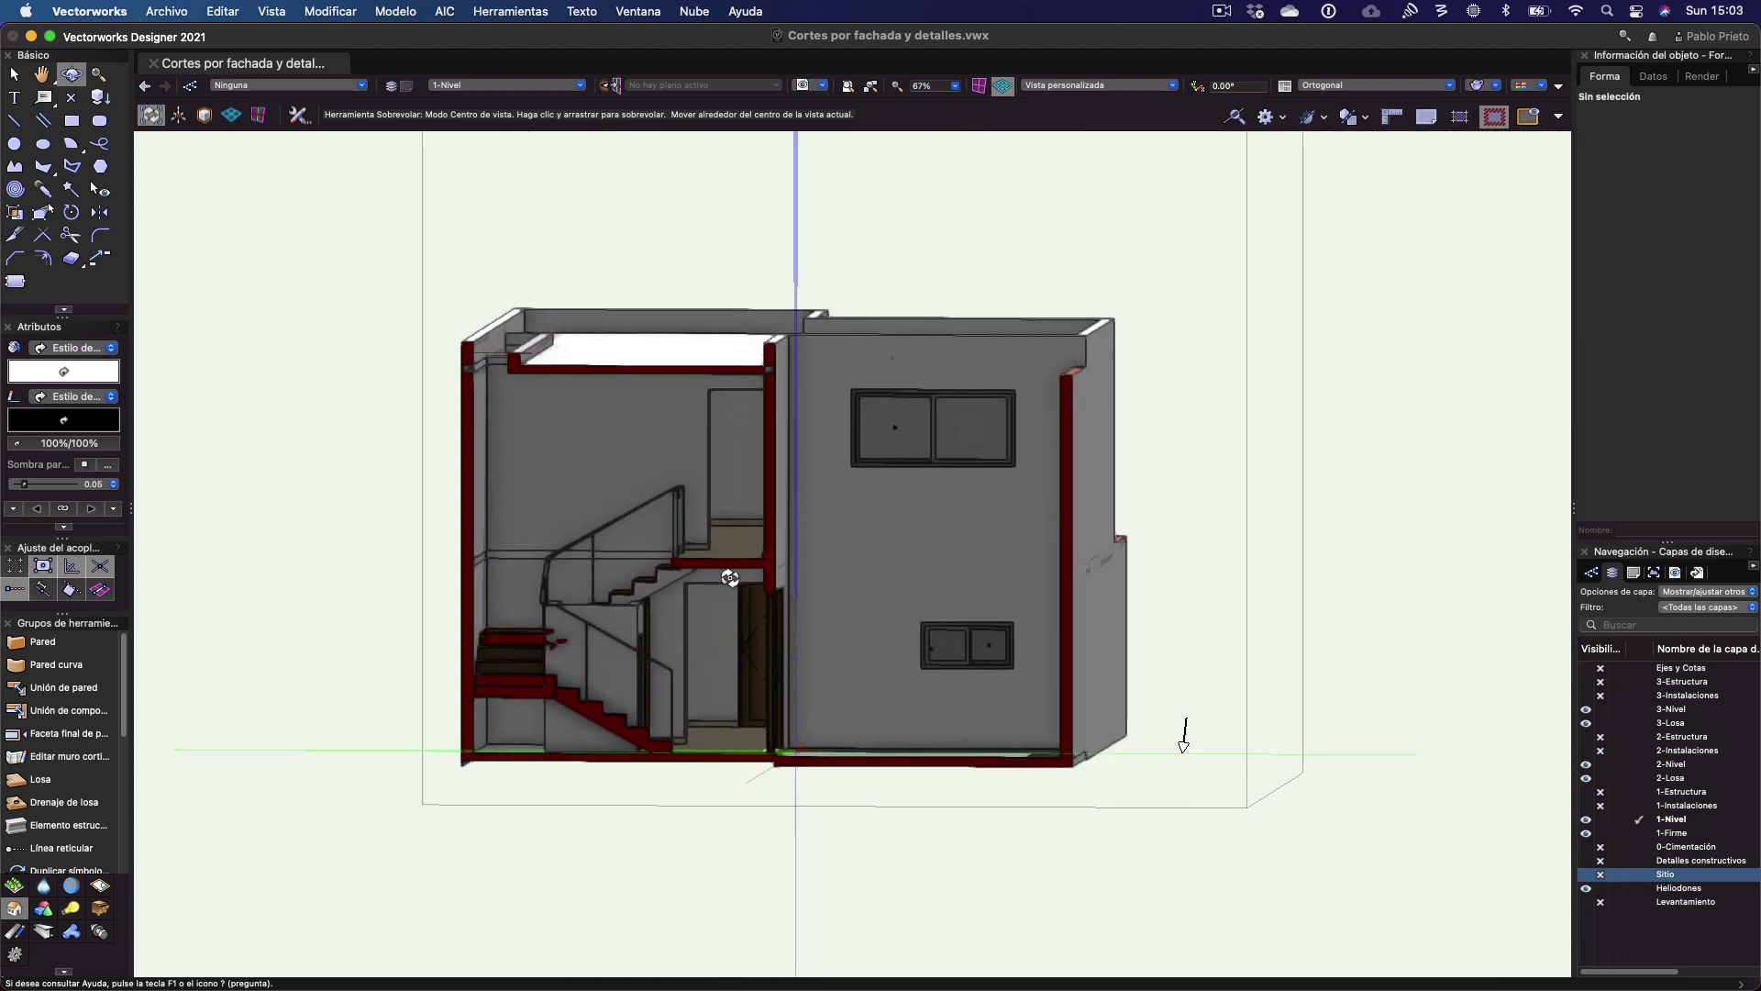
# Start a new section viewport from the staircase-side cut face of the clip cube
pyautogui.press('super+z')
pyautogui.press('x')
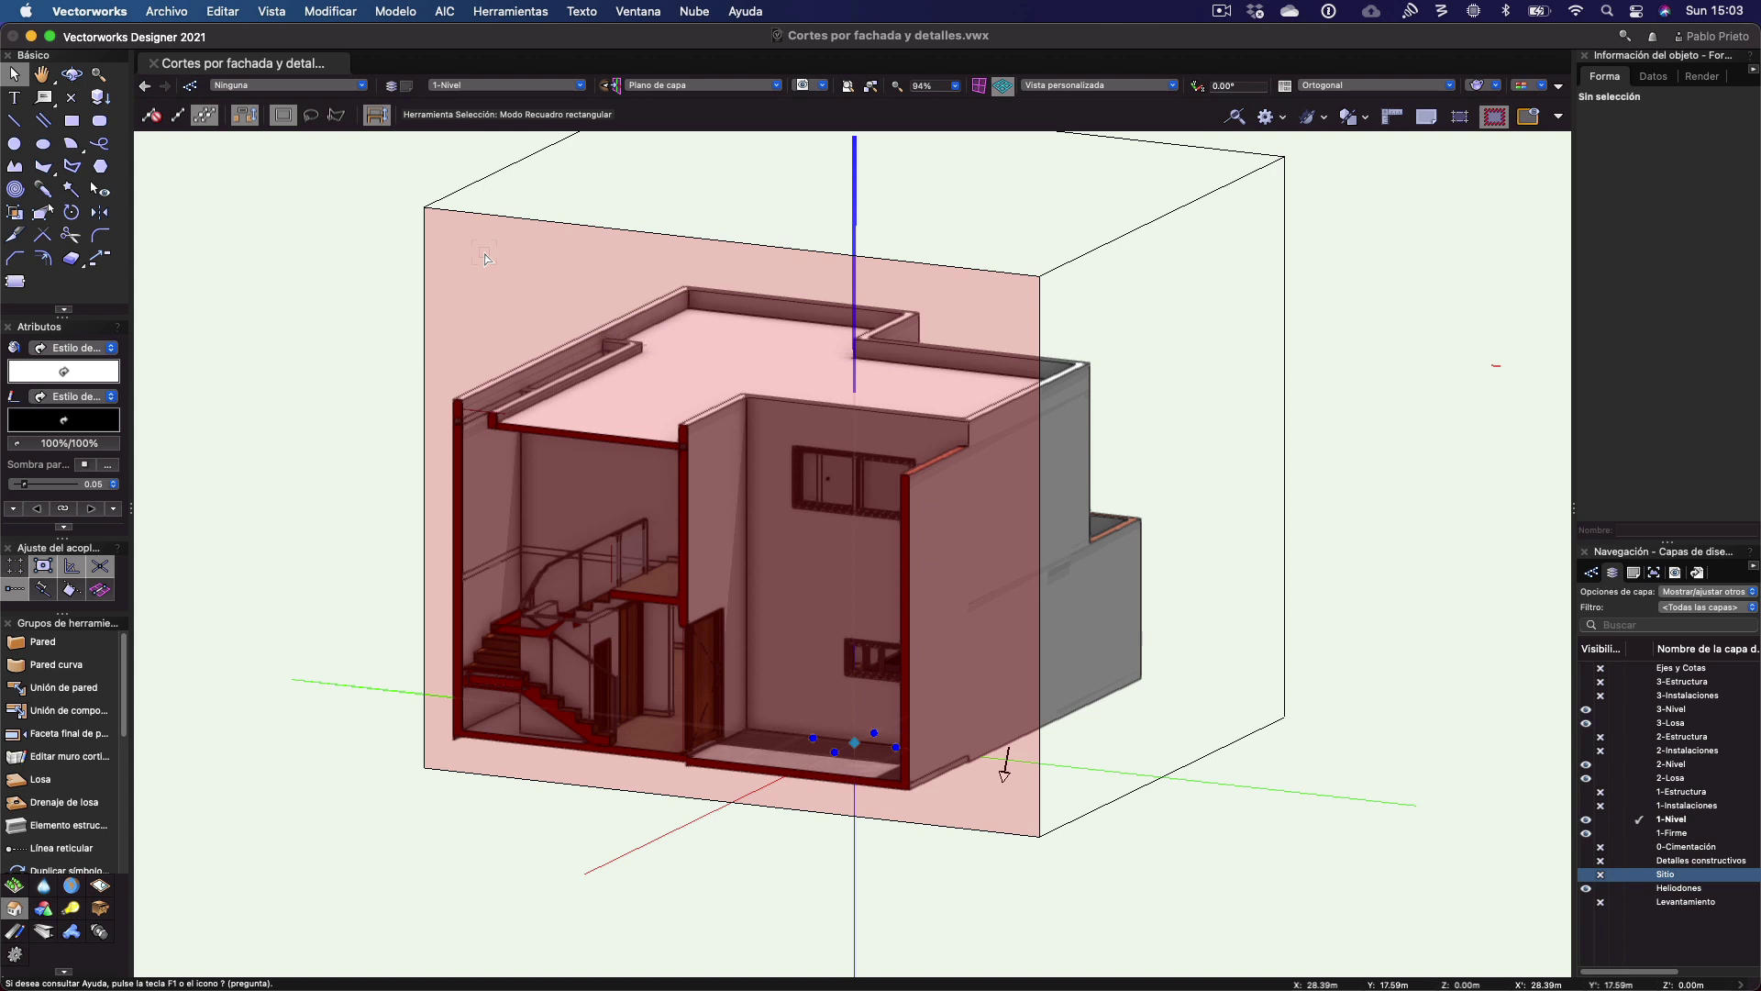
pyautogui.rightClick(485, 260)
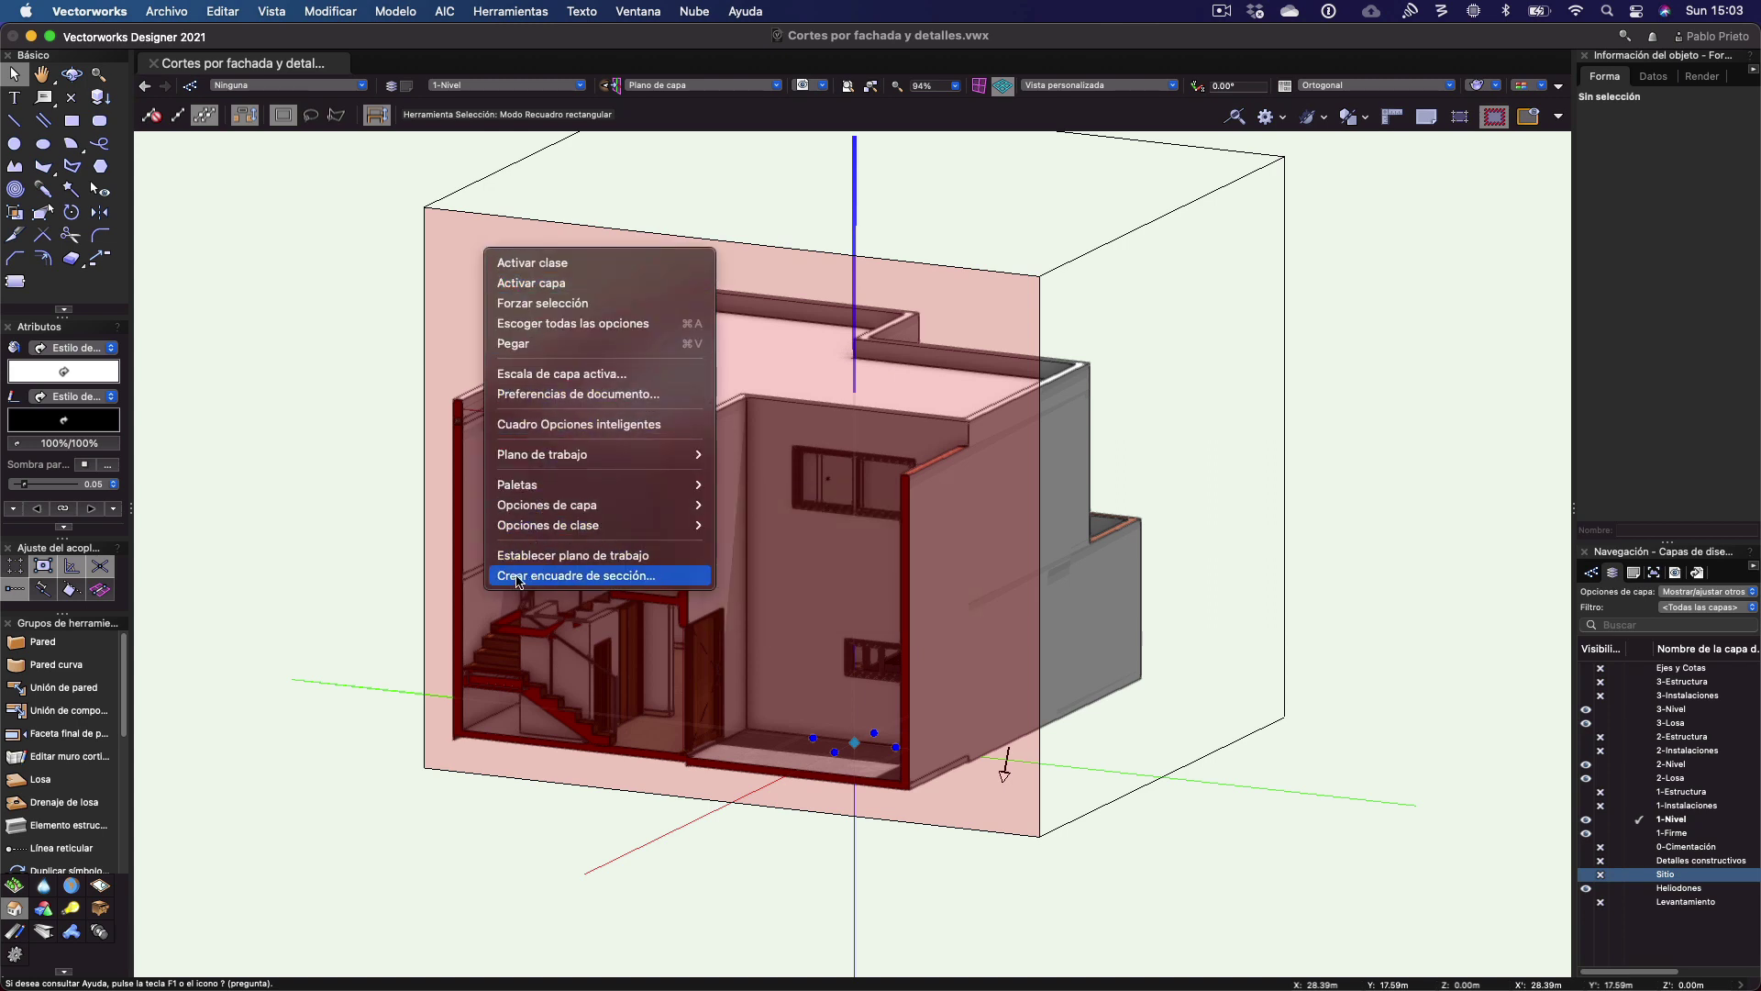
pyautogui.click(570, 576)
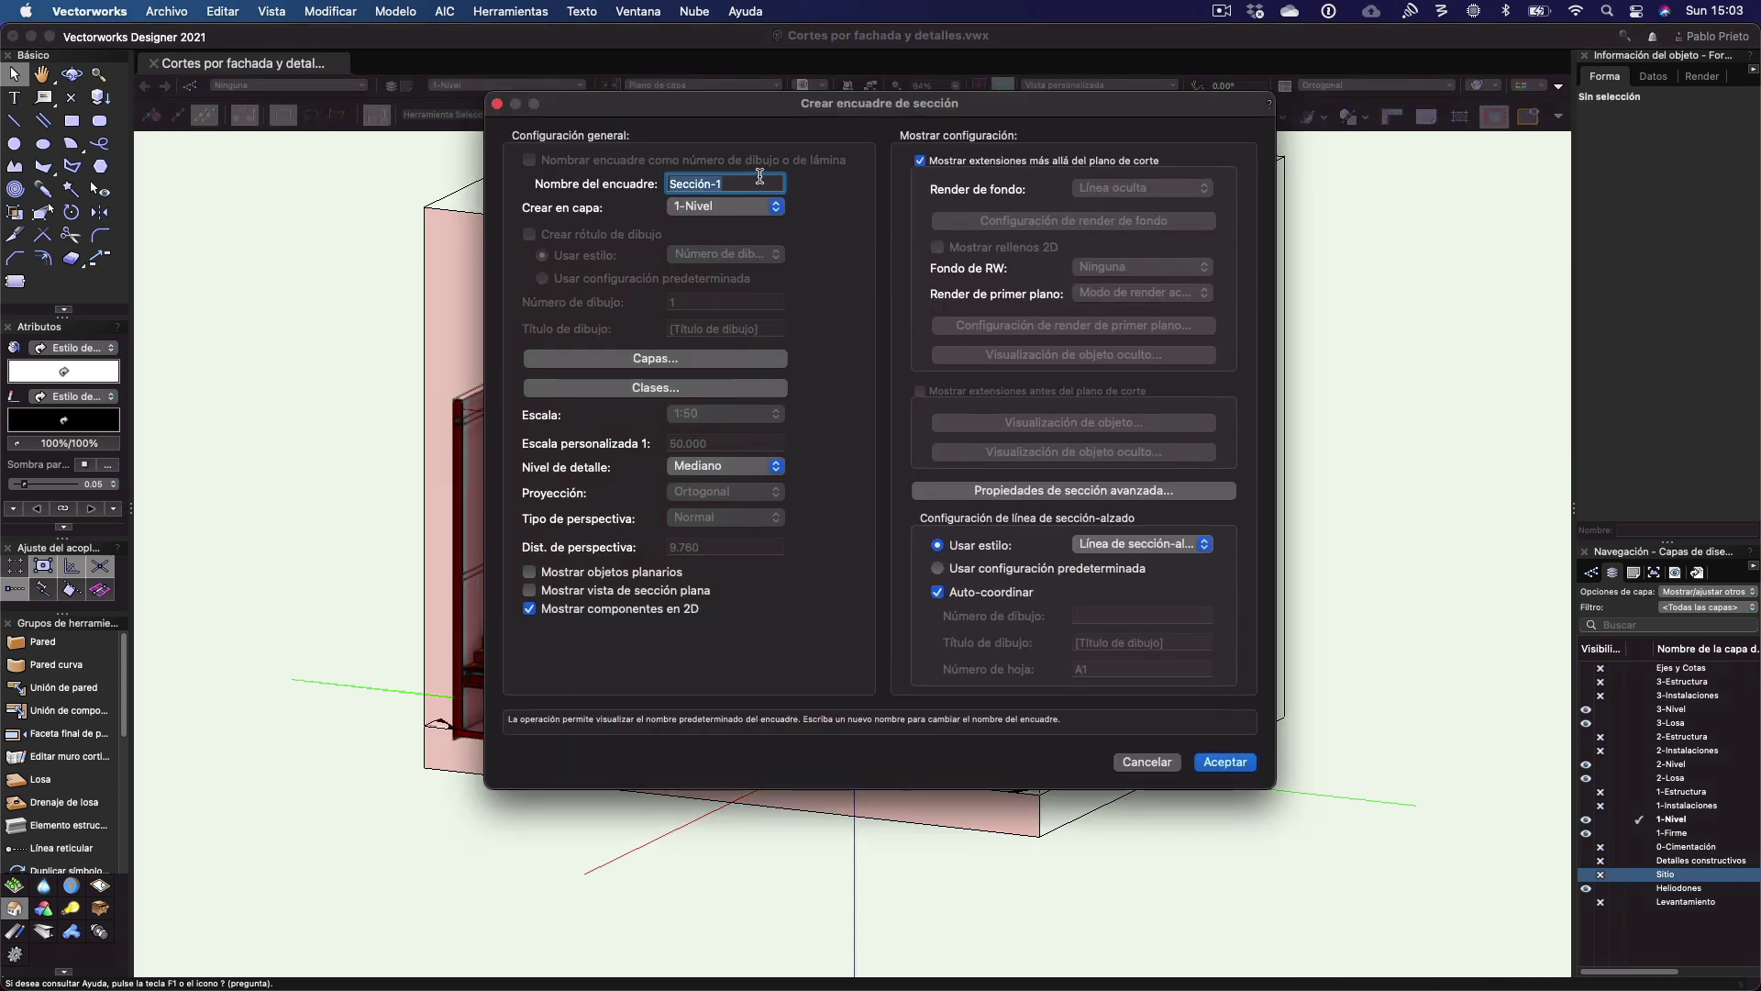
pyautogui.moveTo(810, 120); pyautogui.dragTo(812, 178)
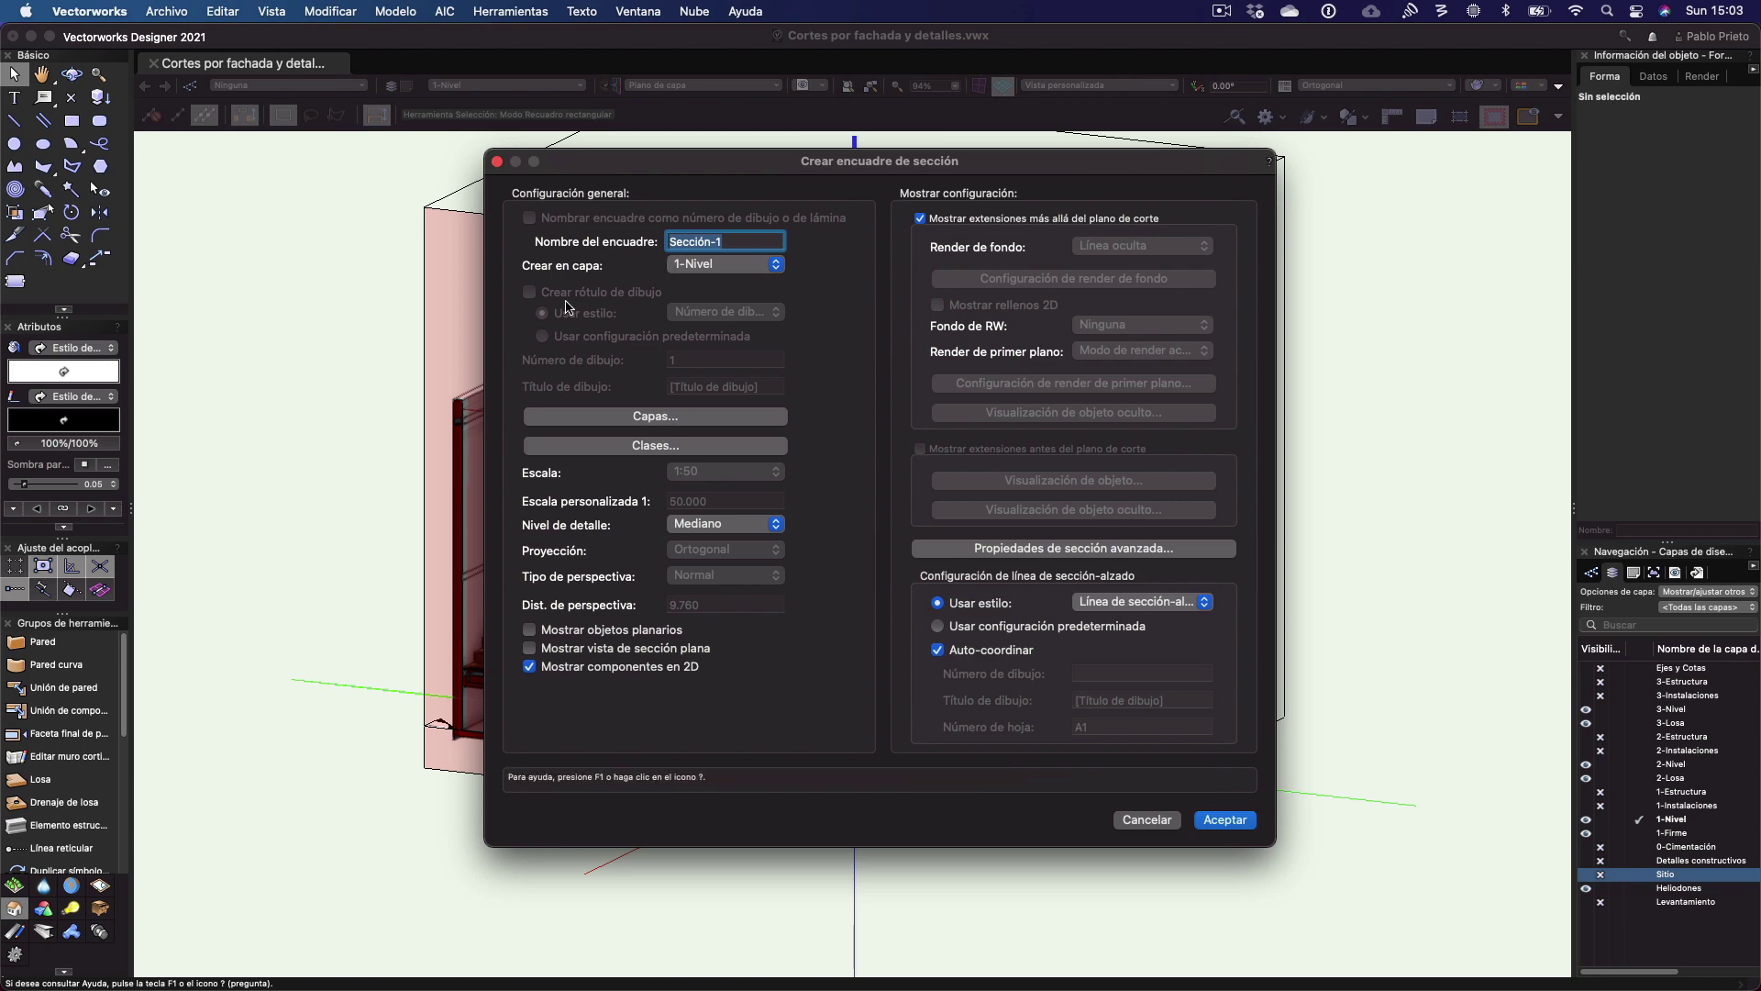
# Assign the section viewport to a new design layer named D-Corte, with its properties opened for editing after creation
pyautogui.click(700, 268)
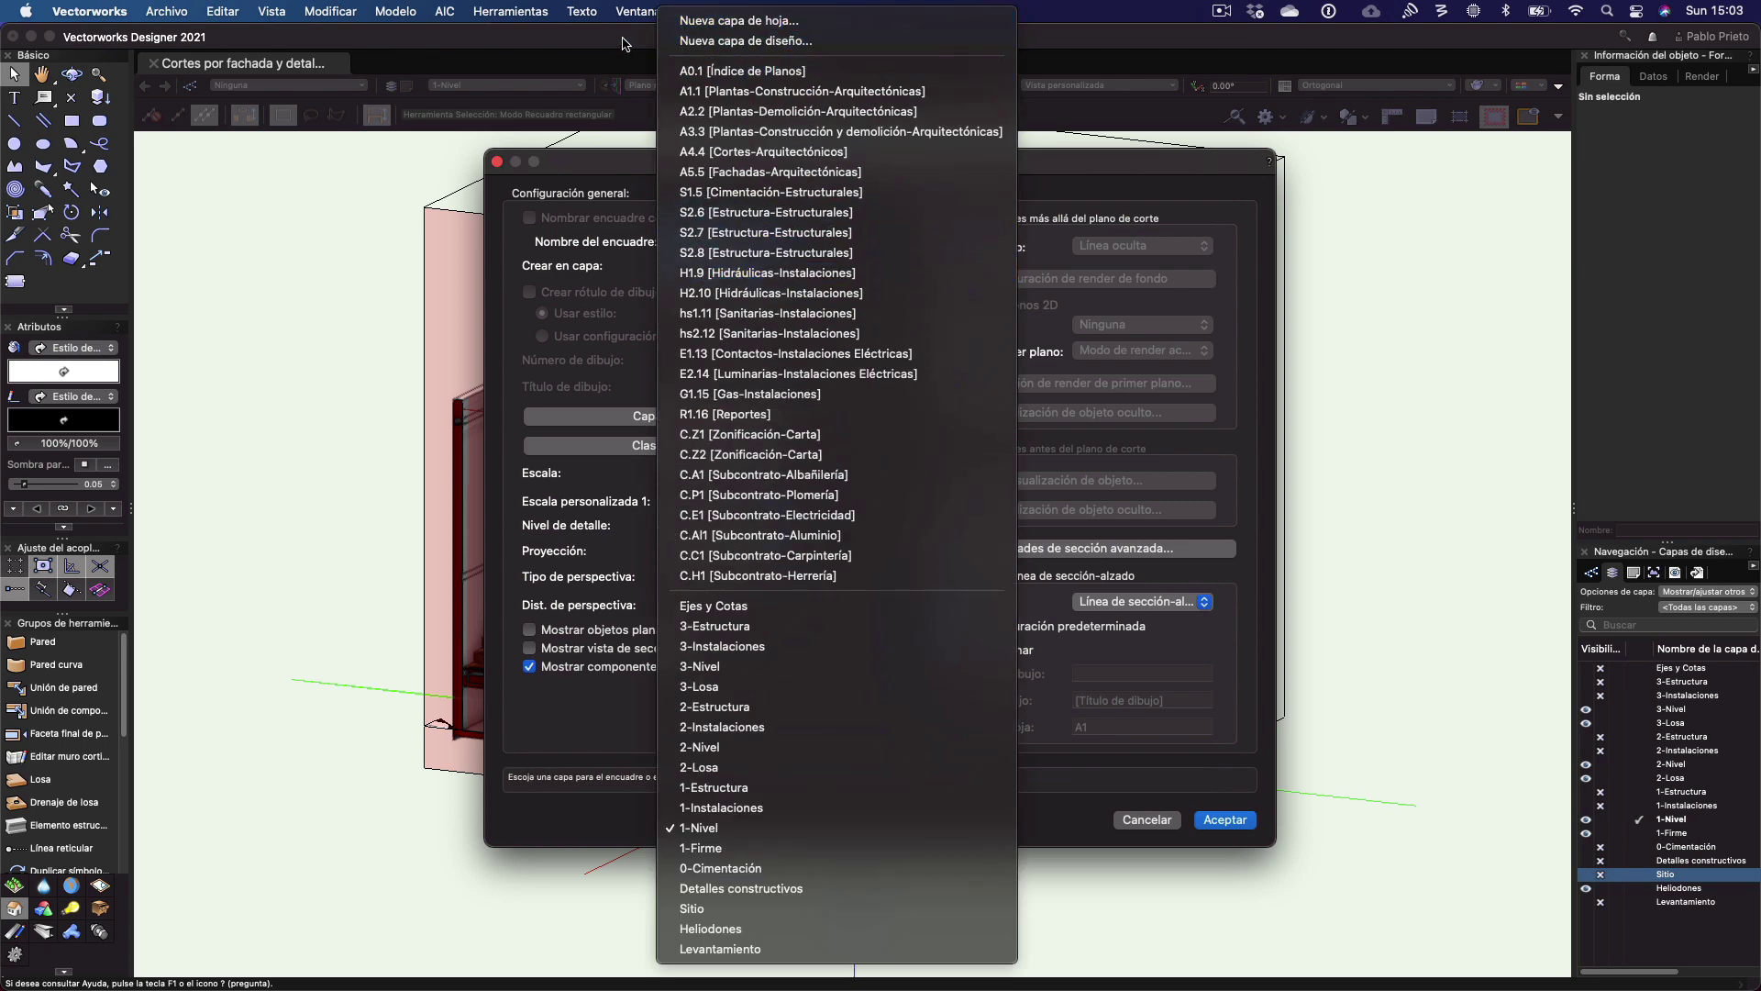
pyautogui.click(757, 41)
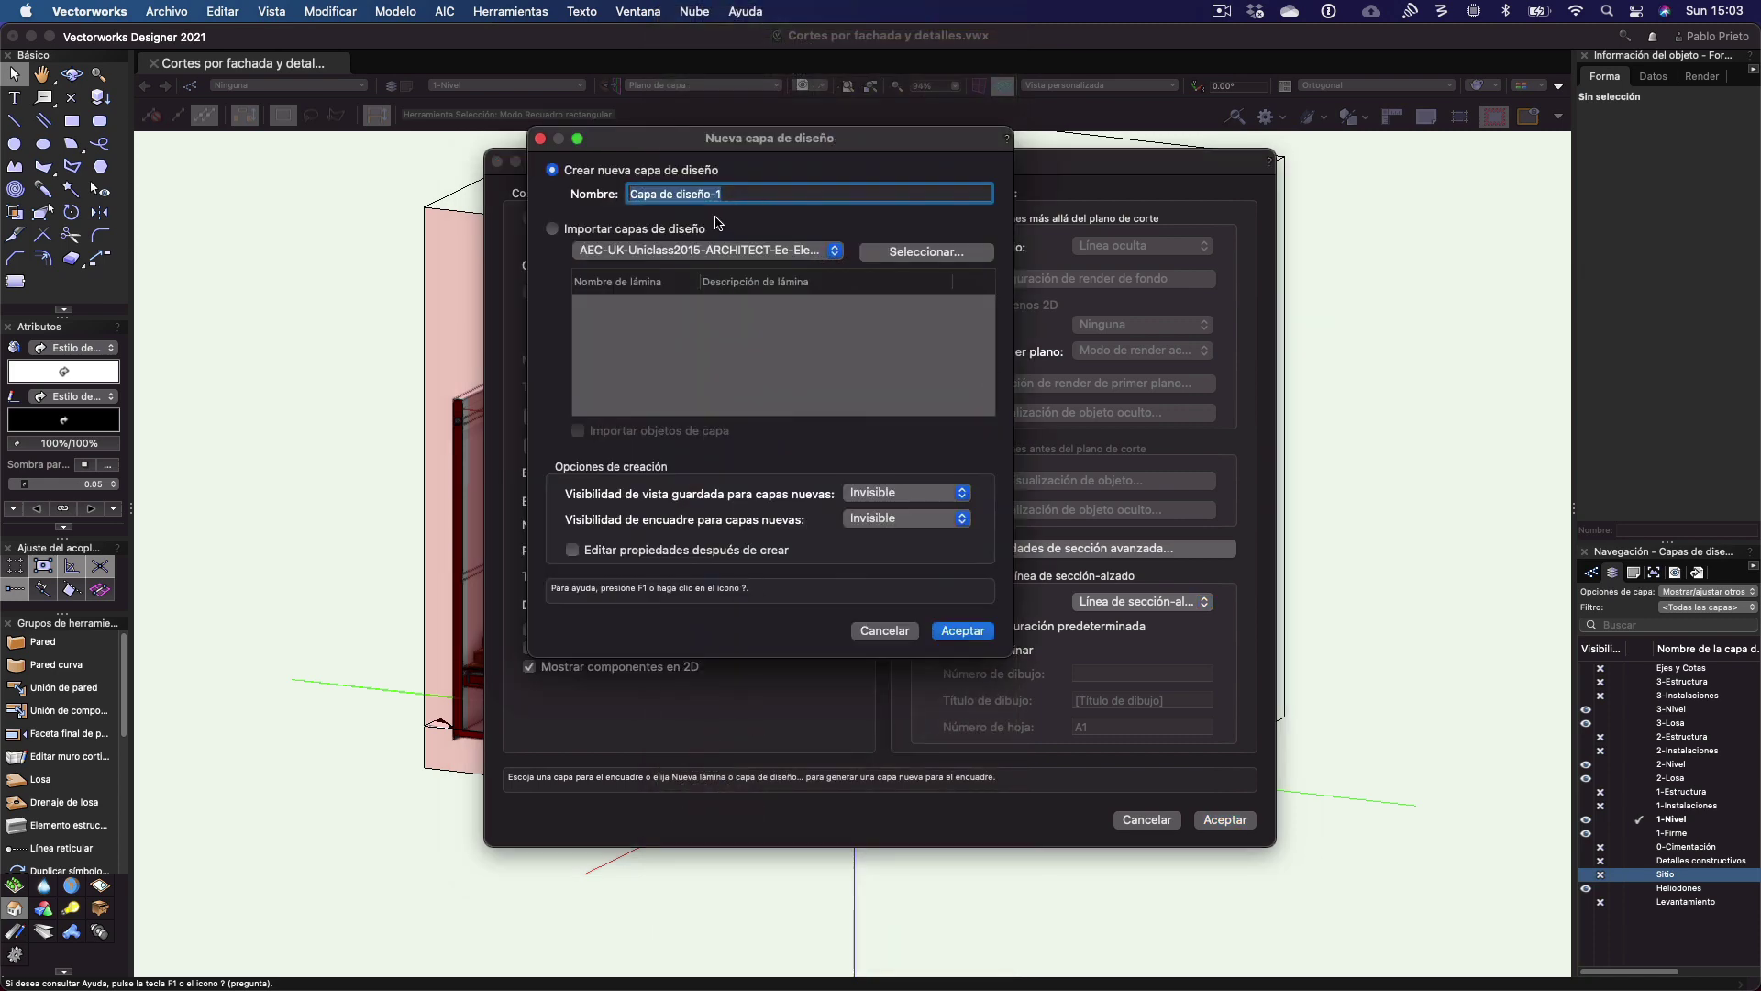
pyautogui.write('D-Corte')
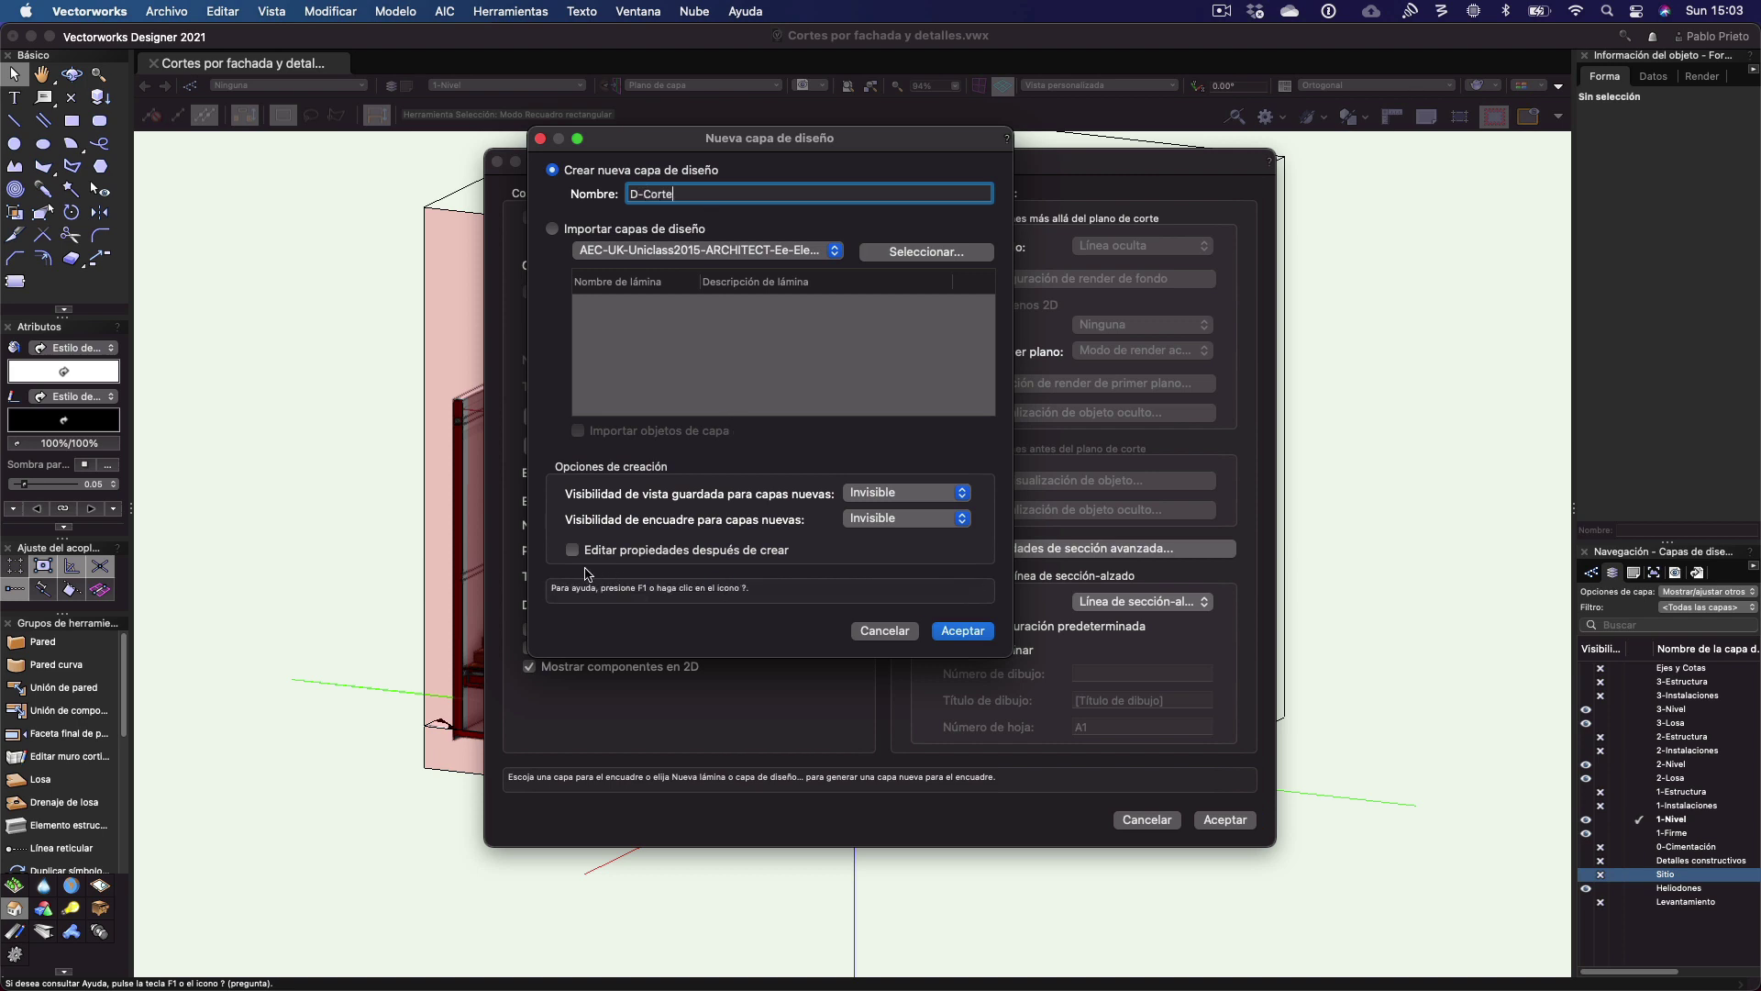
pyautogui.click(667, 551)
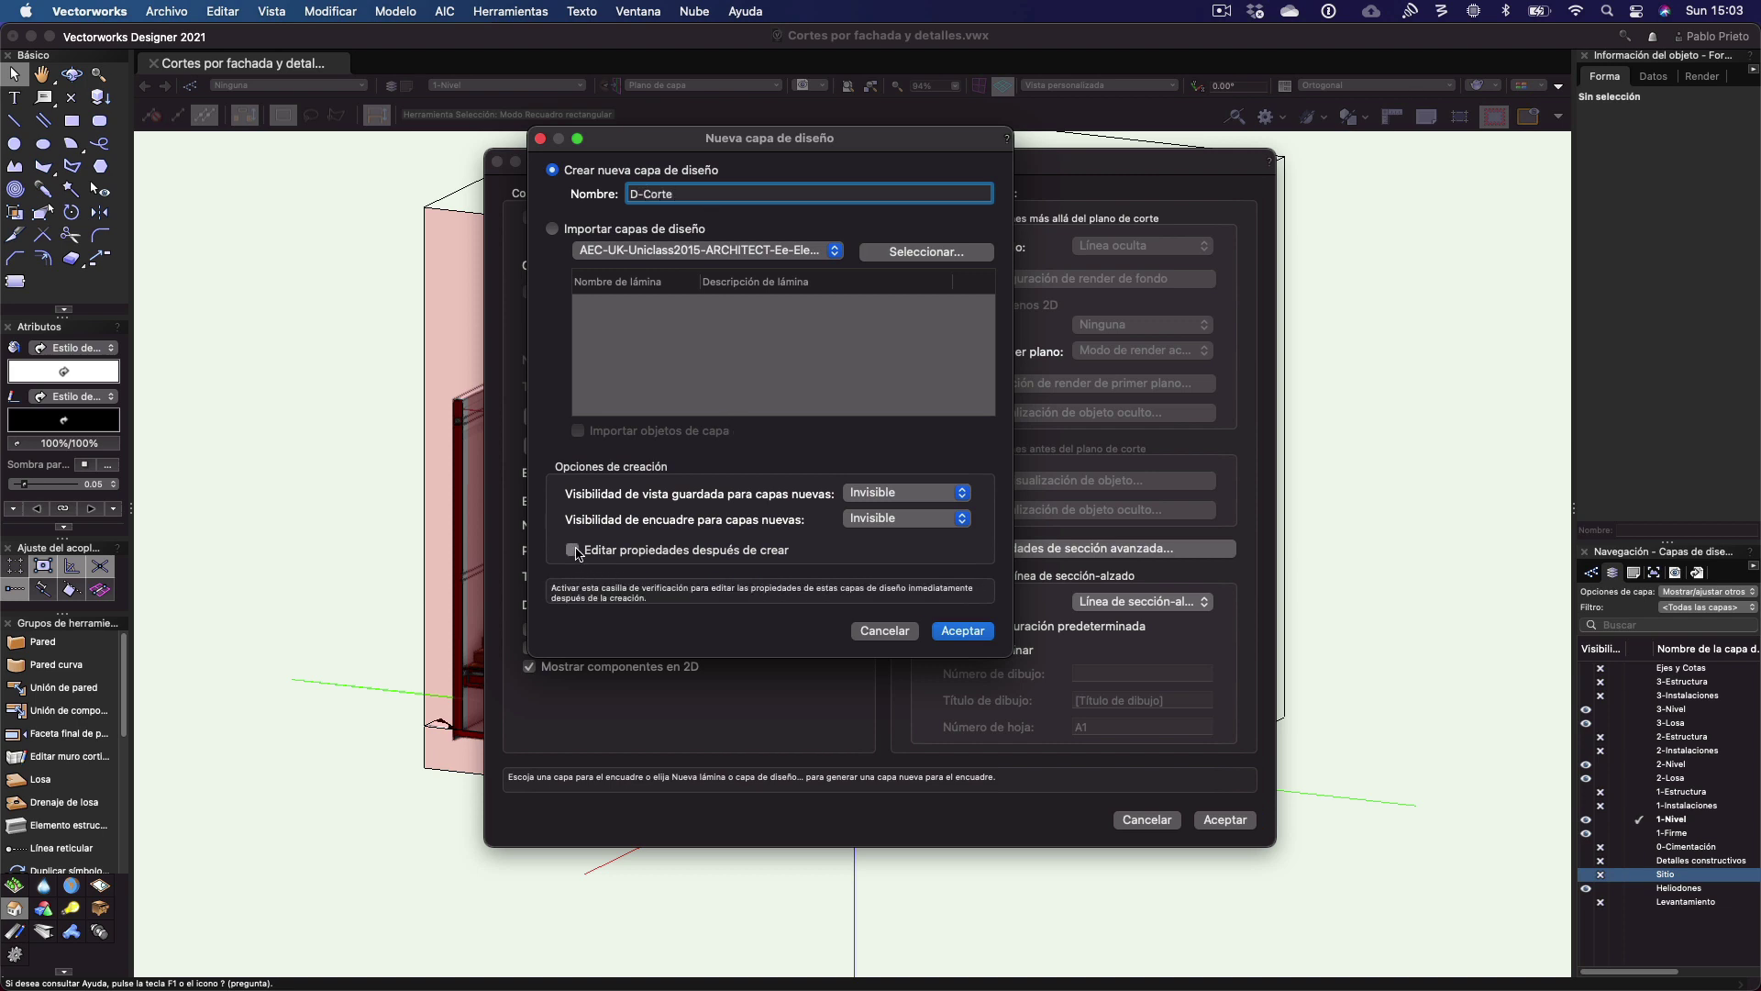
pyautogui.click(960, 632)
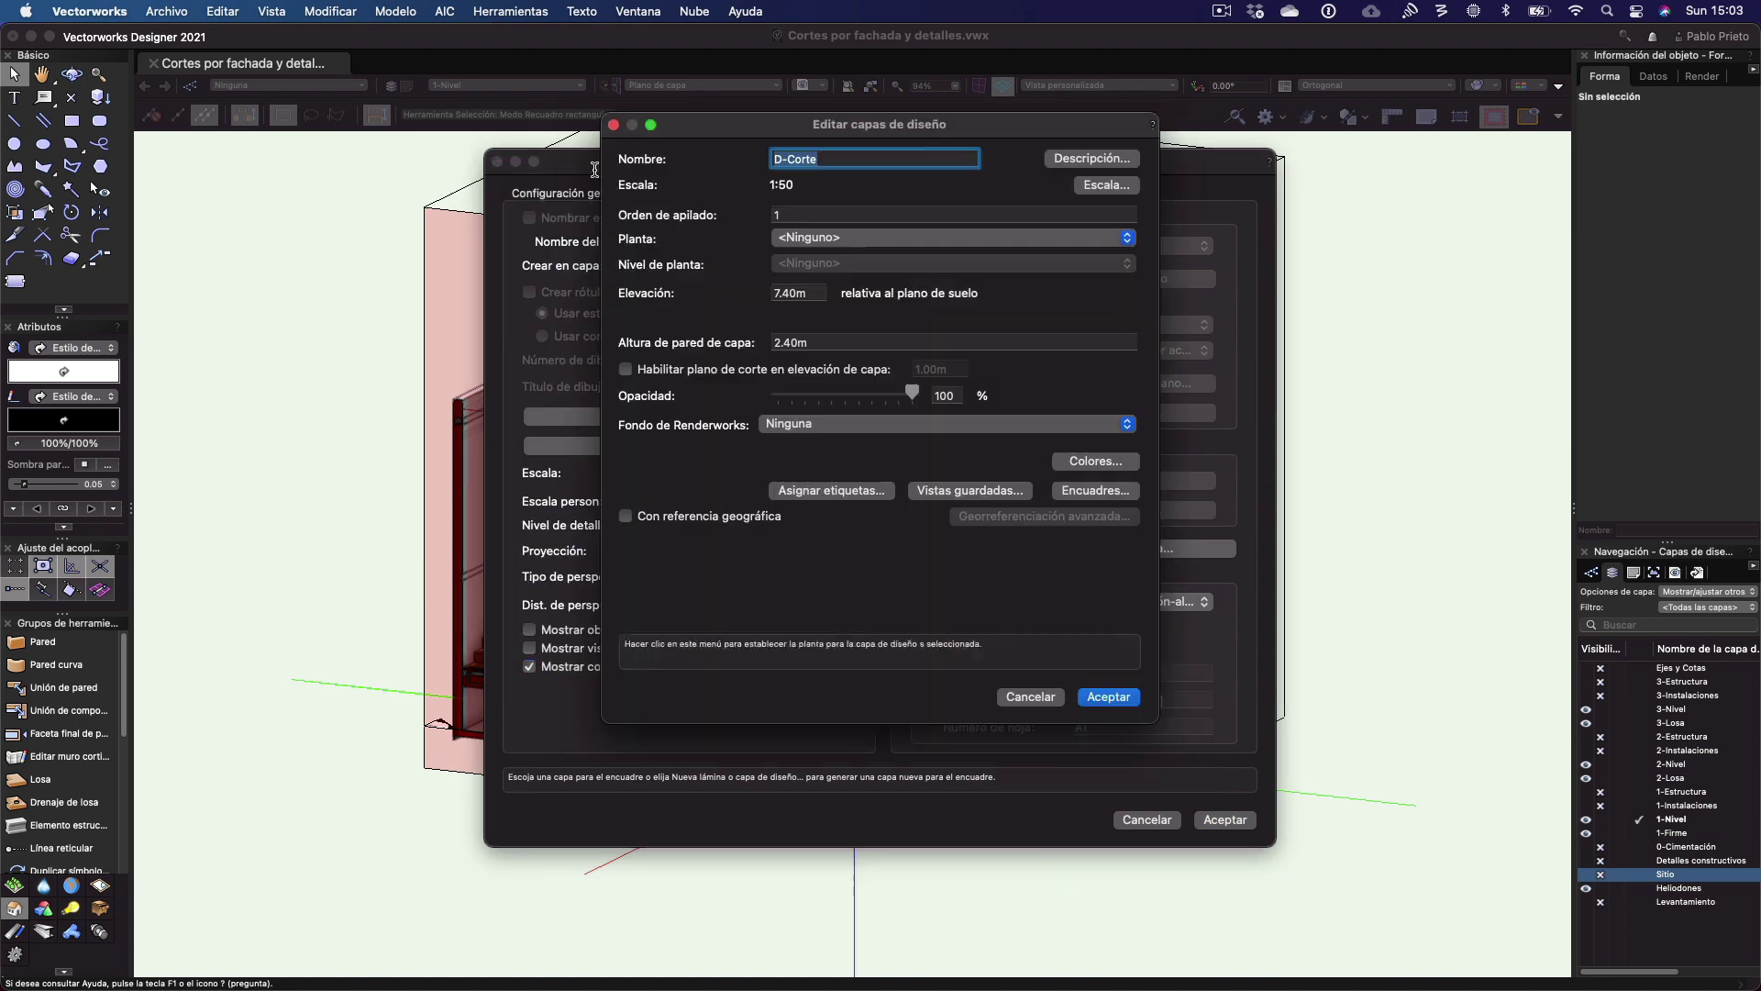
# Set the D-Corte layer's elevation and wall height to 0, and create the section viewport
pyautogui.click(813, 292)
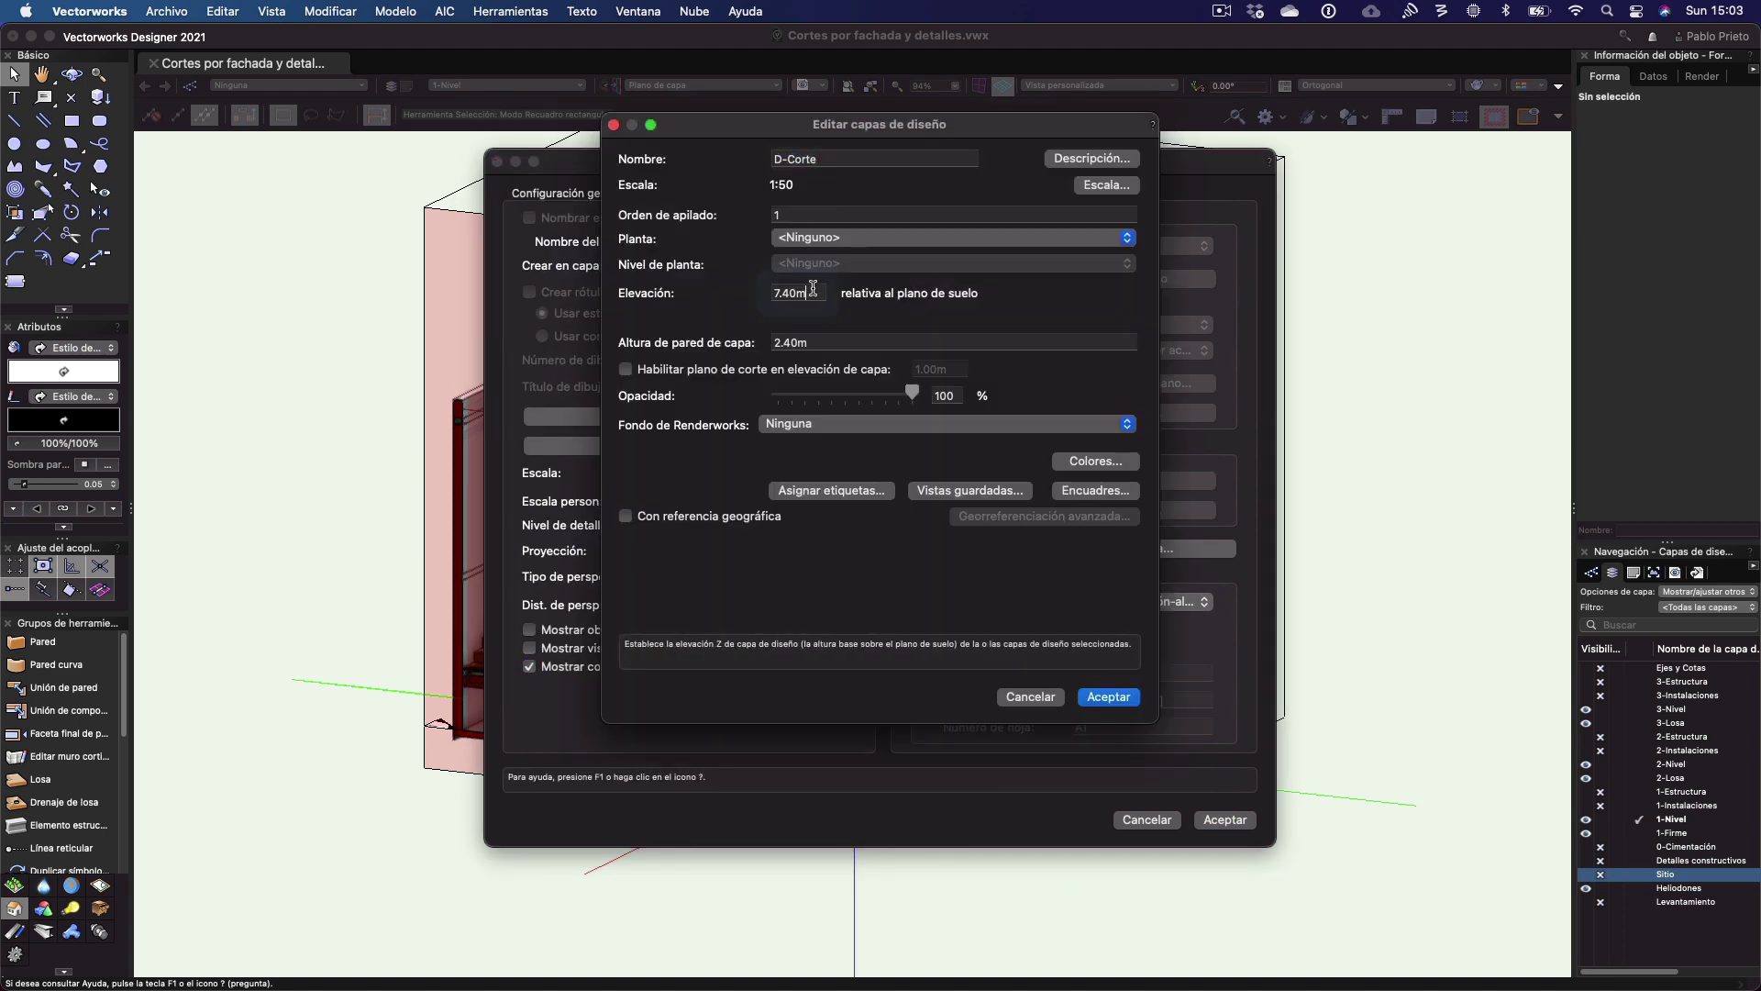
pyautogui.write('0')
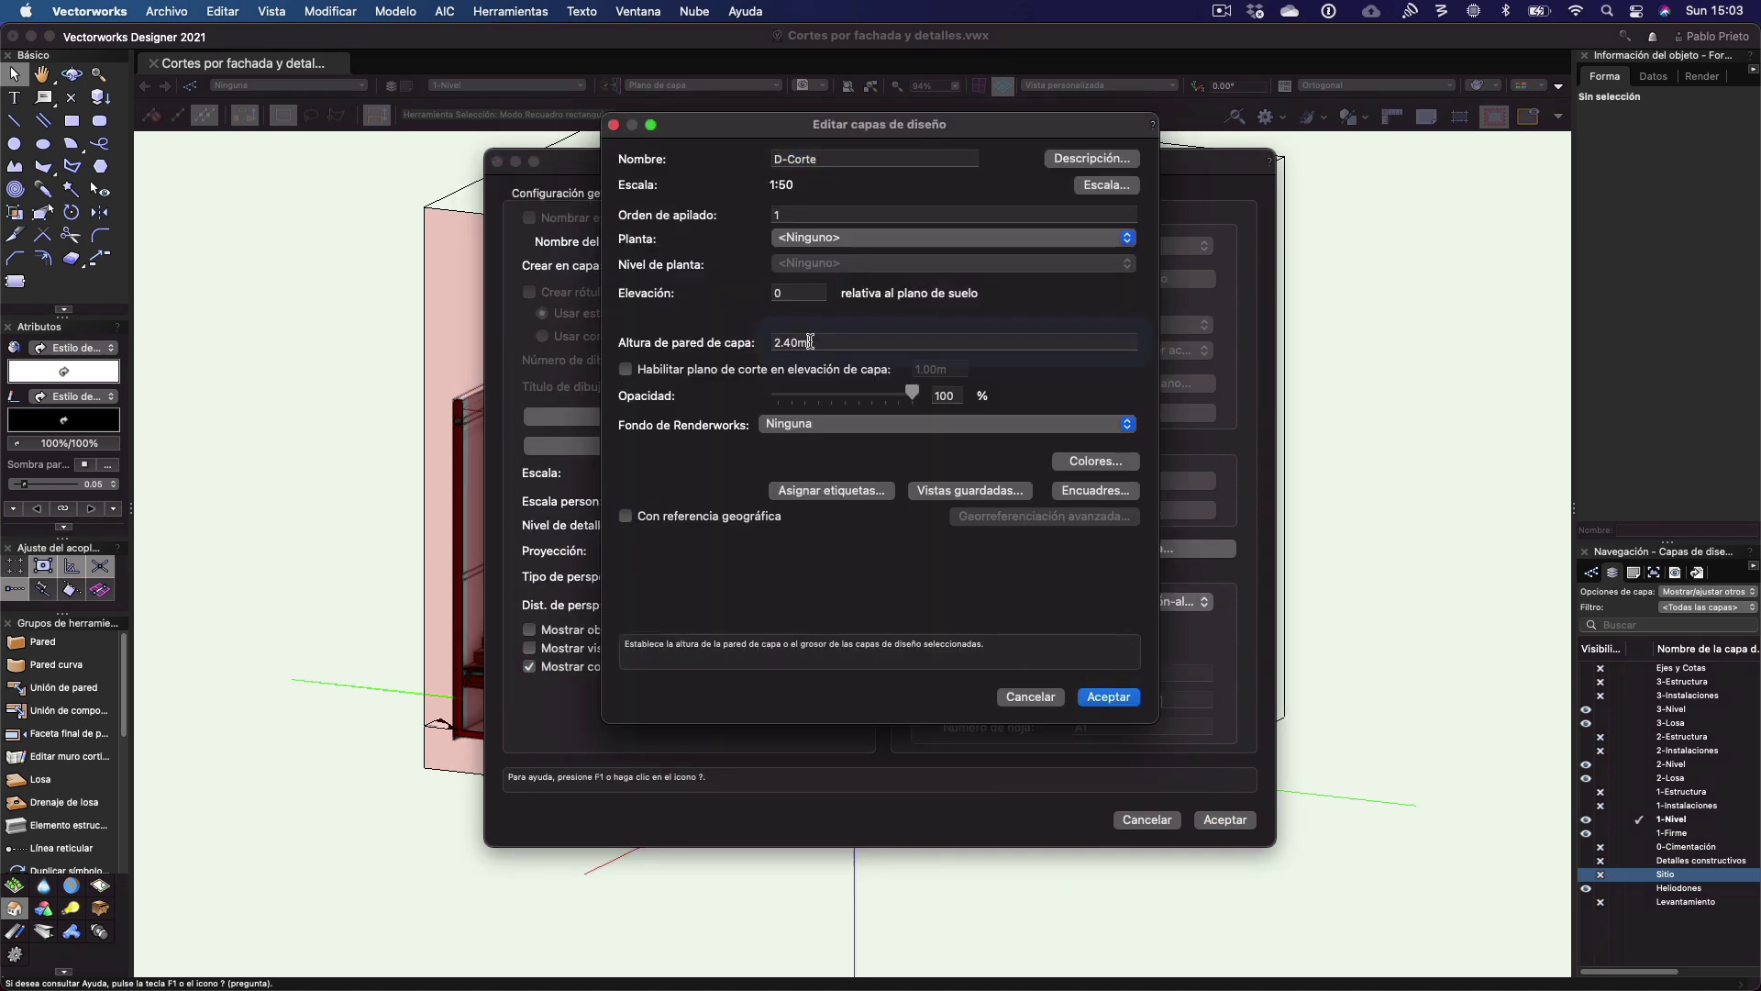
pyautogui.click(810, 342)
pyautogui.write('0')
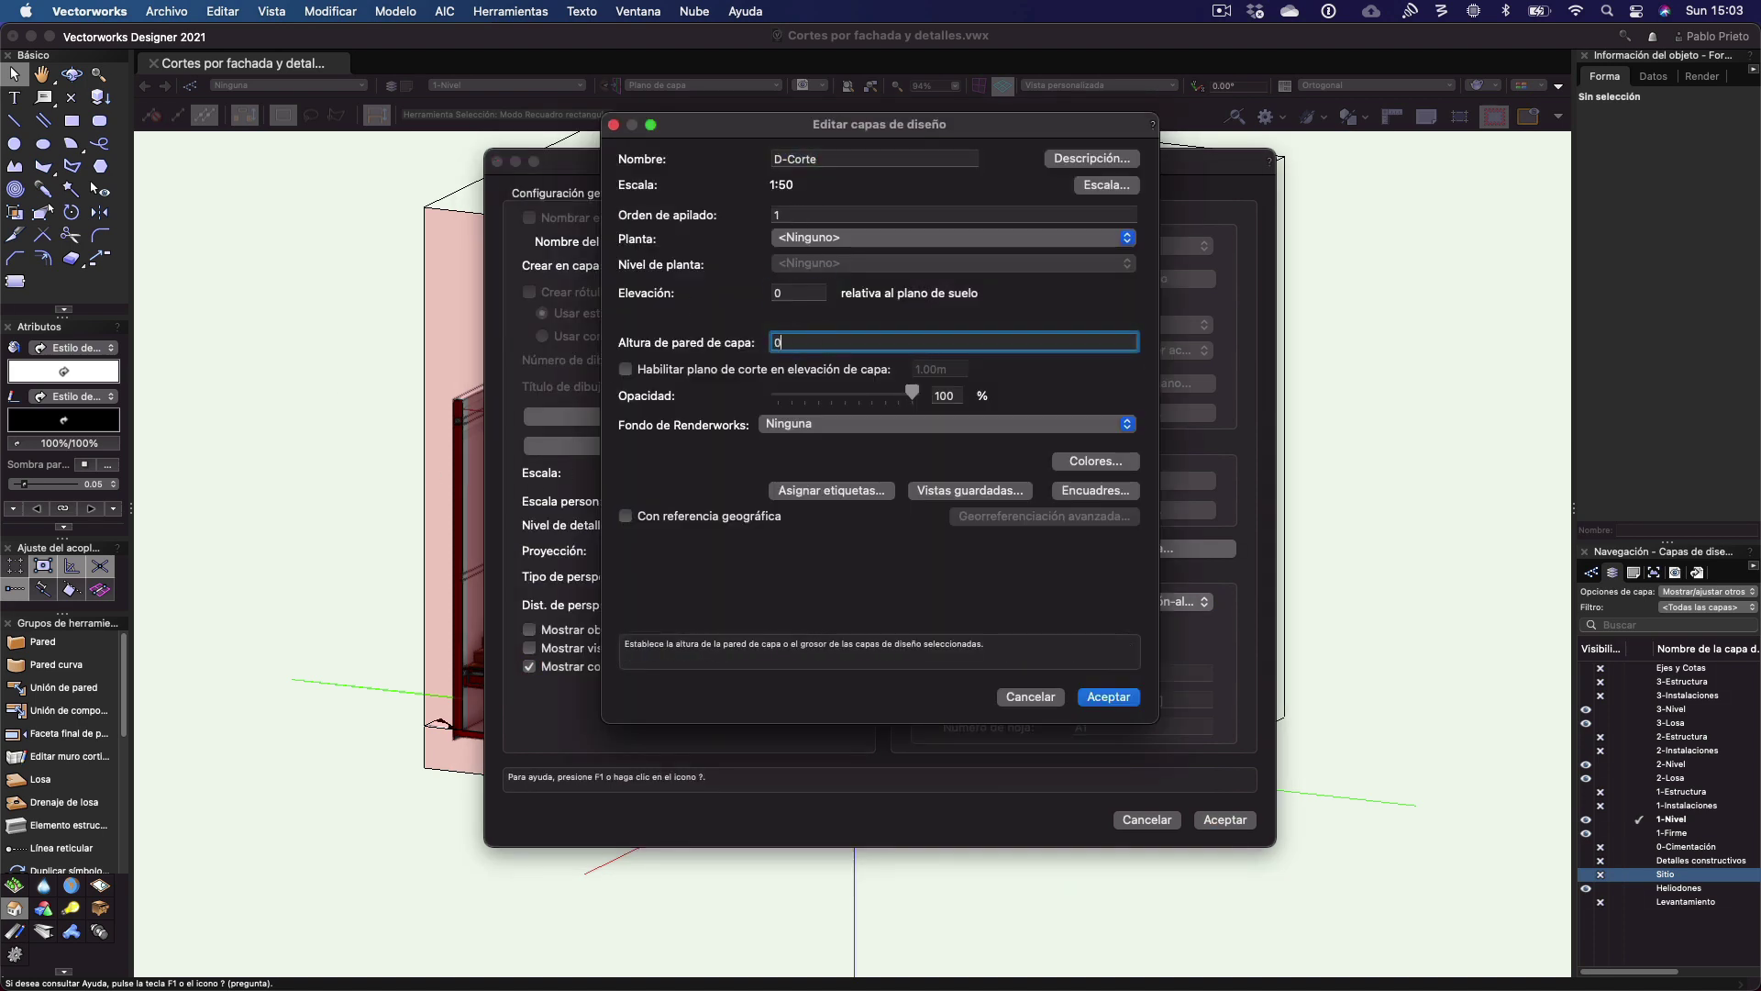
pyautogui.click(1120, 699)
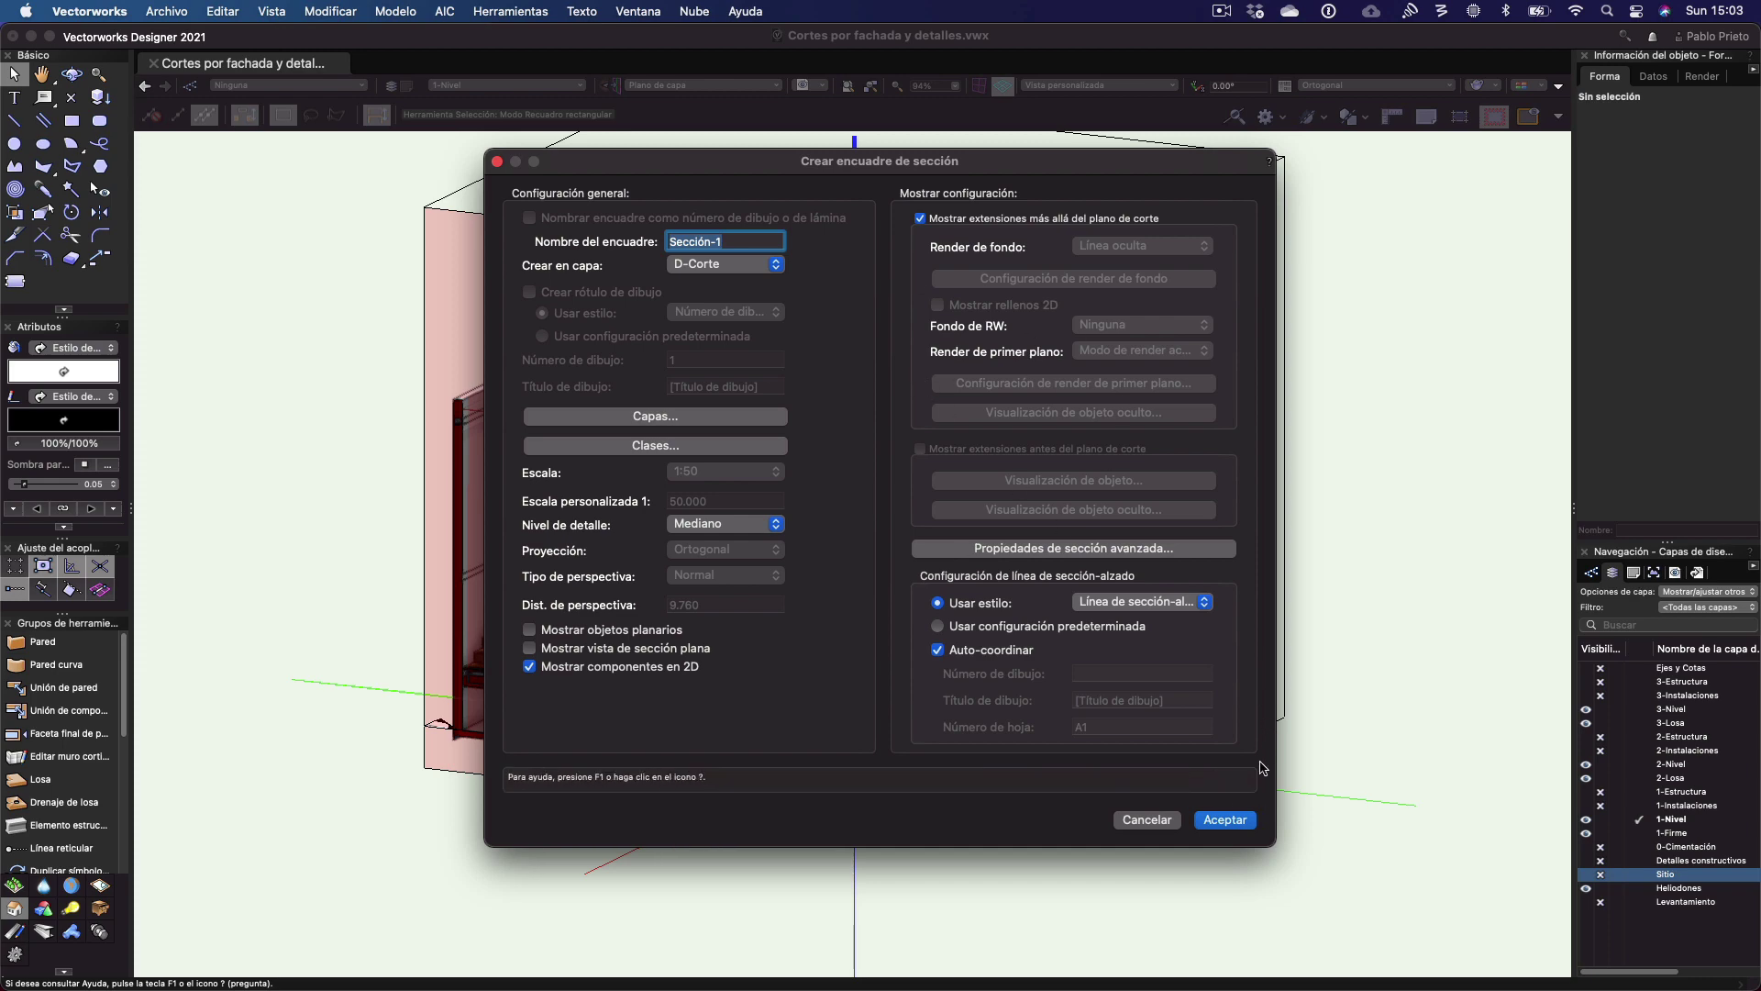
pyautogui.click(1225, 819)
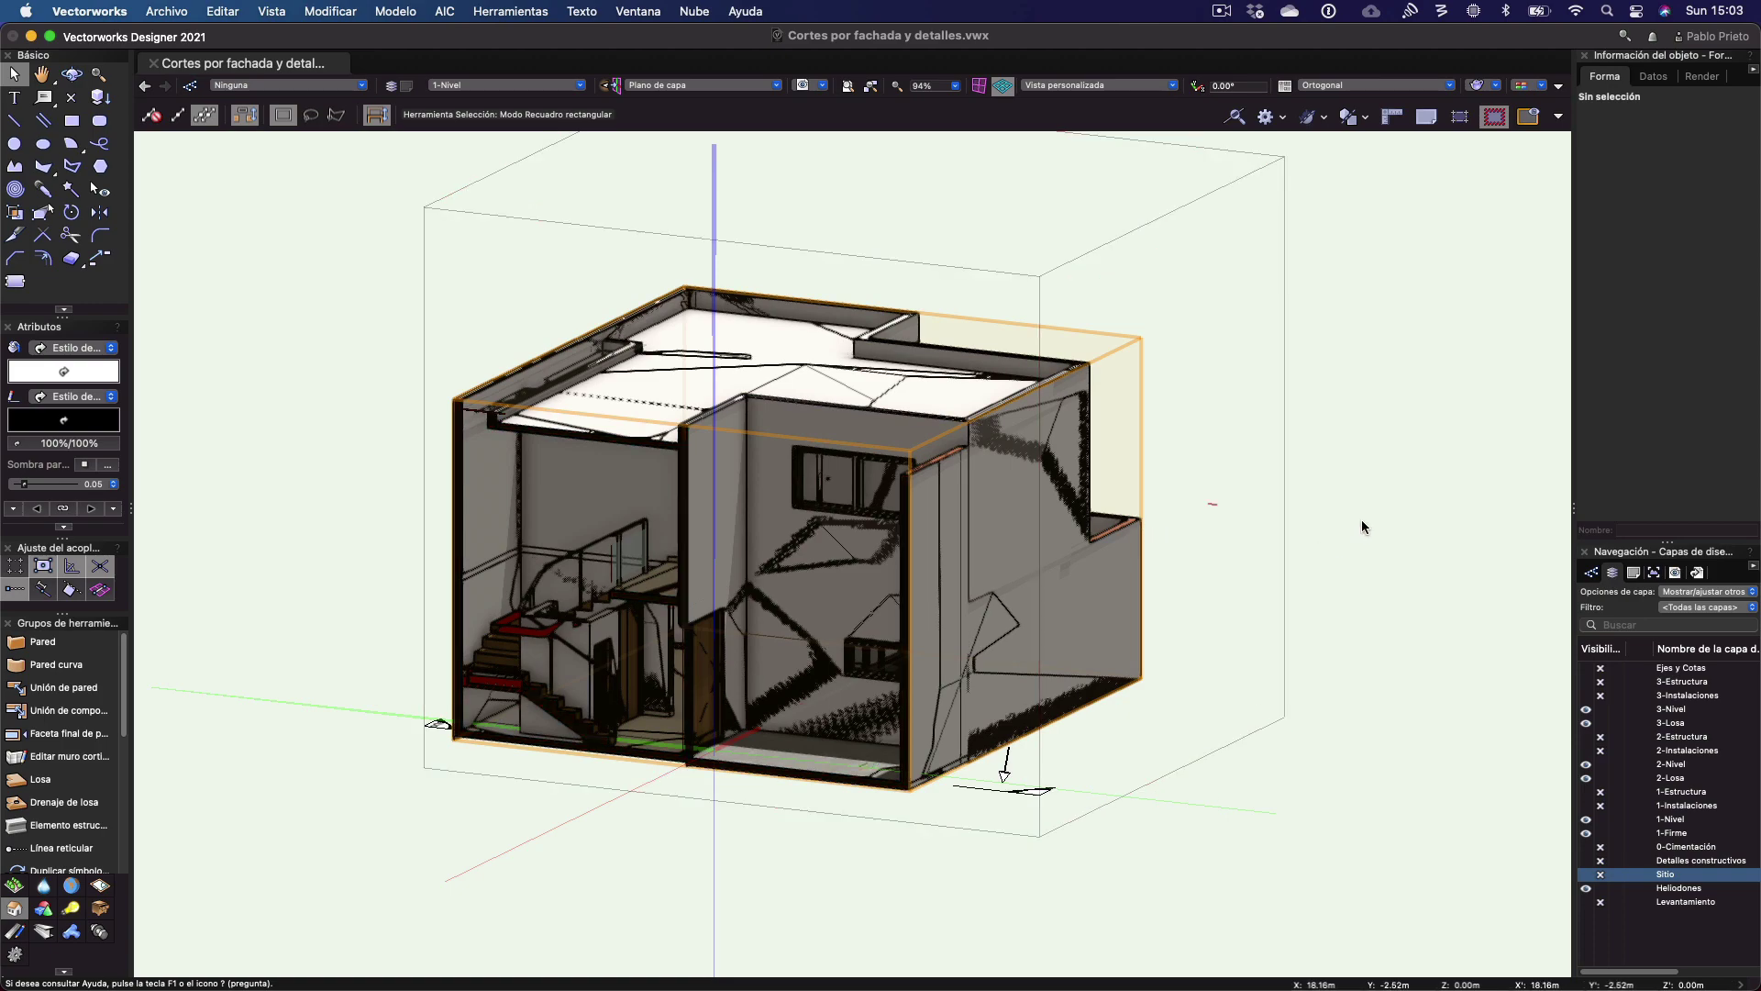
# Hide the Heliodones, 1-Firme, 1-Nivel, 2-Losa, 2-Nivel, 3-Losa and 3-Nivel design layers, leaving D-Corte visible
pyautogui.click(1361, 521)
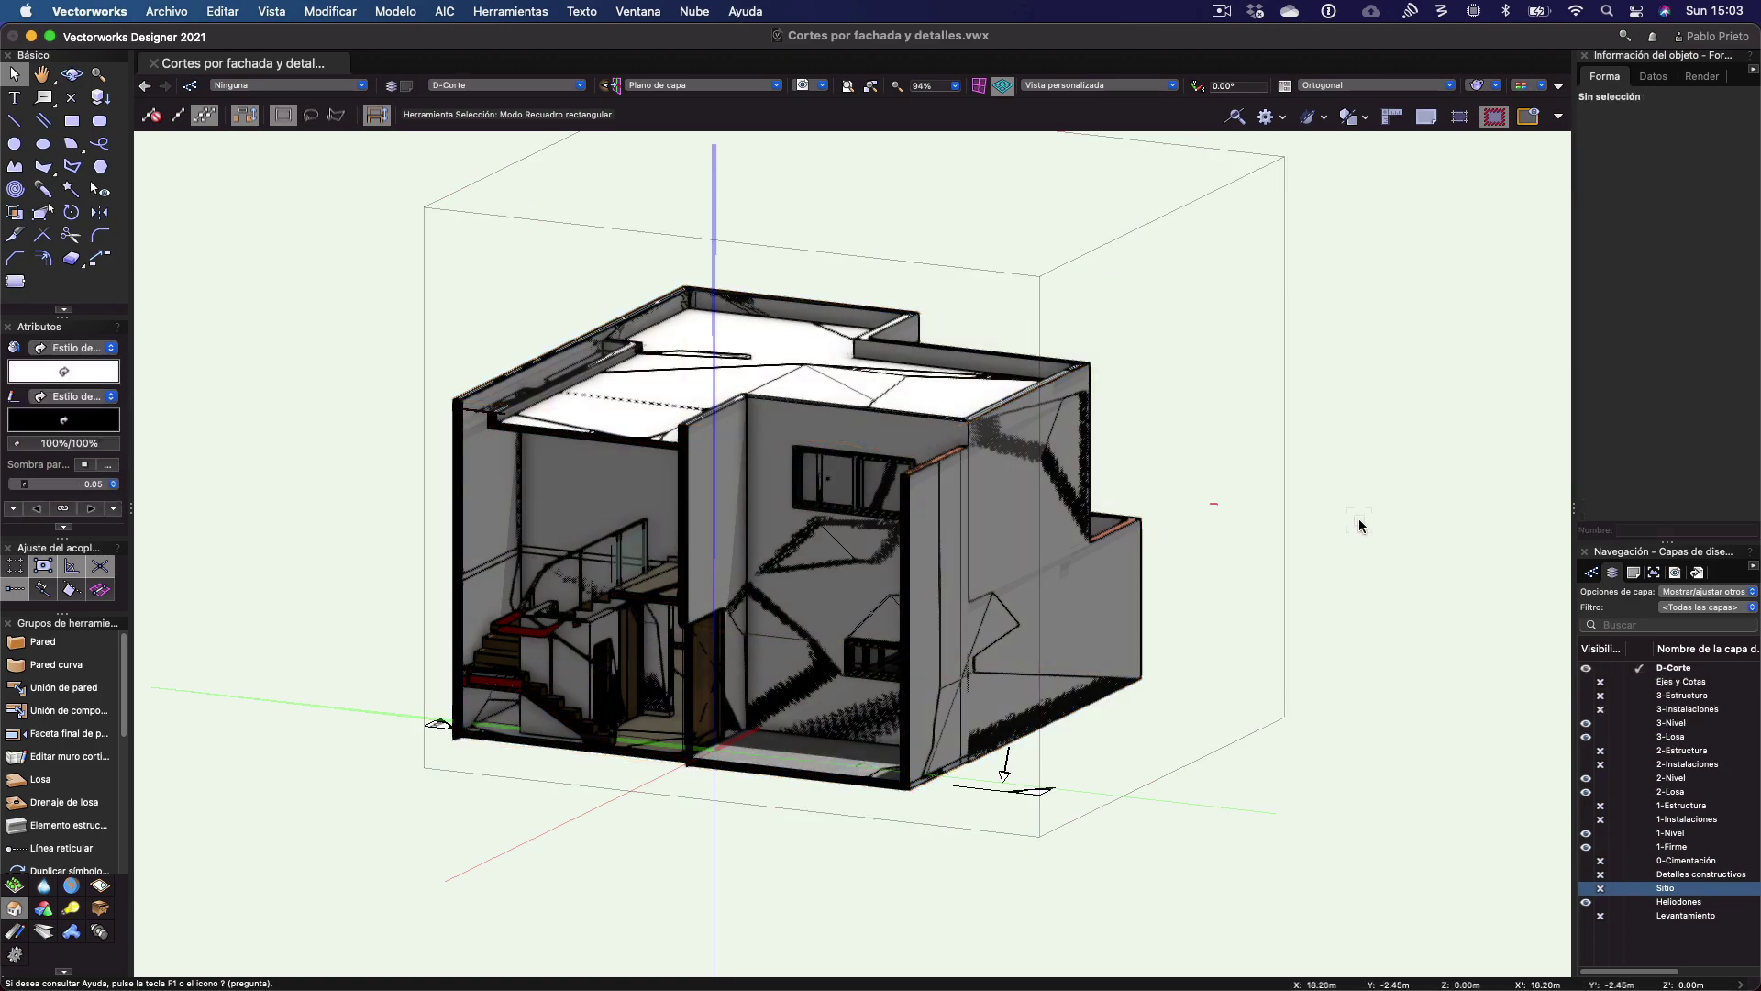
pyautogui.hotkey('shift', 'c')
pyautogui.moveTo(1357, 515); pyautogui.dragTo(1359, 520)
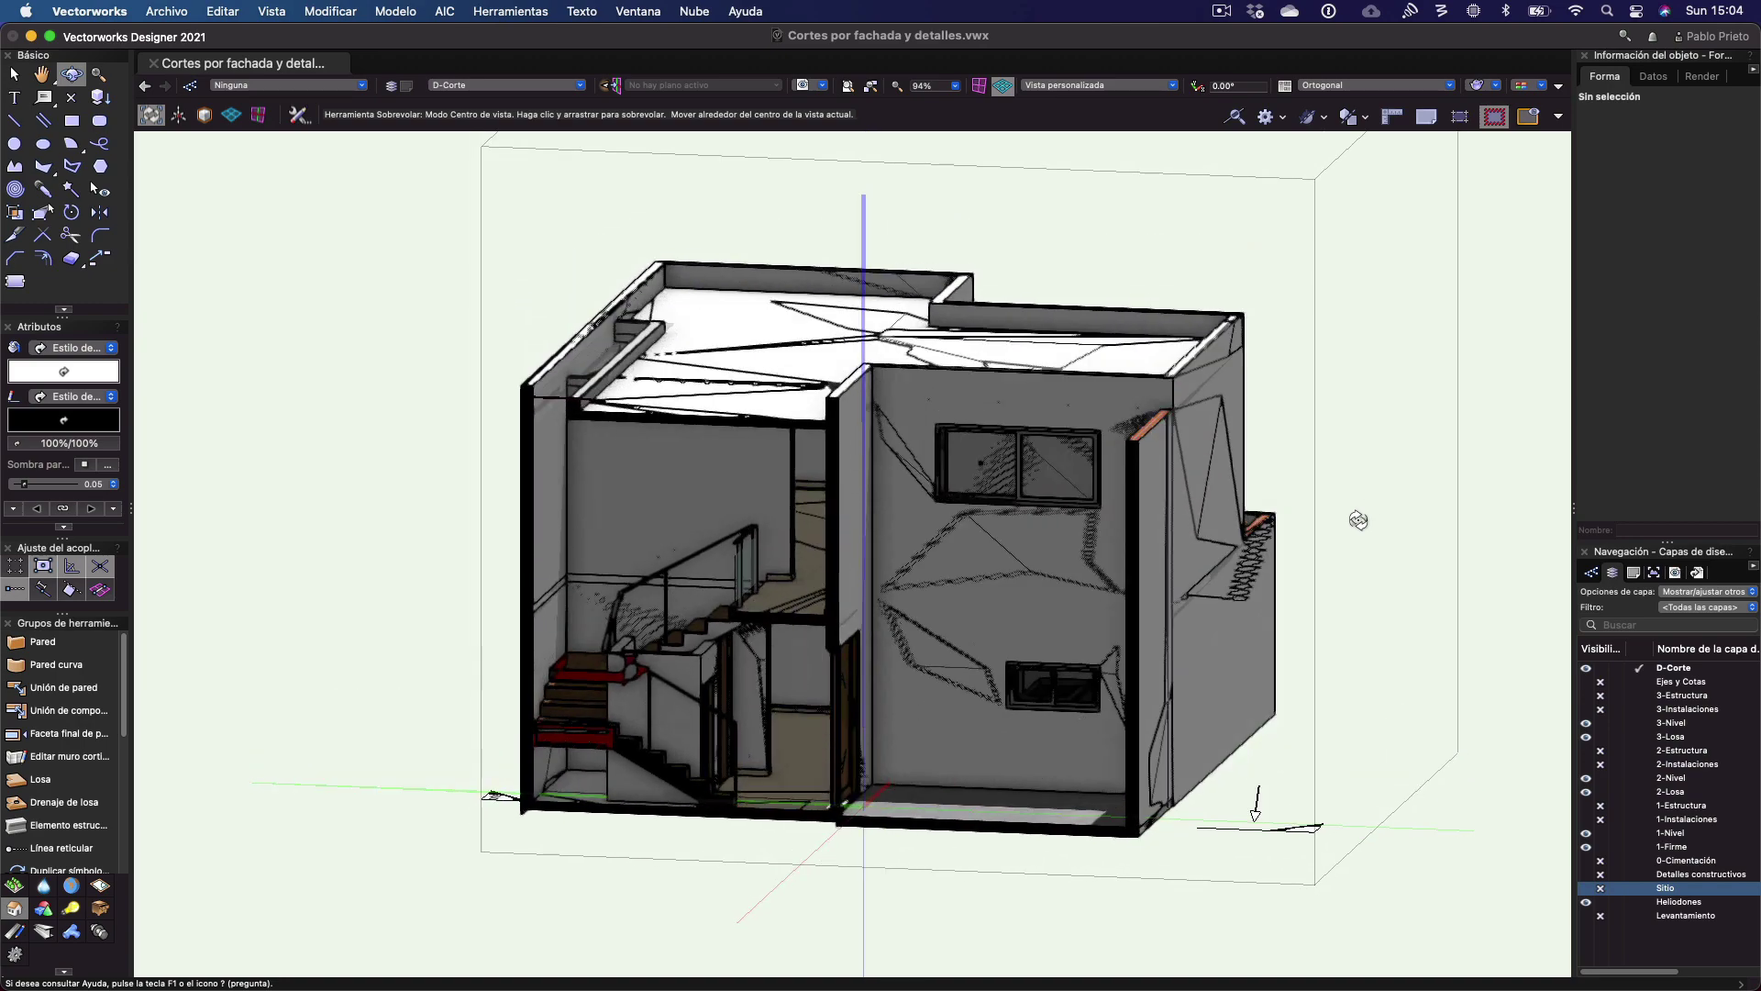
pyautogui.press('x')
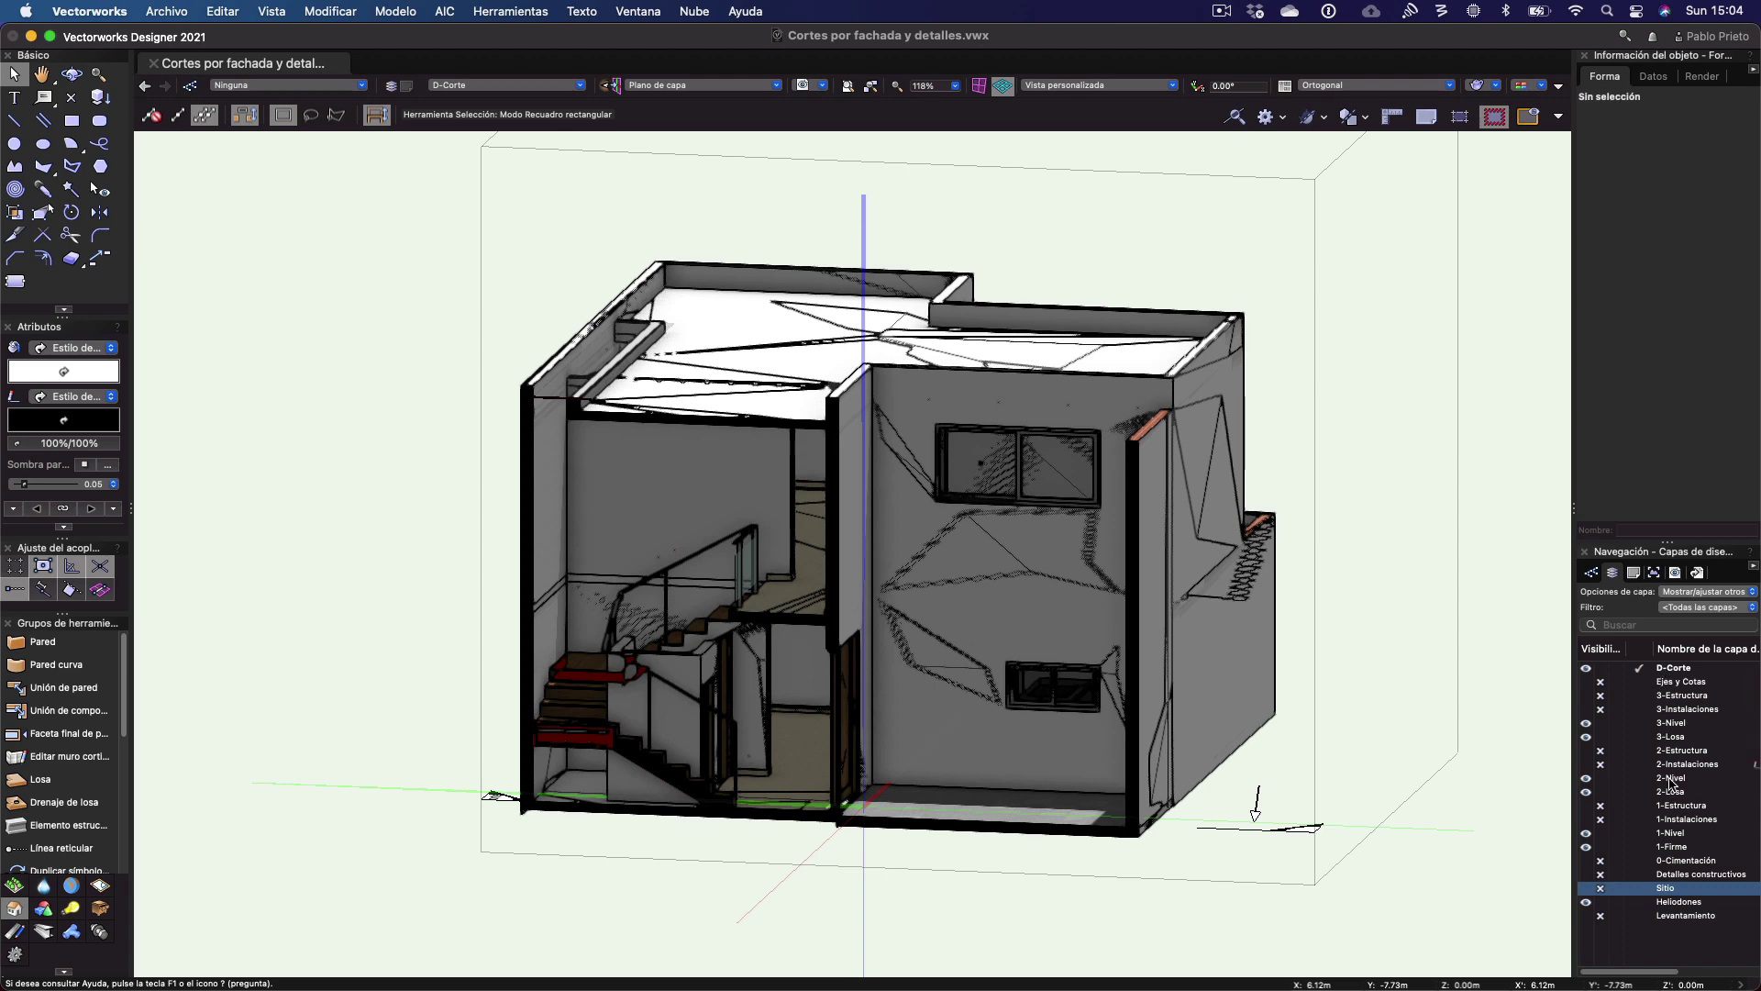
pyautogui.click(1599, 904)
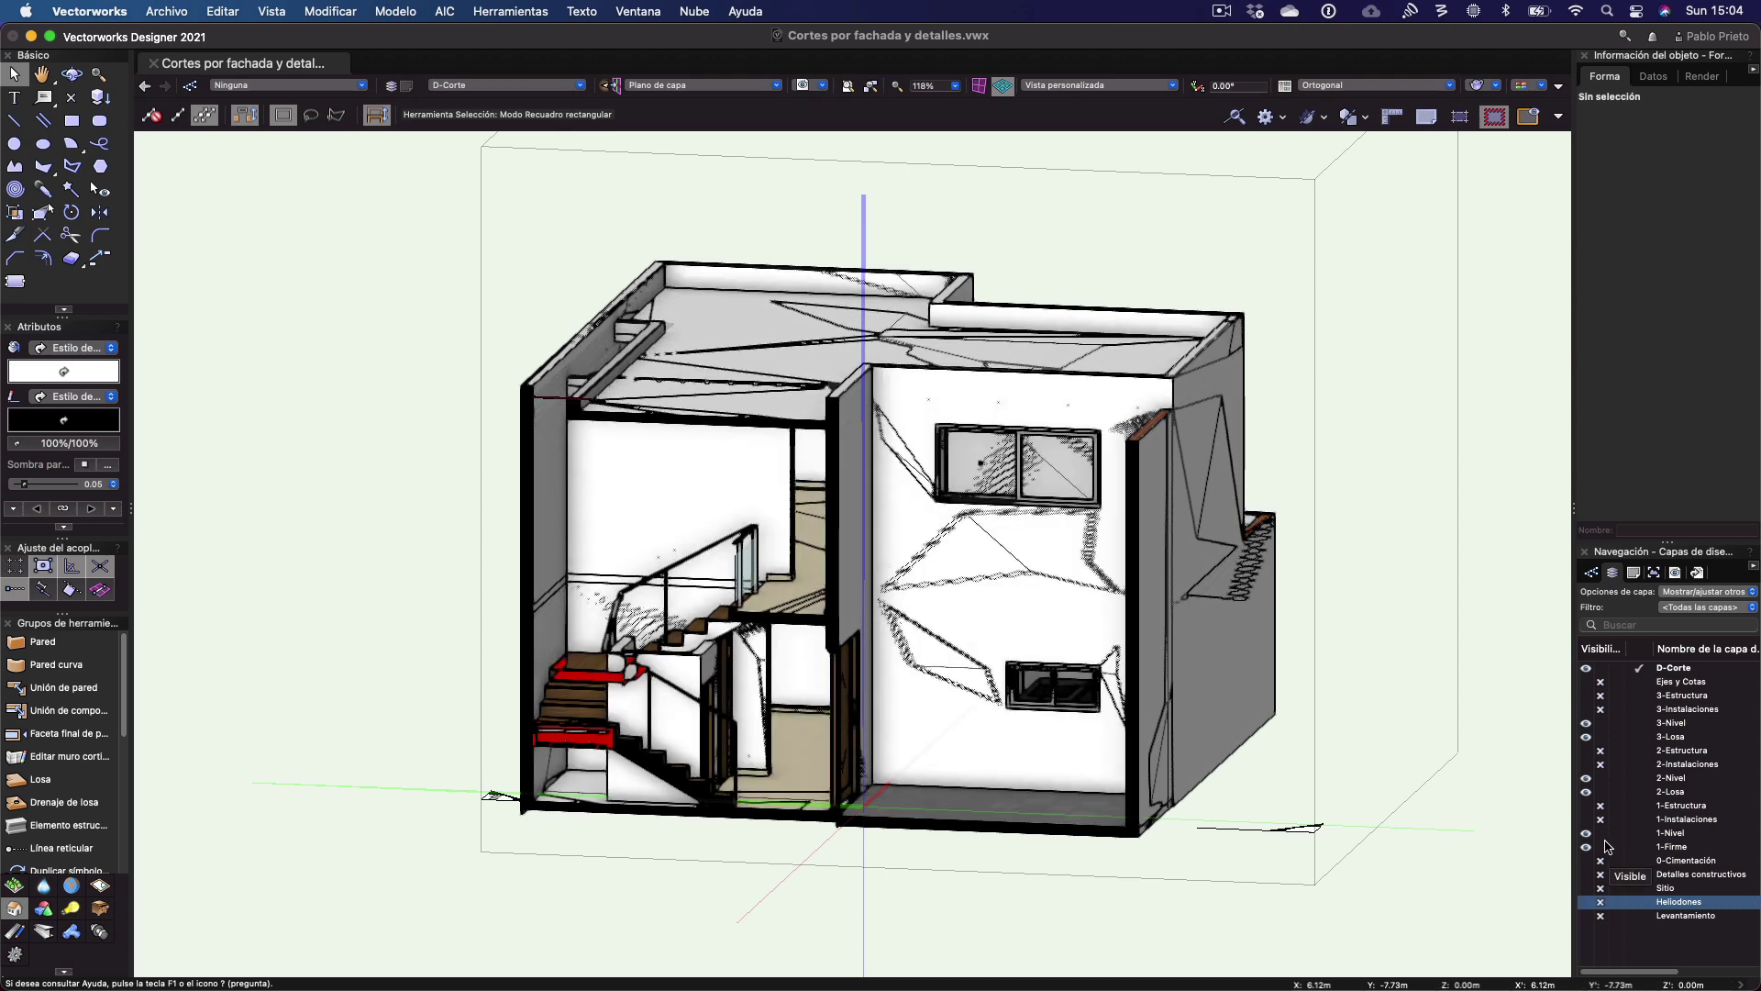
pyautogui.click(1595, 847)
pyautogui.click(1596, 833)
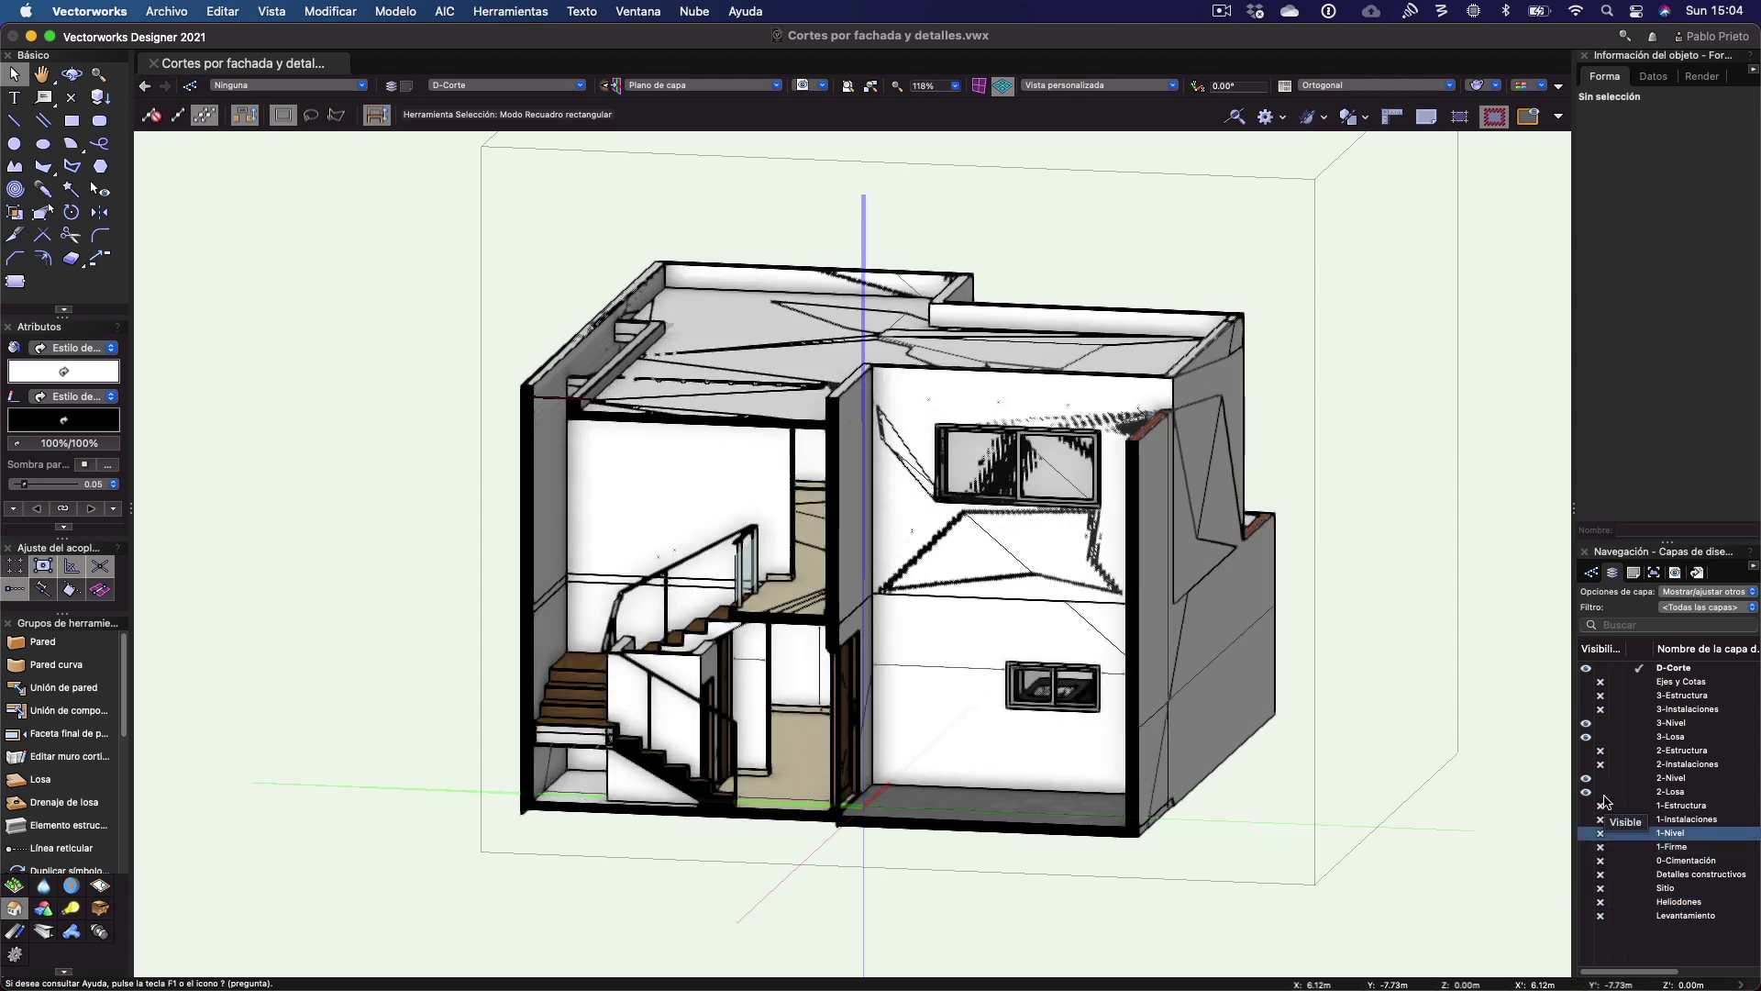
pyautogui.click(1594, 791)
pyautogui.click(1596, 777)
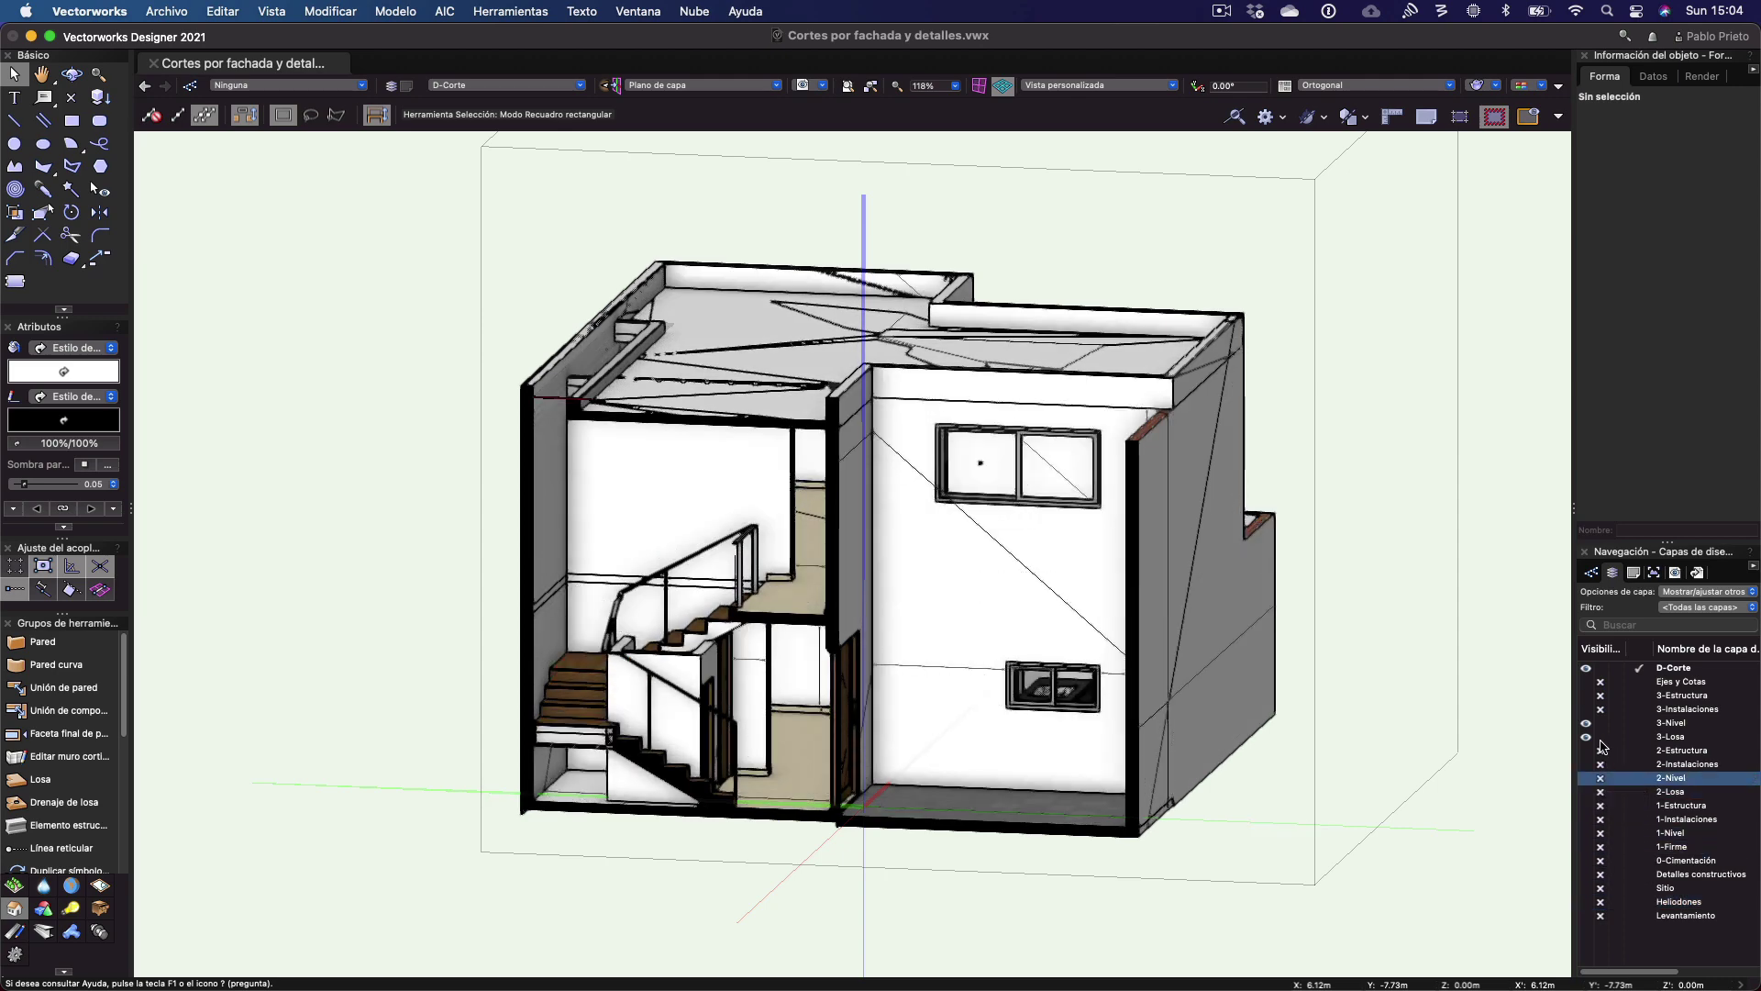
pyautogui.click(1599, 737)
pyautogui.click(1598, 723)
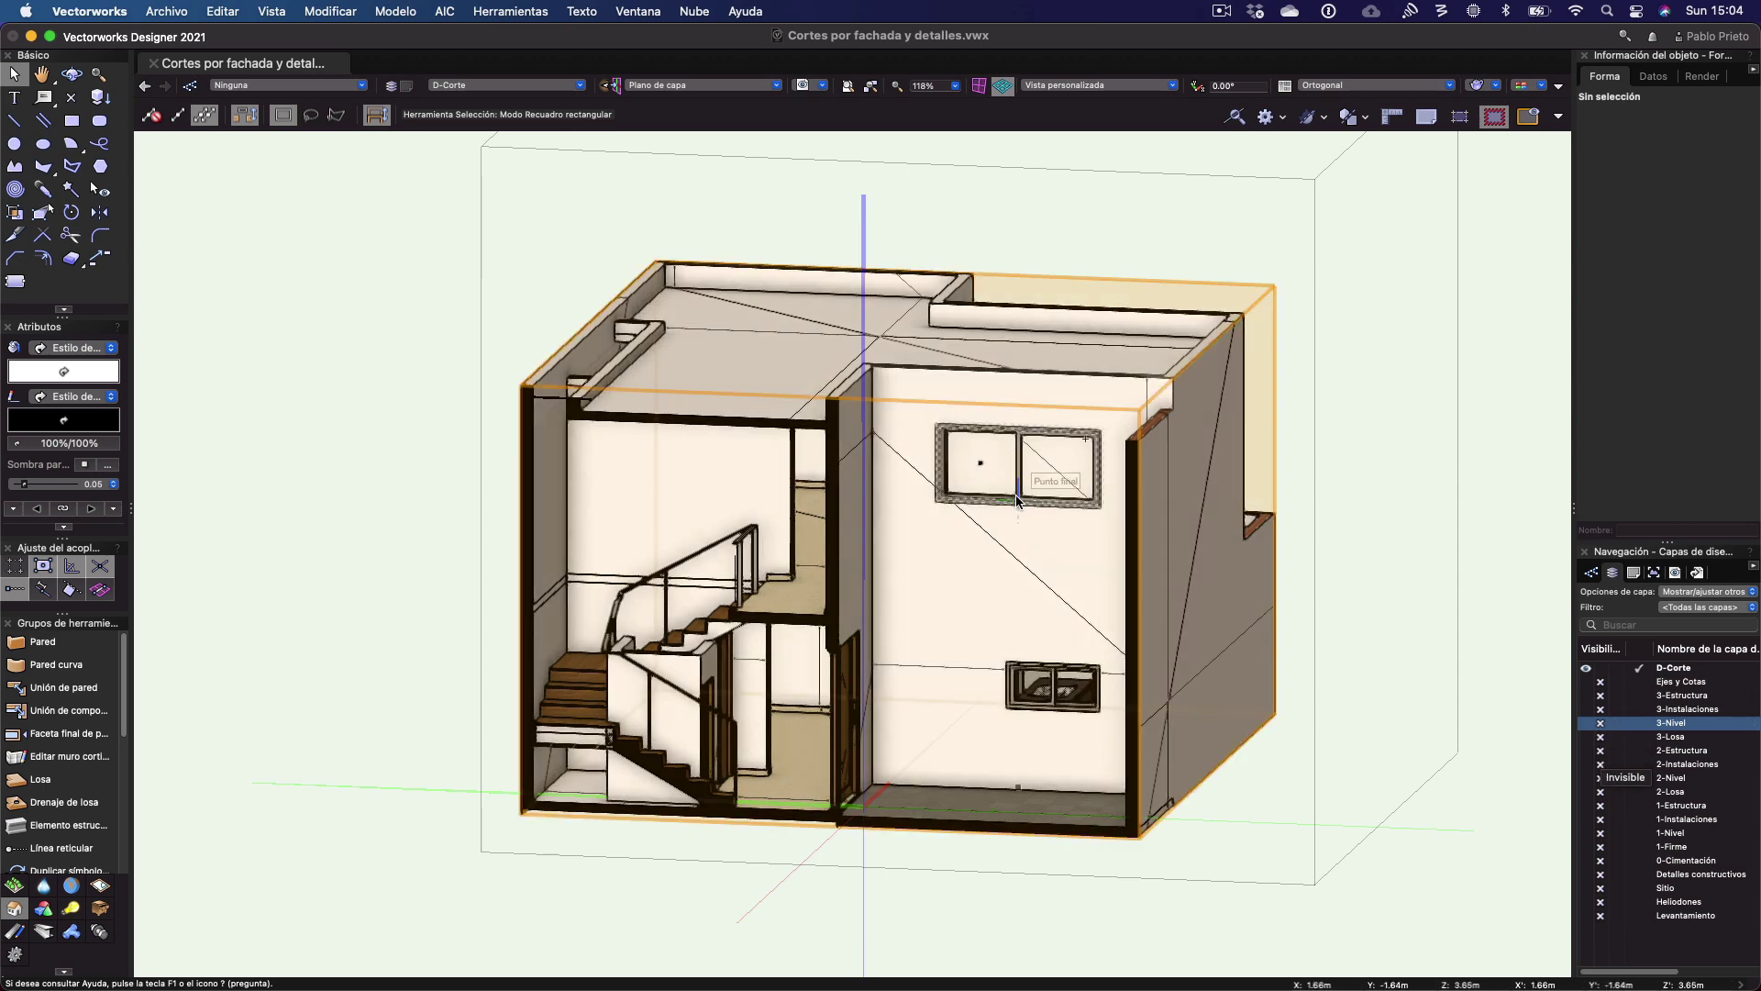
# Select the section viewport in the model and switch to the Superior/plano view
pyautogui.click(1269, 448)
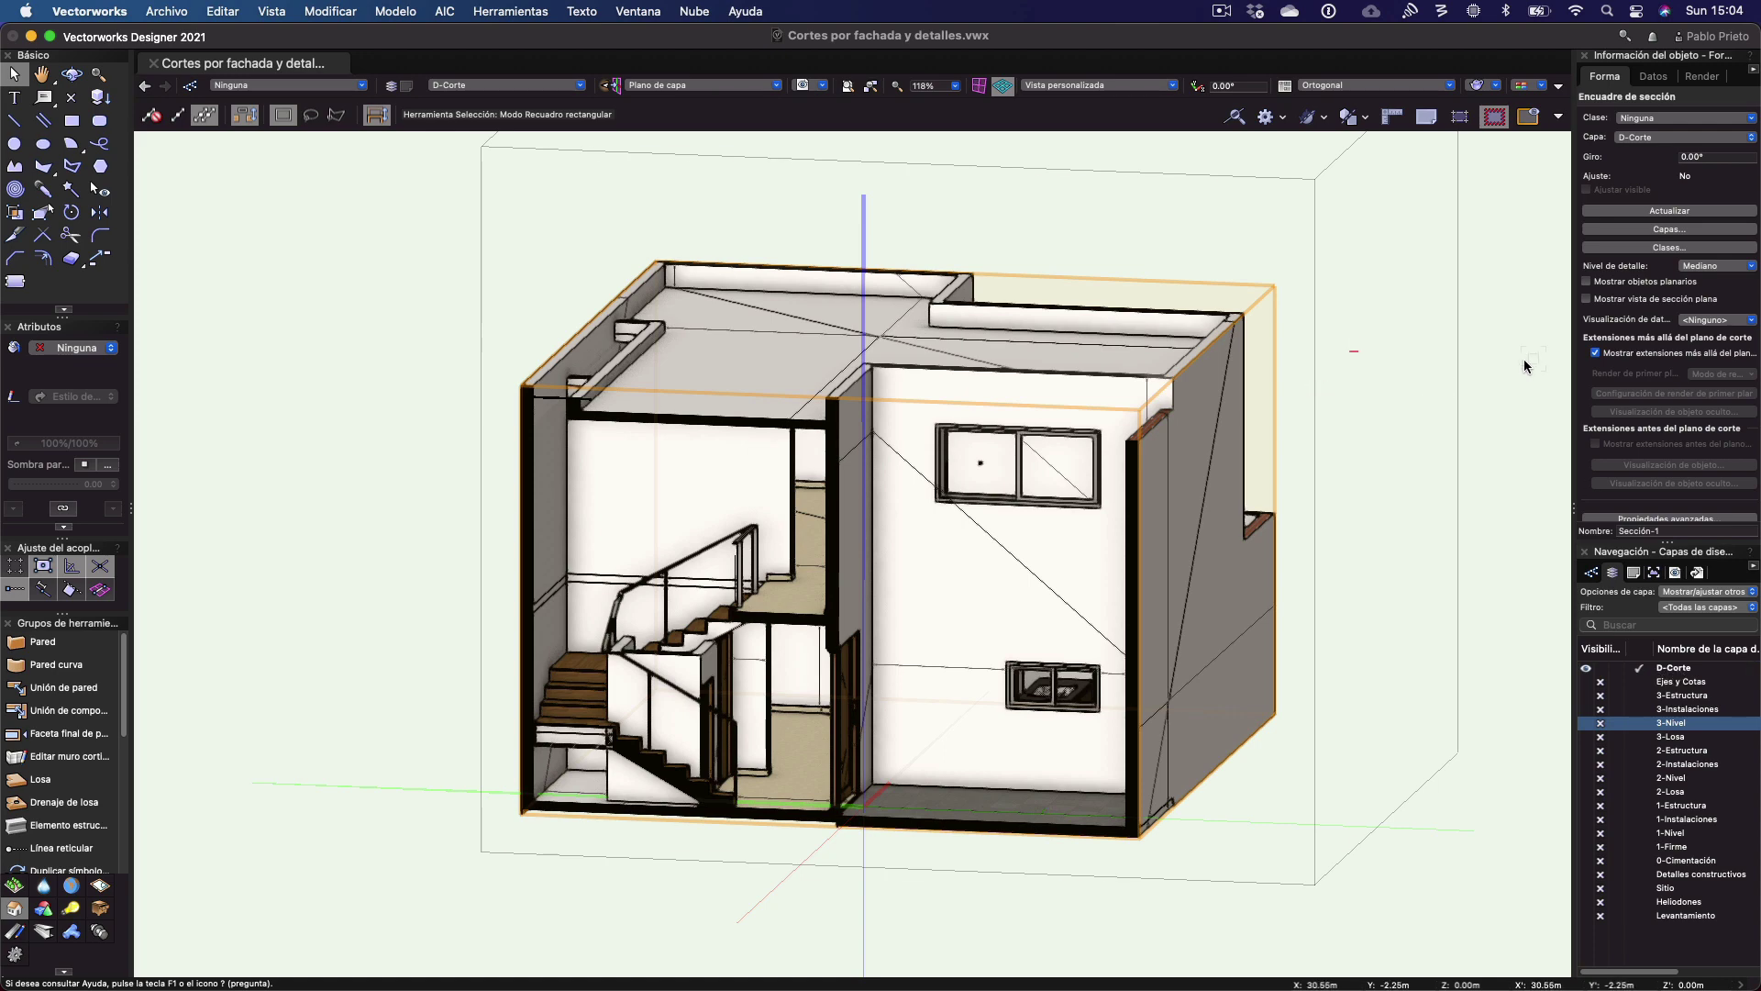
pyautogui.keyDown('super'); pyautogui.moveTo(1523, 359); pyautogui.dragTo(1415, 350, button='middle'); pyautogui.keyUp('super')
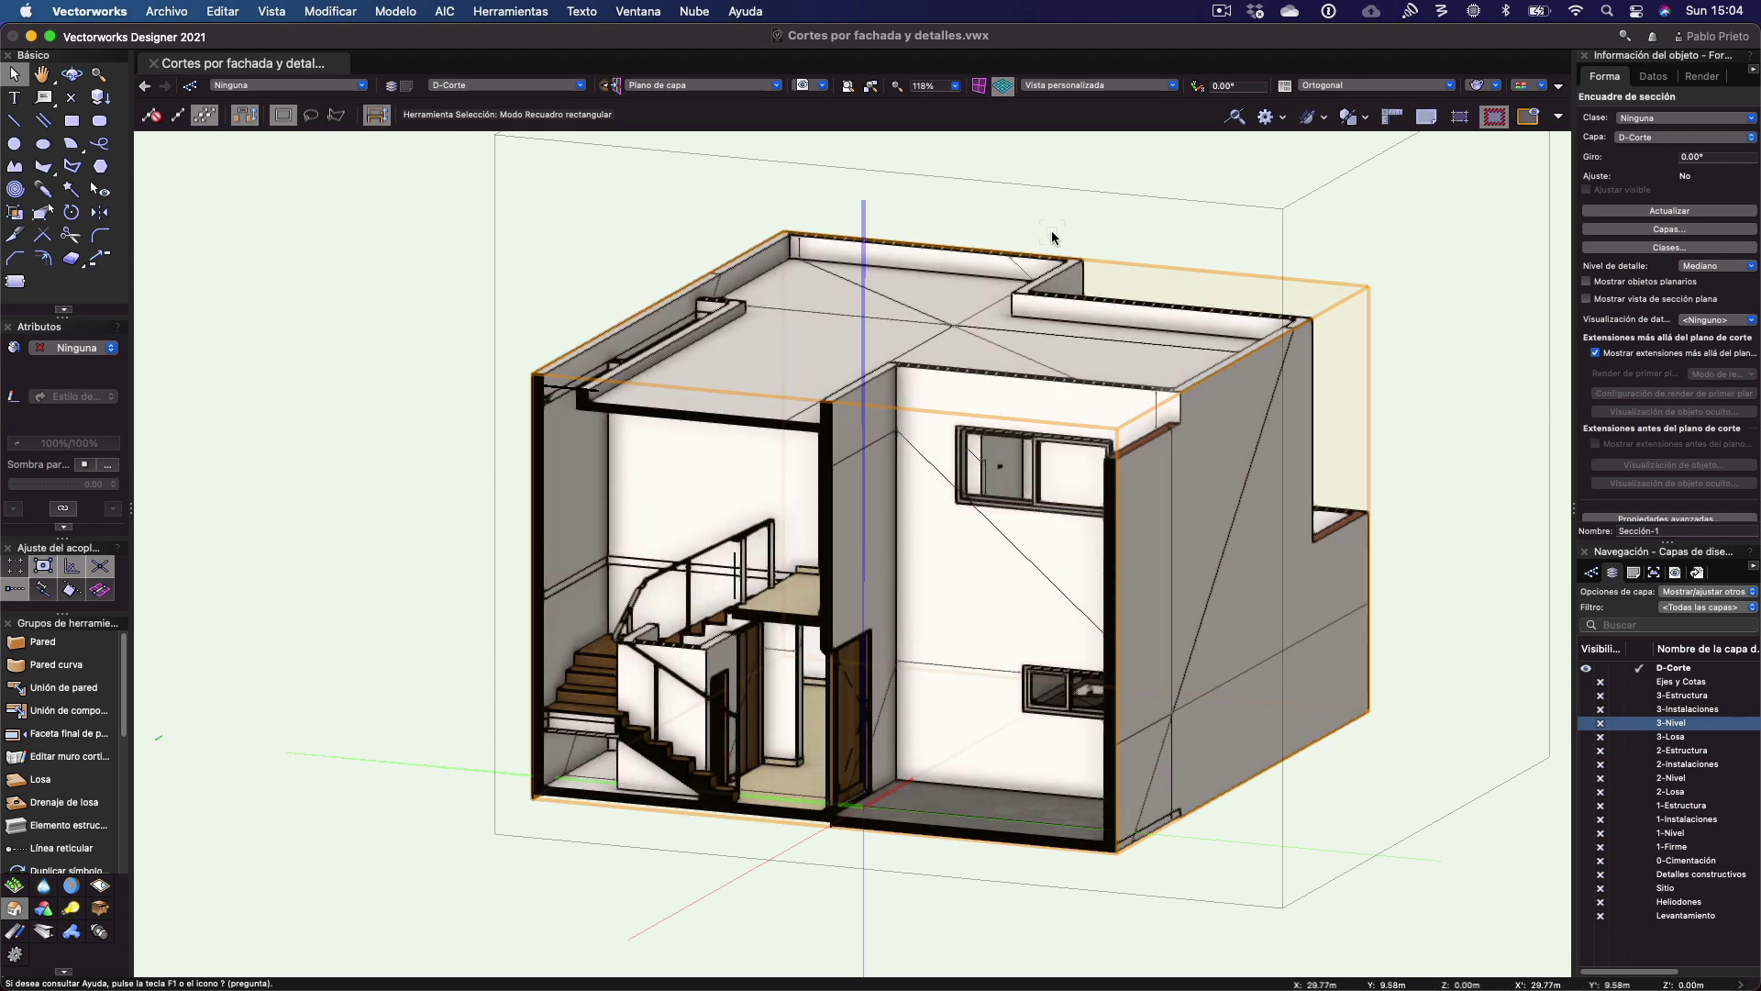
pyautogui.click(1046, 90)
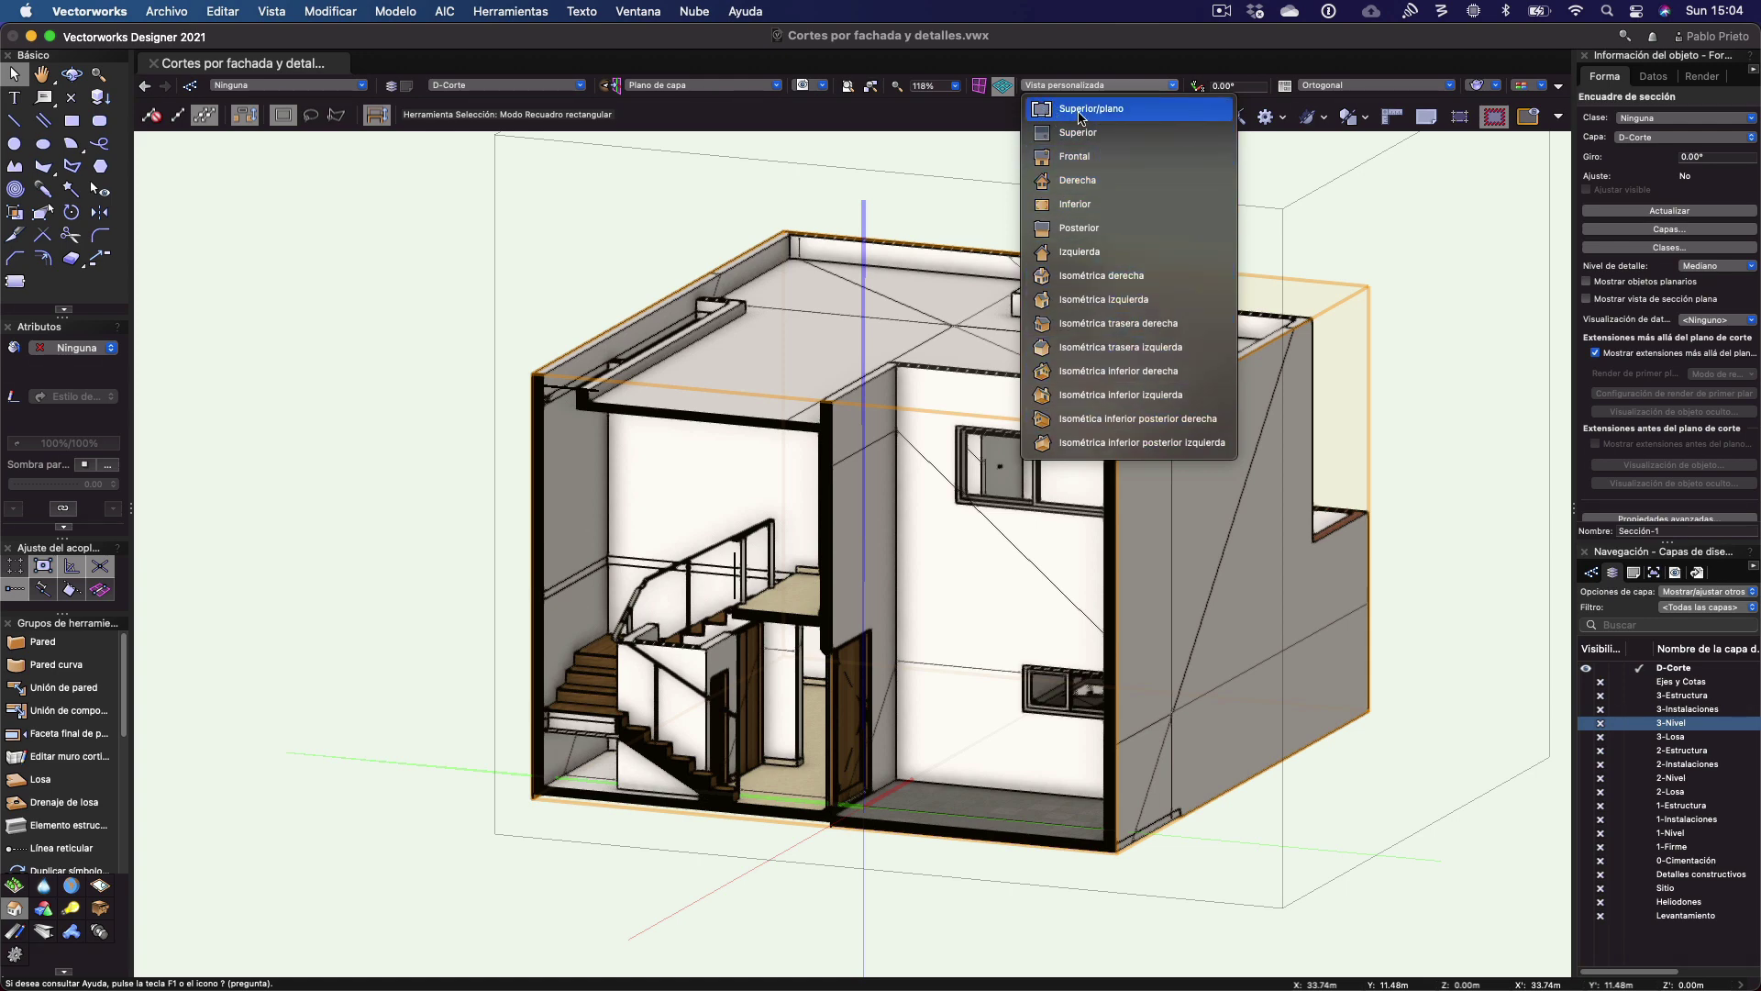
pyautogui.click(1079, 110)
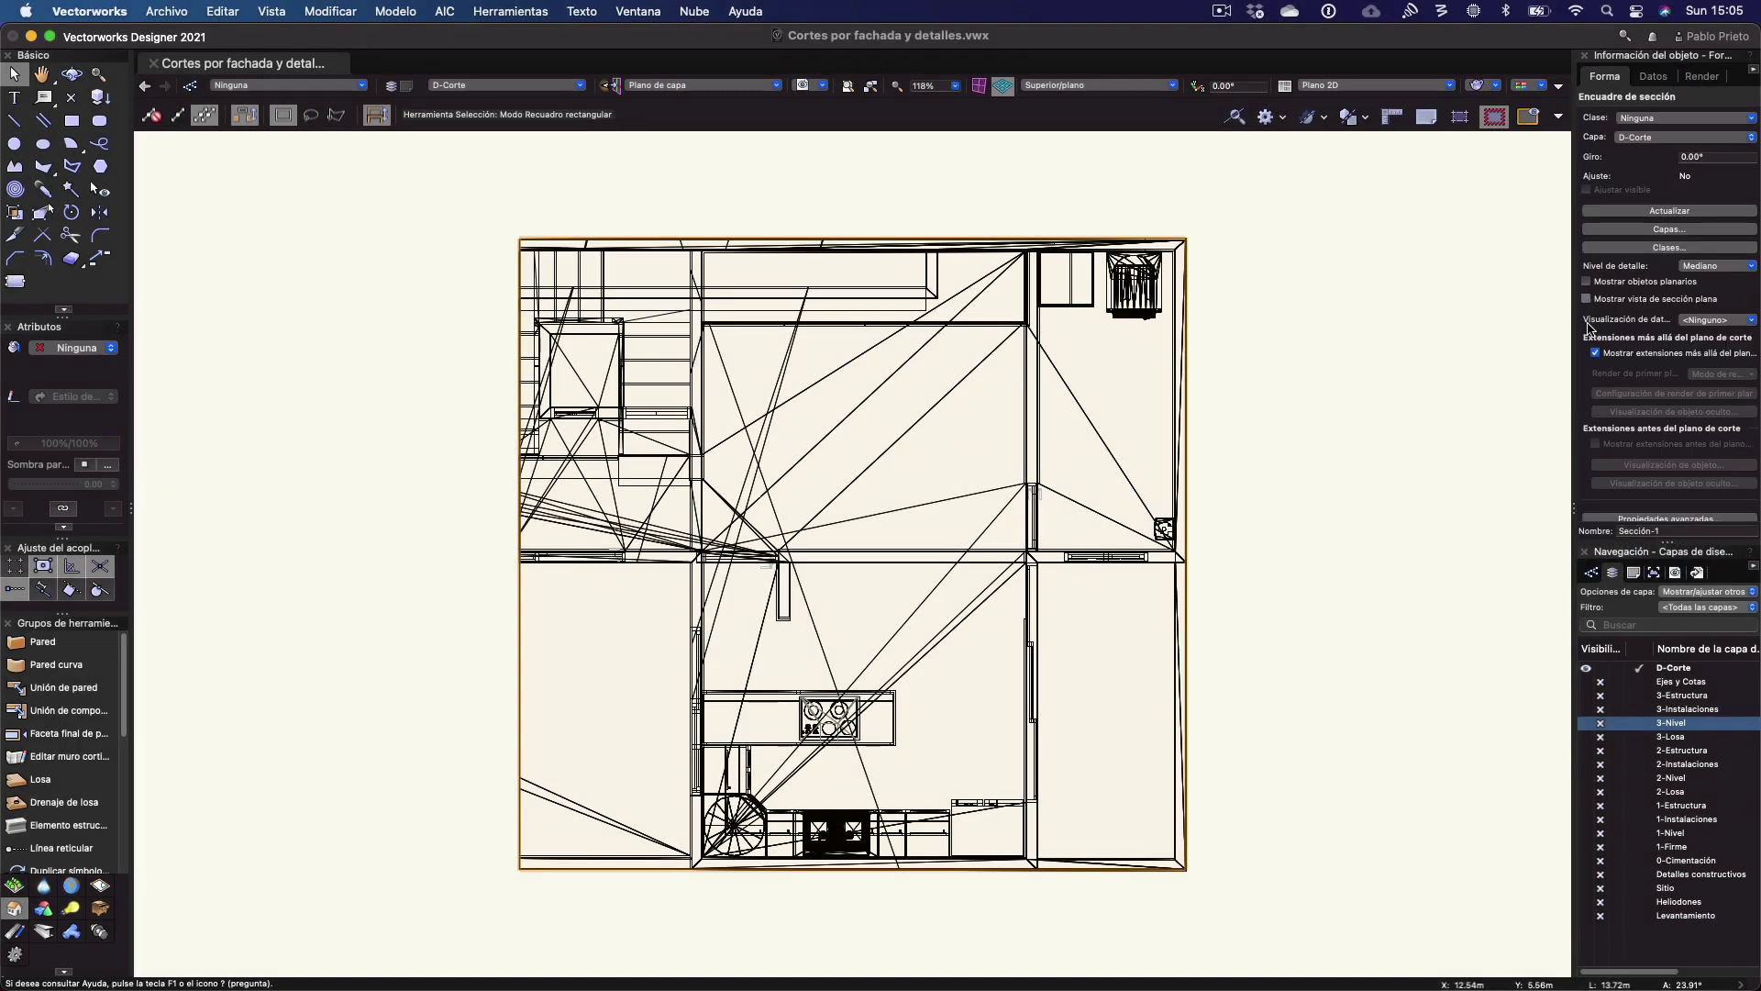
# Show the selected viewport as a planar section view (vista de sección plana) and update it
pyautogui.click(1586, 298)
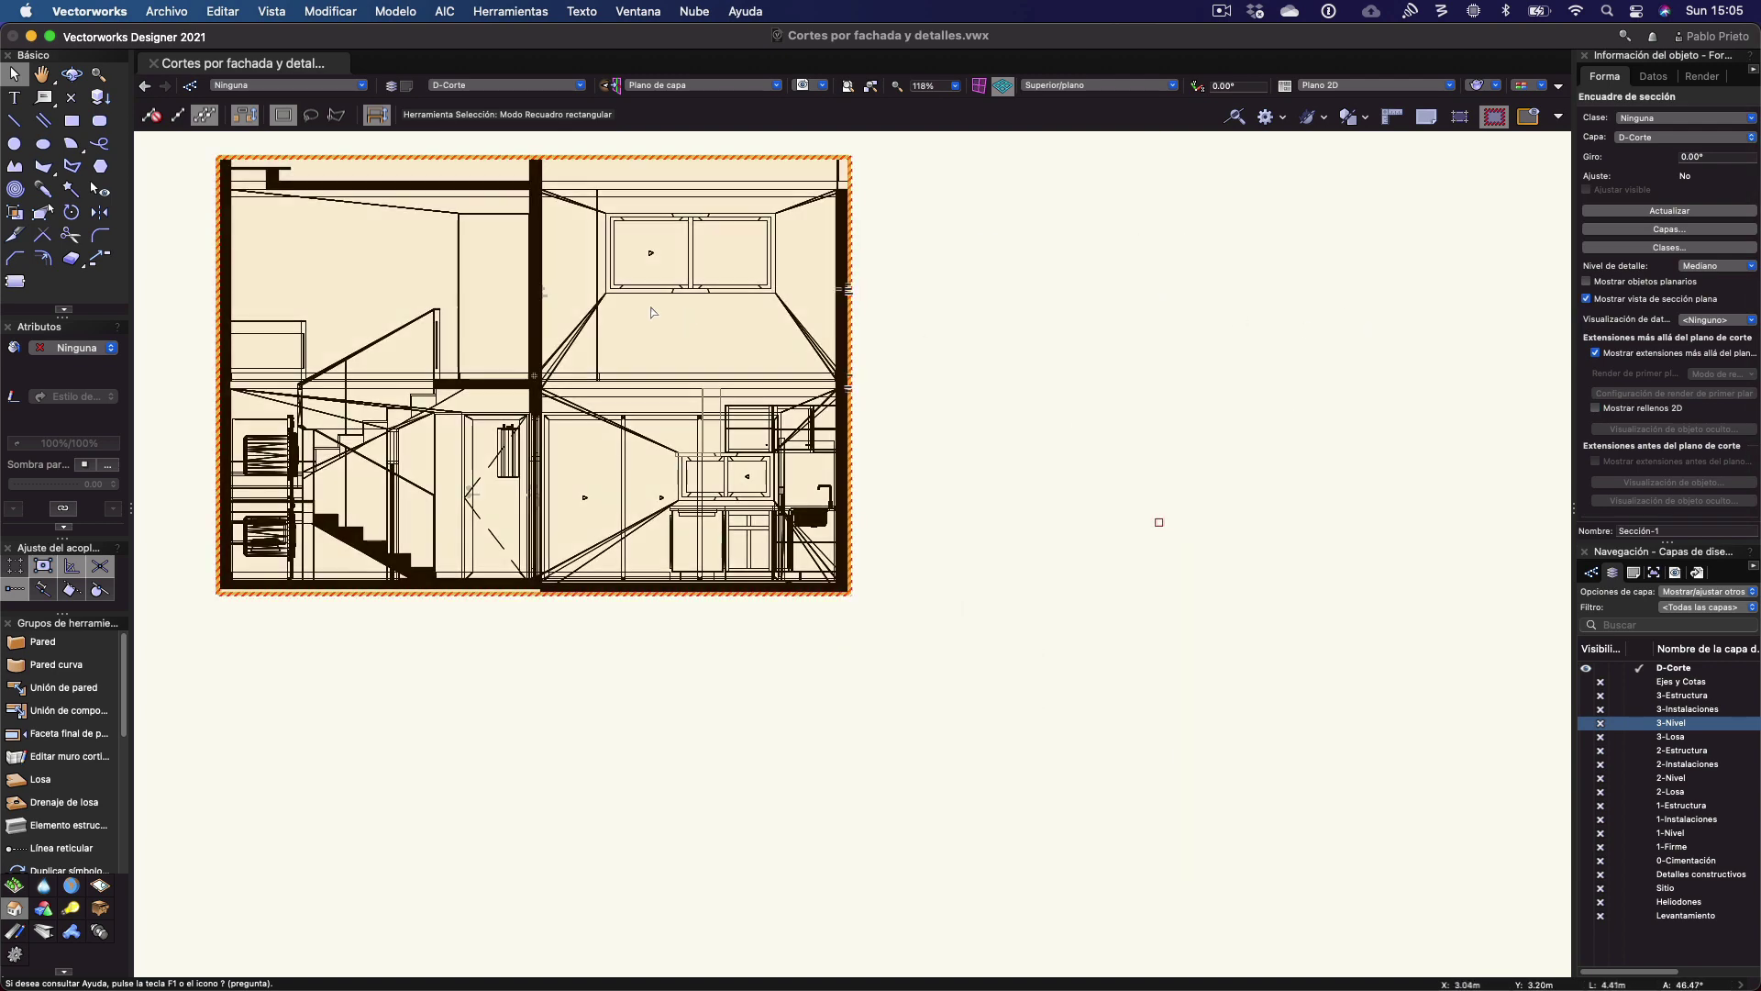
pyautogui.press('h')
pyautogui.moveTo(648, 311); pyautogui.dragTo(831, 478)
pyautogui.press('x')
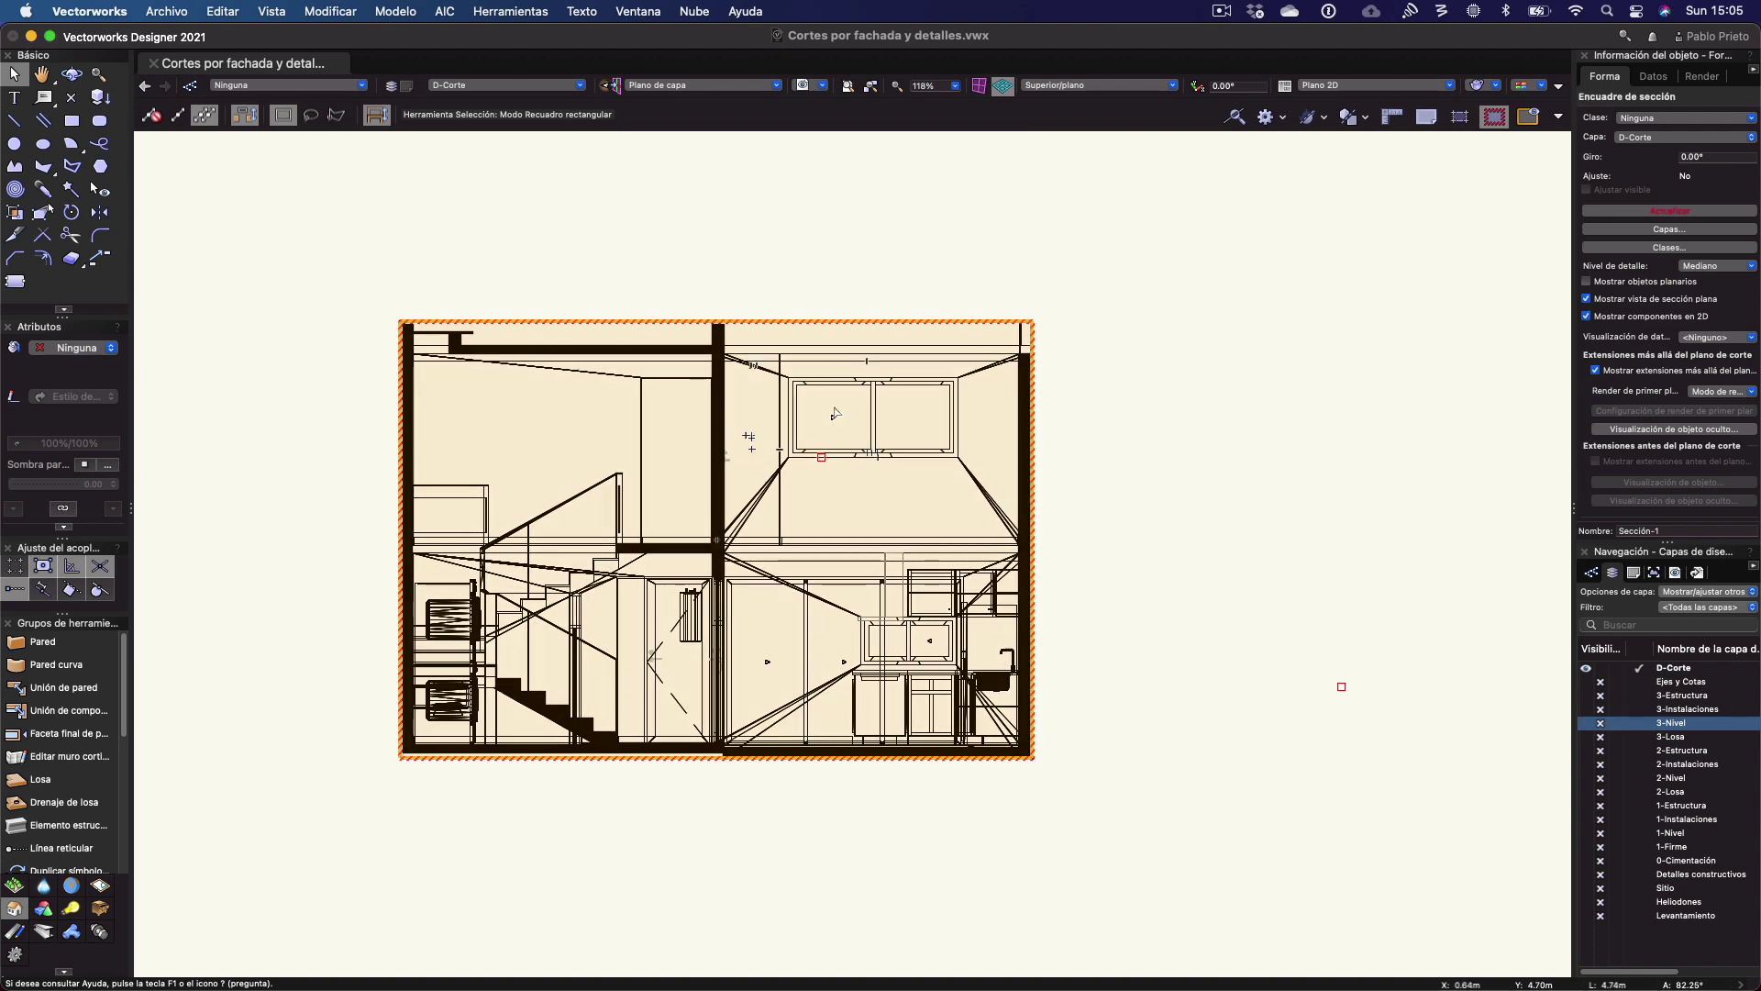
pyautogui.hscroll(-3, 825, 427)
pyautogui.scroll(1, 826, 427)
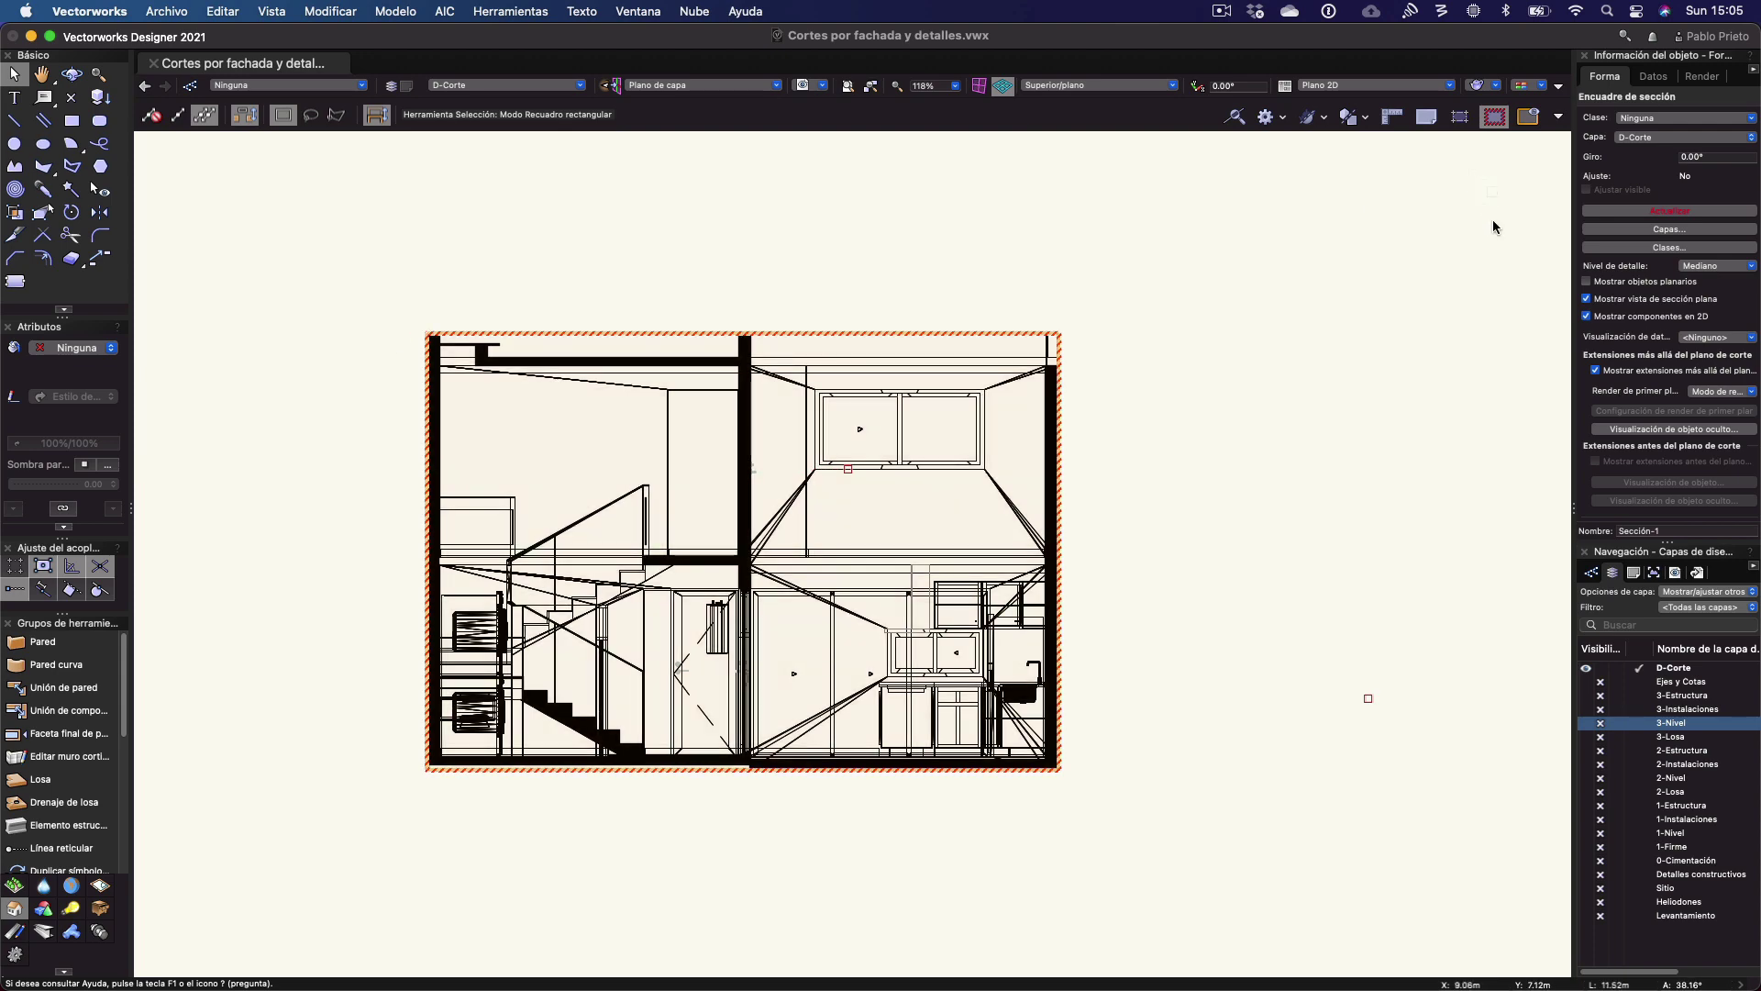
pyautogui.click(1632, 211)
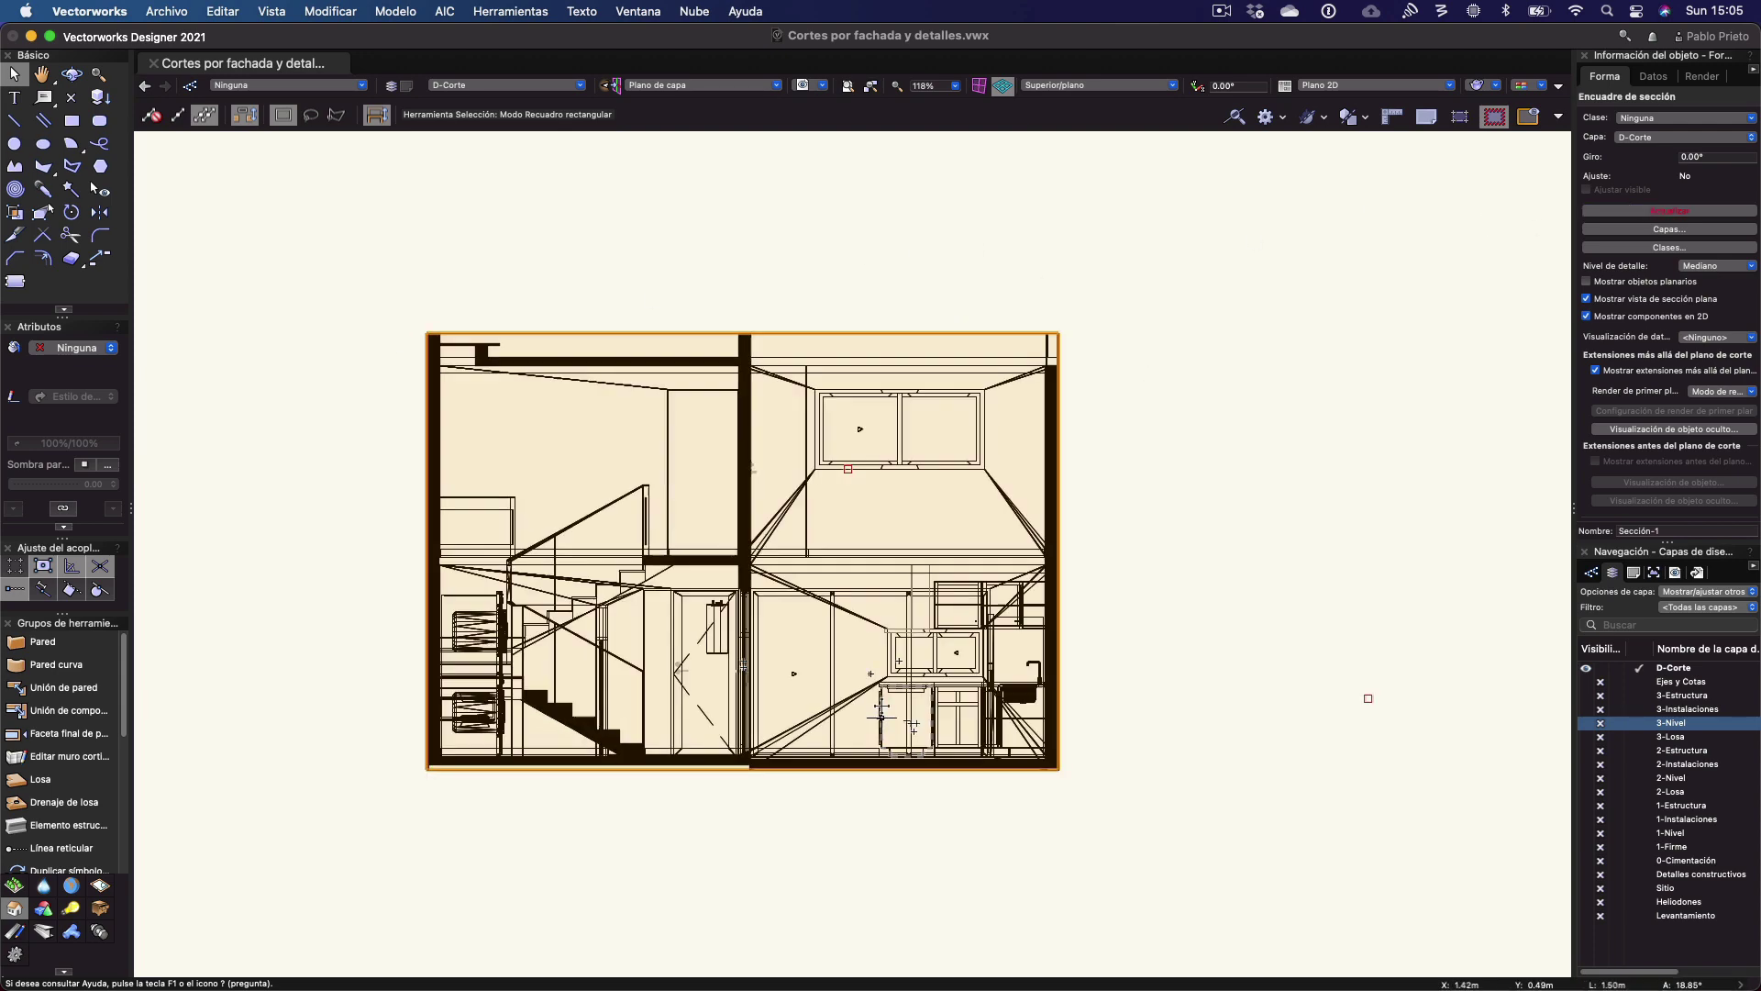
pyautogui.scroll(1, 1475, 712)
pyautogui.scroll(1, 1435, 556)
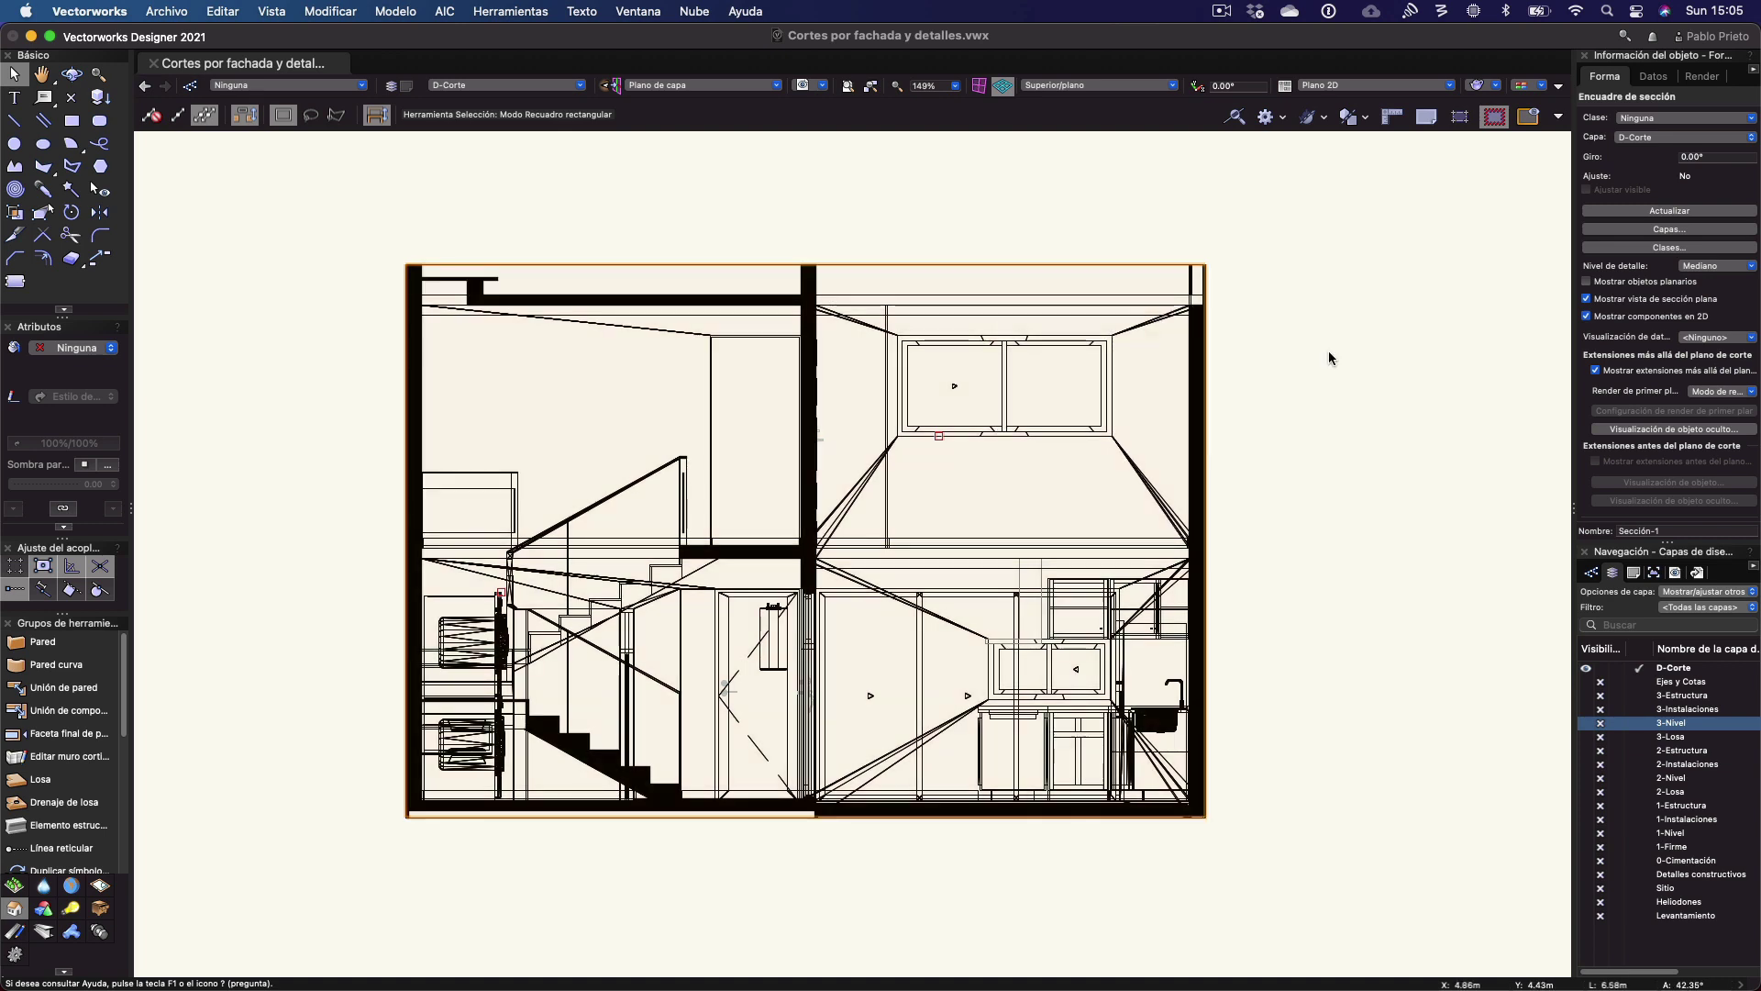
# Set the section viewport's foreground render beyond the cut plane to hidden line (Línea oculta)
pyautogui.click(1711, 392)
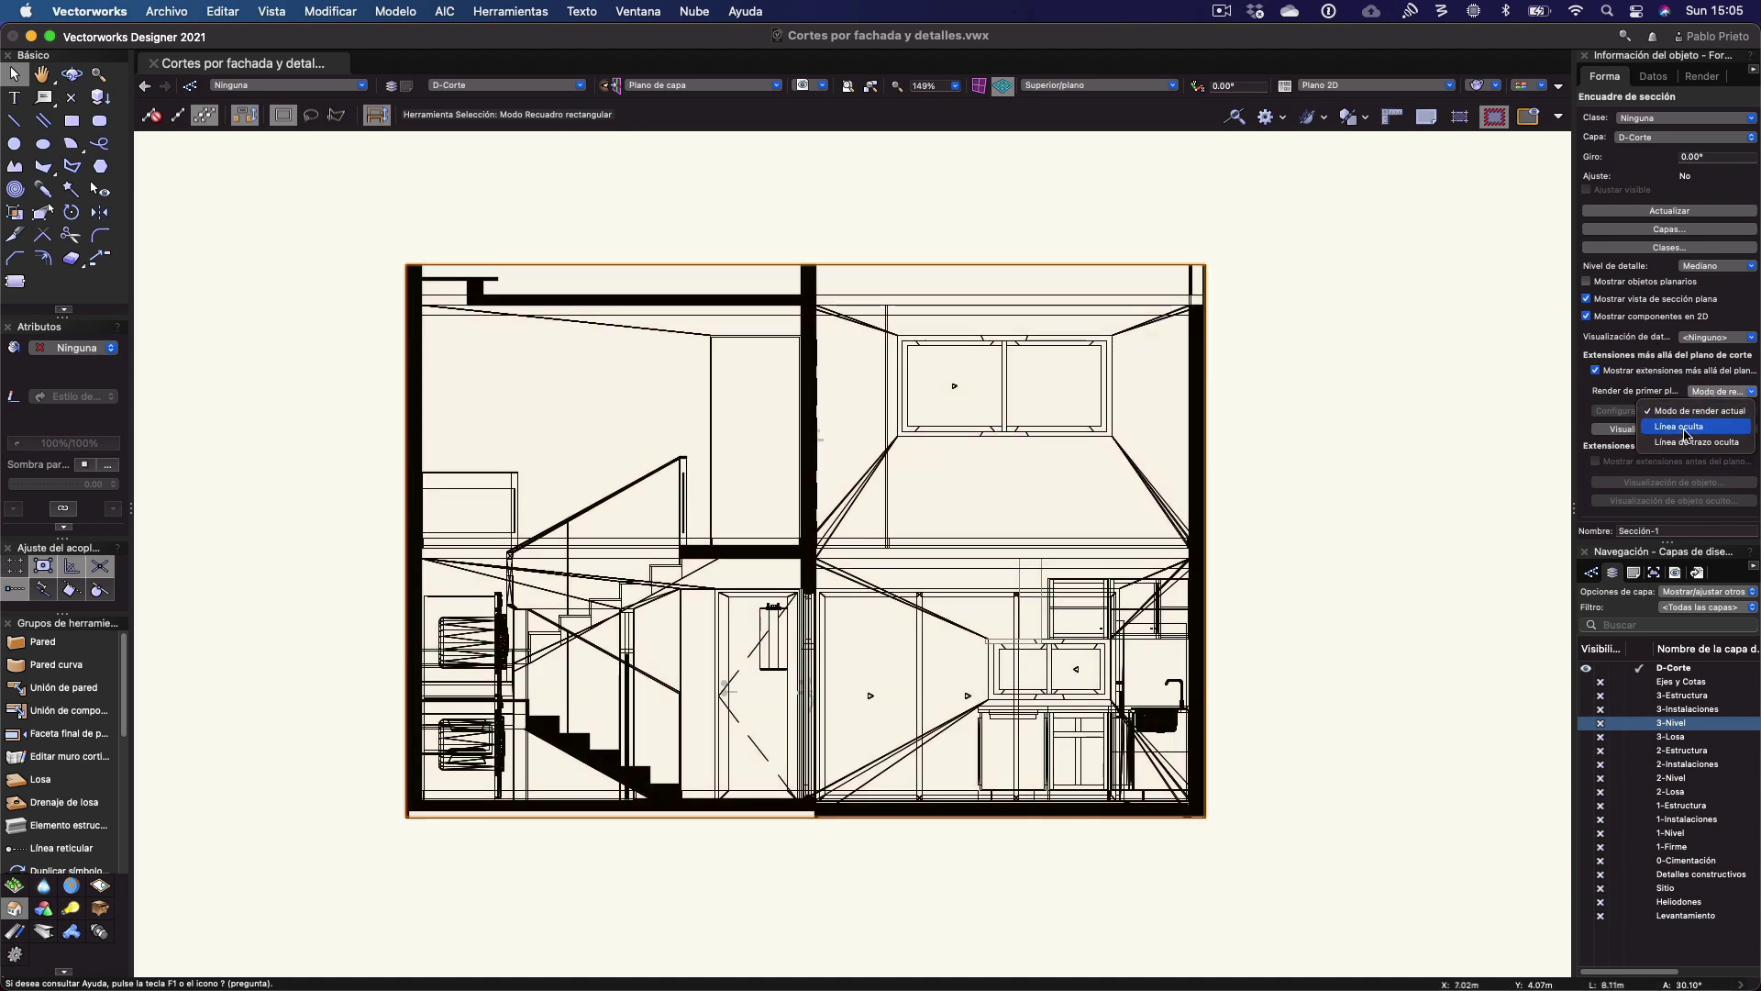
pyautogui.click(1476, 396)
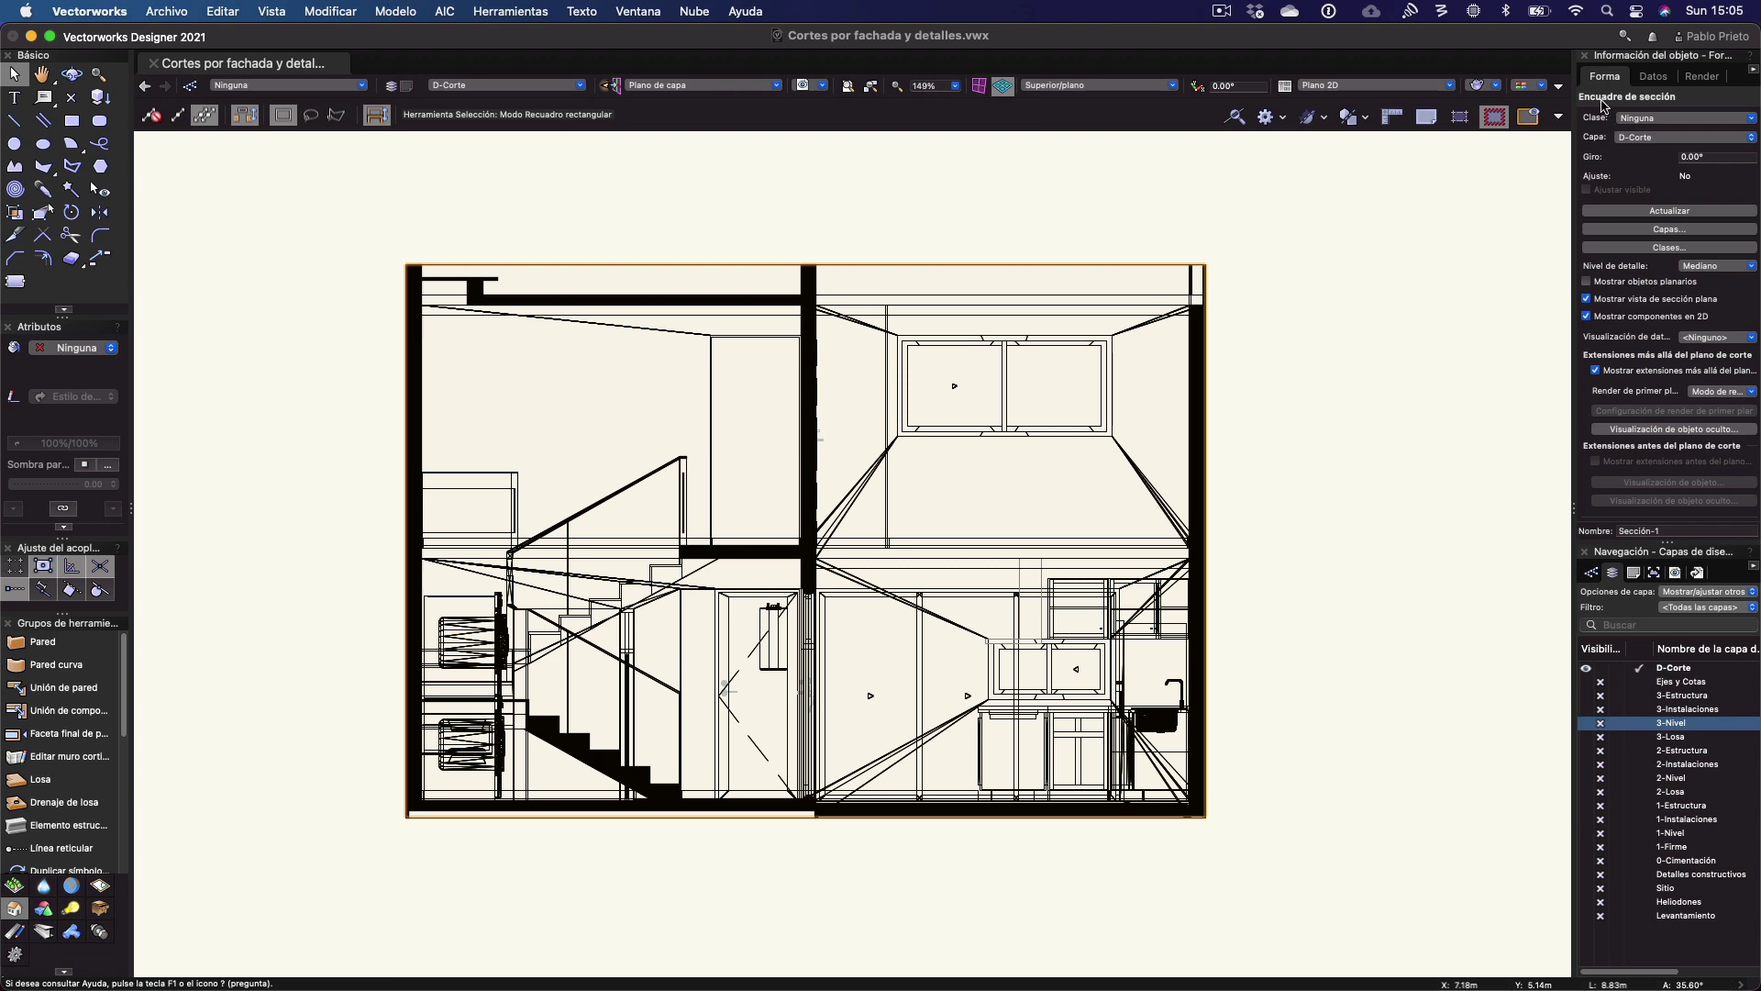
pyautogui.click(1691, 397)
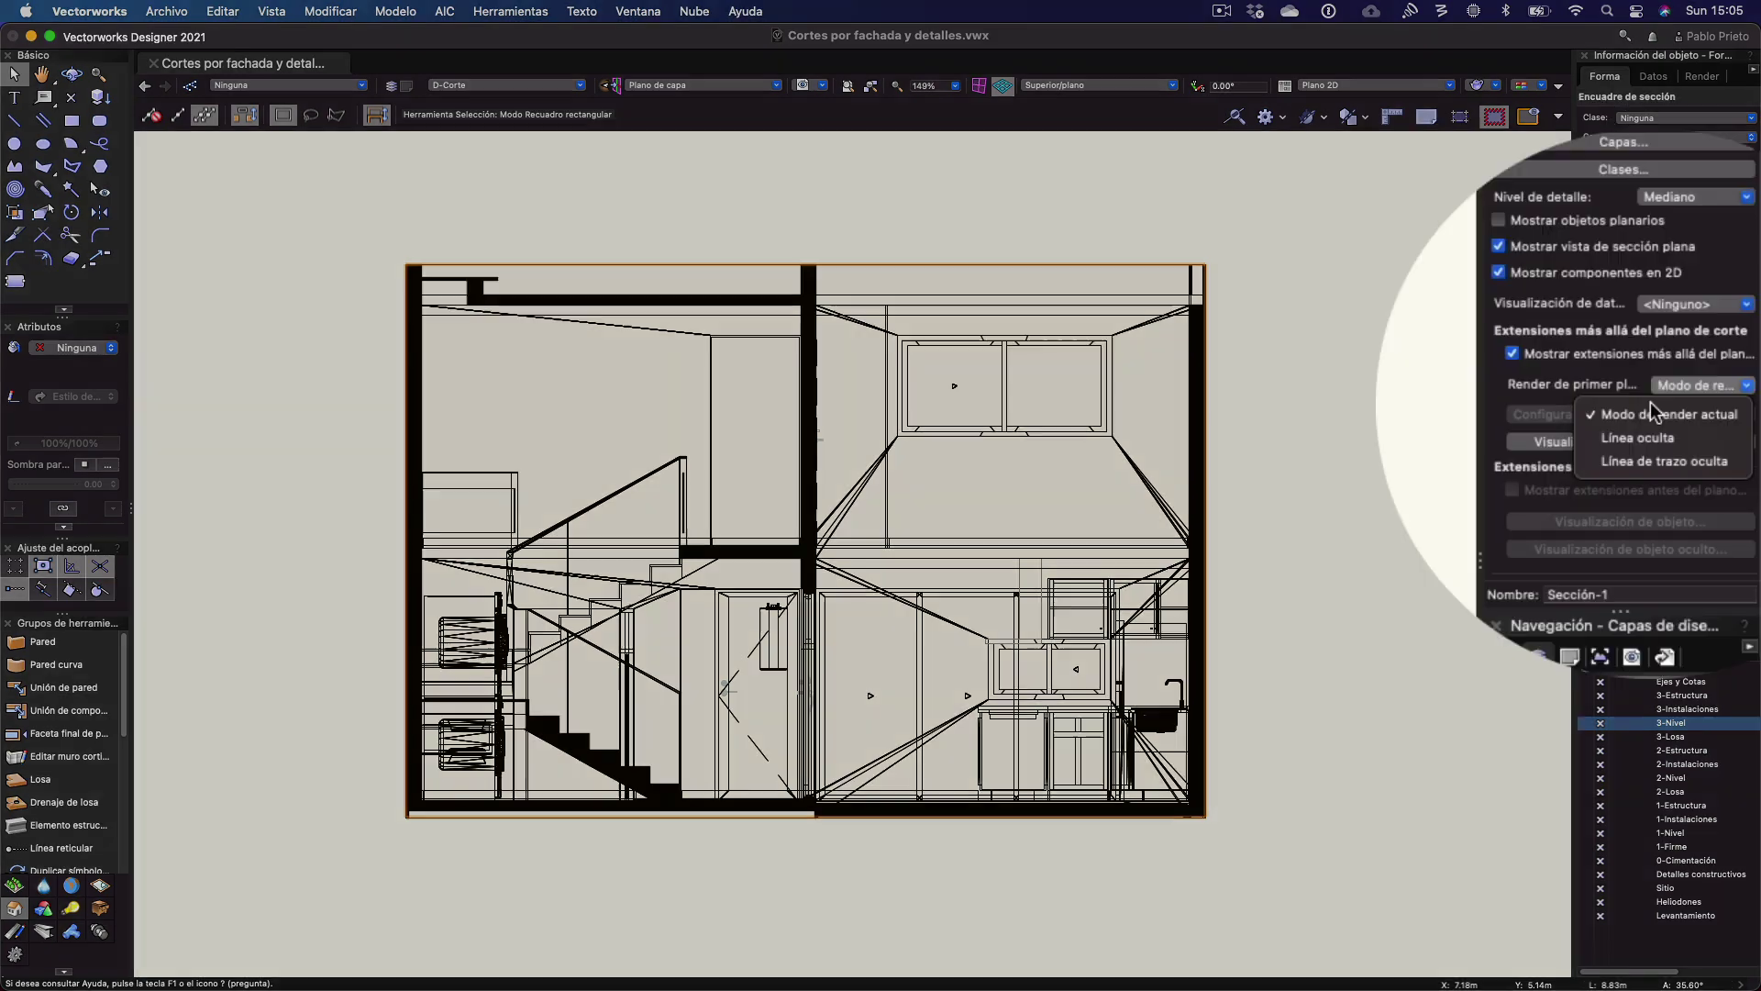
pyautogui.click(1645, 431)
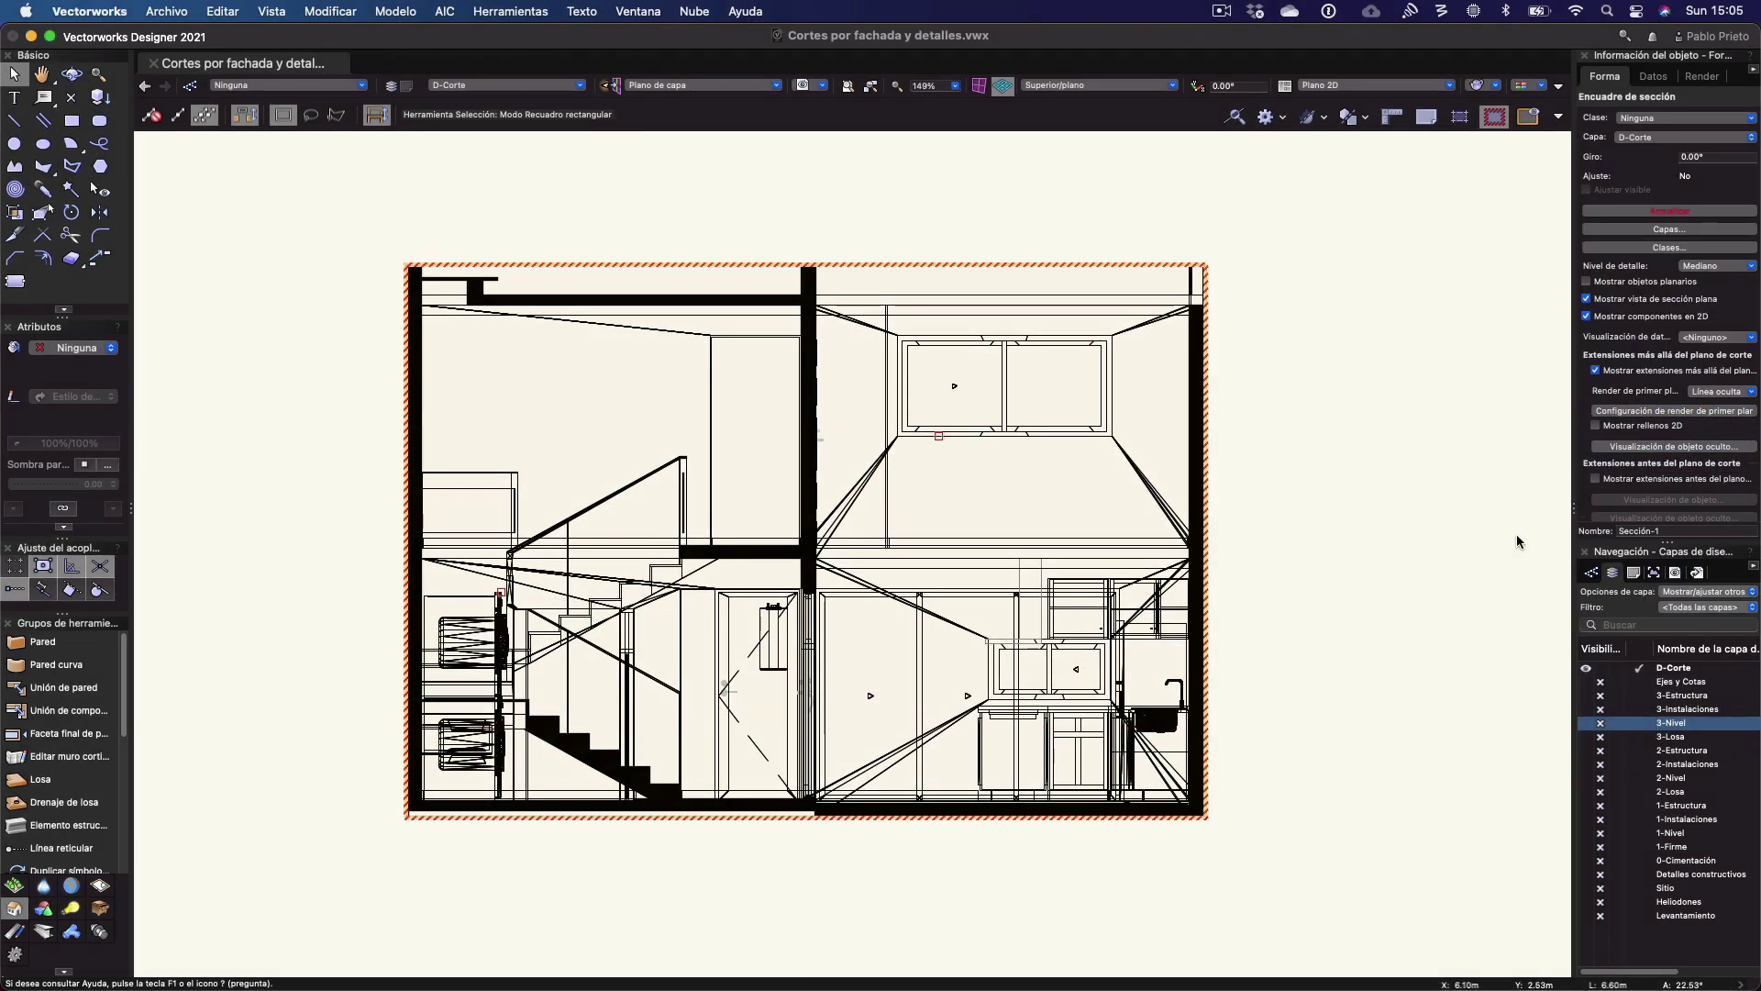
# Review and accept the viewport's hidden-line render settings with surface hatches off, and update the section viewport
pyautogui.click(1628, 412)
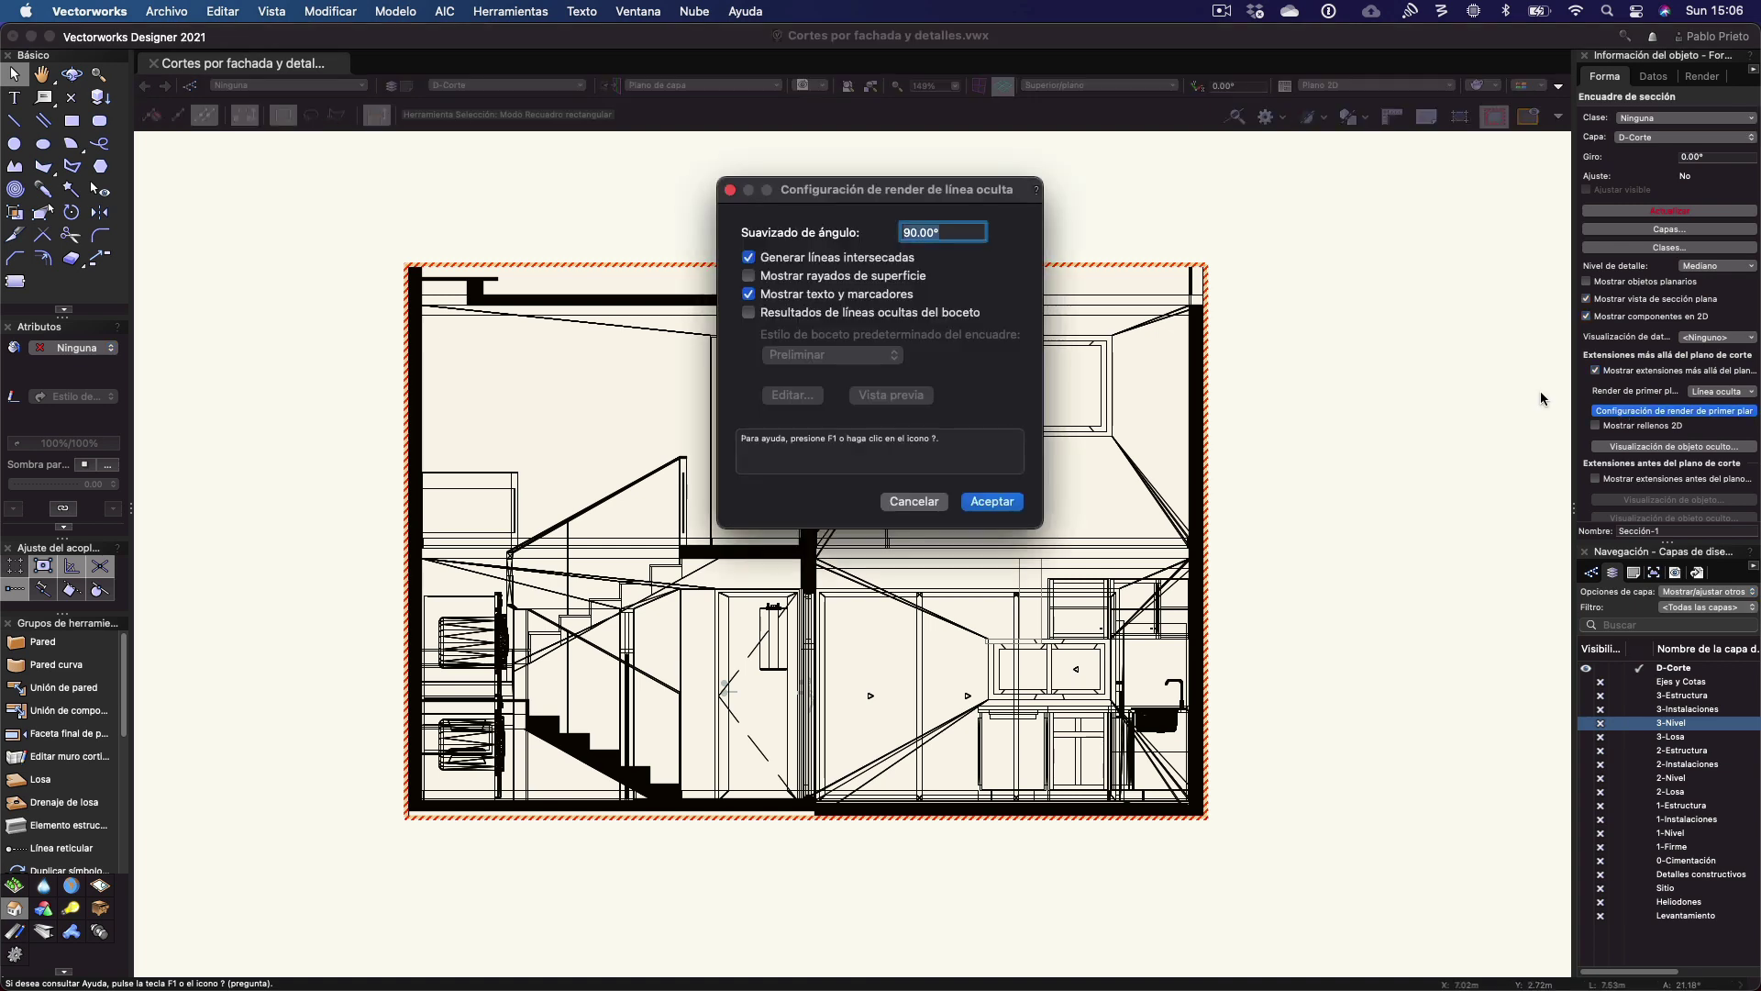
pyautogui.click(750, 277)
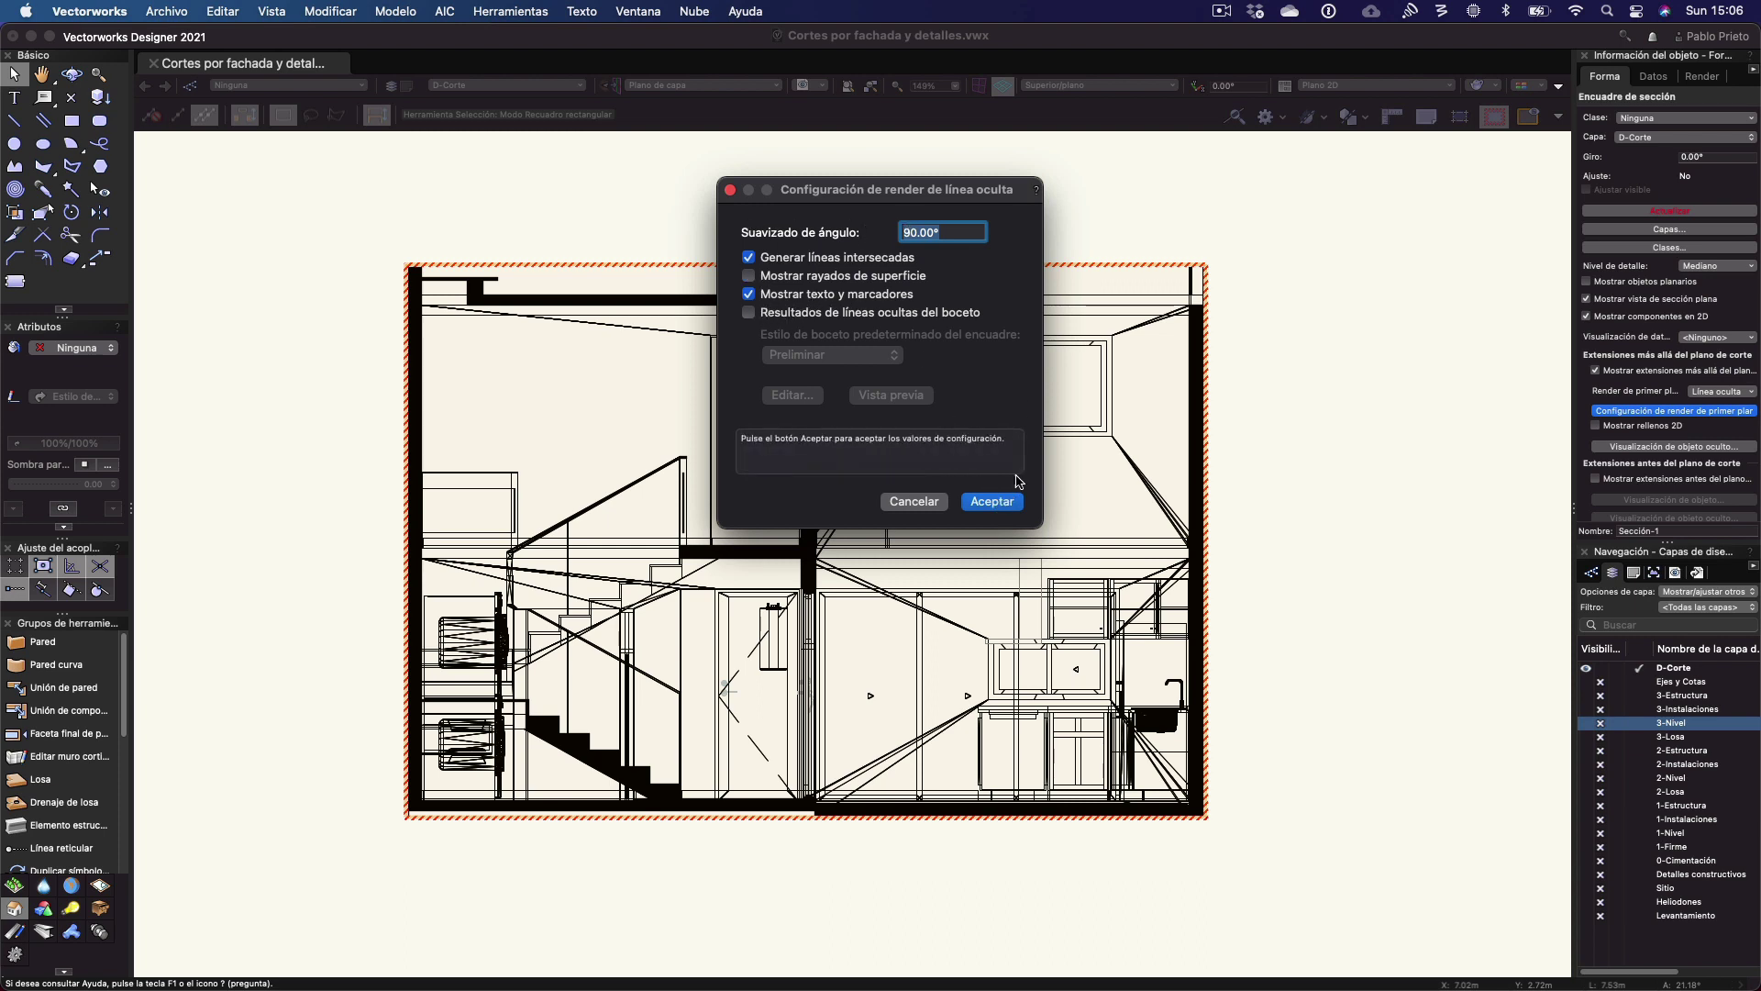
pyautogui.click(995, 502)
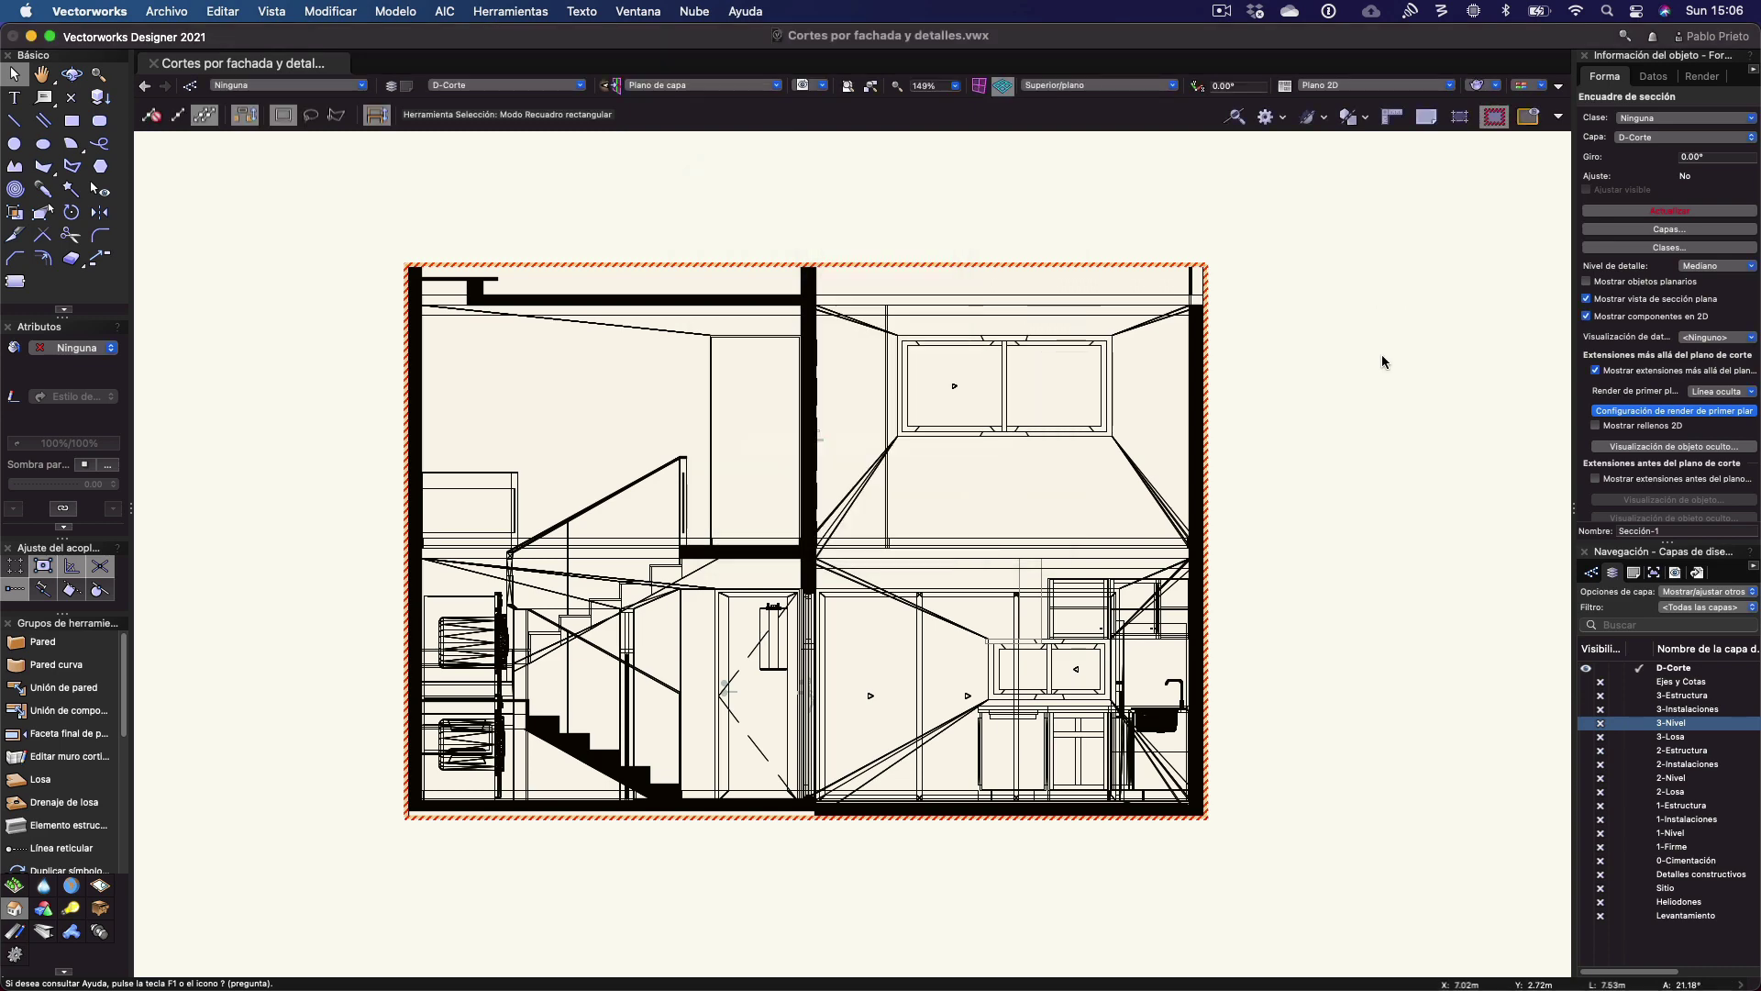
pyautogui.click(1654, 213)
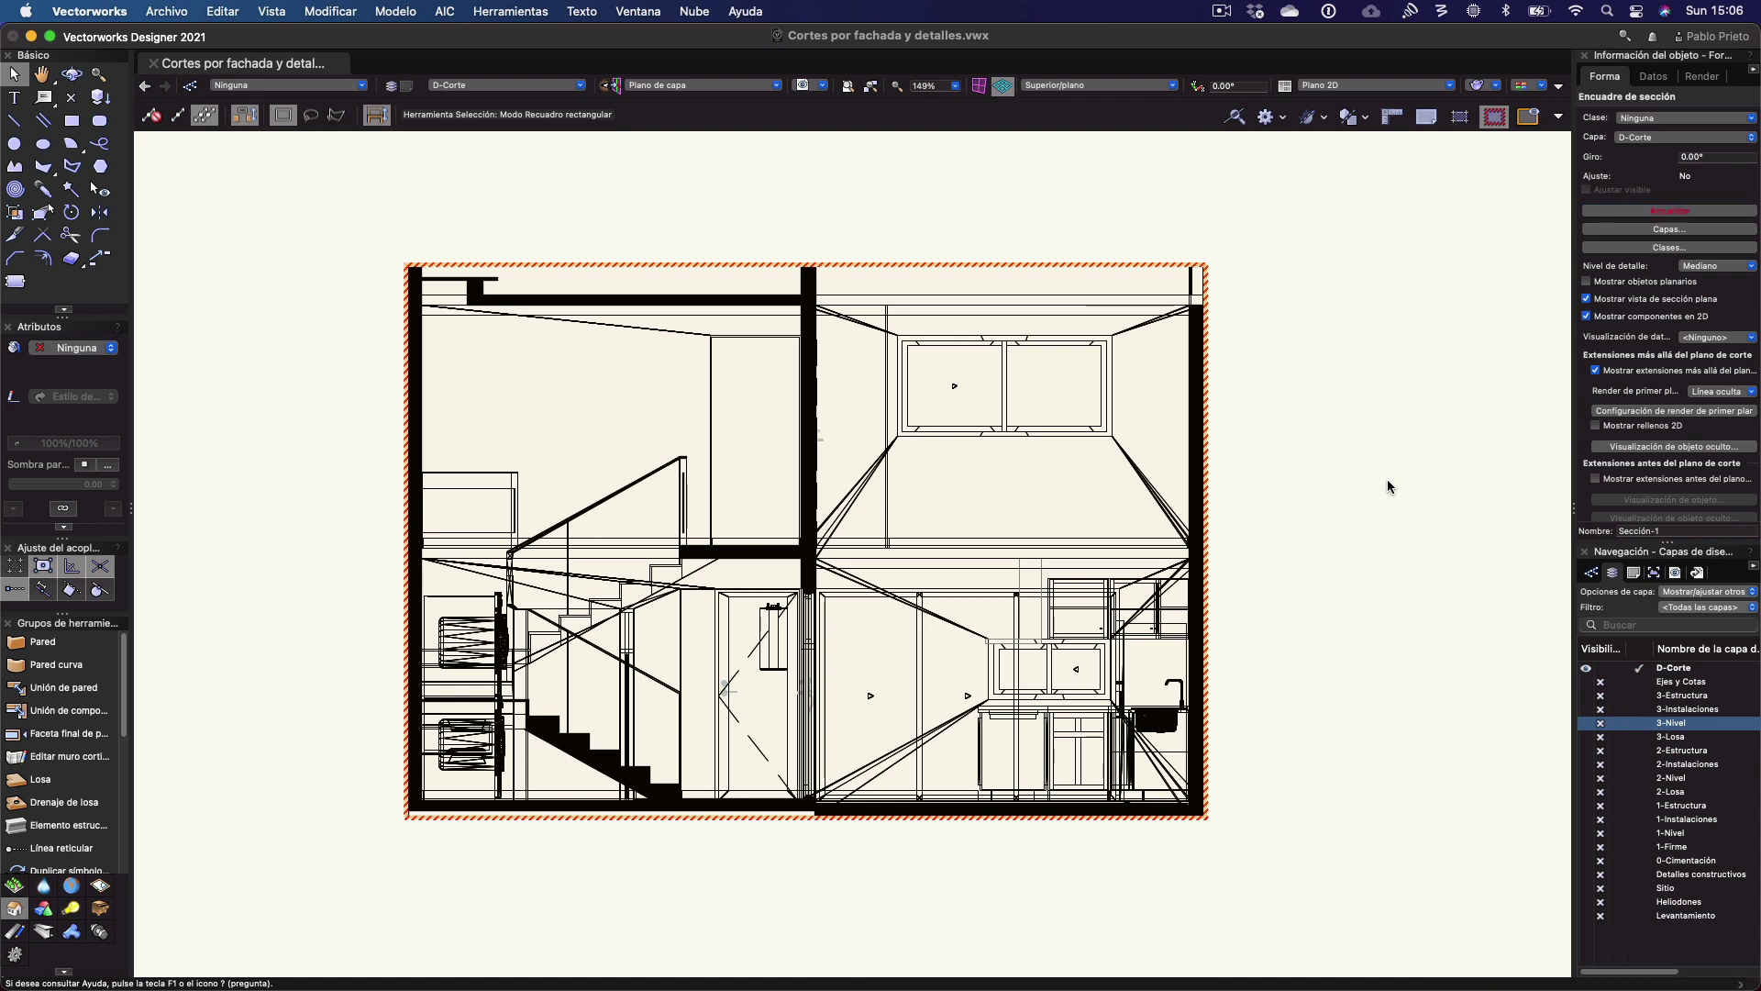
pyautogui.click(912, 160)
pyautogui.click(906, 304)
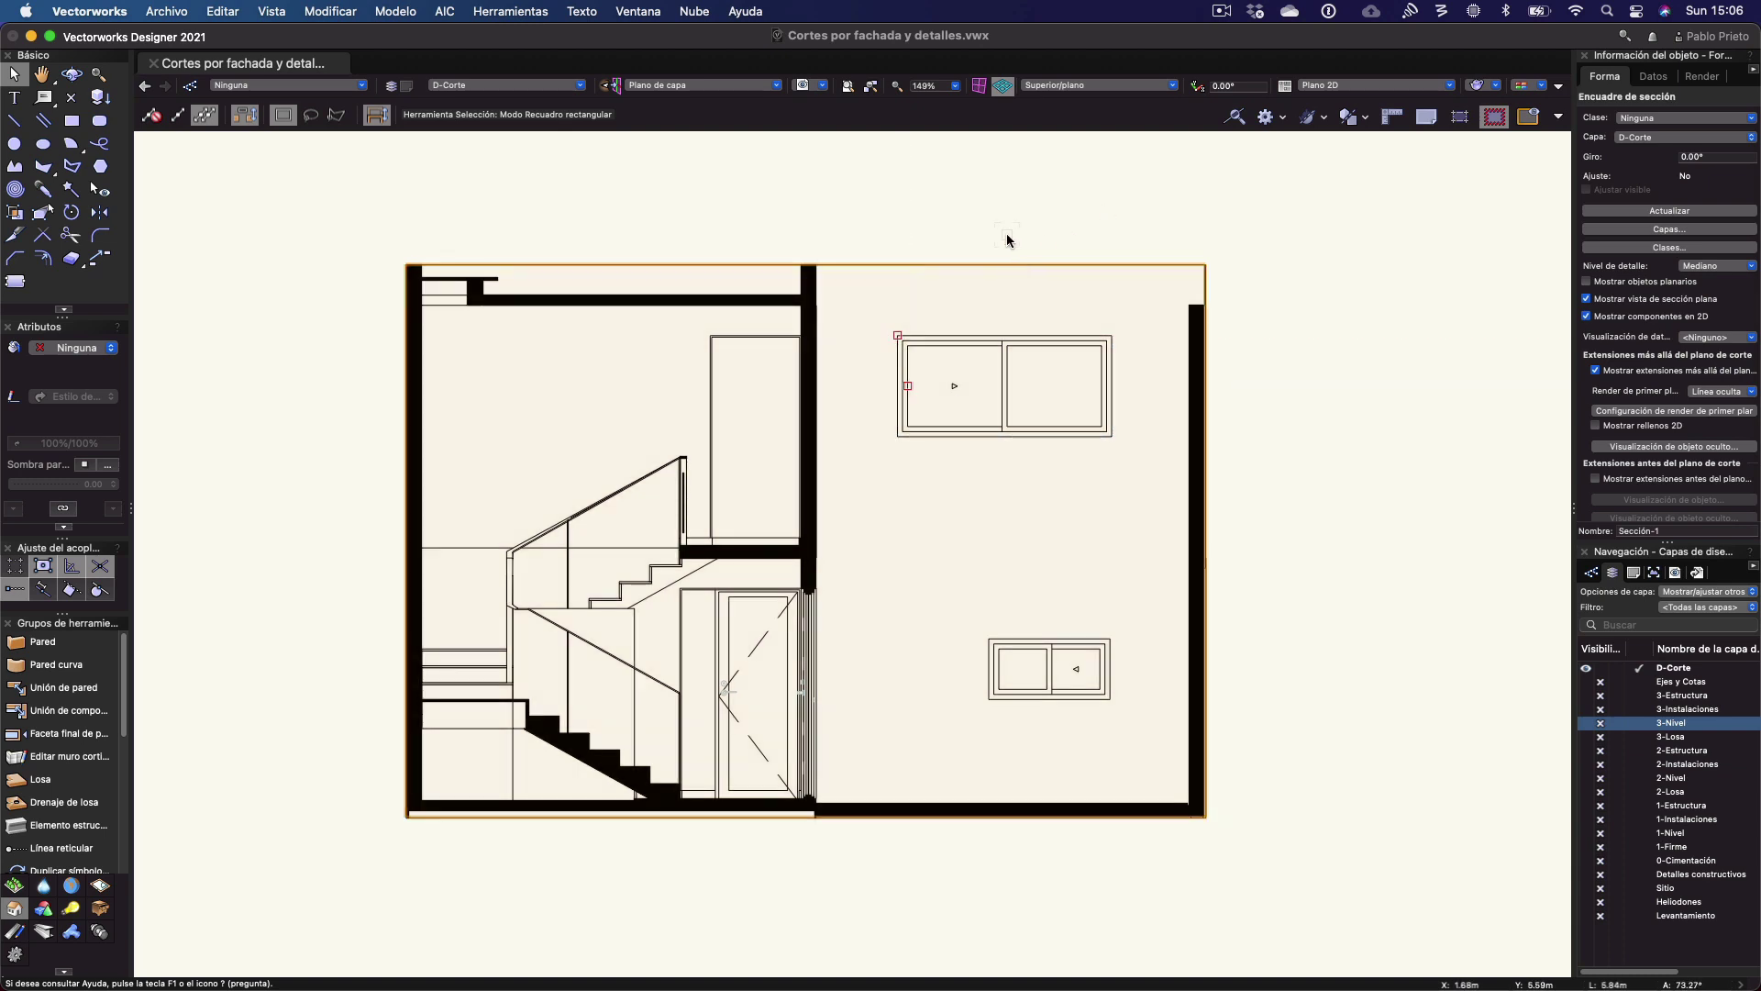
# Examine the linework of the updated hidden-line section viewport, both from afar and up close
pyautogui.click(1101, 174)
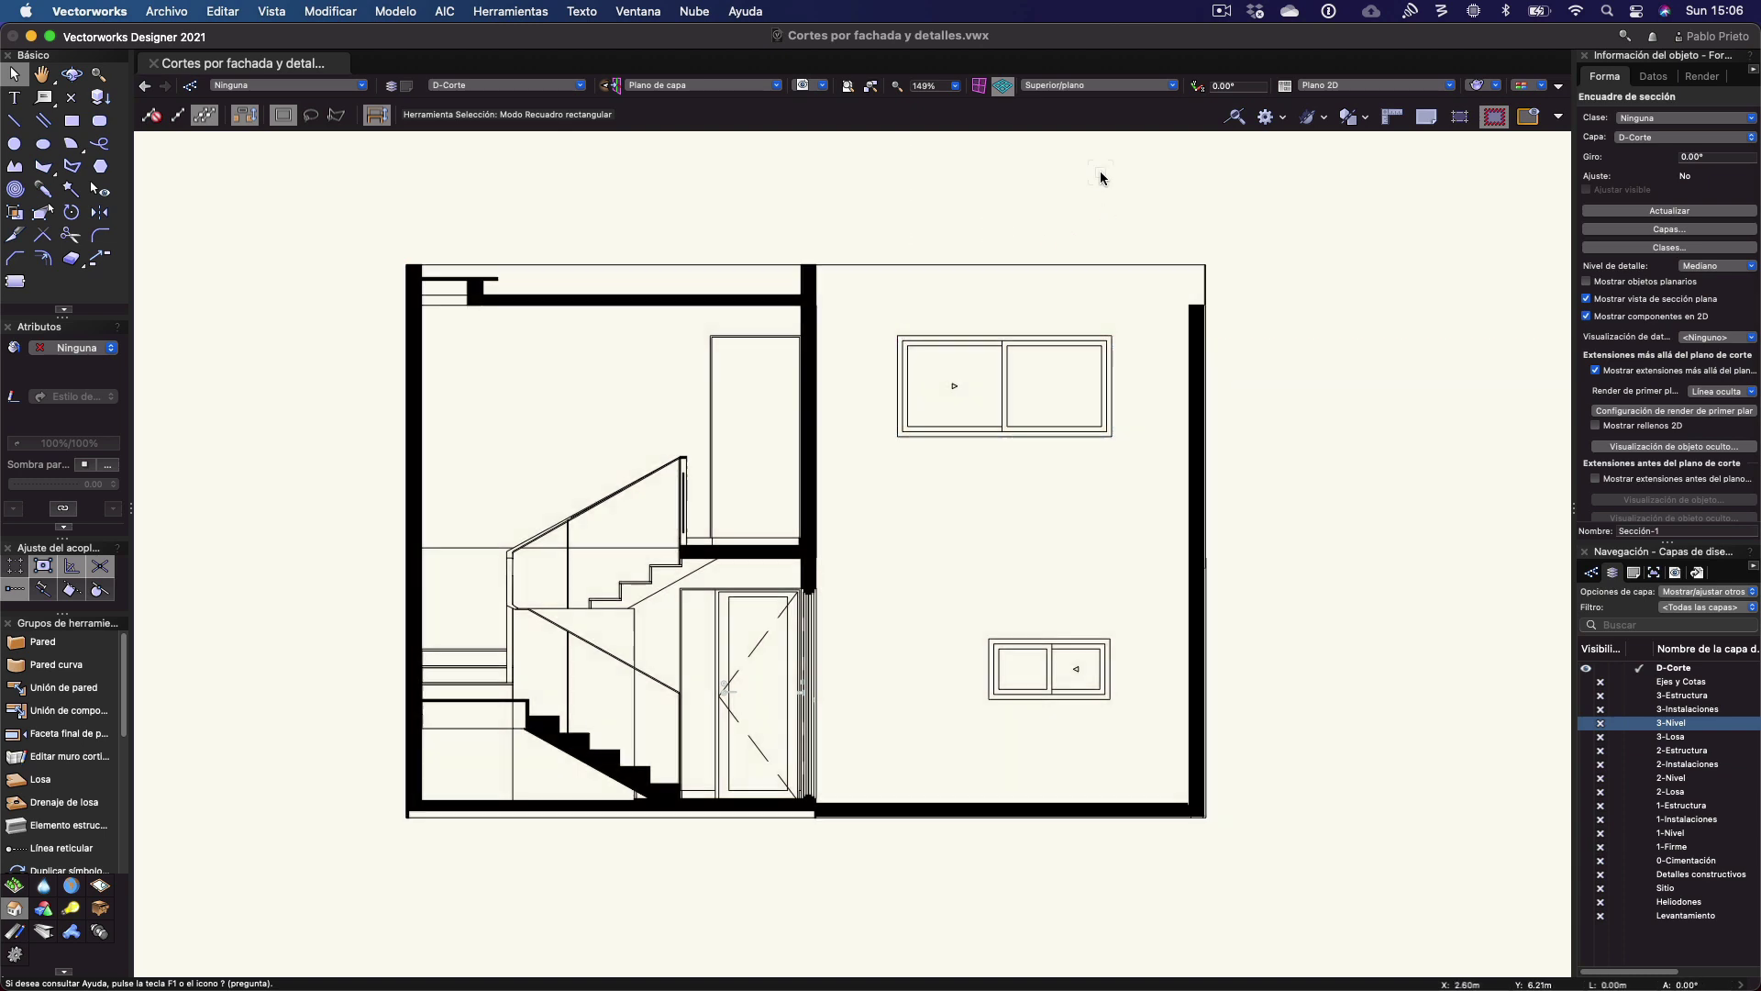
pyautogui.scroll(-5, 1100, 173)
pyautogui.moveTo(1100, 173); pyautogui.dragTo(931, 383, button='middle')
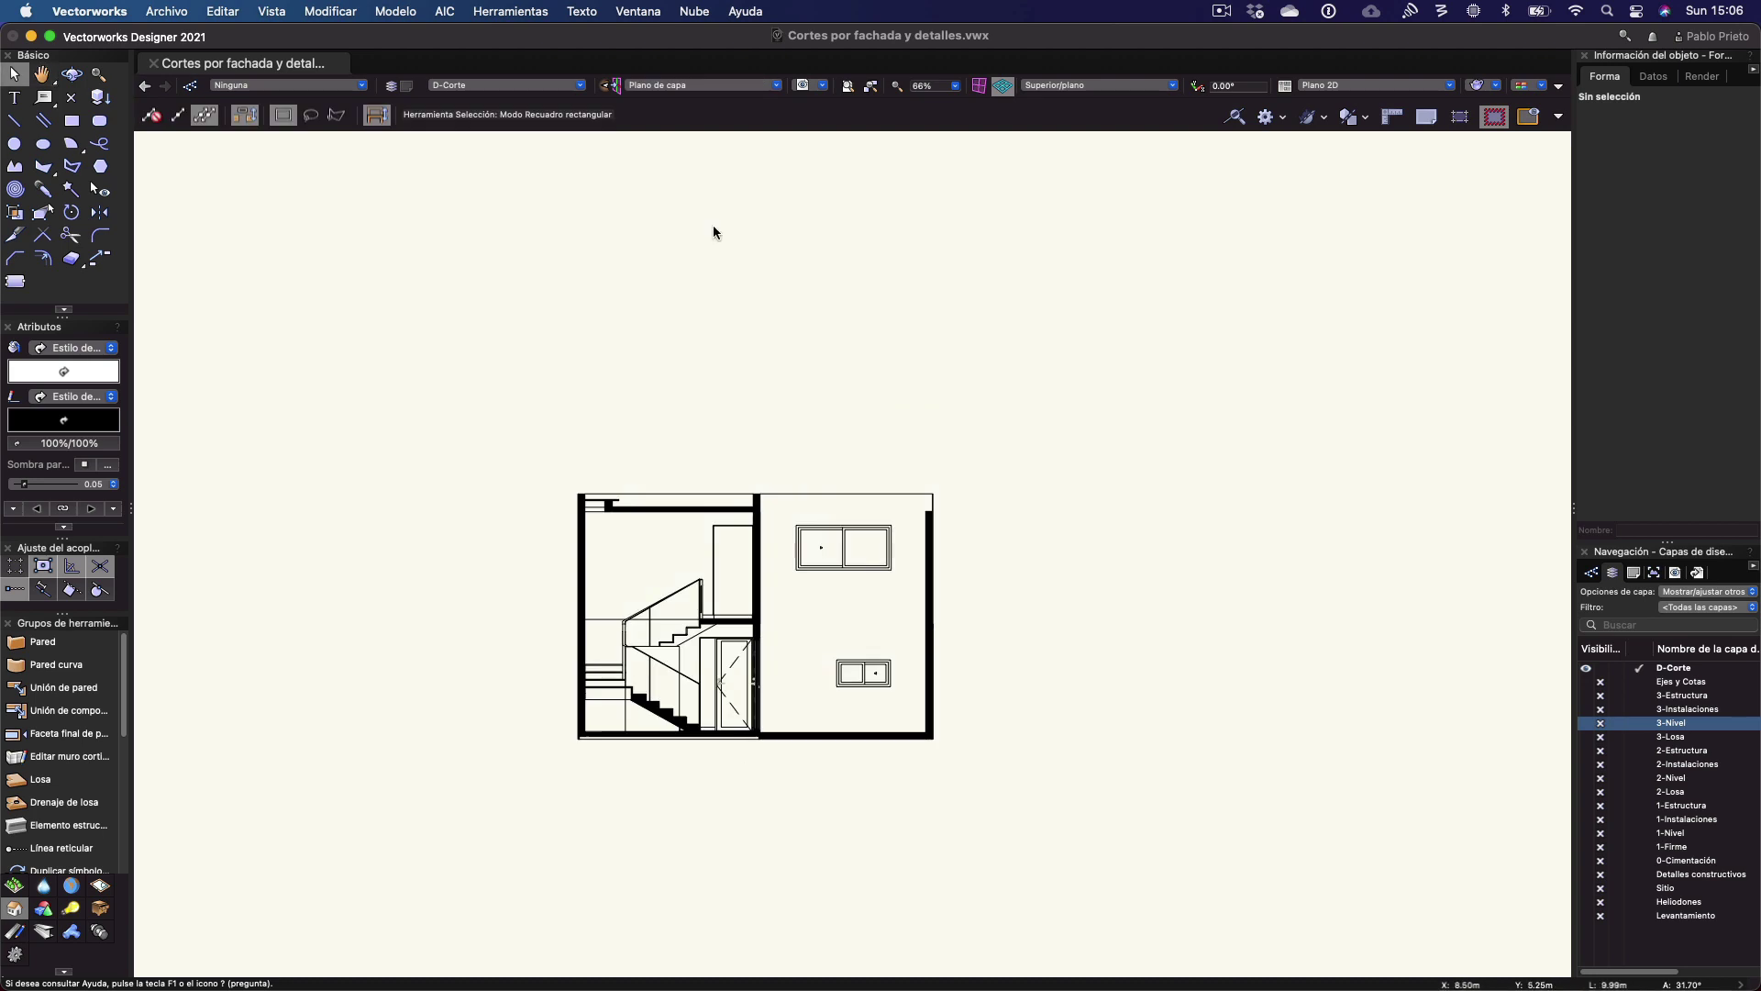
pyautogui.scroll(5, 804, 564)
pyautogui.press('x')
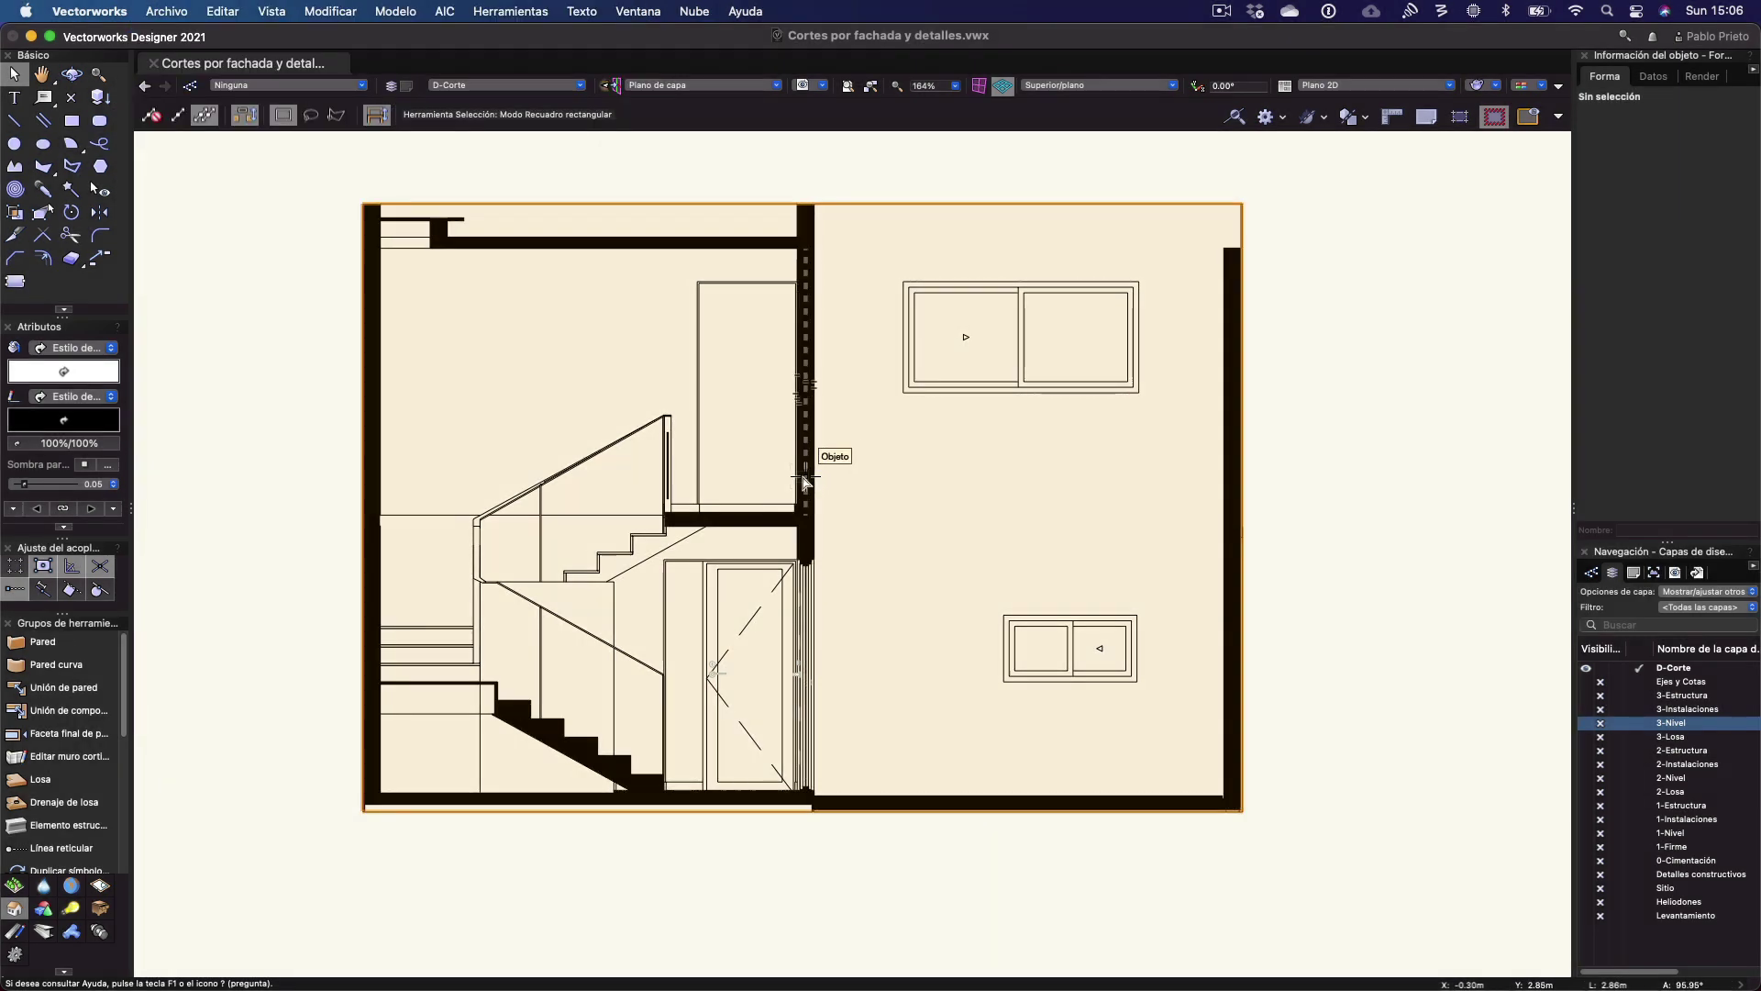
pyautogui.click(834, 459)
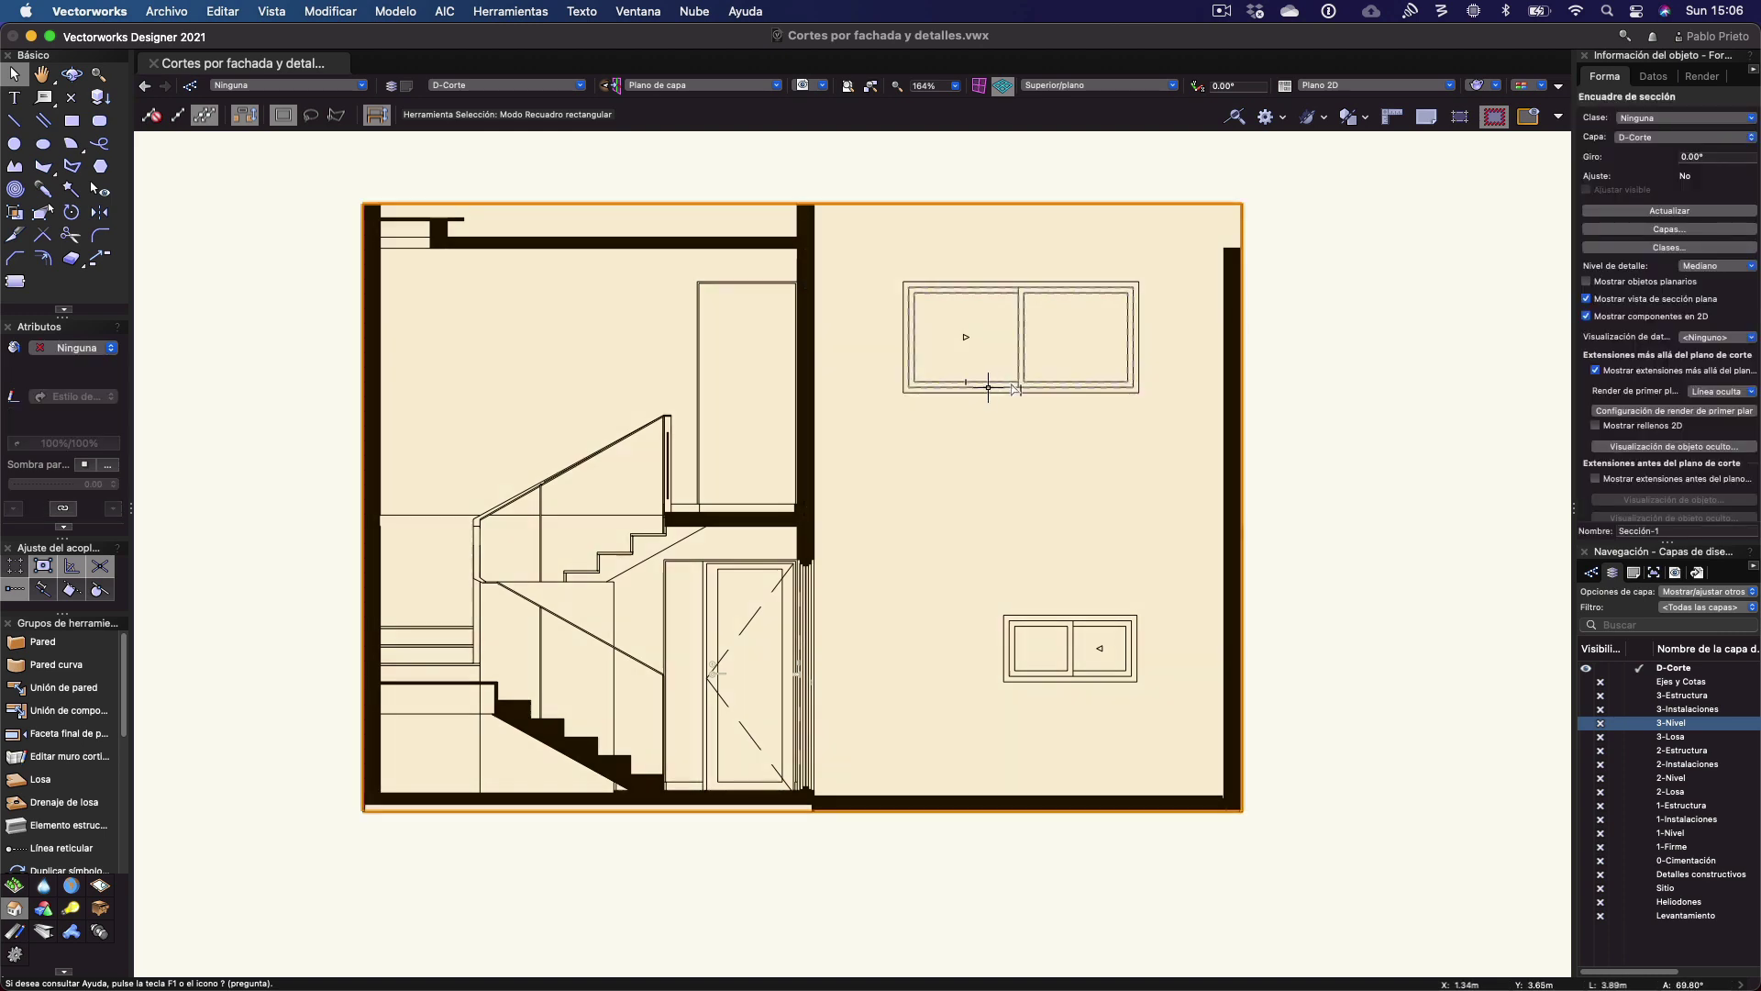
pyautogui.click(1285, 582)
# Orbit the model to inspect the section viewport in 3D, and return to the Superior/plano view
pyautogui.hotkey('shift', 'c')
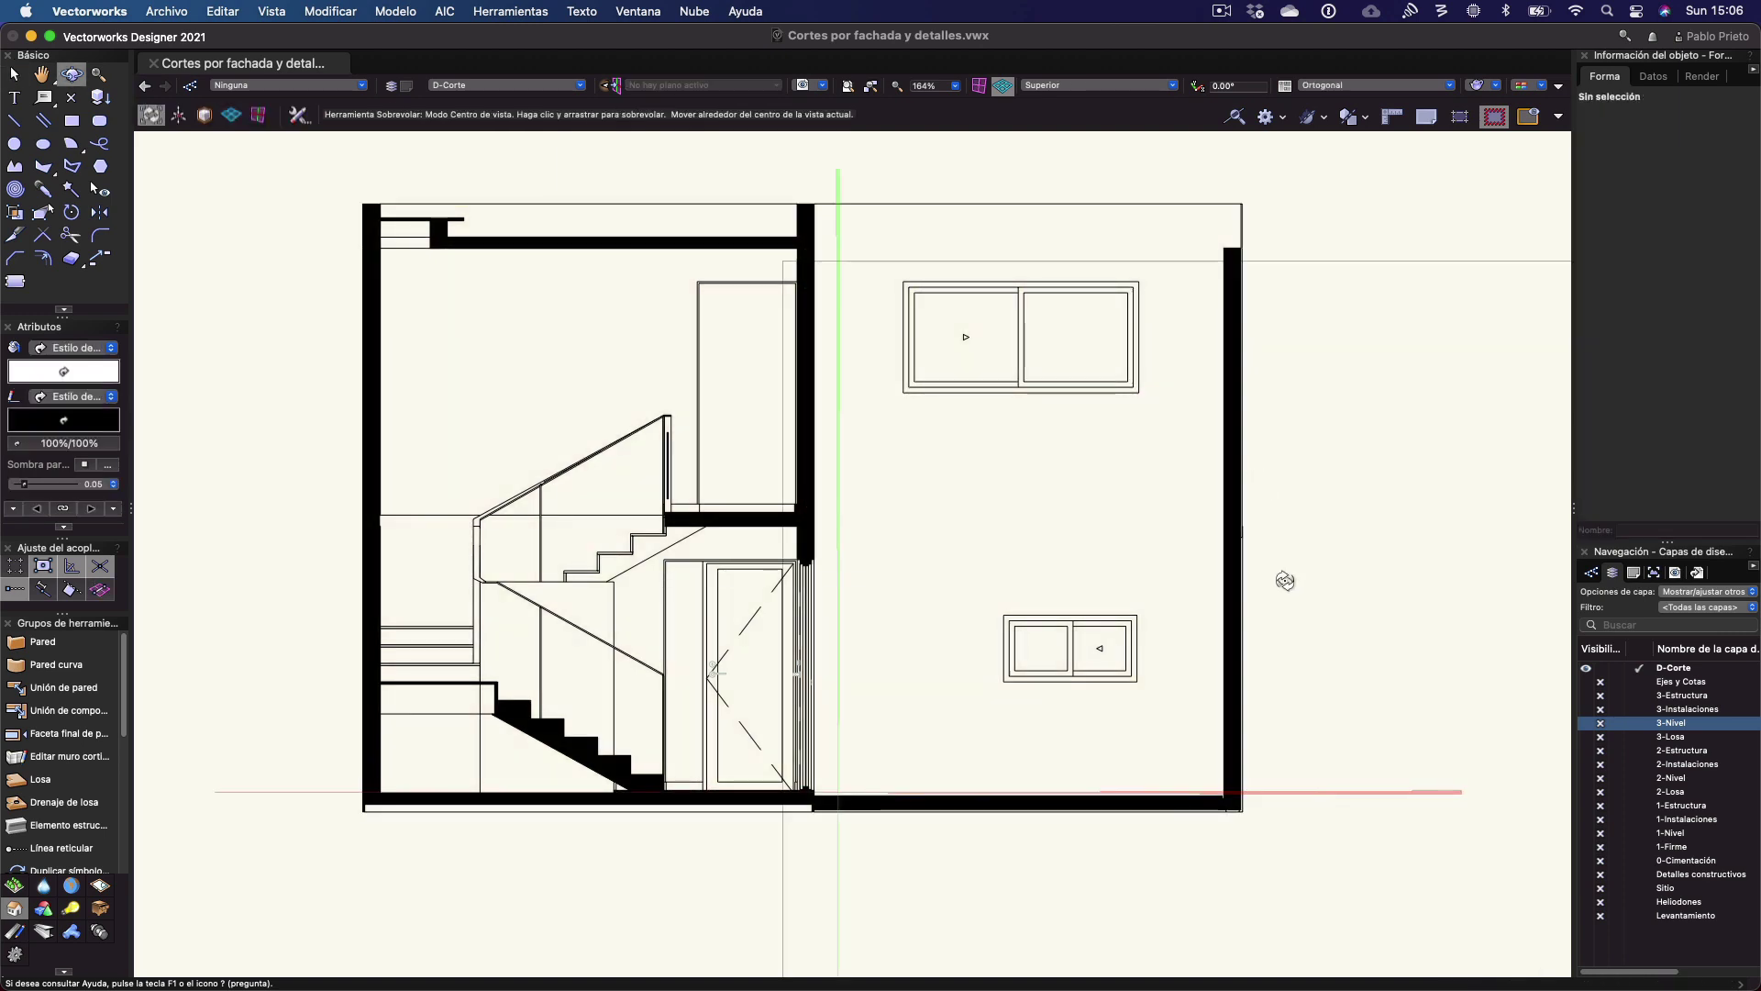
pyautogui.moveTo(1285, 581); pyautogui.dragTo(1082, 457)
pyautogui.press('x')
pyautogui.hotkey('shift', 'c')
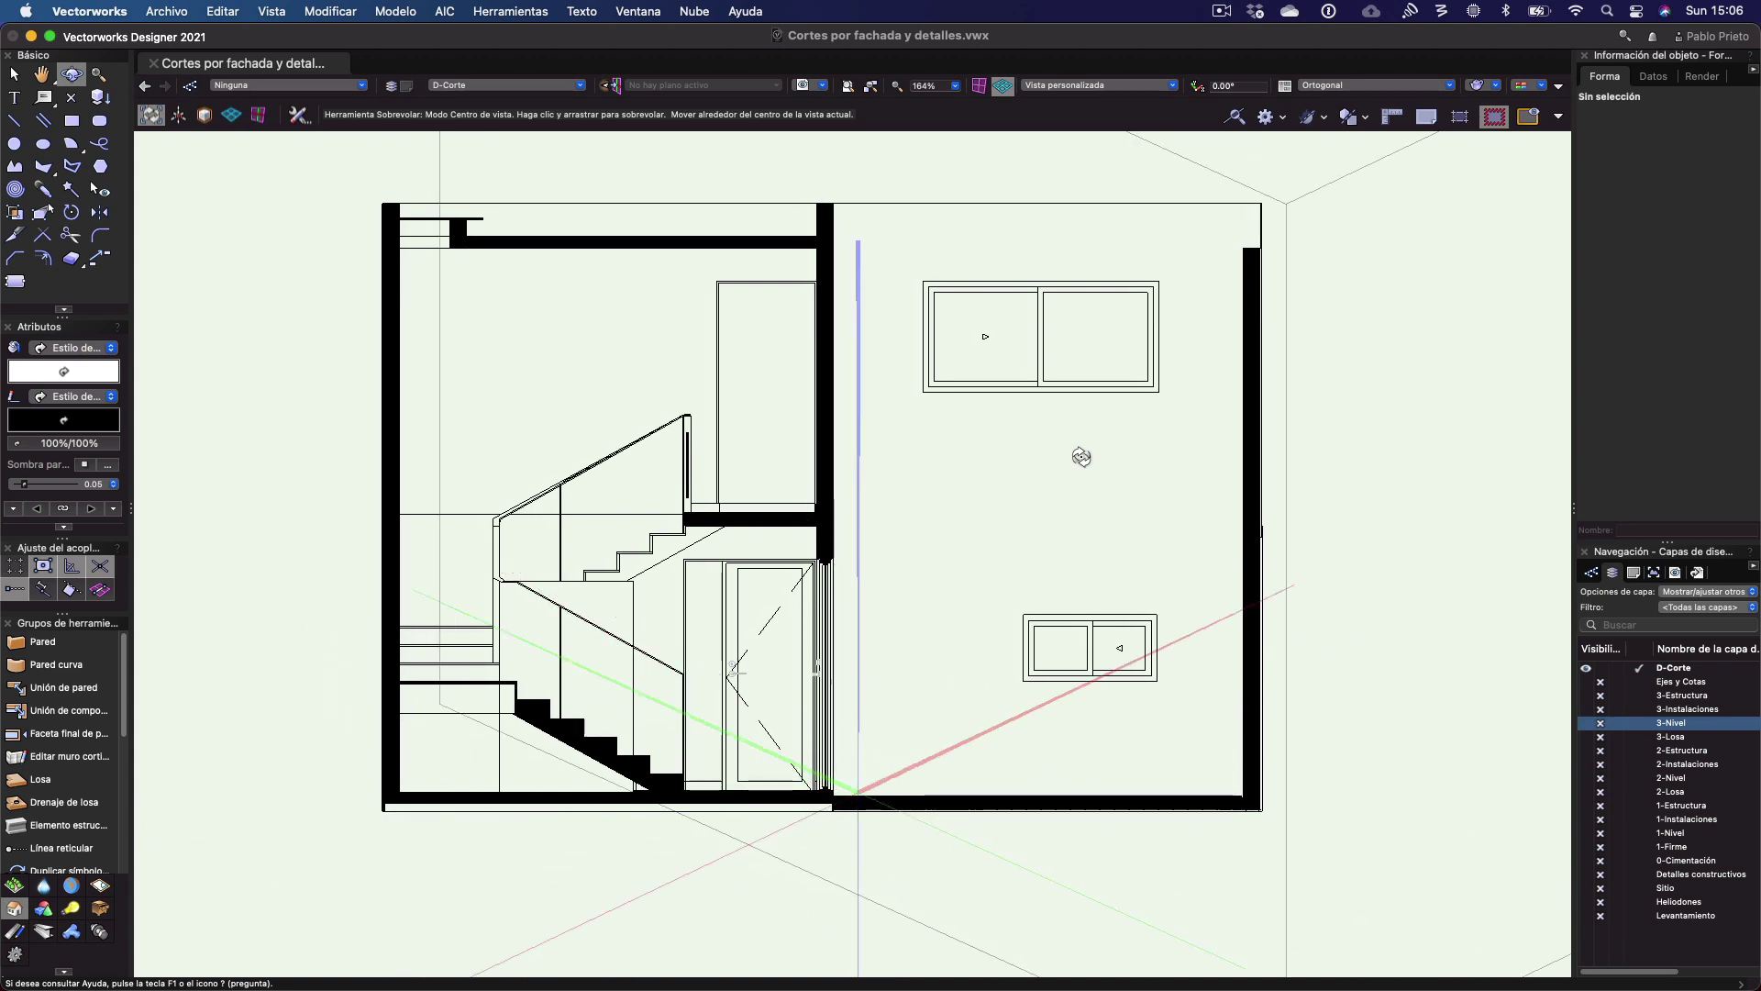
pyautogui.click(1133, 85)
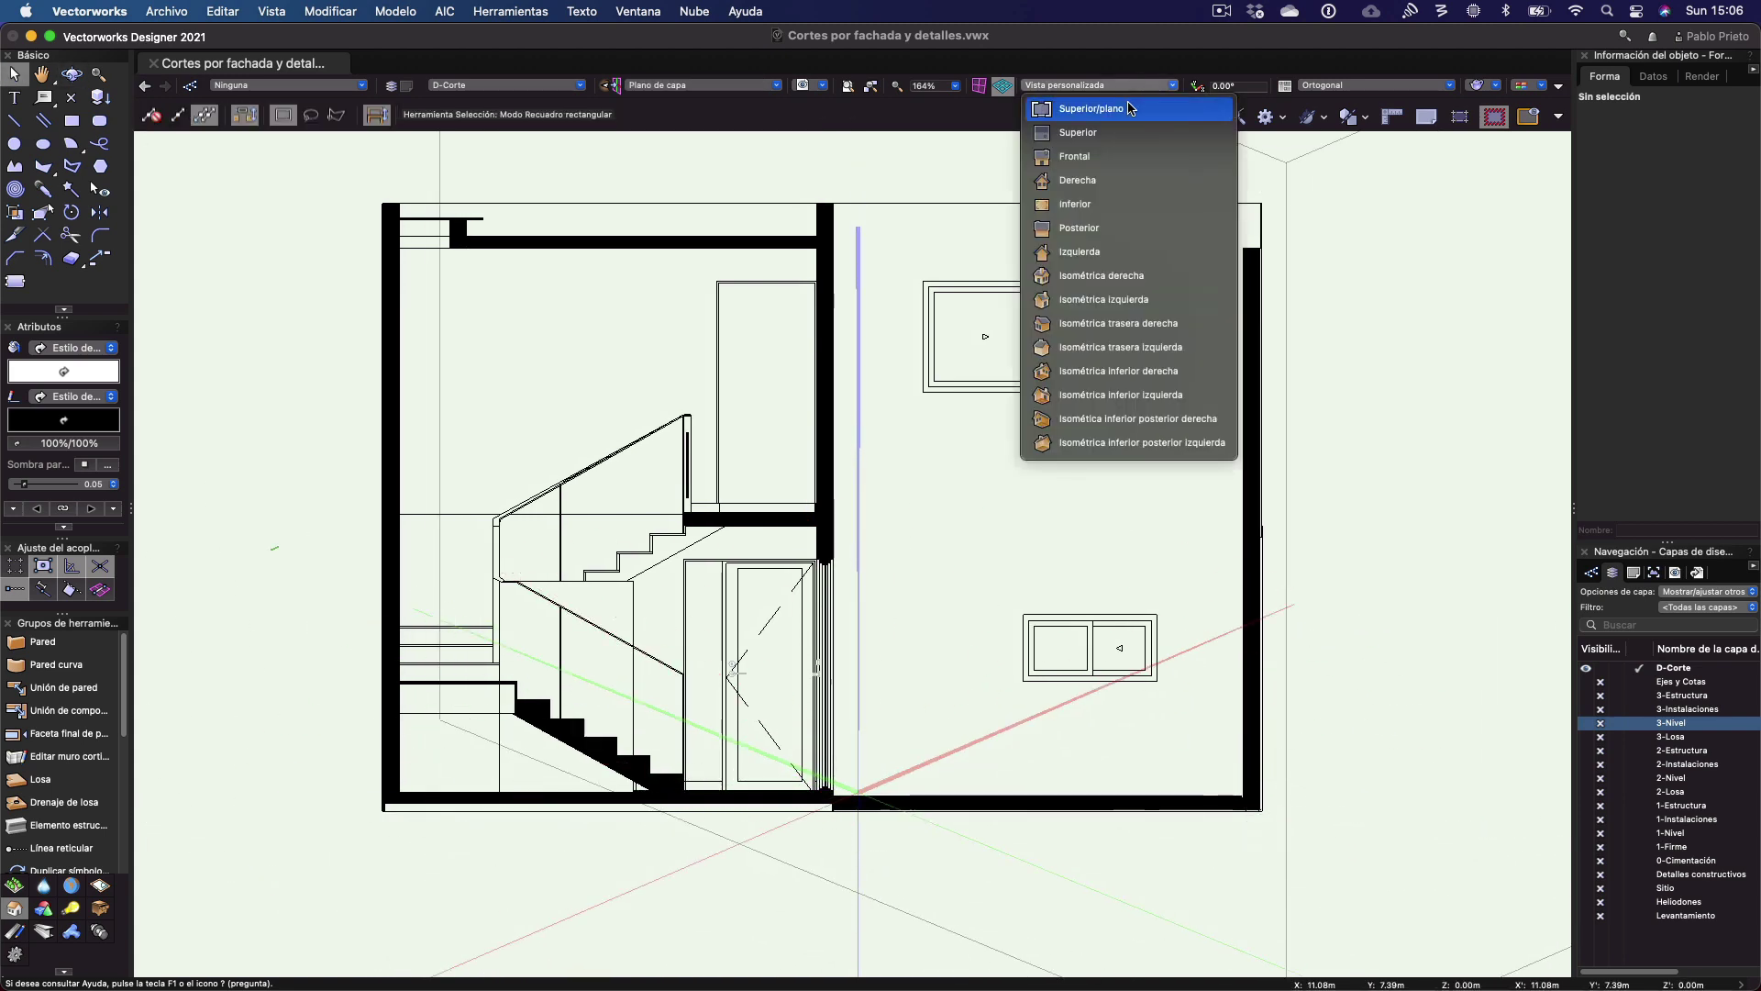
pyautogui.click(1131, 108)
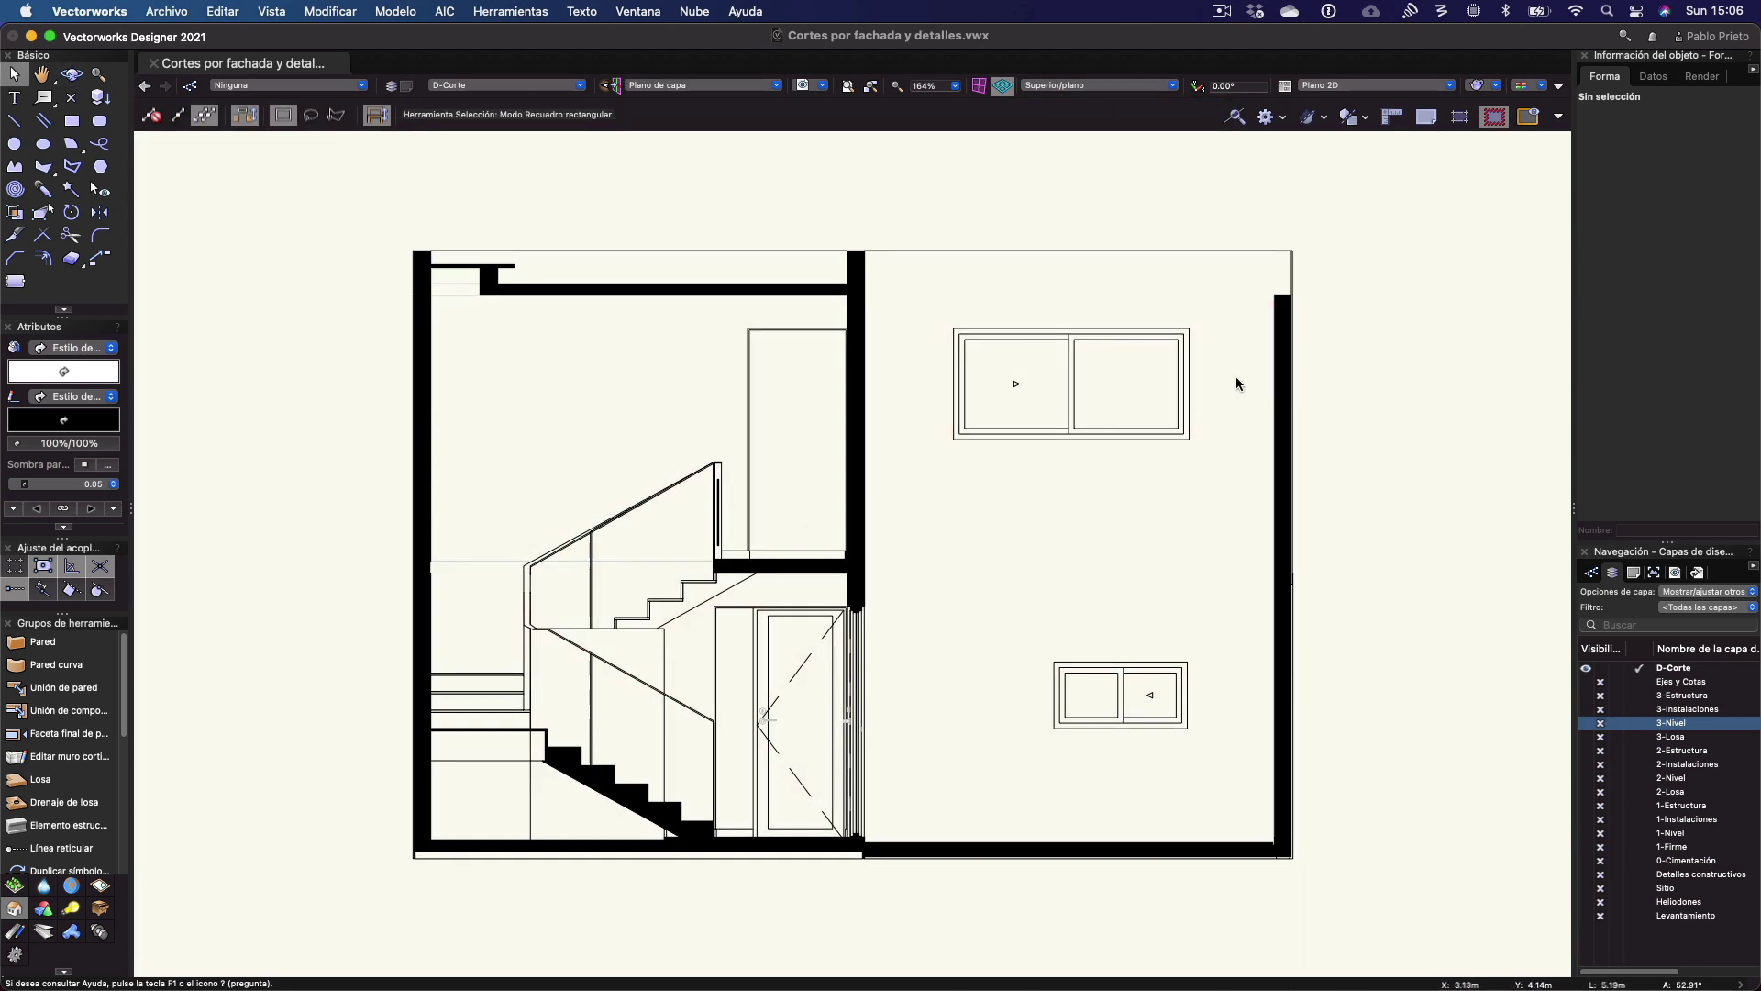
# Set the section viewport's advanced cut-plane attributes to separate cross sections (Separar secciones transversales) that use the original object attributes
pyautogui.click(1278, 382)
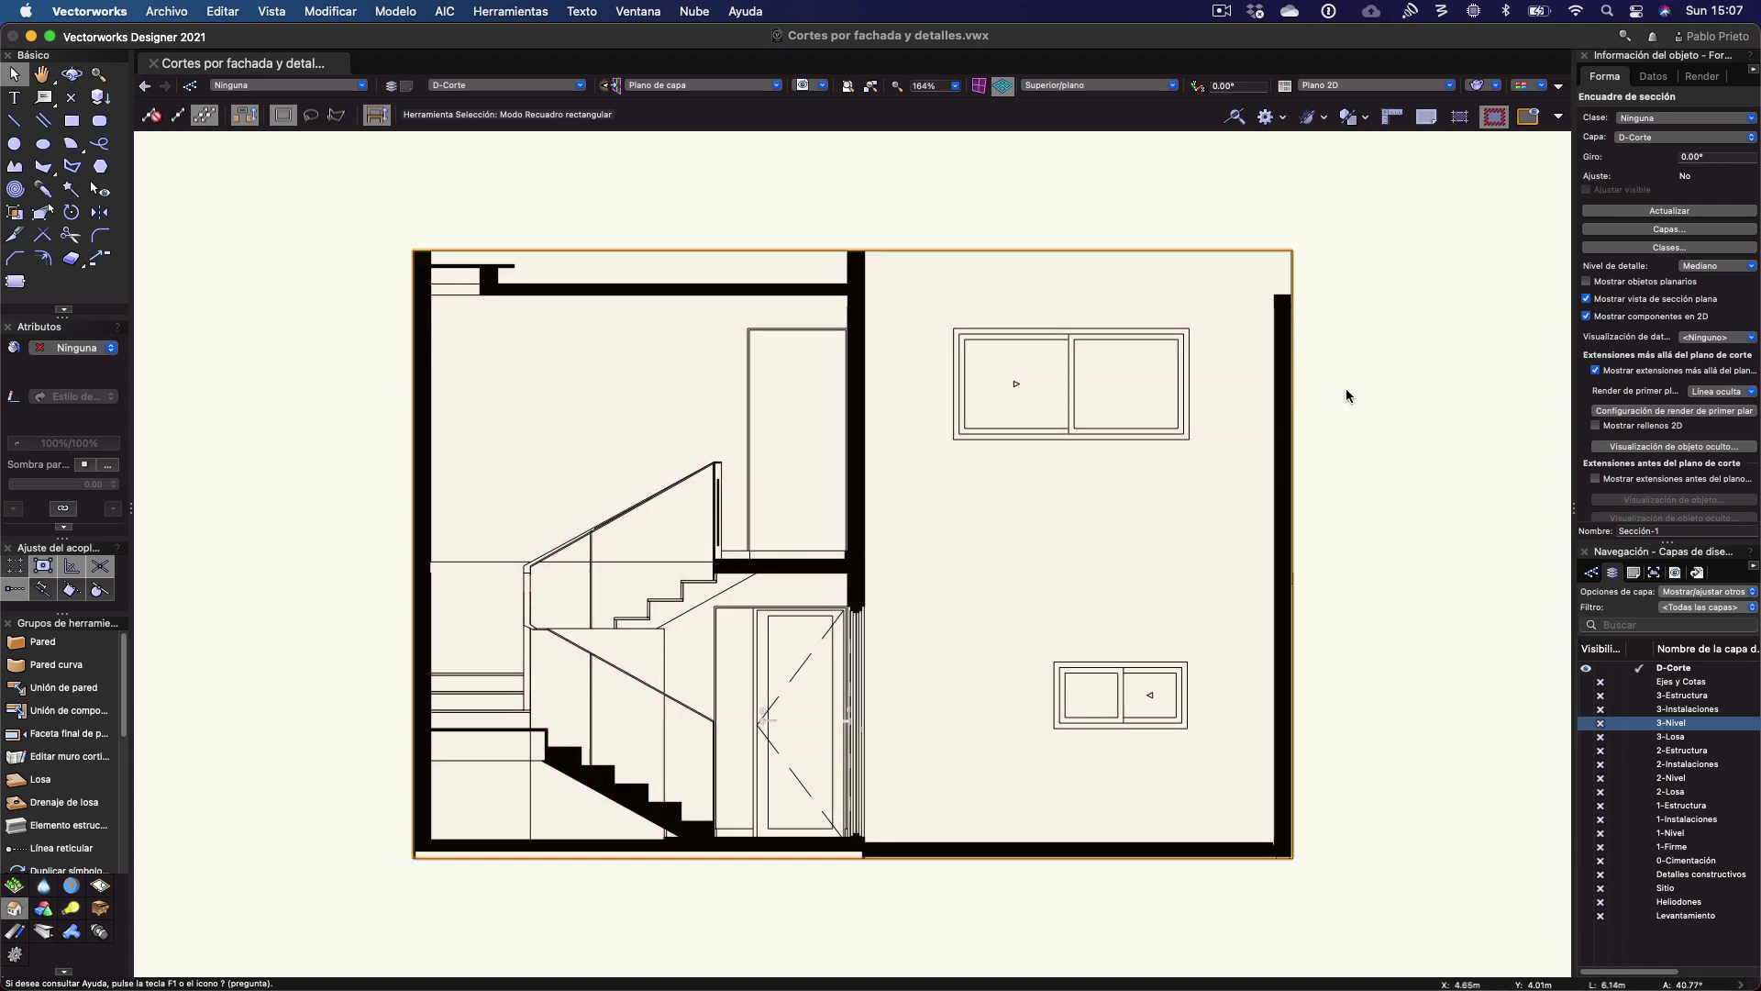
pyautogui.scroll(2, 1510, 279)
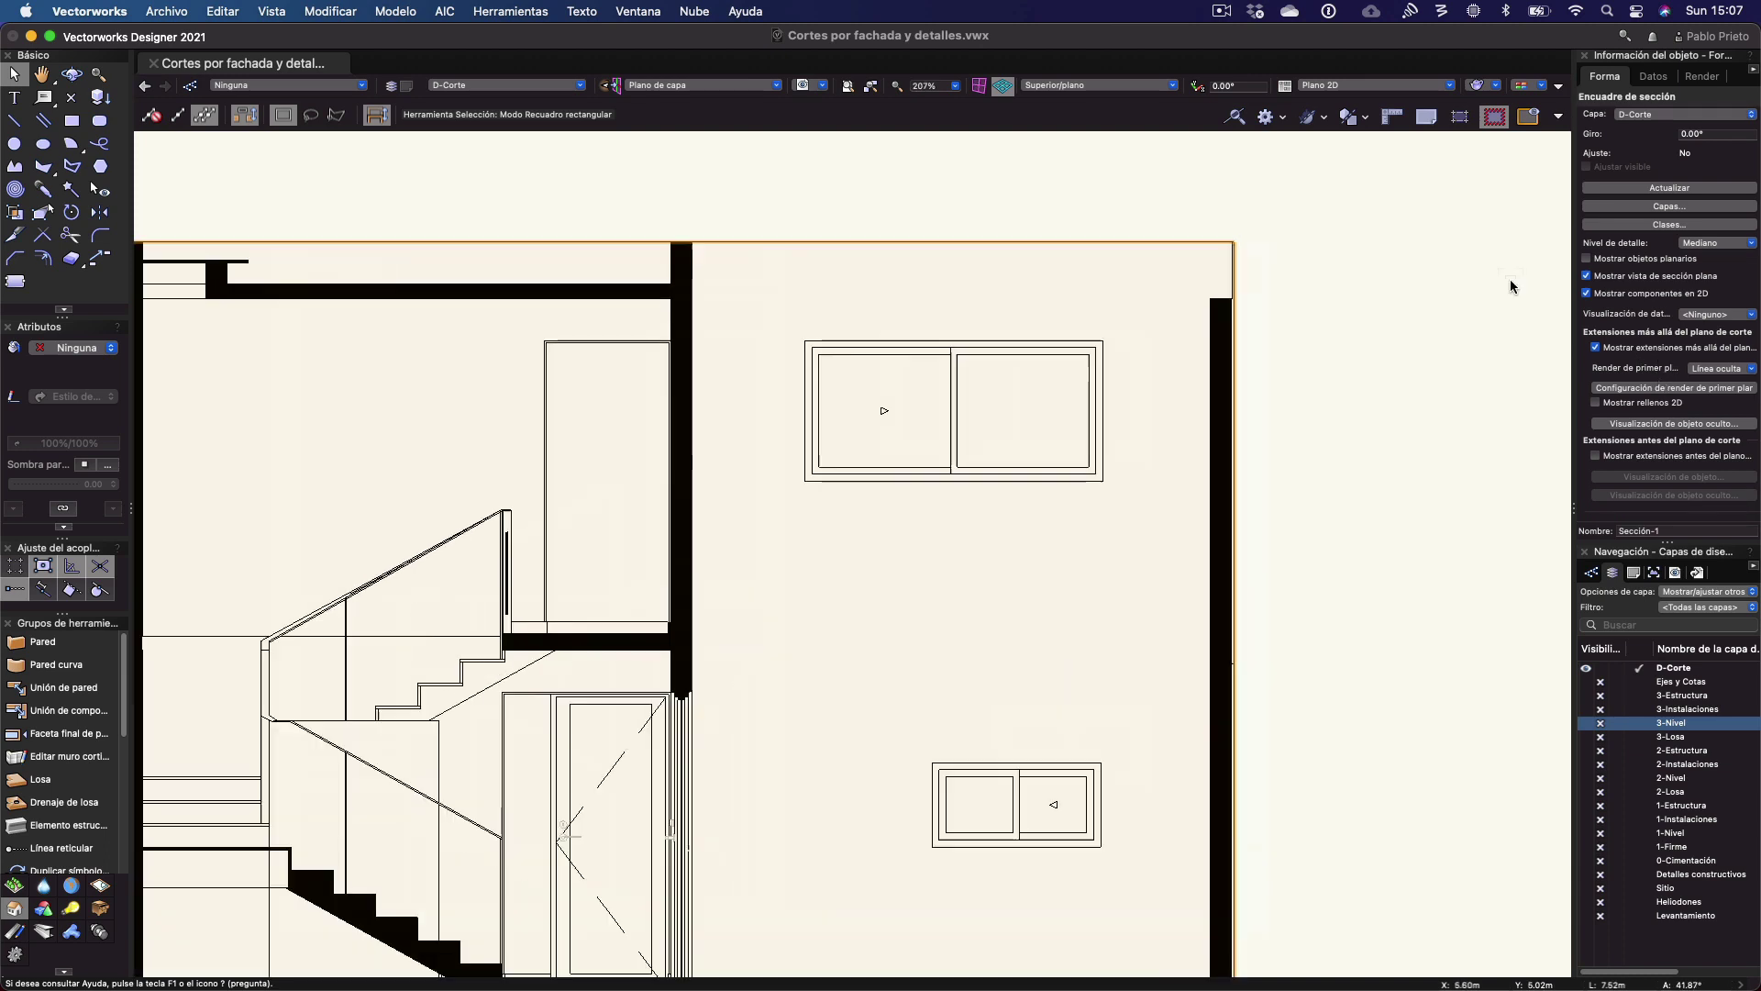
pyautogui.press('super+6')
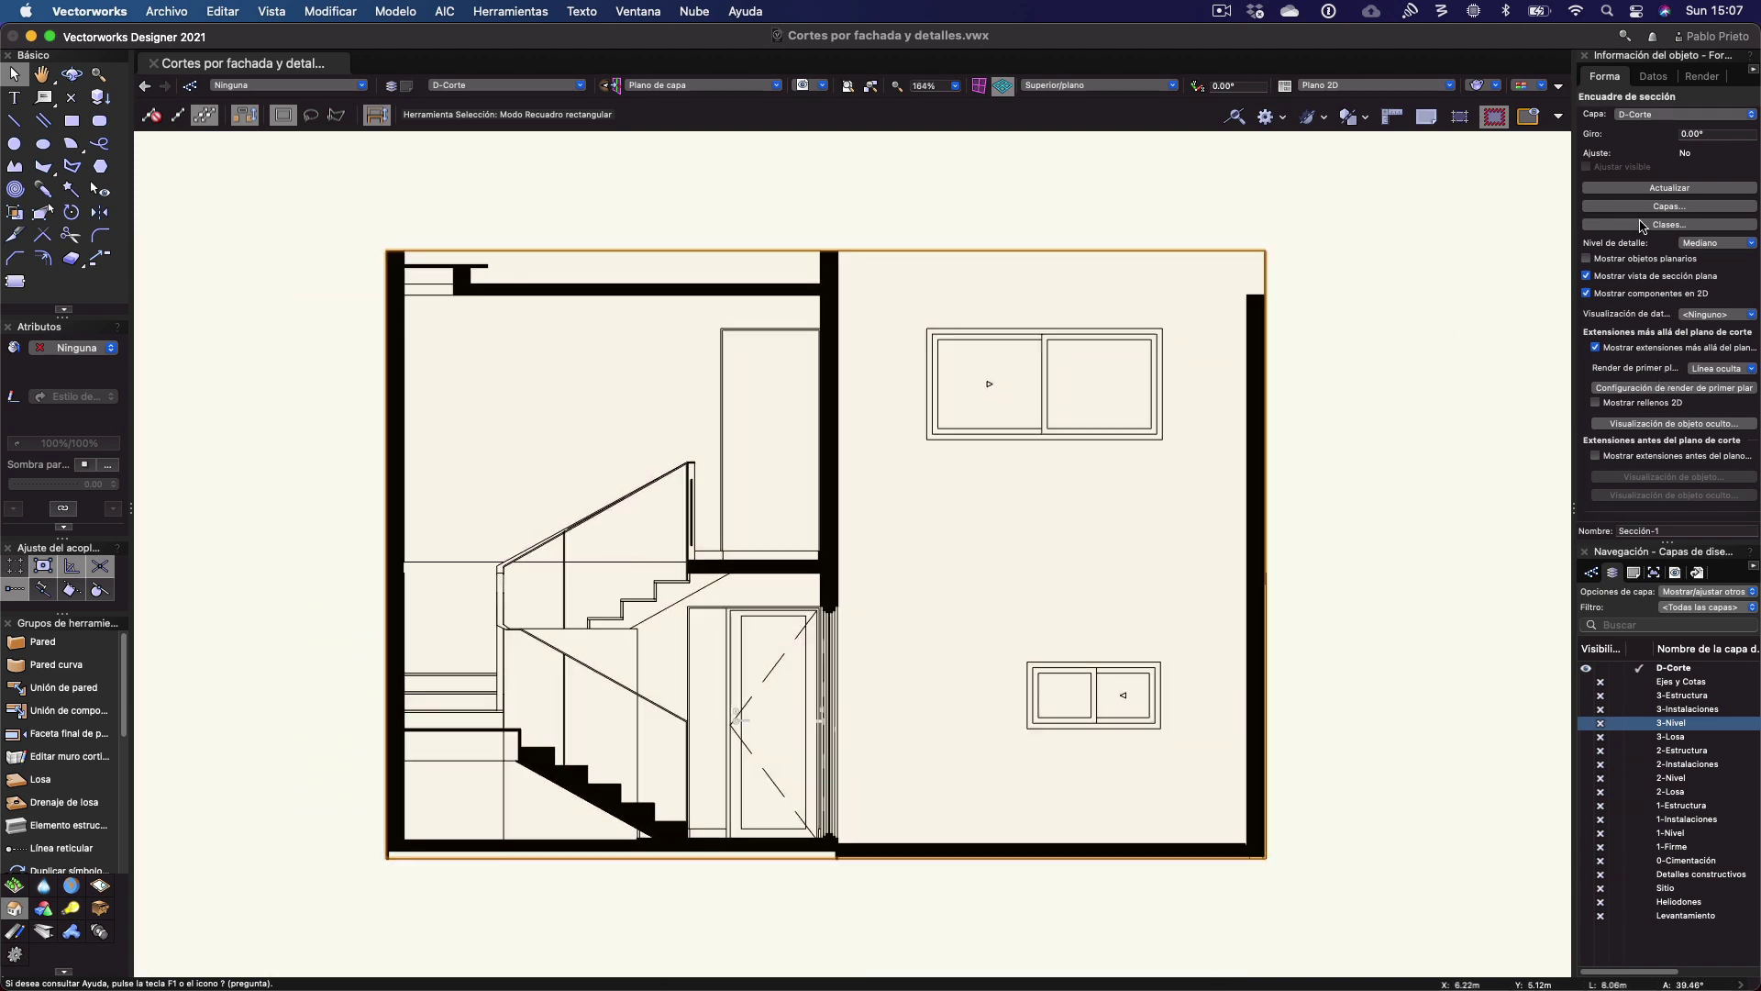
pyautogui.scroll(-3, 1648, 216)
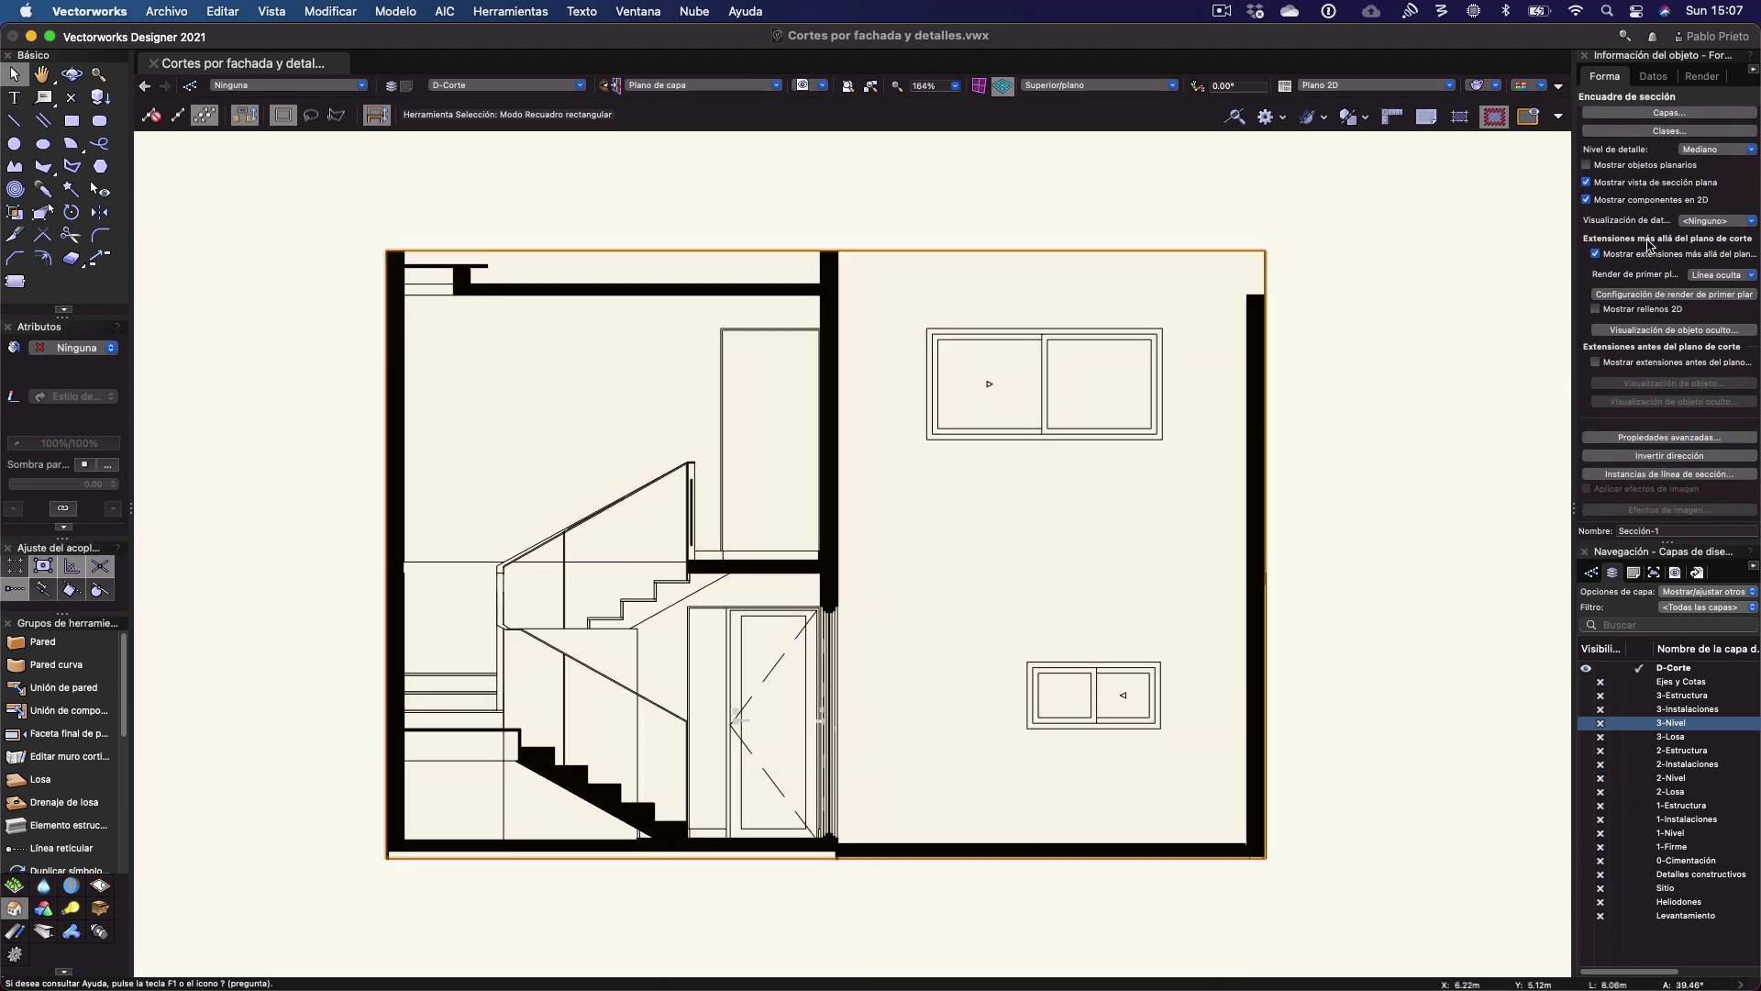
pyautogui.click(1651, 438)
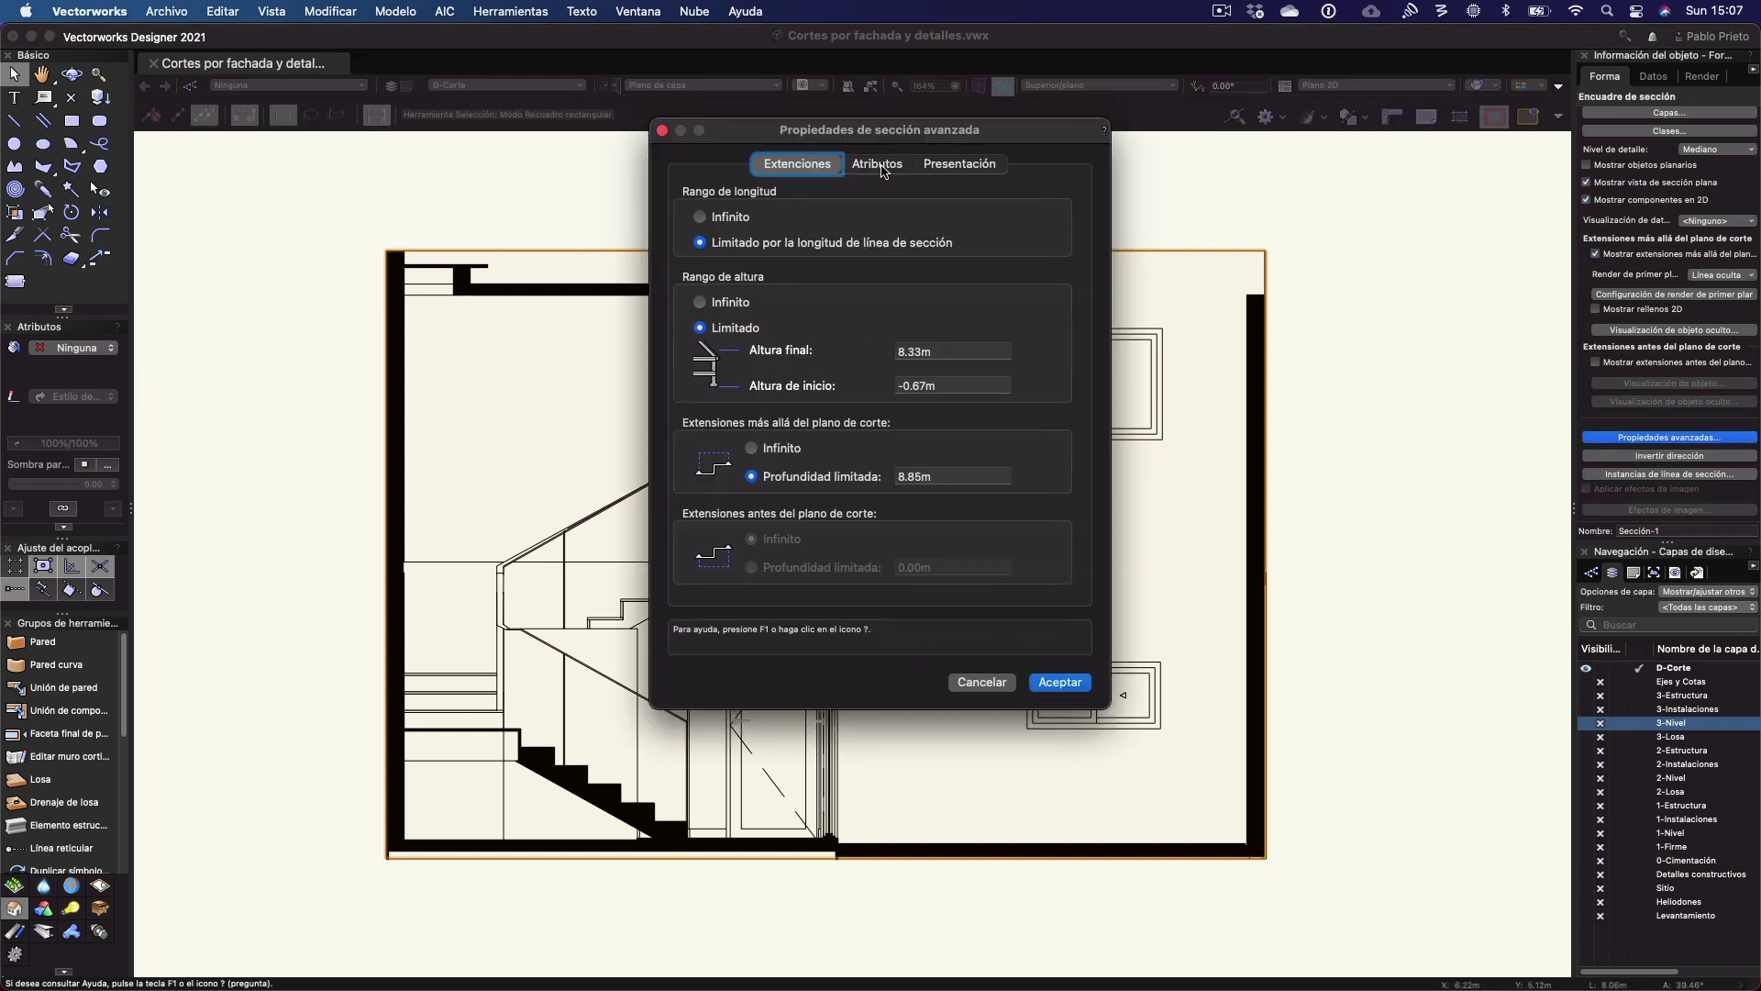
pyautogui.click(879, 165)
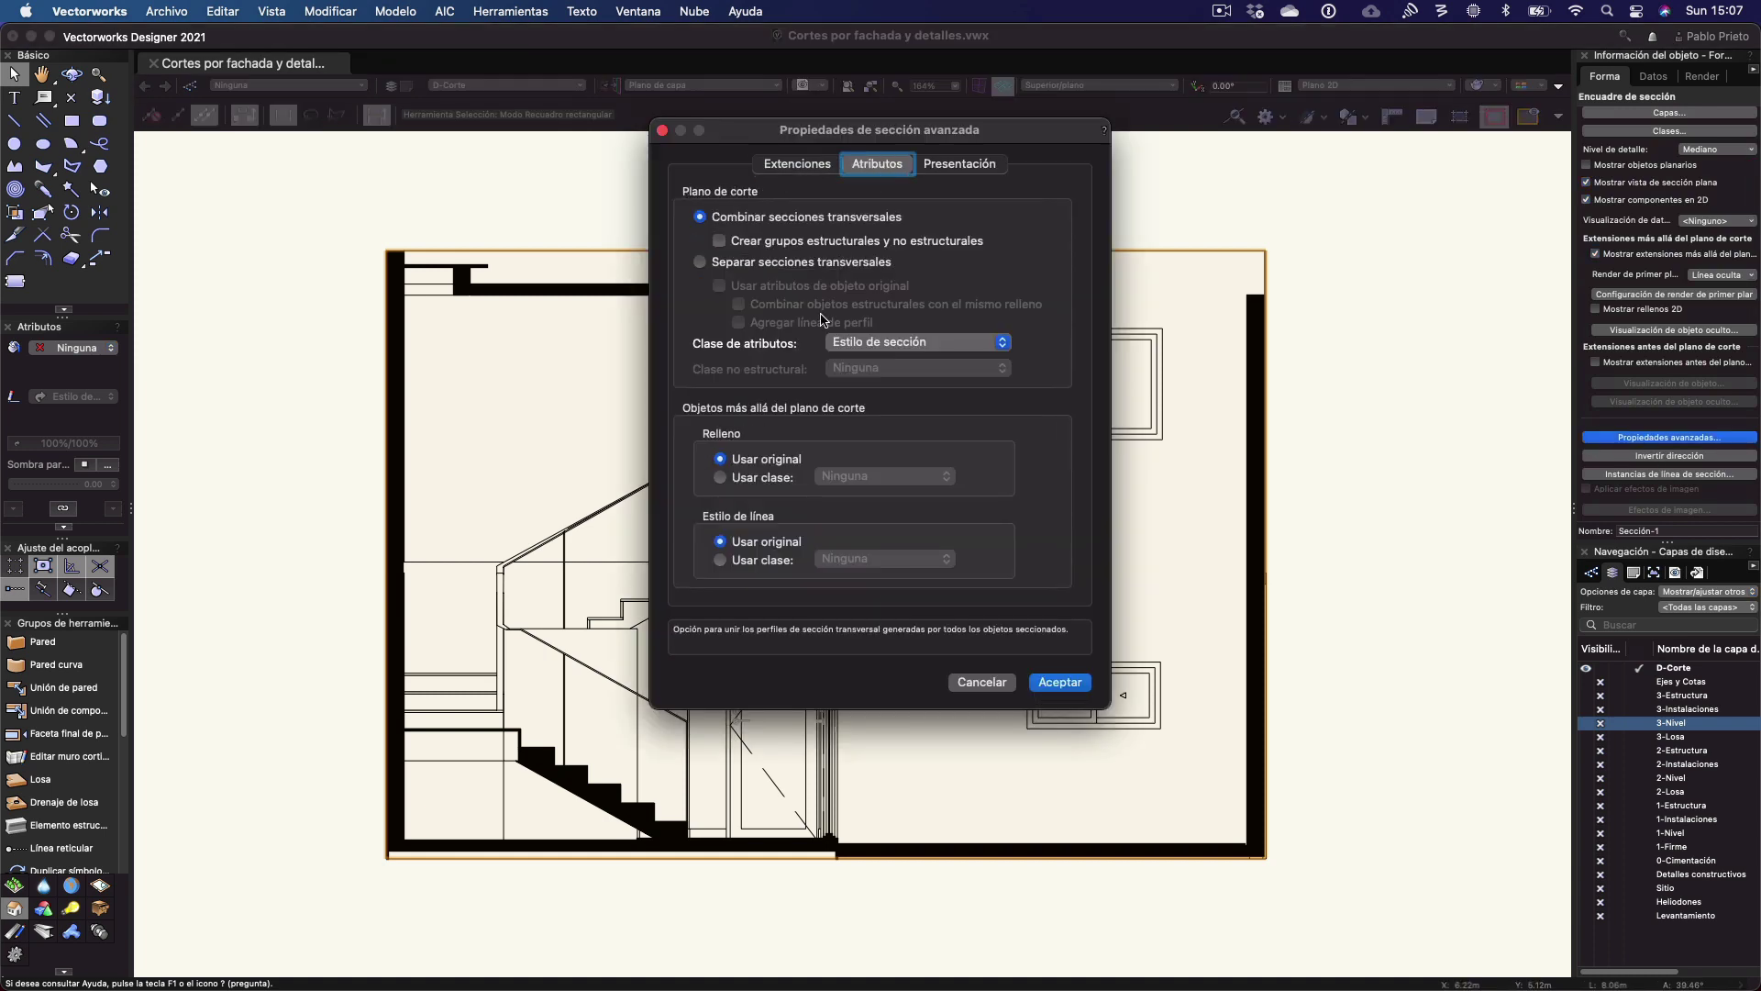
pyautogui.click(701, 263)
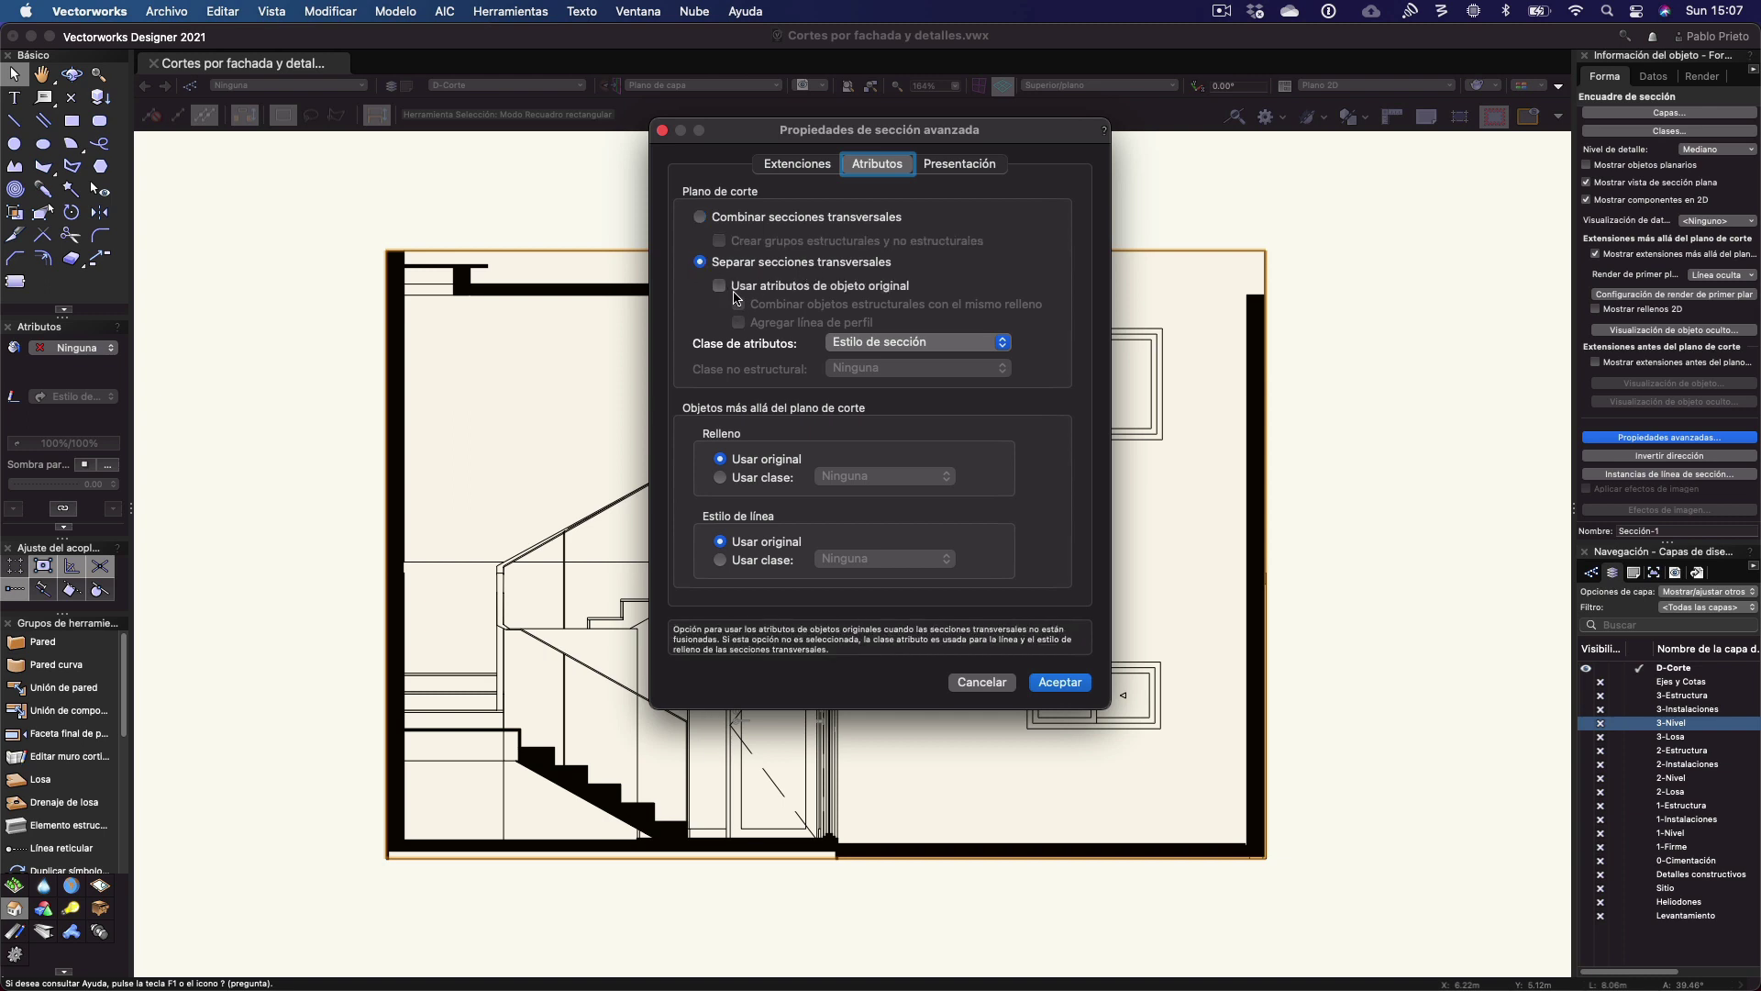
pyautogui.click(720, 286)
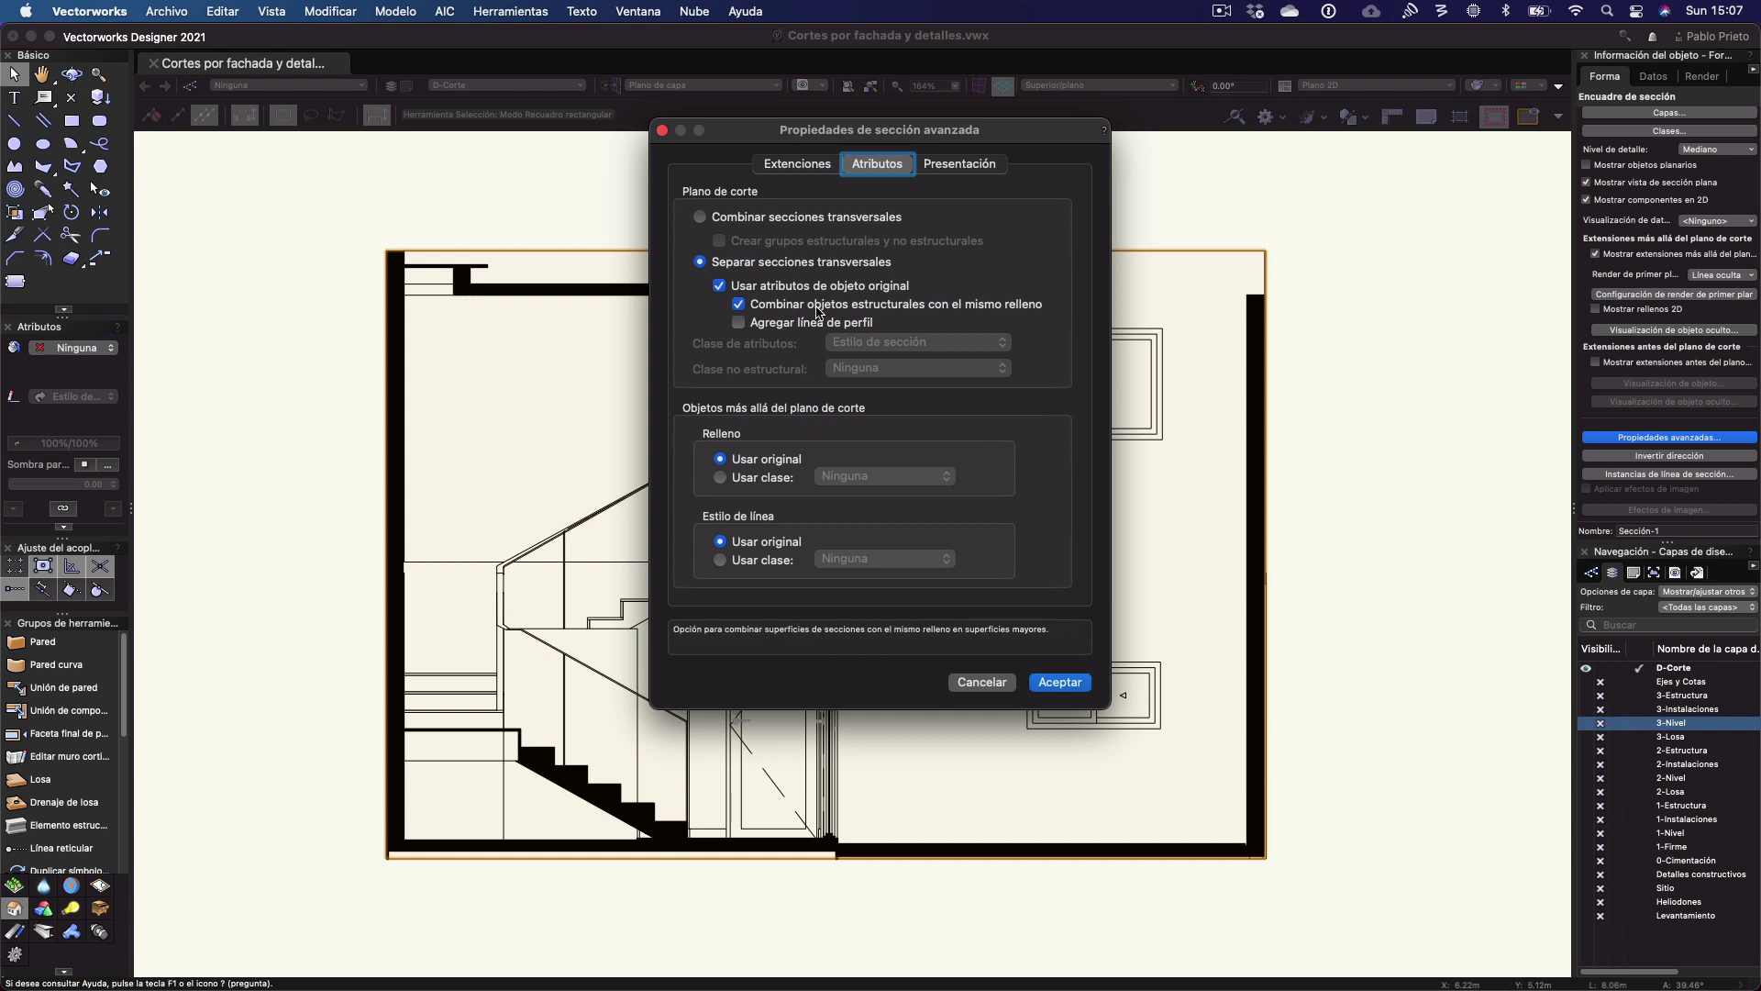
pyautogui.click(1062, 687)
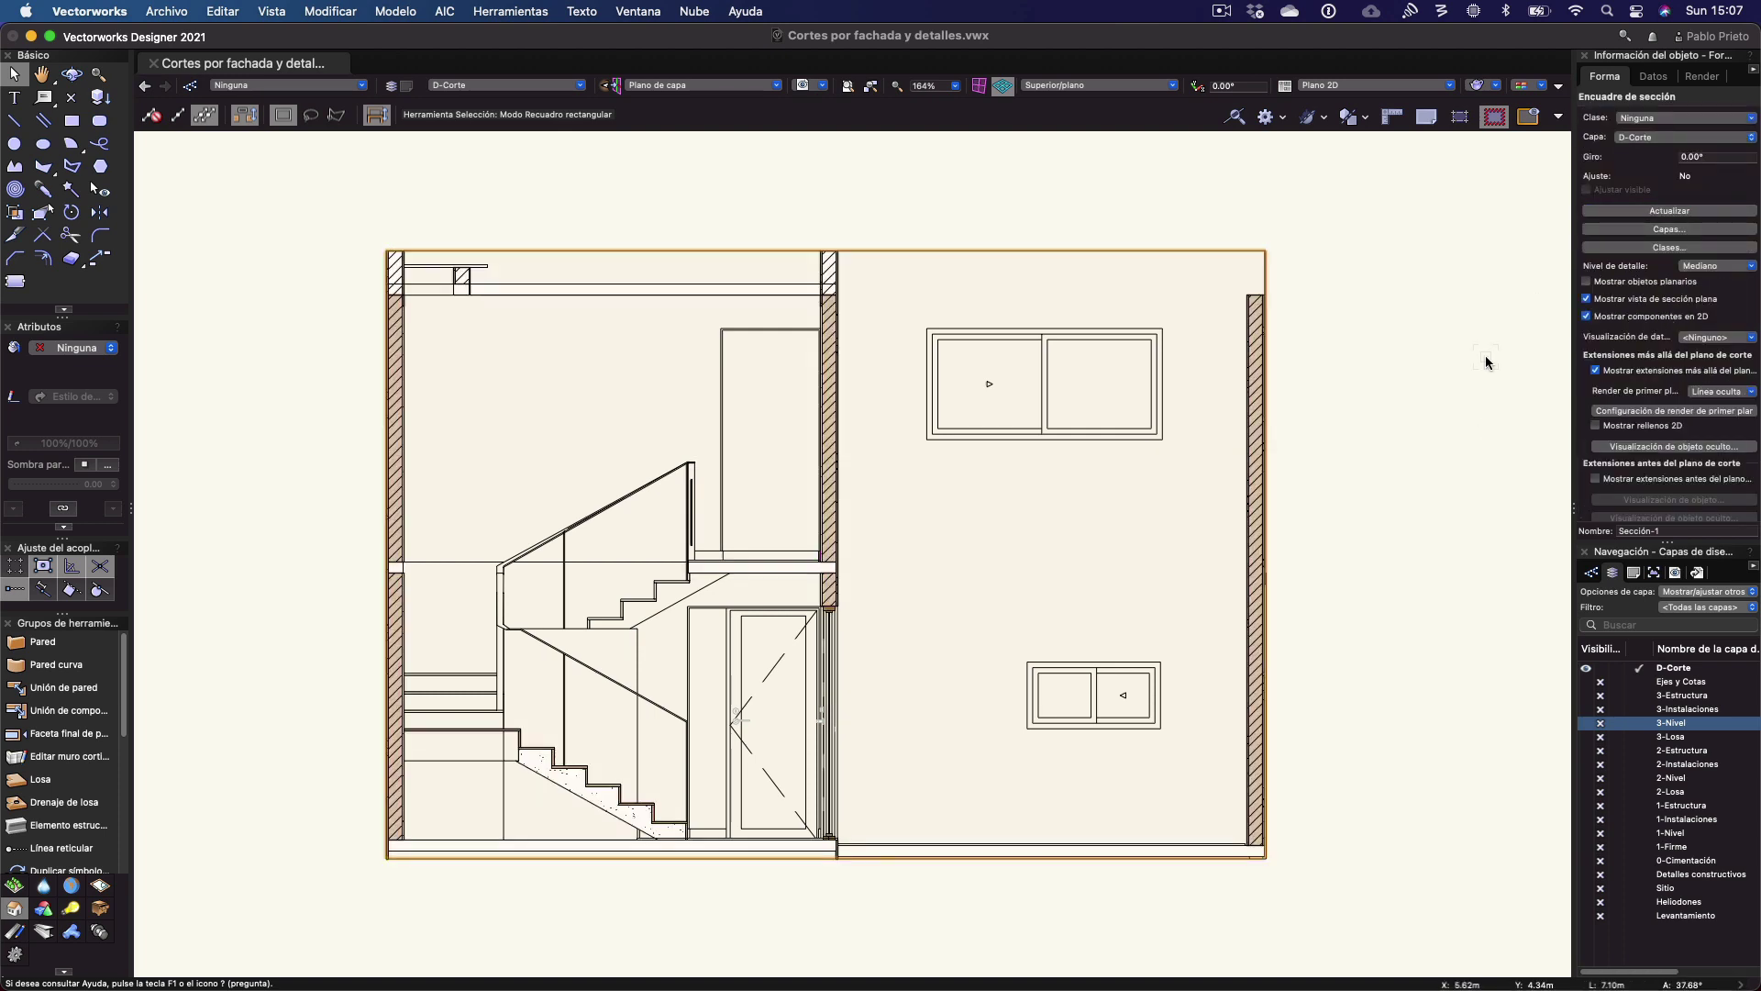
pyautogui.click(1296, 567)
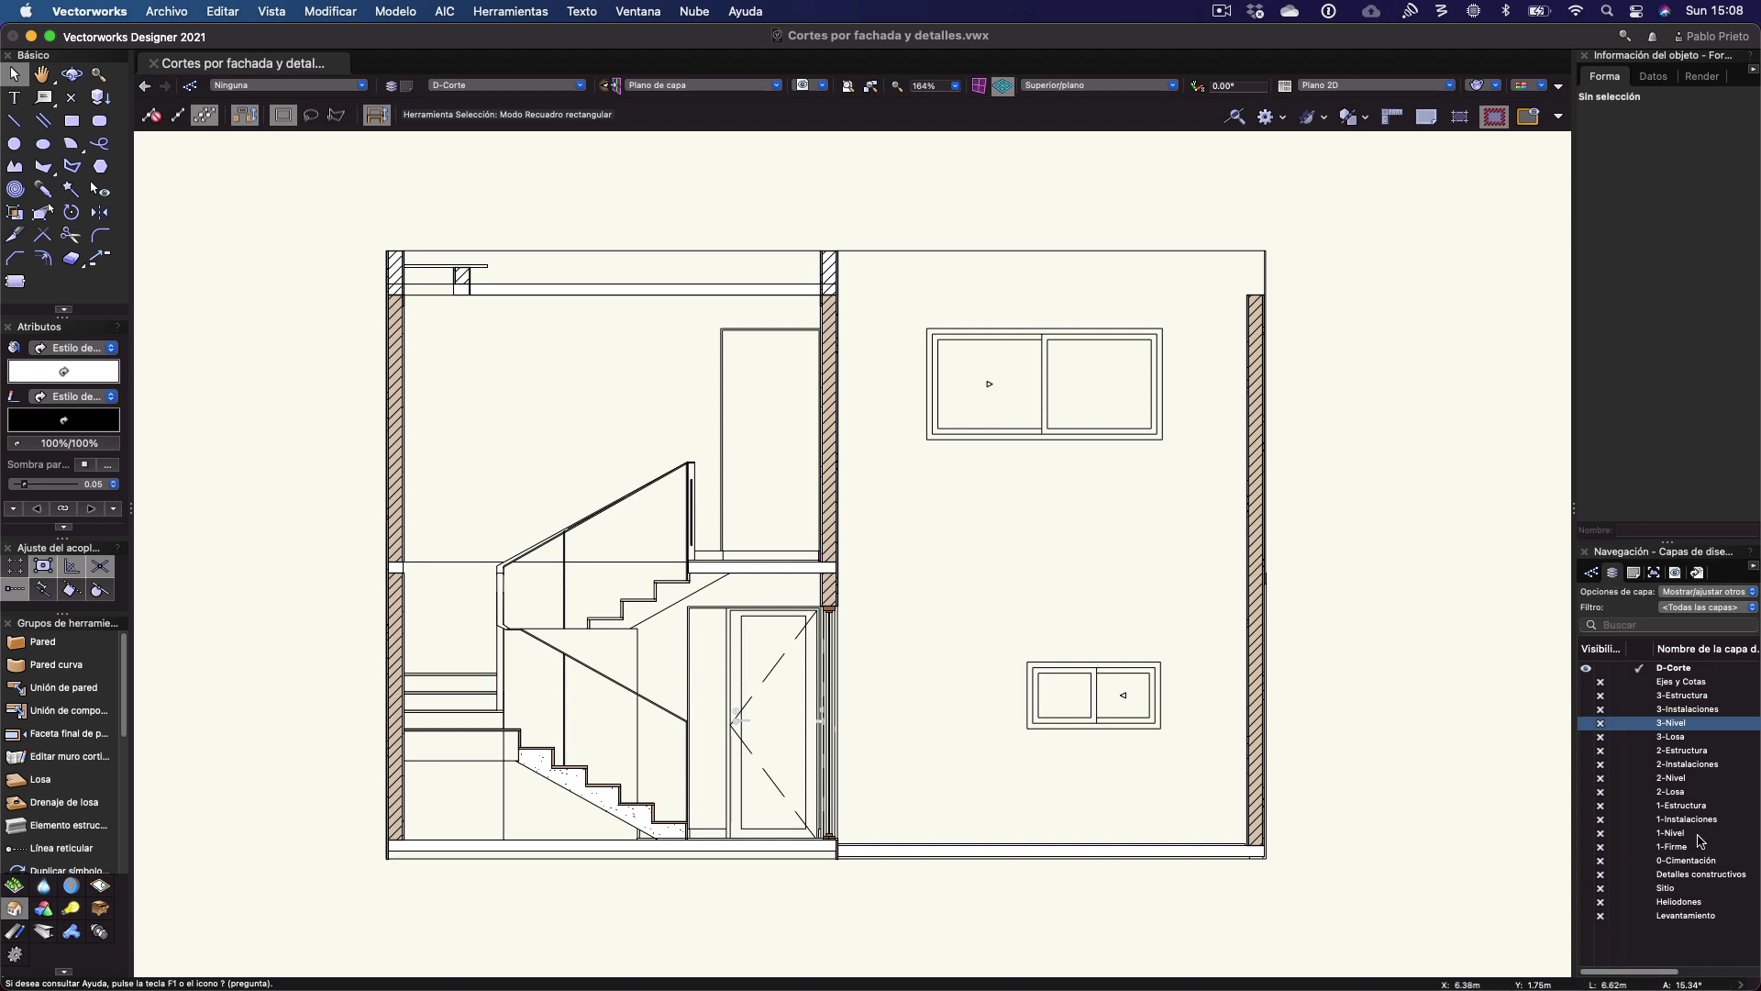
# Create a new design layer named D-Geometría, with its properties opened for editing after creation
pyautogui.rightClick(1663, 939)
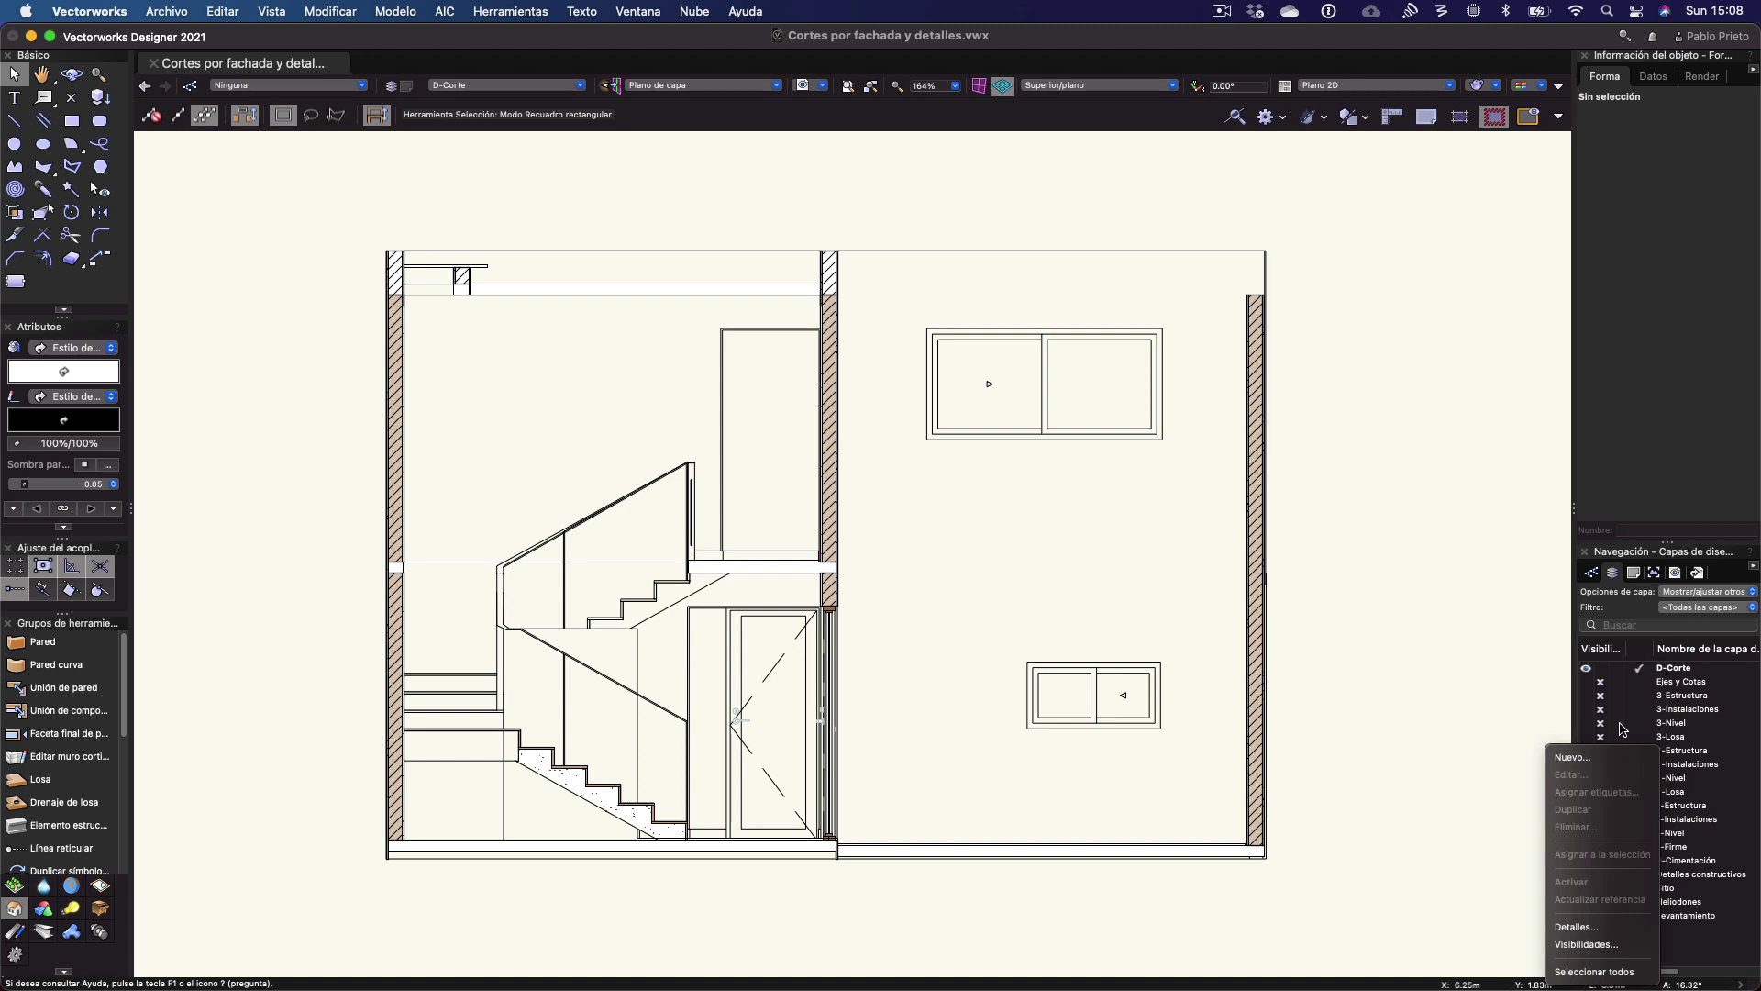
pyautogui.click(1563, 758)
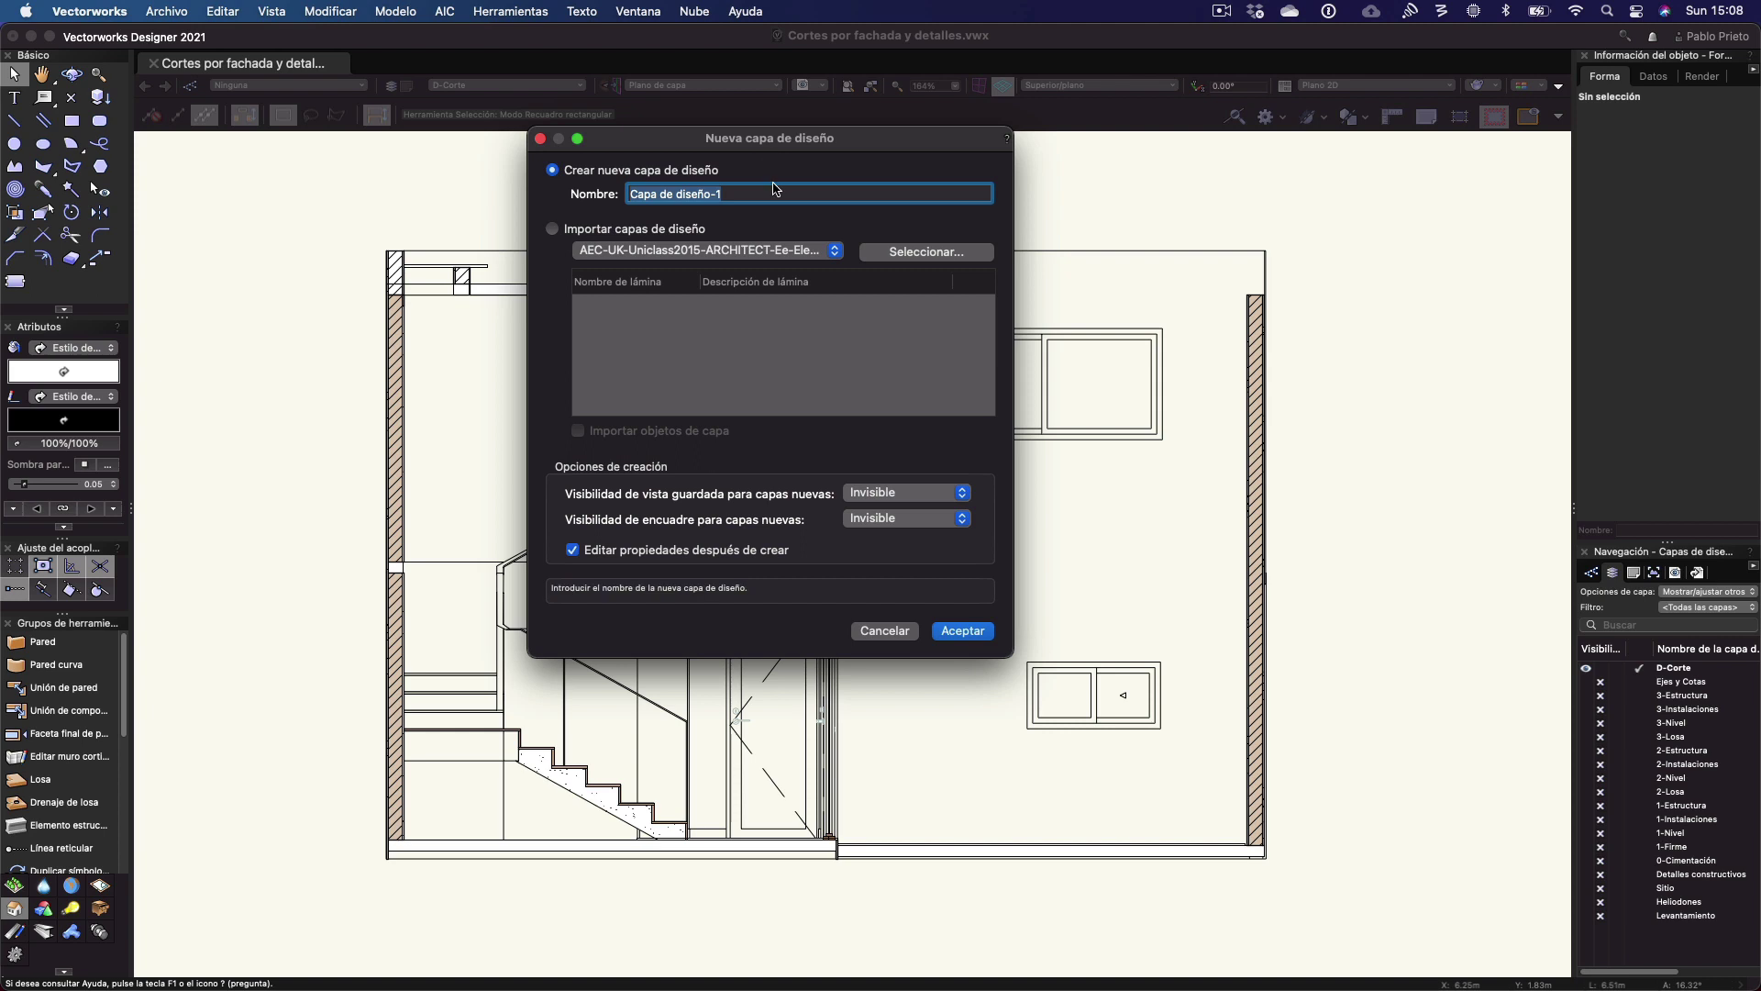
pyautogui.write('D-Geometría')
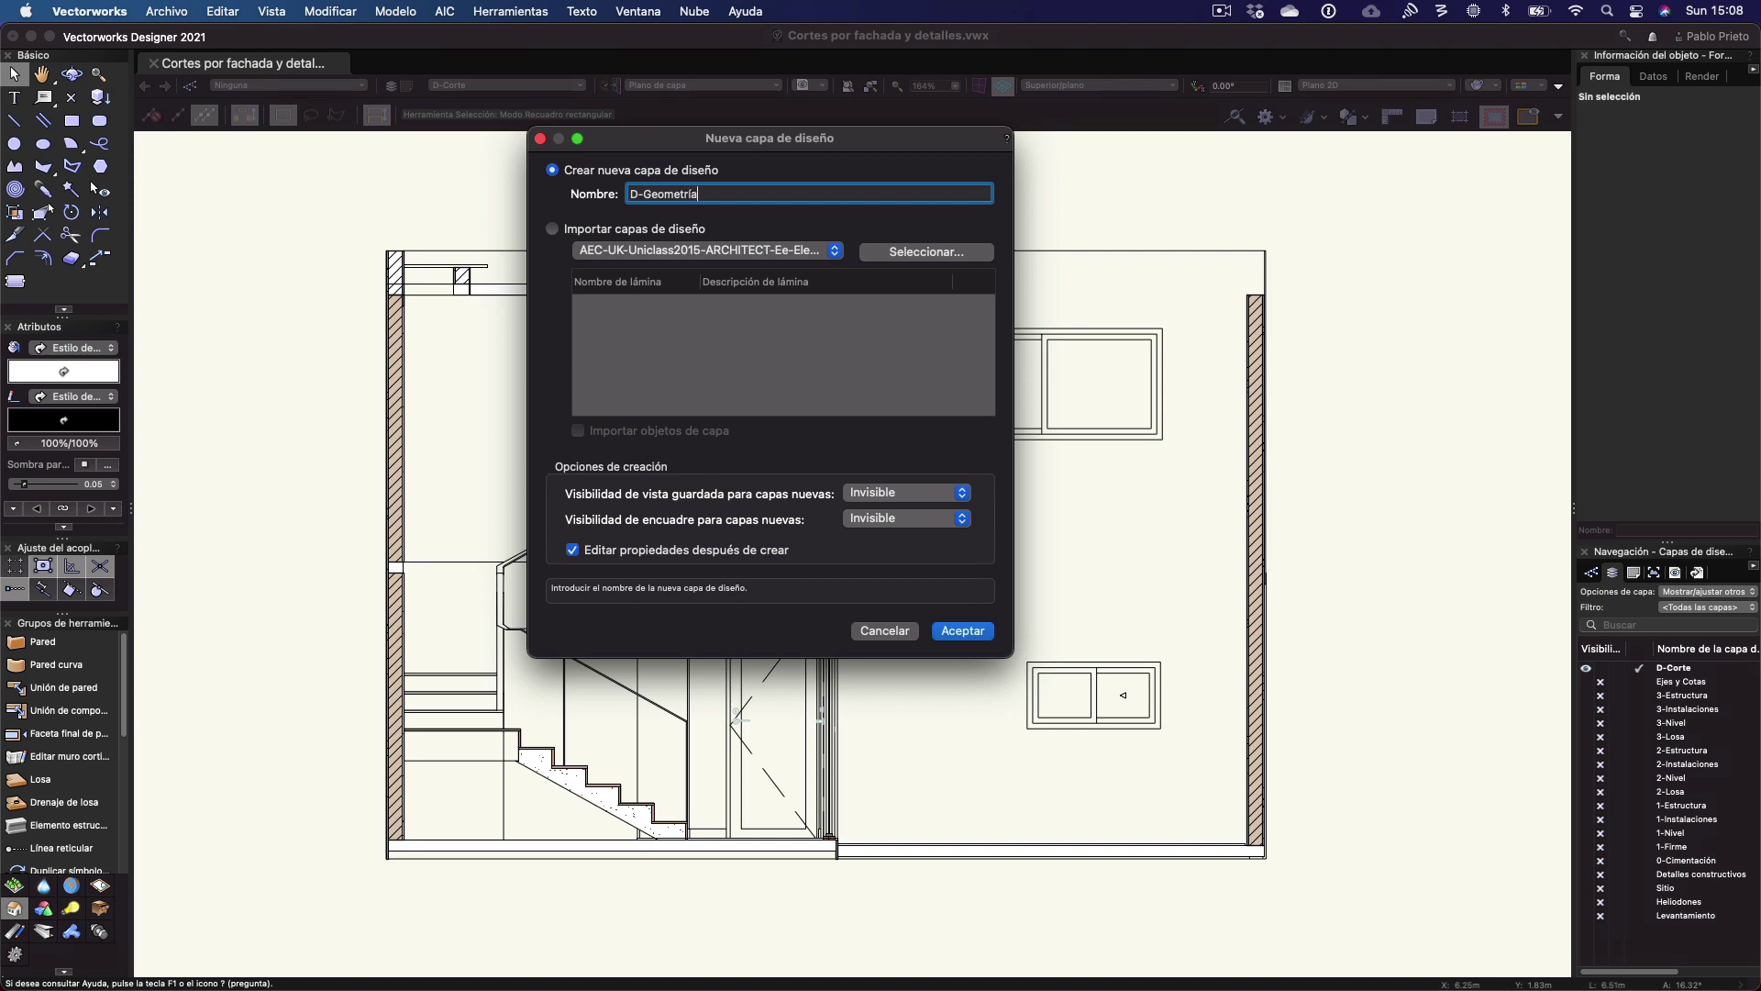
pyautogui.click(962, 630)
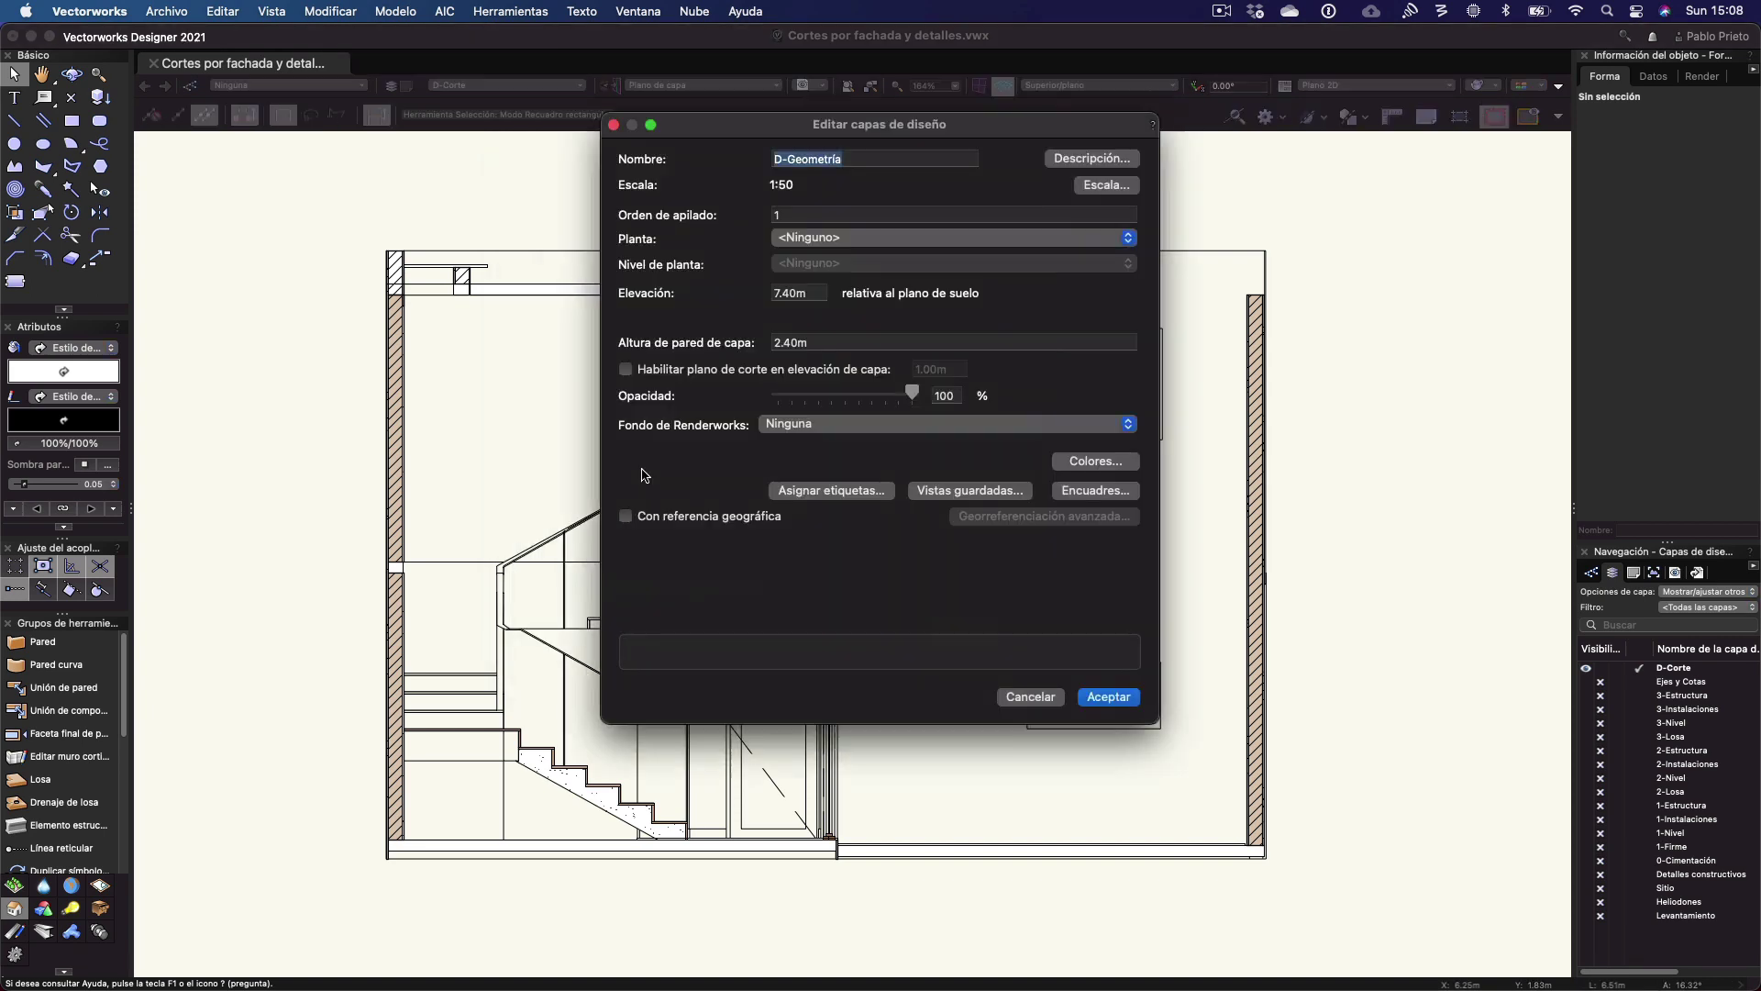
# Set the D-Geometría layer's elevation and layer wall height to 0
pyautogui.doubleClick(794, 292)
pyautogui.write('0')
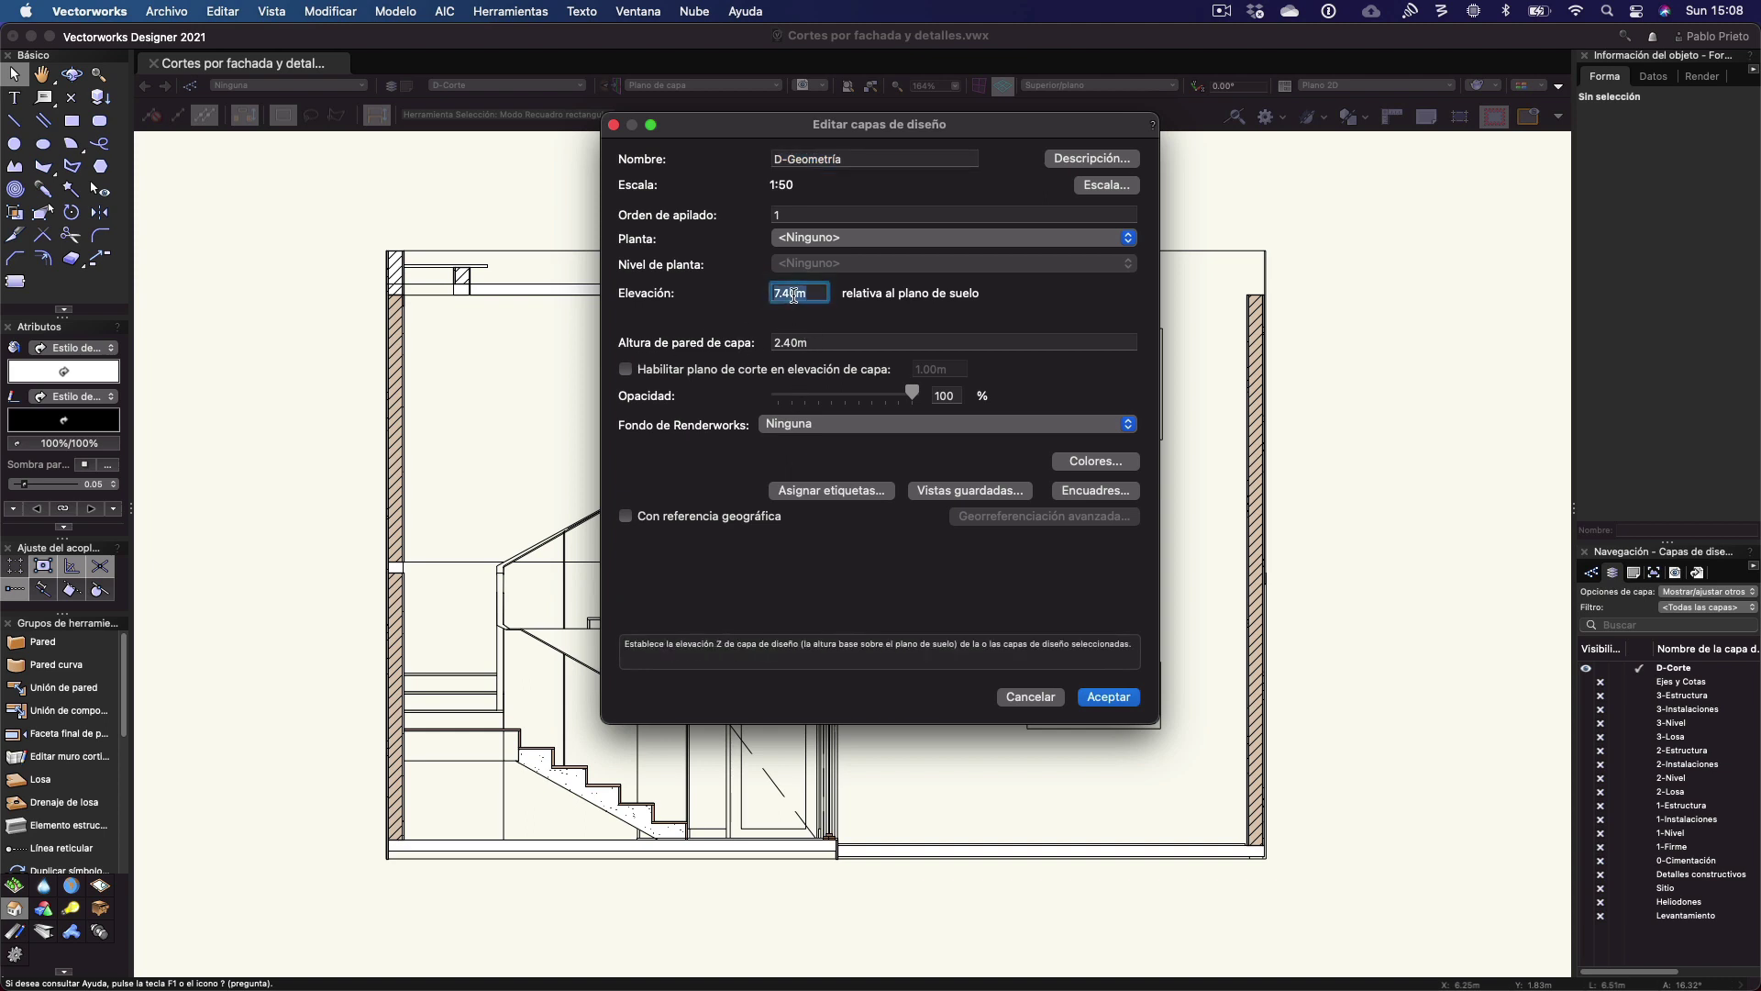
pyautogui.press('Tab')
pyautogui.write('0')
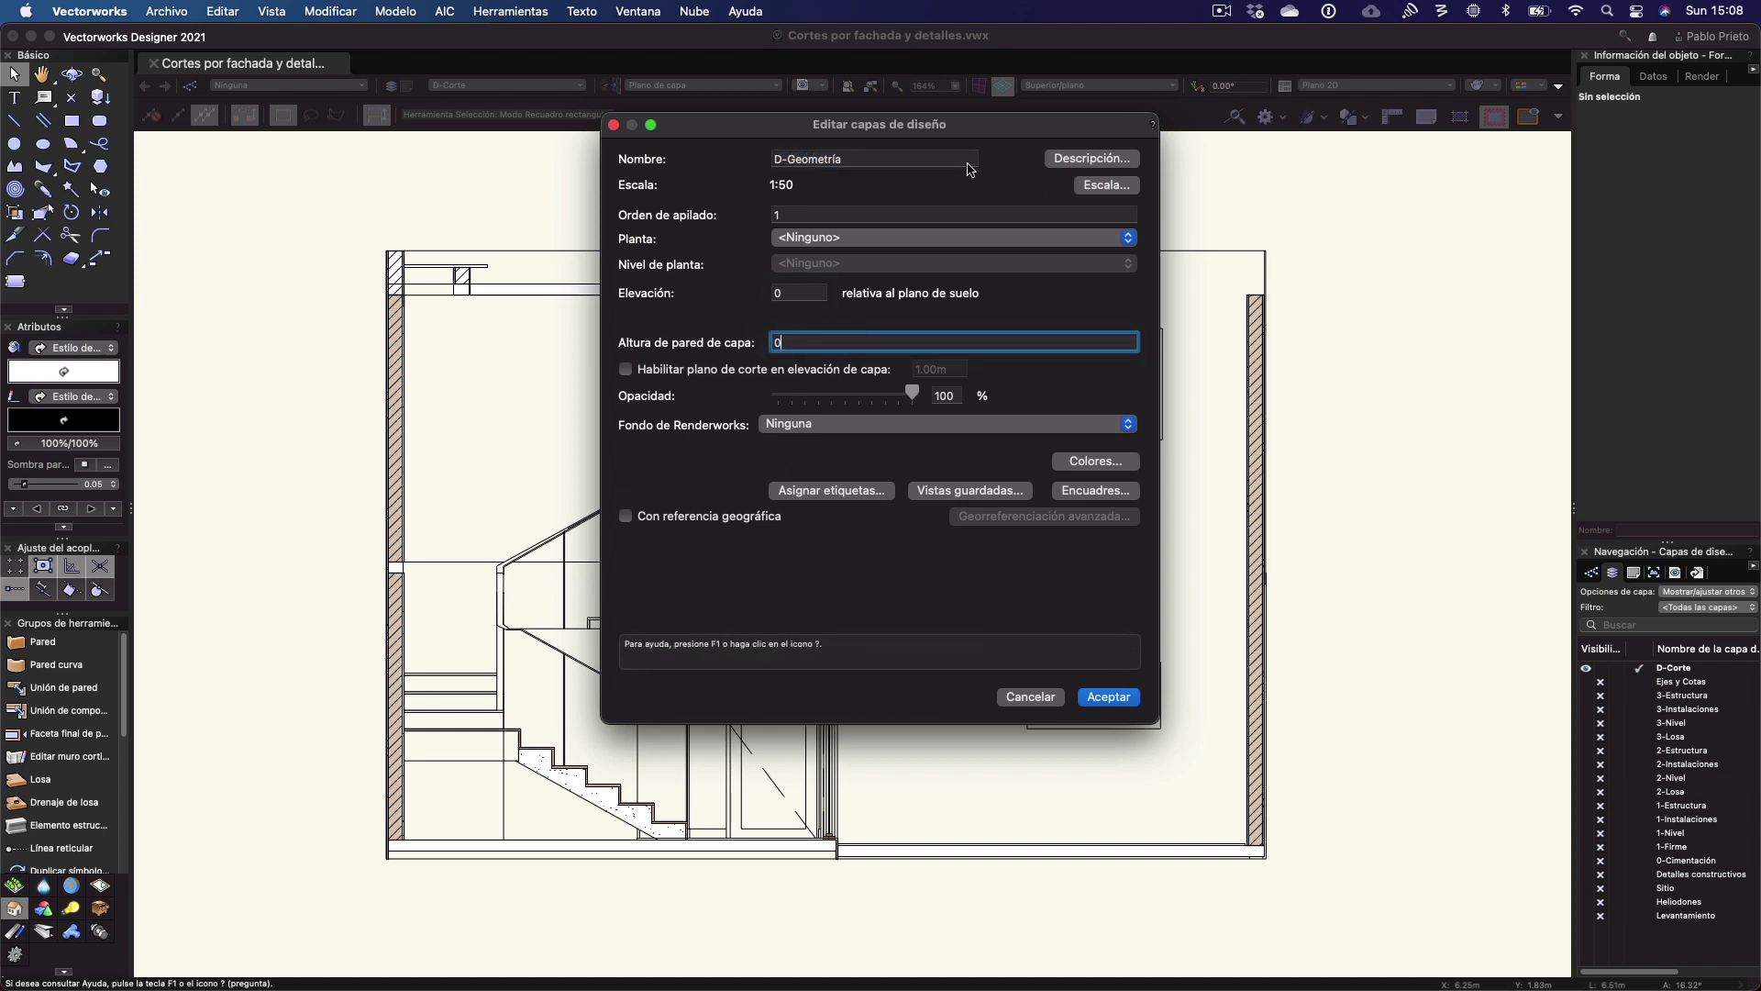
pyautogui.click(1113, 698)
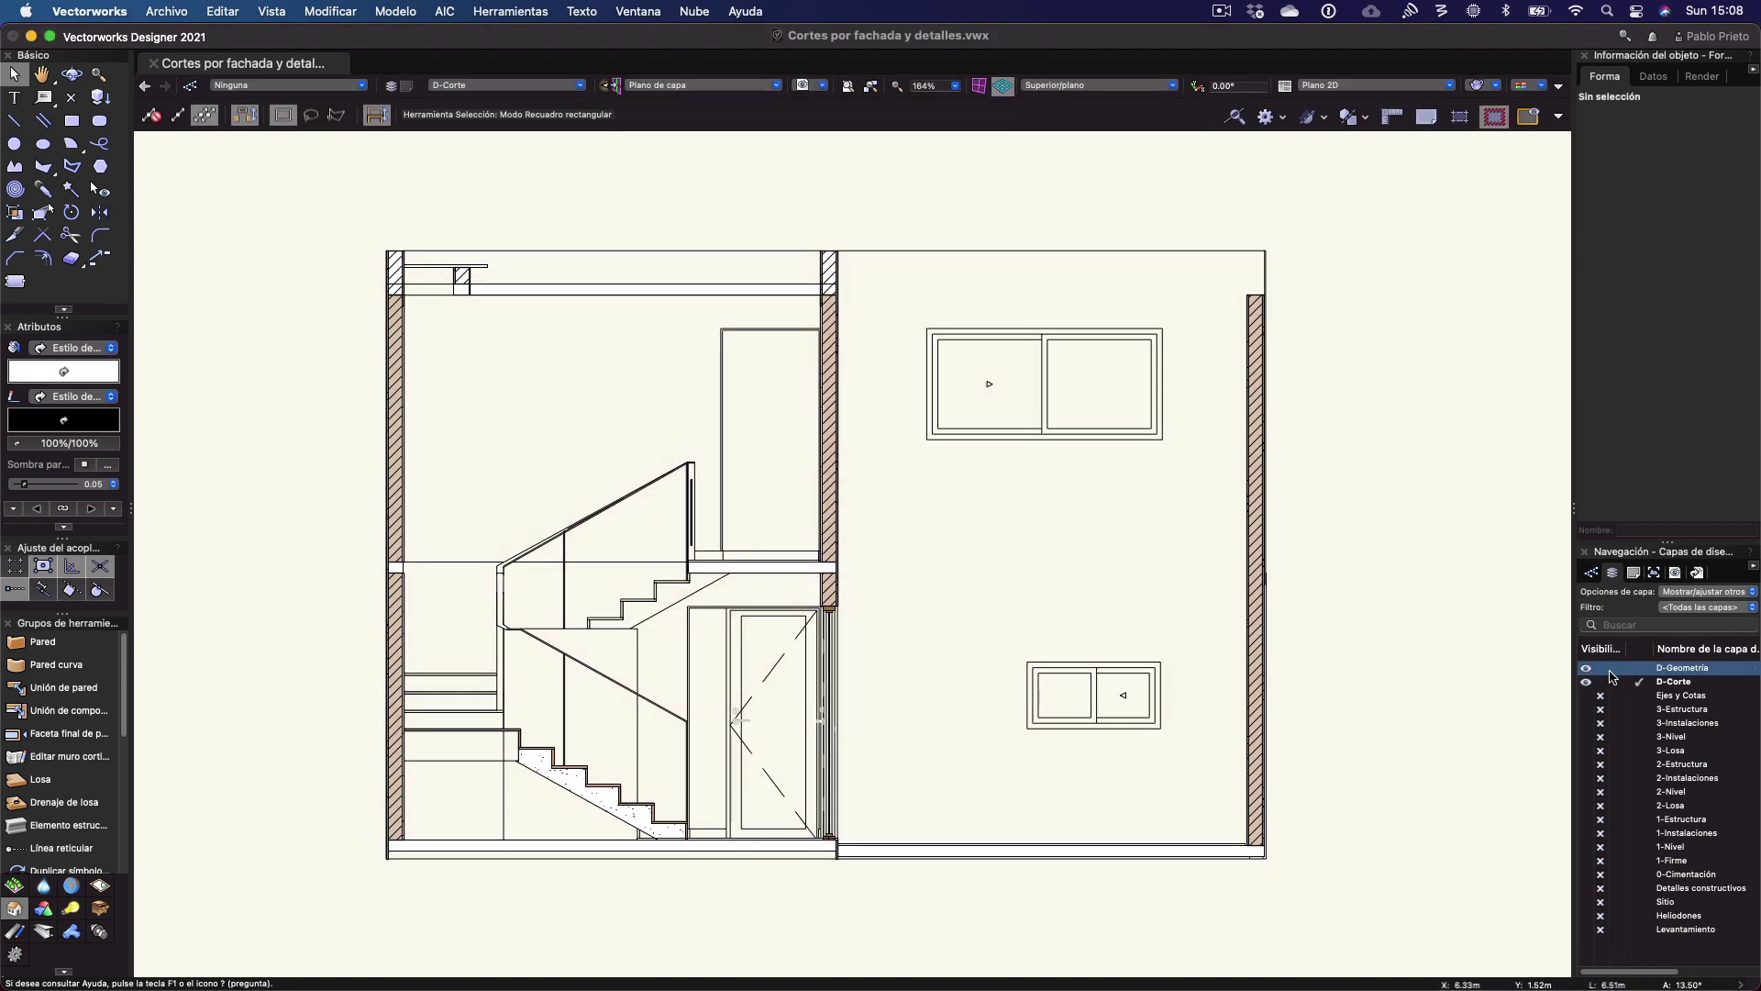
# Create a new design layer named D-Anotaciones, with its properties opened for editing after creation
pyautogui.rightClick(1674, 946)
pyautogui.click(1612, 766)
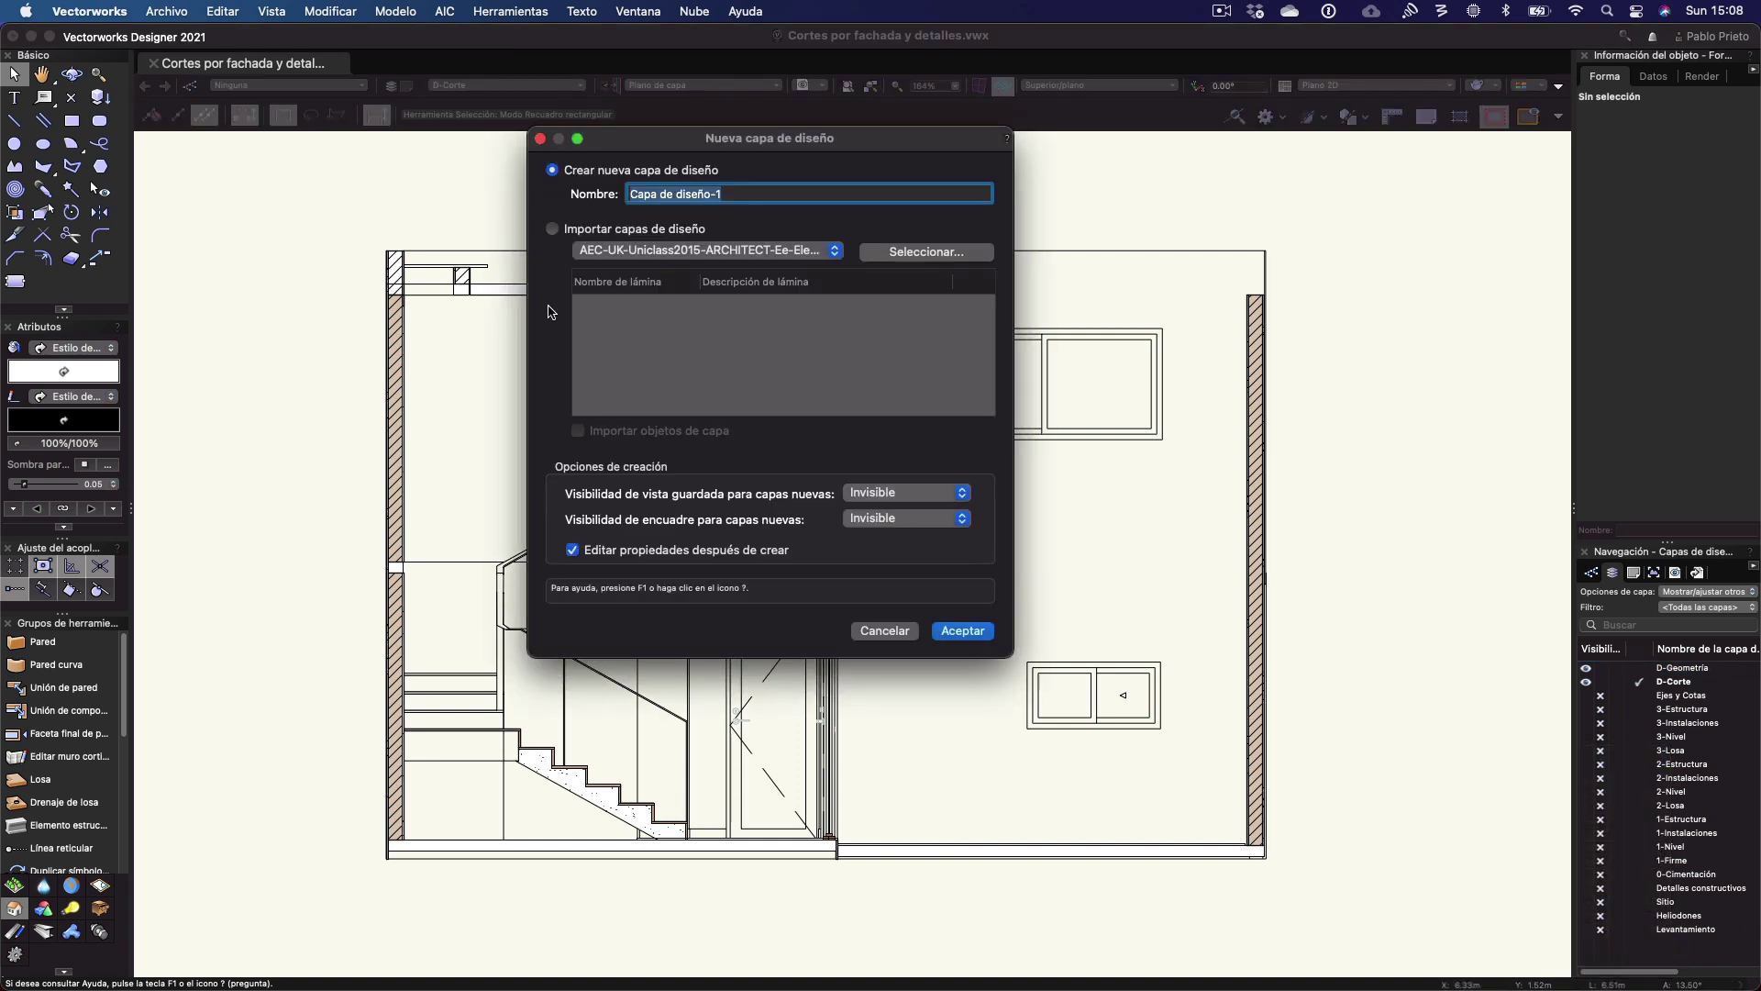
pyautogui.write('D-Anotaciones')
pyautogui.click(954, 631)
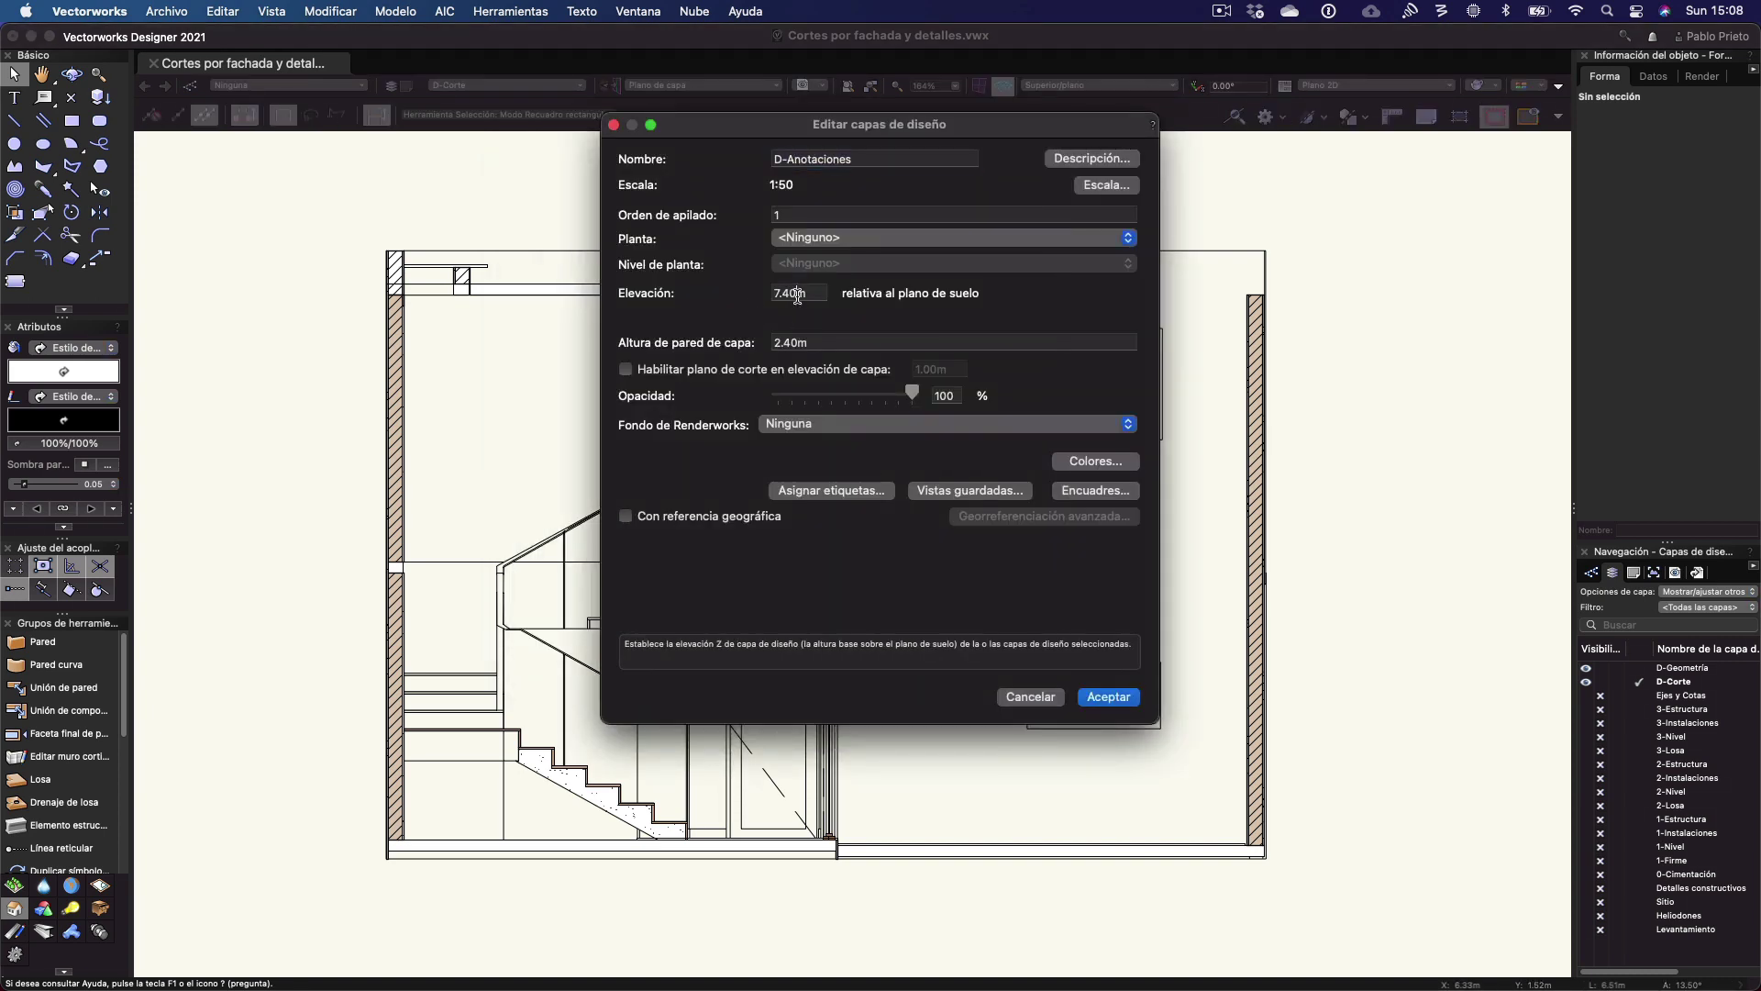
# Set the D-Anotaciones layer's elevation and layer wall height to 0
pyautogui.doubleClick(795, 293)
pyautogui.write('0')
pyautogui.doubleClick(805, 338)
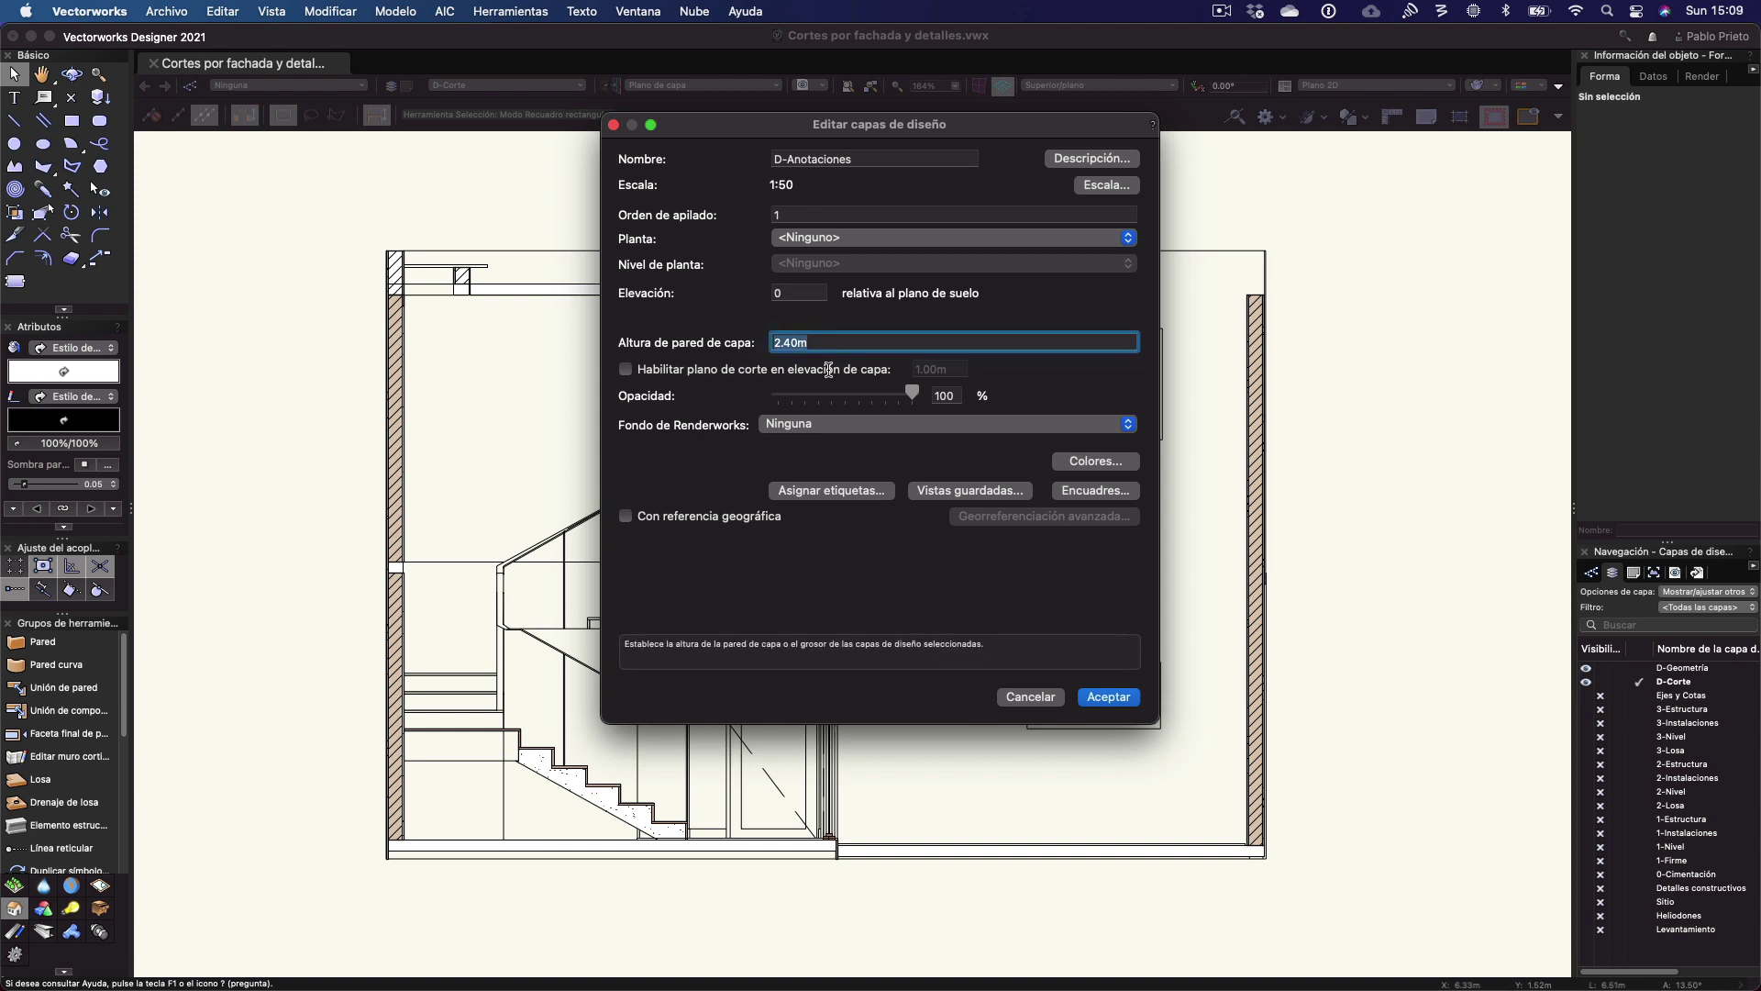
pyautogui.write('0')
pyautogui.click(1108, 696)
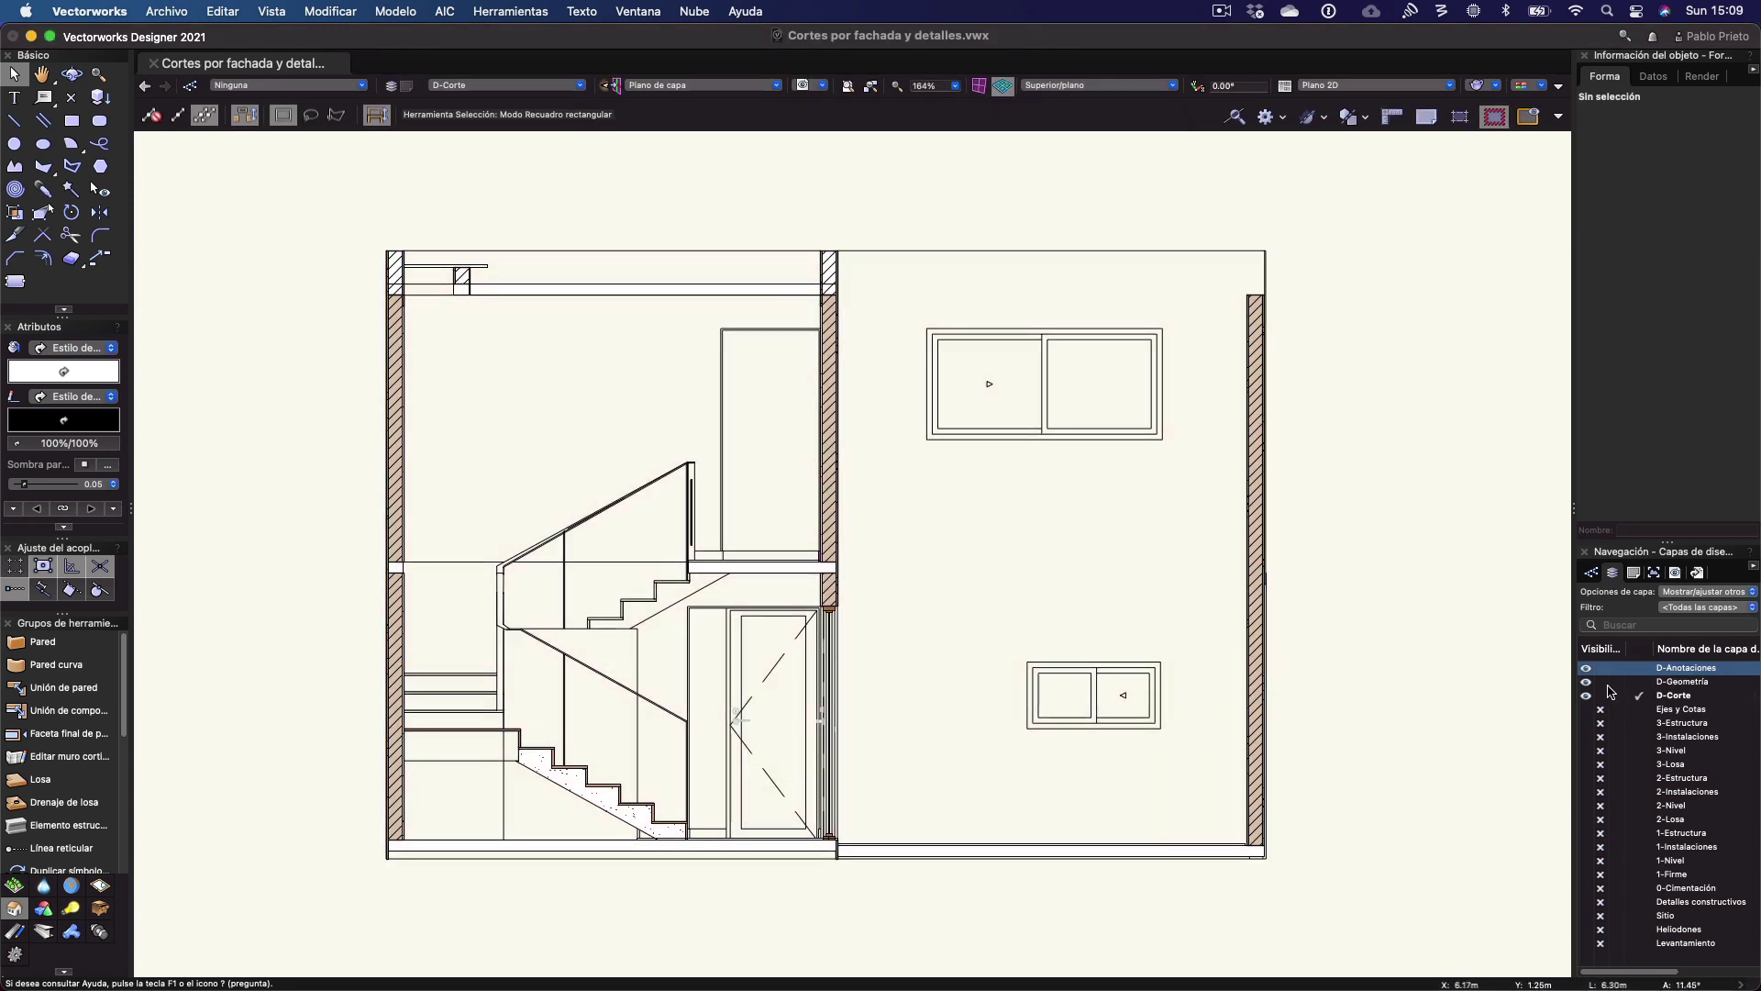
# Make D-Geometría the active design layer and display the D-Corte layer in grey
pyautogui.click(1637, 682)
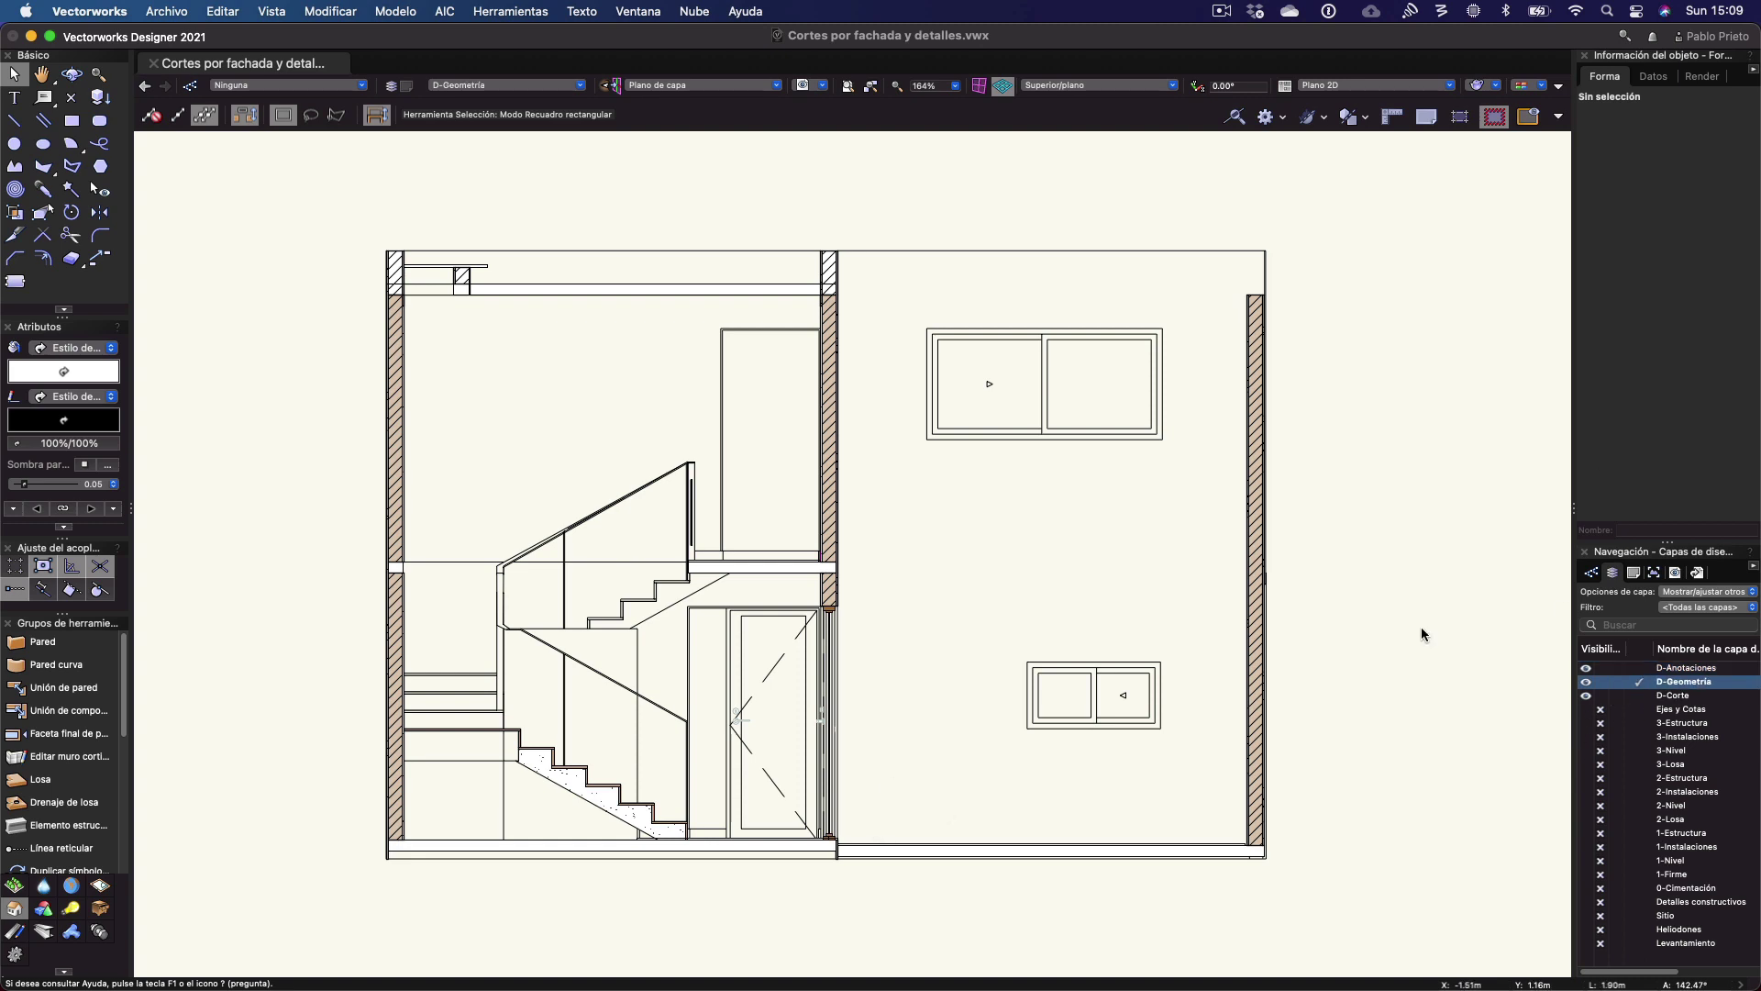
pyautogui.click(1615, 696)
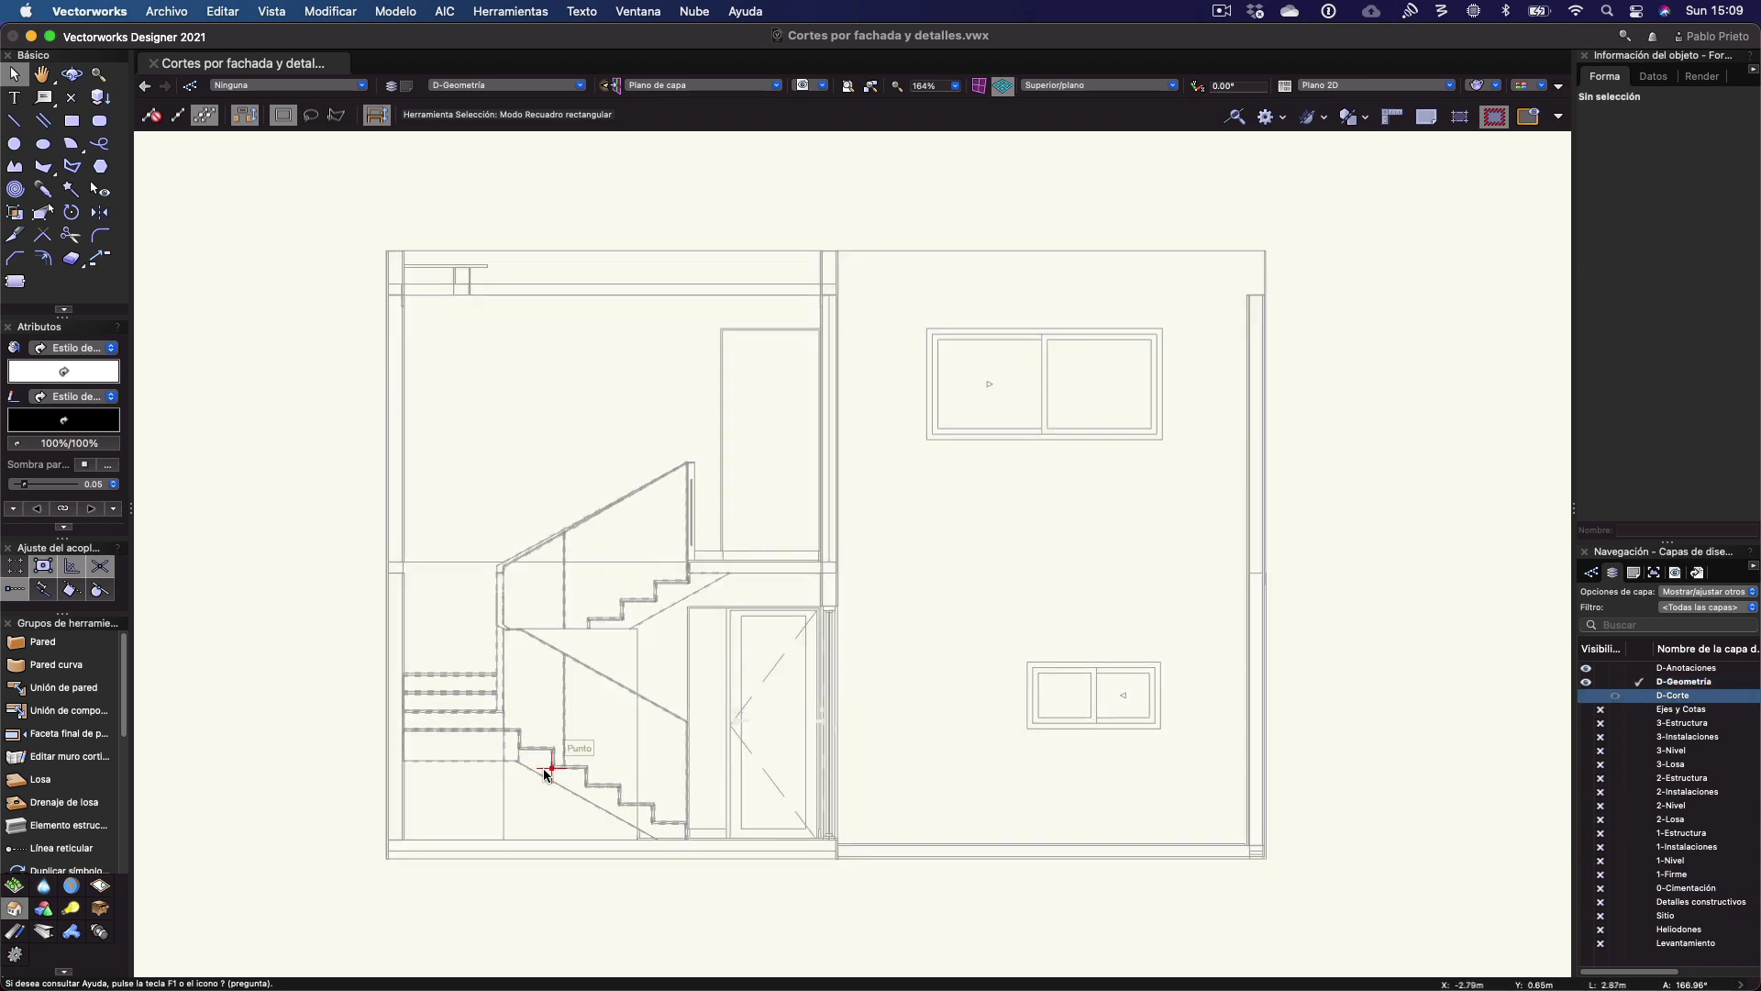
pyautogui.scroll(5, 442, 795)
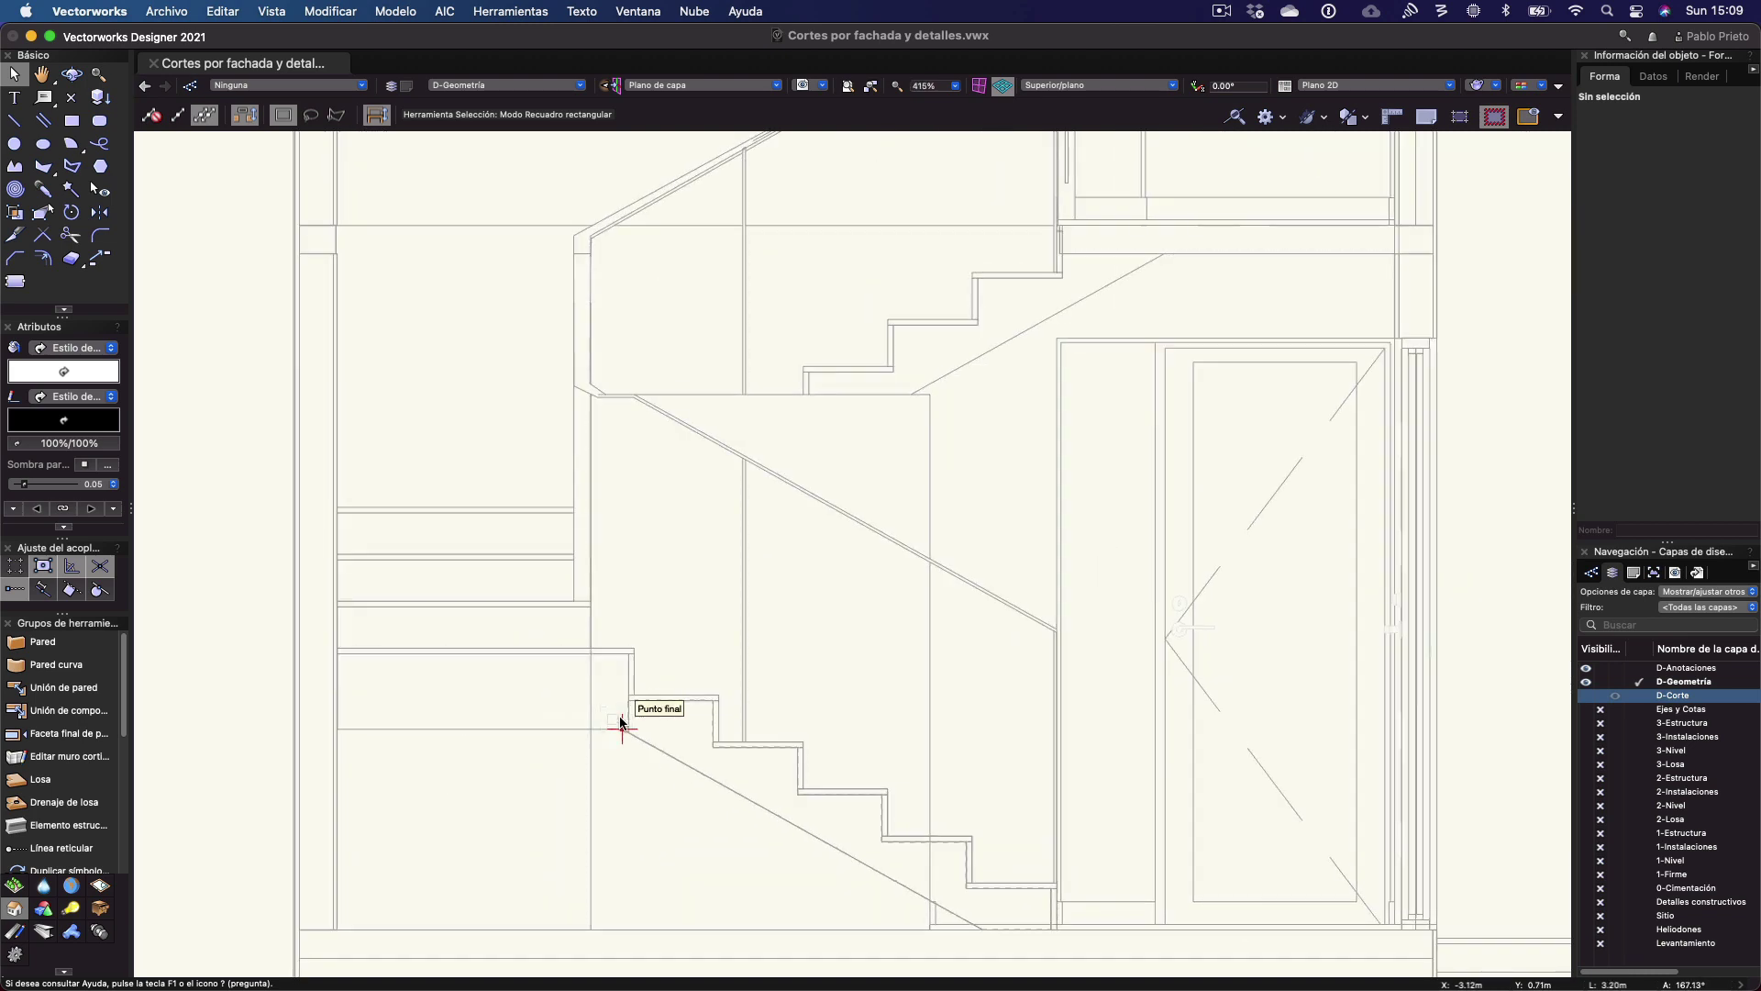
pyautogui.scroll(1, 622, 729)
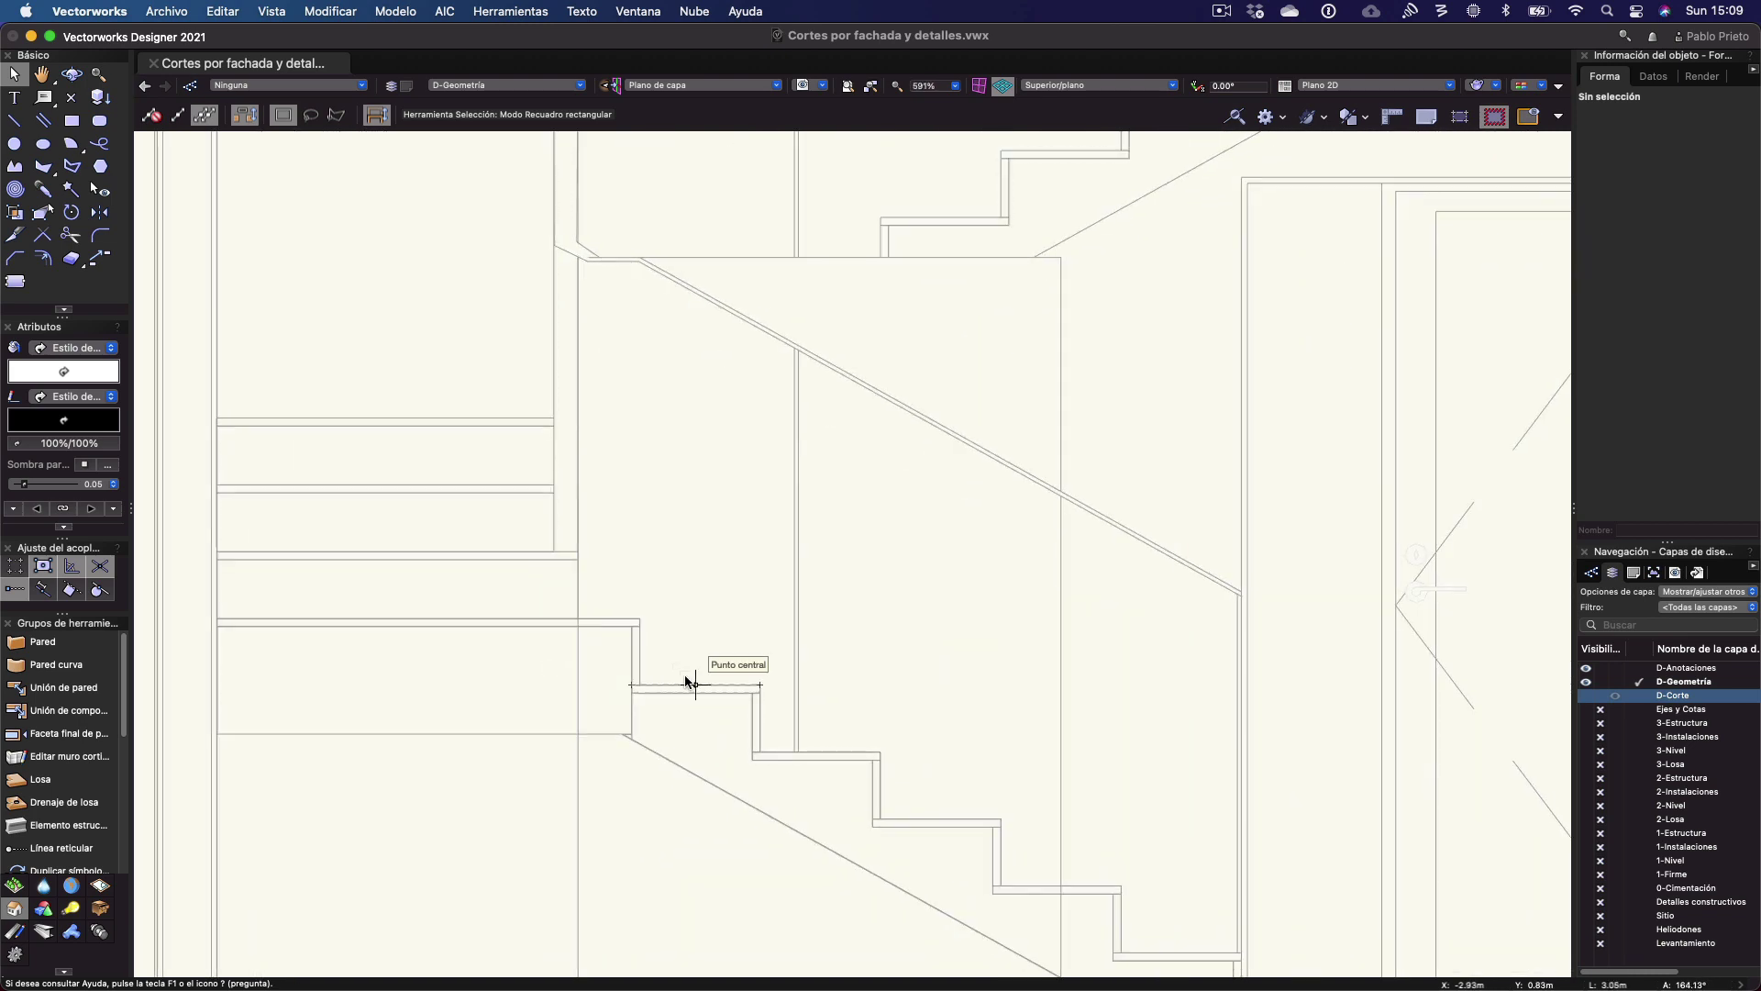
pyautogui.press('8')
pyautogui.click(178, 114)
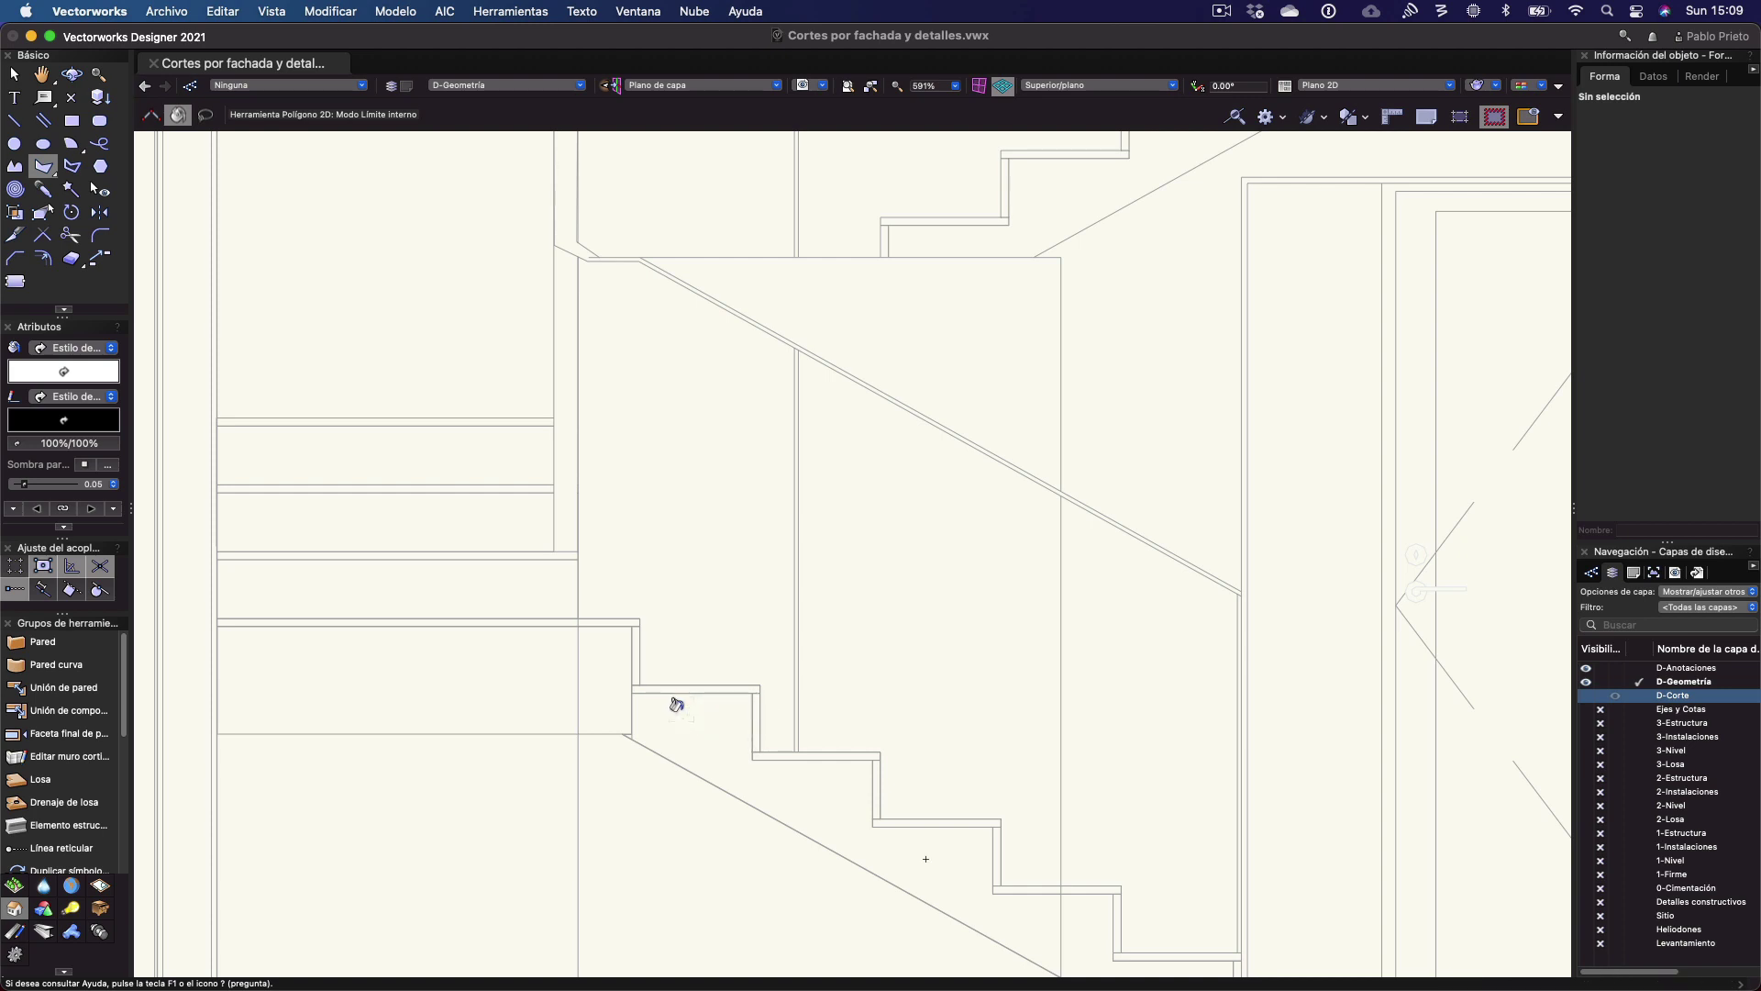
pyautogui.press('4')
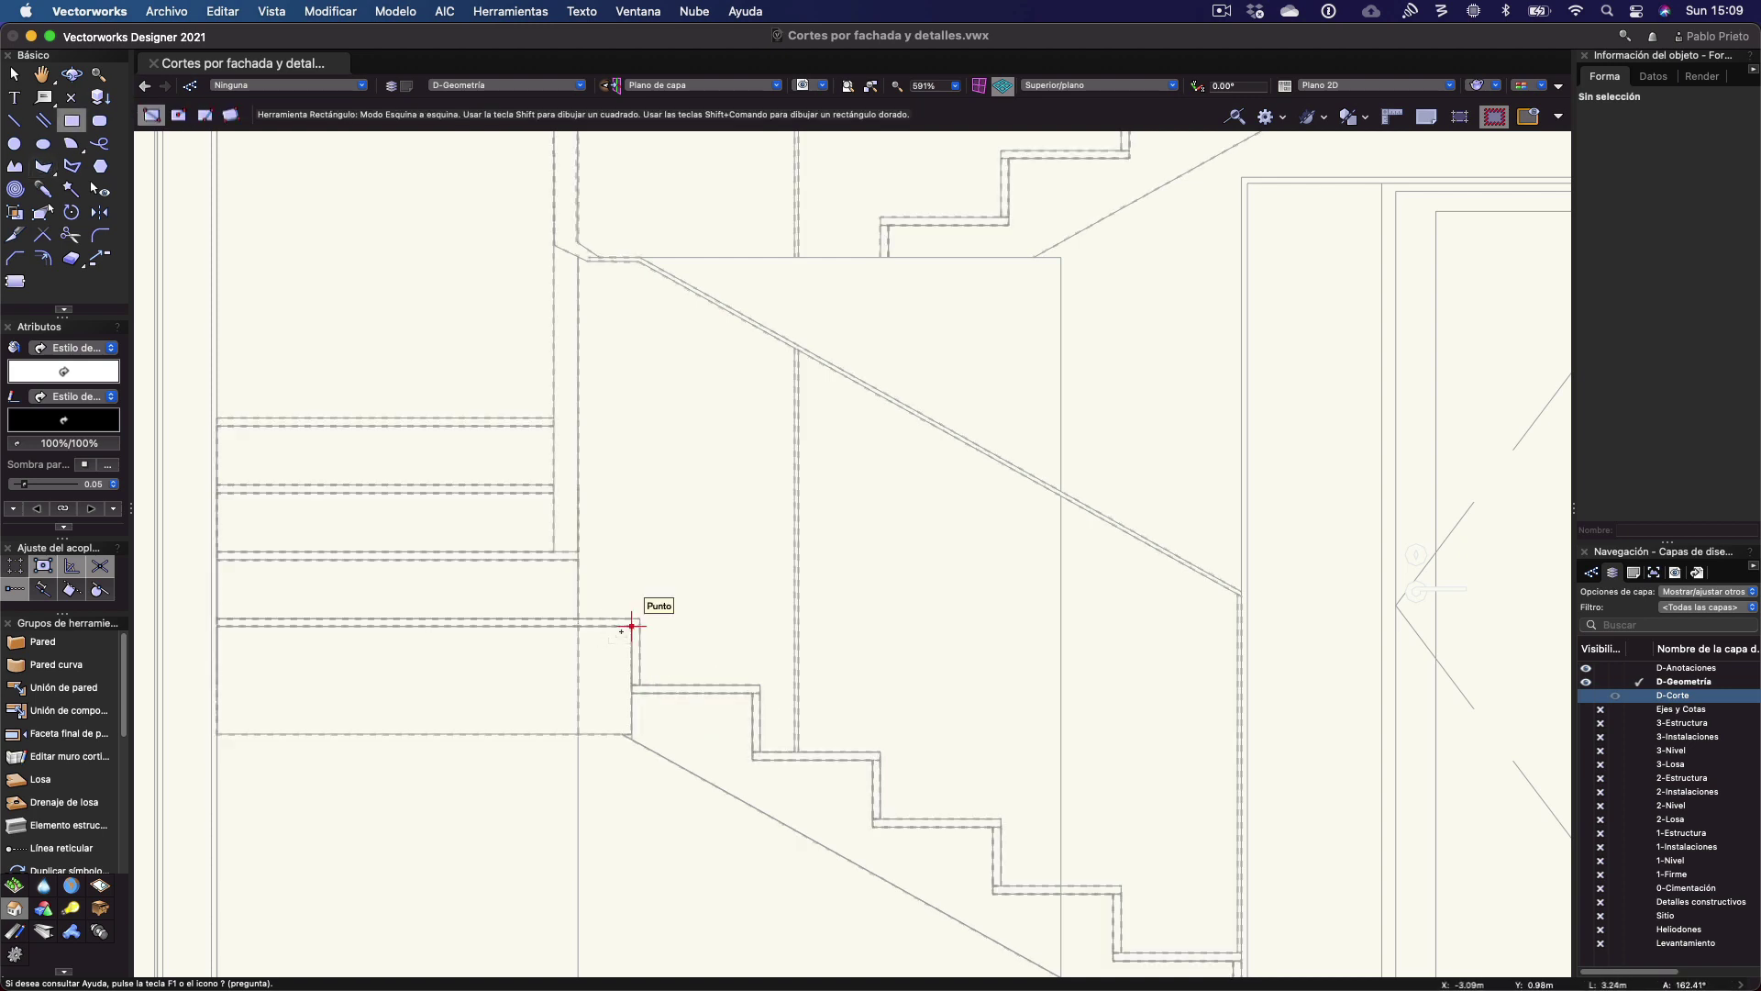
# Start a corner-vertex polyline on the lower stair flight, tracing the concrete profile beneath the finish down the first two steps below the landing
pyautogui.press('p')
pyautogui.click(632, 690)
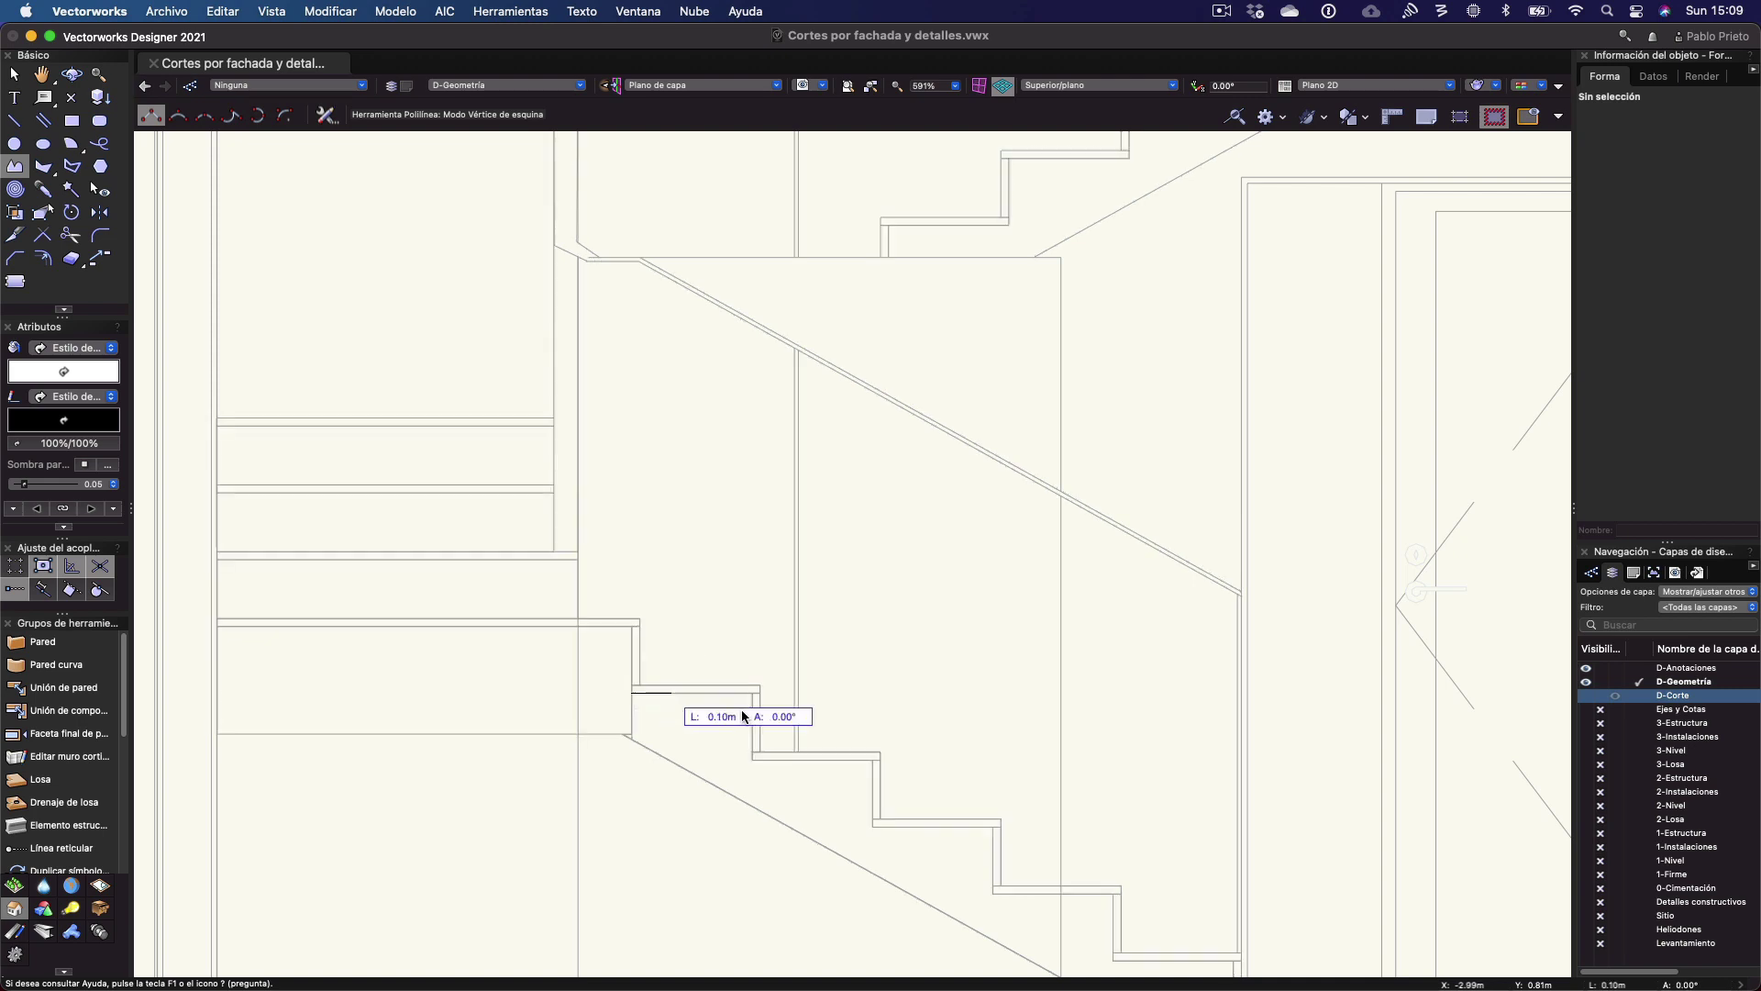
pyautogui.click(753, 691)
pyautogui.click(753, 758)
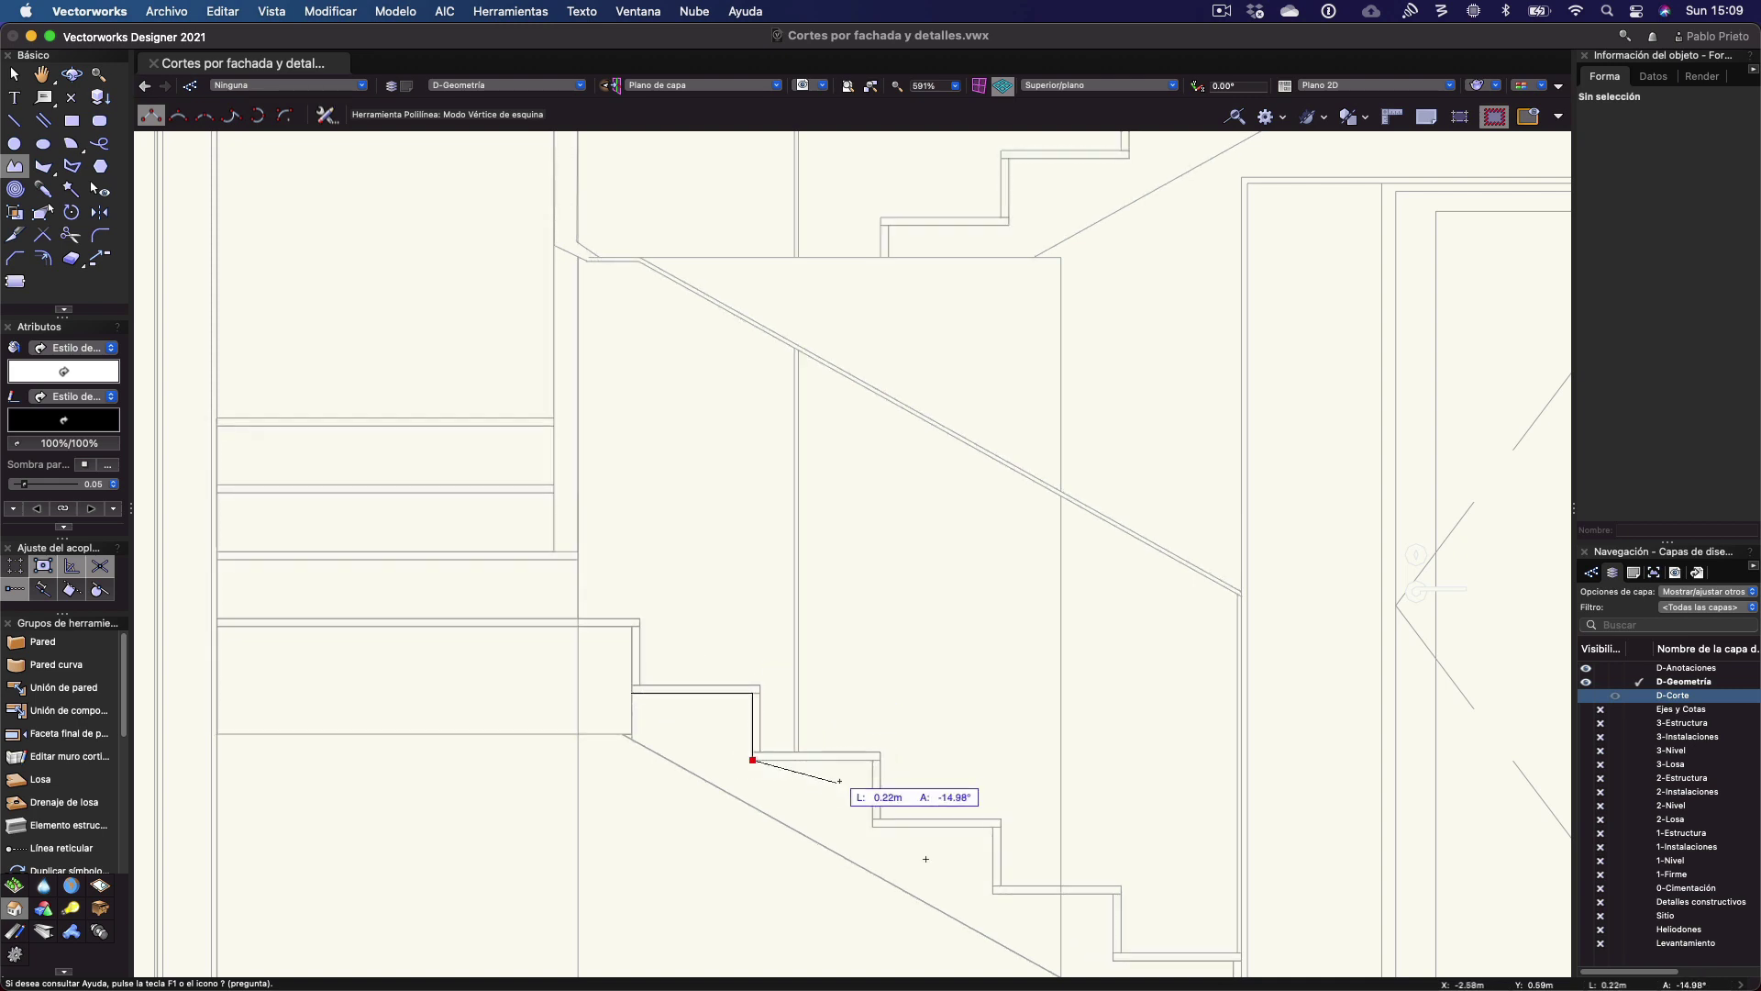
pyautogui.click(873, 760)
pyautogui.click(872, 826)
# Continue the polyline down the remaining three steps to the floor line and along it to the foot of the sloping soffit
pyautogui.scroll(-5, 838, 747)
pyautogui.hscroll(3, 837, 747)
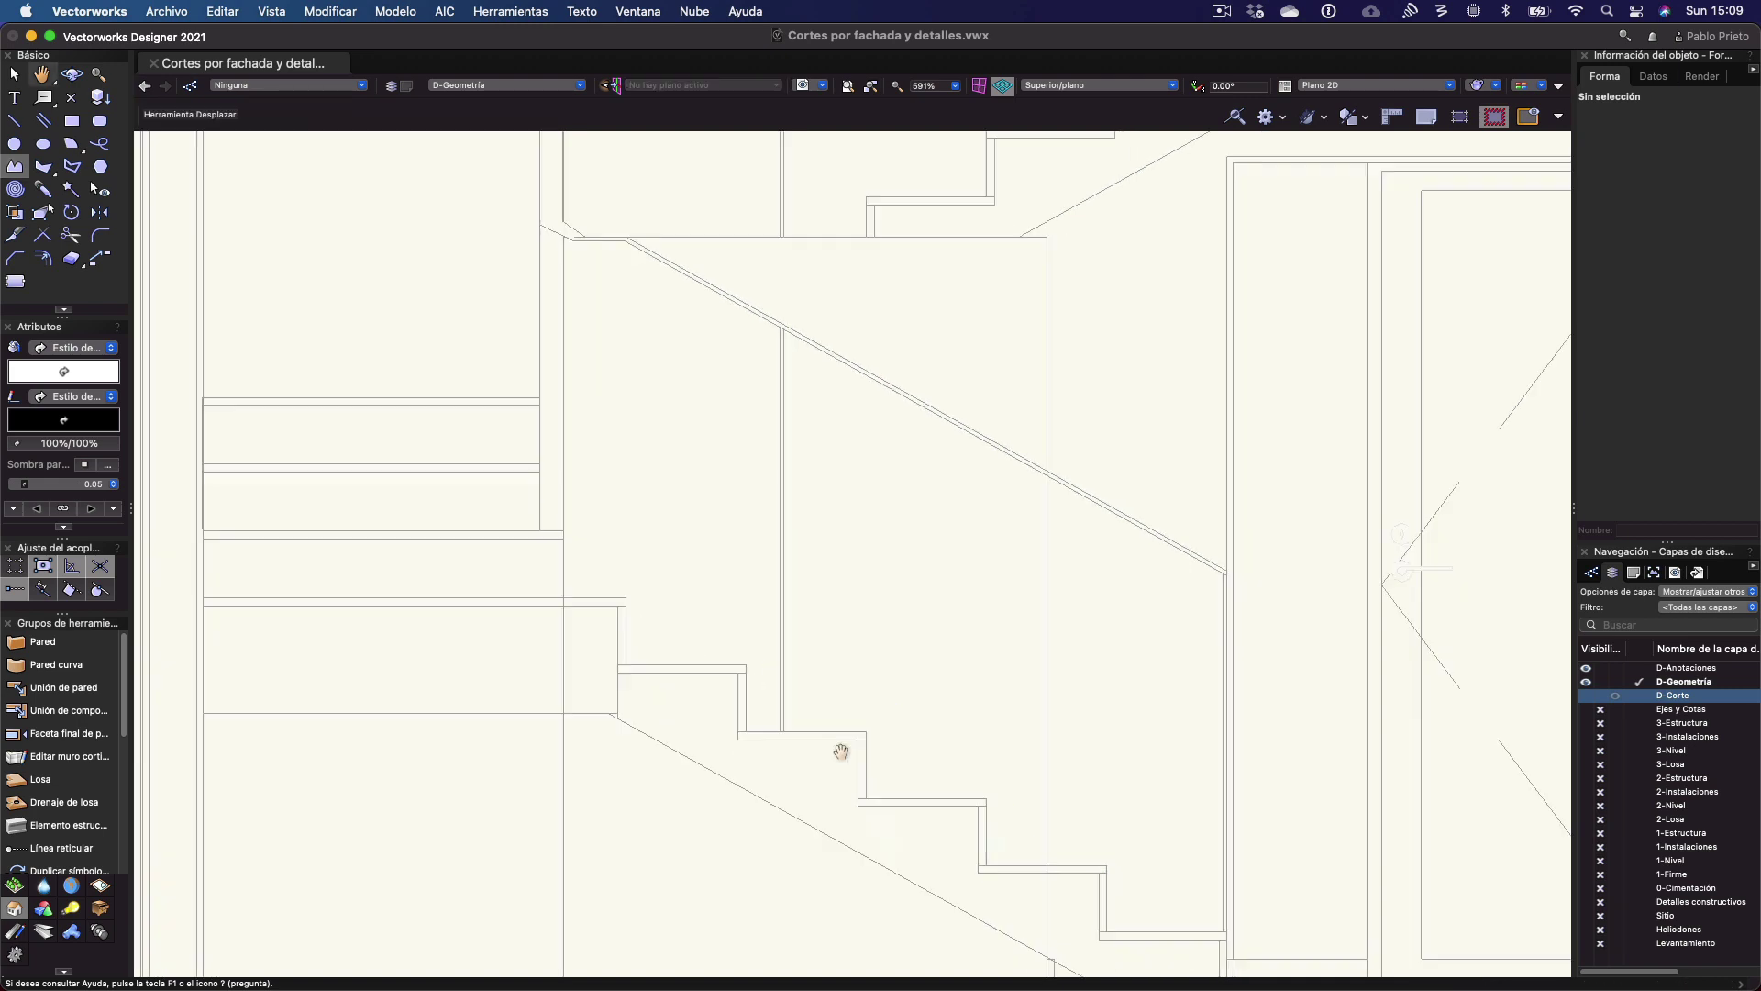
pyautogui.click(879, 625)
pyautogui.click(879, 689)
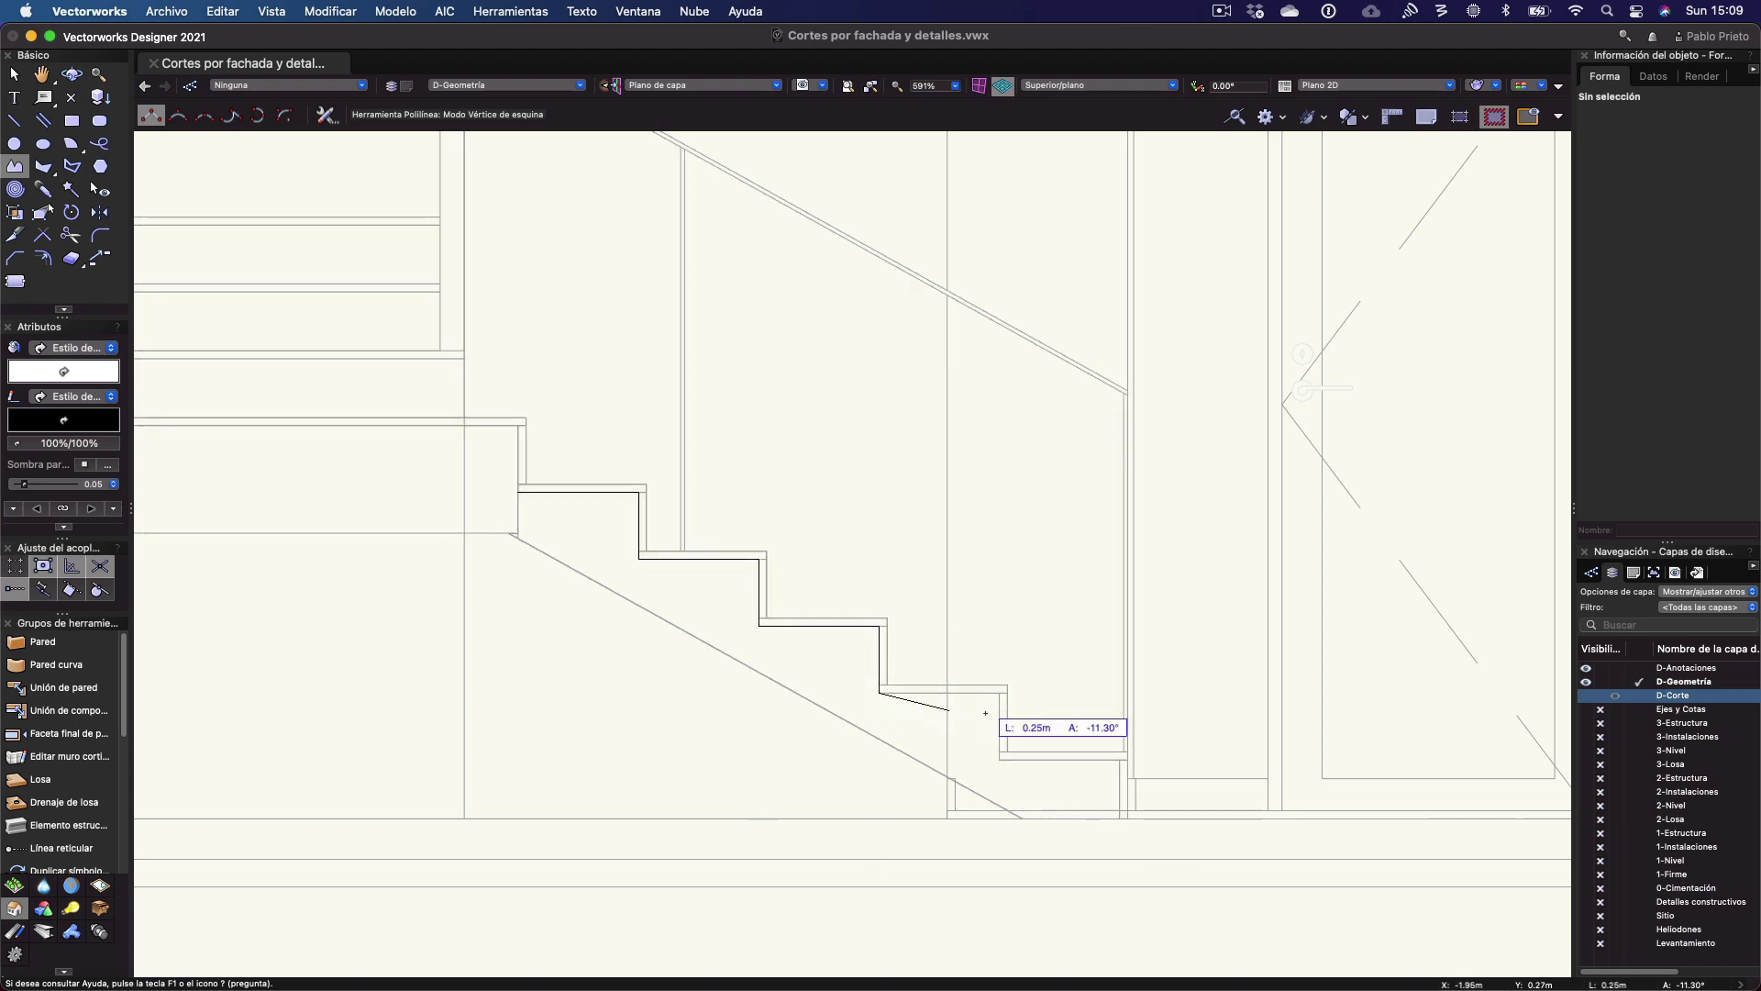
pyautogui.click(1000, 692)
pyautogui.click(1000, 757)
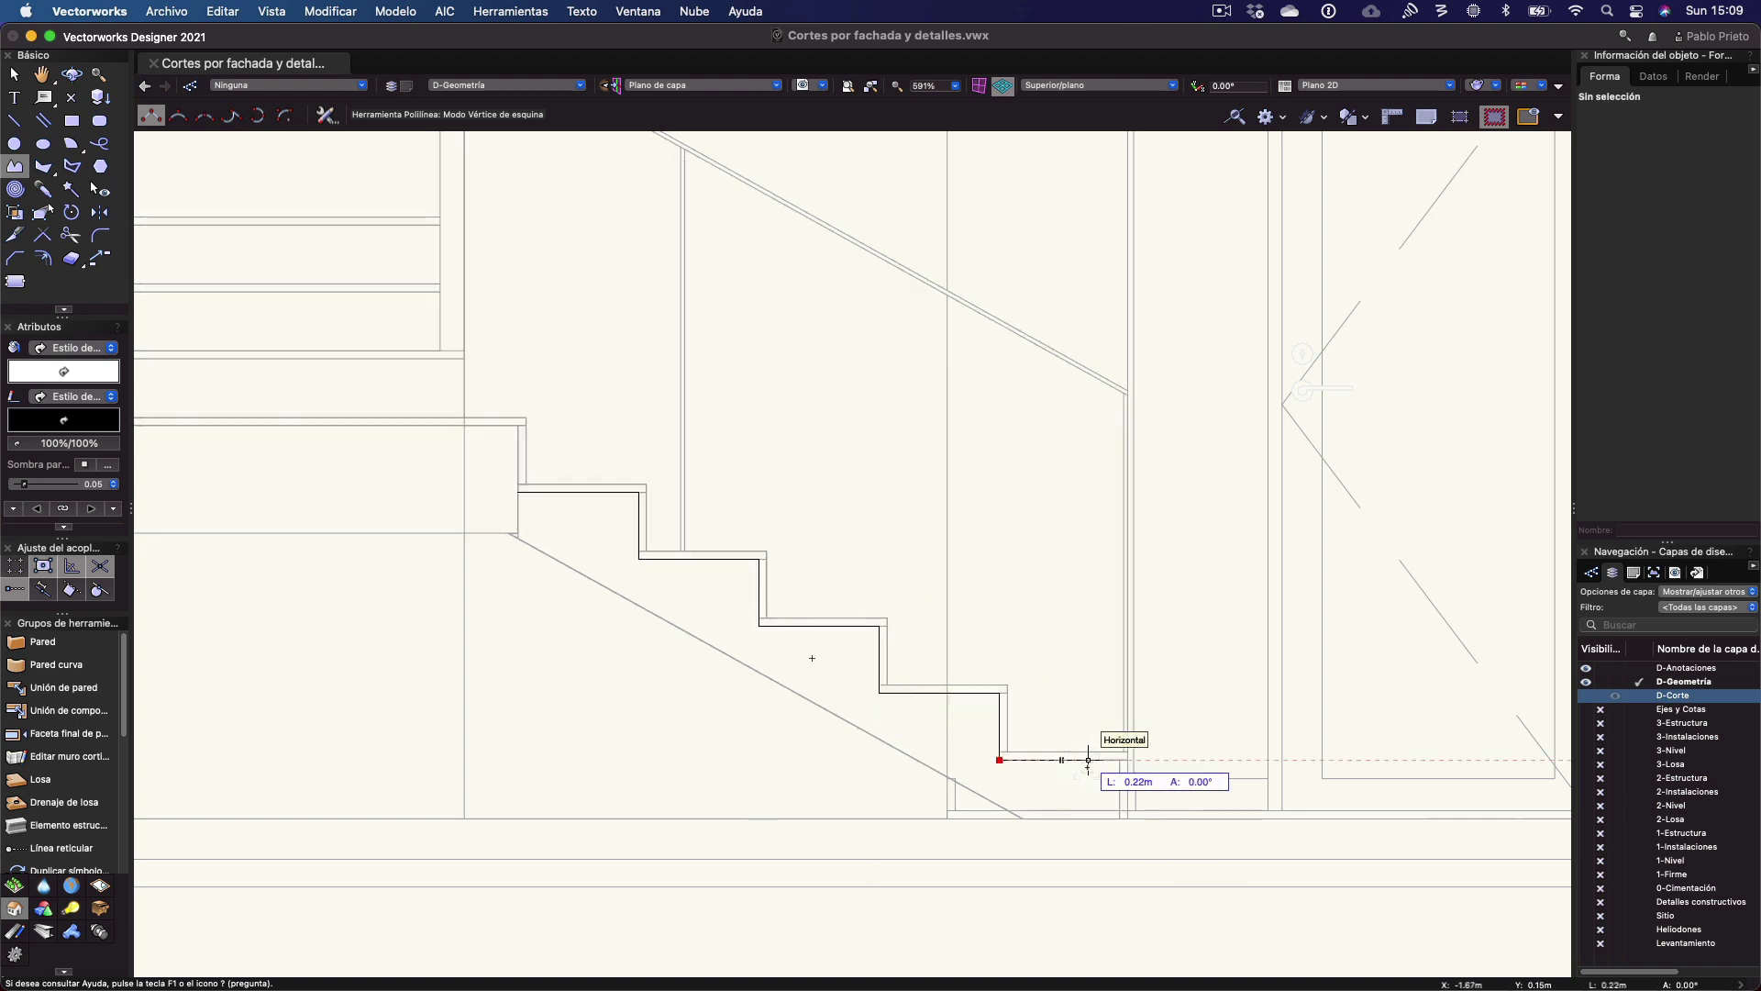
pyautogui.click(1119, 760)
pyautogui.click(1119, 817)
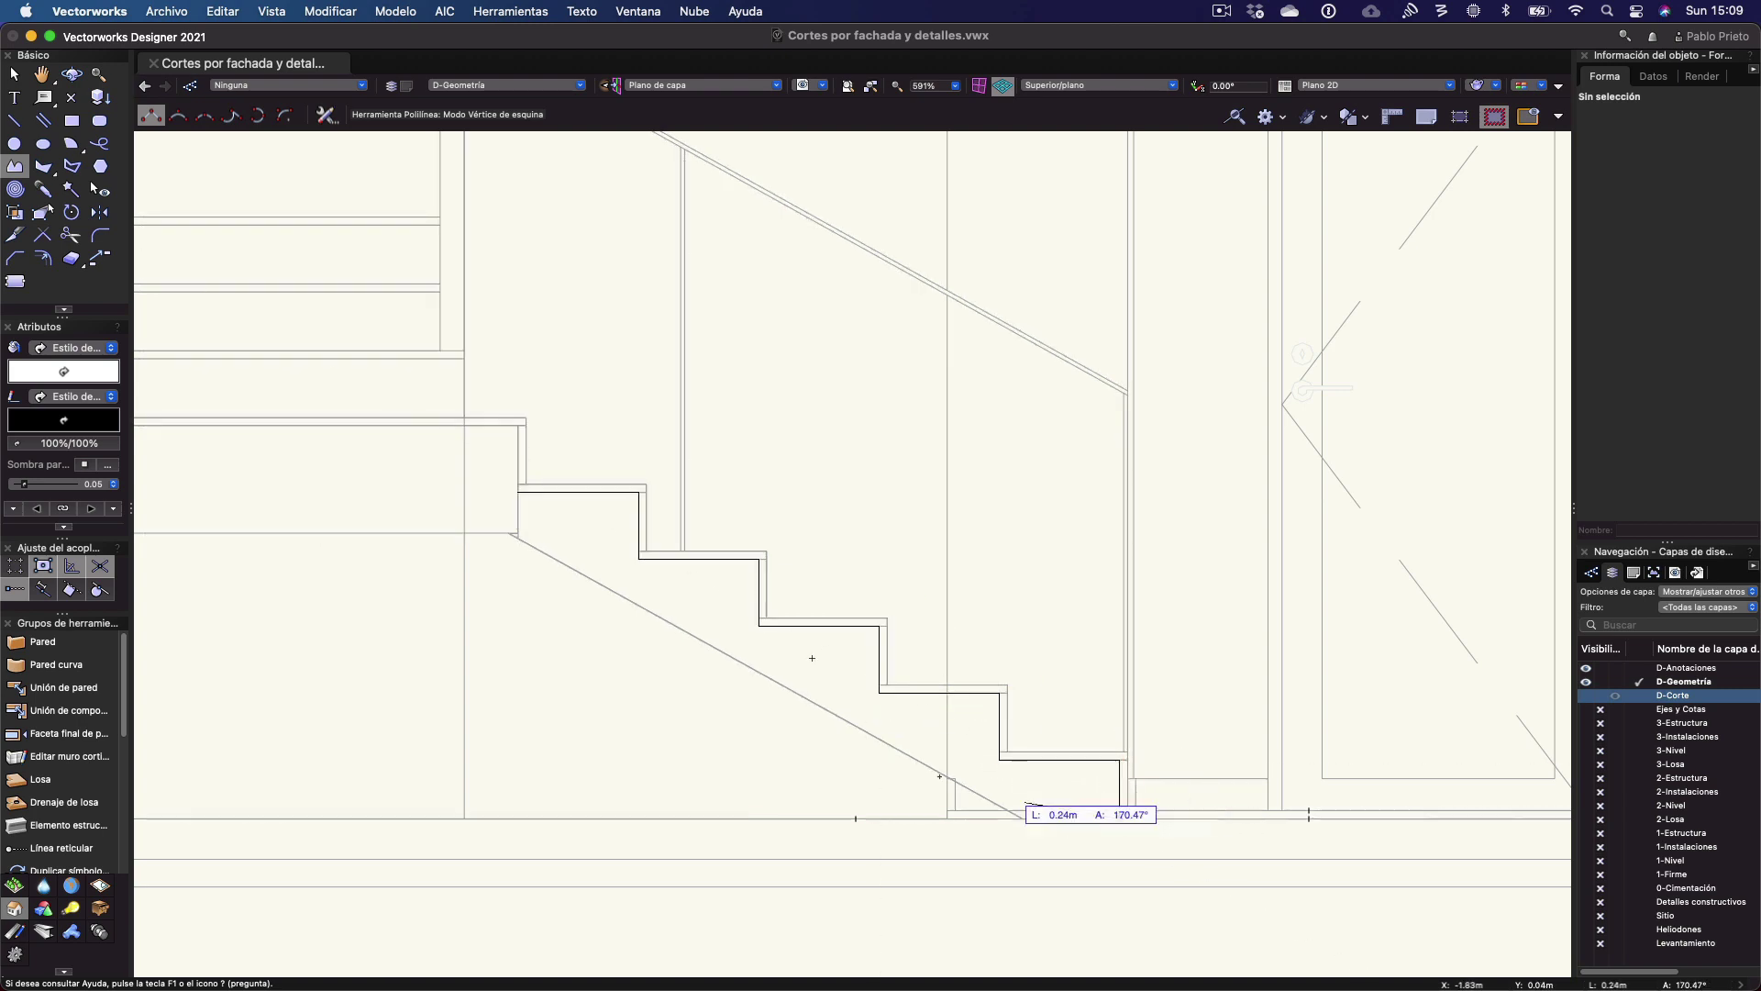
pyautogui.click(1020, 817)
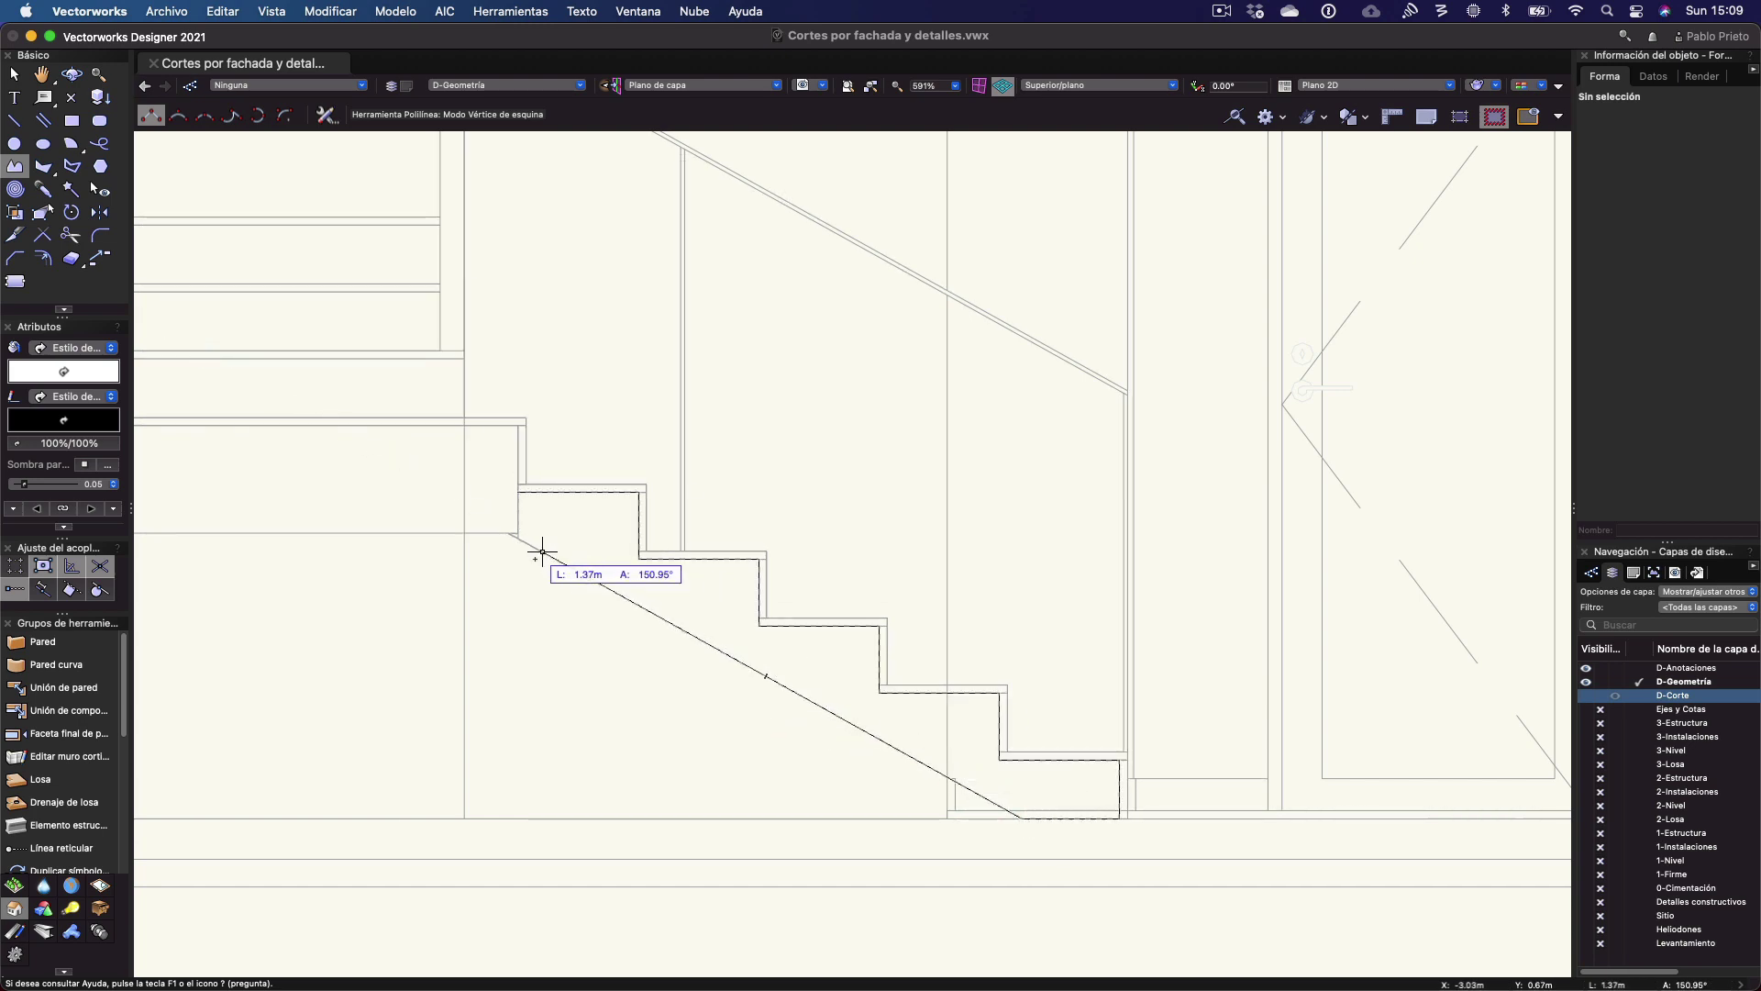
# Trace the polyline up the sloping soffit and around the landing slab, closing it back on the first steps of the flight
pyautogui.scroll(1, 508, 532)
pyautogui.click(508, 530)
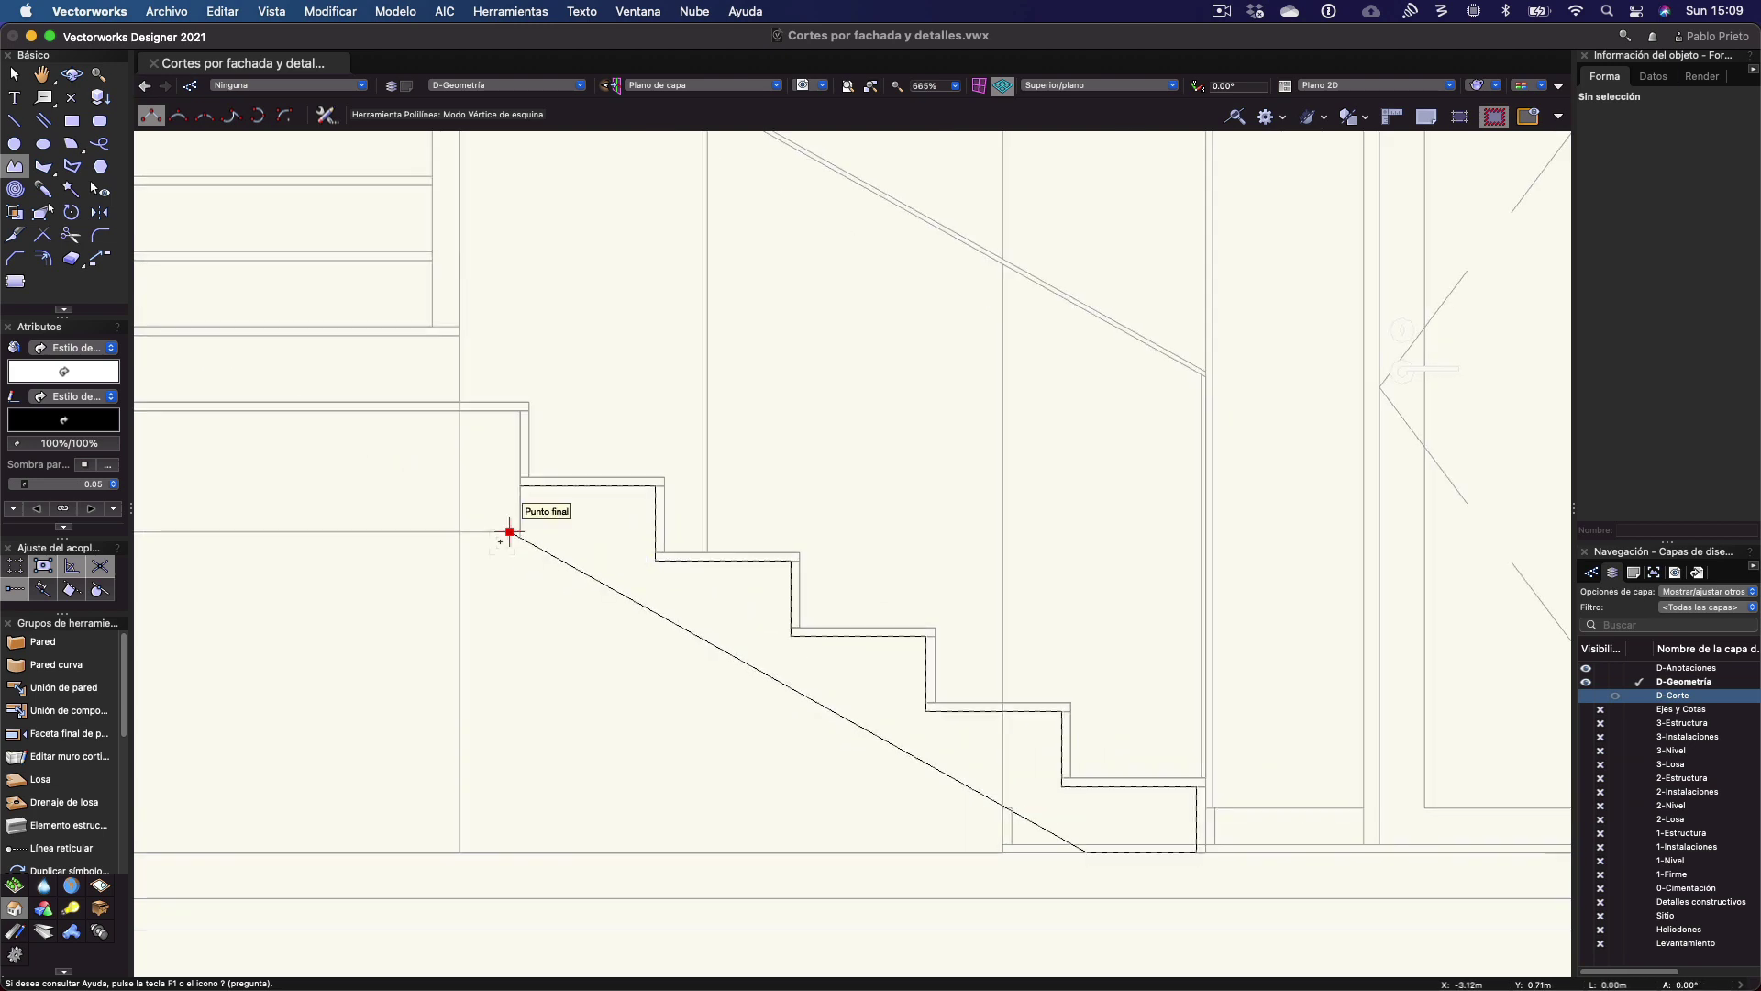
pyautogui.moveTo(703, 615); pyautogui.dragTo(1135, 742, button='middle')
pyautogui.click(943, 658)
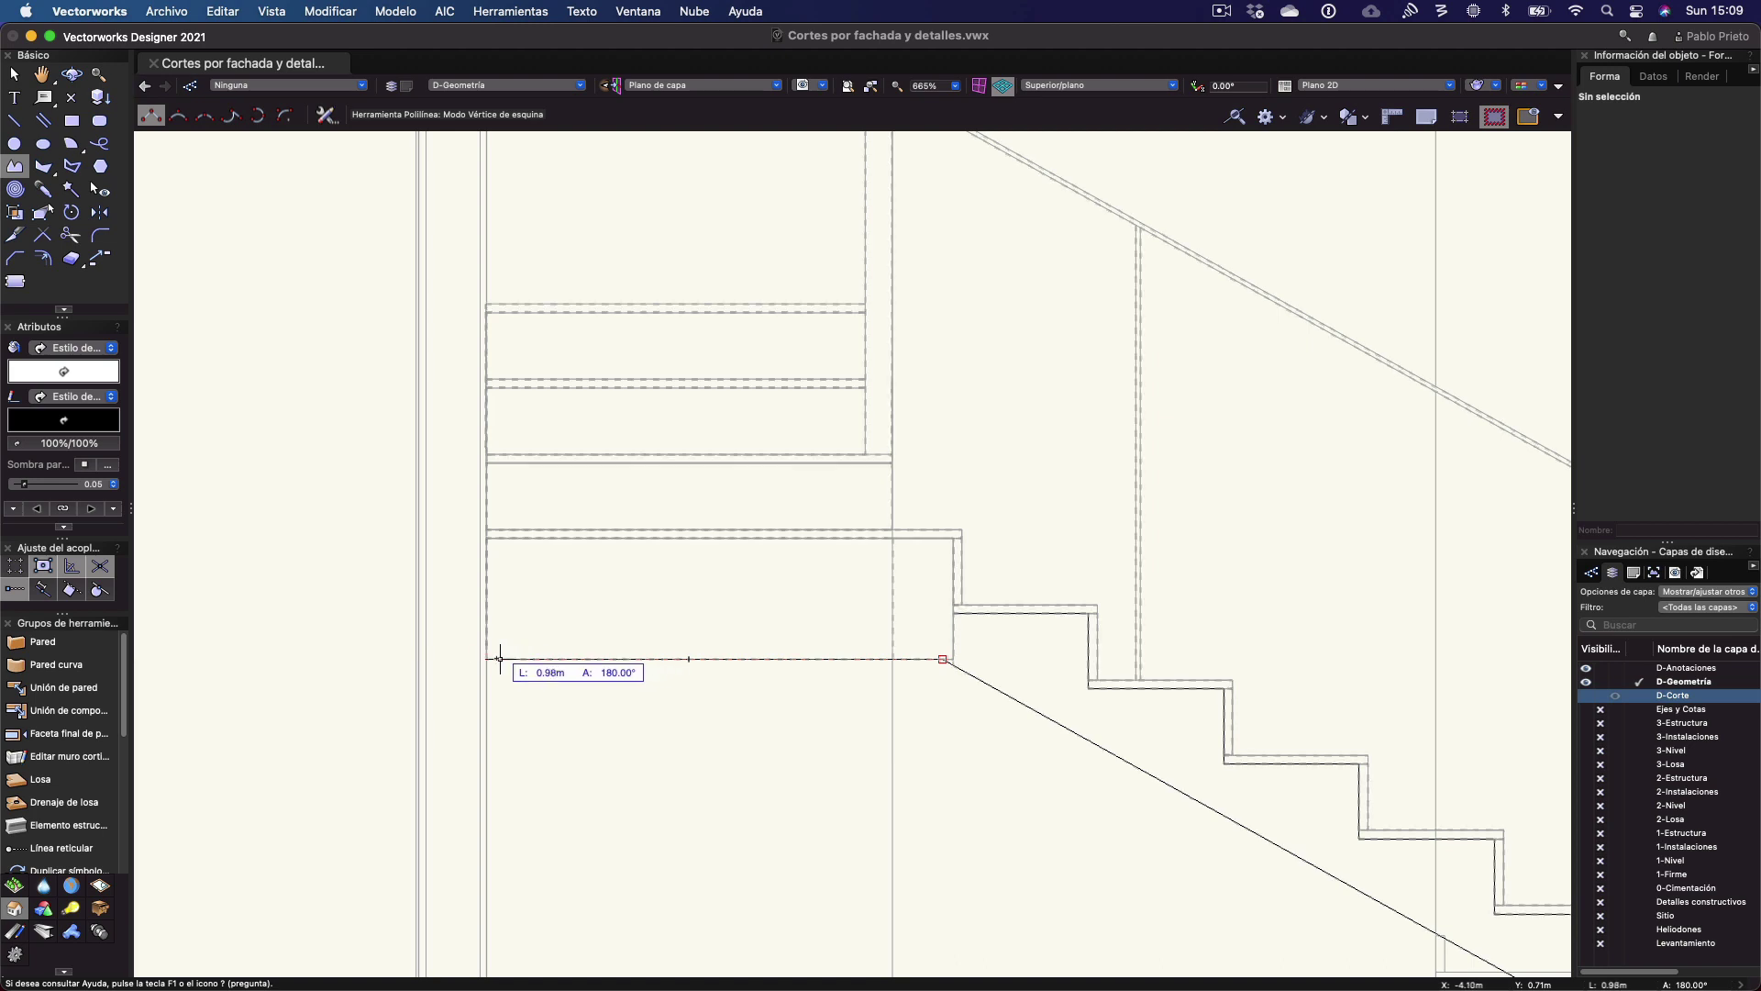
pyautogui.click(486, 659)
pyautogui.click(486, 537)
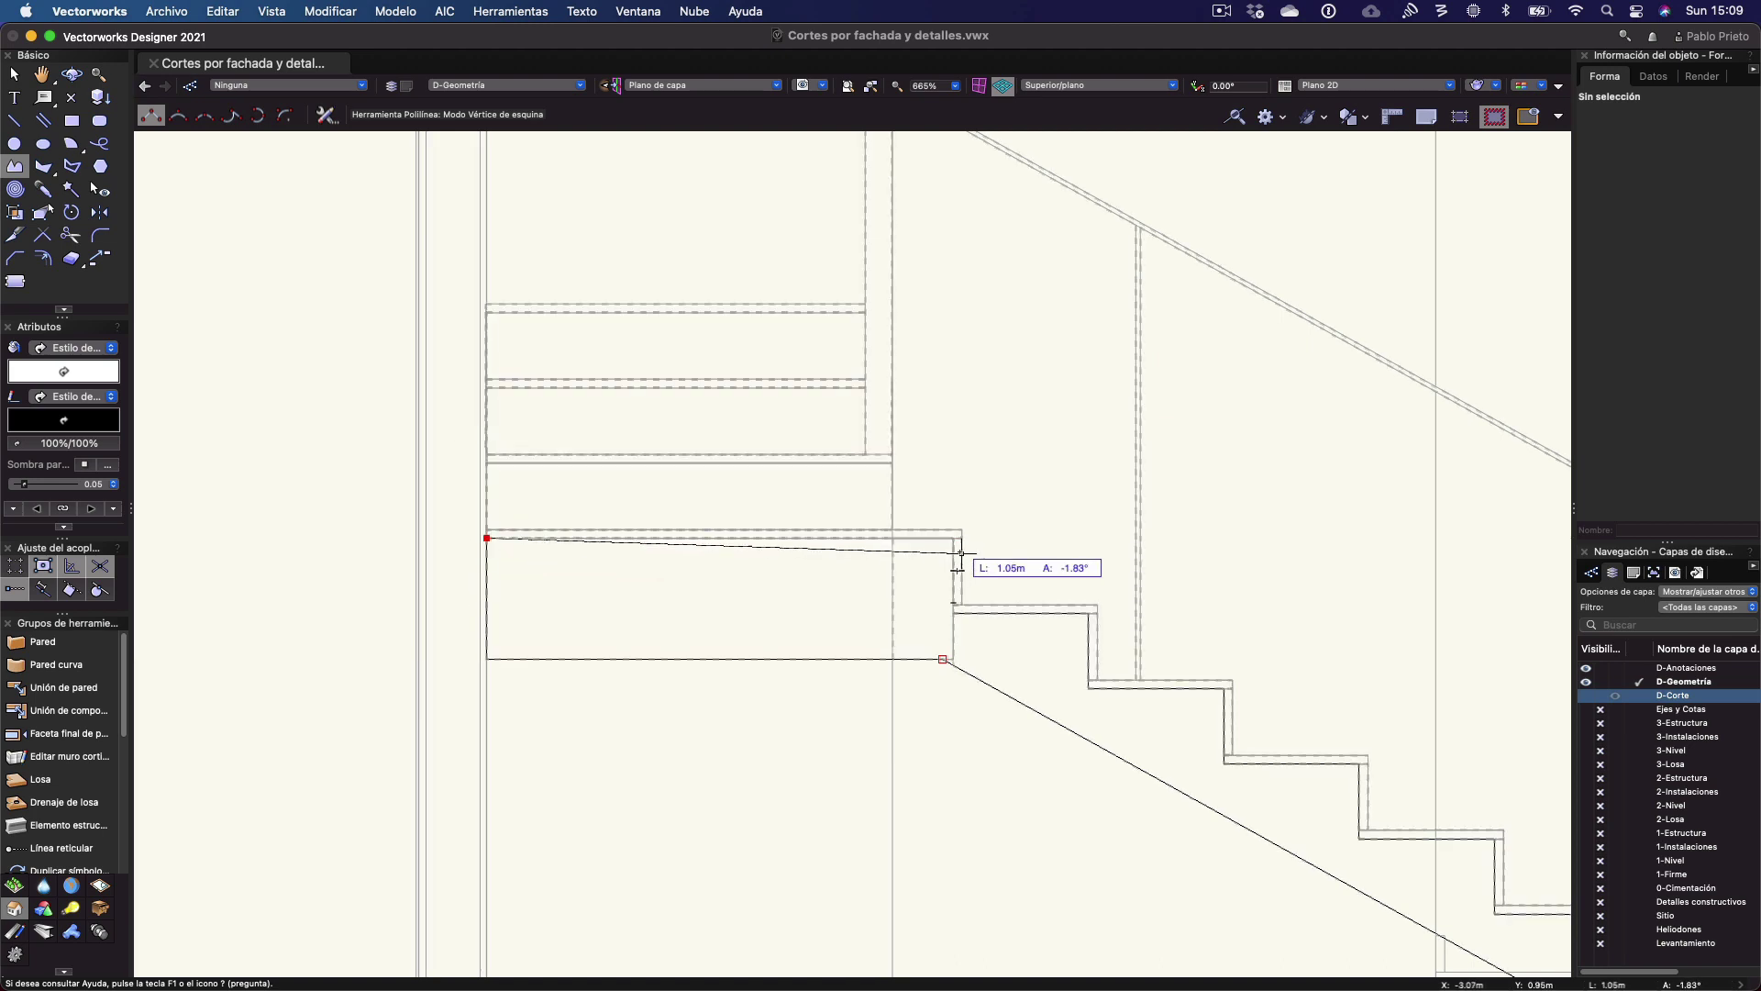
pyautogui.doubleClick(952, 539)
pyautogui.click(954, 611)
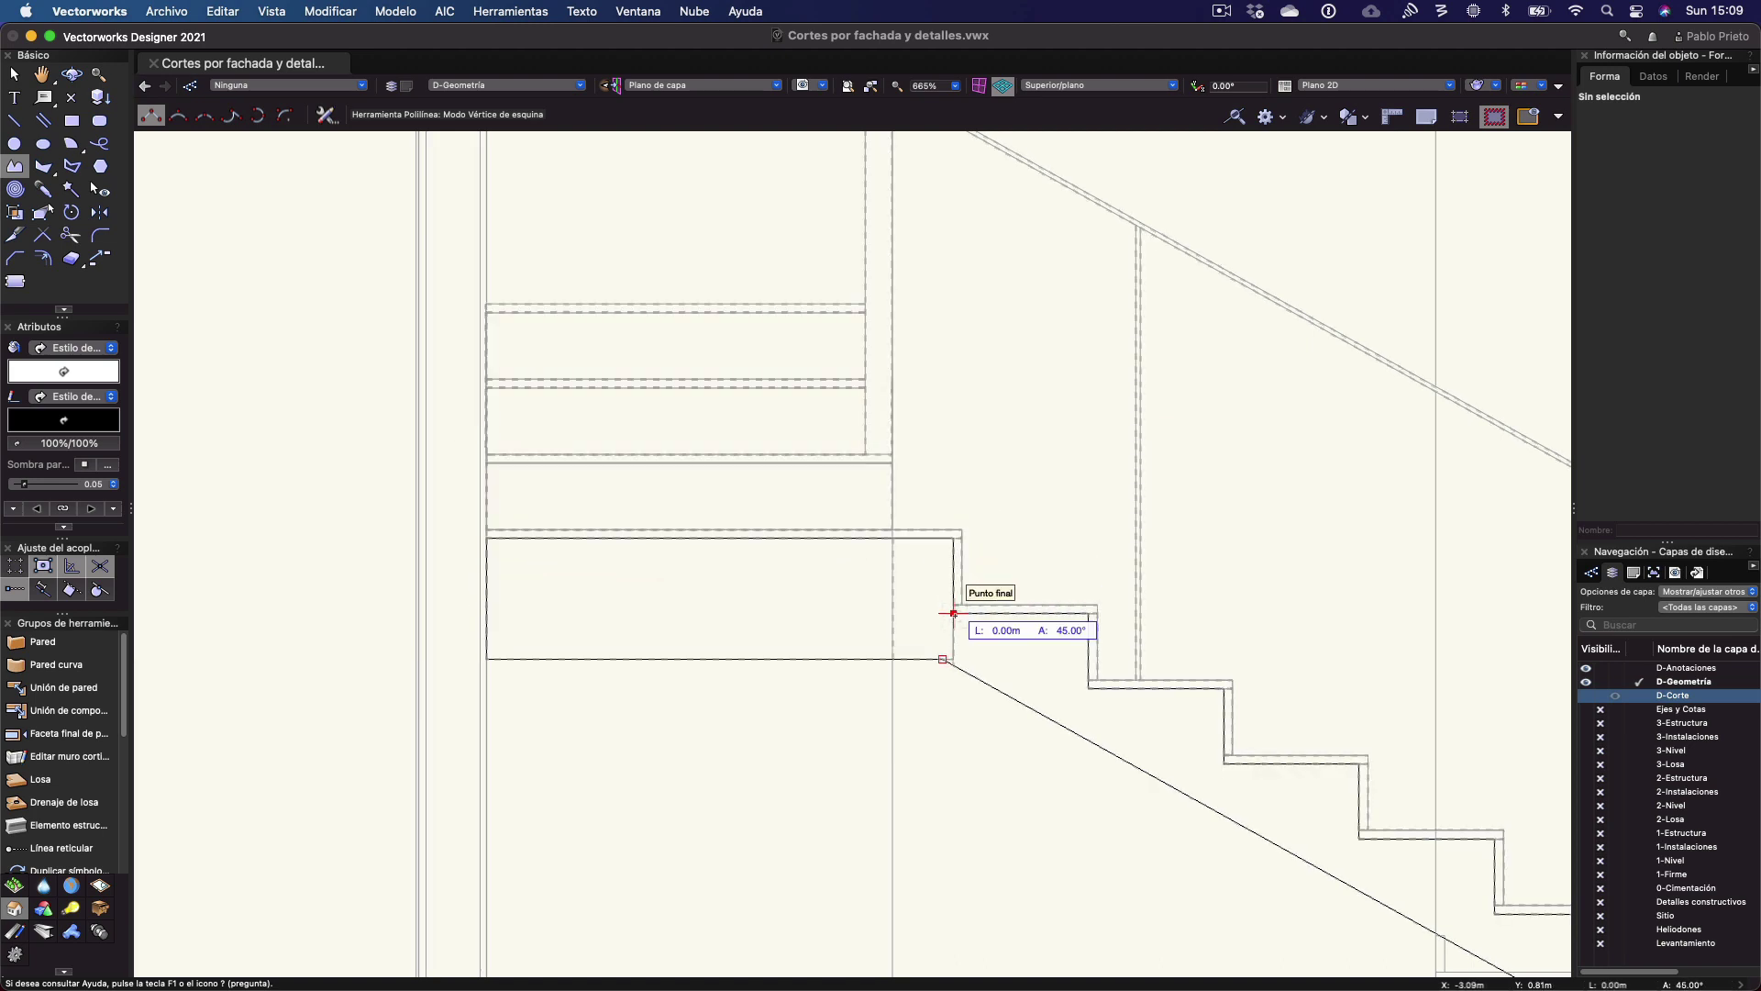
pyautogui.doubleClick(1088, 613)
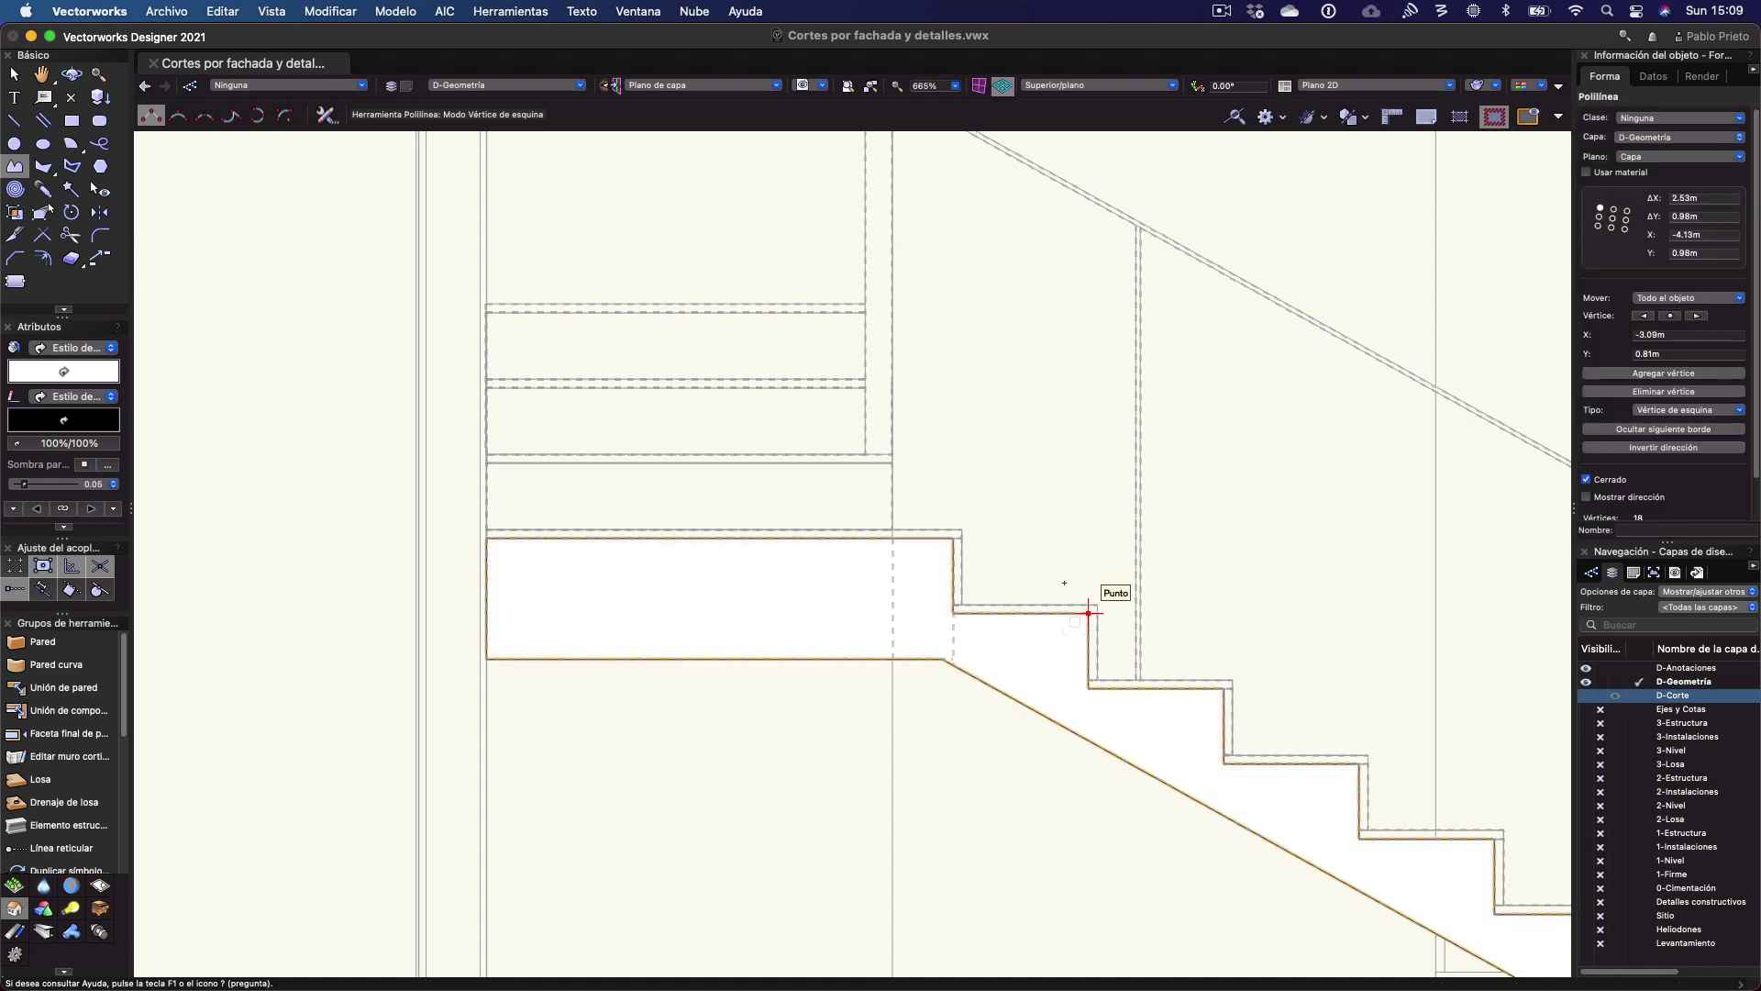
# Fill the closed stair polyline with the Concreto-5-PPM hatch (Rayado) and deselect it
pyautogui.press('h')
pyautogui.scroll(-1, 1054, 503)
pyautogui.moveTo(1054, 503); pyautogui.dragTo(619, 524)
pyautogui.scroll(-3, 620, 524)
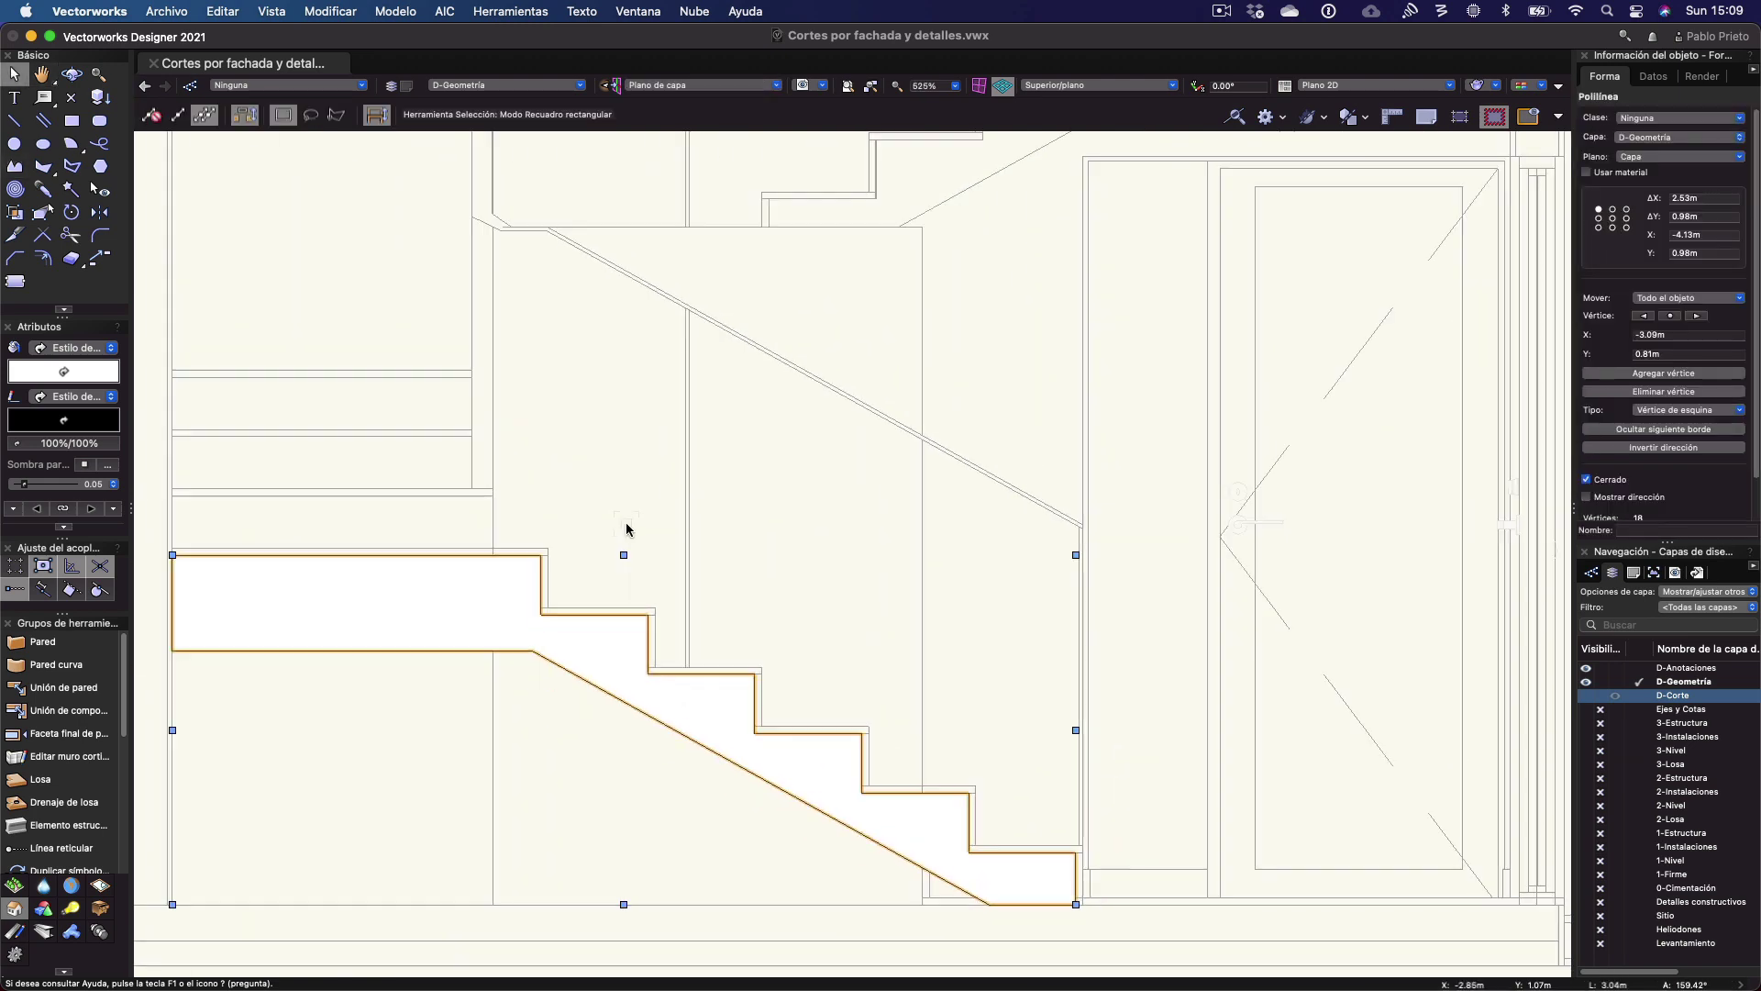
pyautogui.press('x')
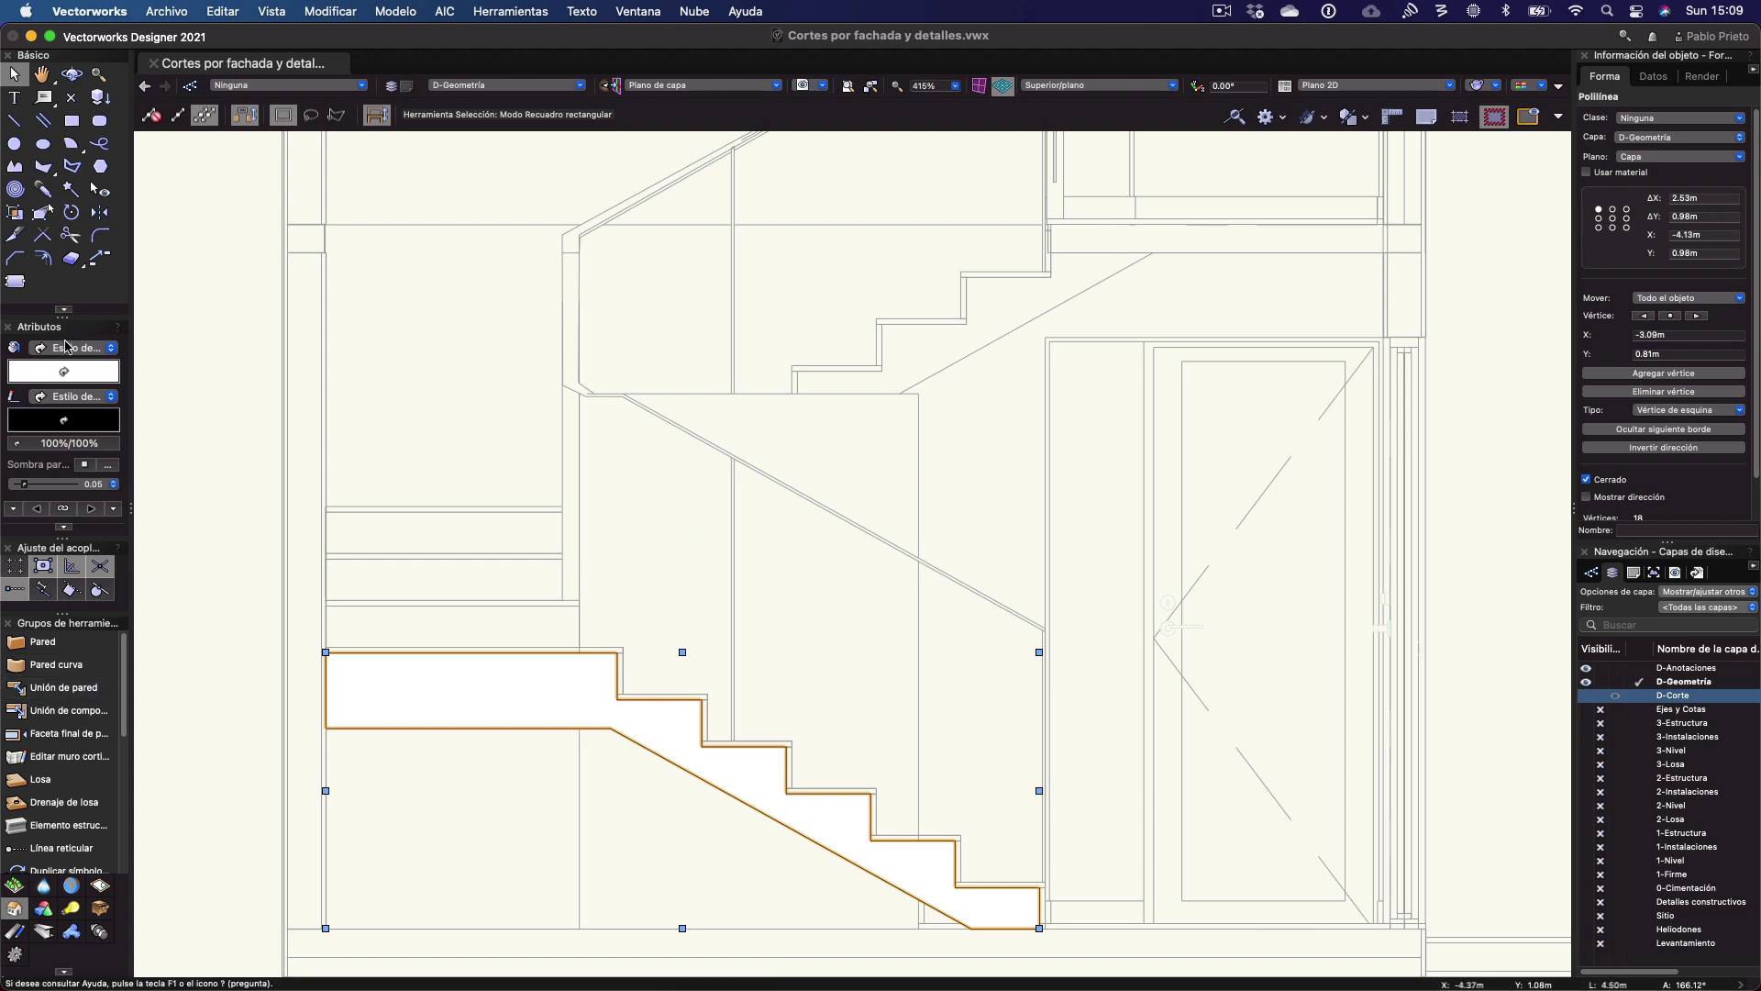
pyautogui.click(75, 351)
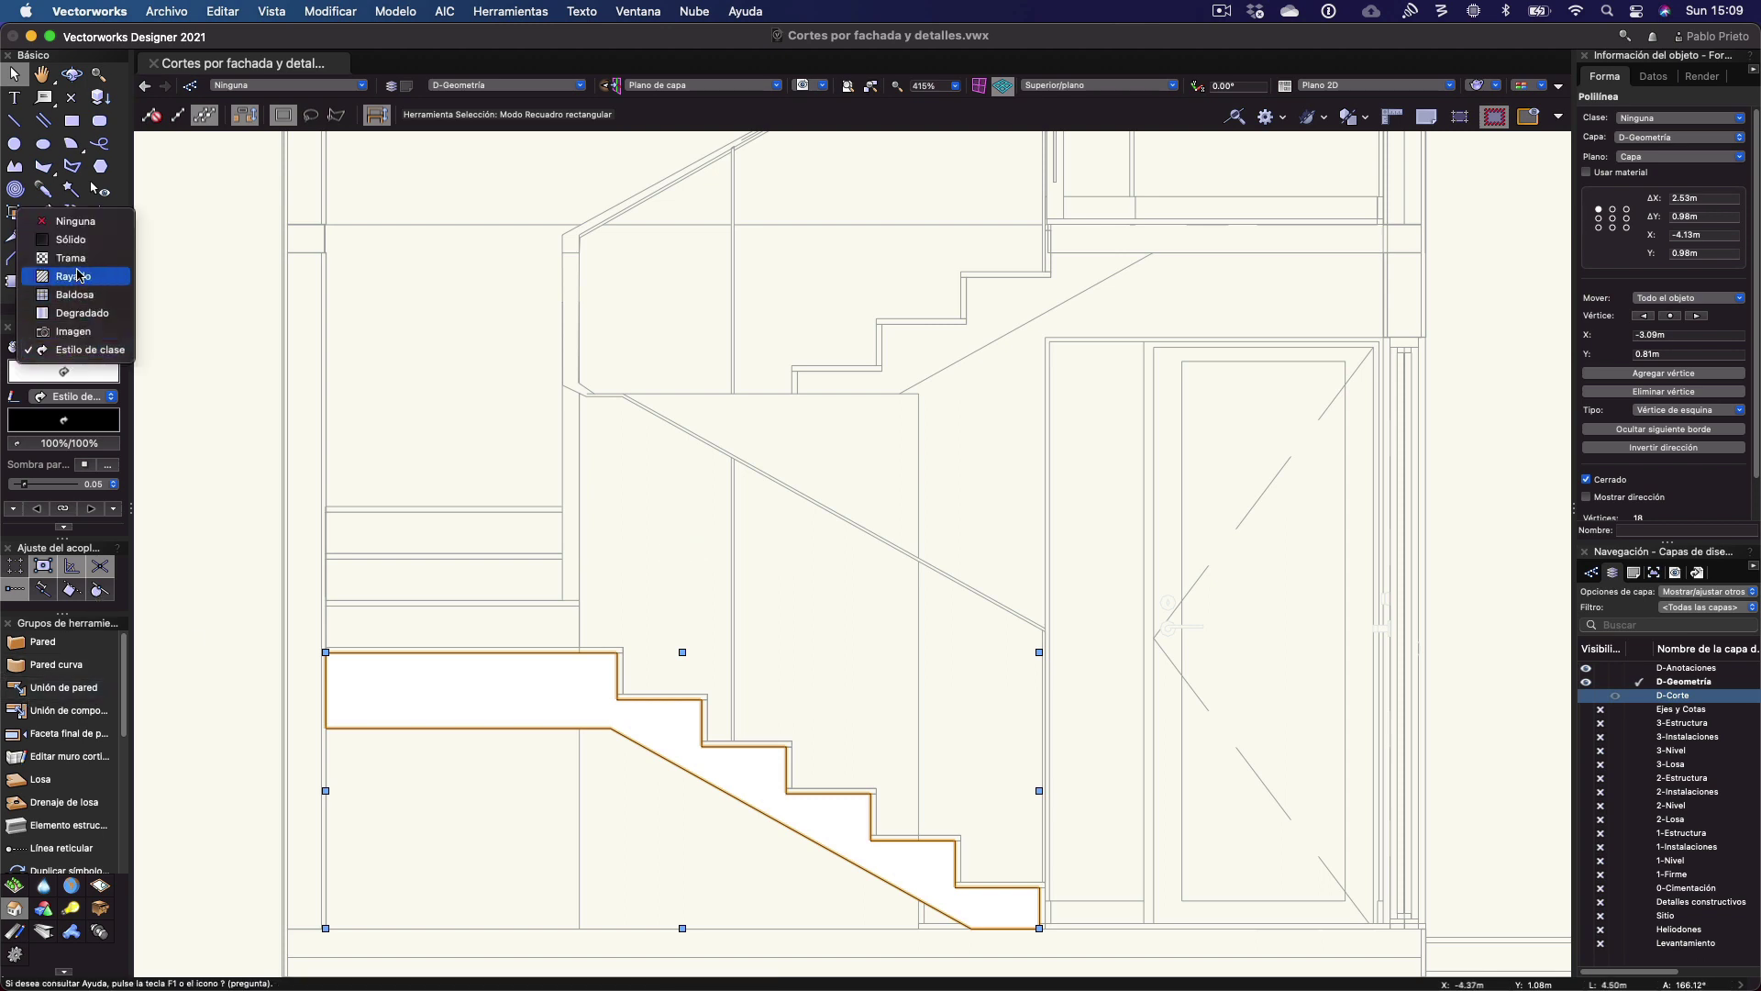
pyautogui.click(79, 275)
pyautogui.click(74, 370)
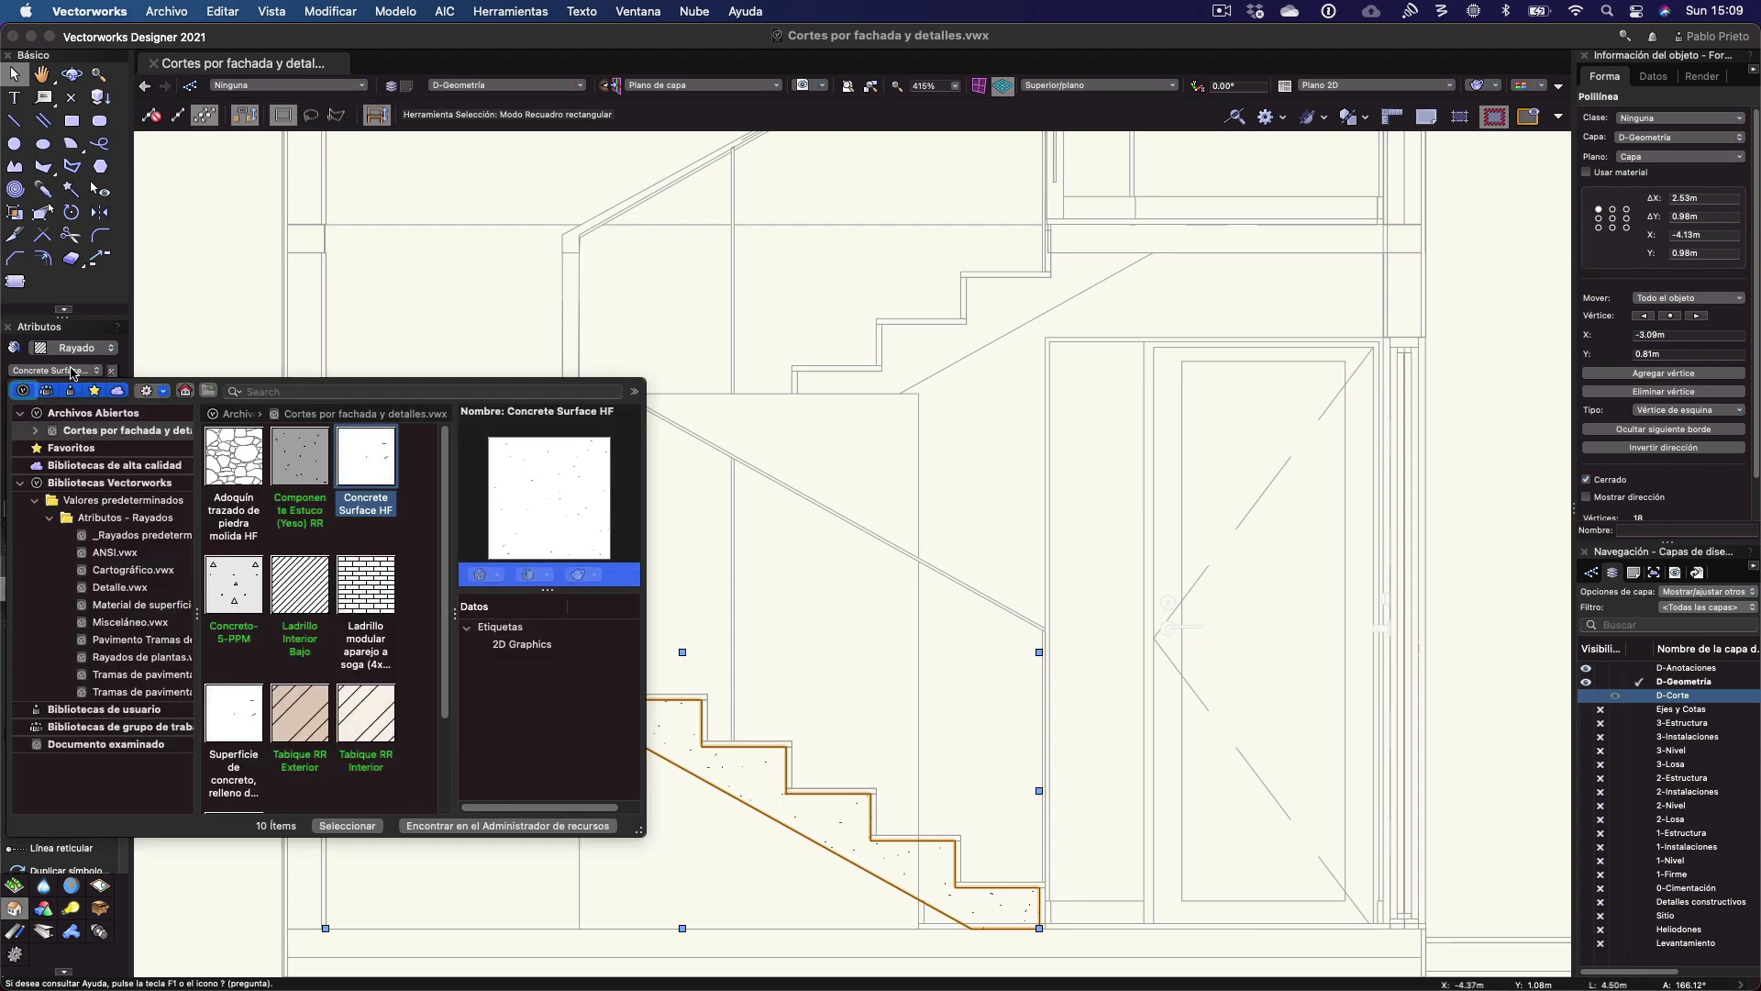
pyautogui.click(251, 588)
pyautogui.doubleClick(251, 588)
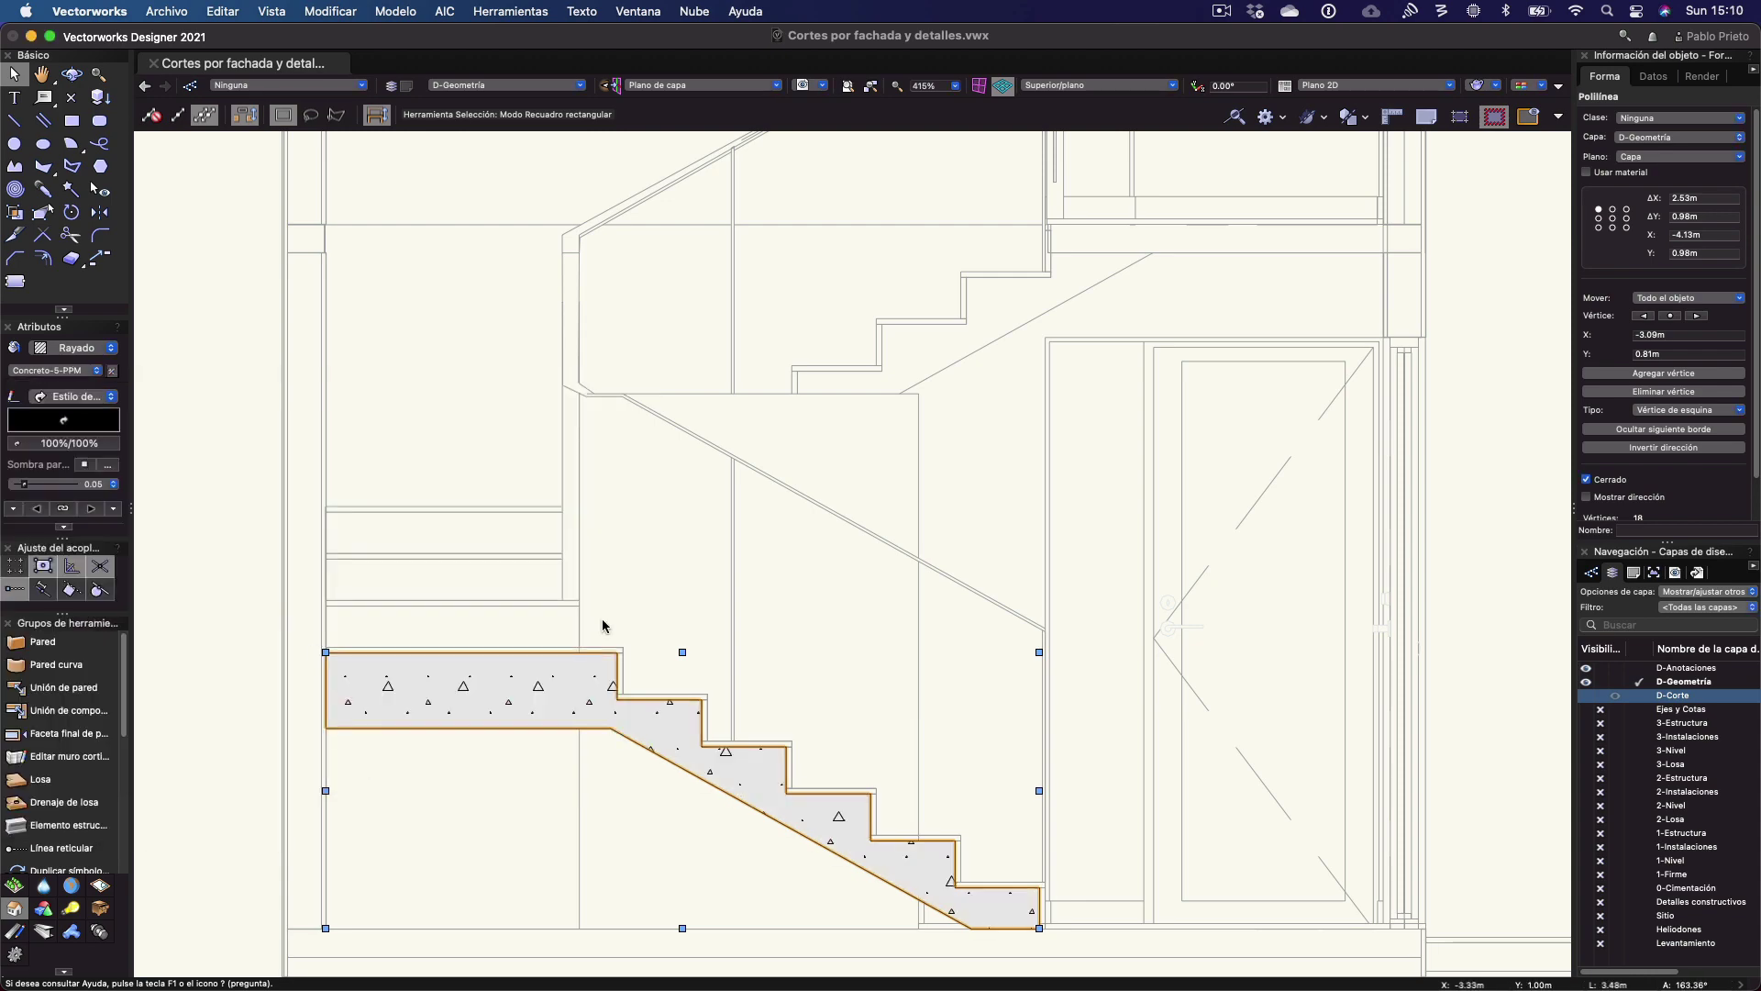
pyautogui.click(685, 558)
# Examine the hatched stair profile up close and against the rest of the greyed section
pyautogui.scroll(-2, 894, 692)
pyautogui.scroll(-1, 1297, 755)
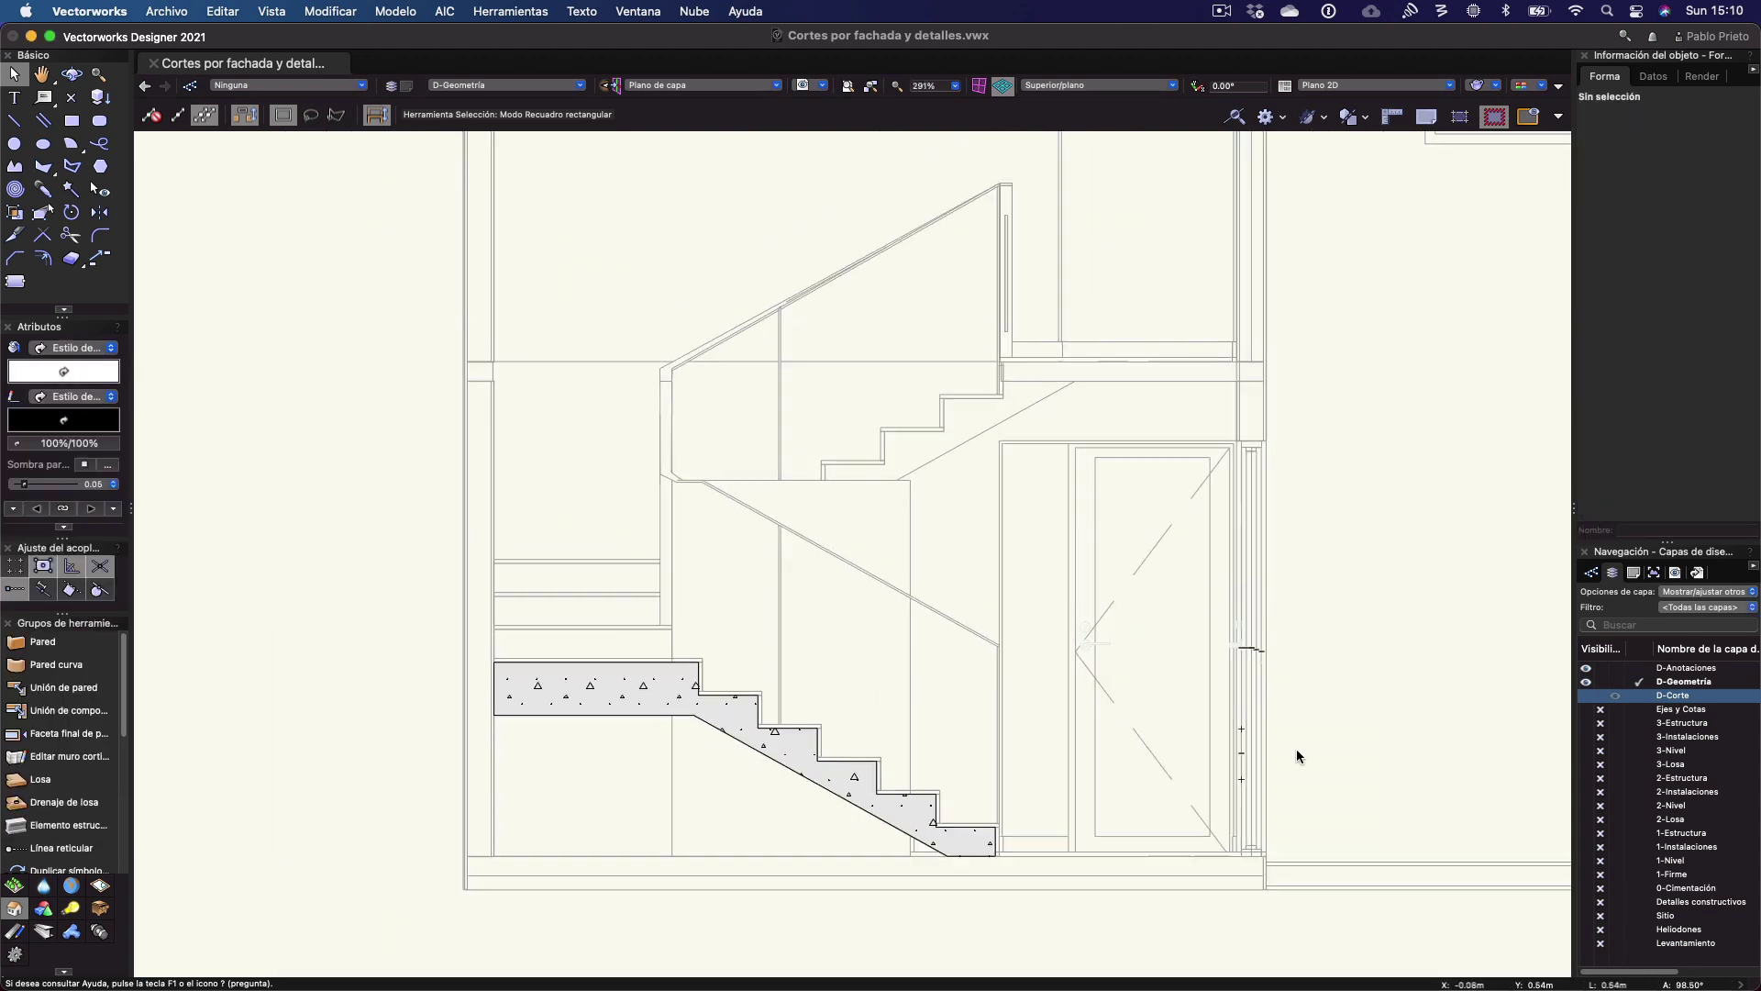
pyautogui.scroll(3, 680, 703)
pyautogui.scroll(1, 680, 703)
pyautogui.click(752, 706)
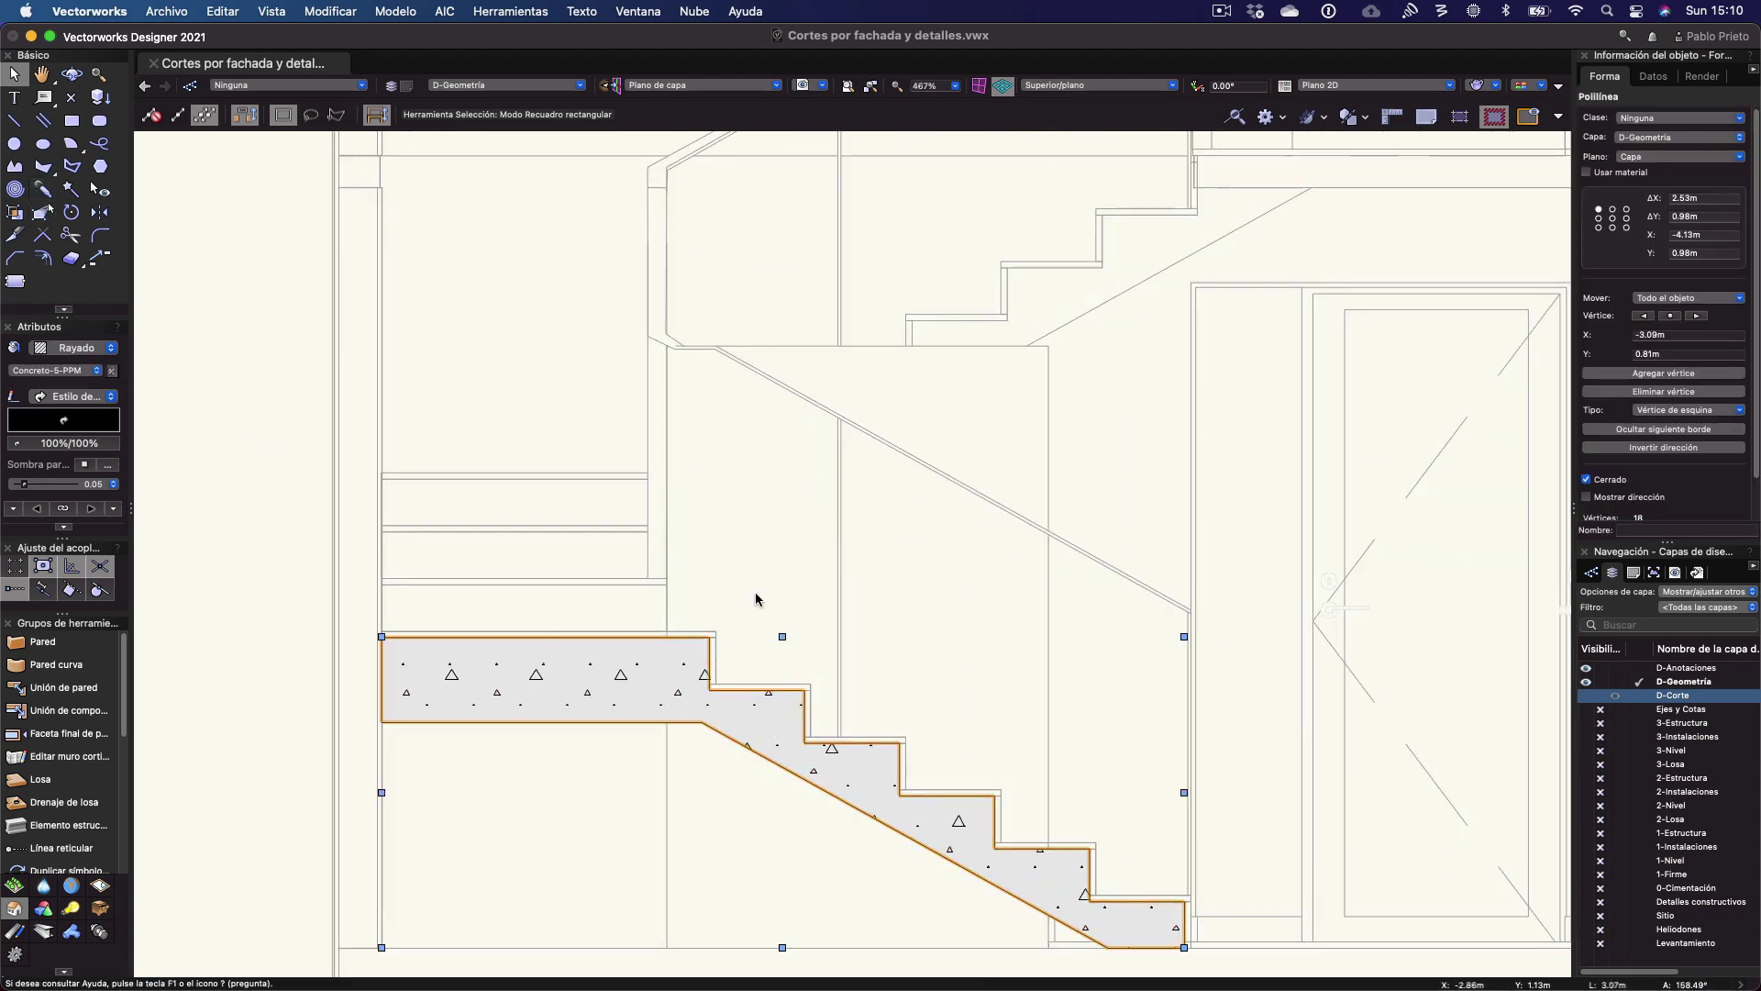
pyautogui.scroll(2, 757, 578)
pyautogui.scroll(-6, 730, 525)
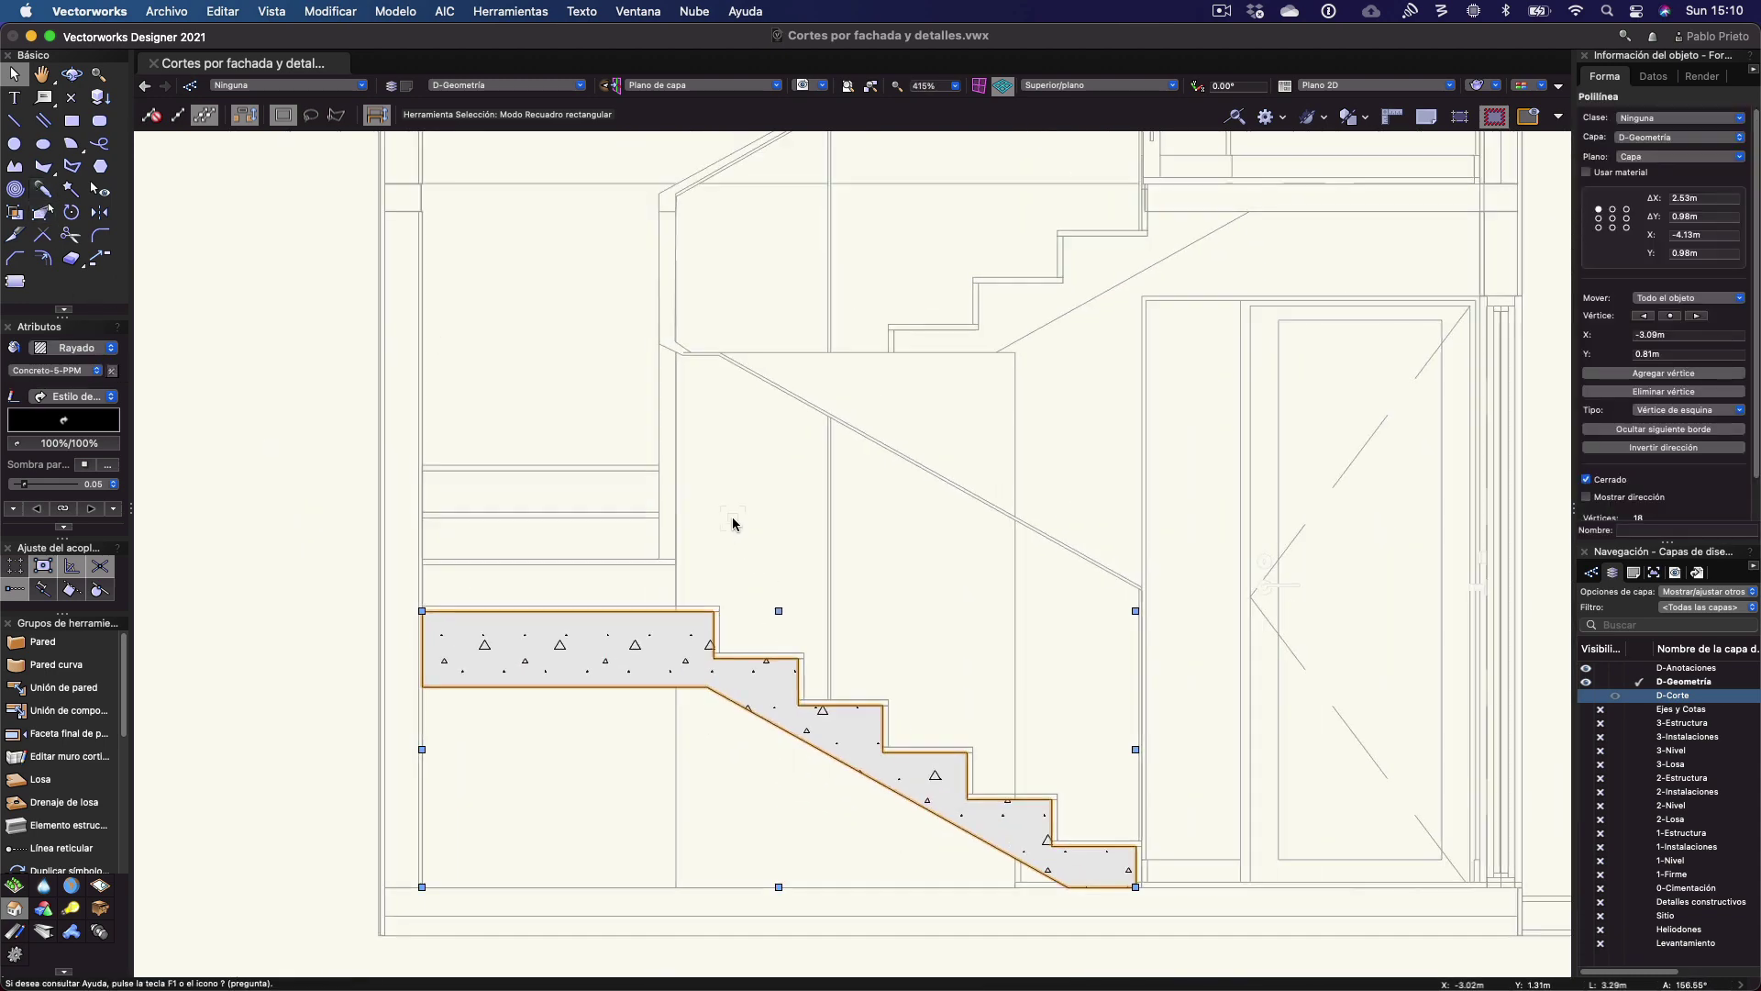
pyautogui.scroll(2, 680, 617)
pyautogui.click(762, 797)
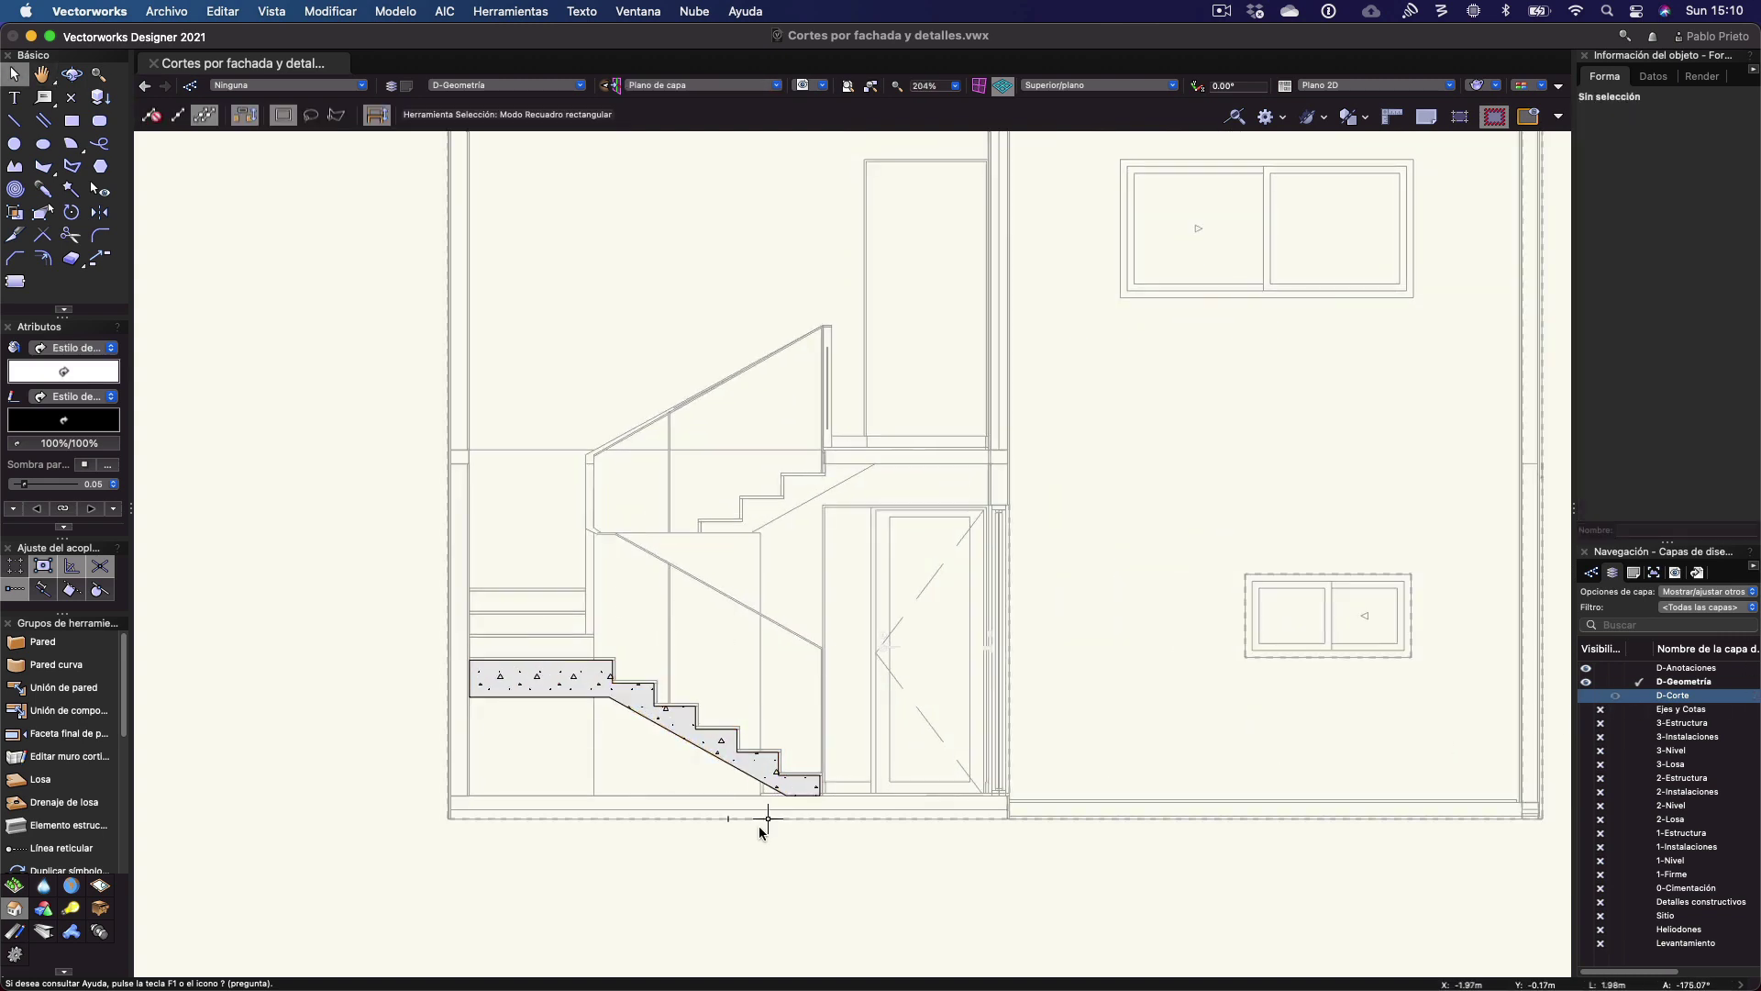
# Draw a floor slab rectangle about 4.02 m by 0.10 m under the stair, starting at the outer wall's base corner
pyautogui.scroll(2, 492, 776)
pyautogui.scroll(1, 406, 796)
pyautogui.scroll(-2, 422, 697)
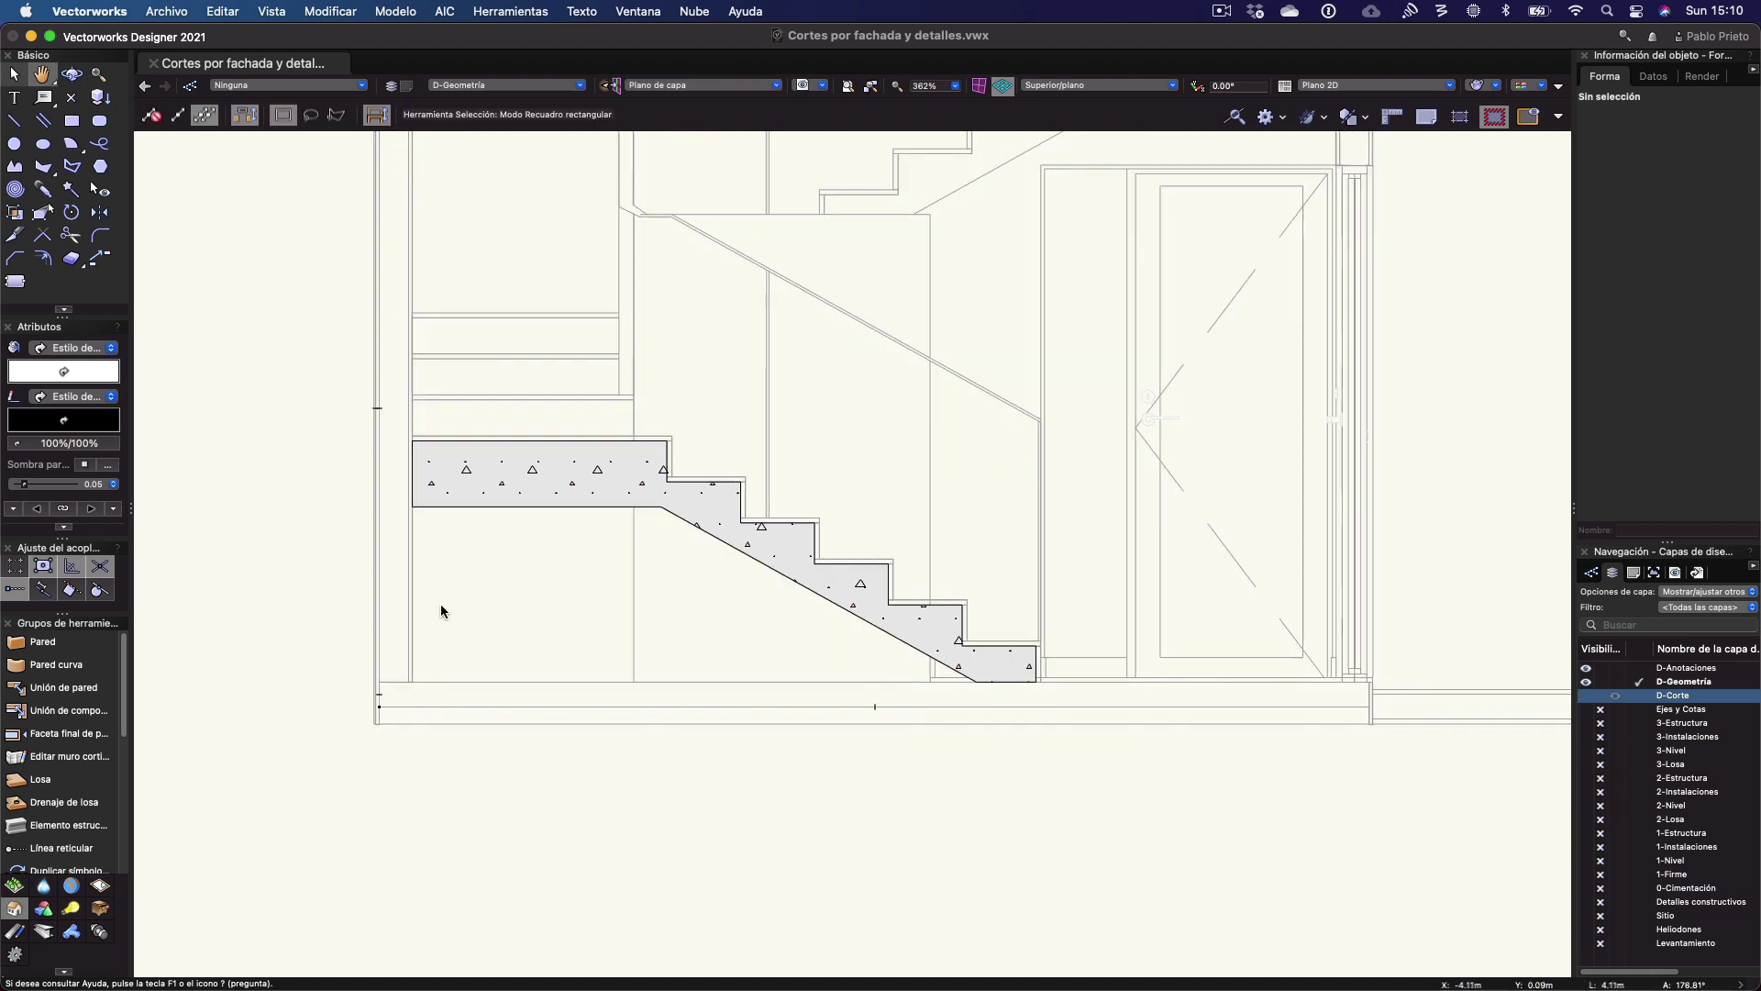
pyautogui.scroll(2, 382, 676)
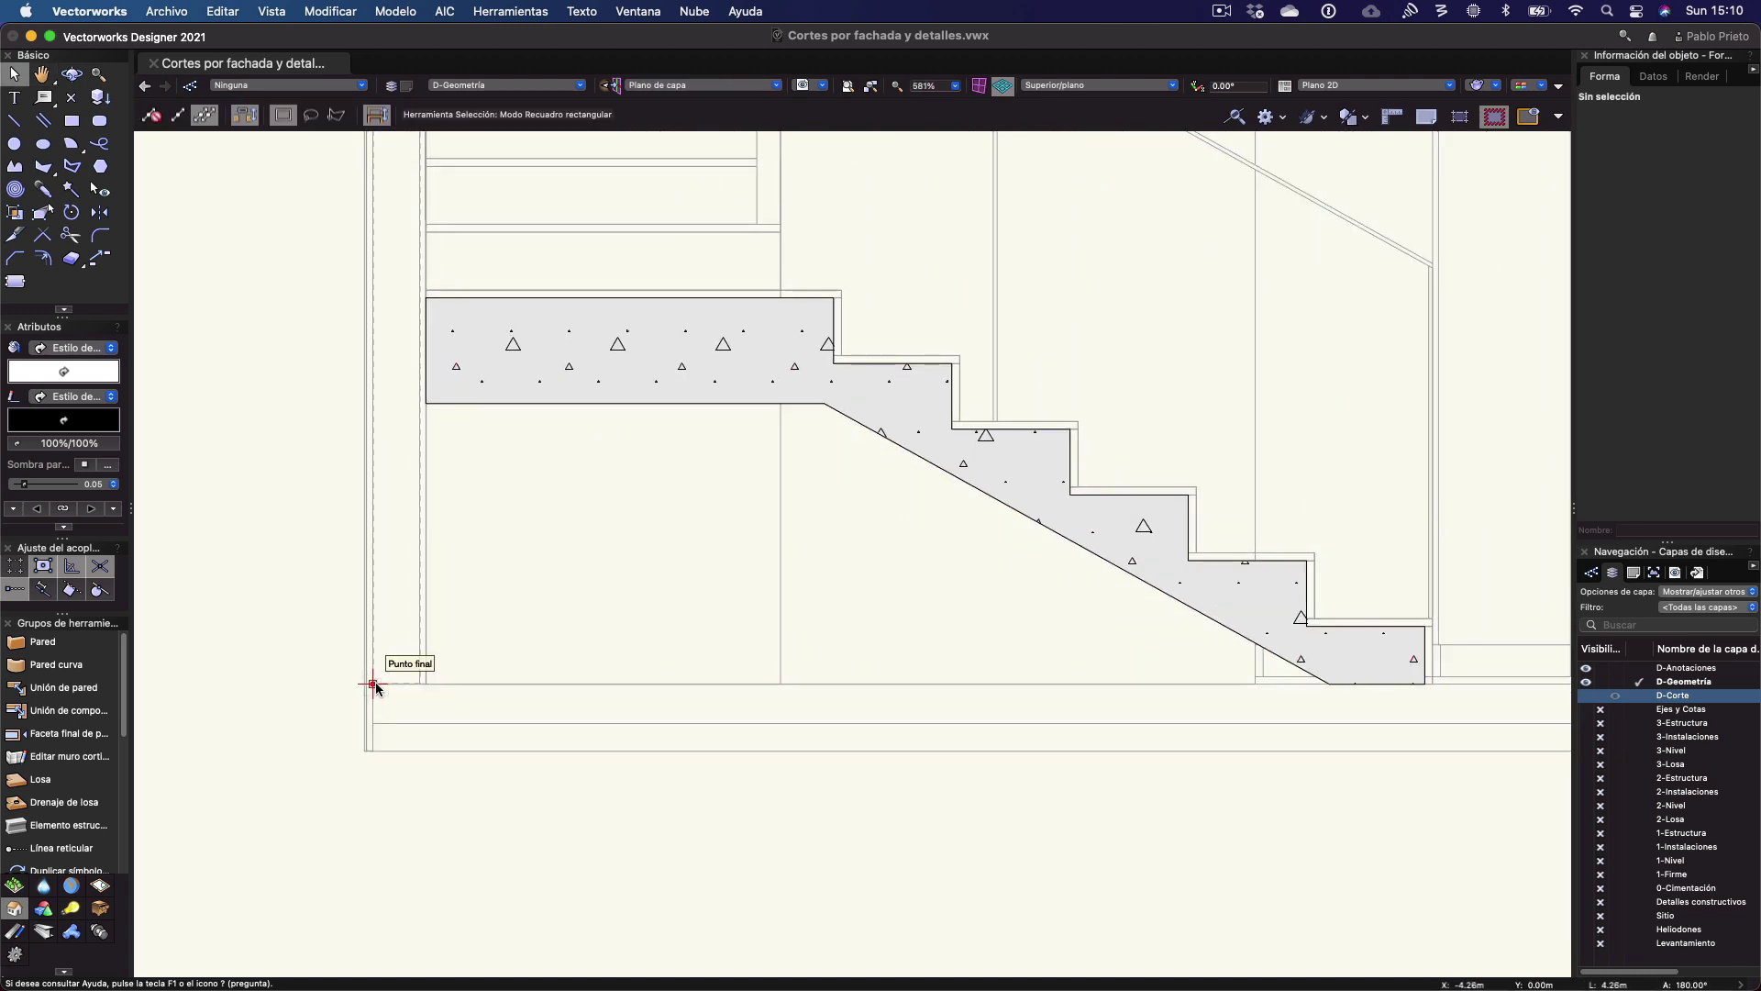
pyautogui.press('4')
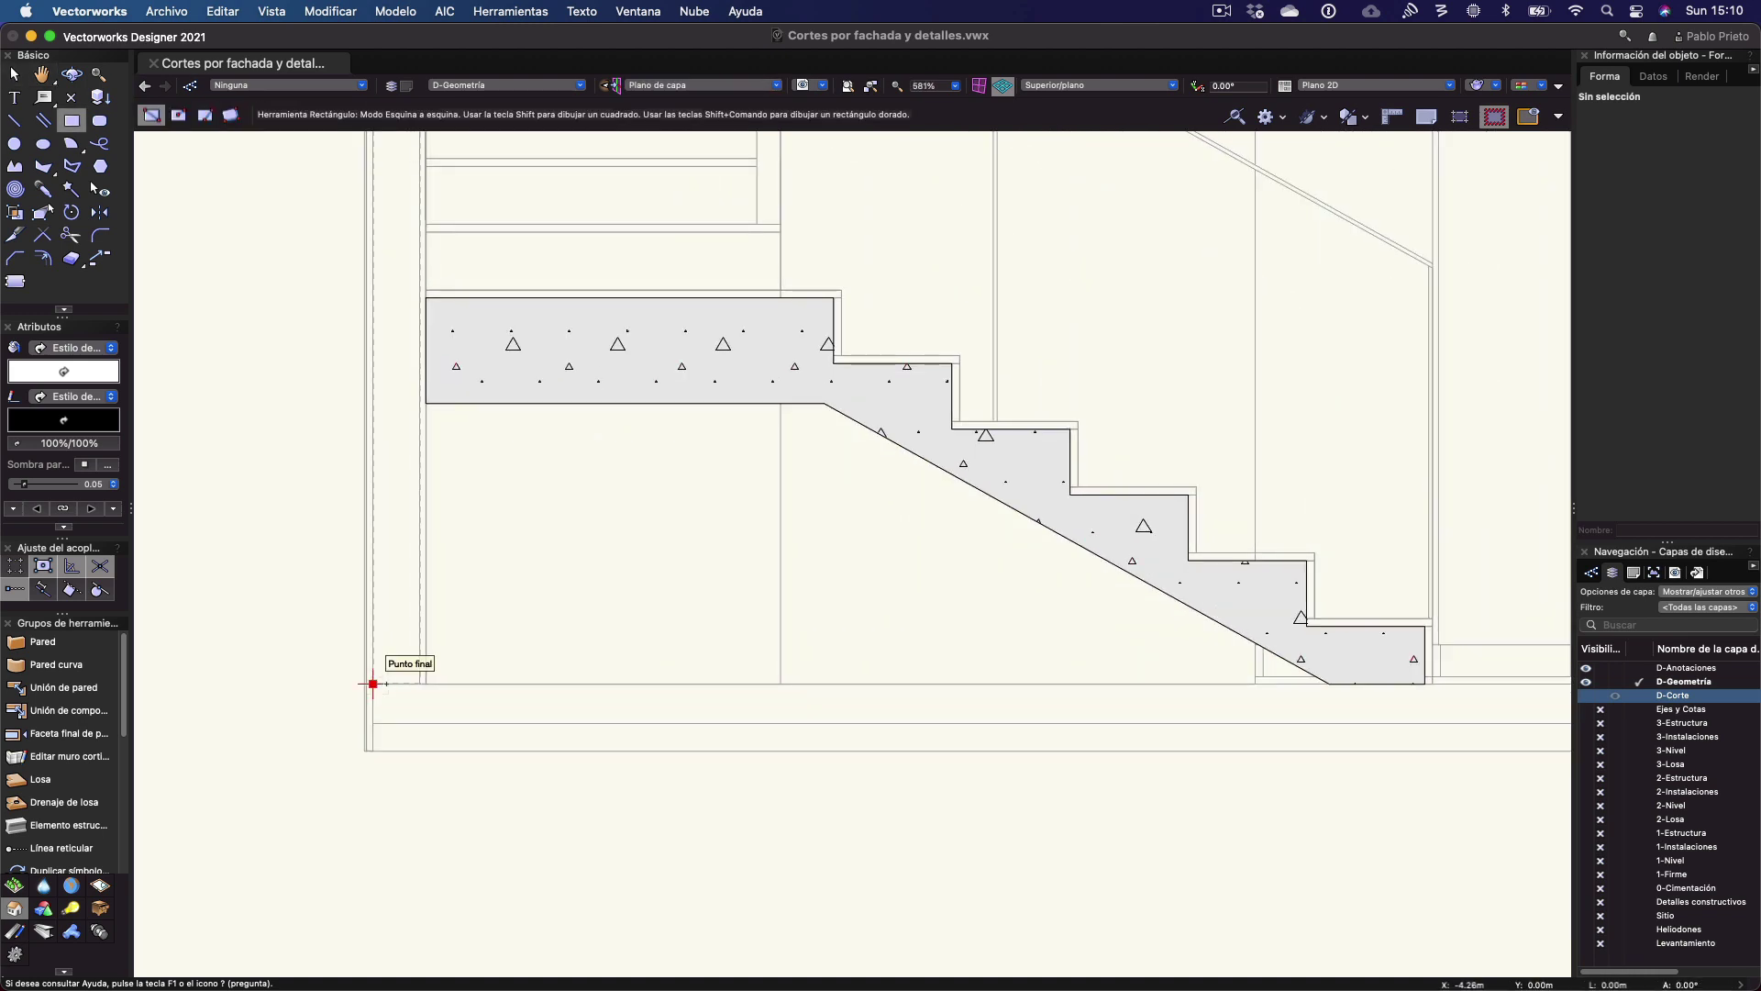
pyautogui.click(373, 683)
pyautogui.hscroll(6, 917, 752)
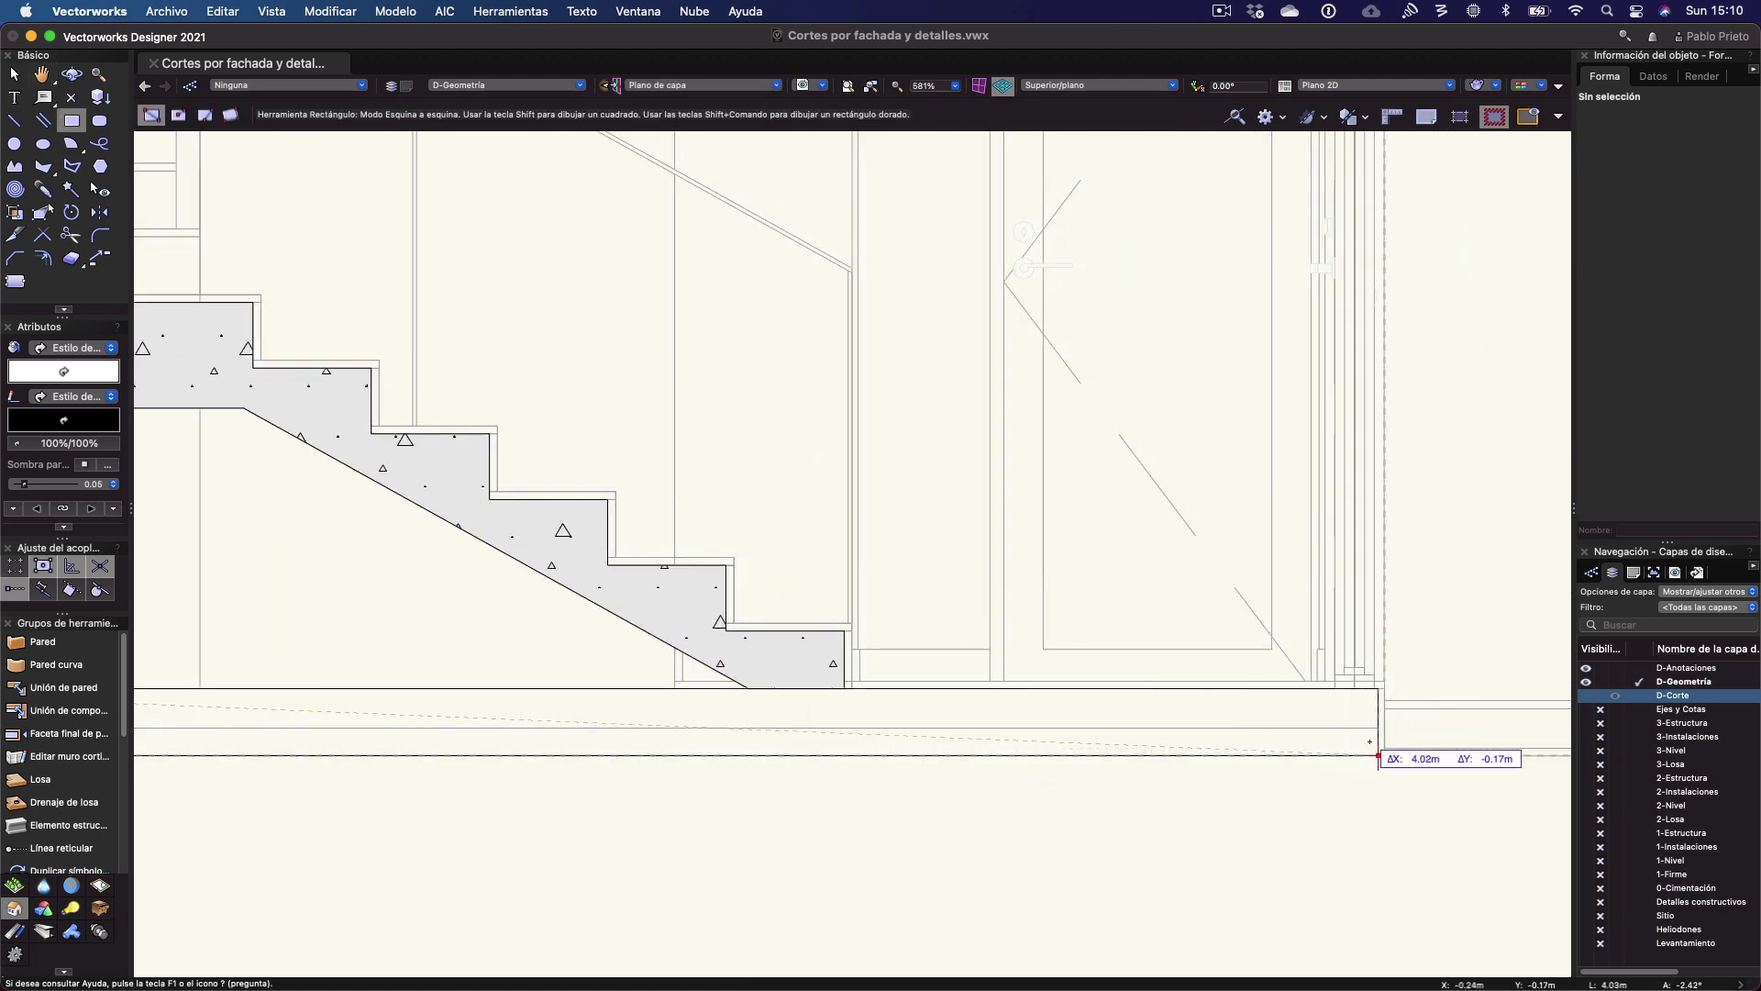
pyautogui.click(1376, 724)
pyautogui.press('x')
# Move the bottom edge of the stair polyline's foot down about 0.02 m so it overlaps the floor slab rectangle
pyautogui.scroll(-1, 936, 683)
pyautogui.hscroll(-1, 935, 684)
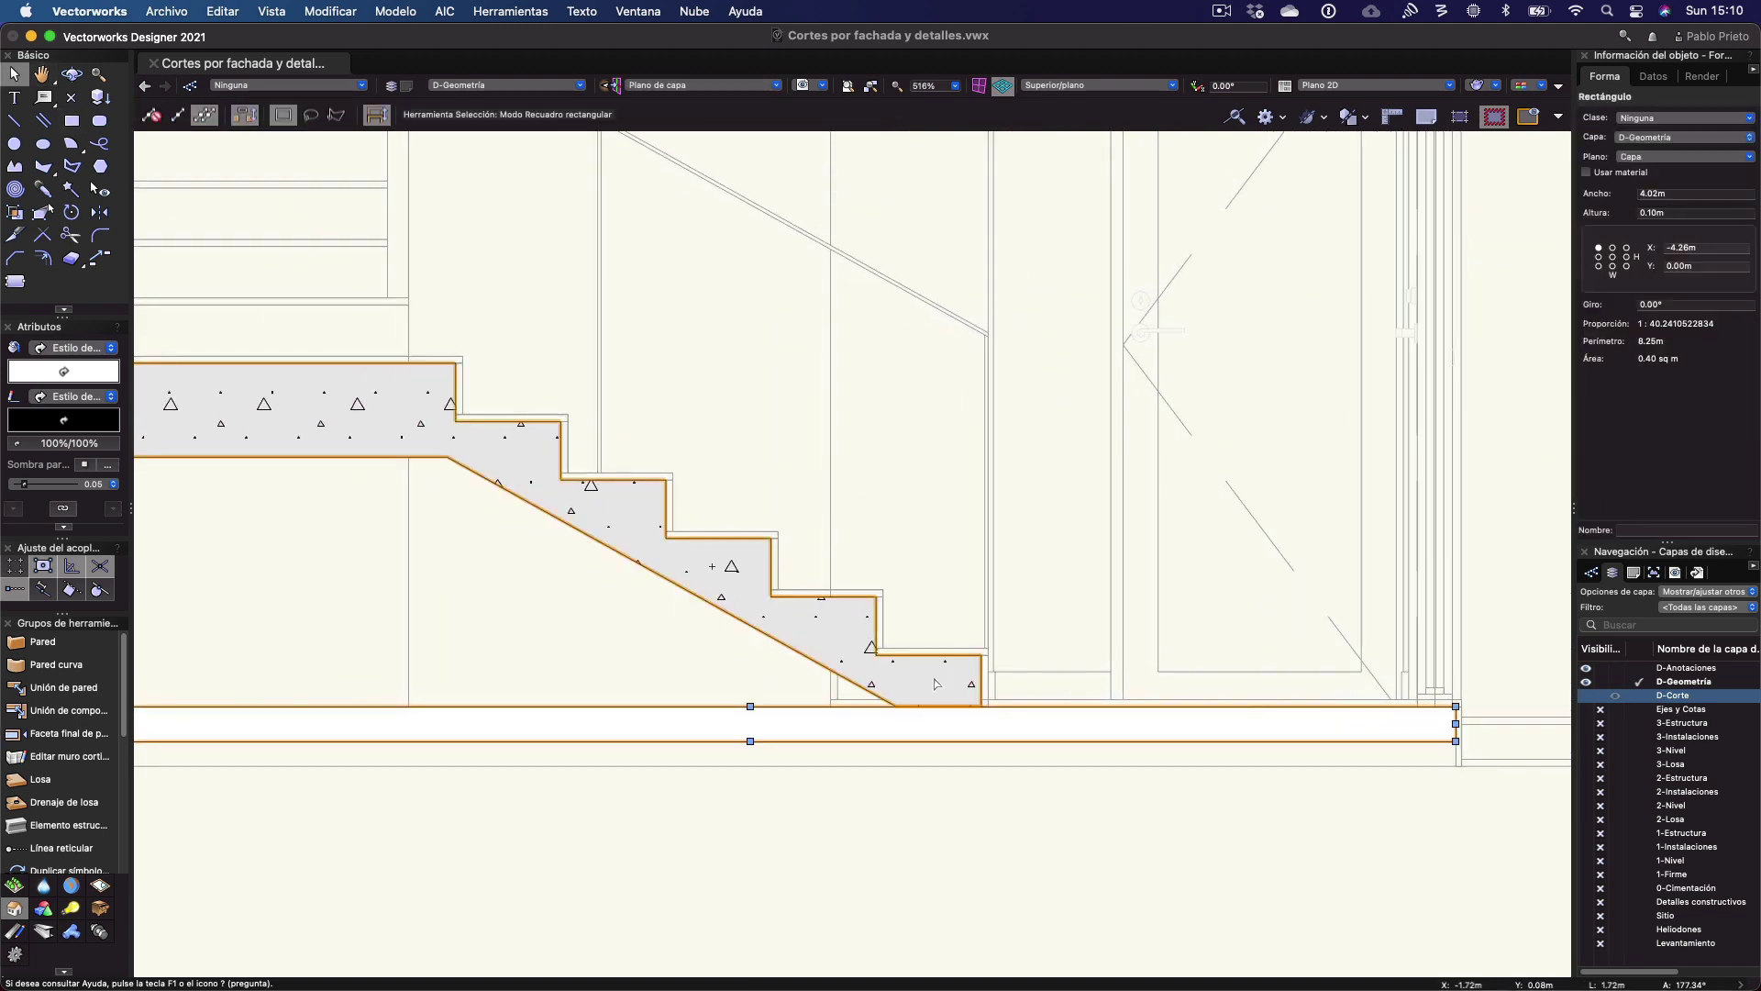
pyautogui.click(935, 686)
pyautogui.hotkey('shift', 'r')
pyautogui.scroll(5, 936, 693)
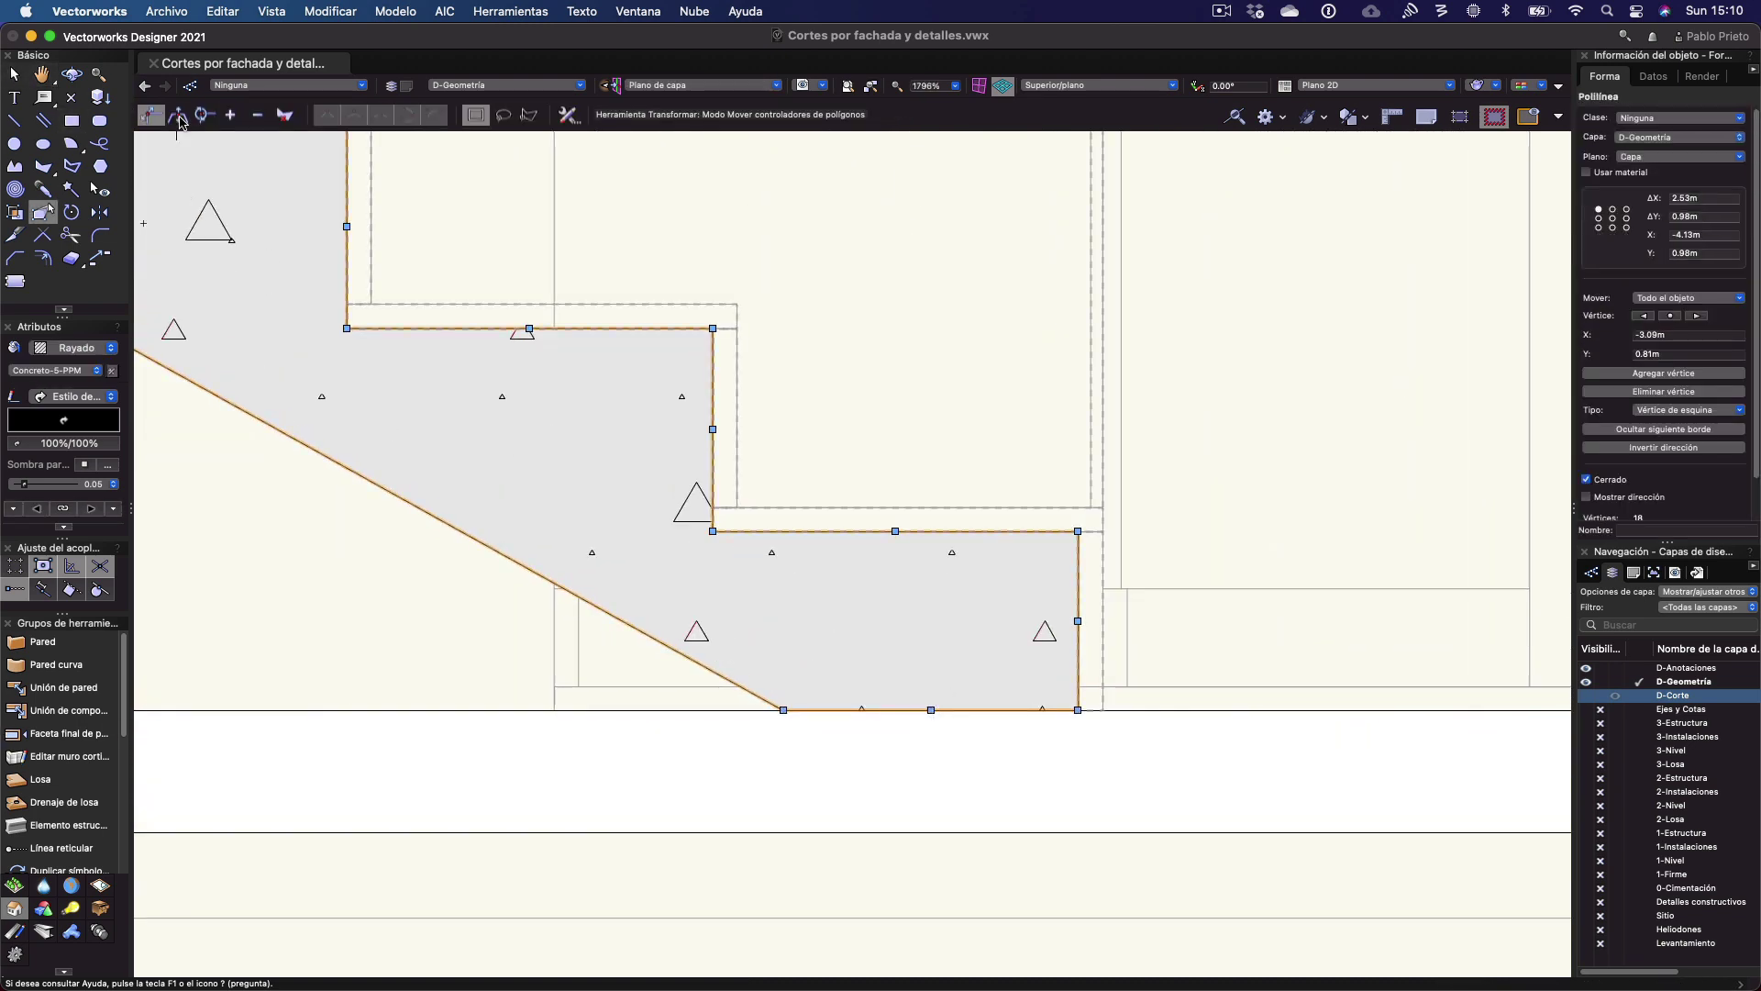
pyautogui.press('u')
pyautogui.moveTo(929, 711); pyautogui.dragTo(907, 739)
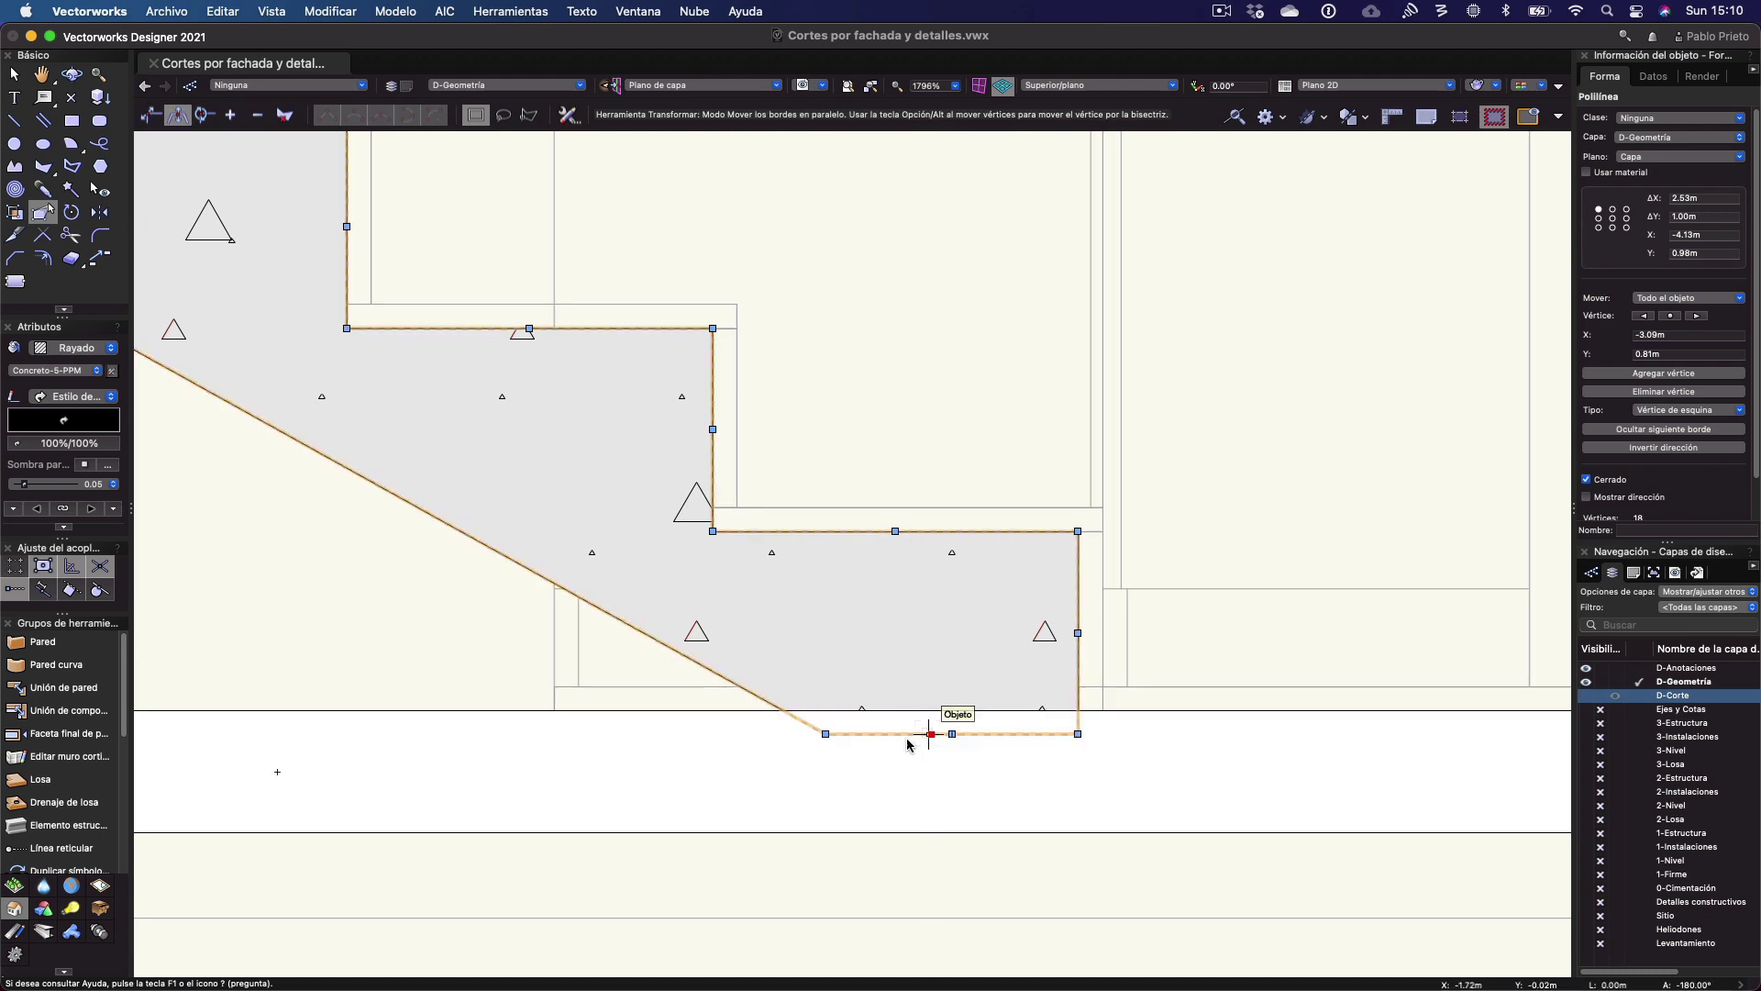
# Merge the stair polyline and the floor slab rectangle into one shape with Agregar superficie, and deselect it
pyautogui.keyDown('shift'); pyautogui.click(686, 738); pyautogui.keyUp('shift')
pyautogui.rightClick(662, 739)
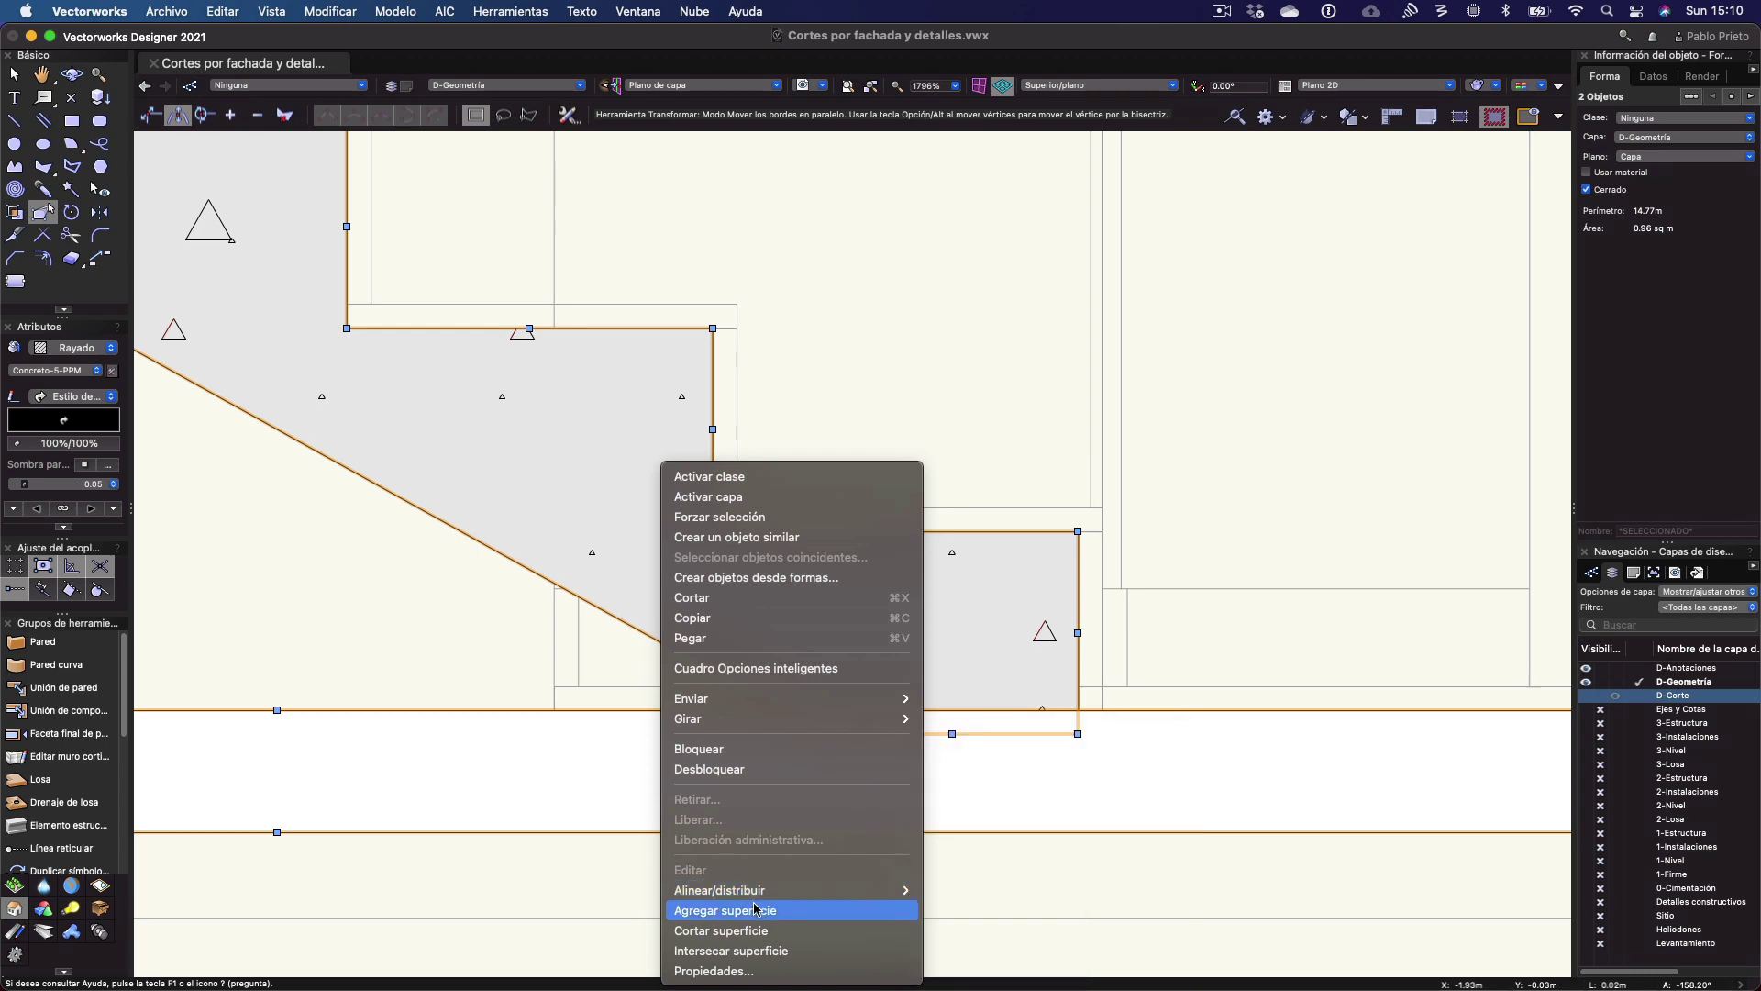
pyautogui.click(754, 932)
pyautogui.click(982, 420)
pyautogui.scroll(-5, 982, 420)
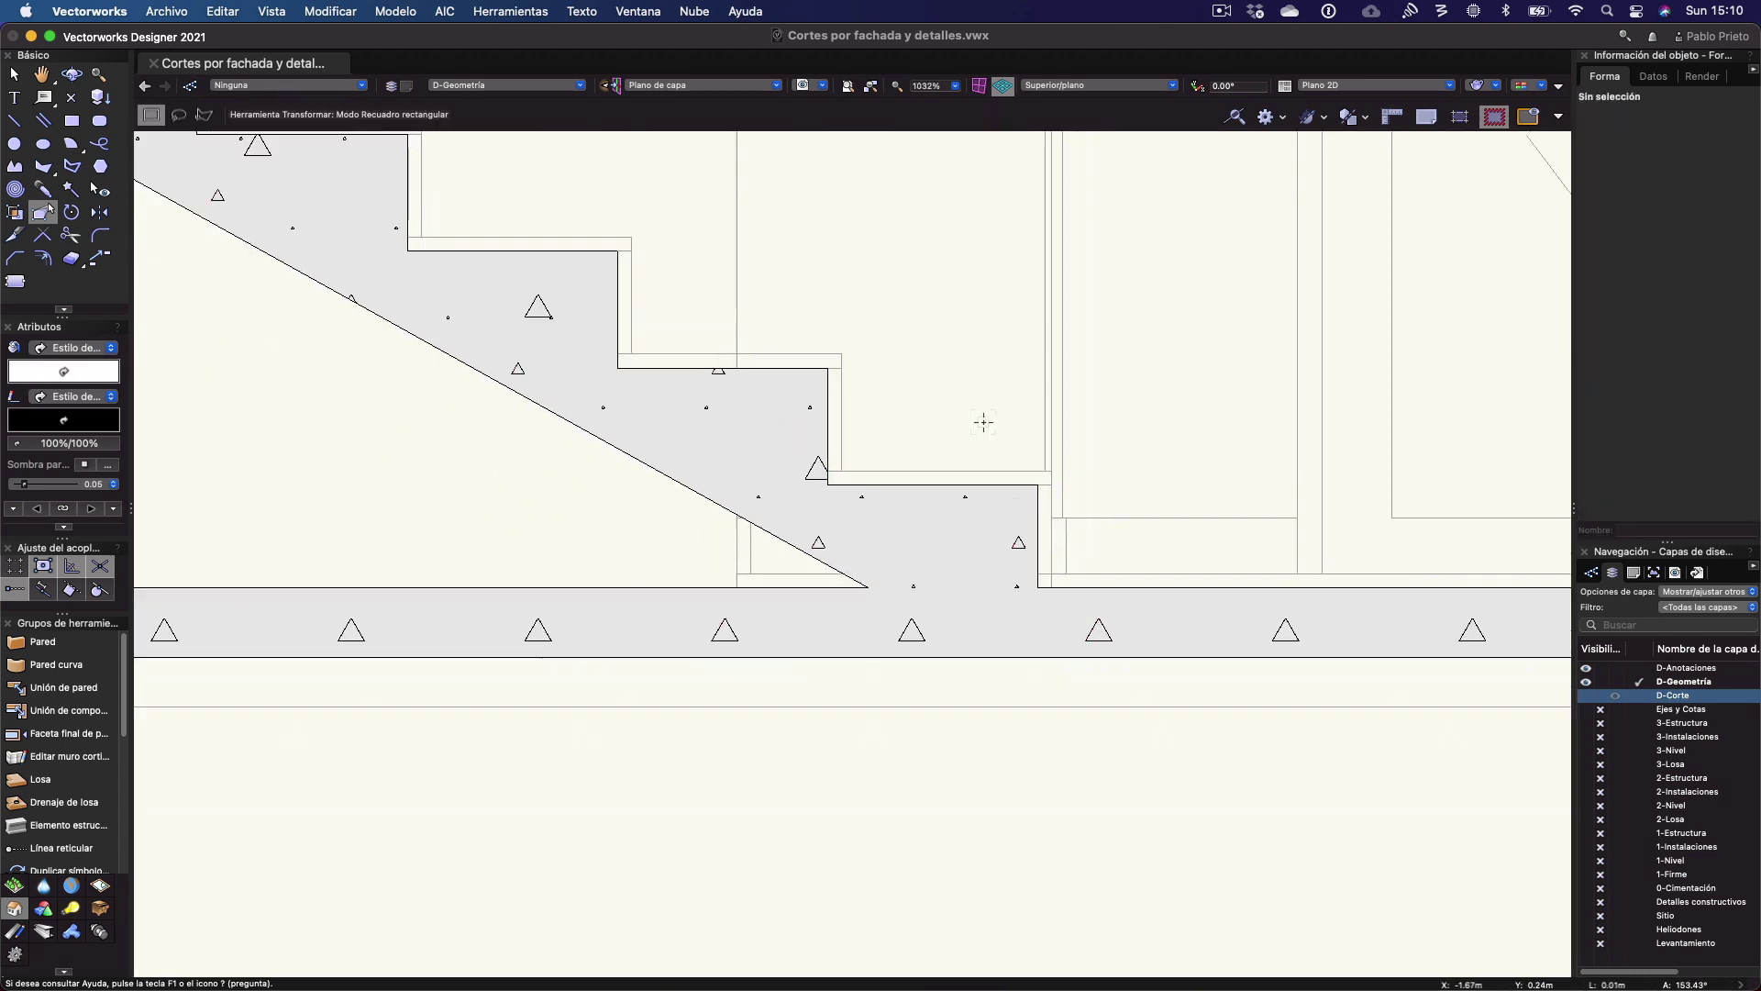
# Draw a 0.20 m wide, 0.60 m high rectangle downward from the slab's lower corner beneath the stair landing's outer wall
pyautogui.press('x')
pyautogui.scroll(-5, 574, 569)
pyautogui.hscroll(-4, 727, 570)
pyautogui.scroll(4, 688, 589)
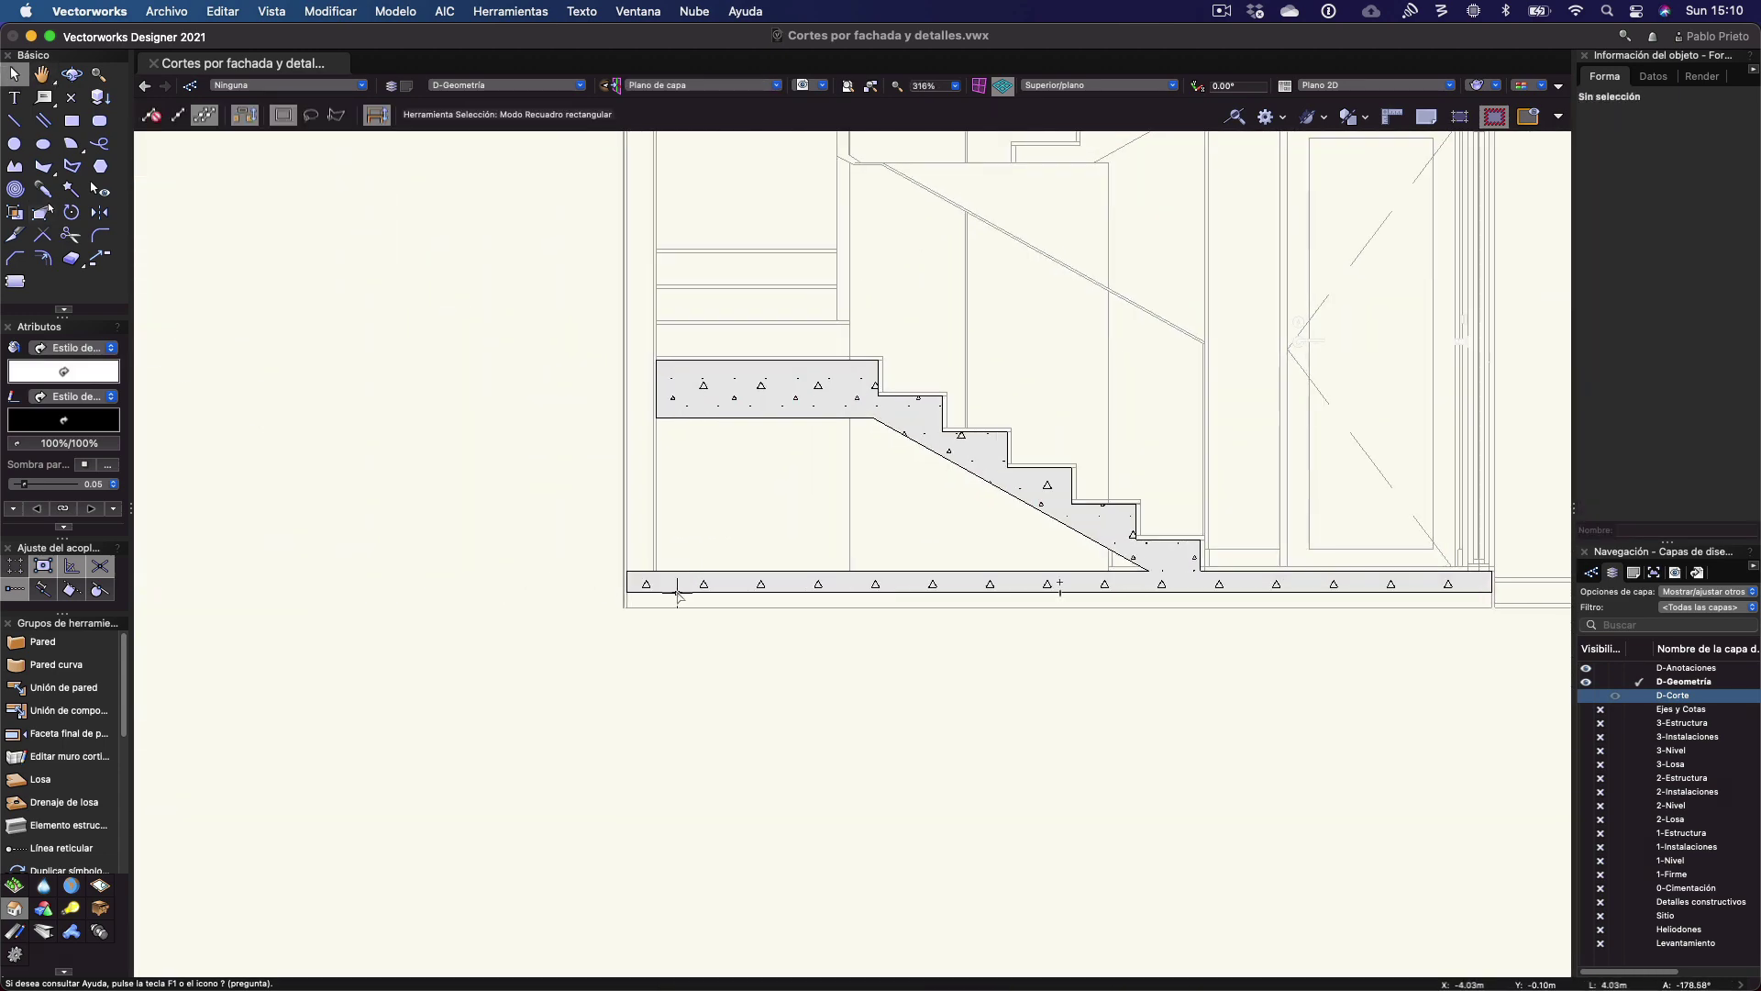
pyautogui.scroll(4, 672, 592)
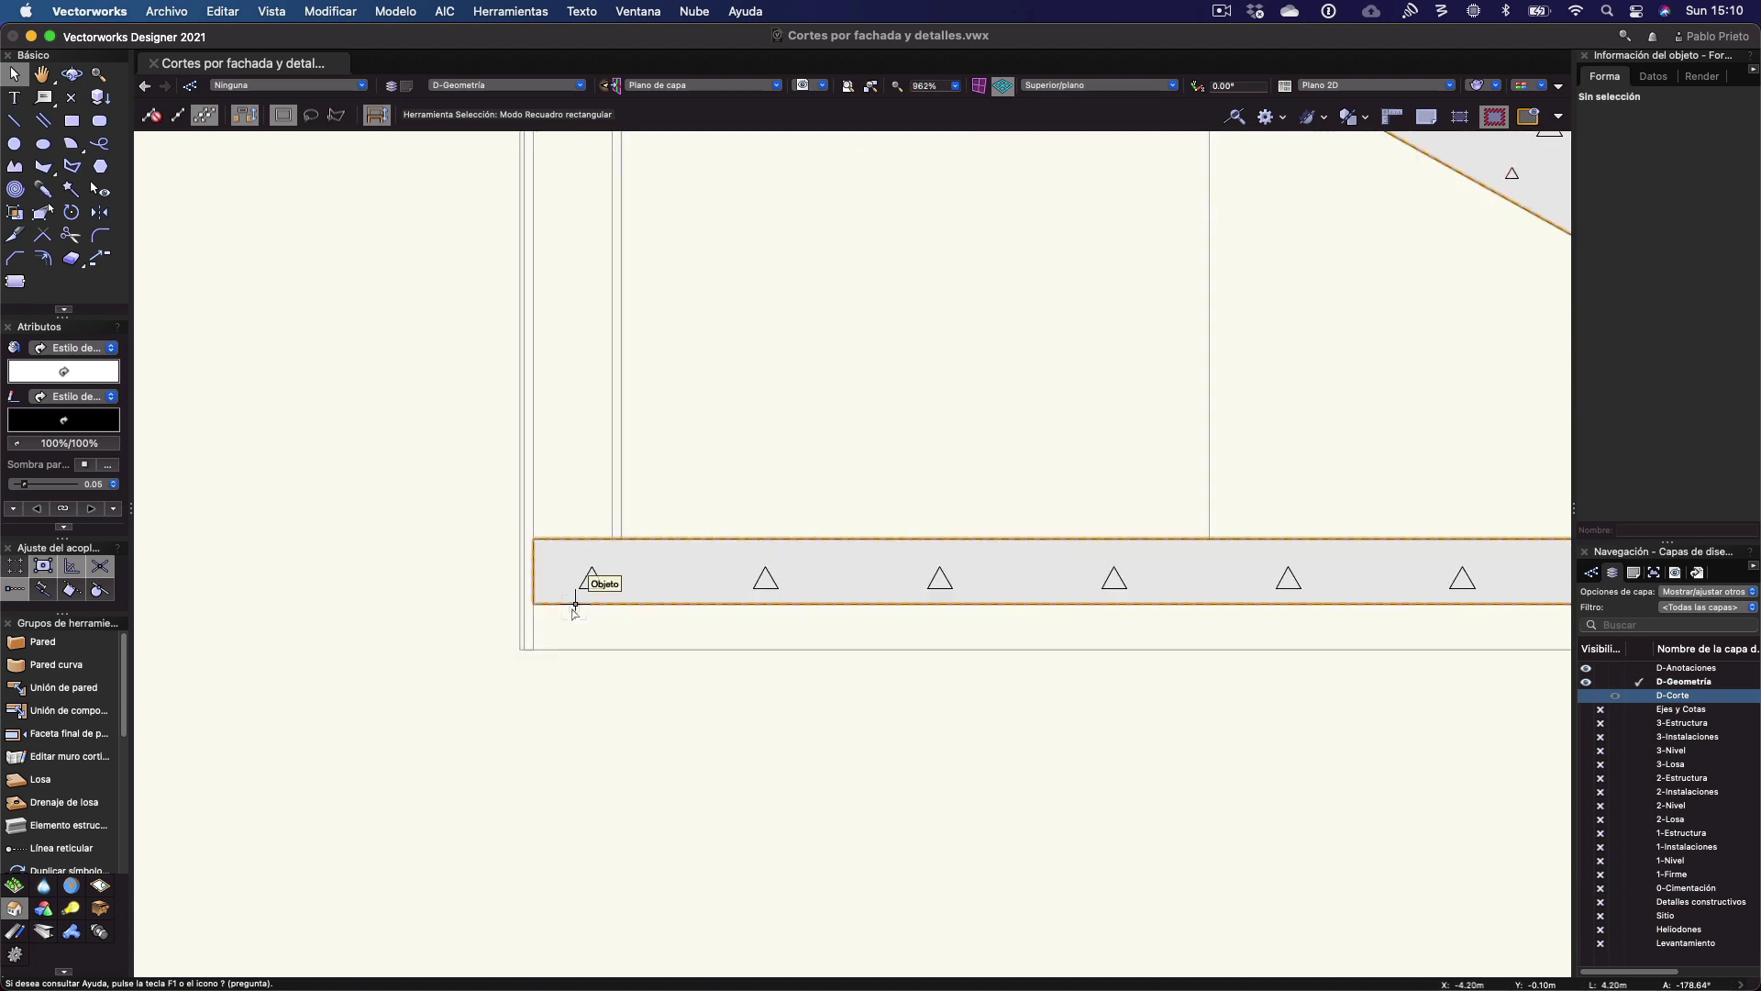
pyautogui.press('4')
pyautogui.click(534, 604)
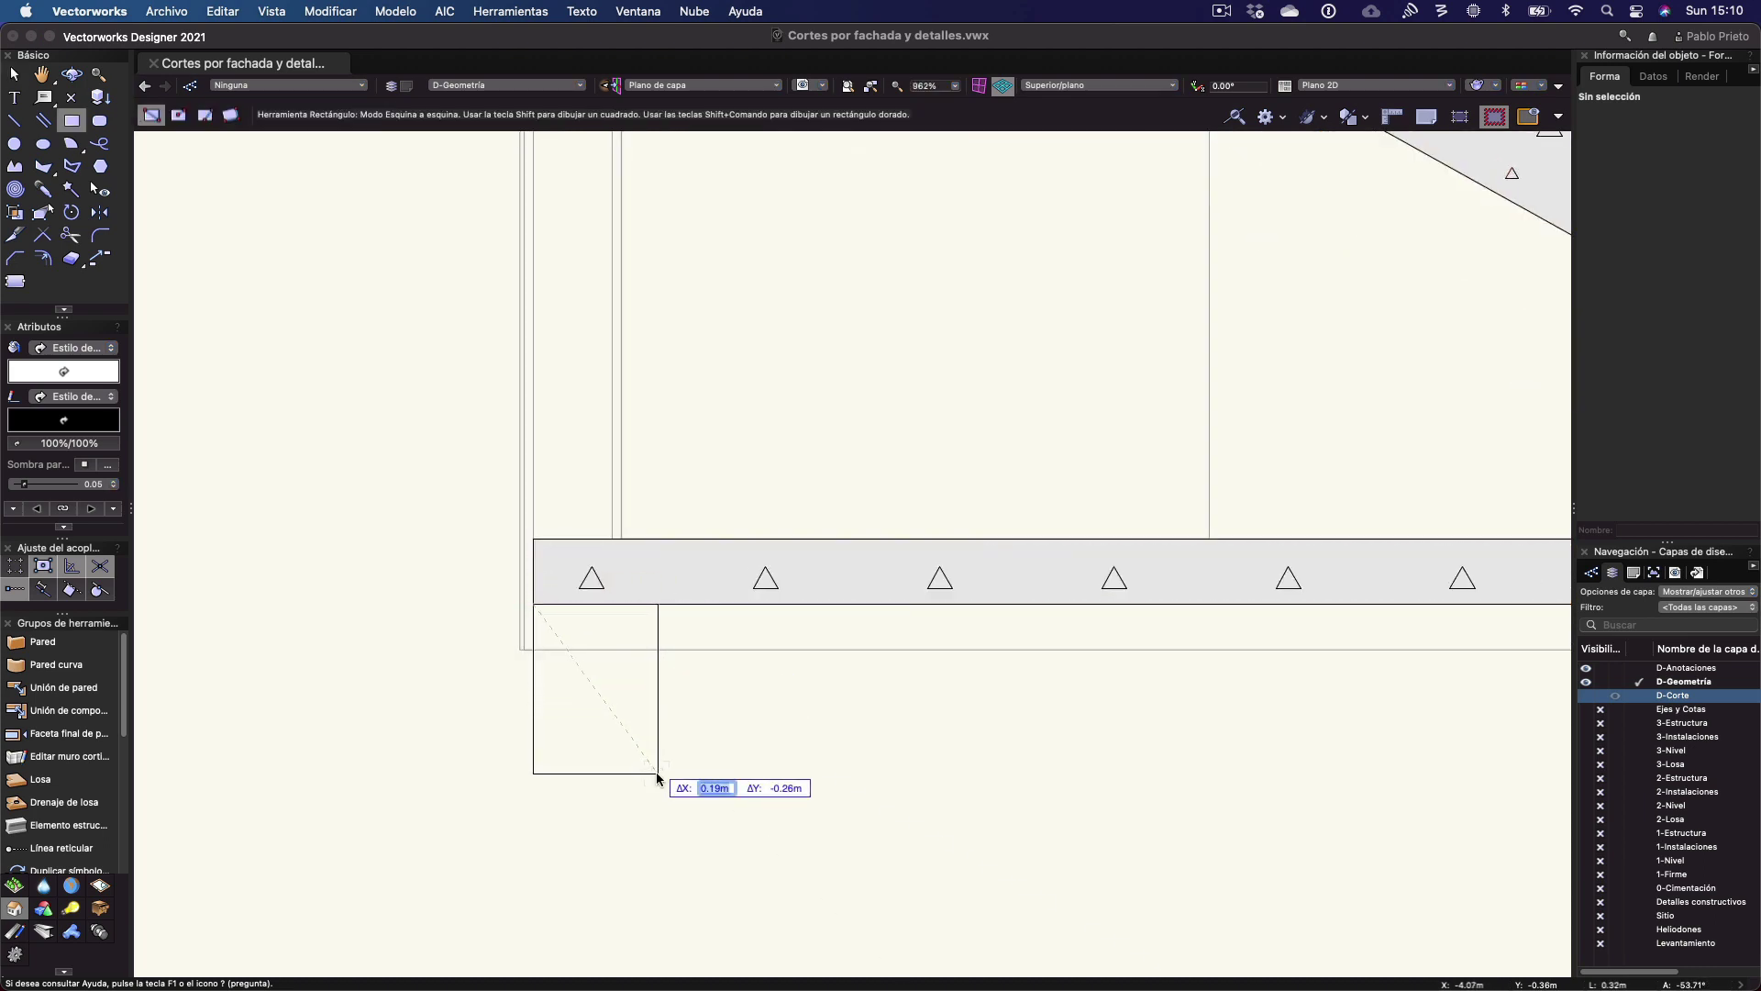
pyautogui.write('.2')
pyautogui.press('Tab')
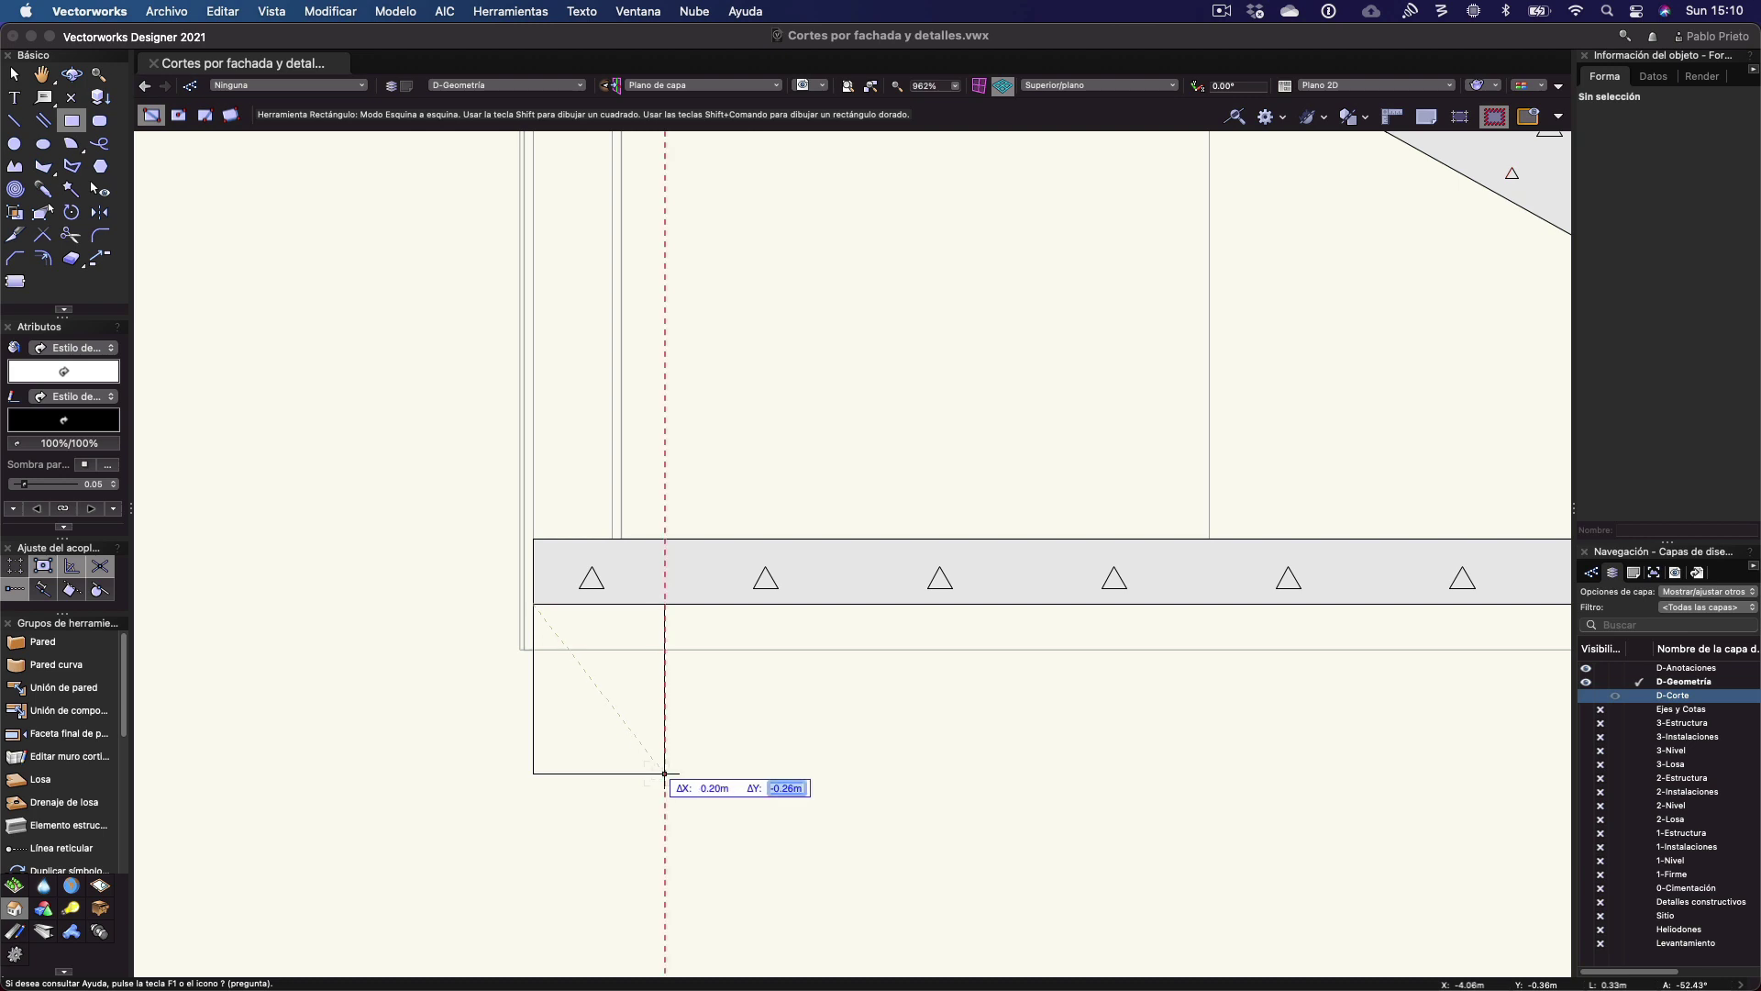
pyautogui.write('-4.26')
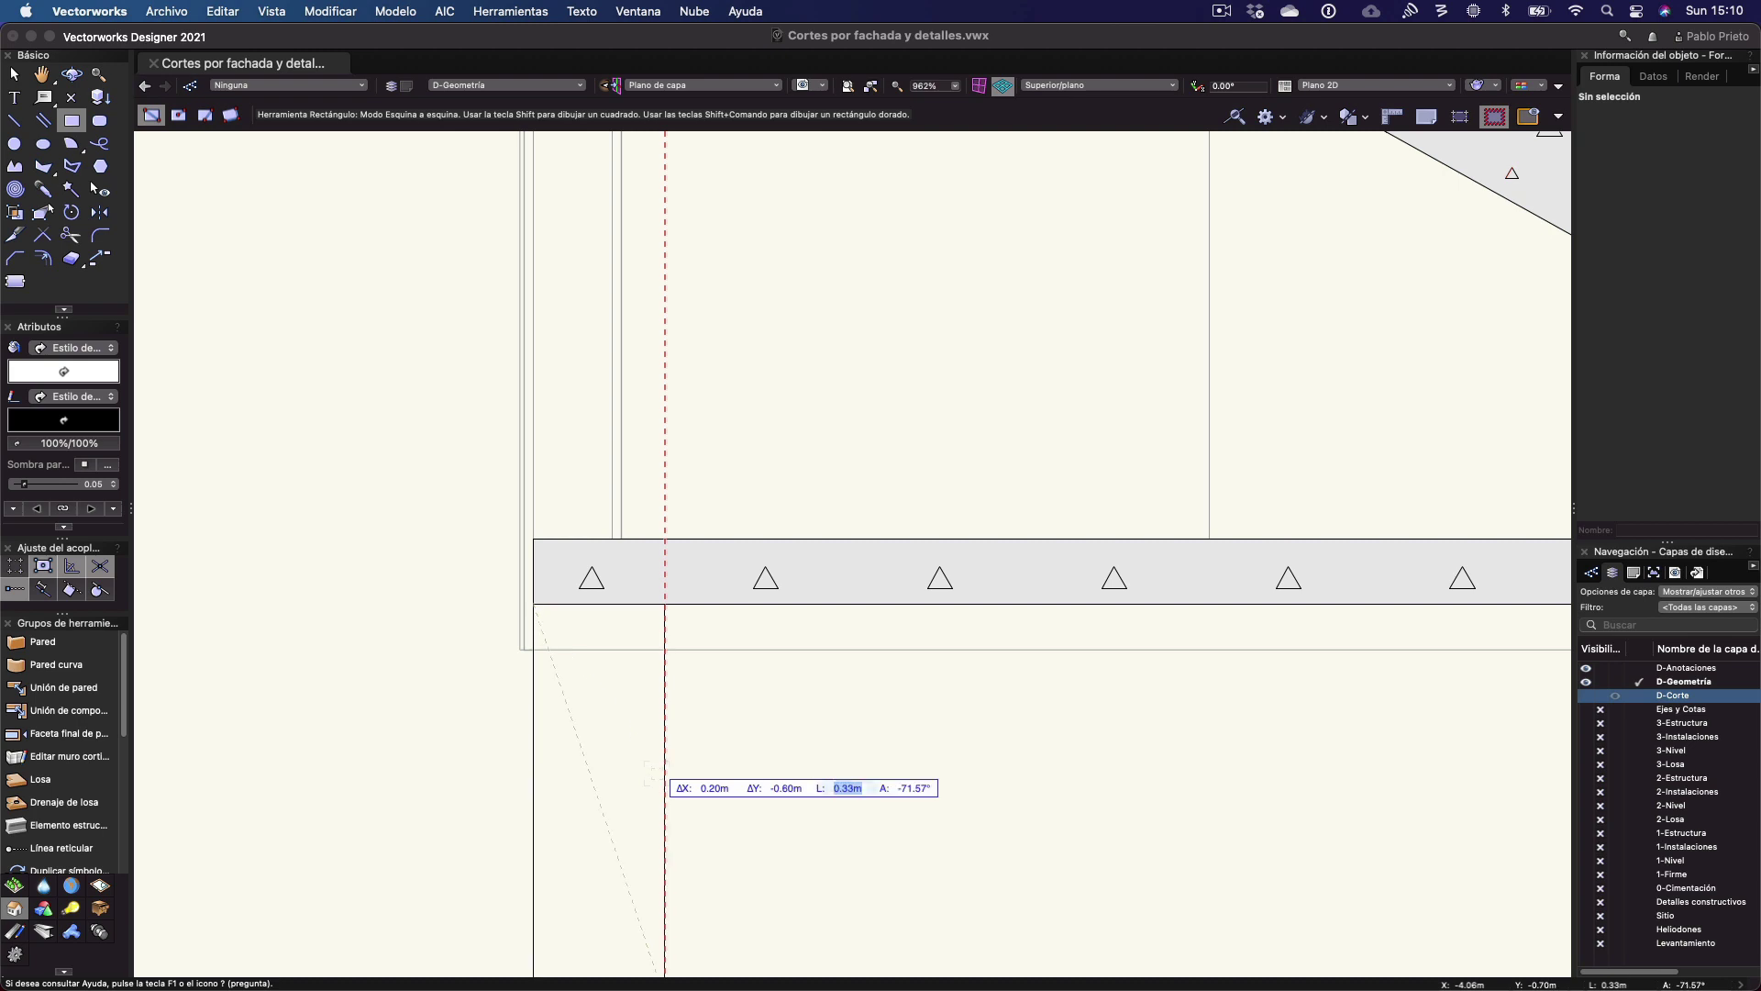
pyautogui.press('Return')
pyautogui.press('x')
# Duplicate the footing rectangle, rotate the copy 90° and snap its upper outer corner to the original's lower outer corner
pyautogui.scroll(-4, 660, 774)
pyautogui.scroll(2, 679, 772)
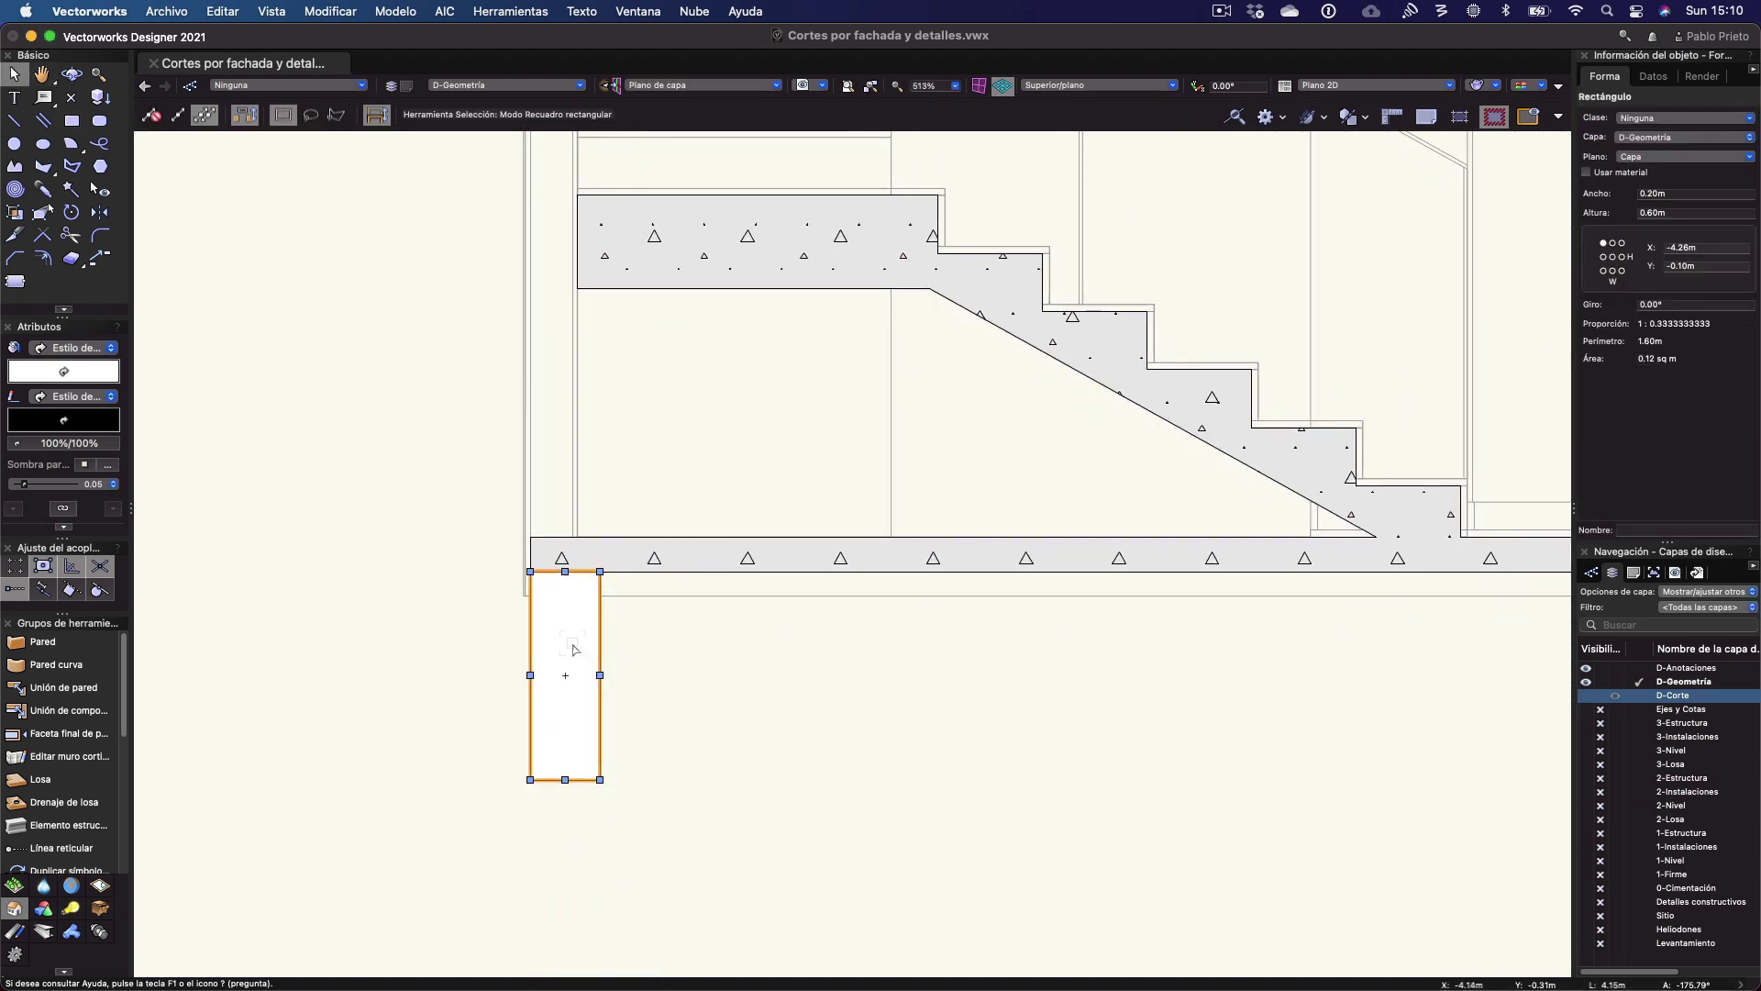
pyautogui.keyDown('alt'); pyautogui.moveTo(571, 642); pyautogui.dragTo(739, 700); pyautogui.keyUp('alt')
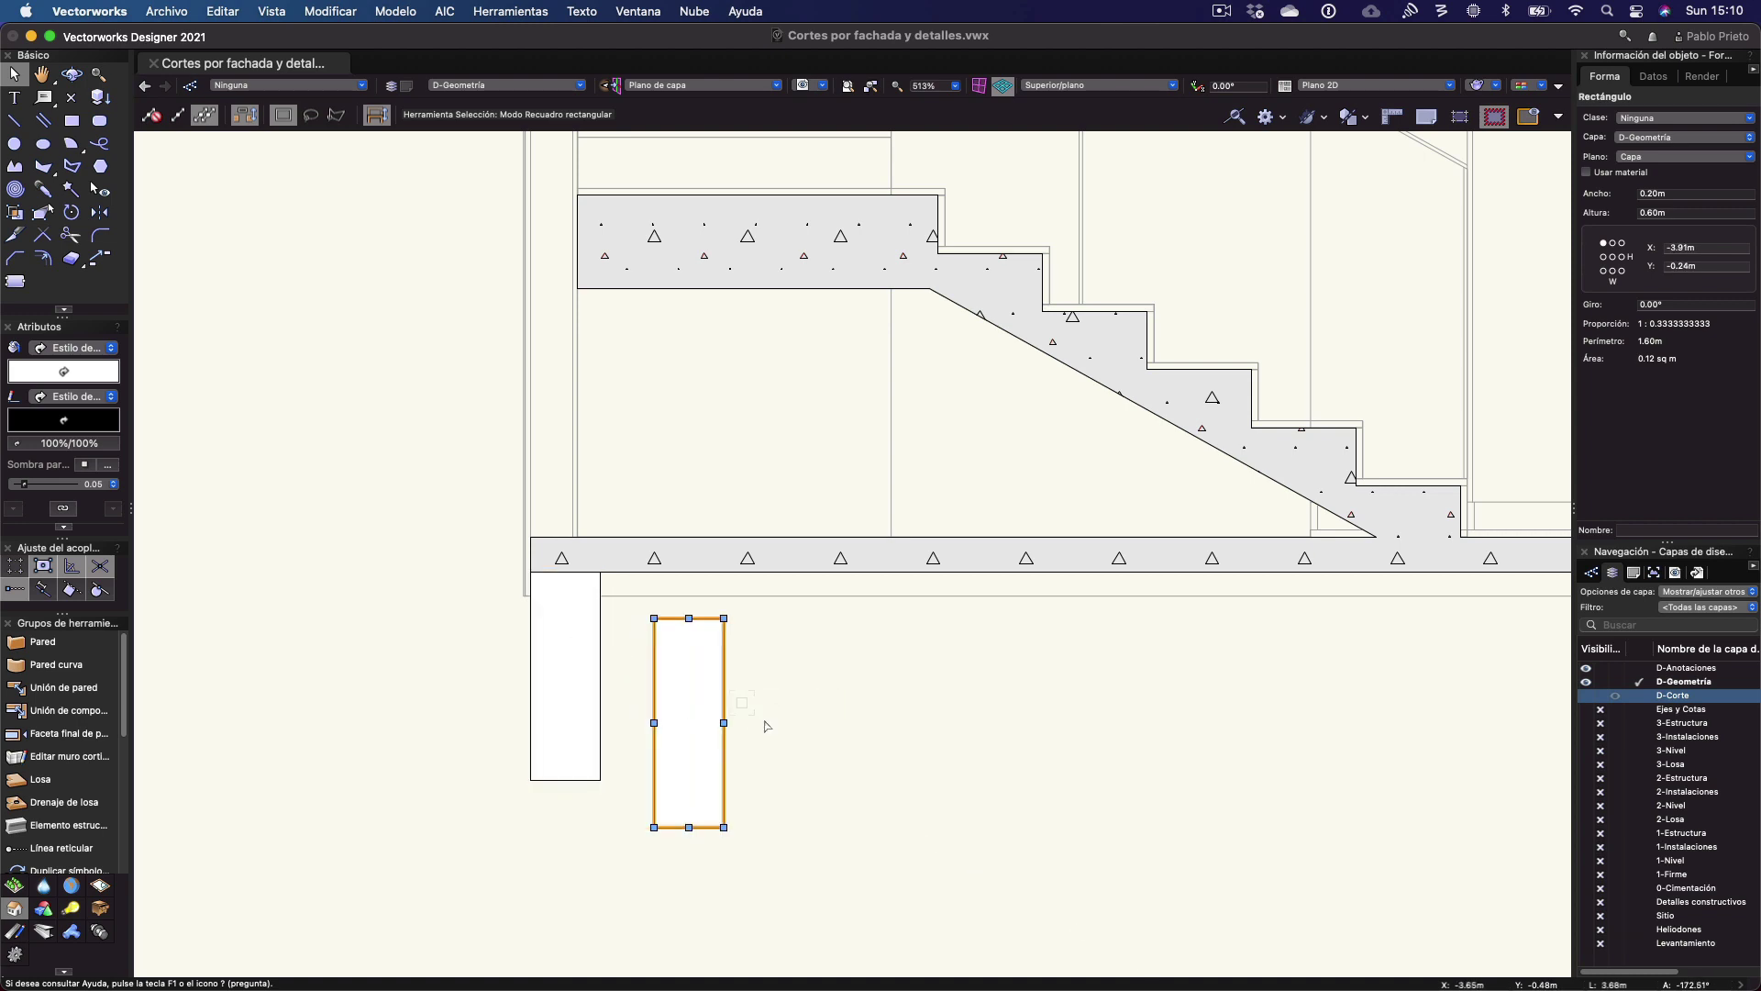
pyautogui.press('super+l')
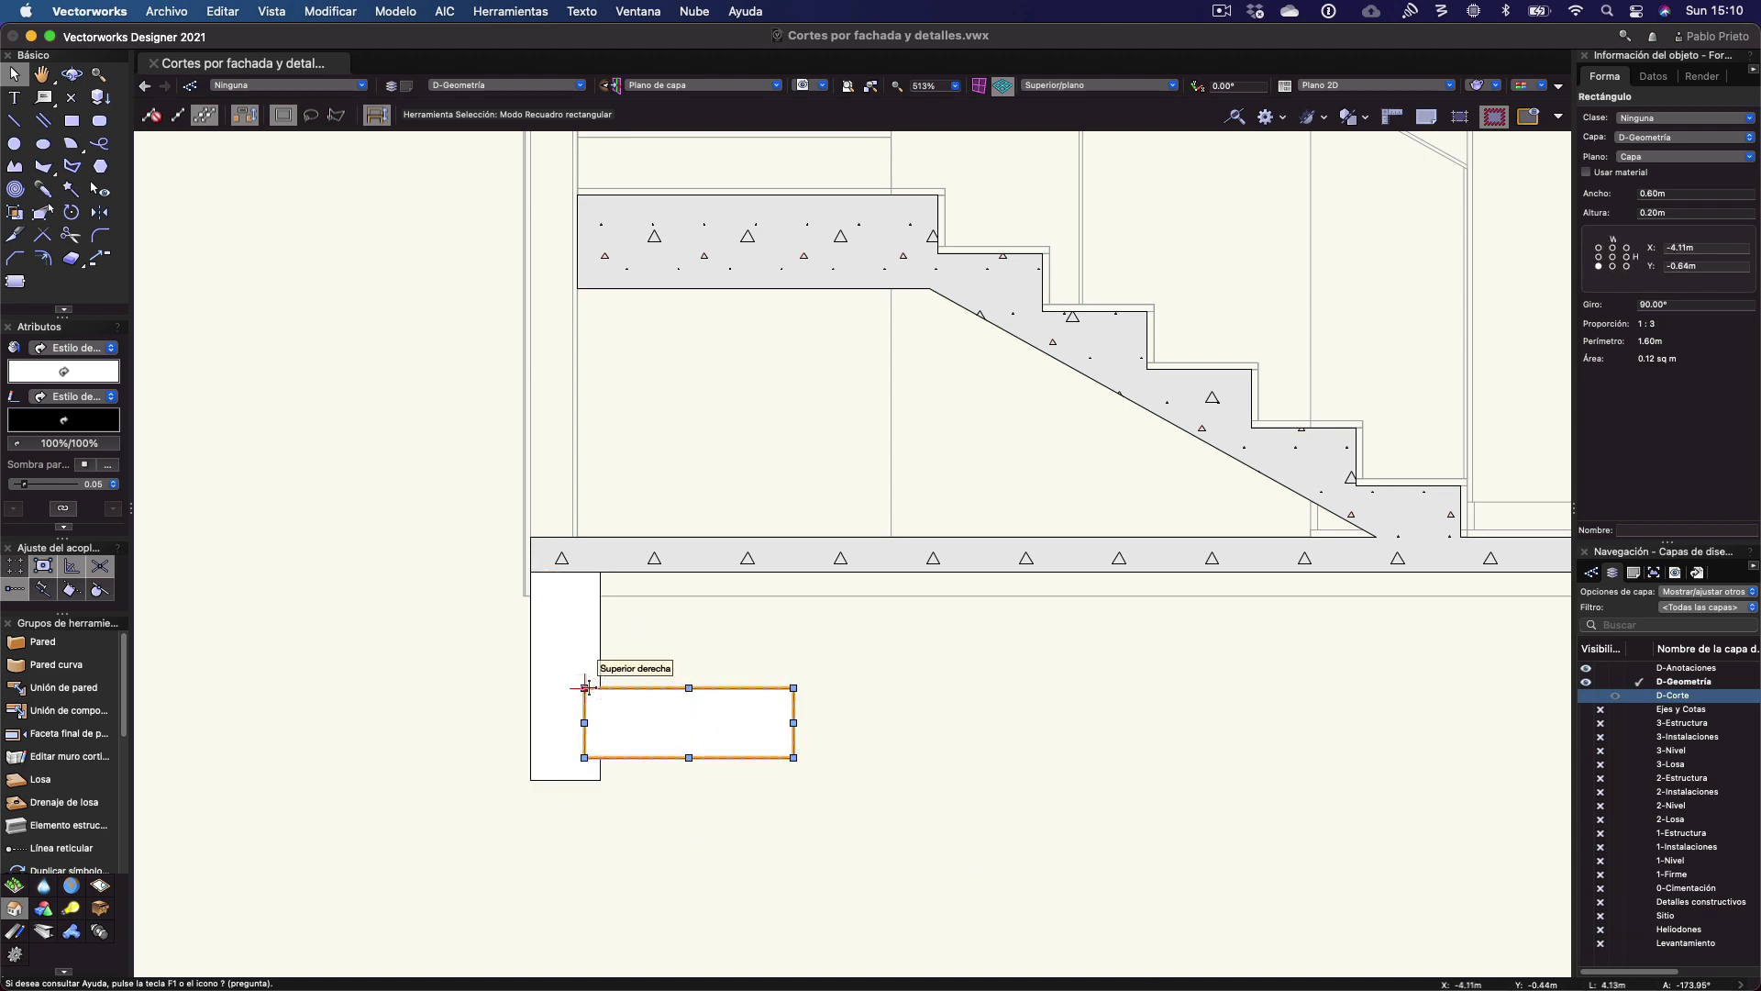
pyautogui.moveTo(584, 687); pyautogui.dragTo(530, 780)
# Join the two footing rectangles into one L-shaped outline with Agregar superficie, and deselect it
pyautogui.keyDown('shift'); pyautogui.click(600, 728); pyautogui.keyUp('shift')
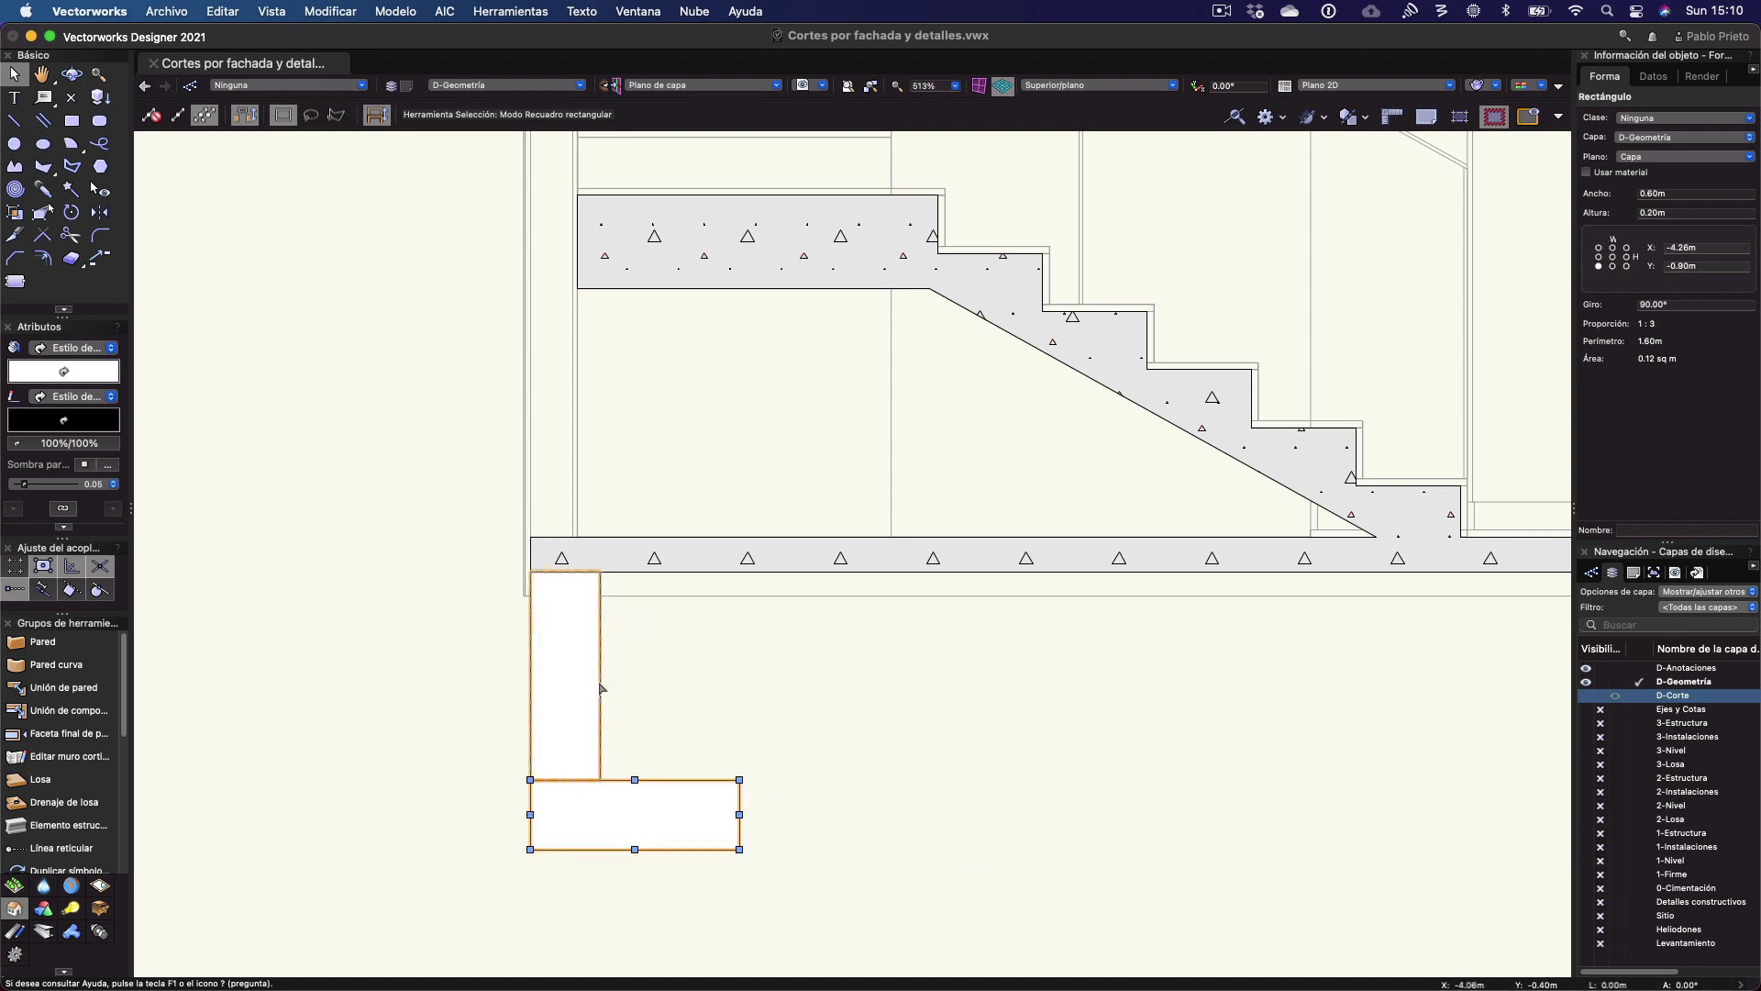
pyautogui.rightClick(598, 662)
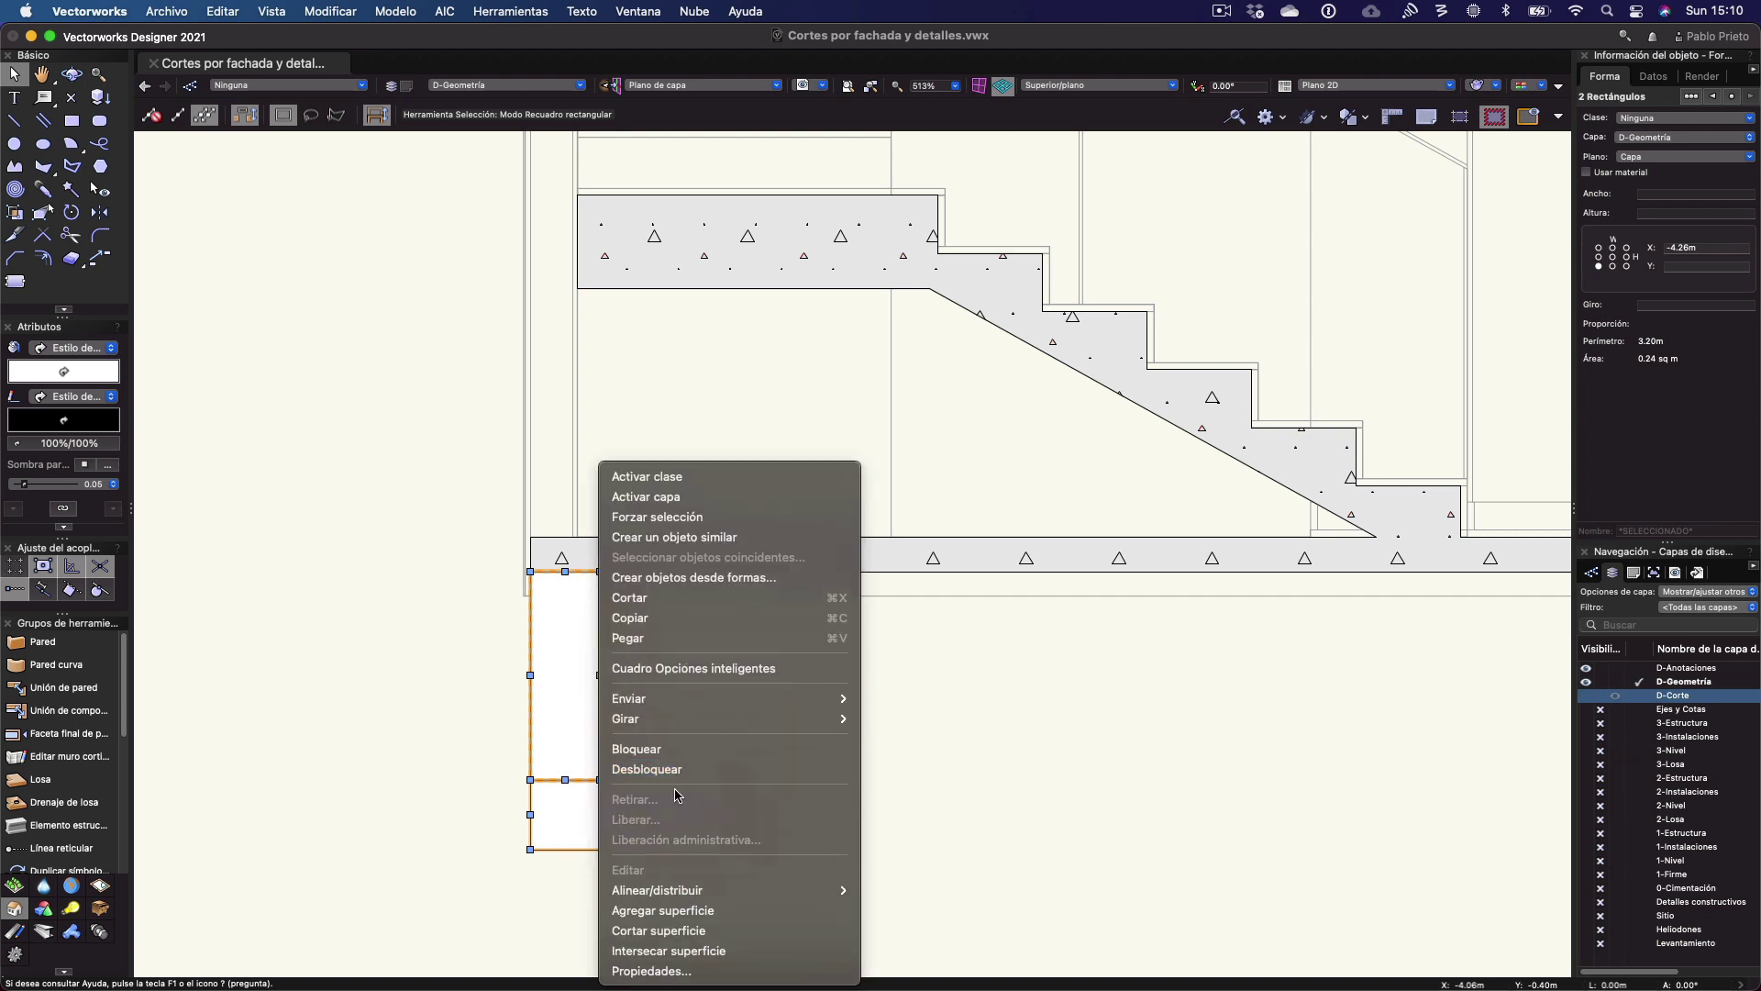
pyautogui.click(662, 909)
pyautogui.click(762, 634)
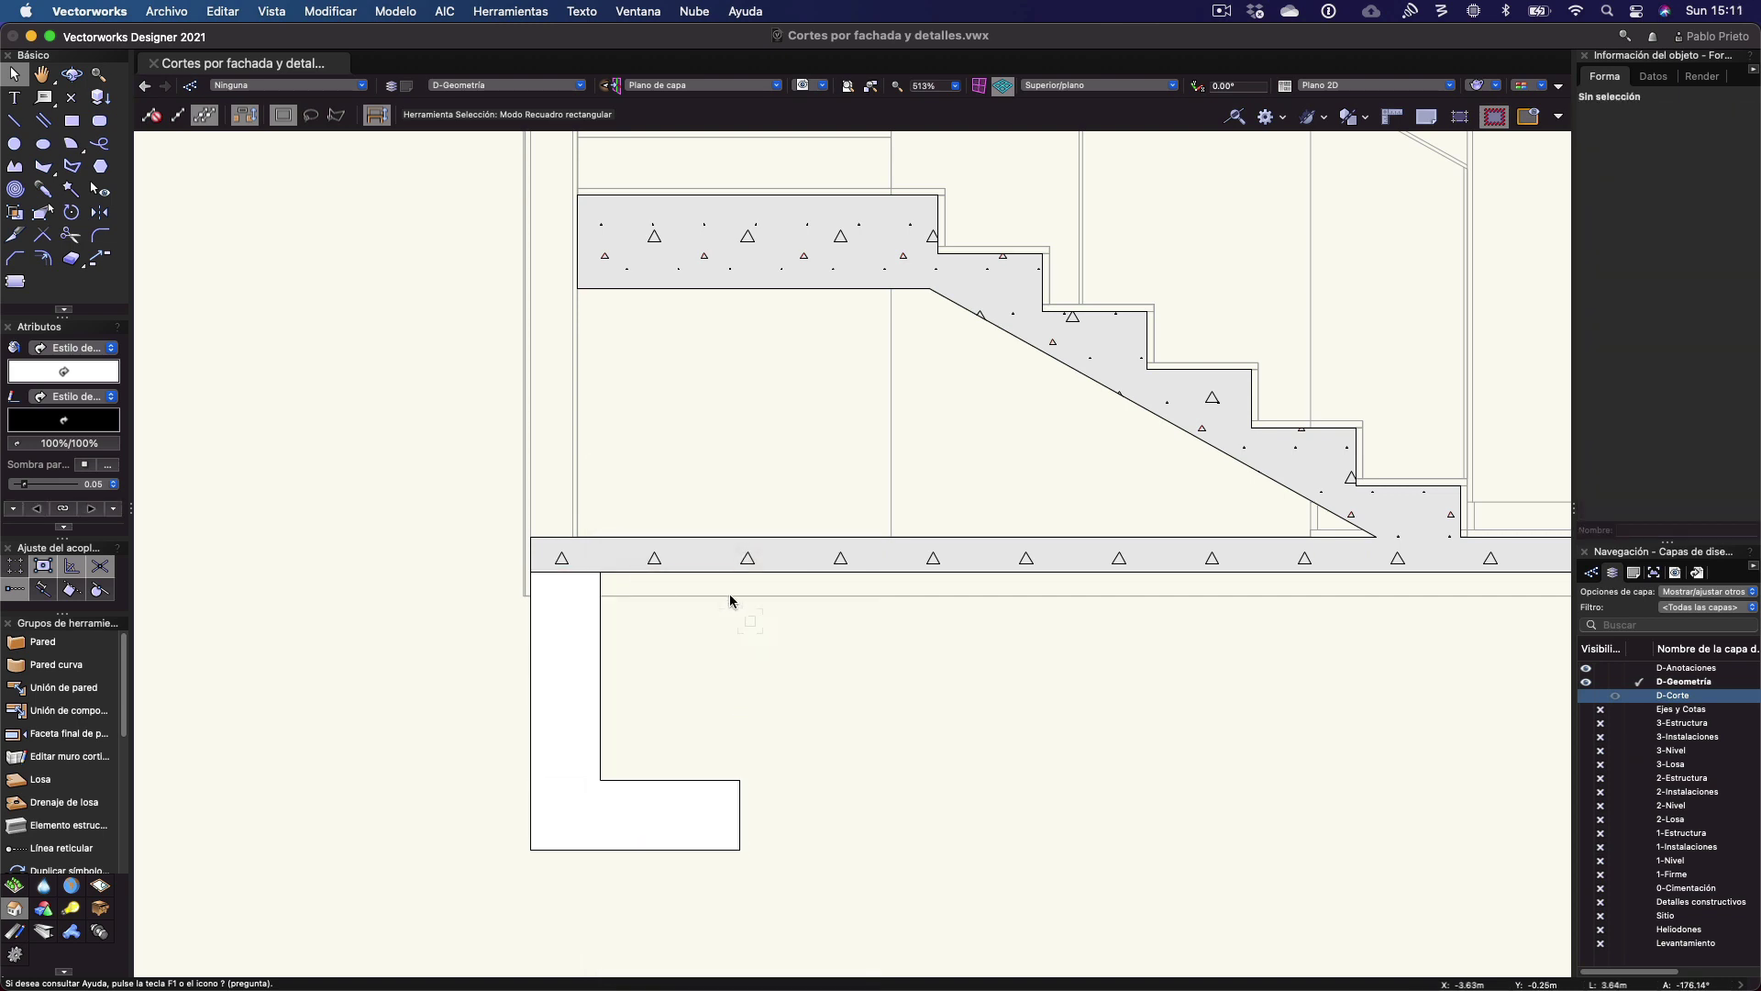
# Copy the concrete hatch attributes from the stair and slab shape onto the L-shaped footing with the Eyedropper
pyautogui.click(41, 190)
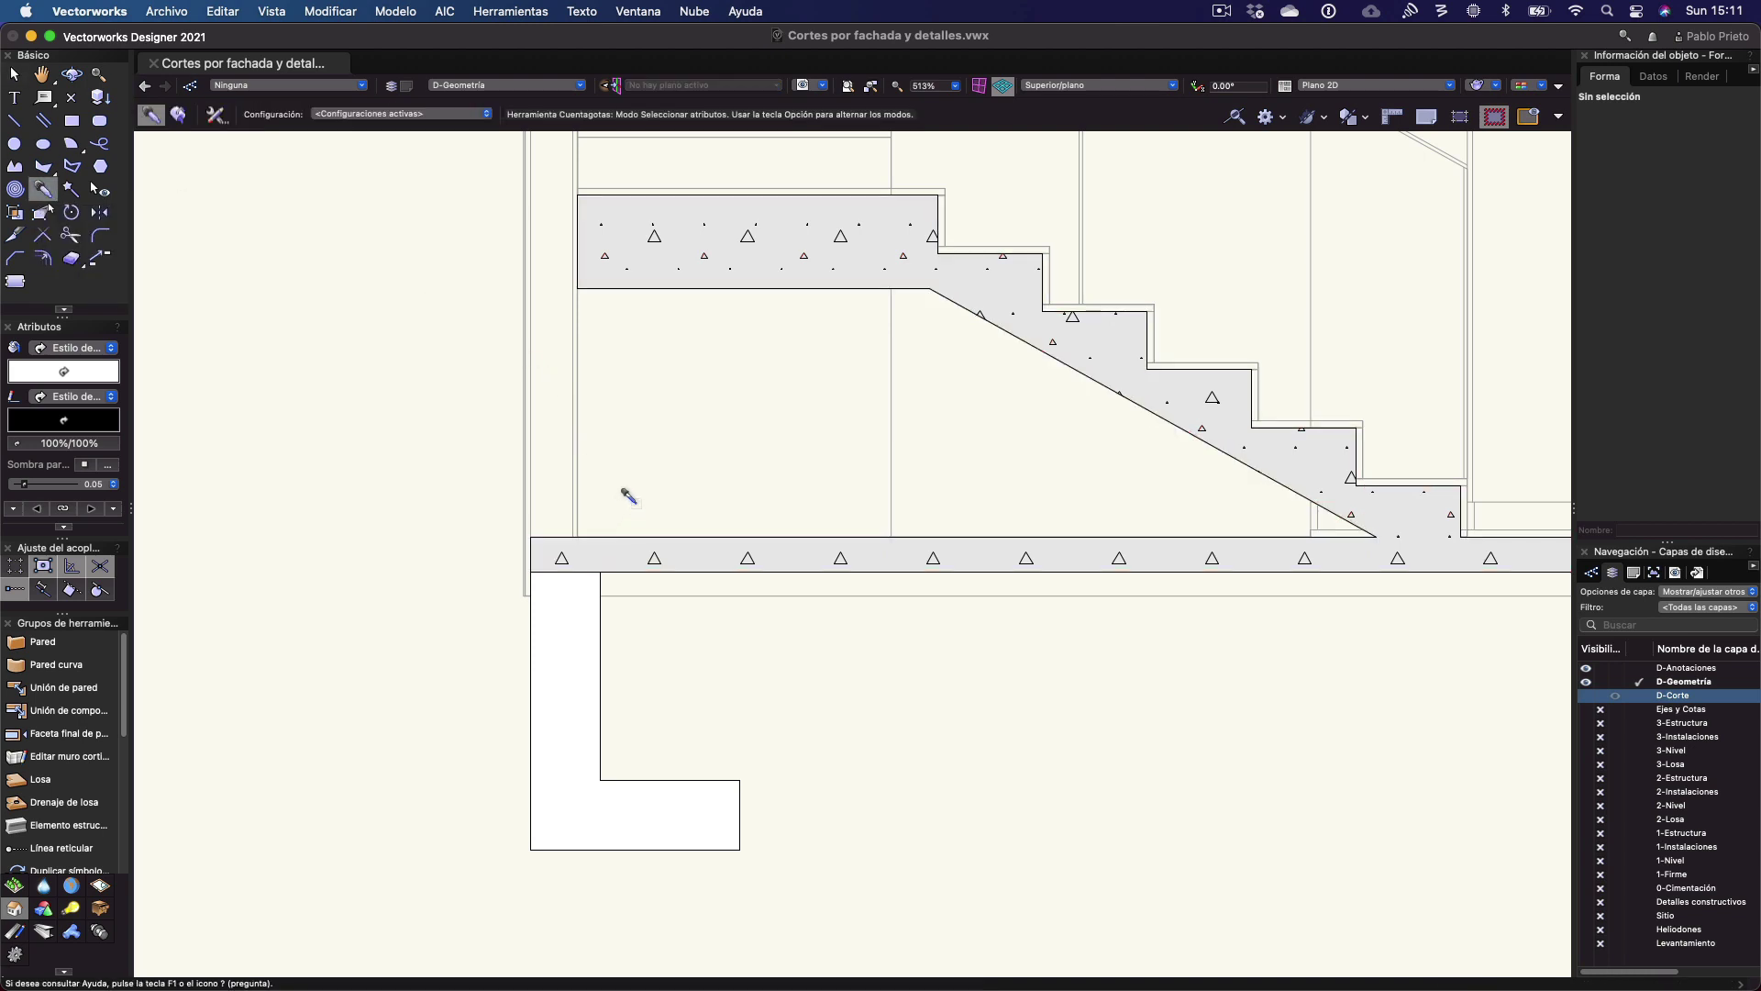
pyautogui.keyDown('alt'); pyautogui.click(550, 697); pyautogui.keyUp('alt')
pyautogui.press('x')
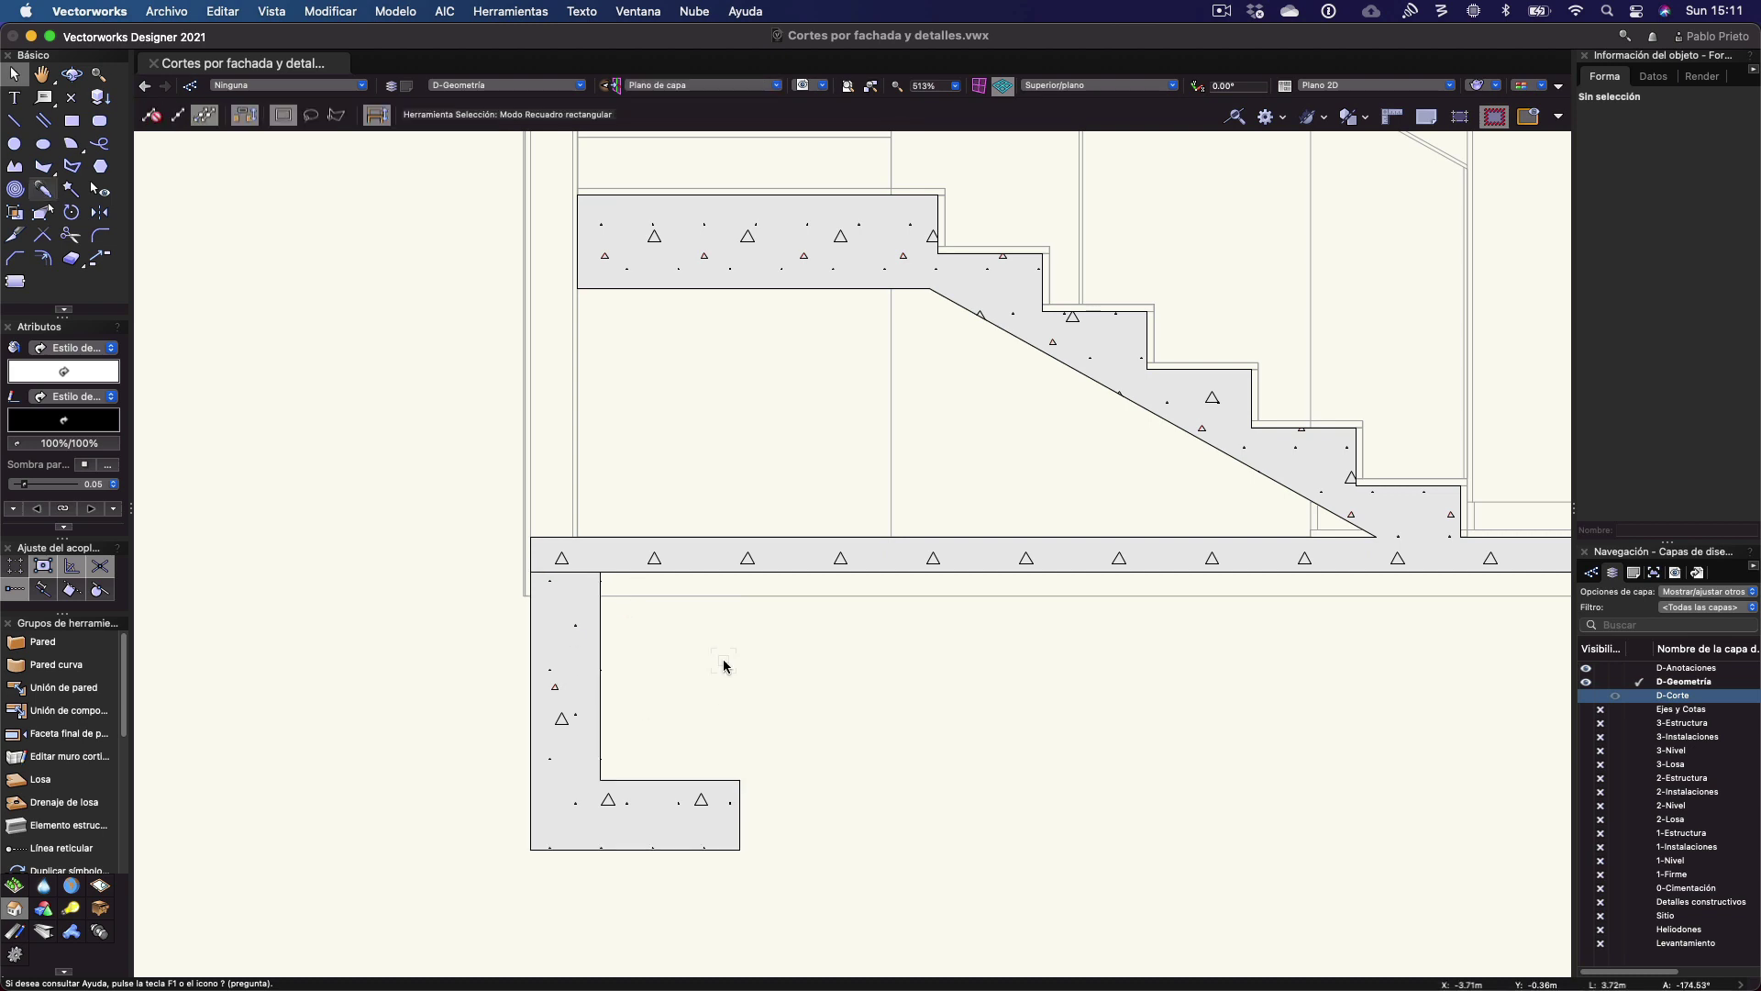
# Make the D-Corte design layer visible and set D-Anotaciones as the active layer
pyautogui.scroll(-5, 724, 665)
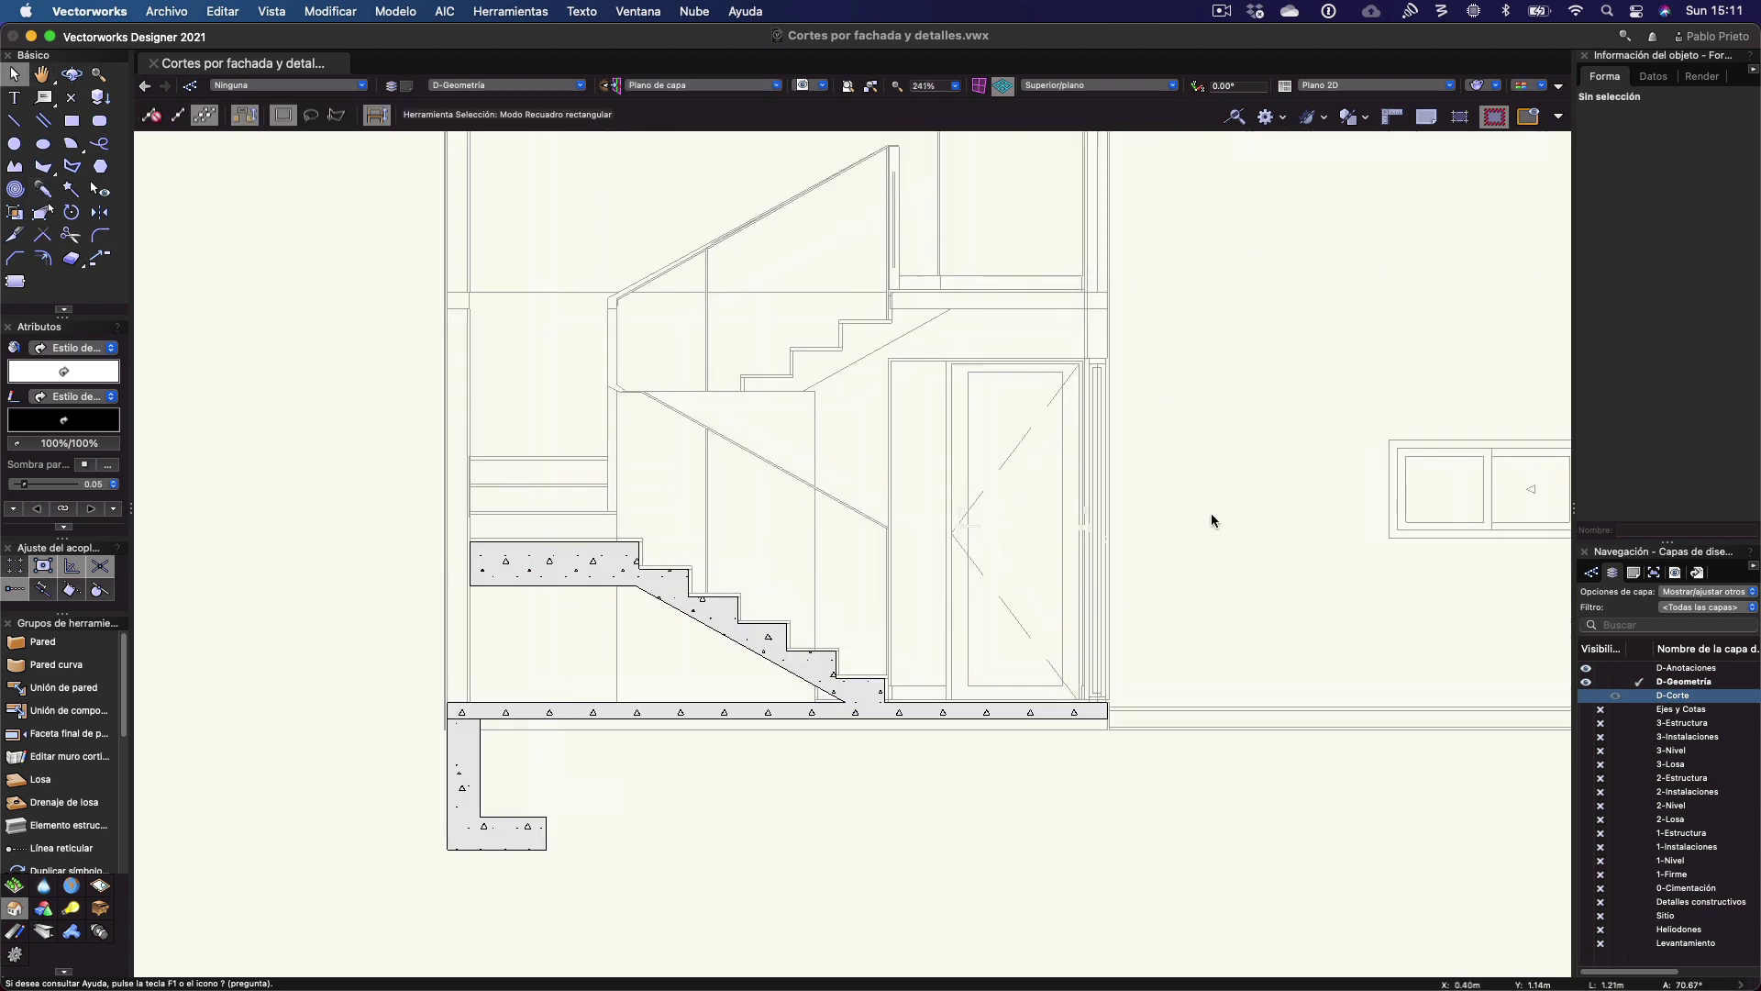
pyautogui.scroll(2, 1211, 513)
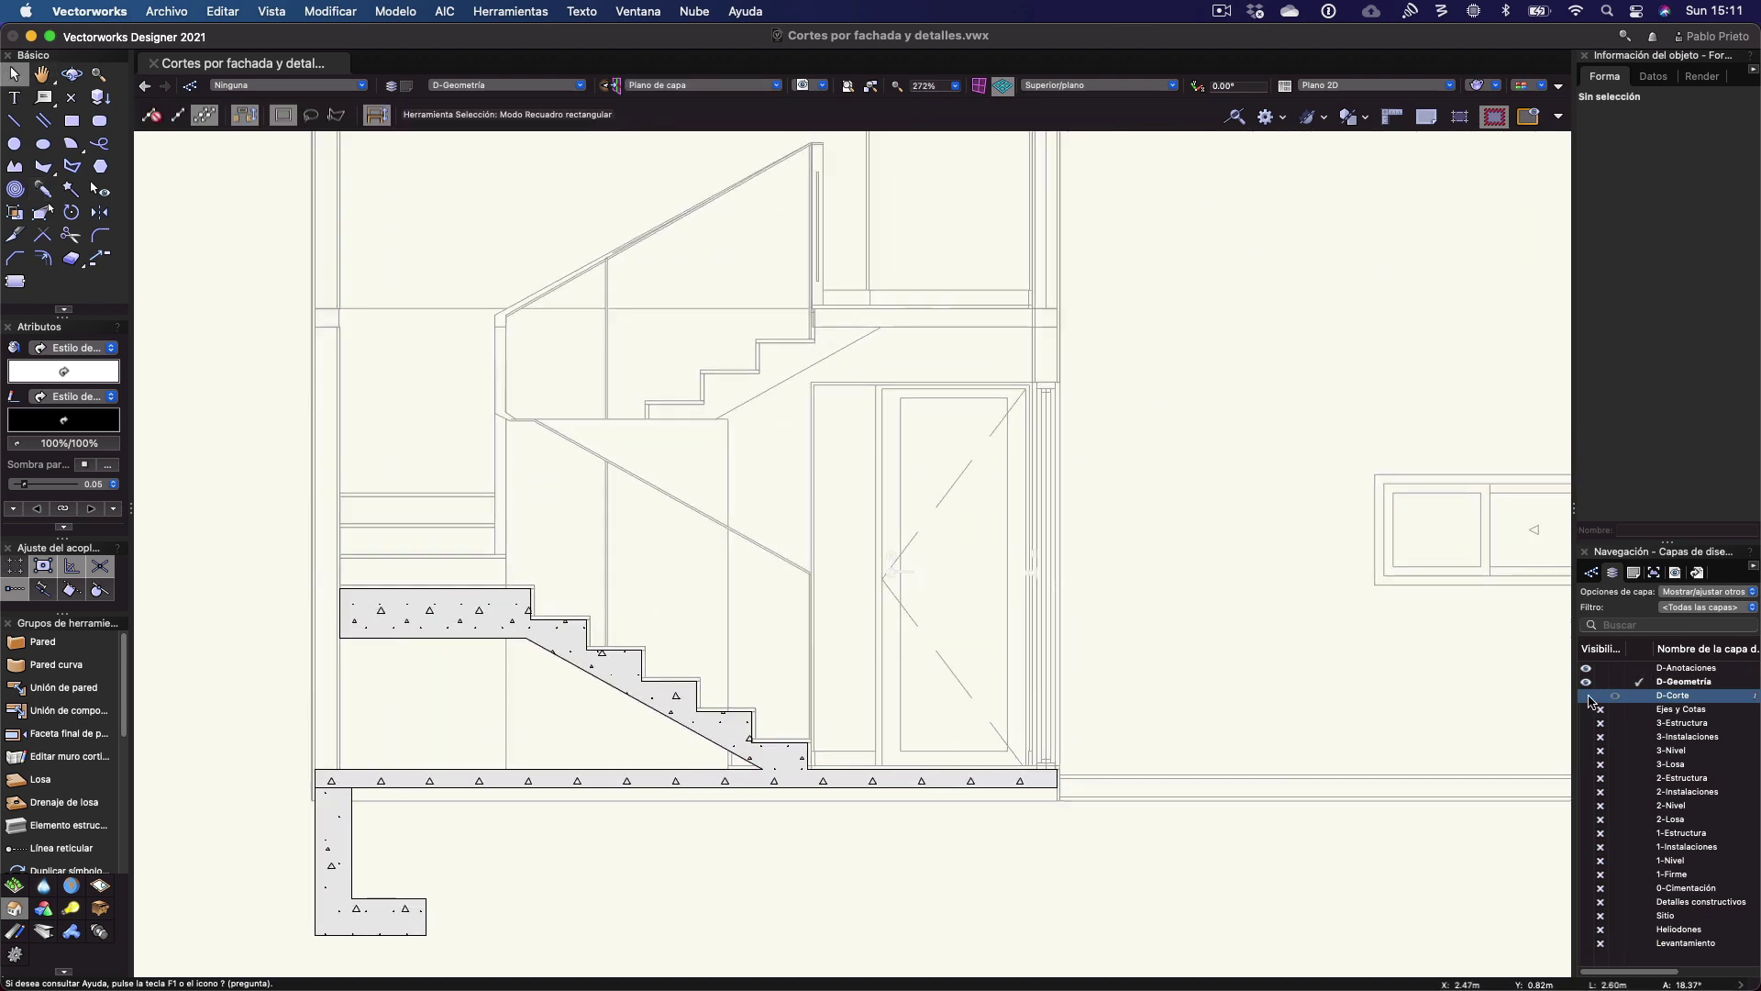
pyautogui.click(1586, 695)
pyautogui.scroll(-1, 960, 676)
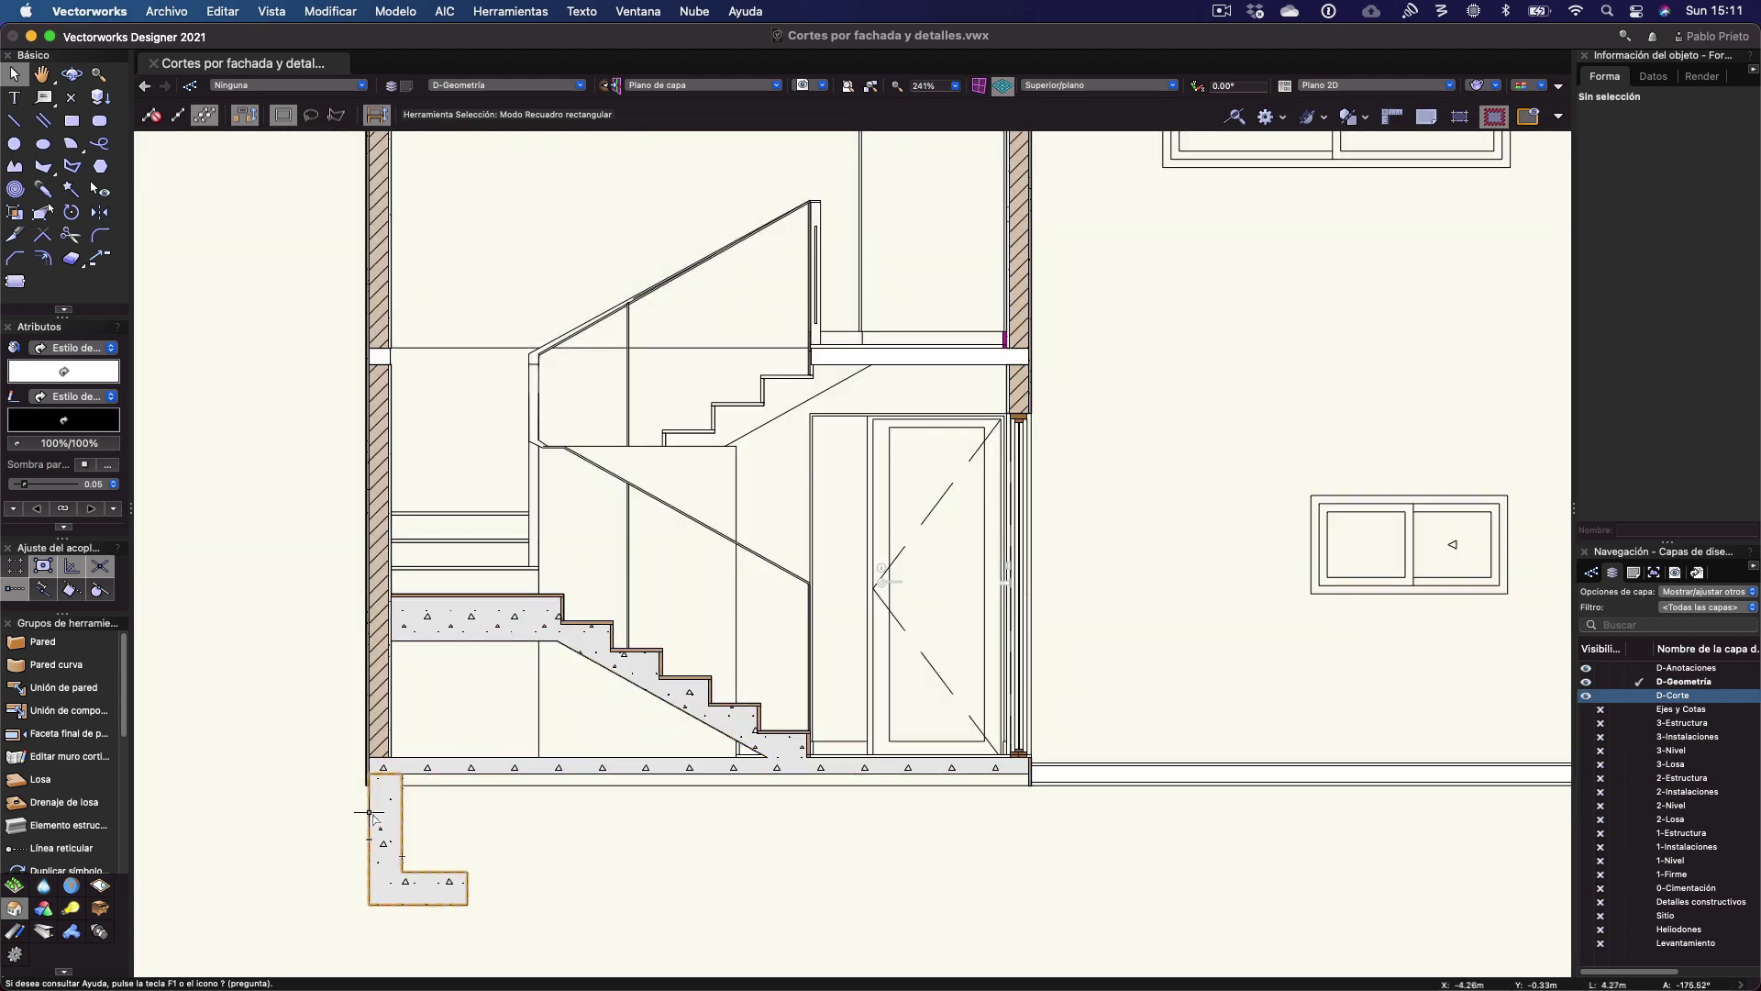
pyautogui.moveTo(786, 563); pyautogui.dragTo(837, 574, button='middle')
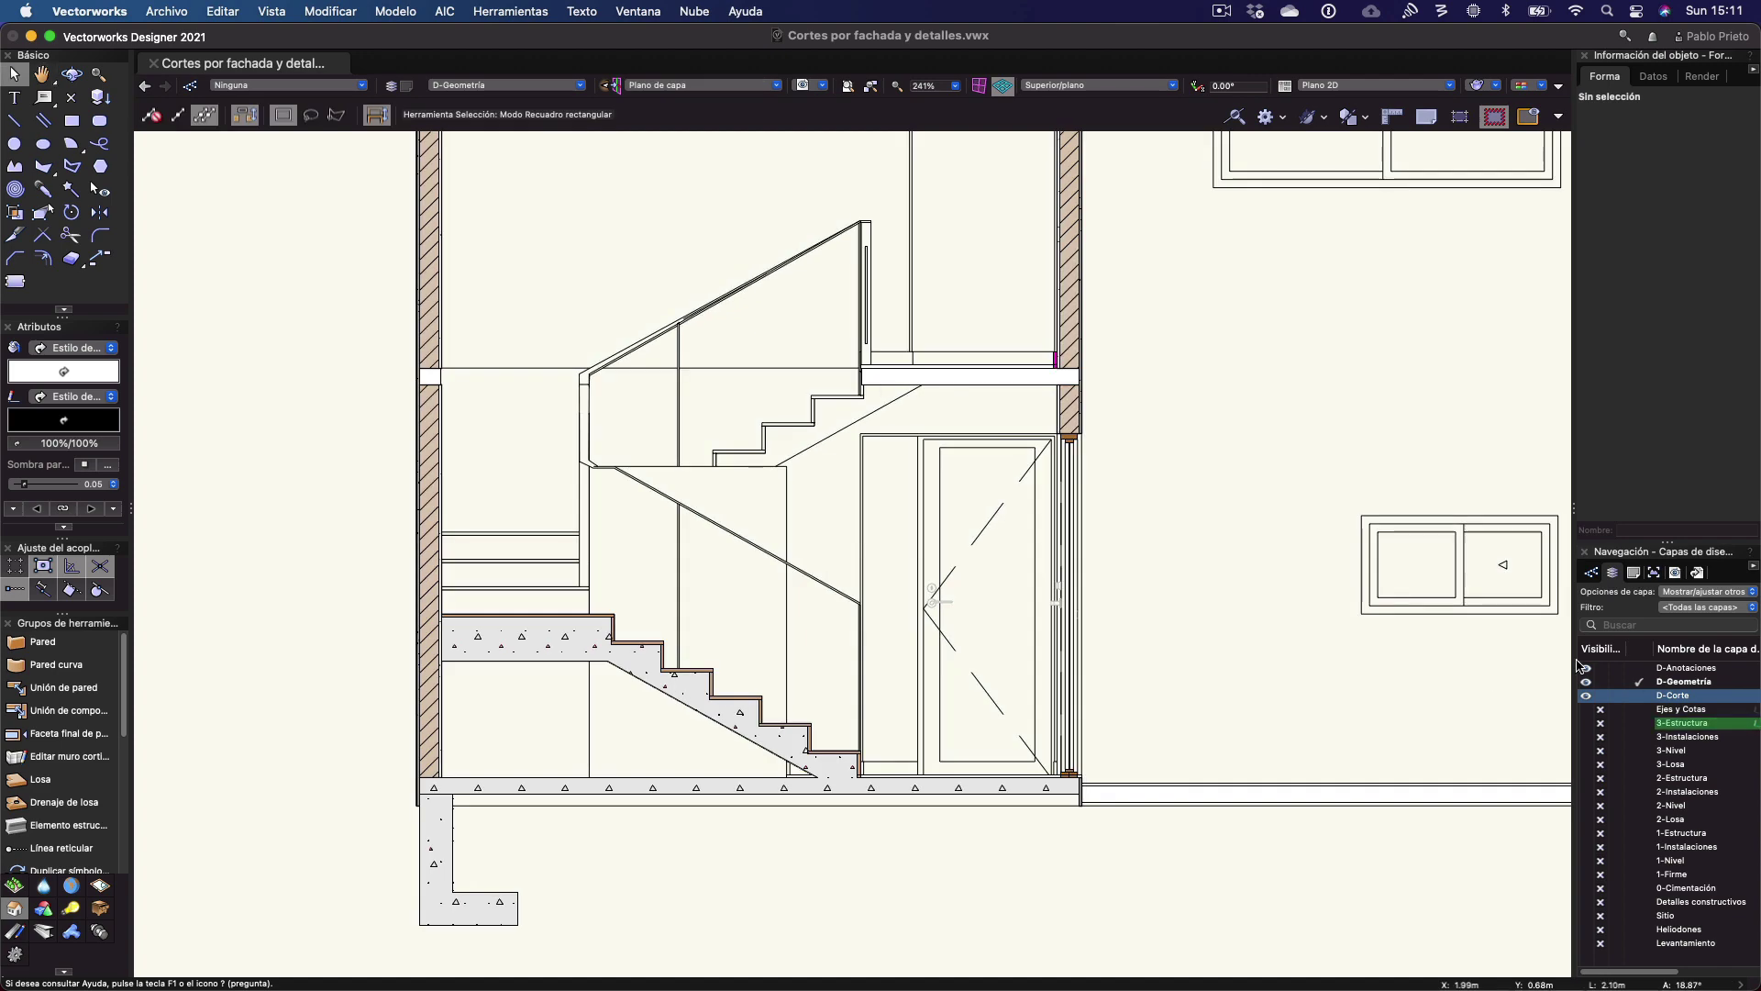
pyautogui.click(1638, 668)
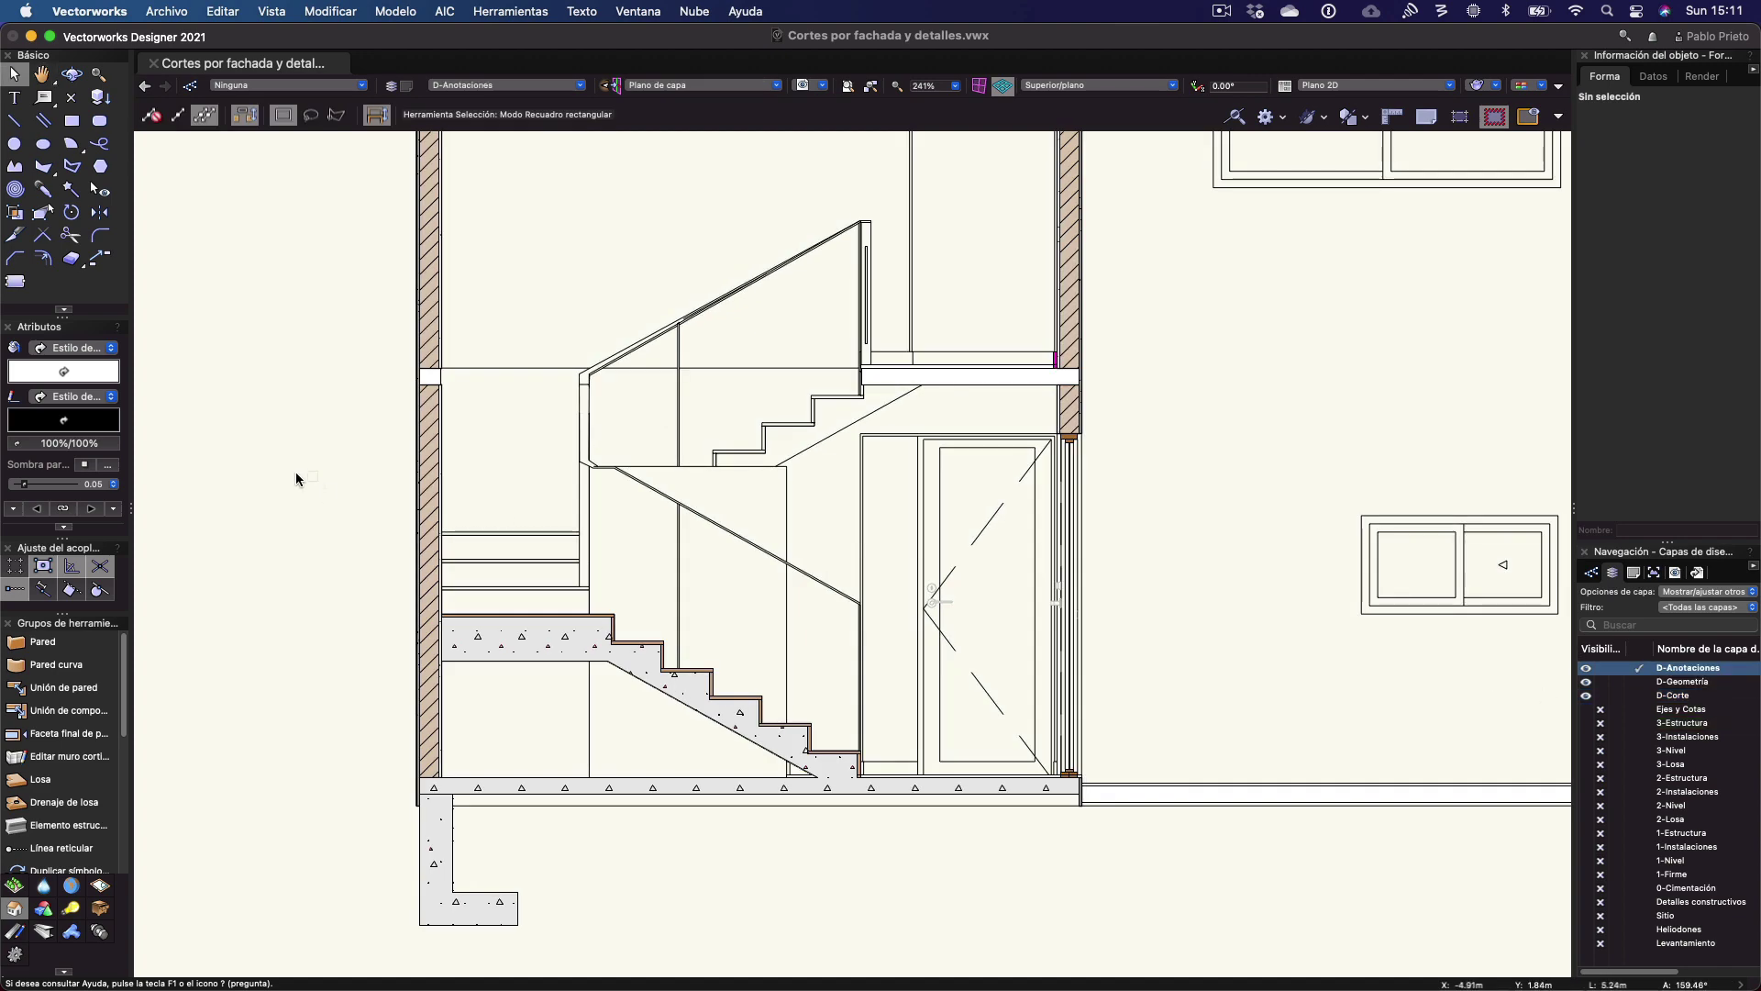
# Add a callout pointing to the footing's outer face with the text "Zapata de concreto armado, de 60 de base por 60 de altura"
pyautogui.scroll(-3, 296, 472)
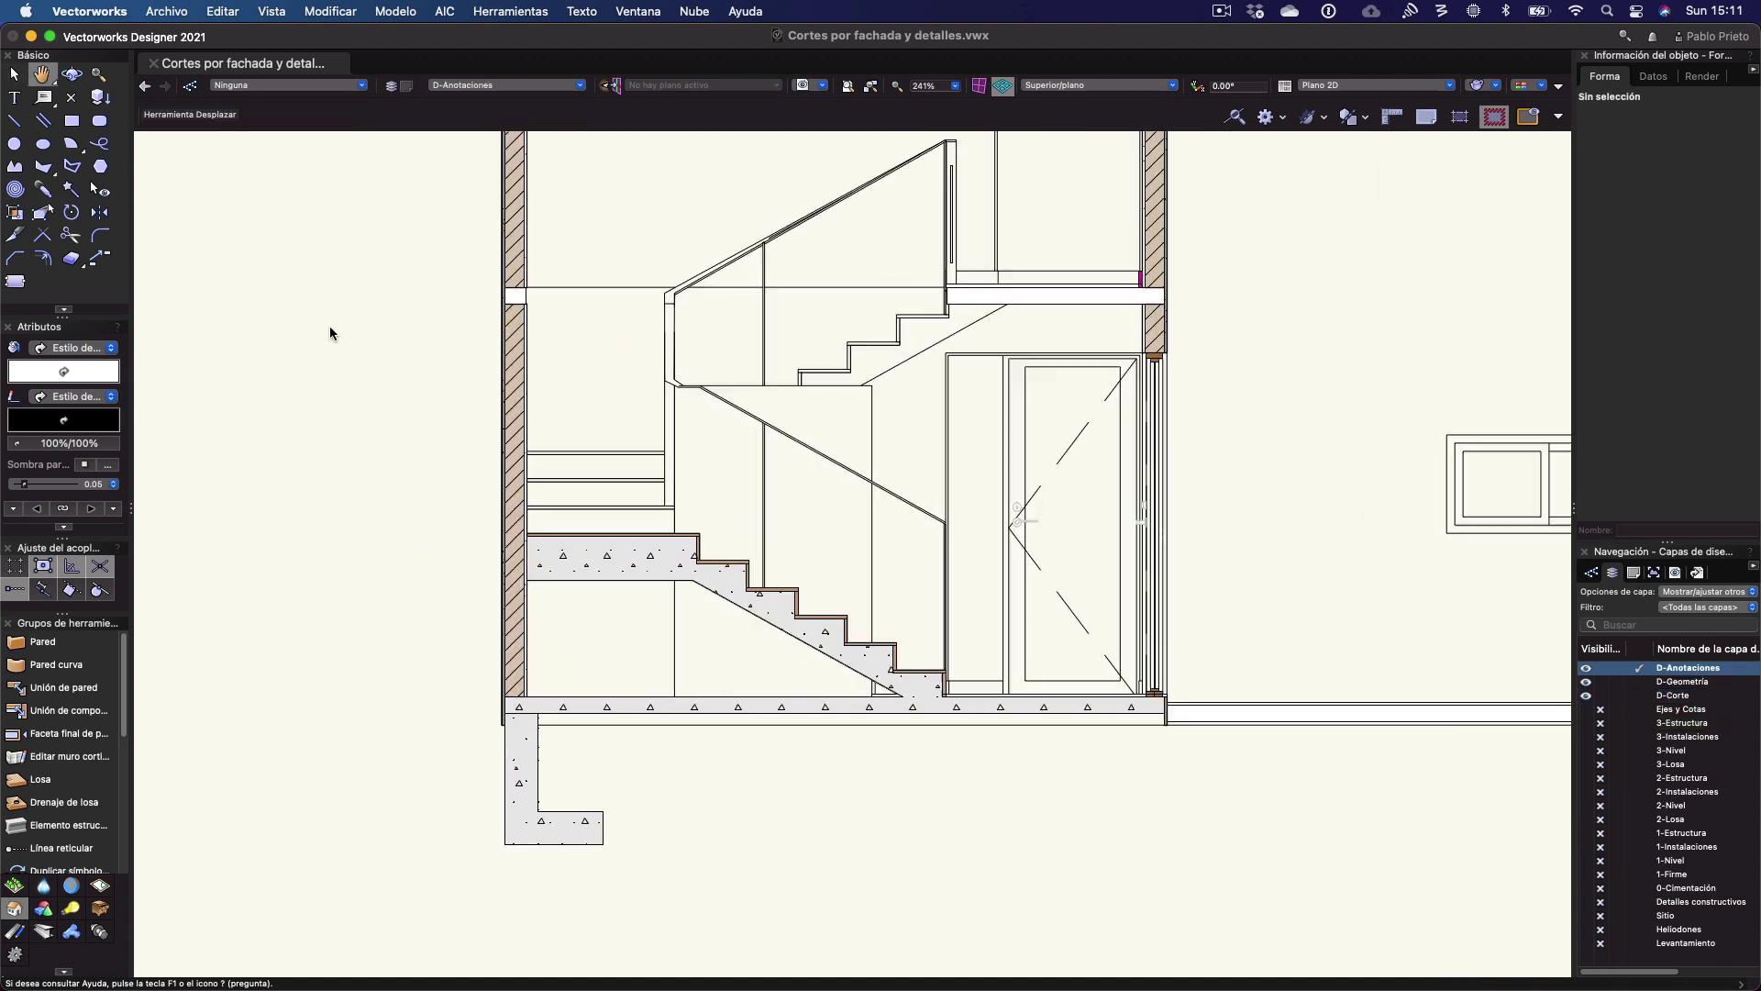
pyautogui.click(44, 98)
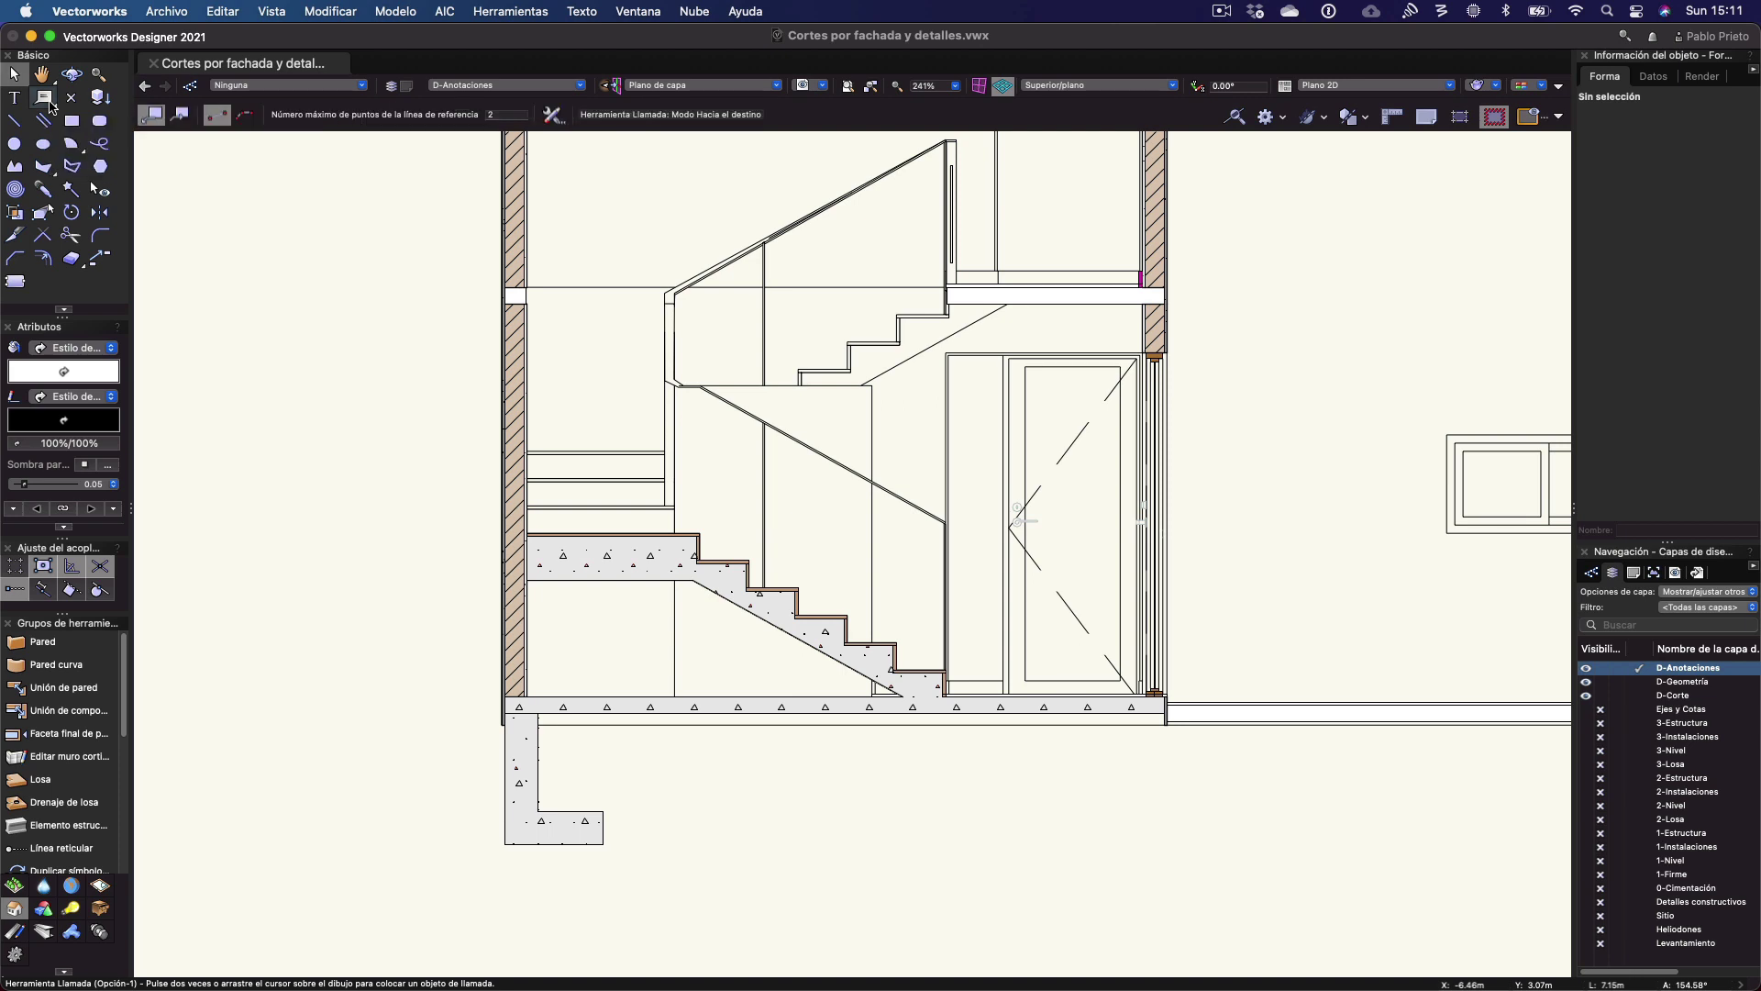
pyautogui.moveTo(425, 618); pyautogui.dragTo(674, 587, button='middle')
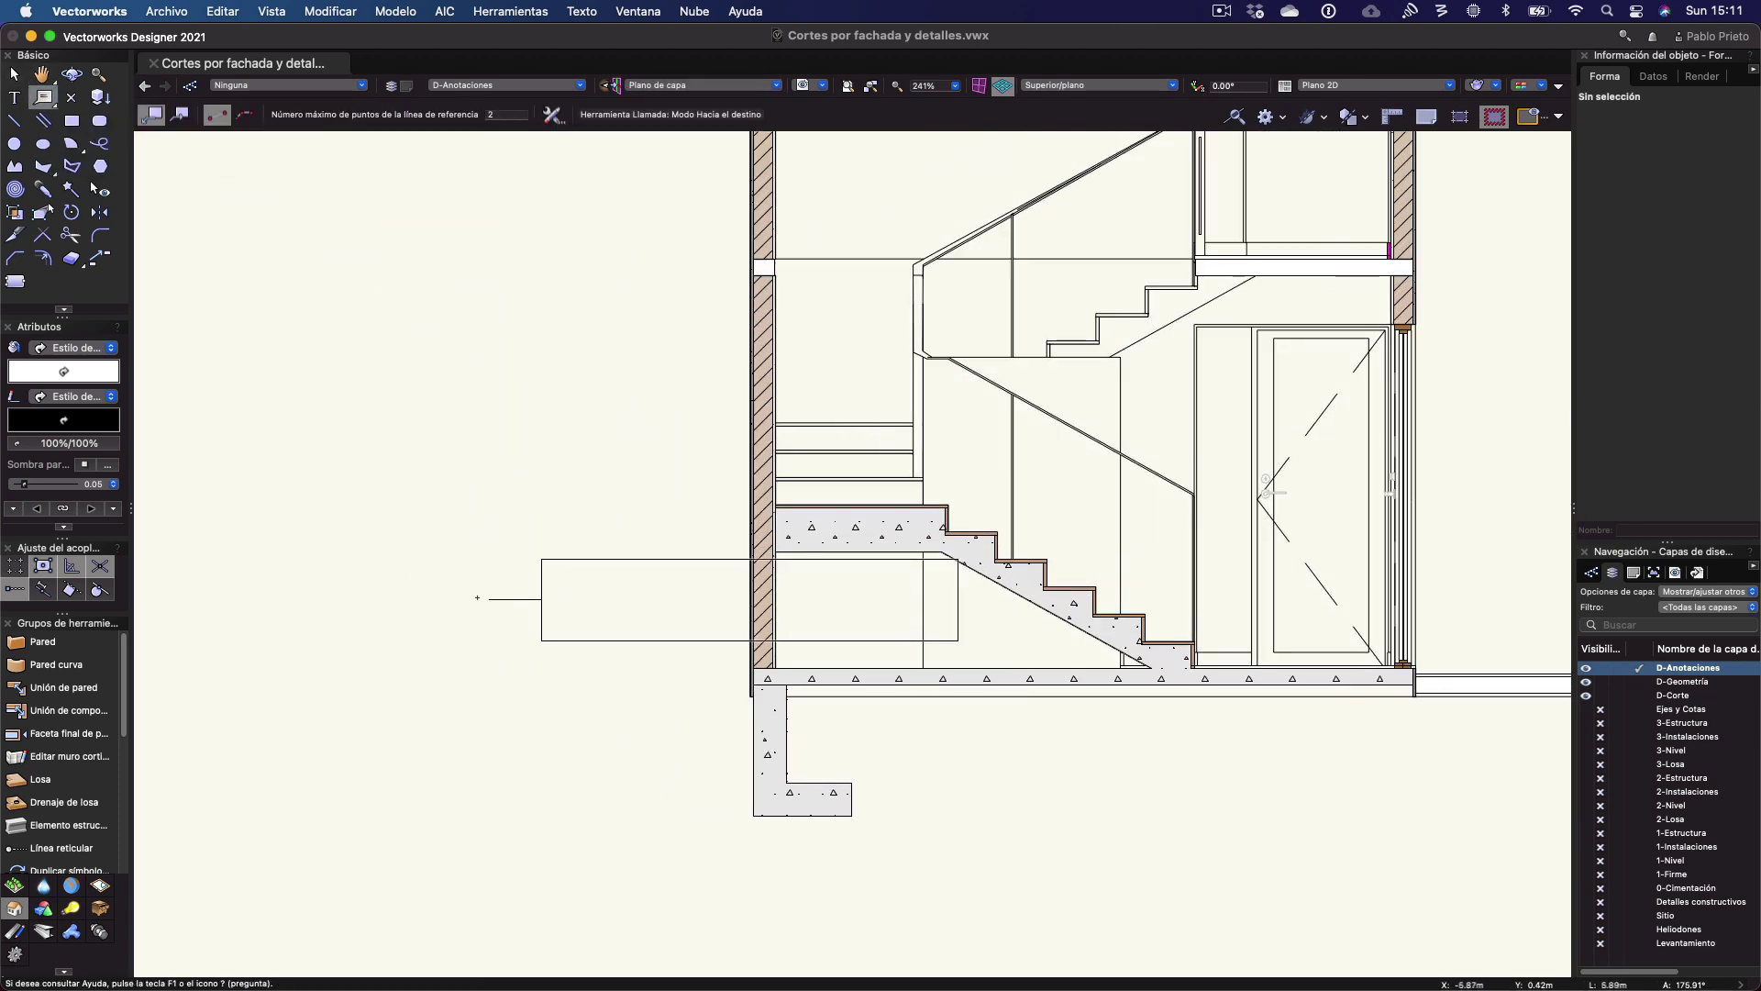
pyautogui.click(400, 626)
pyautogui.click(768, 736)
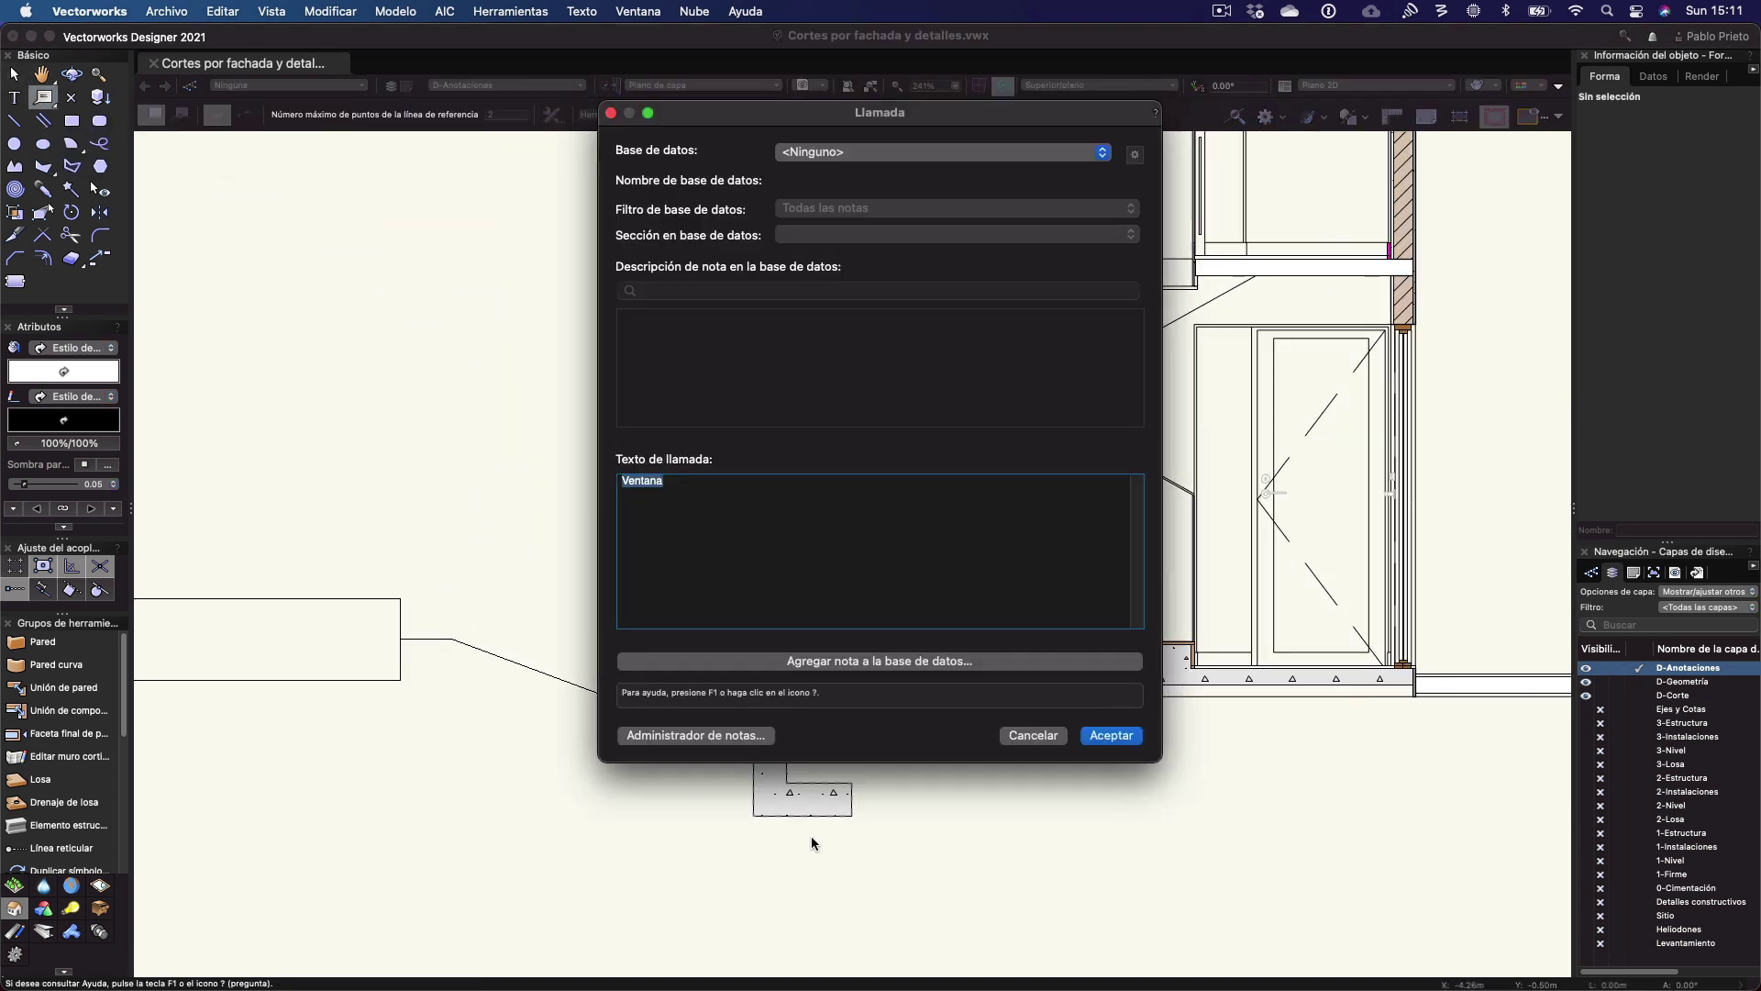
pyautogui.write('Z')
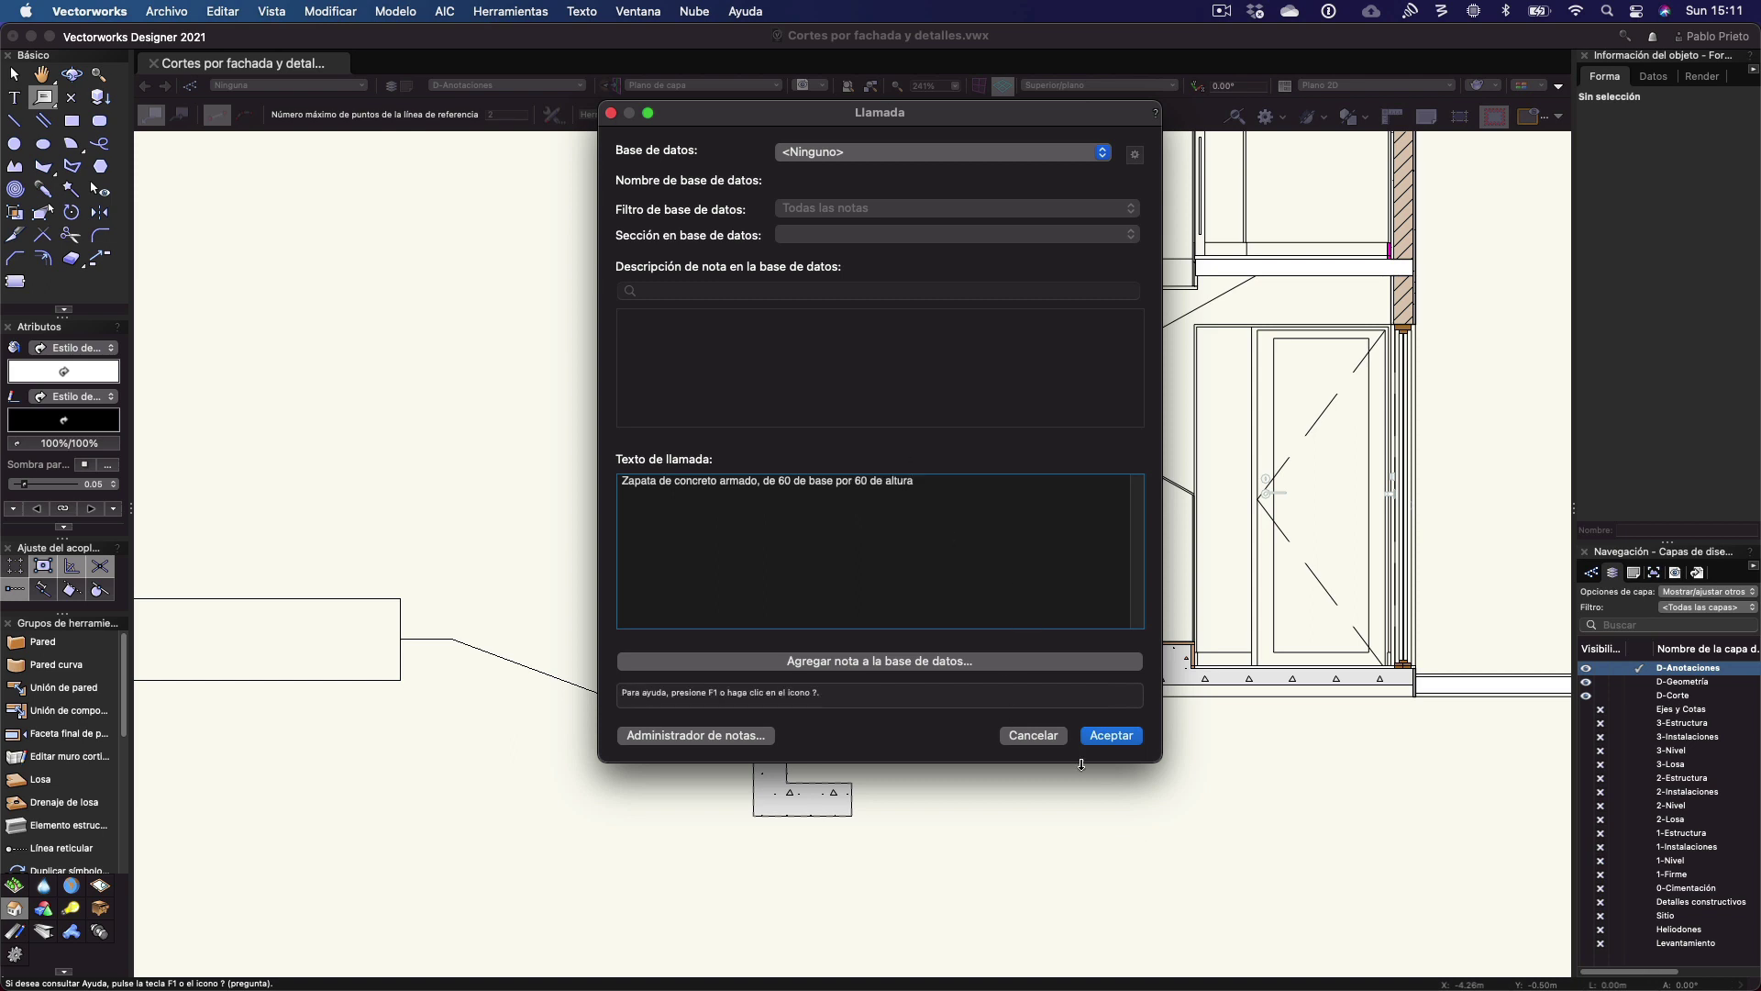
pyautogui.click(1110, 734)
pyautogui.press('x')
# Move the footing callout's text and leader bend closer to the outer wall, keeping the arrow end on the footing
pyautogui.moveTo(368, 582); pyautogui.dragTo(615, 560, button='middle')
pyautogui.scroll(-1, 614, 560)
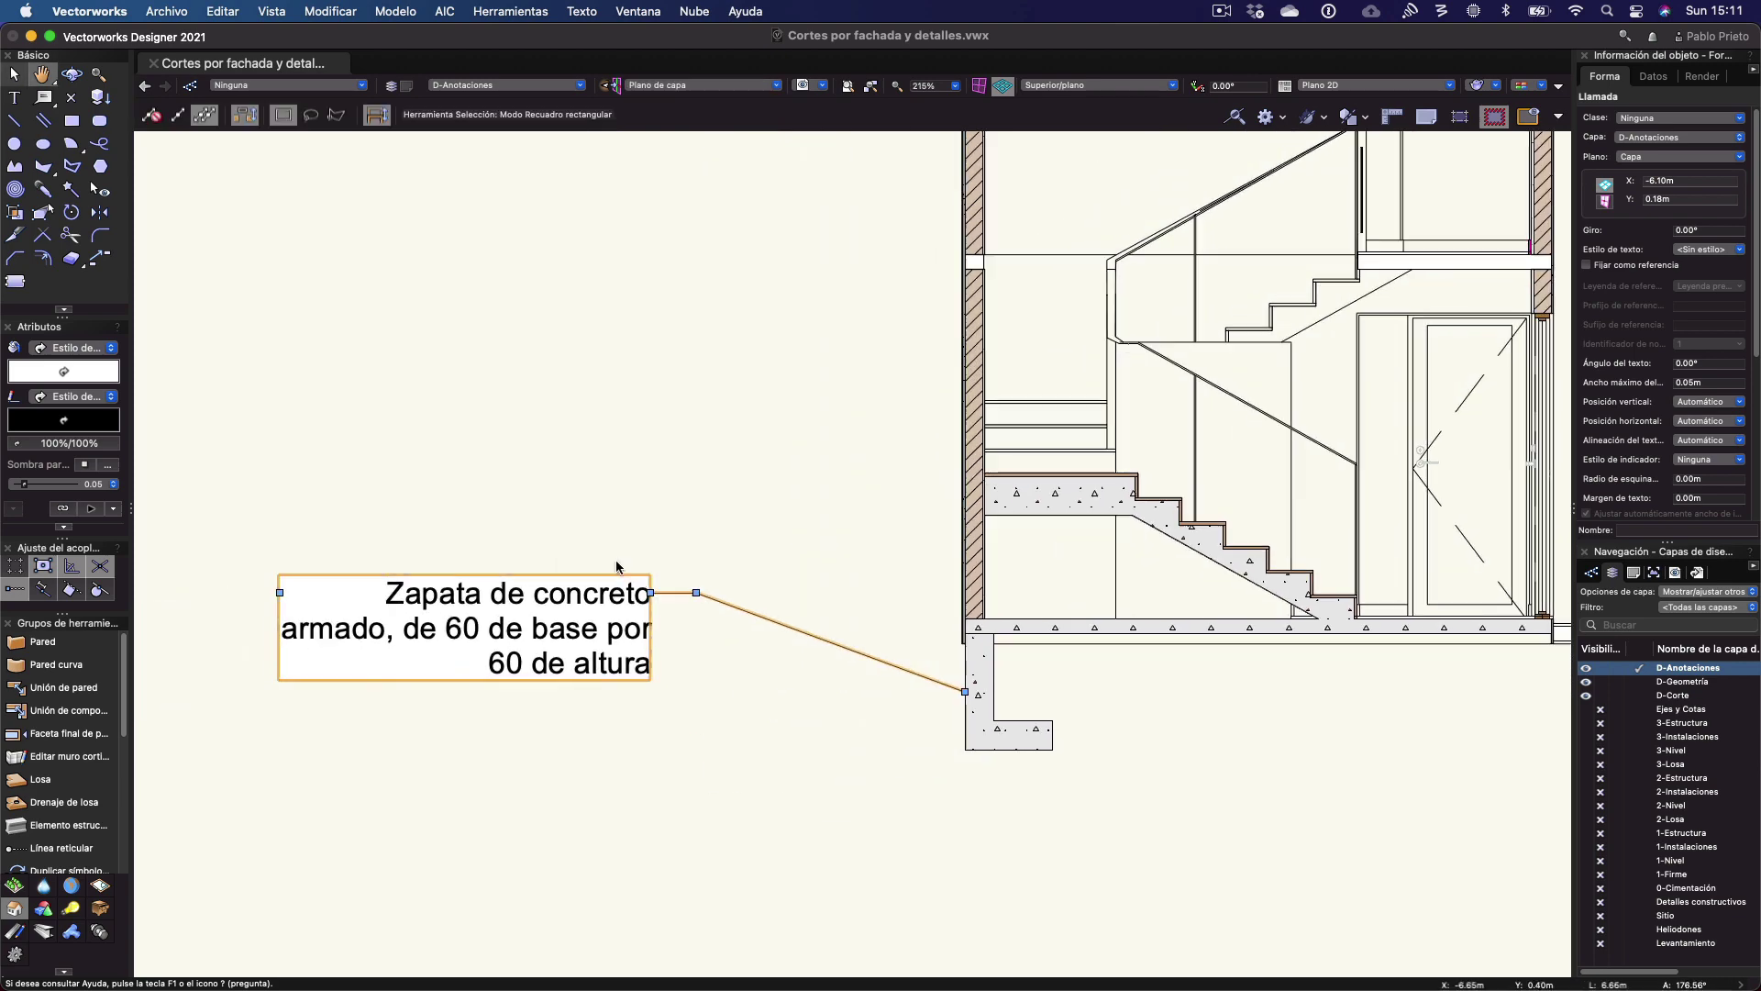
pyautogui.moveTo(662, 594); pyautogui.dragTo(825, 597)
pyautogui.moveTo(697, 593); pyautogui.dragTo(866, 594)
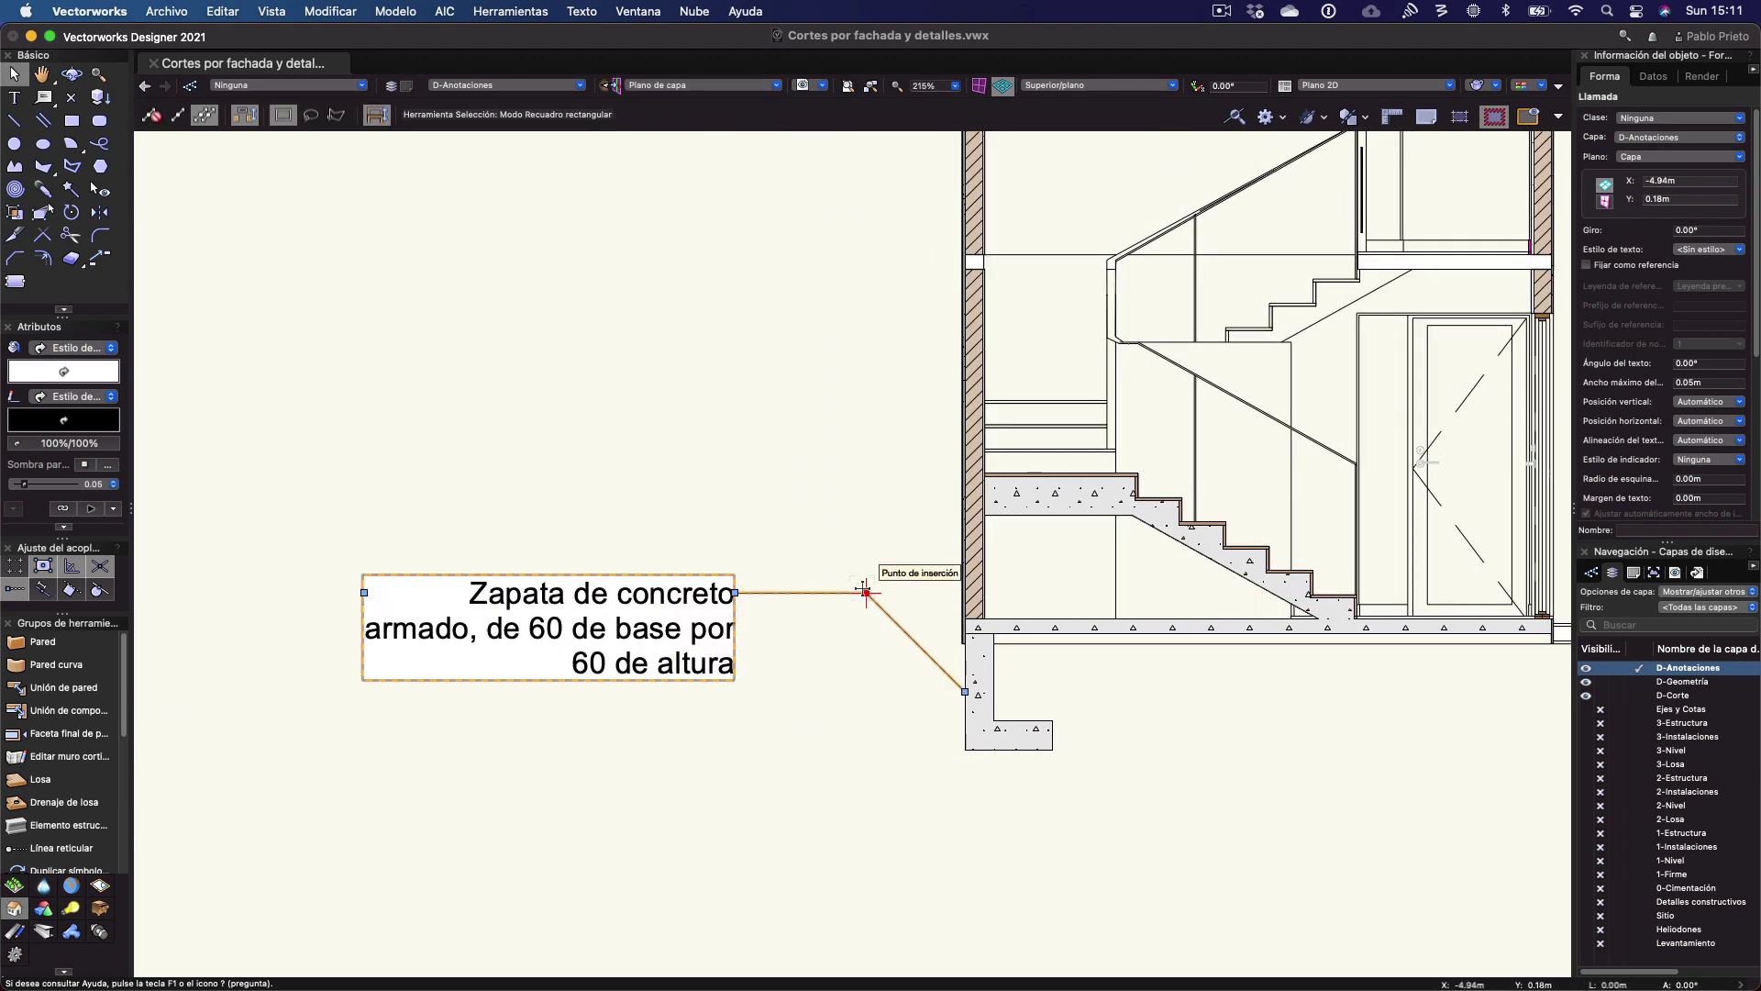
# Set the footing callout's text size to 8 and its indicator style to ISO
pyautogui.click(592, 7)
pyautogui.moveTo(601, 60)
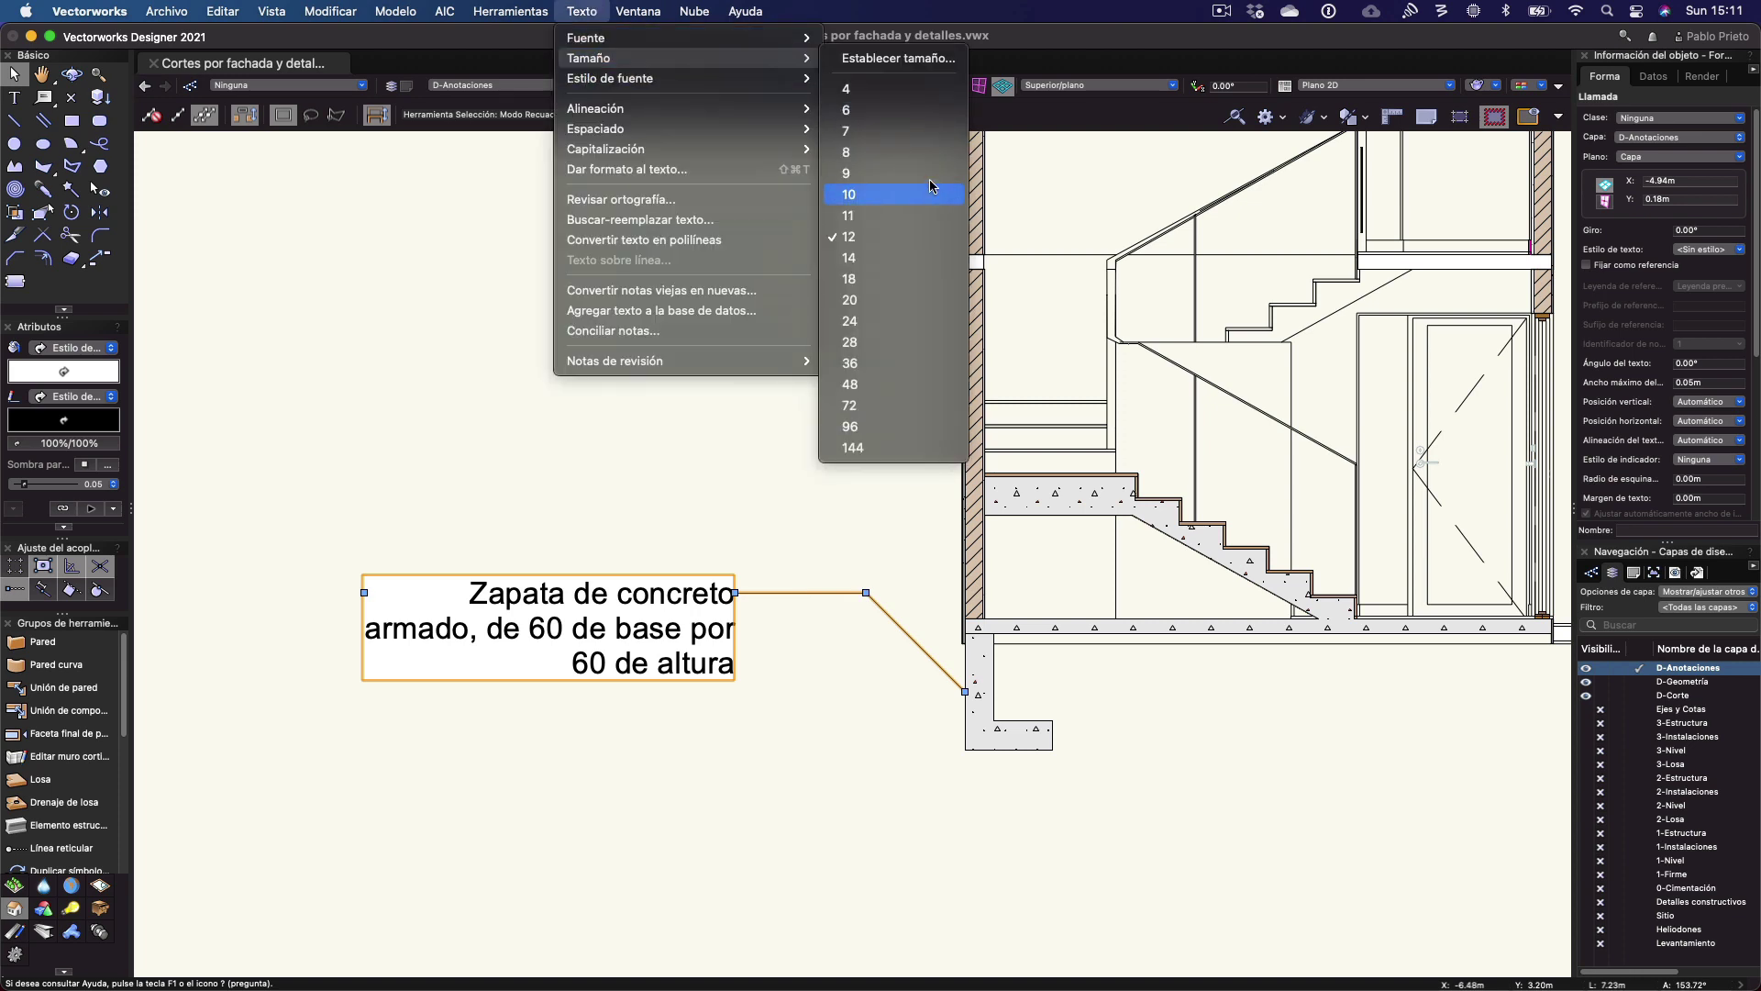
pyautogui.click(917, 153)
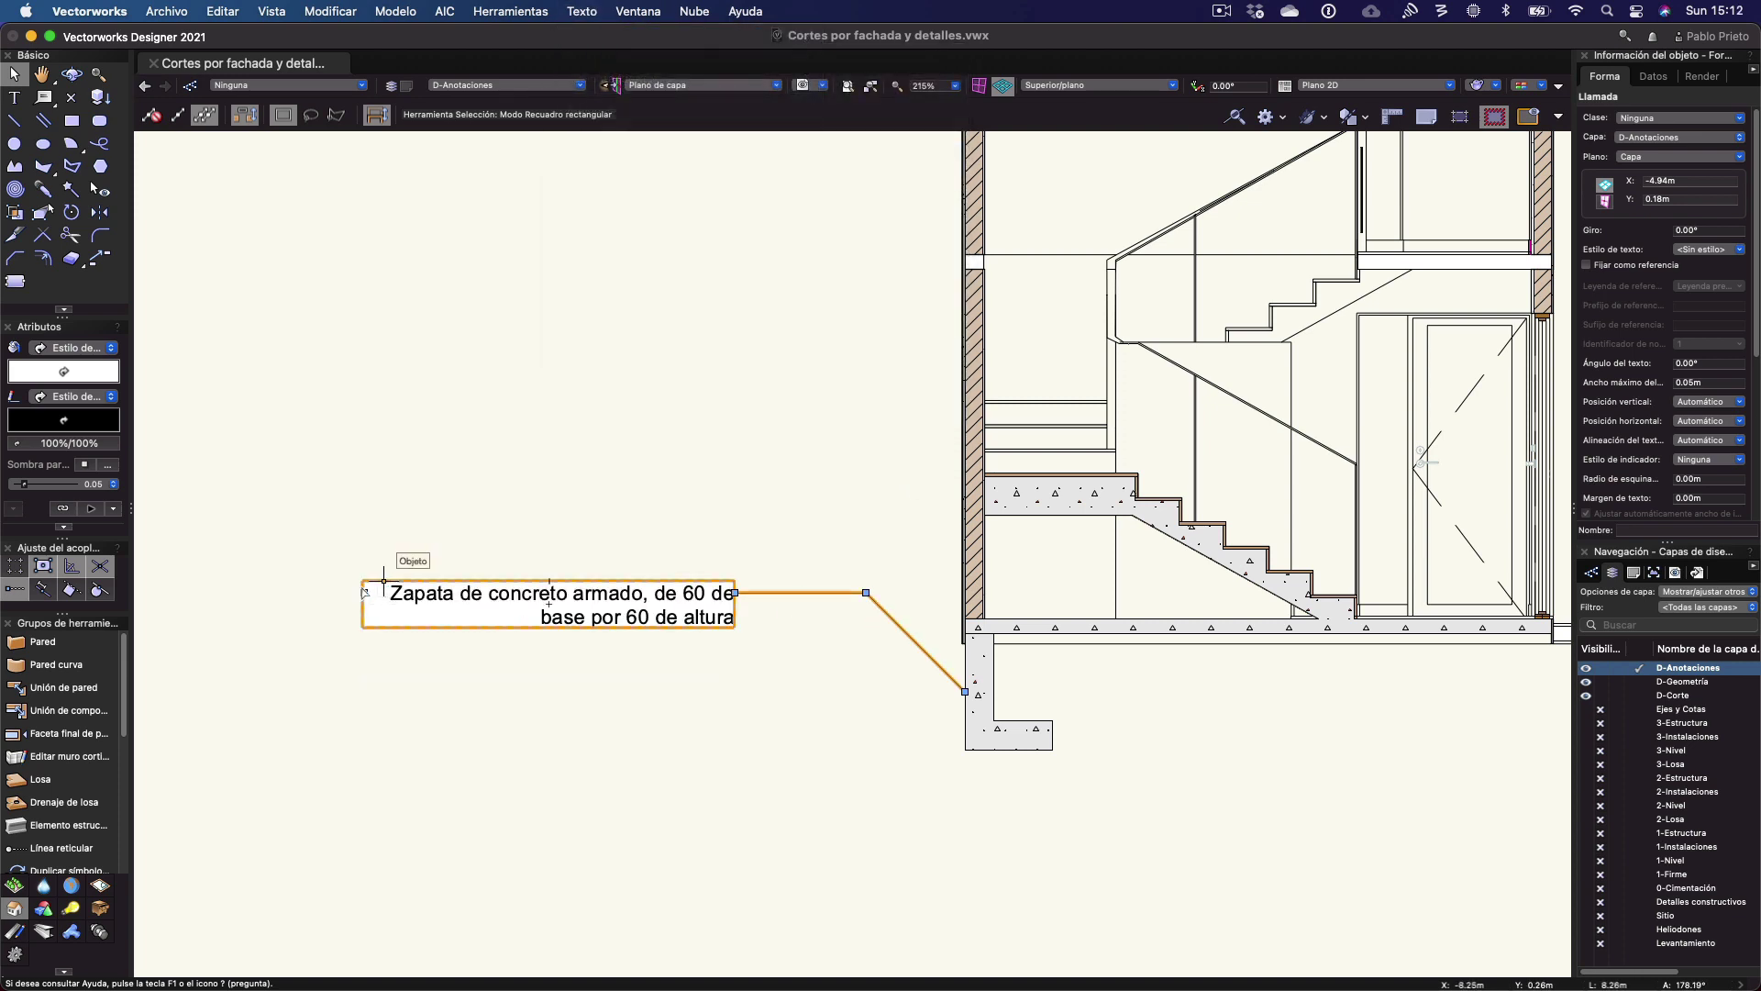
pyautogui.scroll(-2, 1606, 376)
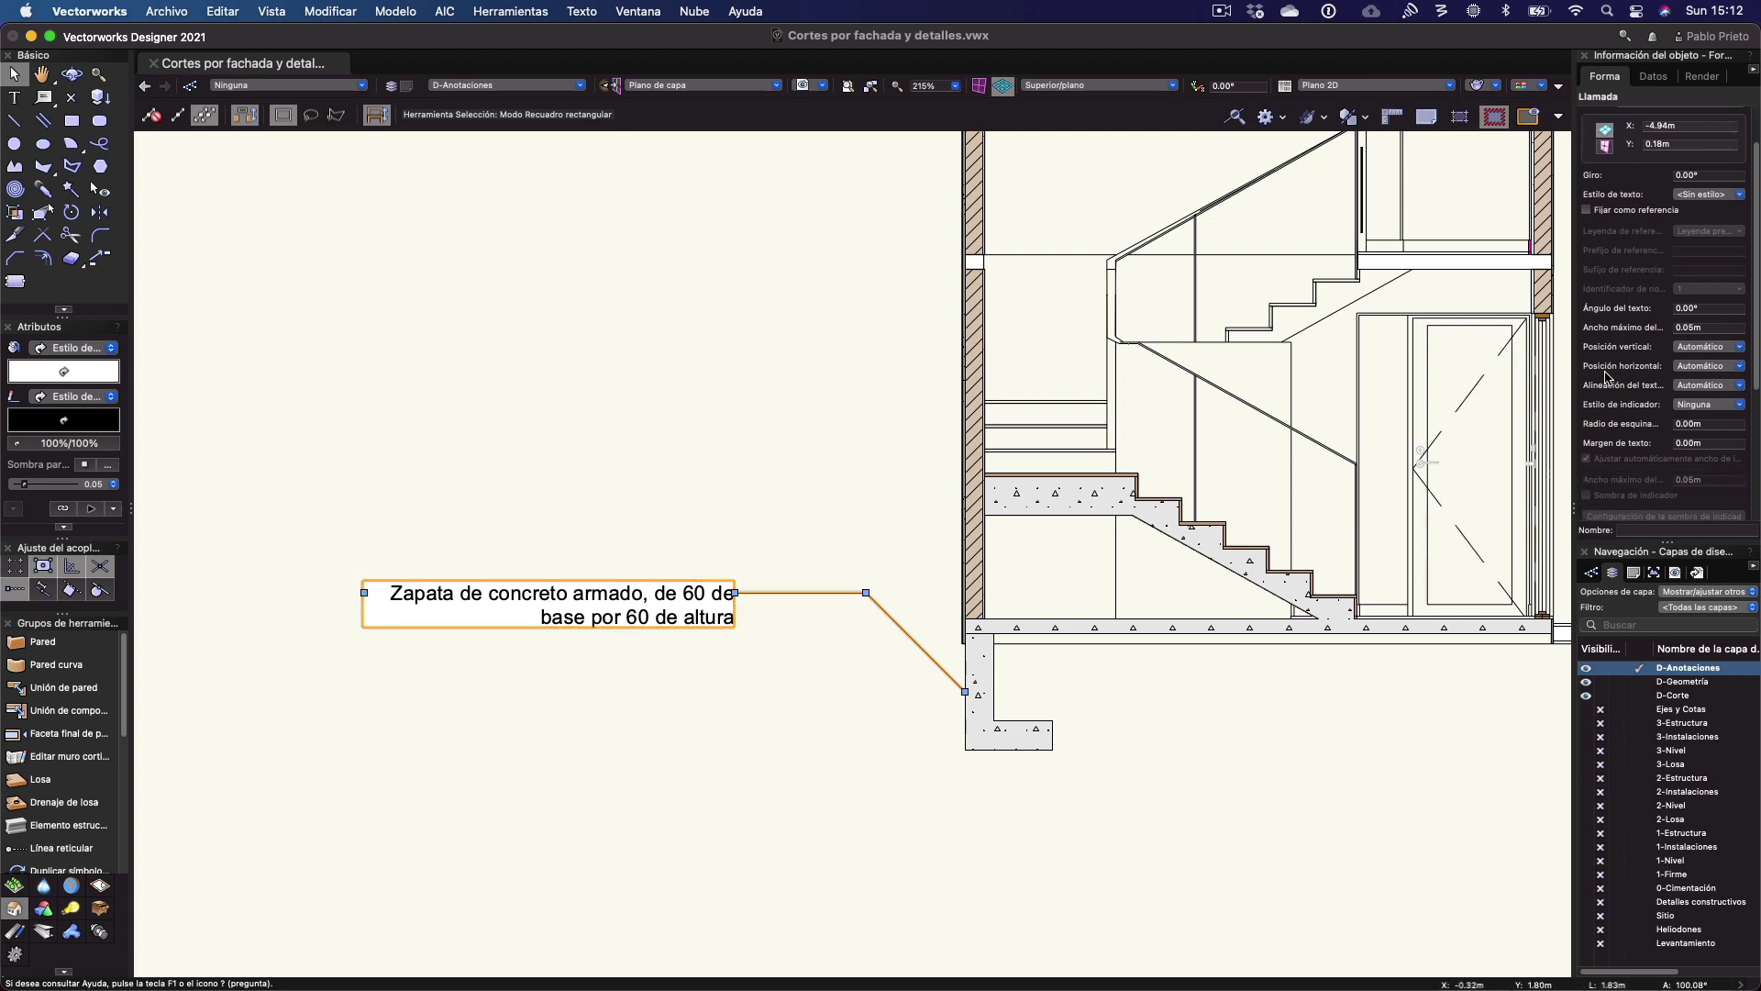
pyautogui.scroll(-1, 1606, 376)
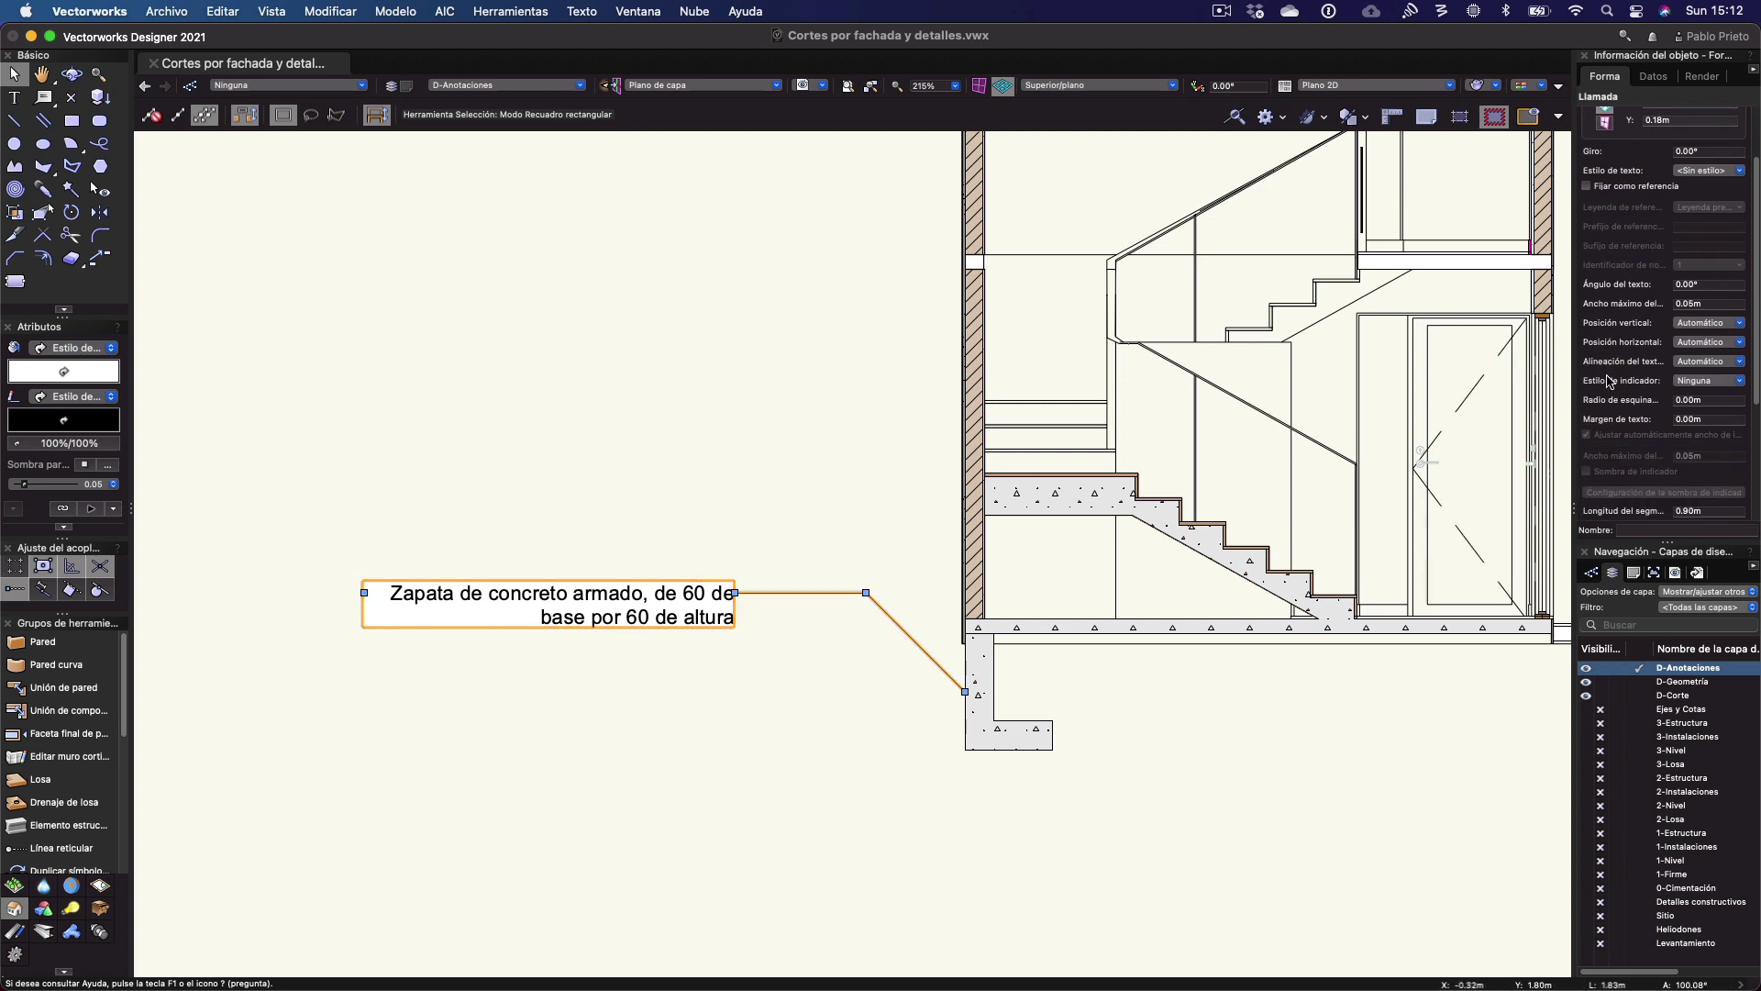
pyautogui.click(1698, 379)
pyautogui.click(795, 562)
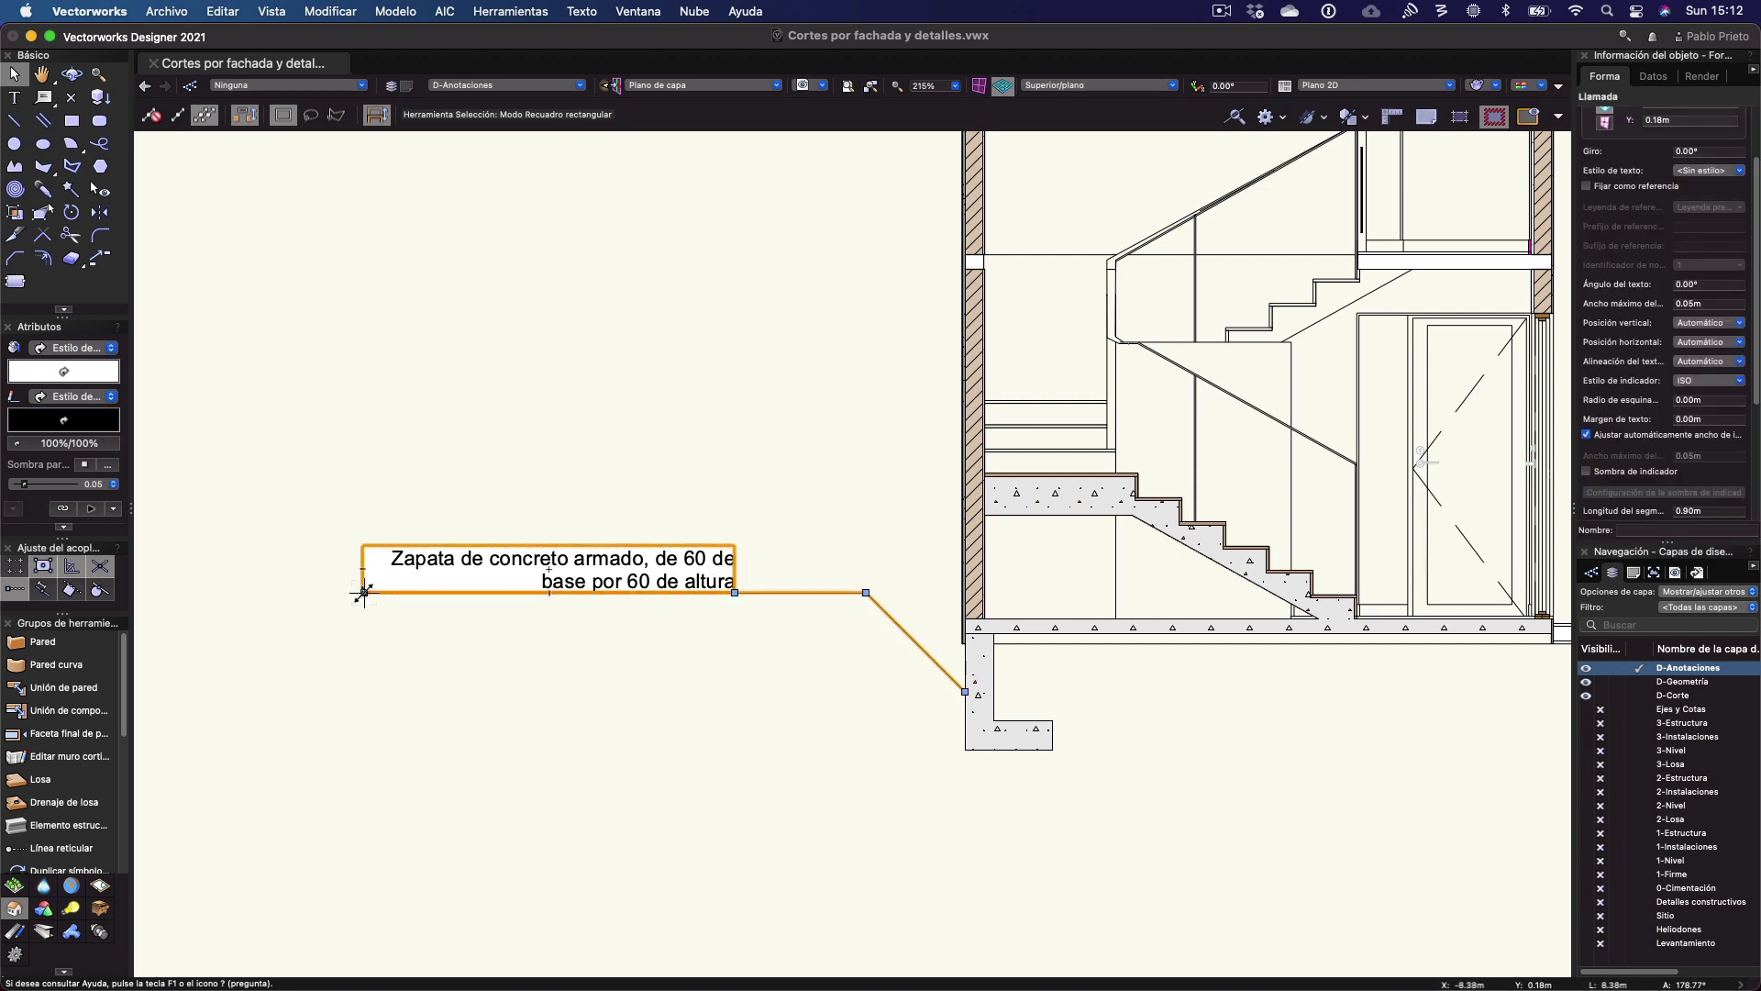
# Widen the footing callout's text box to about 0.07 m and shift the callout closer to the footing, keeping its end point
pyautogui.moveTo(364, 592); pyautogui.dragTo(234, 592)
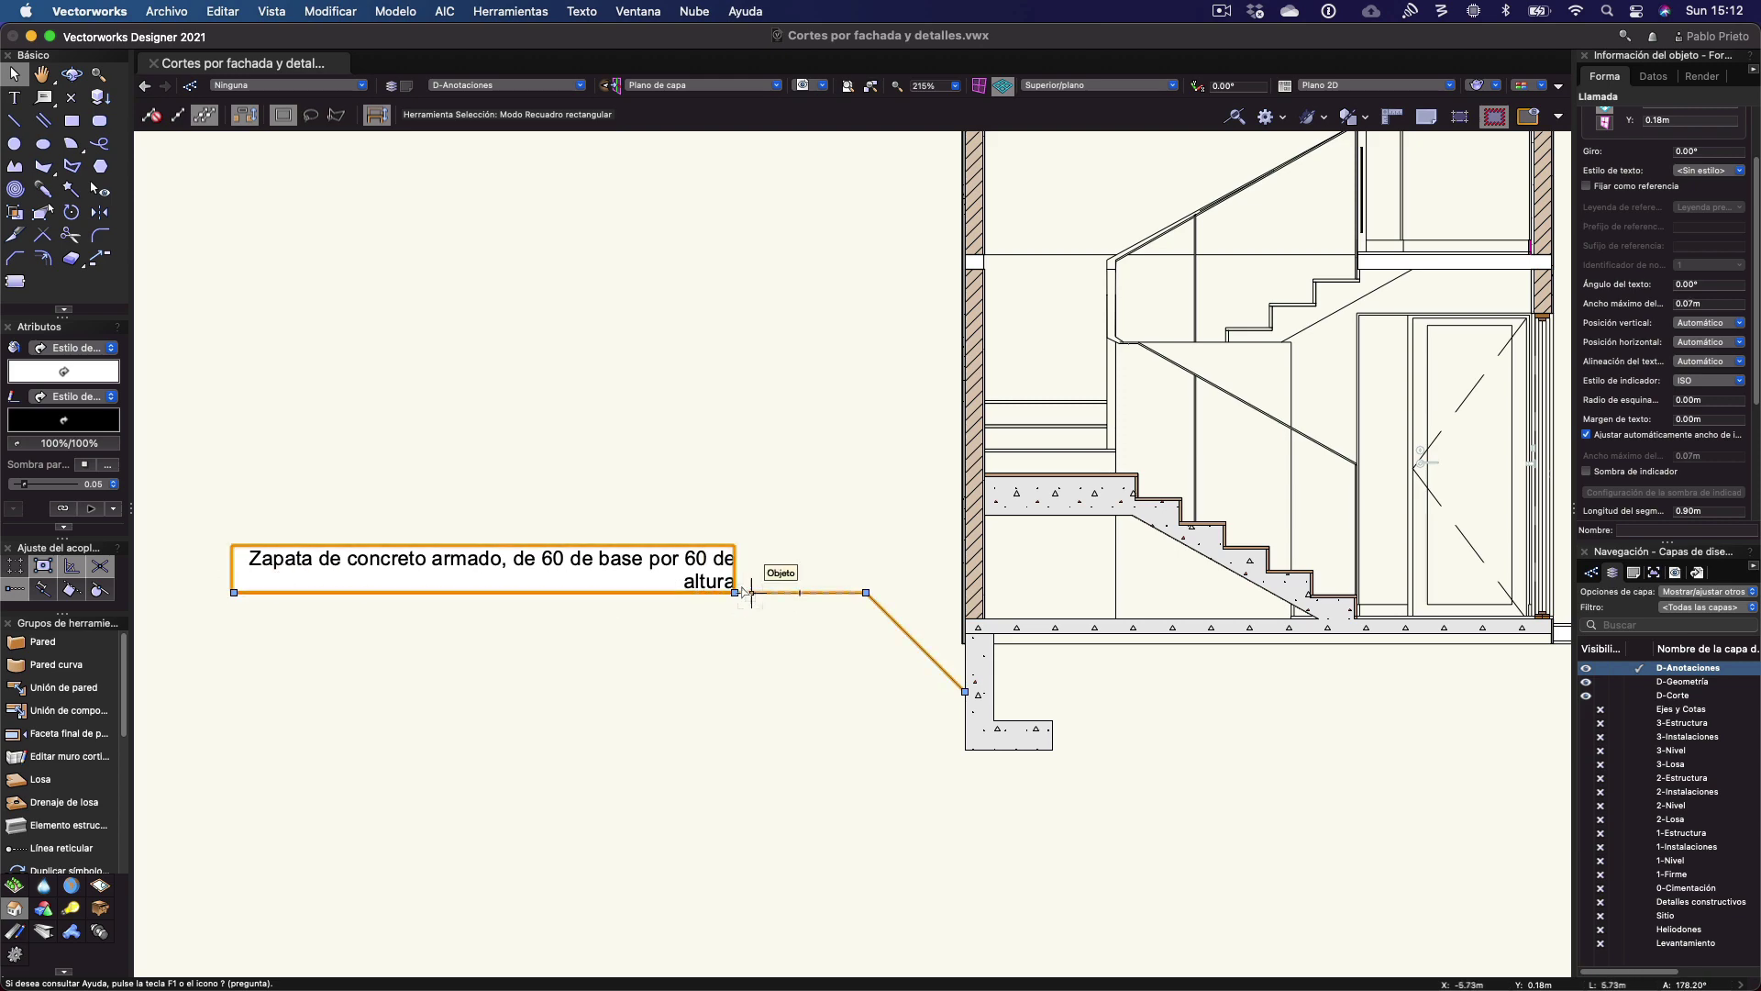
pyautogui.moveTo(745, 592); pyautogui.dragTo(849, 625)
pyautogui.click(919, 529)
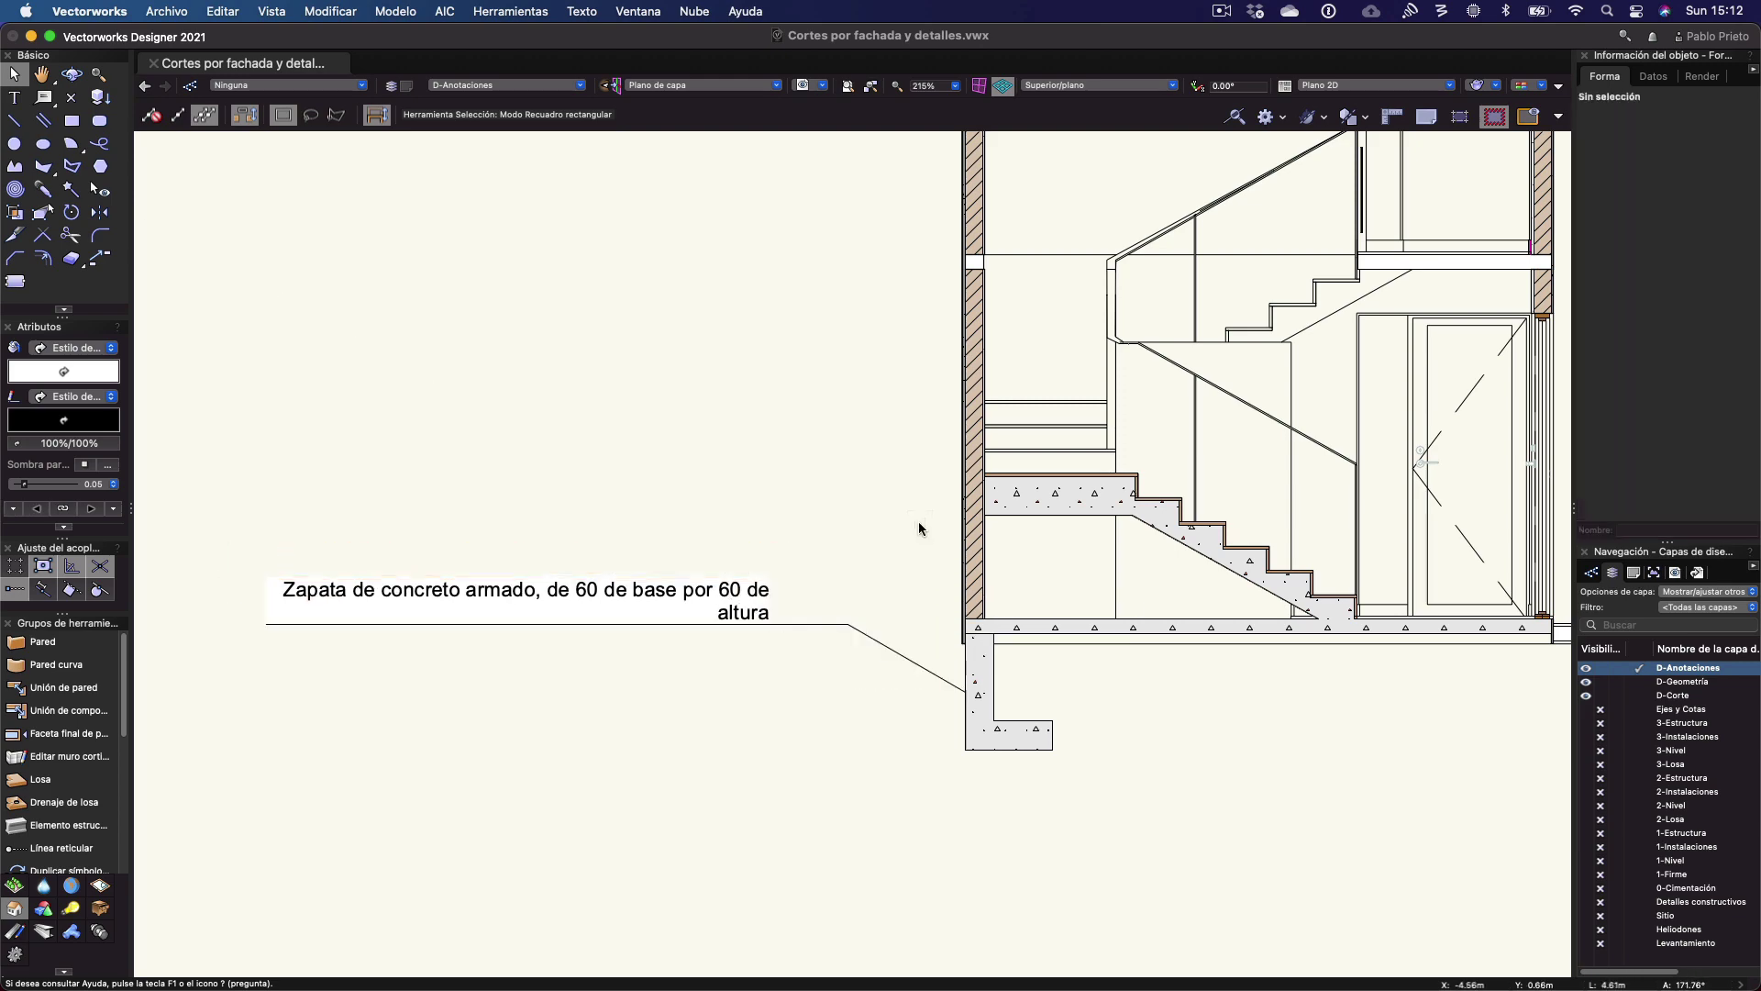
# Add an end arrowhead to the footing callout's leader line
pyautogui.click(865, 633)
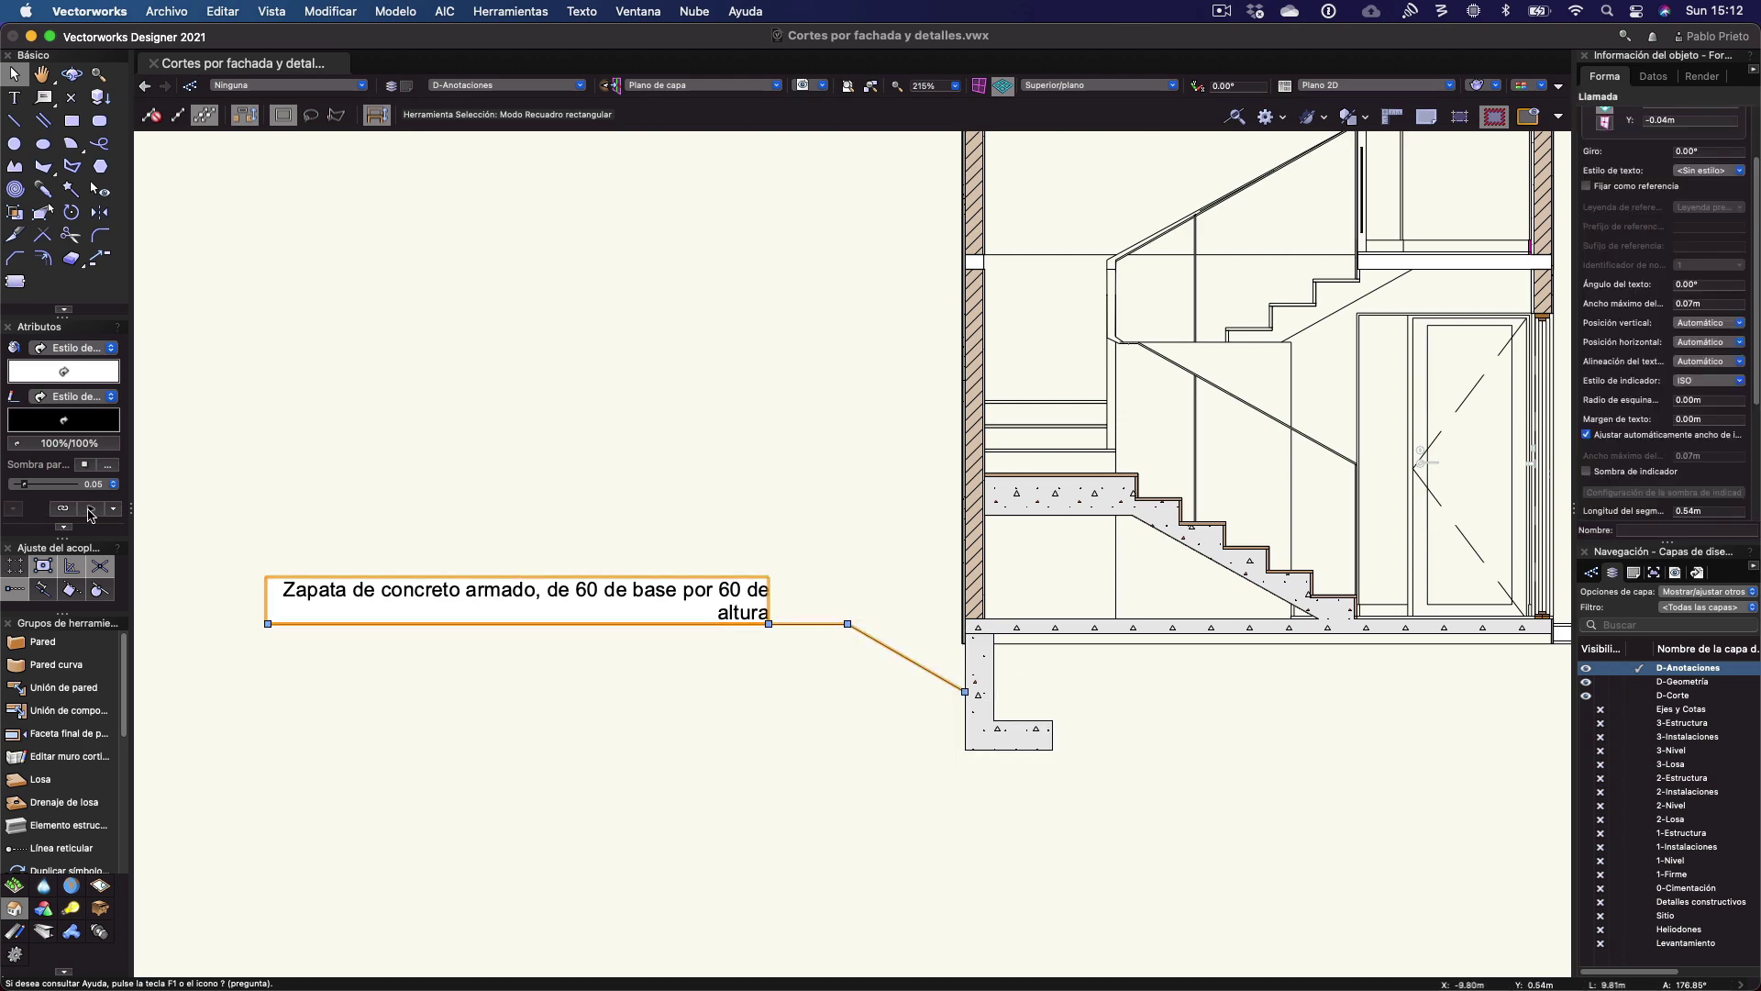
pyautogui.click(865, 531)
pyautogui.scroll(-1, 865, 531)
pyautogui.moveTo(798, 621); pyautogui.dragTo(742, 706, button='middle')
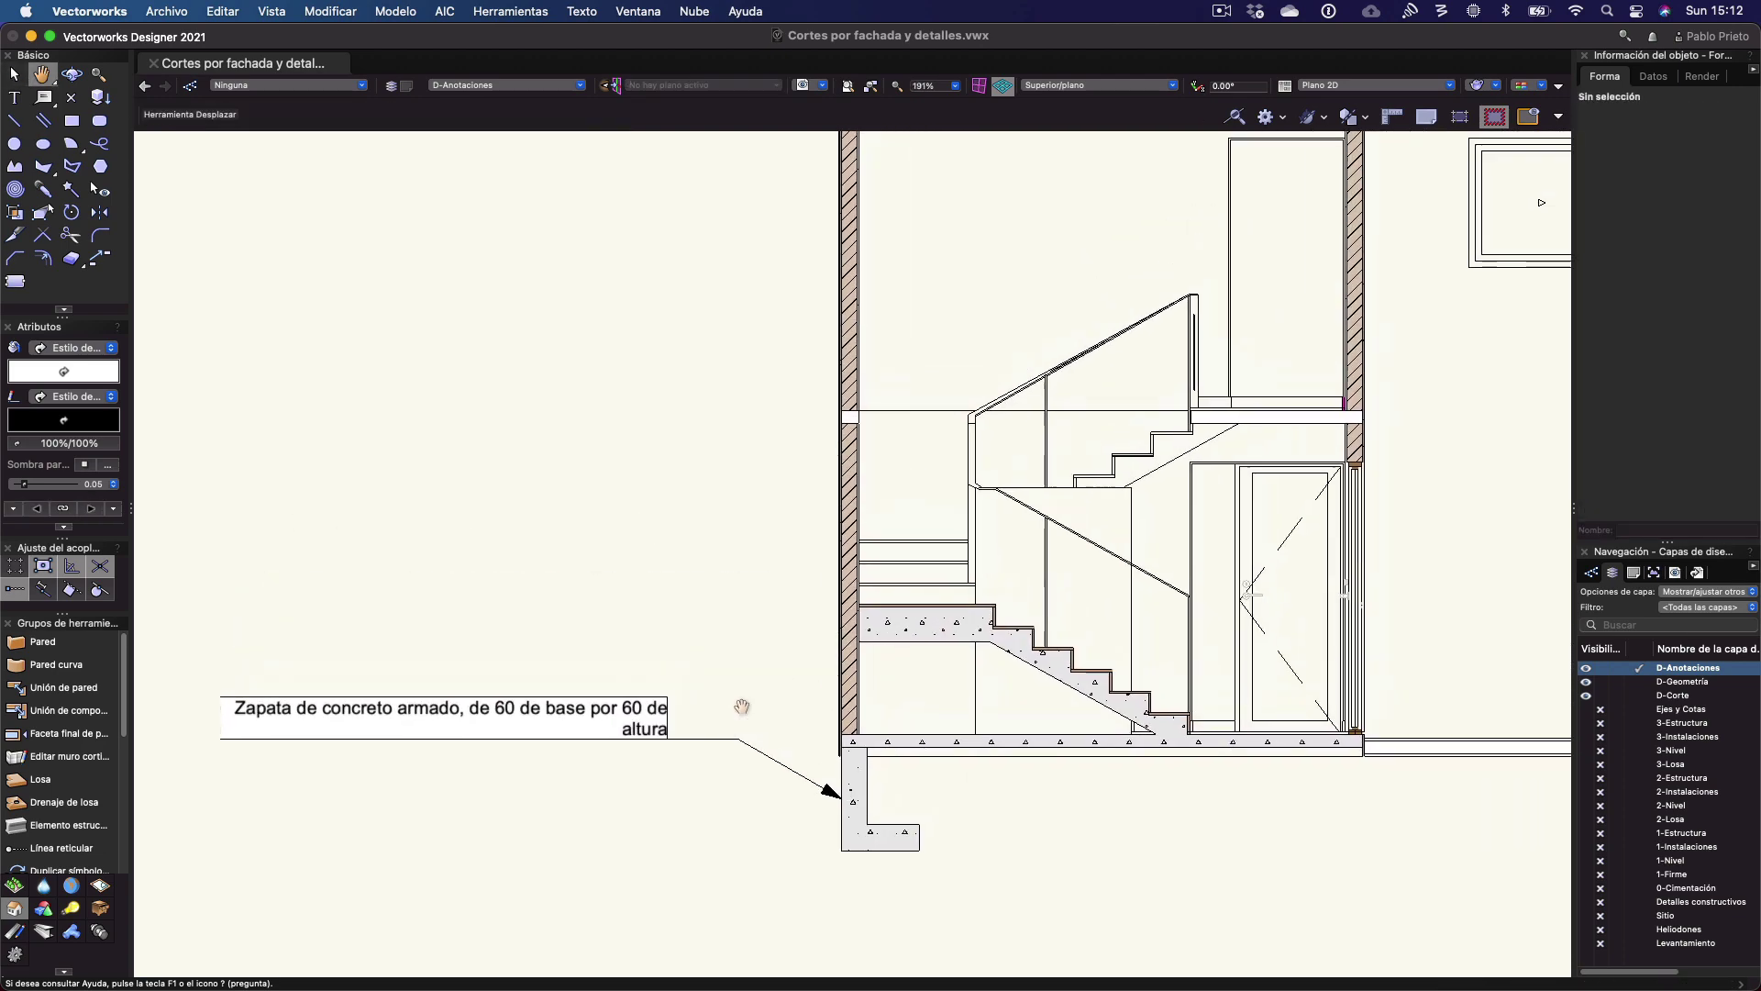
# Duplicate the footing callout above it, pointing to the ground slab, with the text "Firme de concreto con Malla electrosoldada 6 X6 10/10"
pyautogui.moveTo(738, 739); pyautogui.dragTo(740, 591)
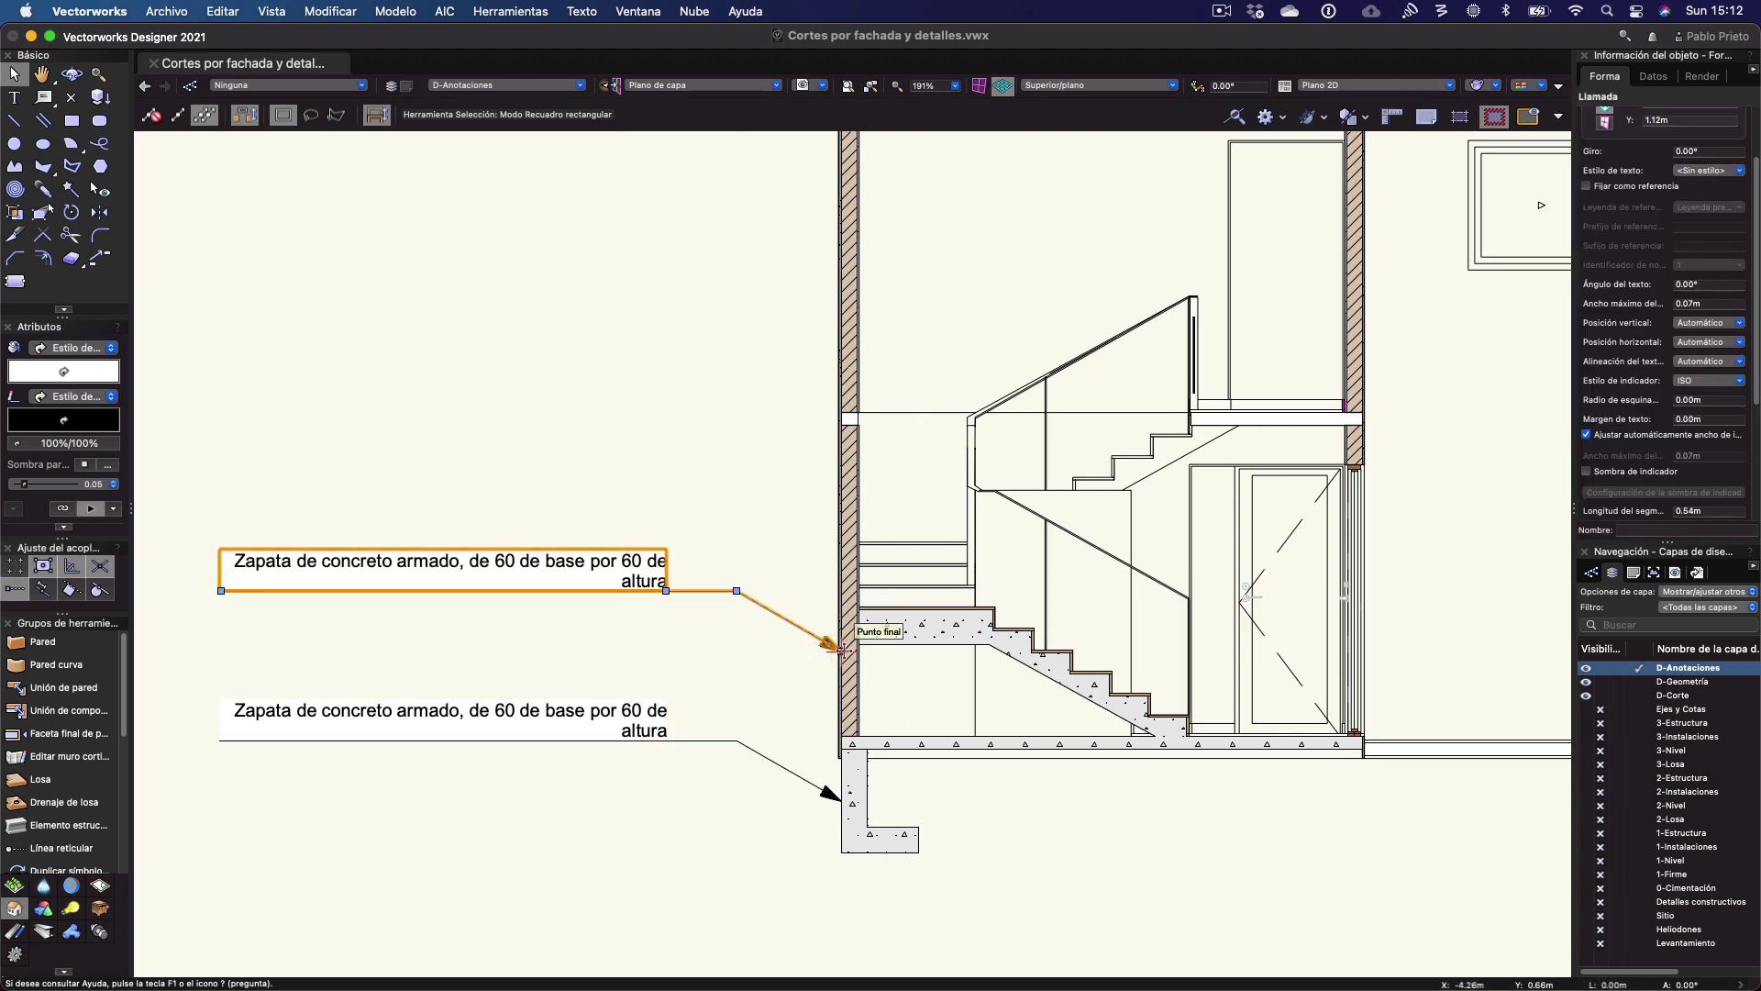
pyautogui.moveTo(843, 651); pyautogui.dragTo(908, 735)
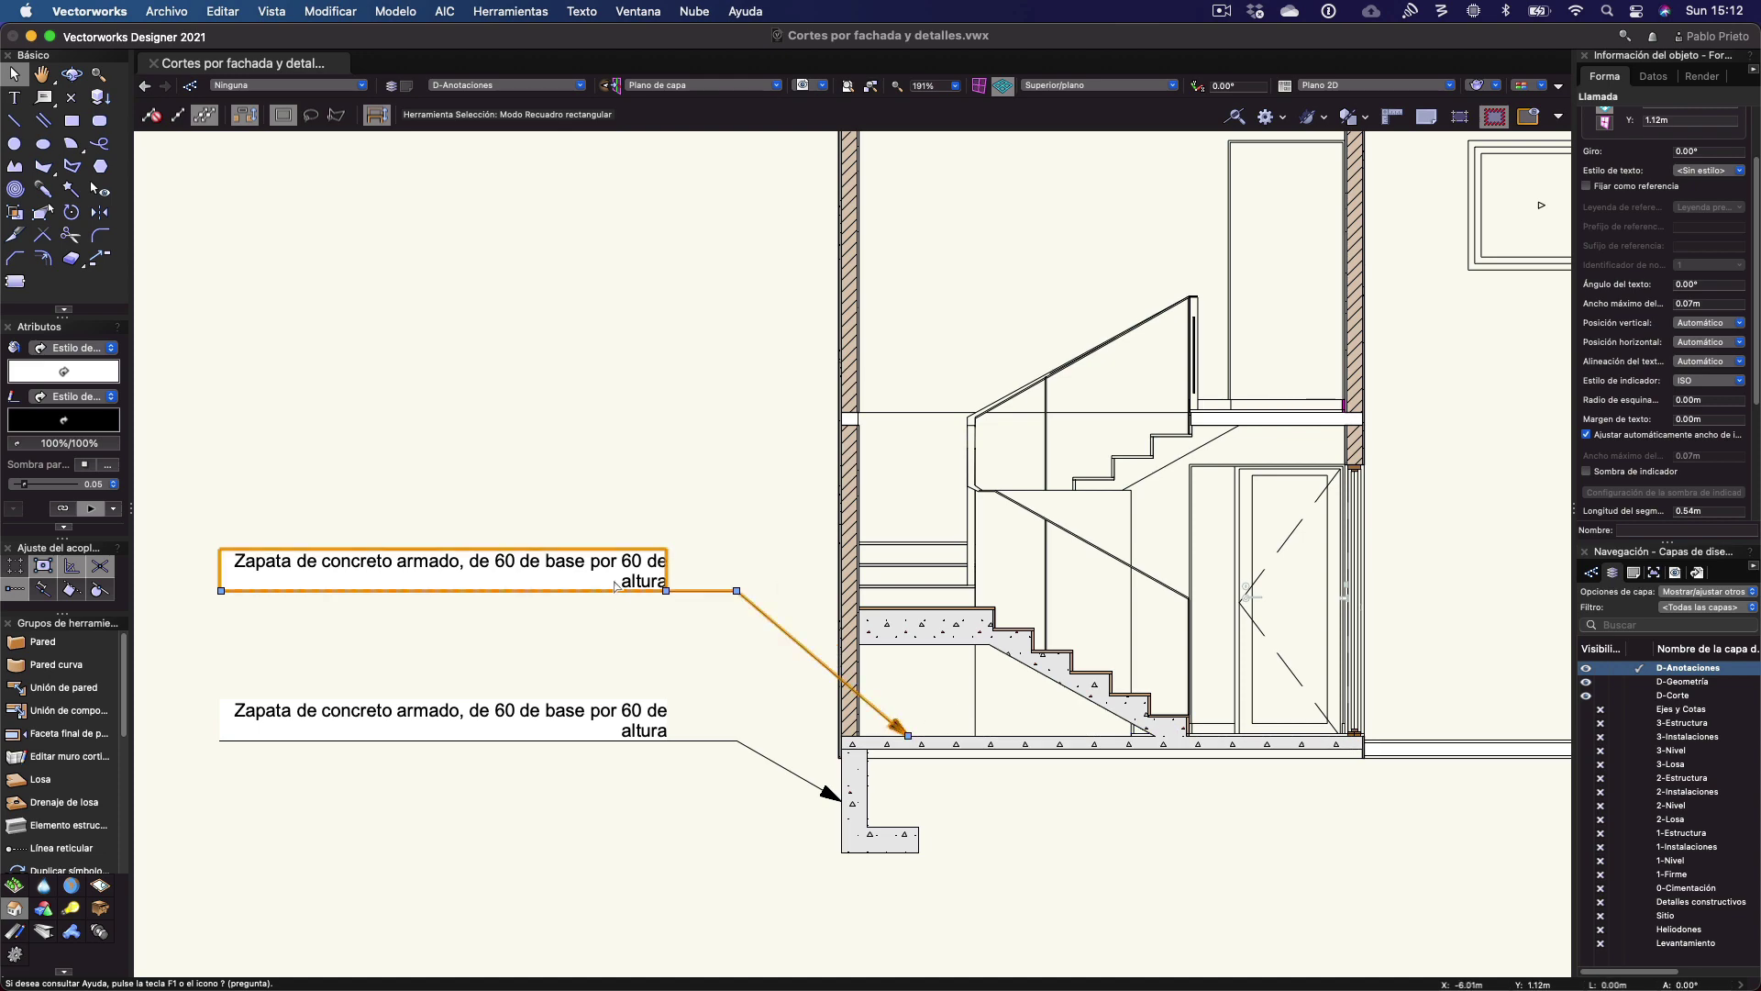
pyautogui.scroll(-3, 1714, 381)
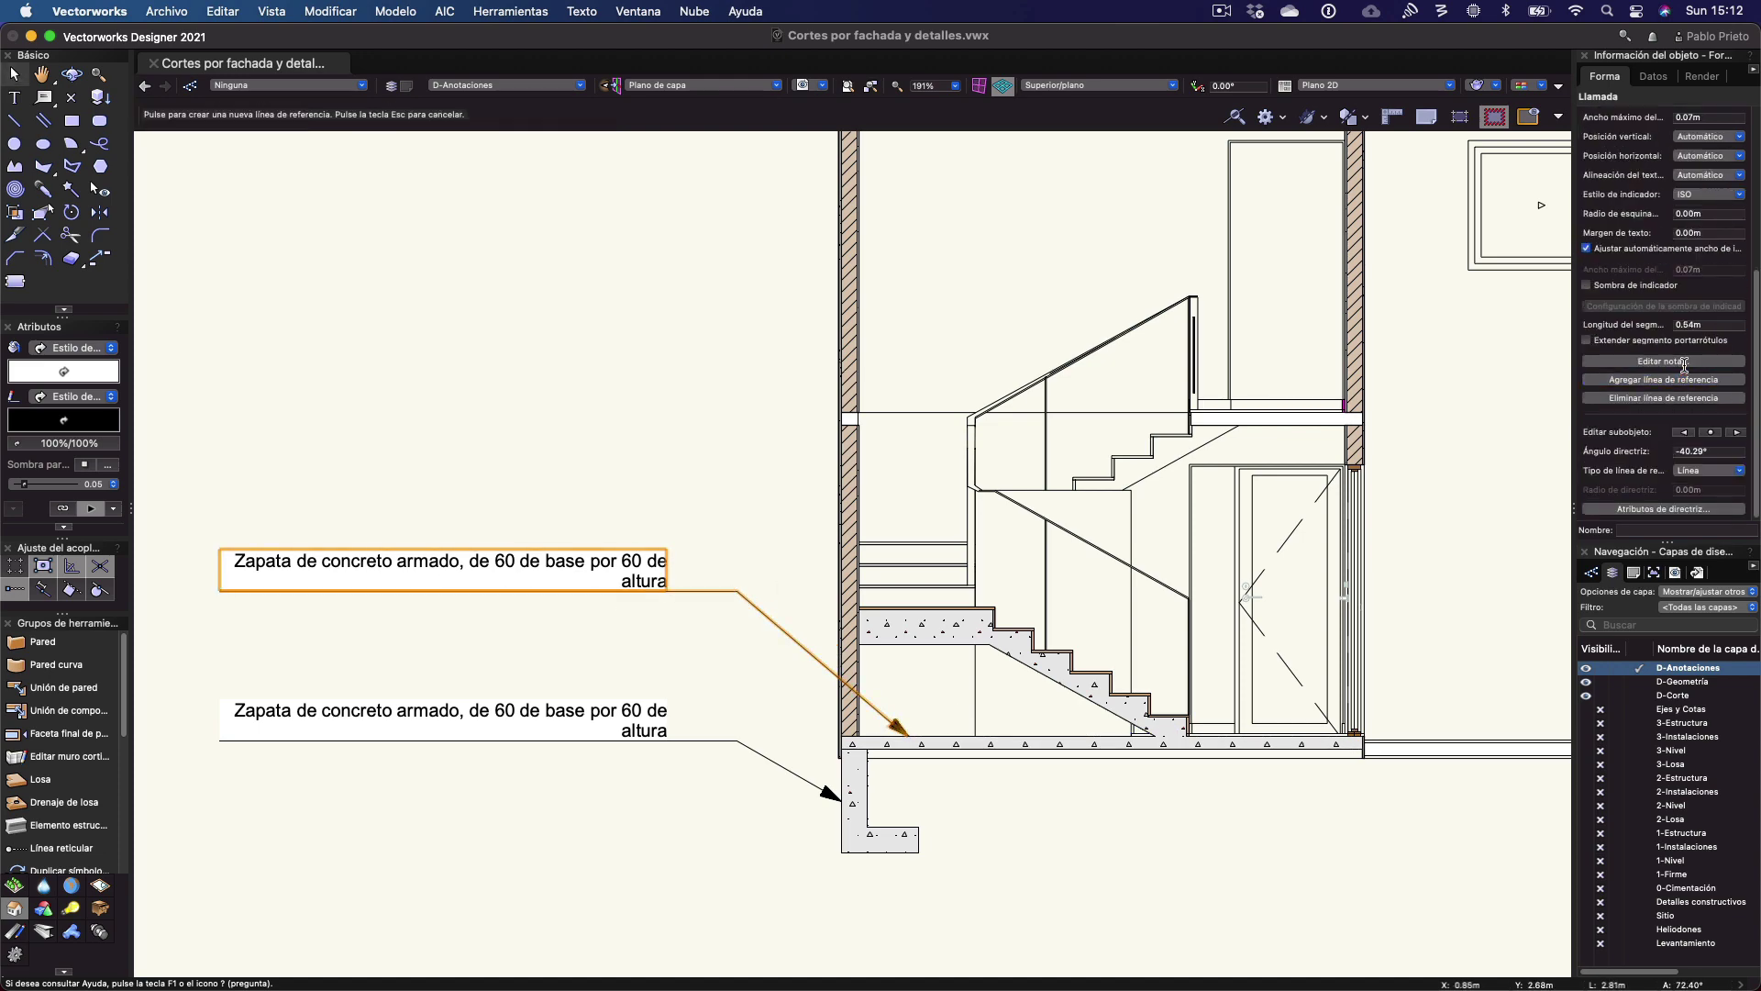
pyautogui.click(1678, 362)
pyautogui.write('F')
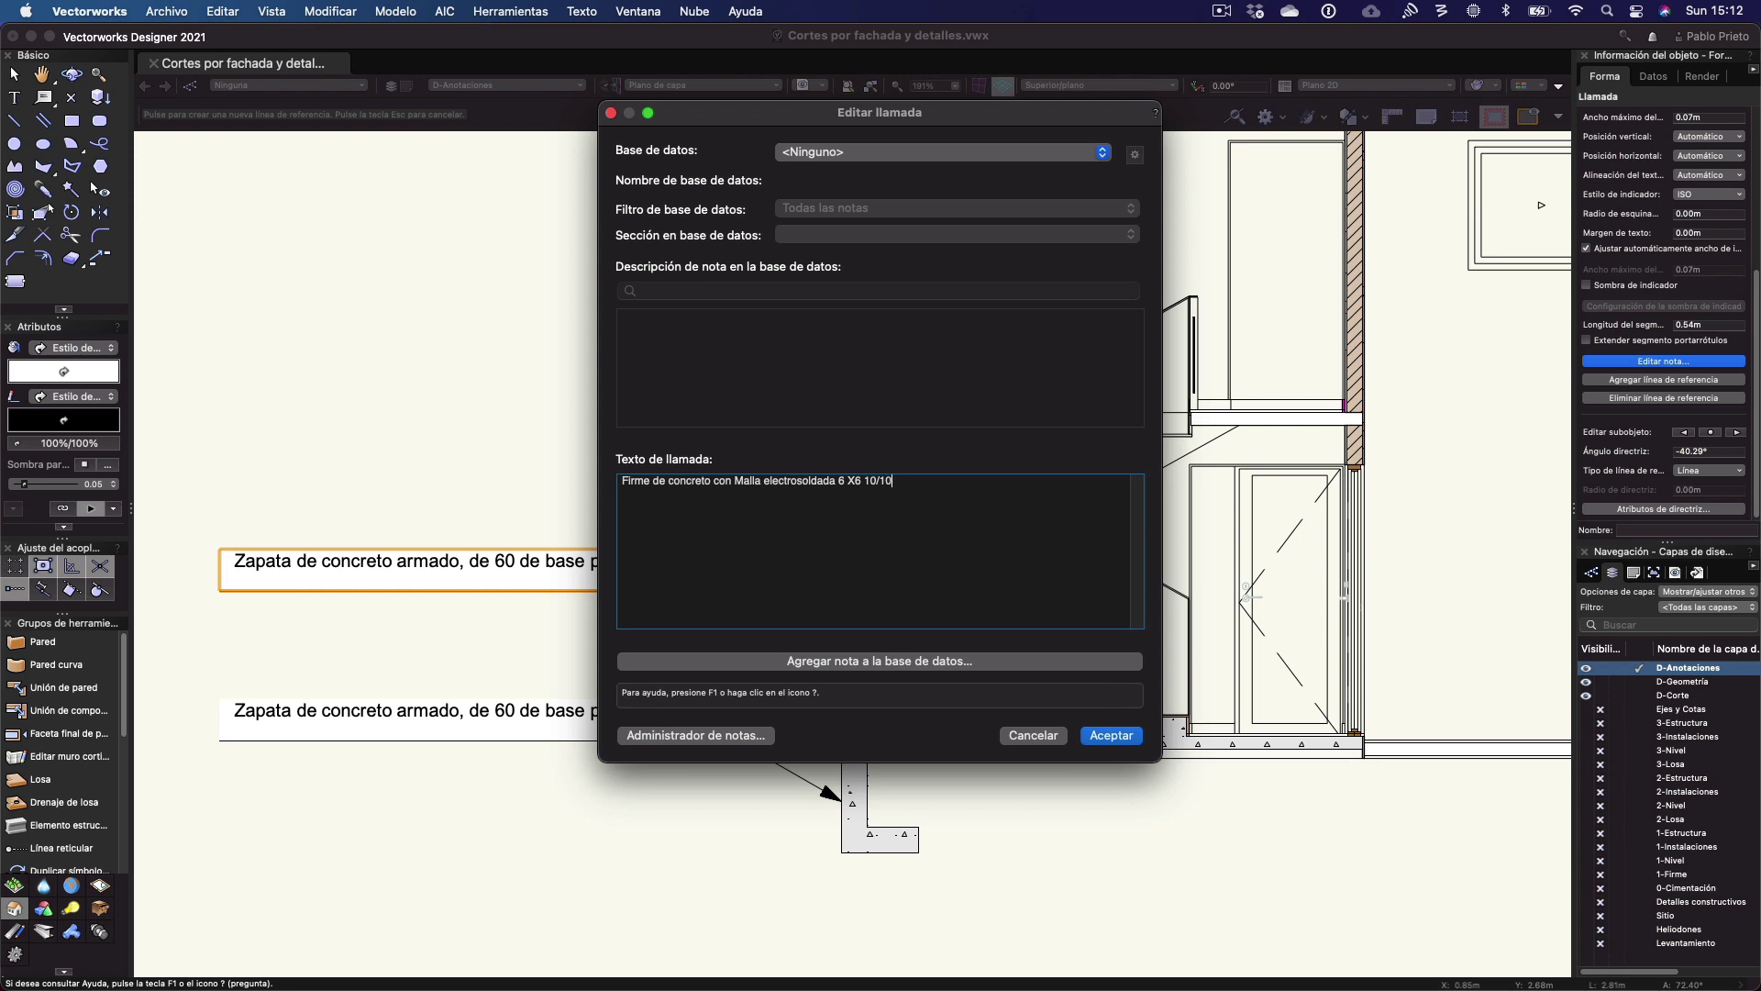
pyautogui.click(1120, 735)
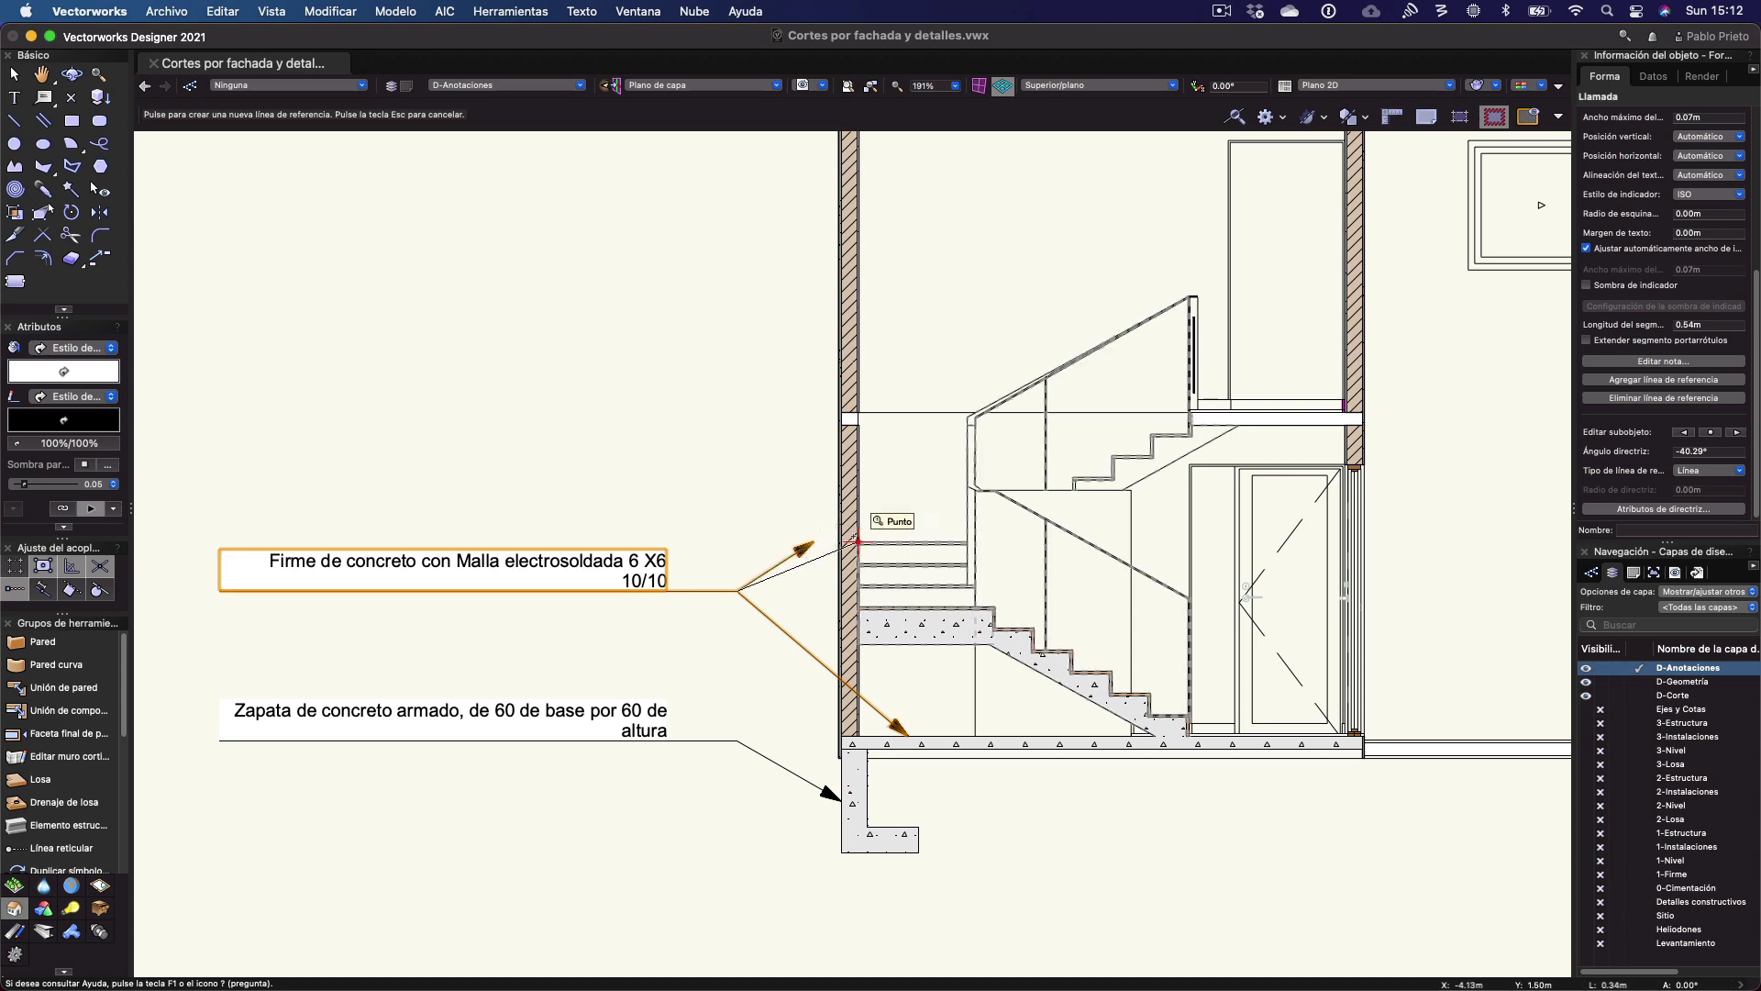
# Add a second leader line to the ground slab callout and delete that leader again
pyautogui.click(814, 541)
pyautogui.scroll(2, 839, 562)
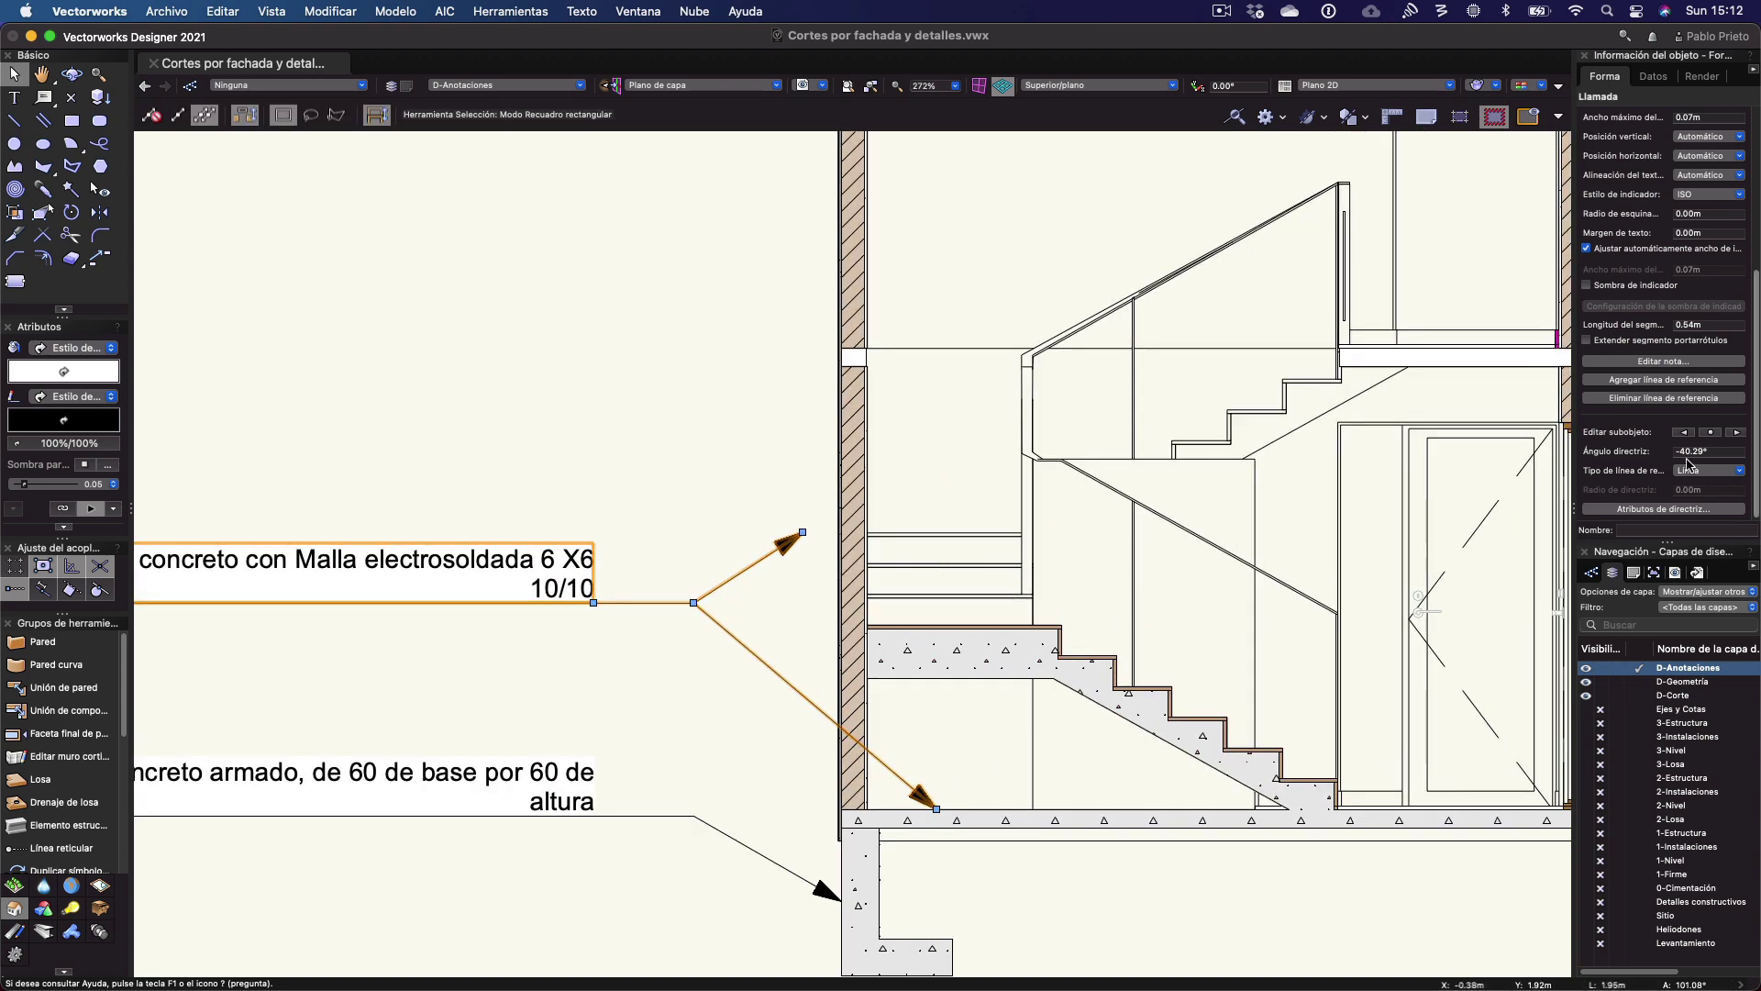
pyautogui.scroll(-10, 1522, 442)
pyautogui.scroll(11, 1540, 446)
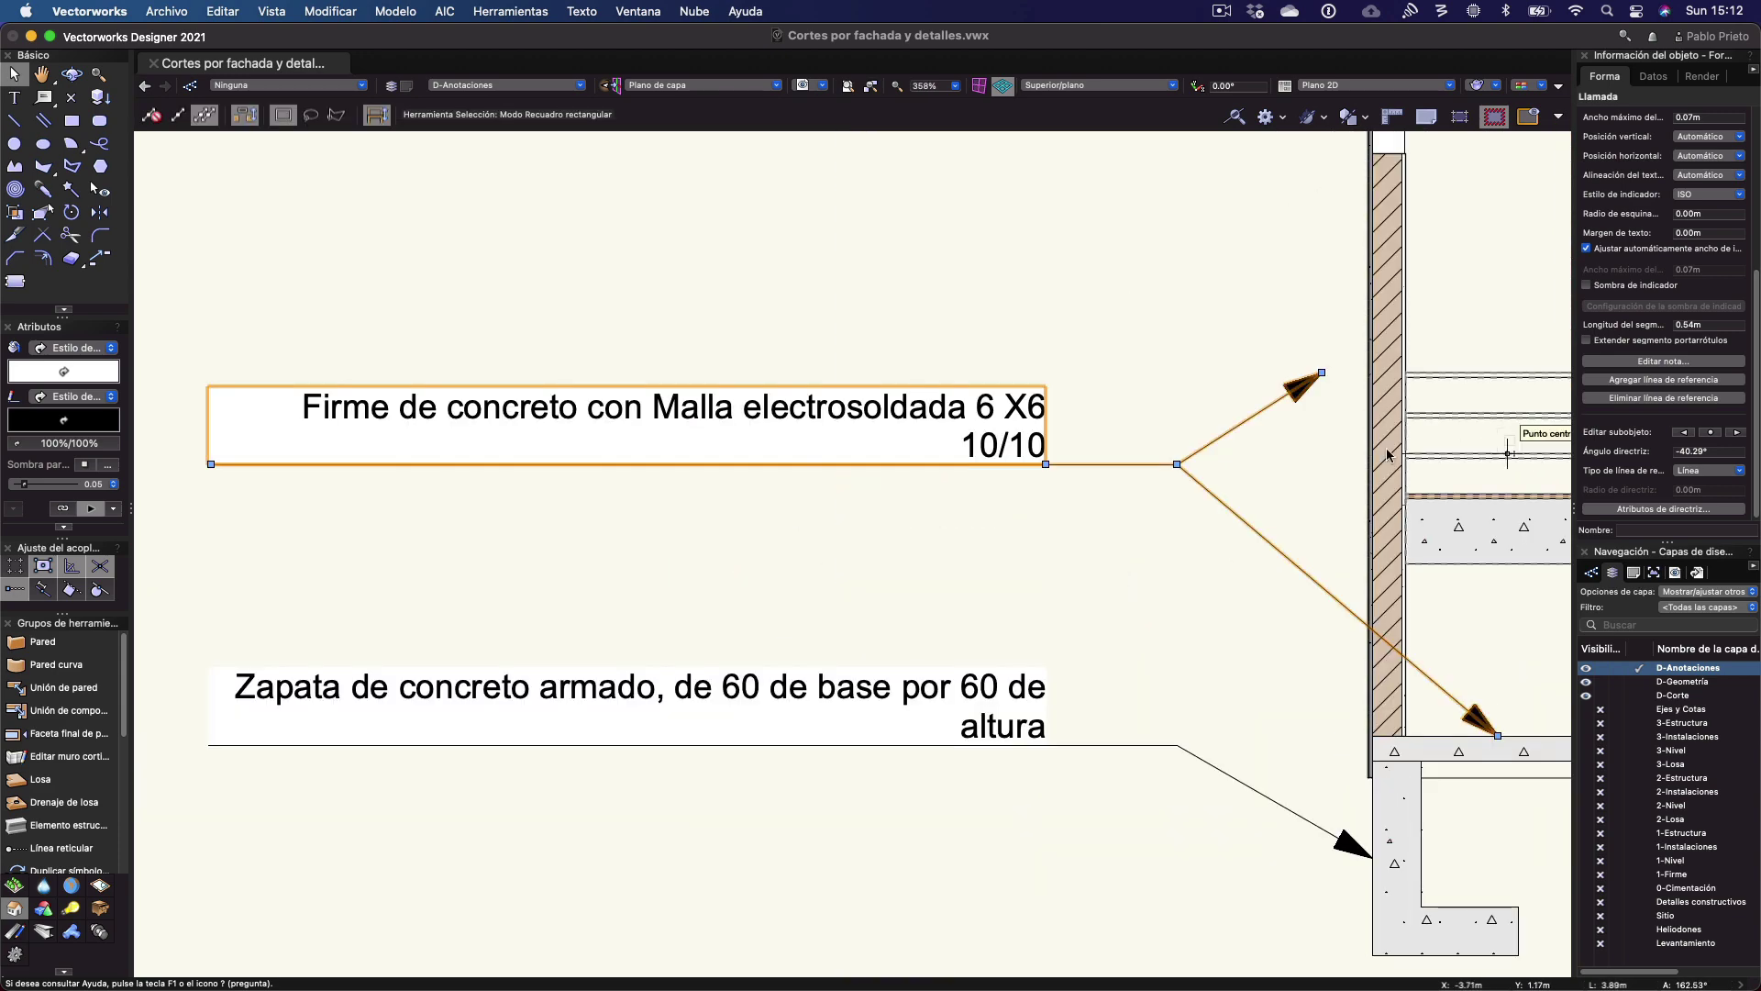
pyautogui.click(1652, 405)
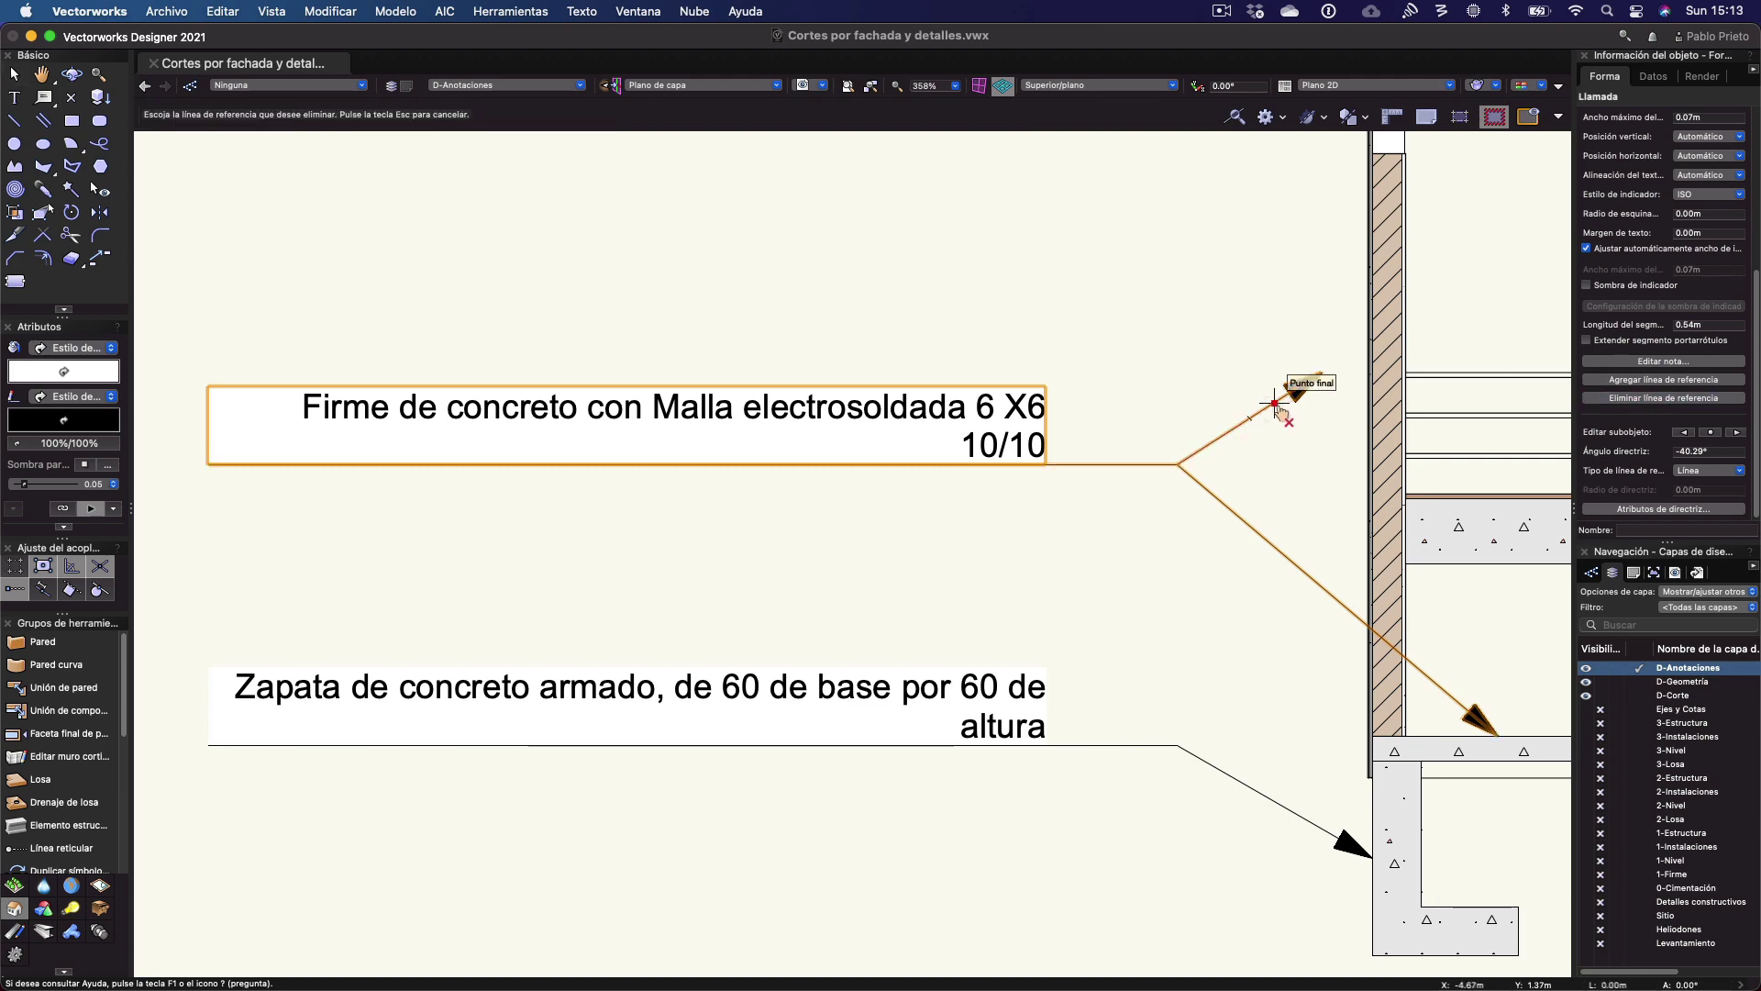
pyautogui.click(1285, 393)
pyautogui.press('Escape')
pyautogui.press('Escape')
# Make D-Corte the active design layer
pyautogui.scroll(-2, 1164, 366)
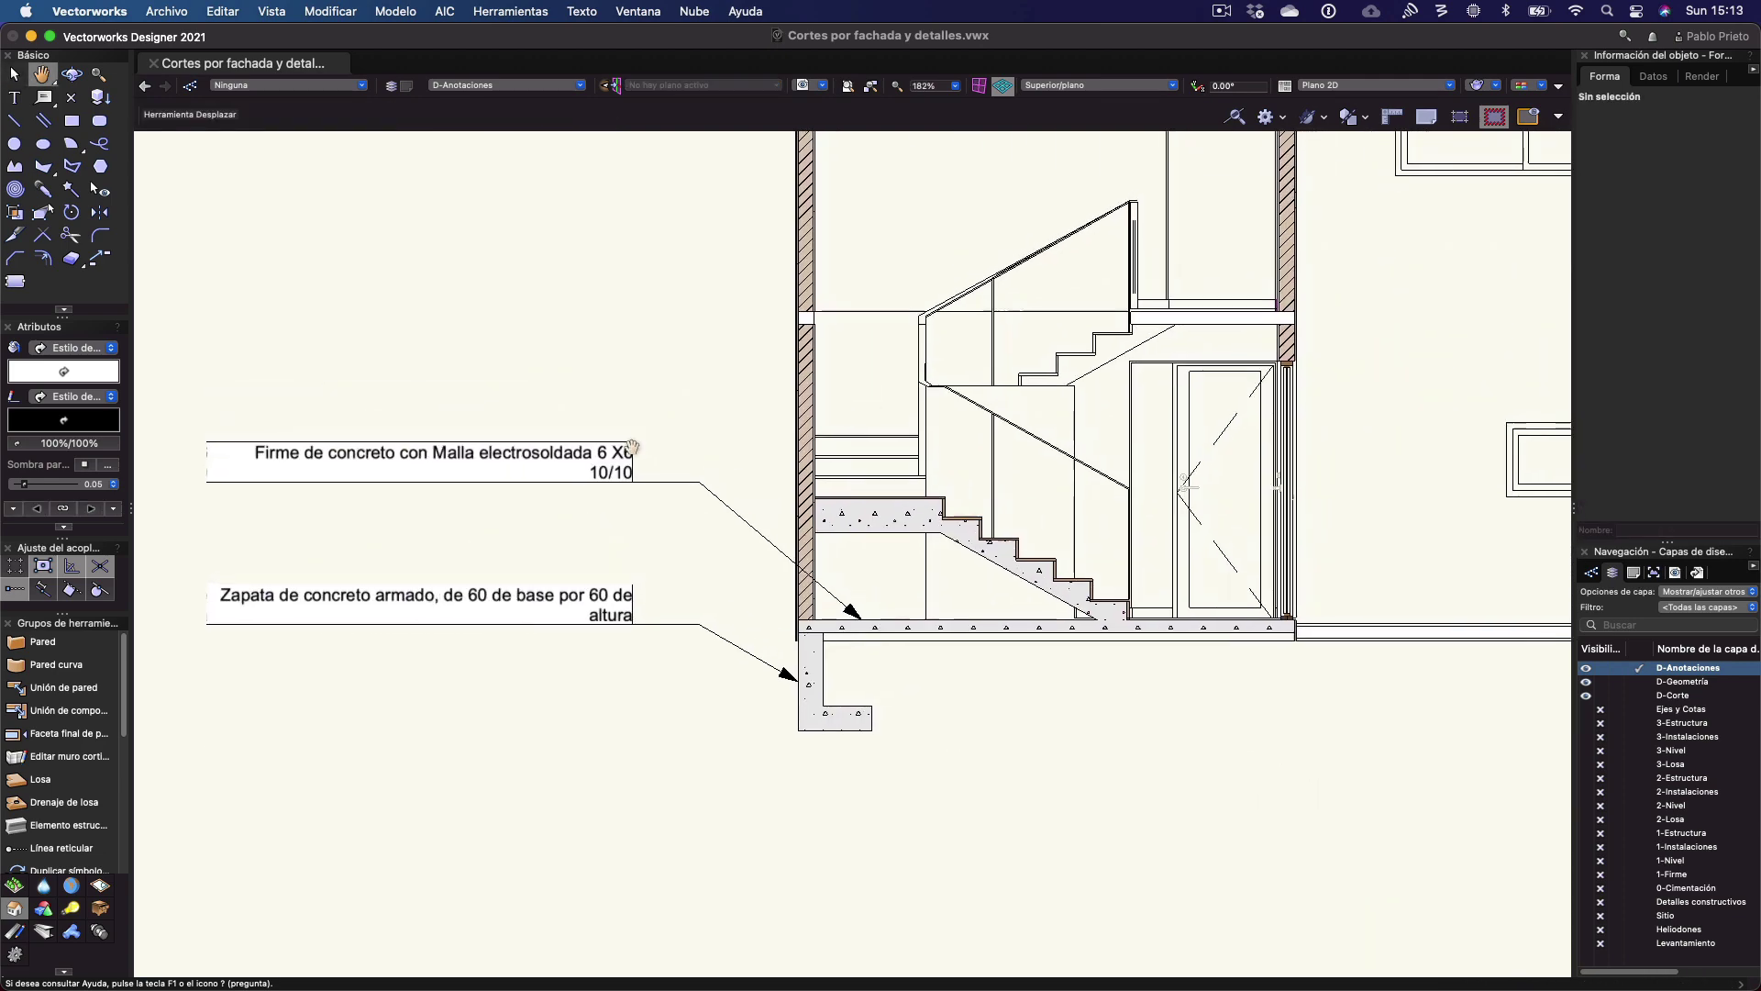
pyautogui.scroll(-3, 660, 550)
pyautogui.scroll(2, 786, 459)
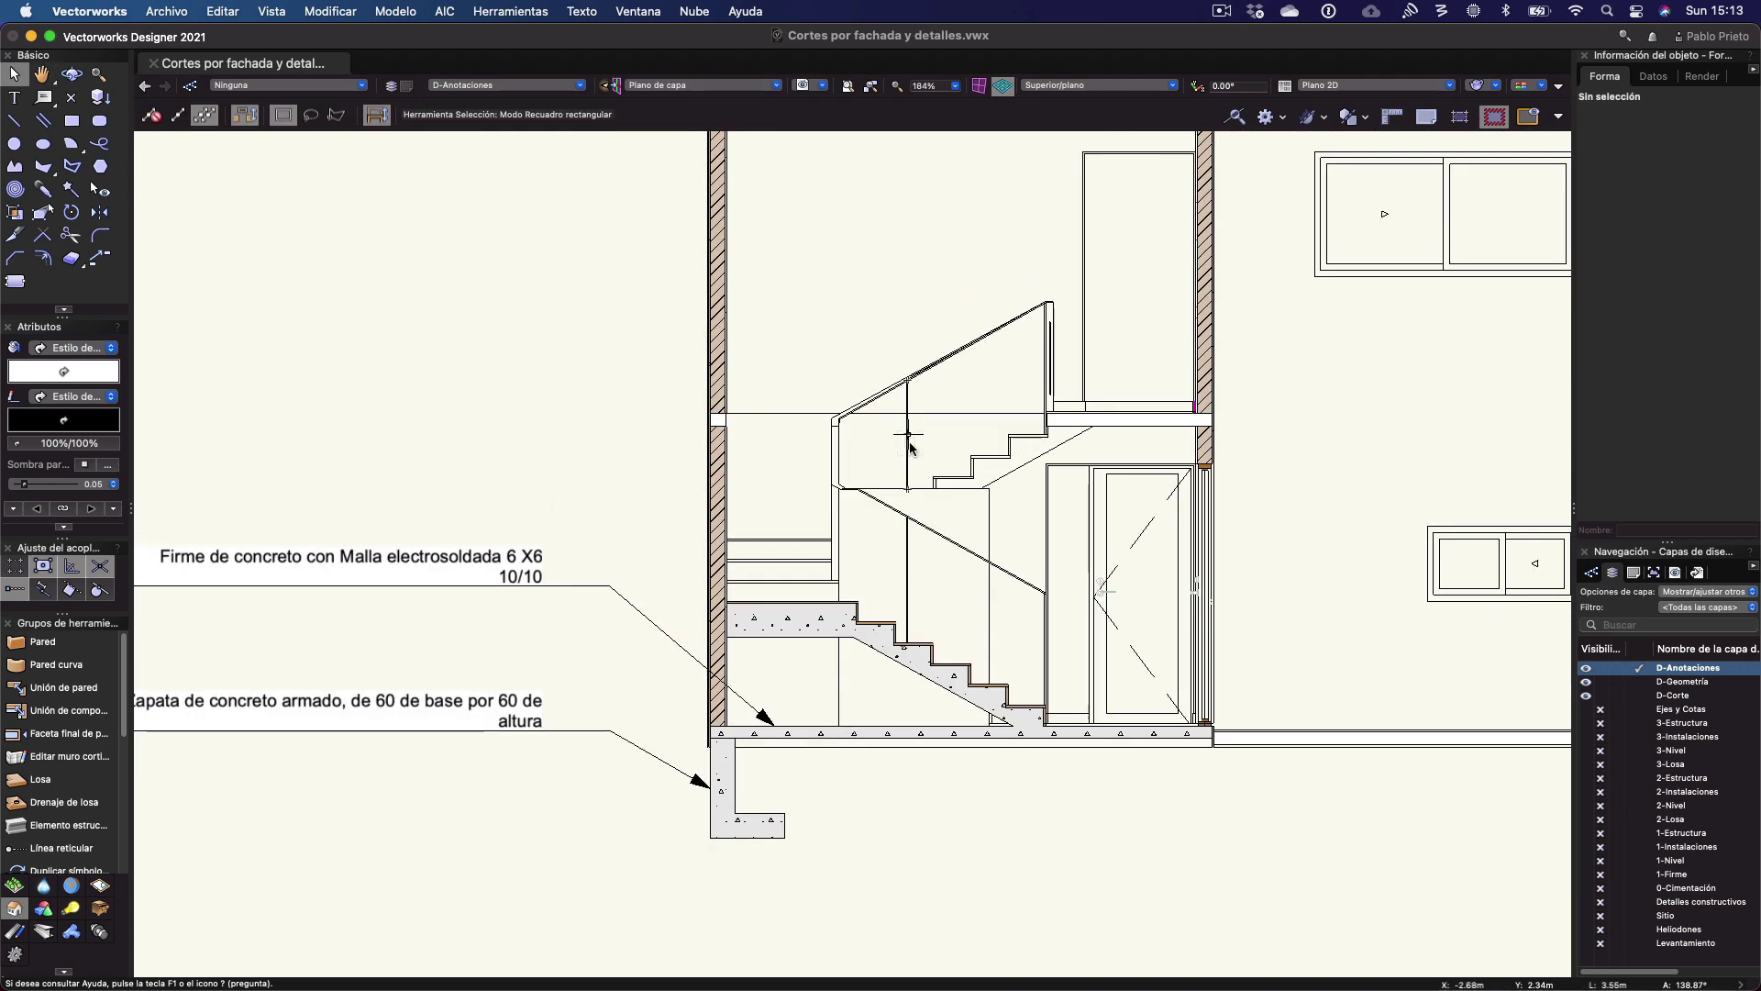
pyautogui.scroll(-3, 910, 447)
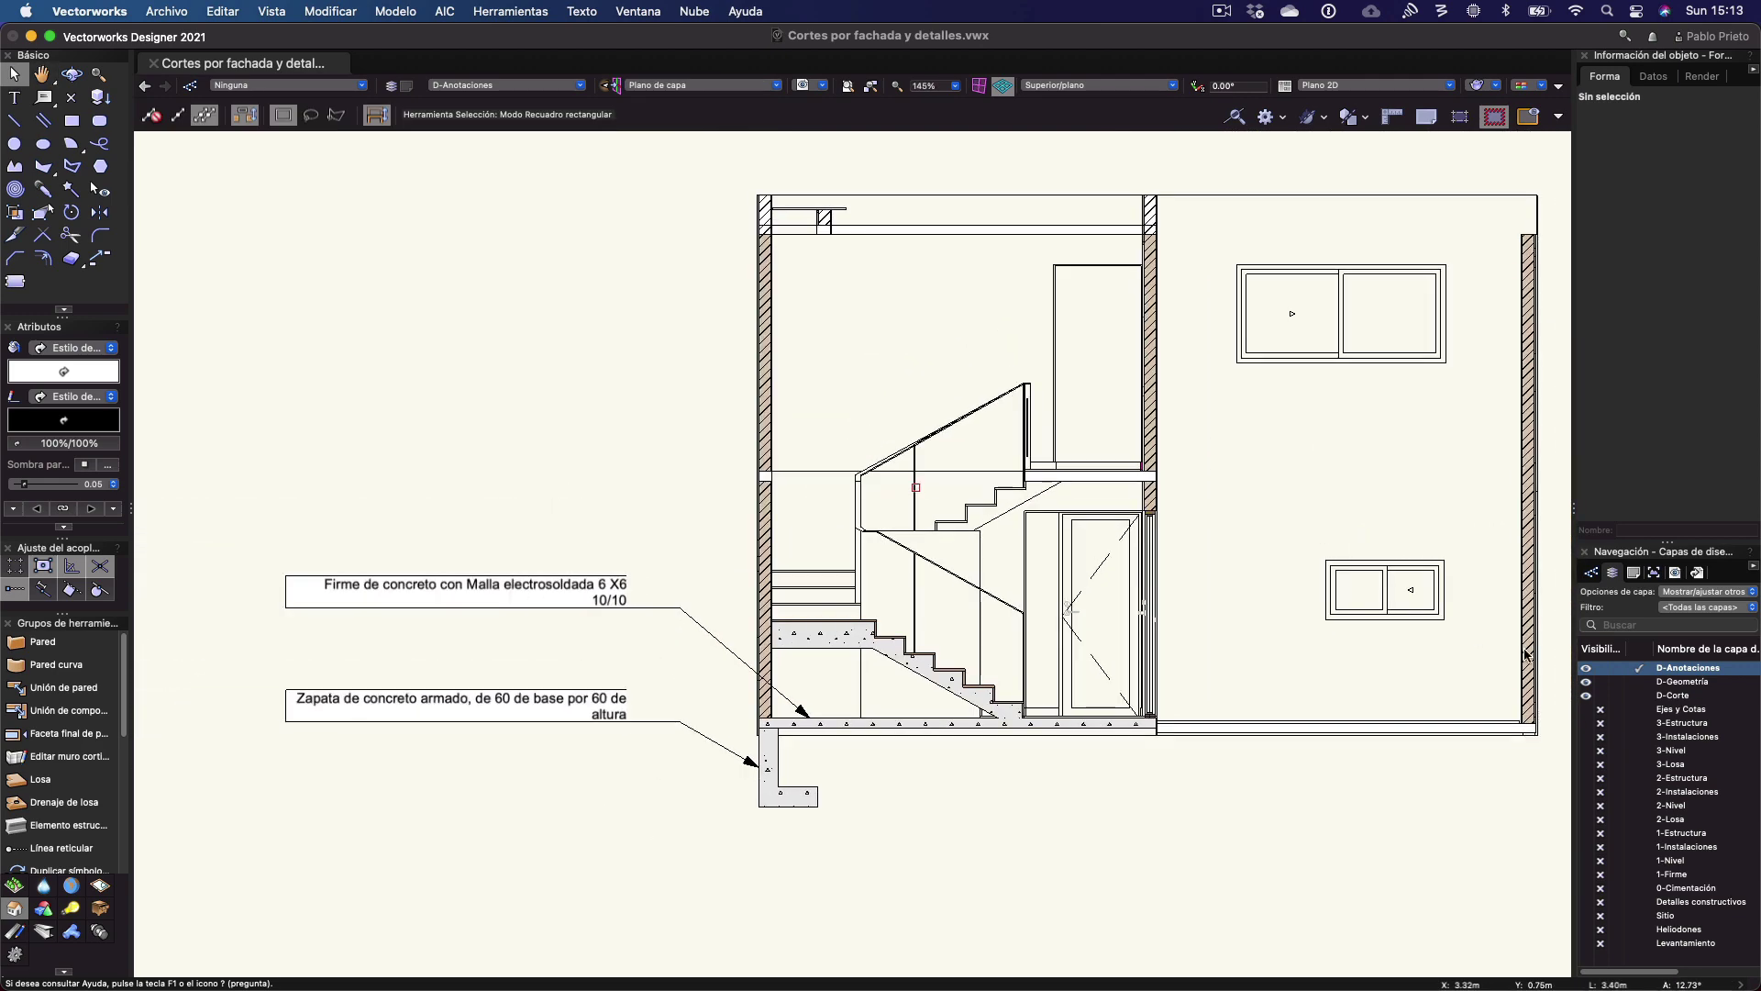
pyautogui.click(1636, 697)
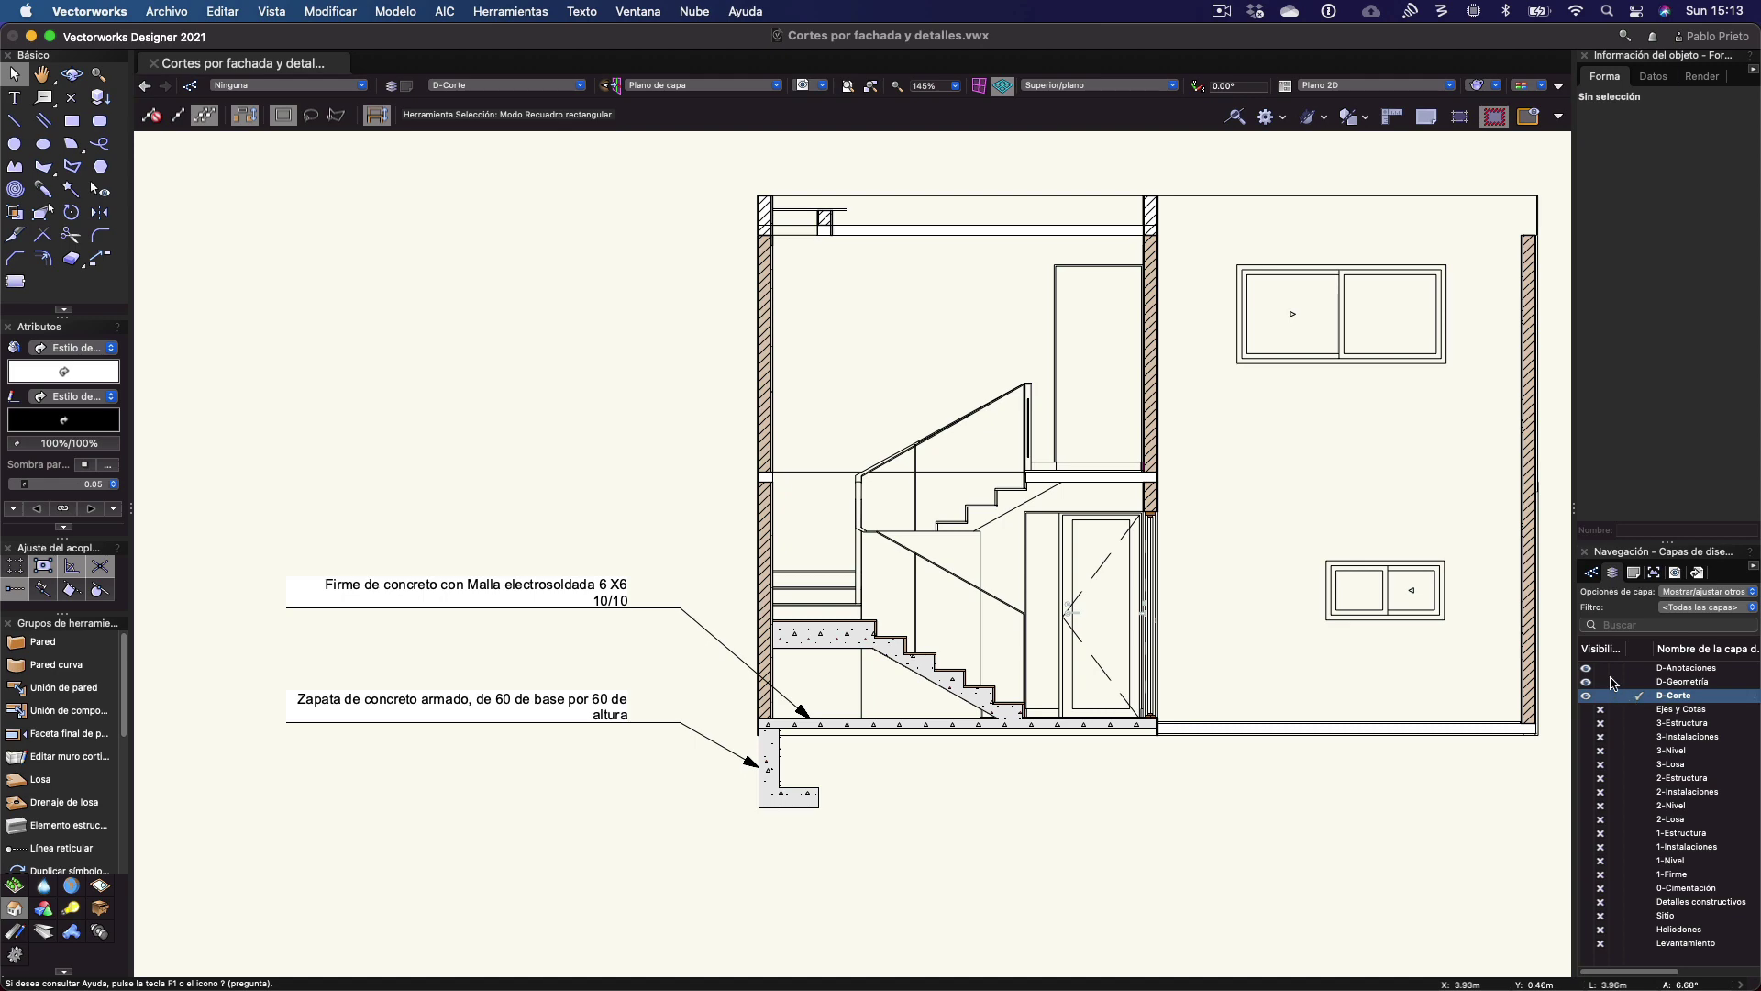
# Hide and show the D-Anotaciones and D-Geometría layers one at a time to check what each contains
pyautogui.click(1600, 670)
pyautogui.click(1586, 668)
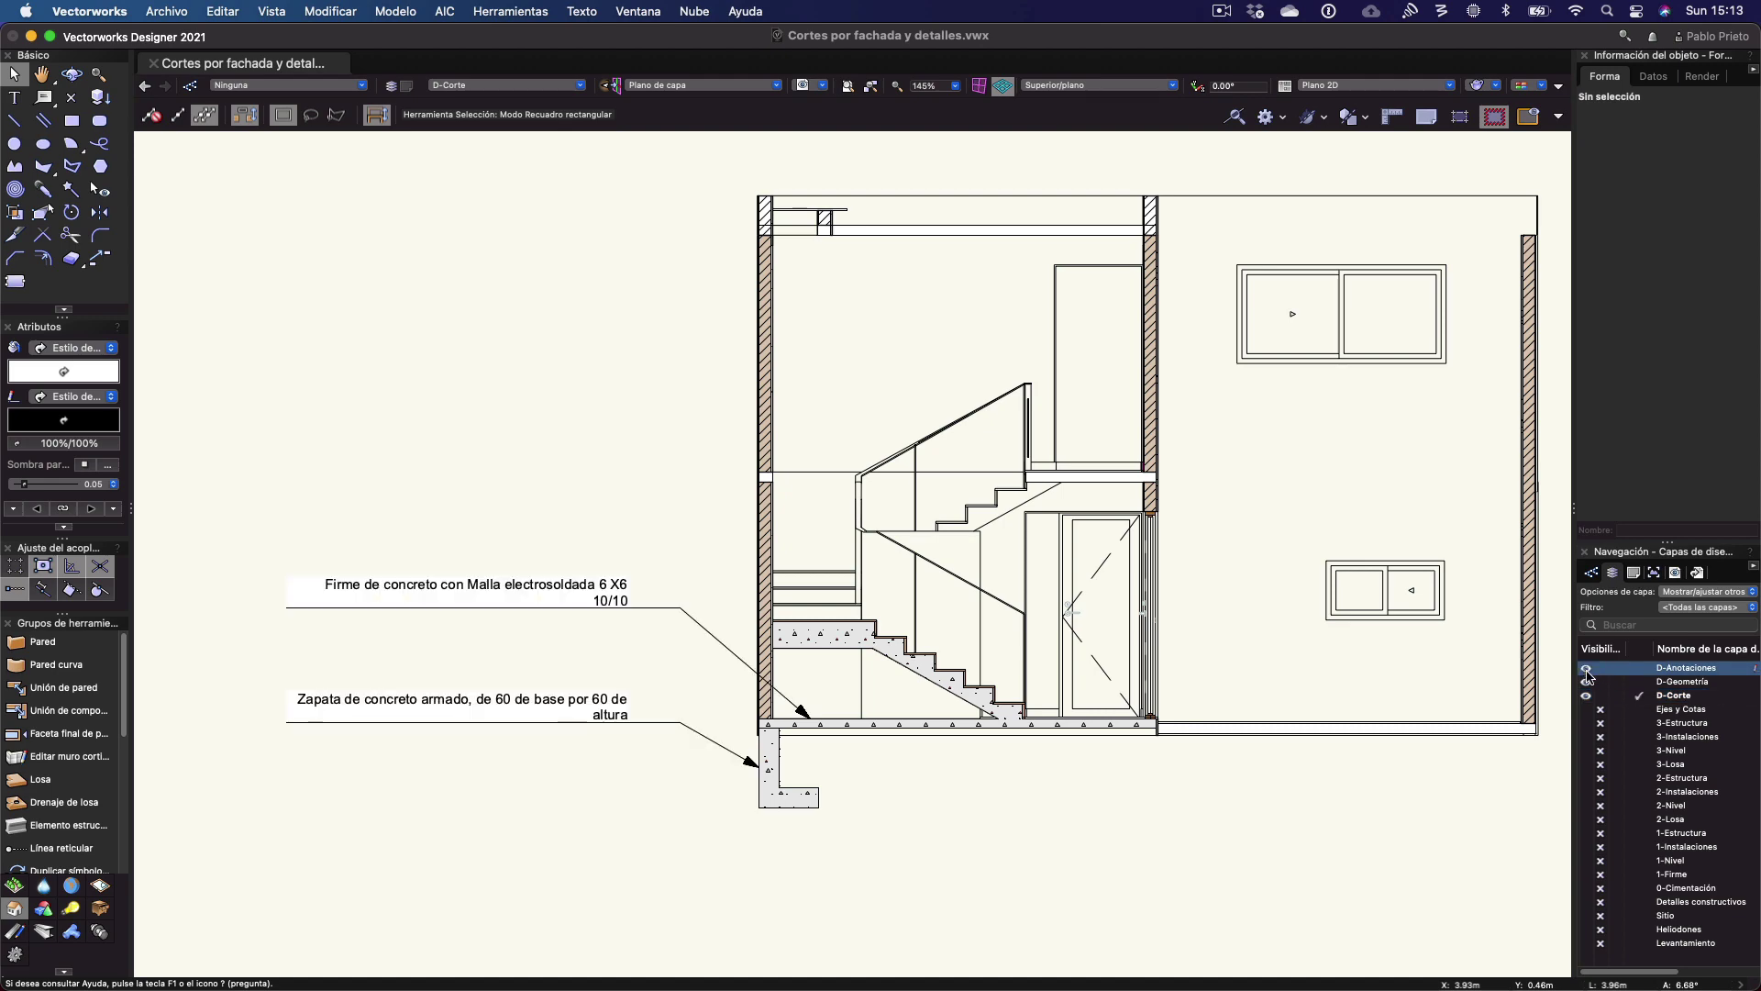
pyautogui.click(1596, 683)
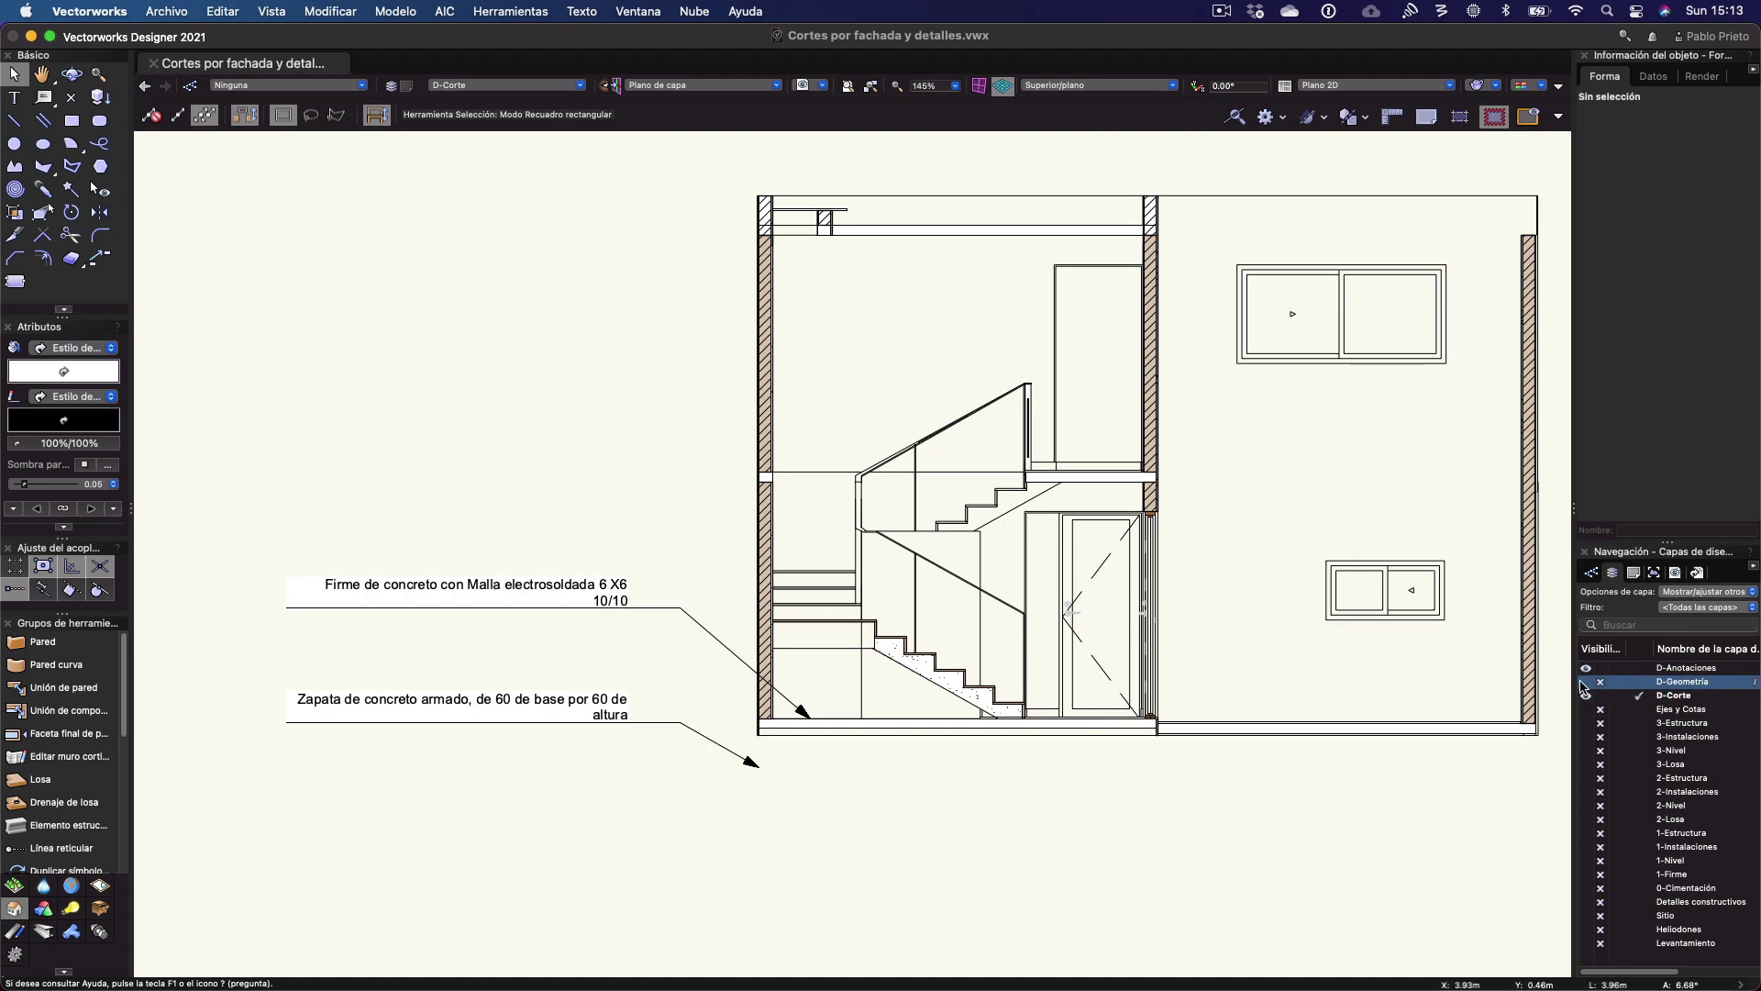
pyautogui.click(1586, 683)
# Examine the section viewport on the D-Corte layer and its properties, leaving it deselected
pyautogui.hscroll(1, 1206, 519)
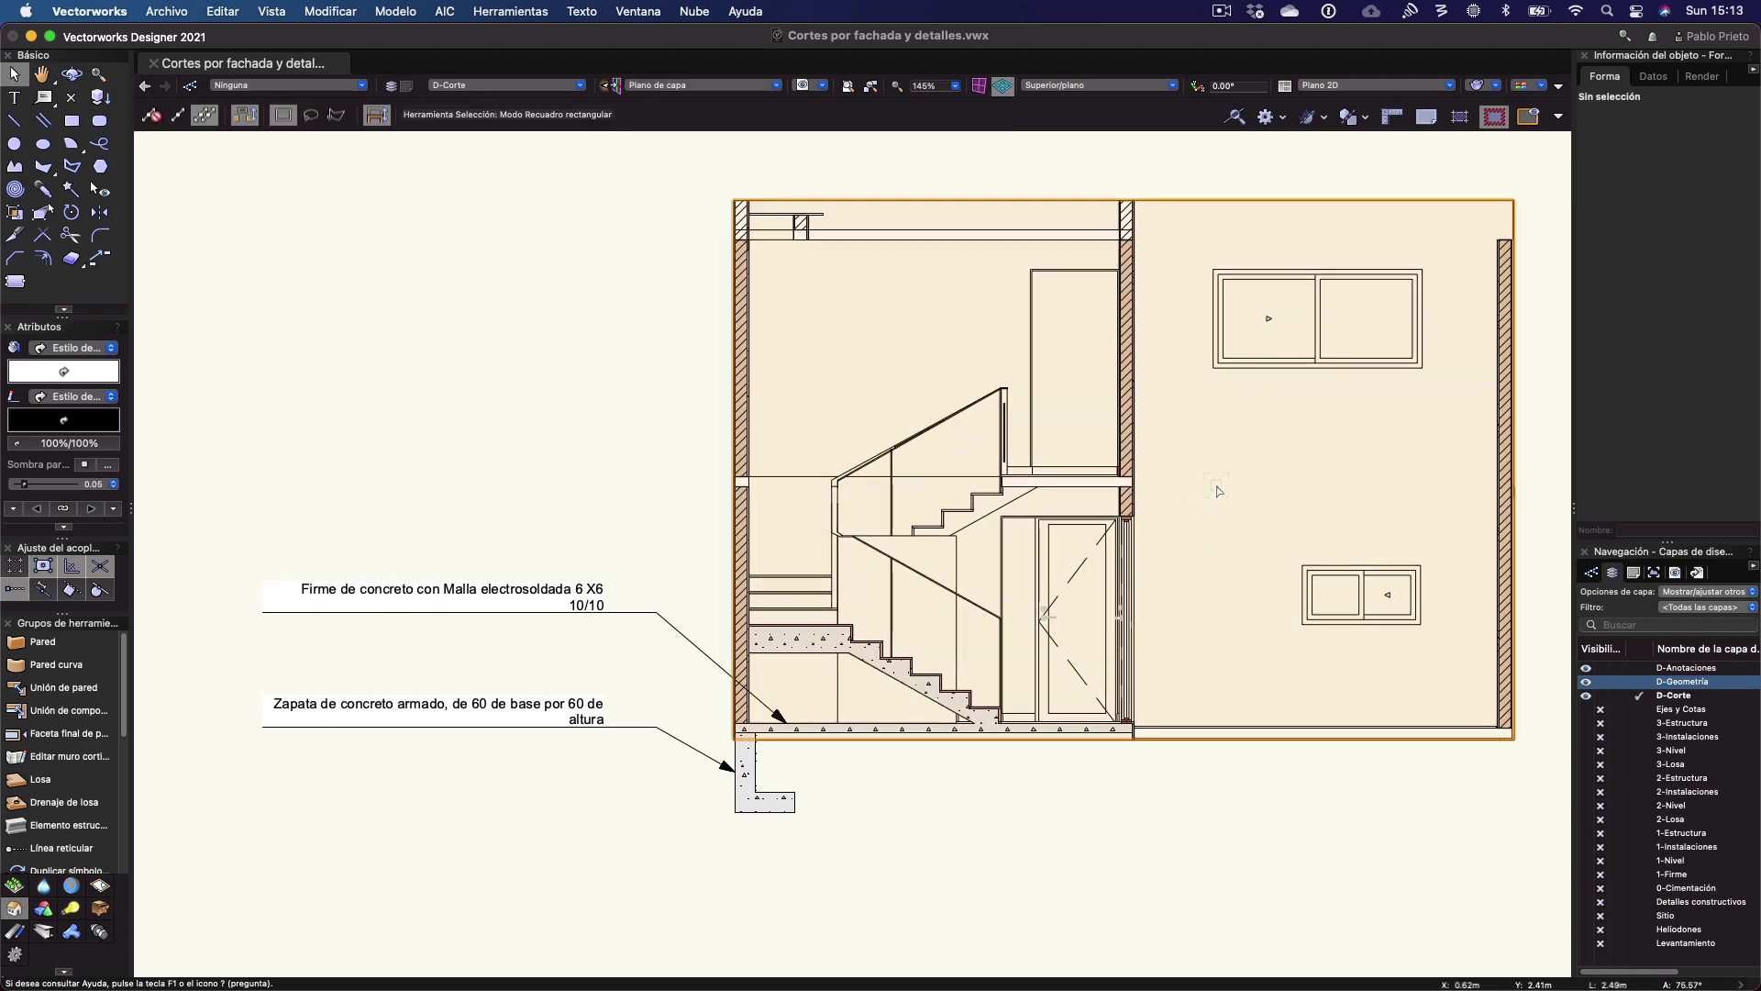
pyautogui.click(1174, 354)
pyautogui.hscroll(2, 1174, 353)
pyautogui.scroll(1, 1174, 354)
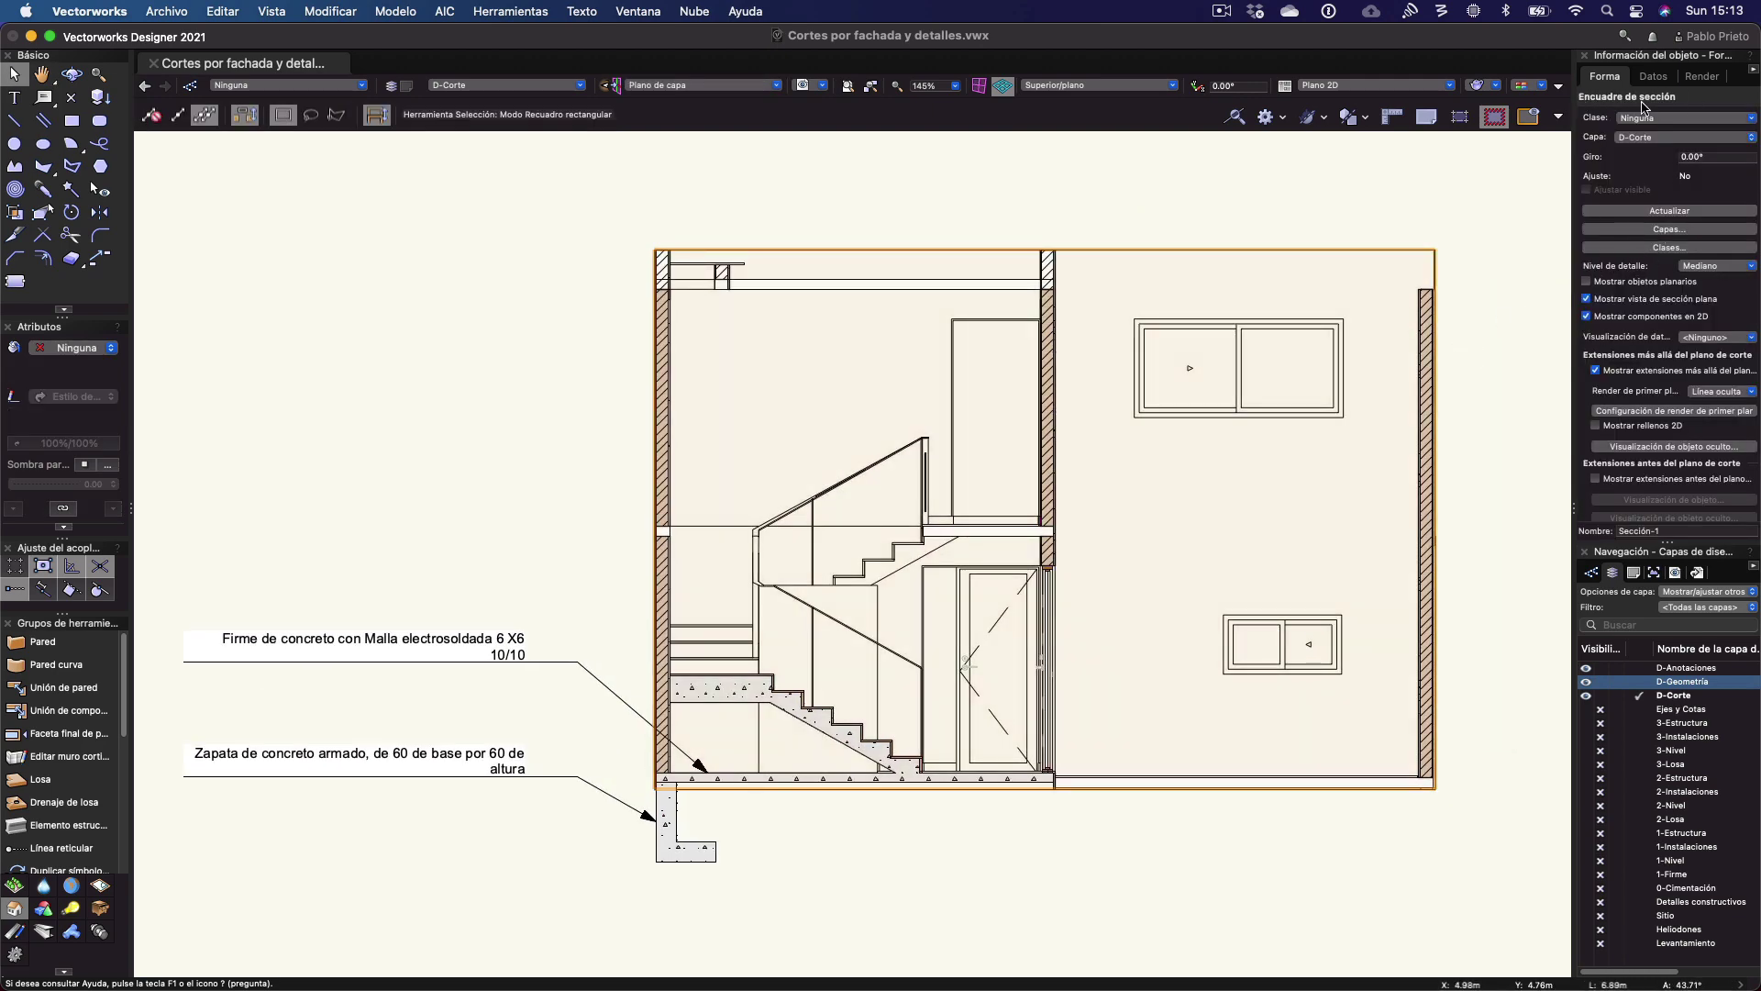
pyautogui.click(1125, 214)
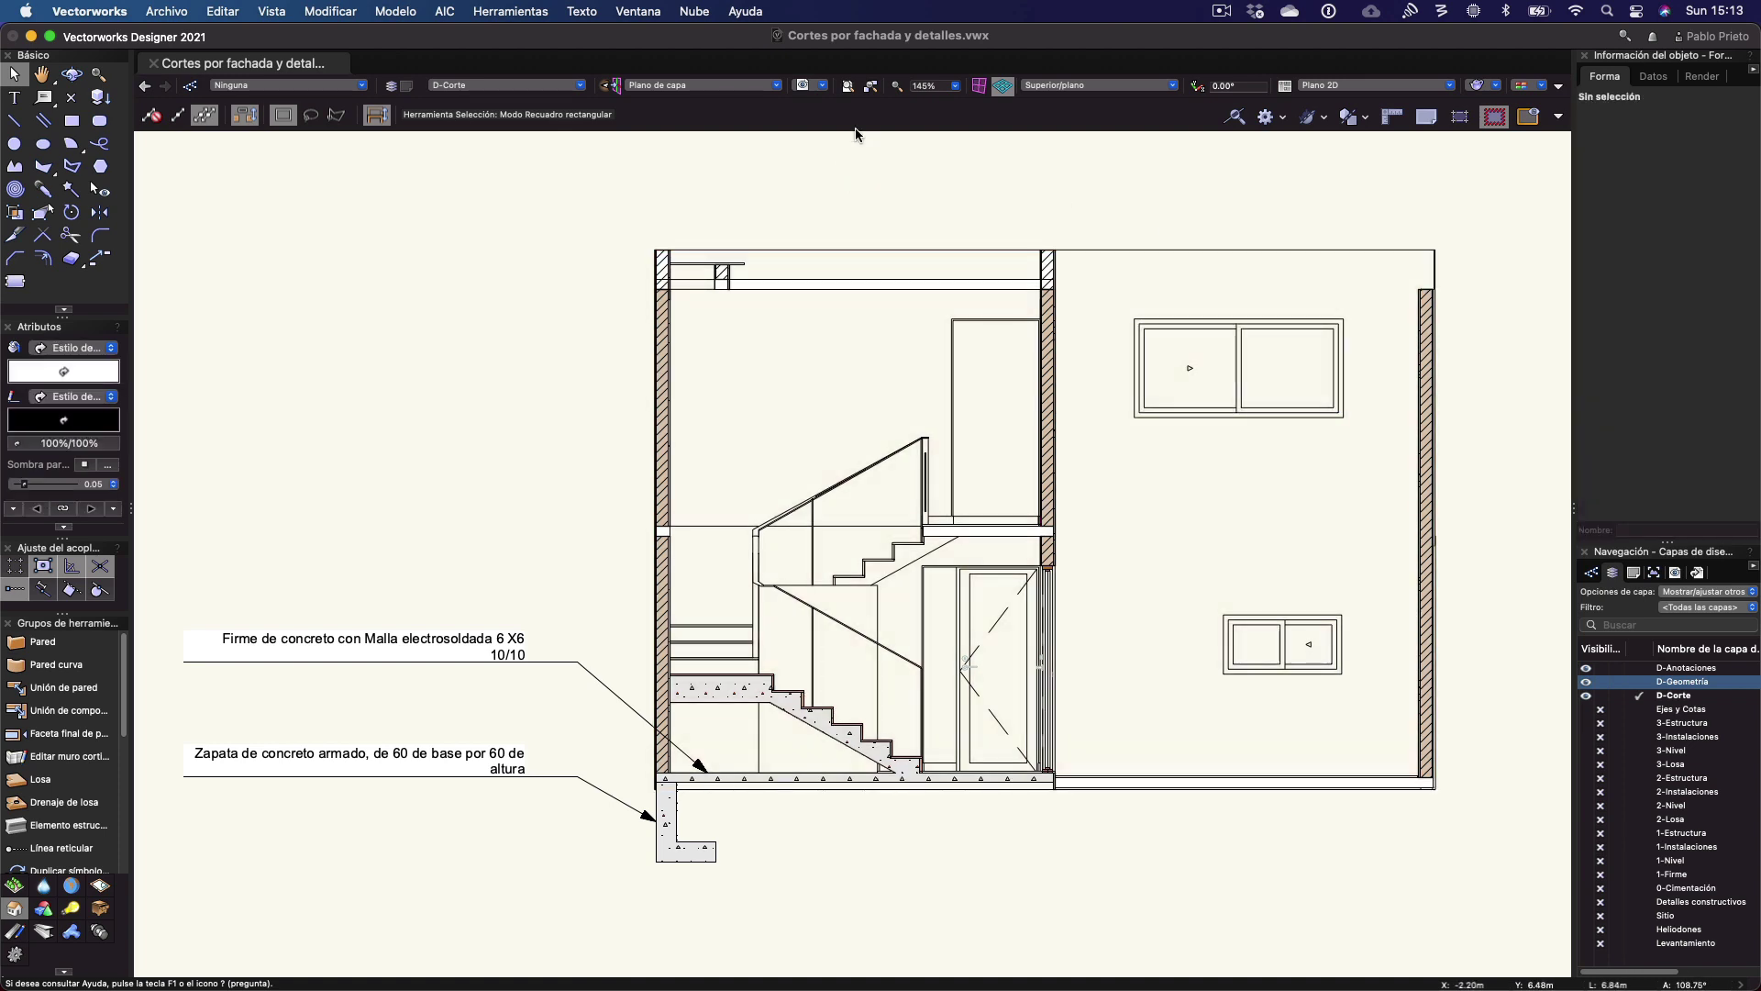
pyautogui.click(933, 284)
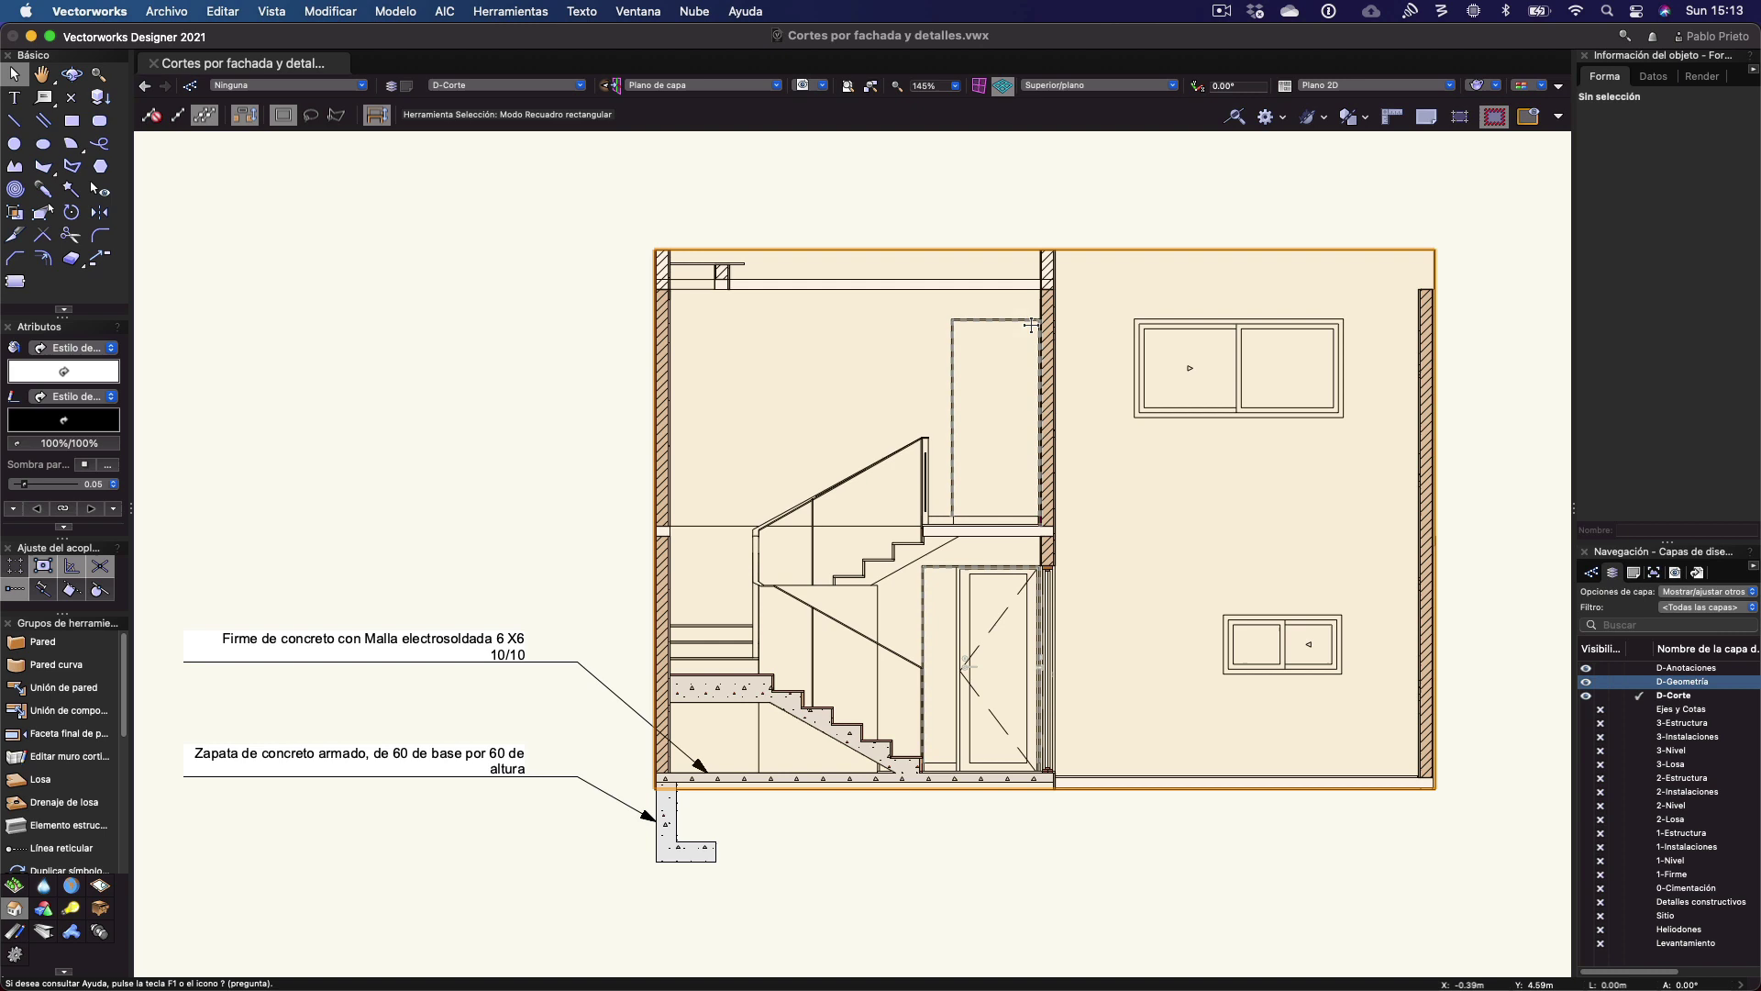
pyautogui.click(973, 191)
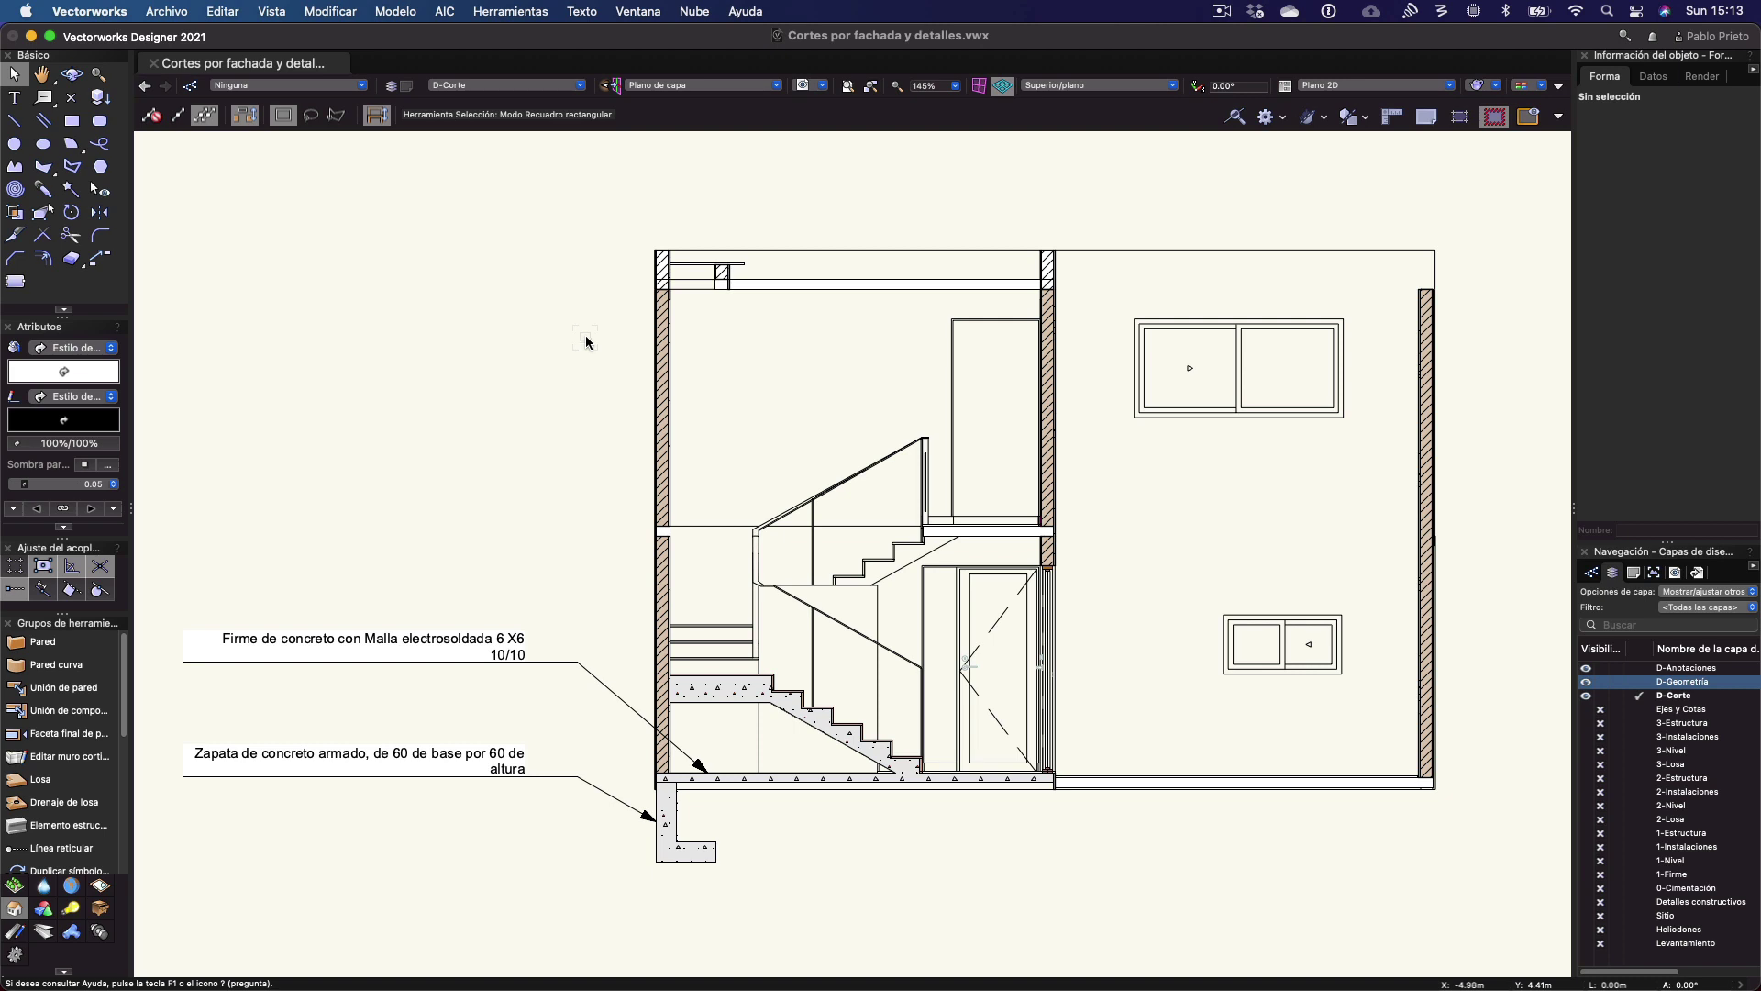
# Create a viewport of the visible detail layers on sheet A4.4 [Cortes-Arquitectónicos] at 1:50, with a drawing label numbered 4
pyautogui.click(259, 9)
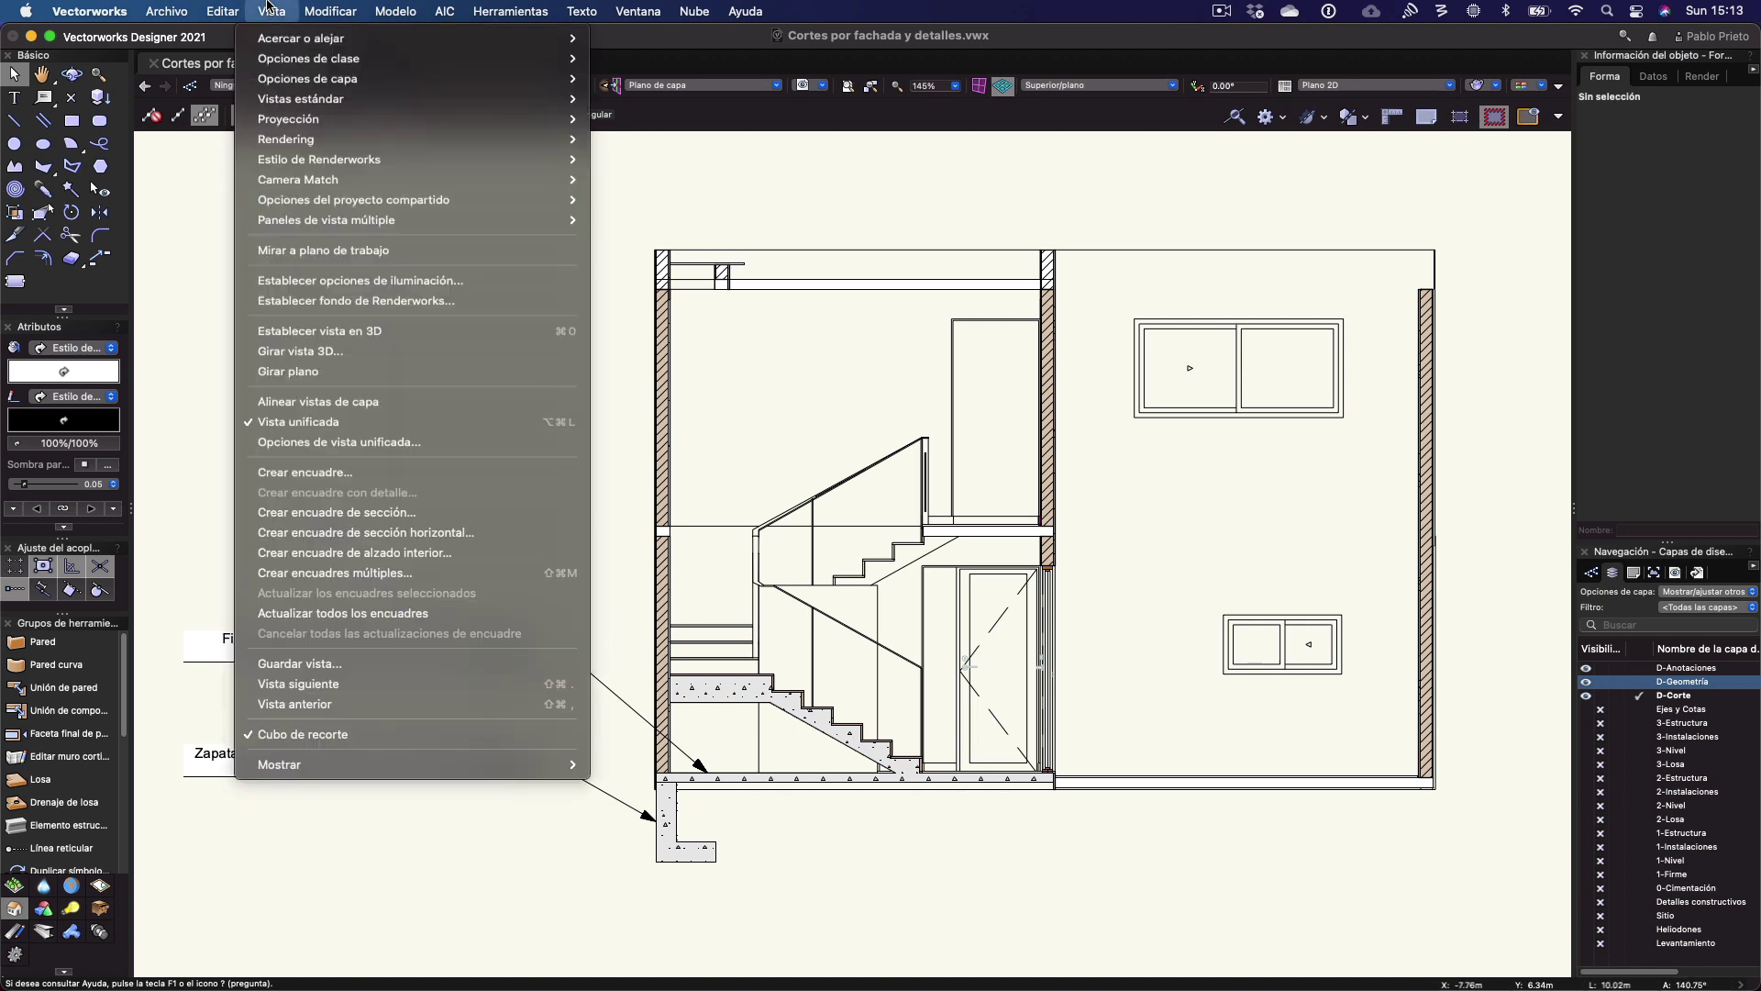
pyautogui.click(275, 479)
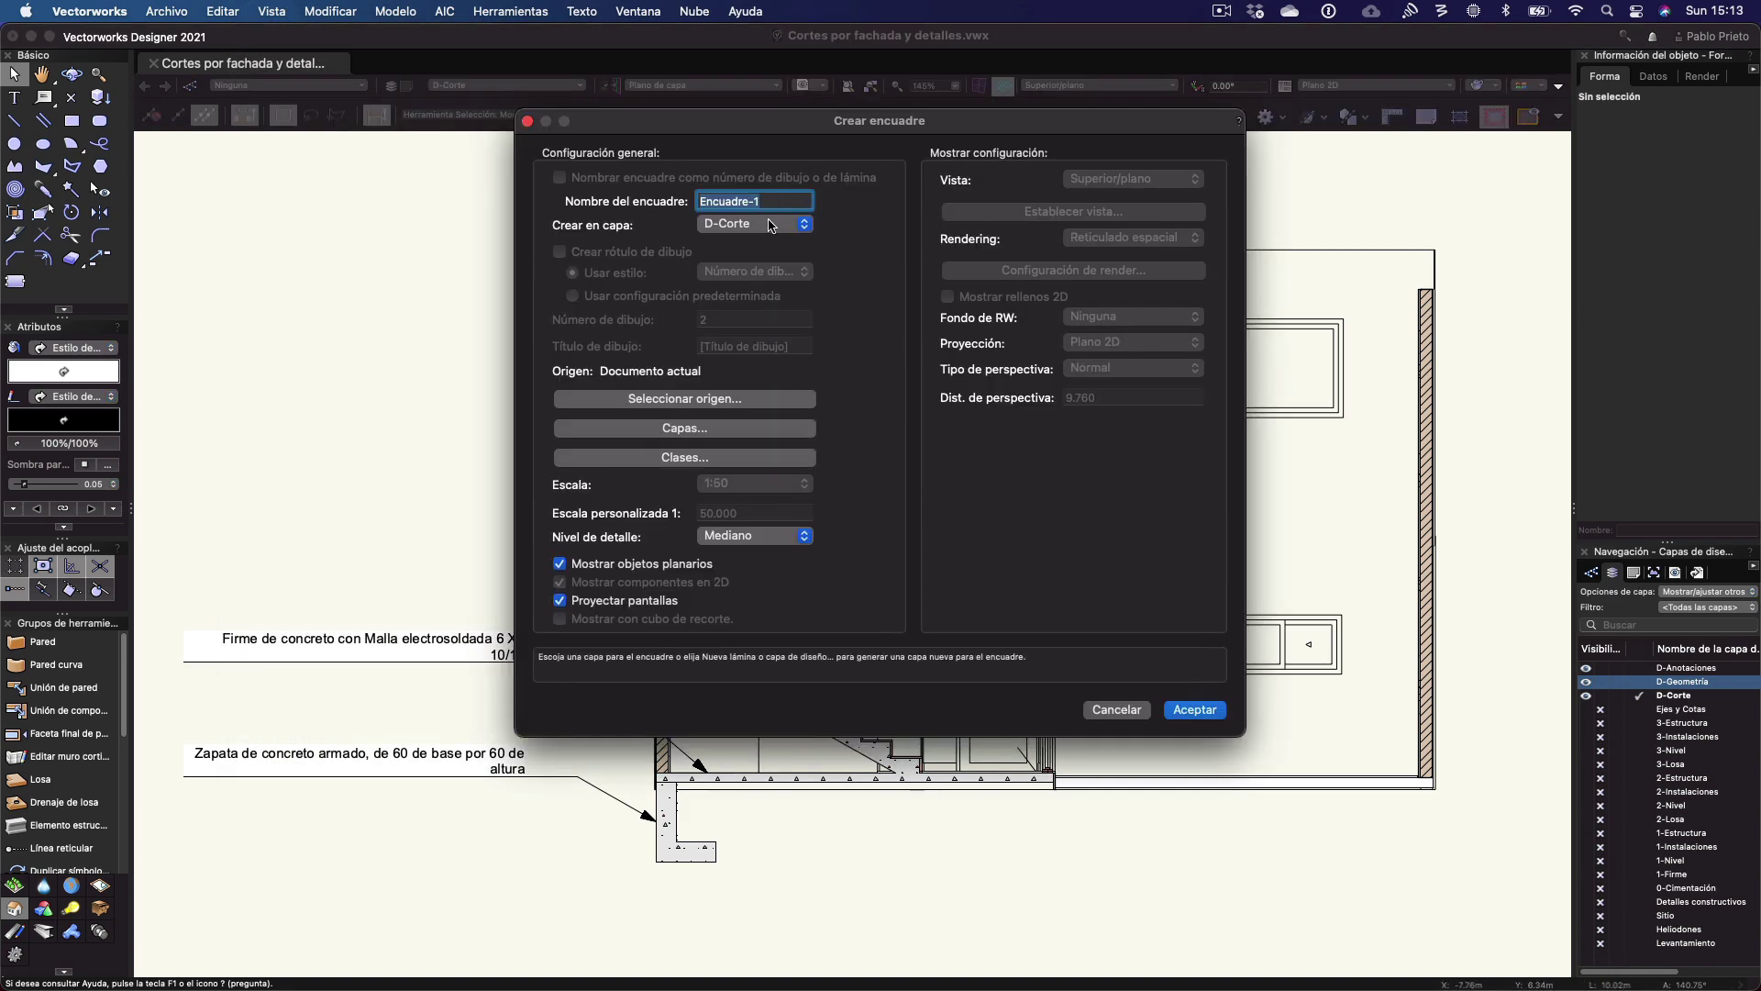
pyautogui.click(768, 224)
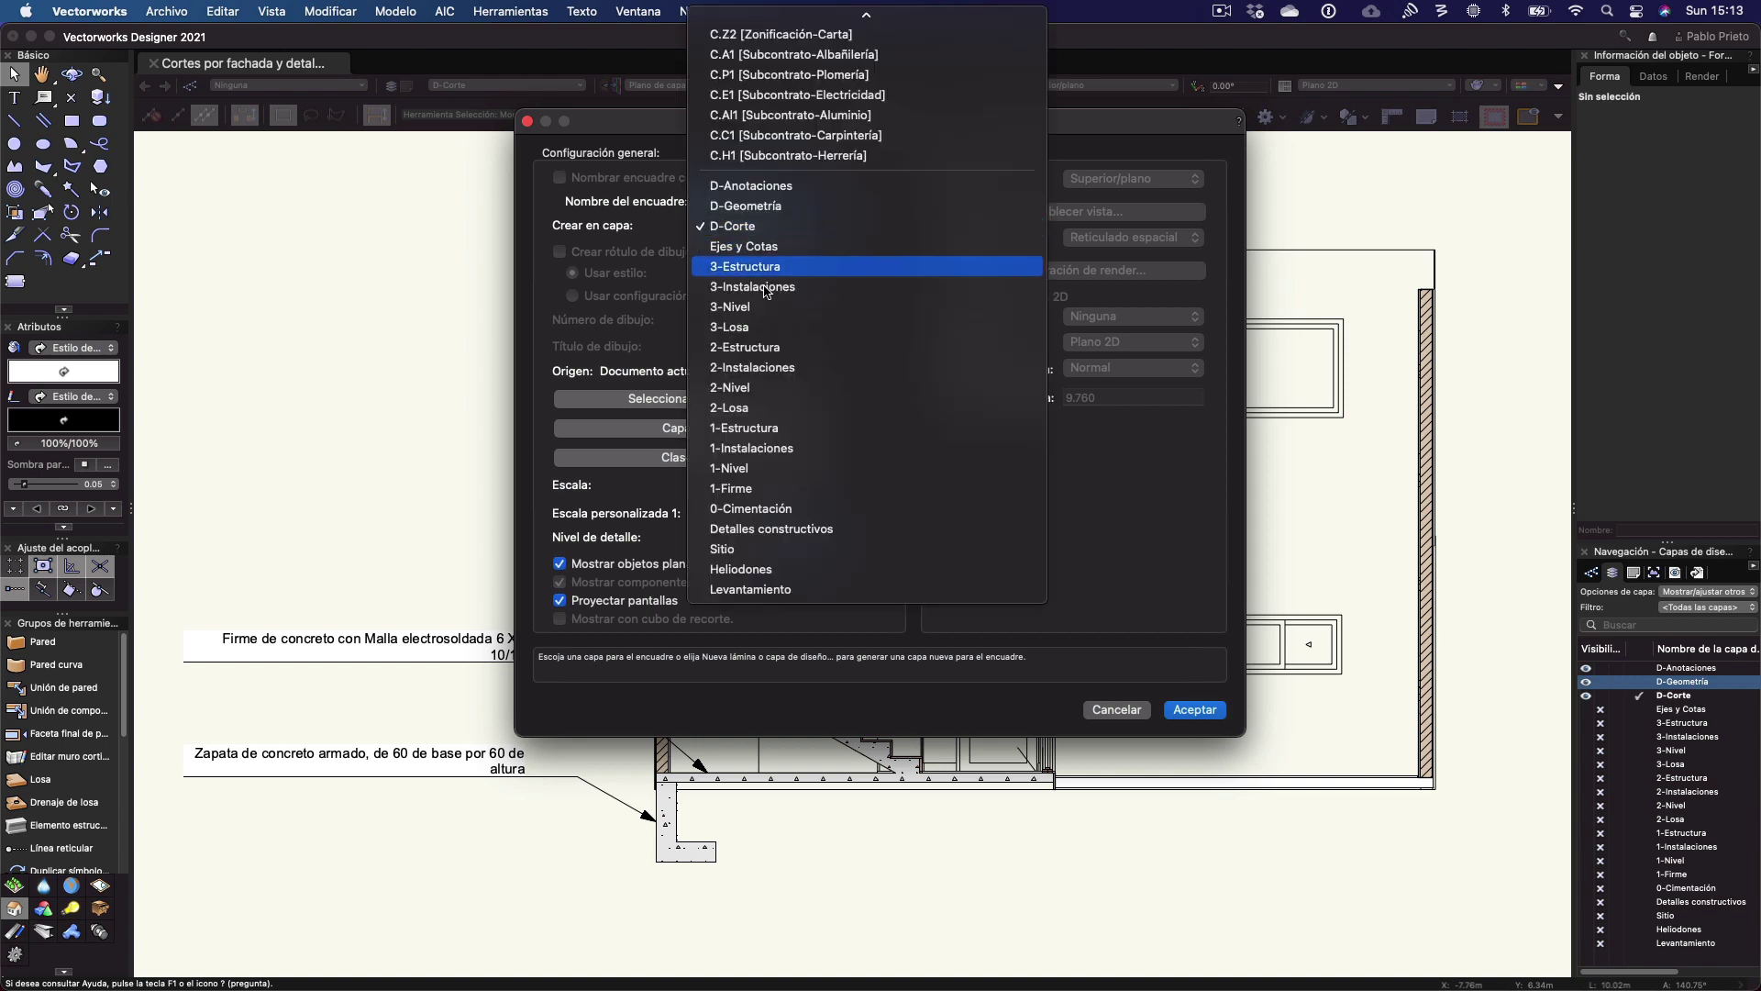
pyautogui.scroll(5, 778, 266)
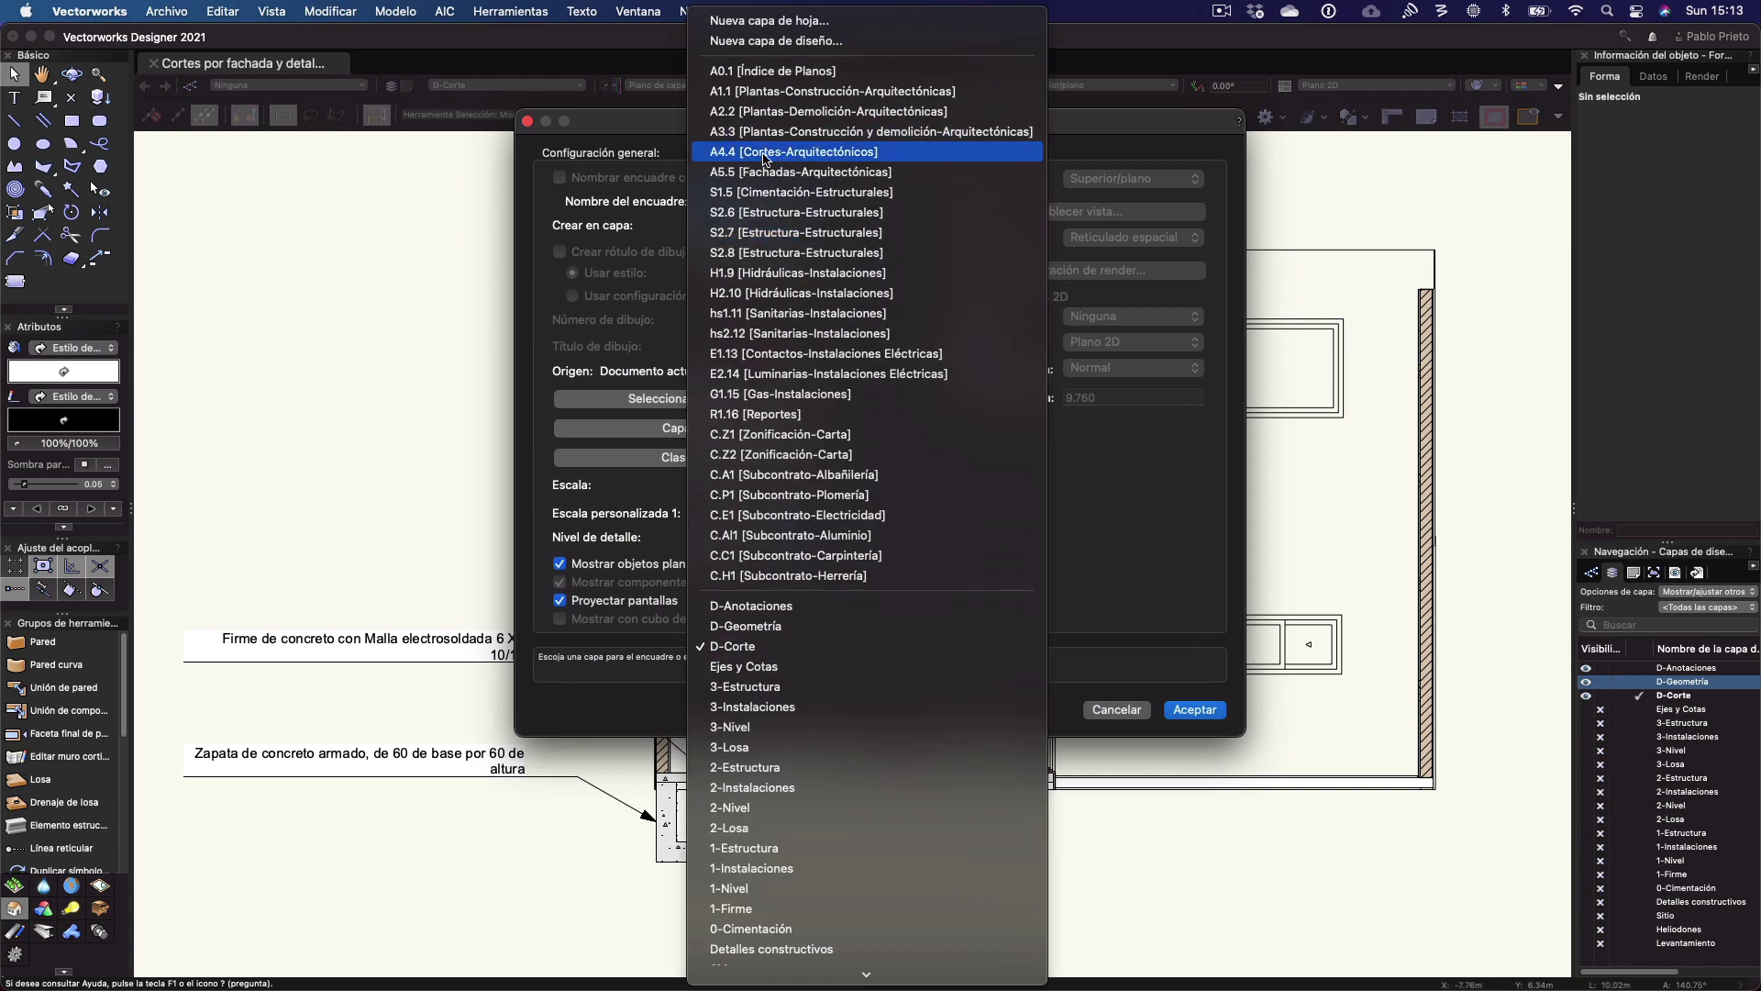
pyautogui.click(757, 154)
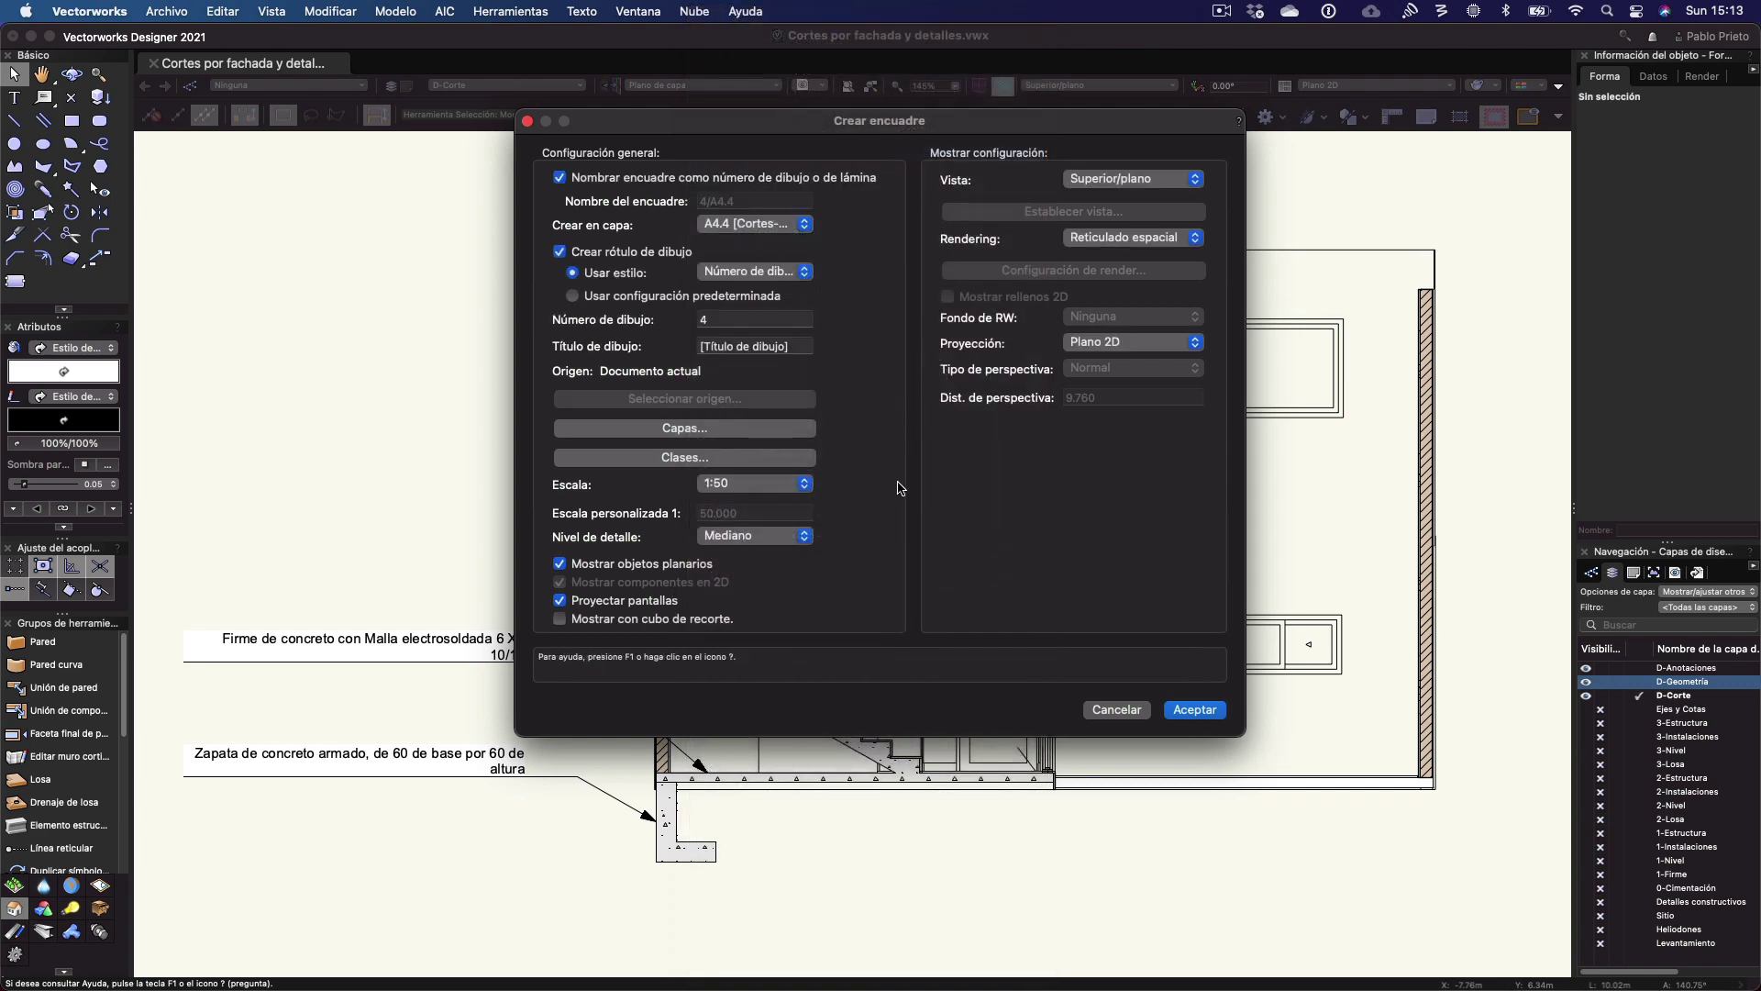
pyautogui.click(752, 488)
pyautogui.click(752, 490)
pyautogui.click(1184, 714)
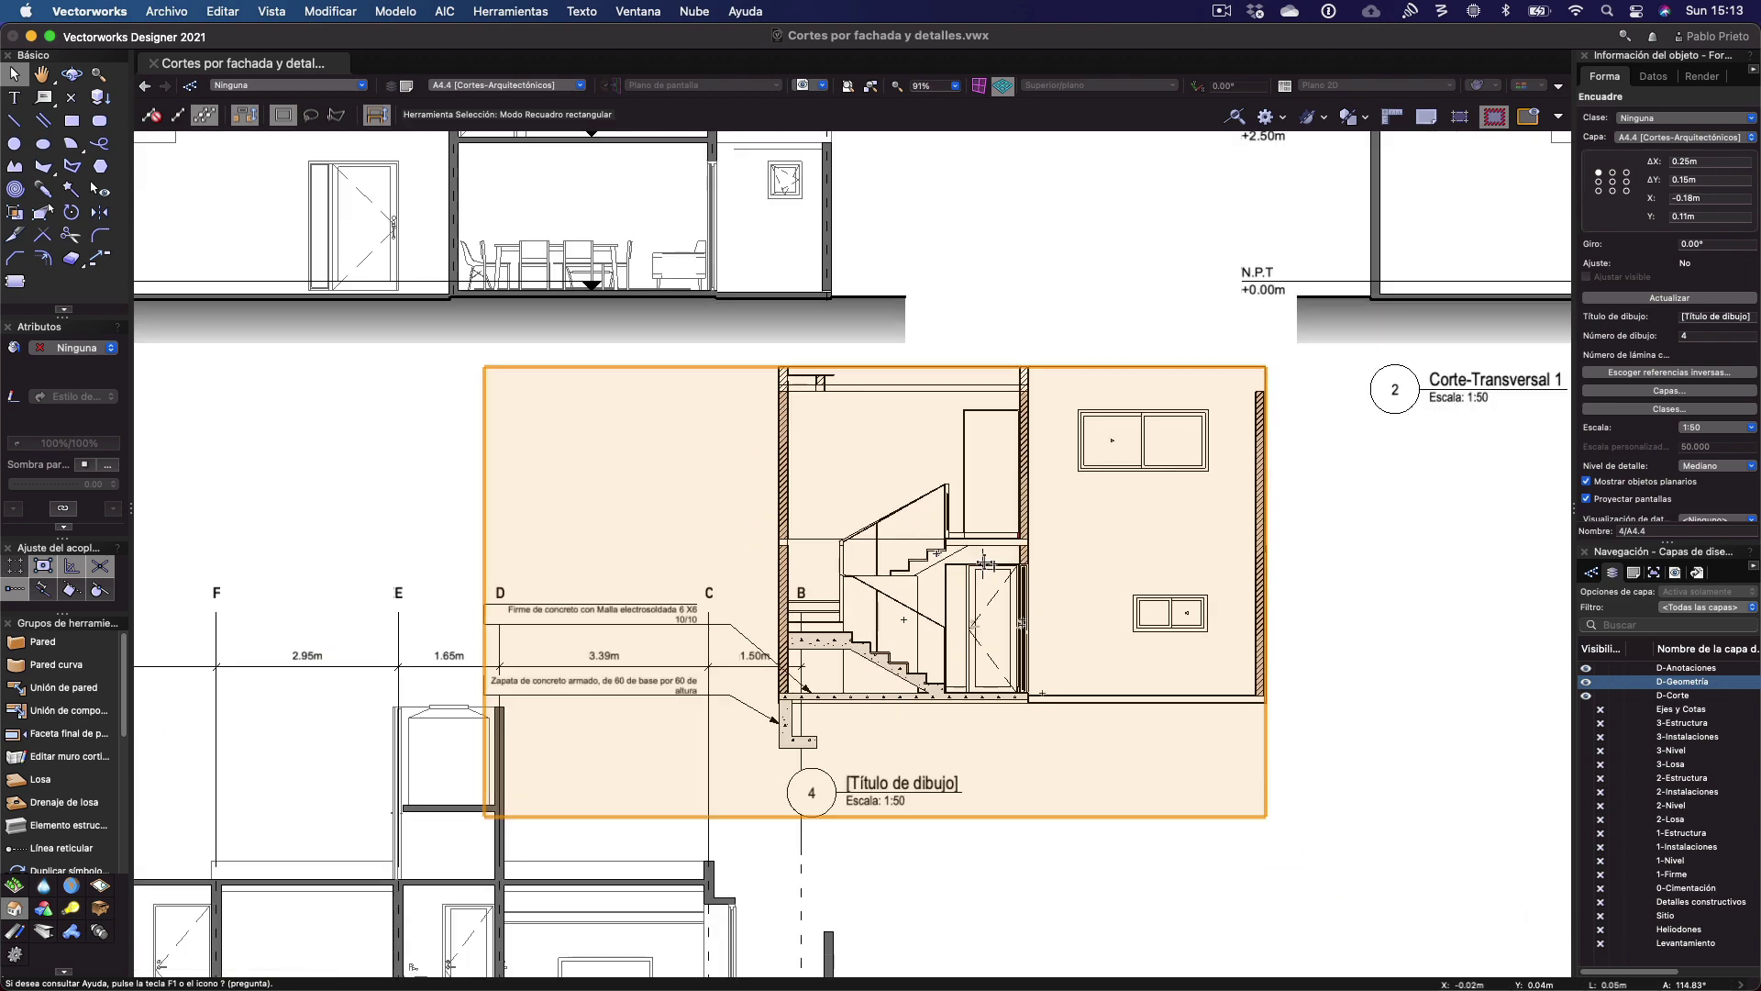
pyautogui.scroll(-1, 1247, 404)
pyautogui.moveTo(1231, 419); pyautogui.dragTo(1092, 355, button='middle')
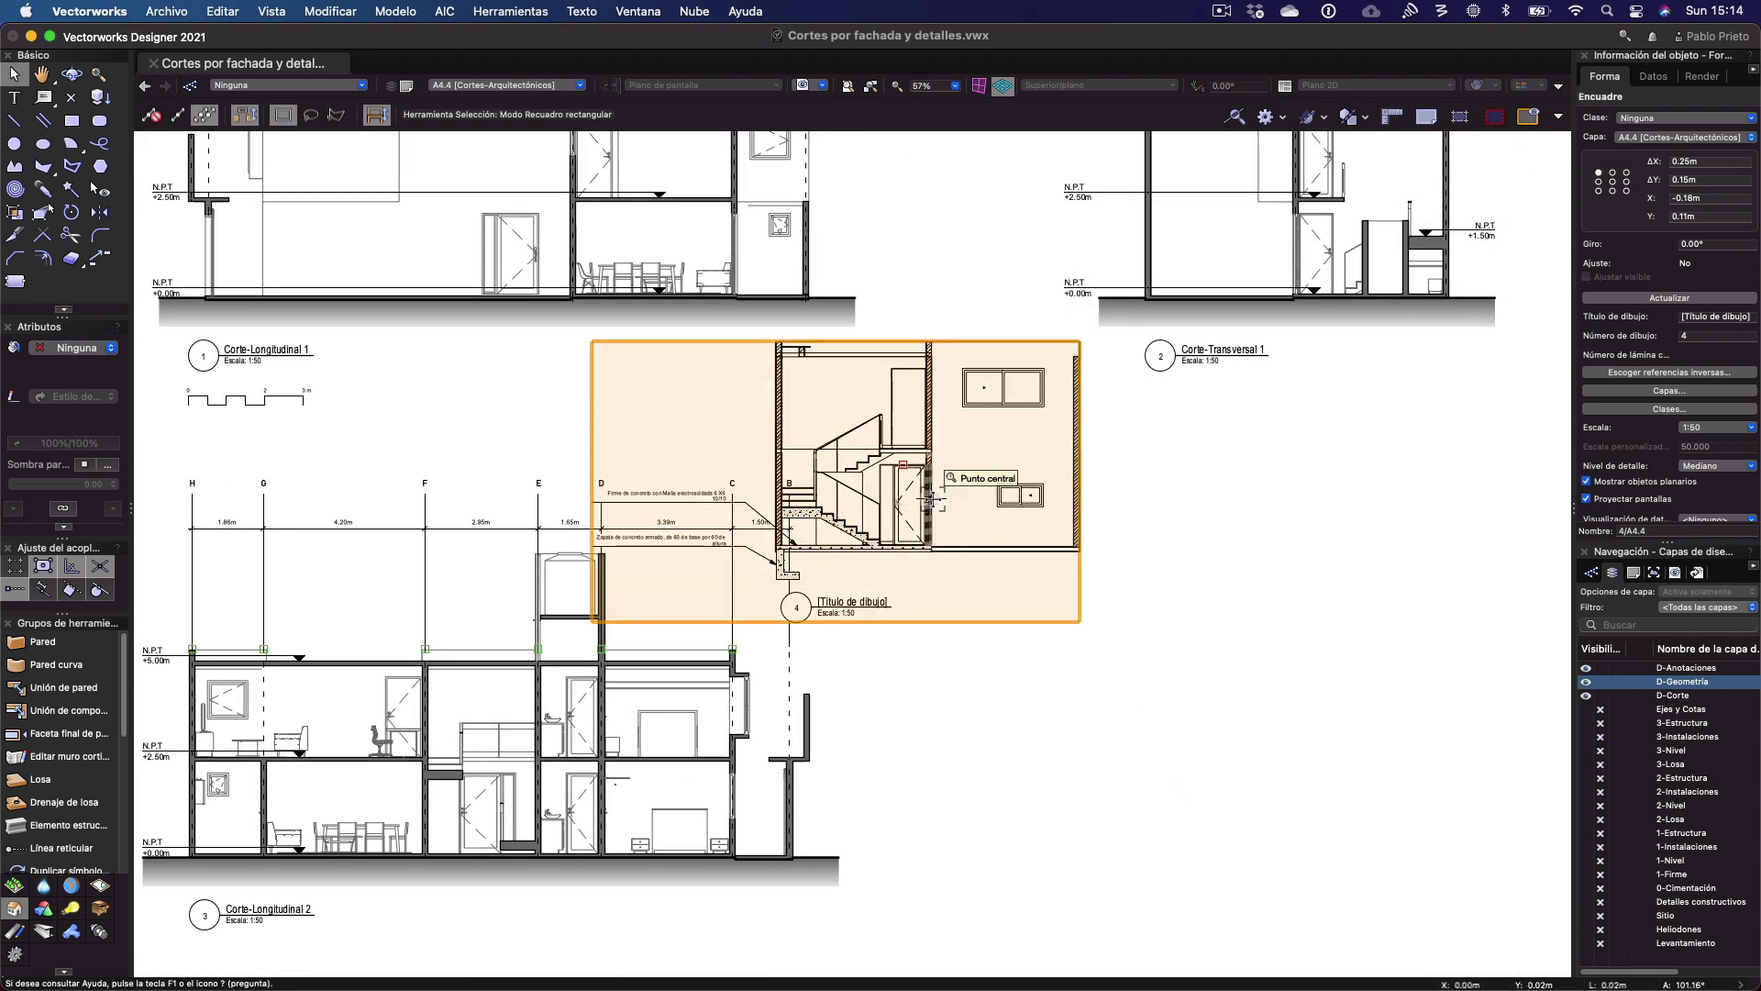
# Move viewport 4 off the Corte-Longitudinal 2 drawing into the empty area of the sheet below Corte-Transversal 1
pyautogui.moveTo(1323, 785); pyautogui.dragTo(1323, 767)
pyautogui.moveTo(1313, 581); pyautogui.dragTo(918, 527, button='middle')
pyautogui.moveTo(918, 550); pyautogui.dragTo(918, 451)
pyautogui.click(963, 373)
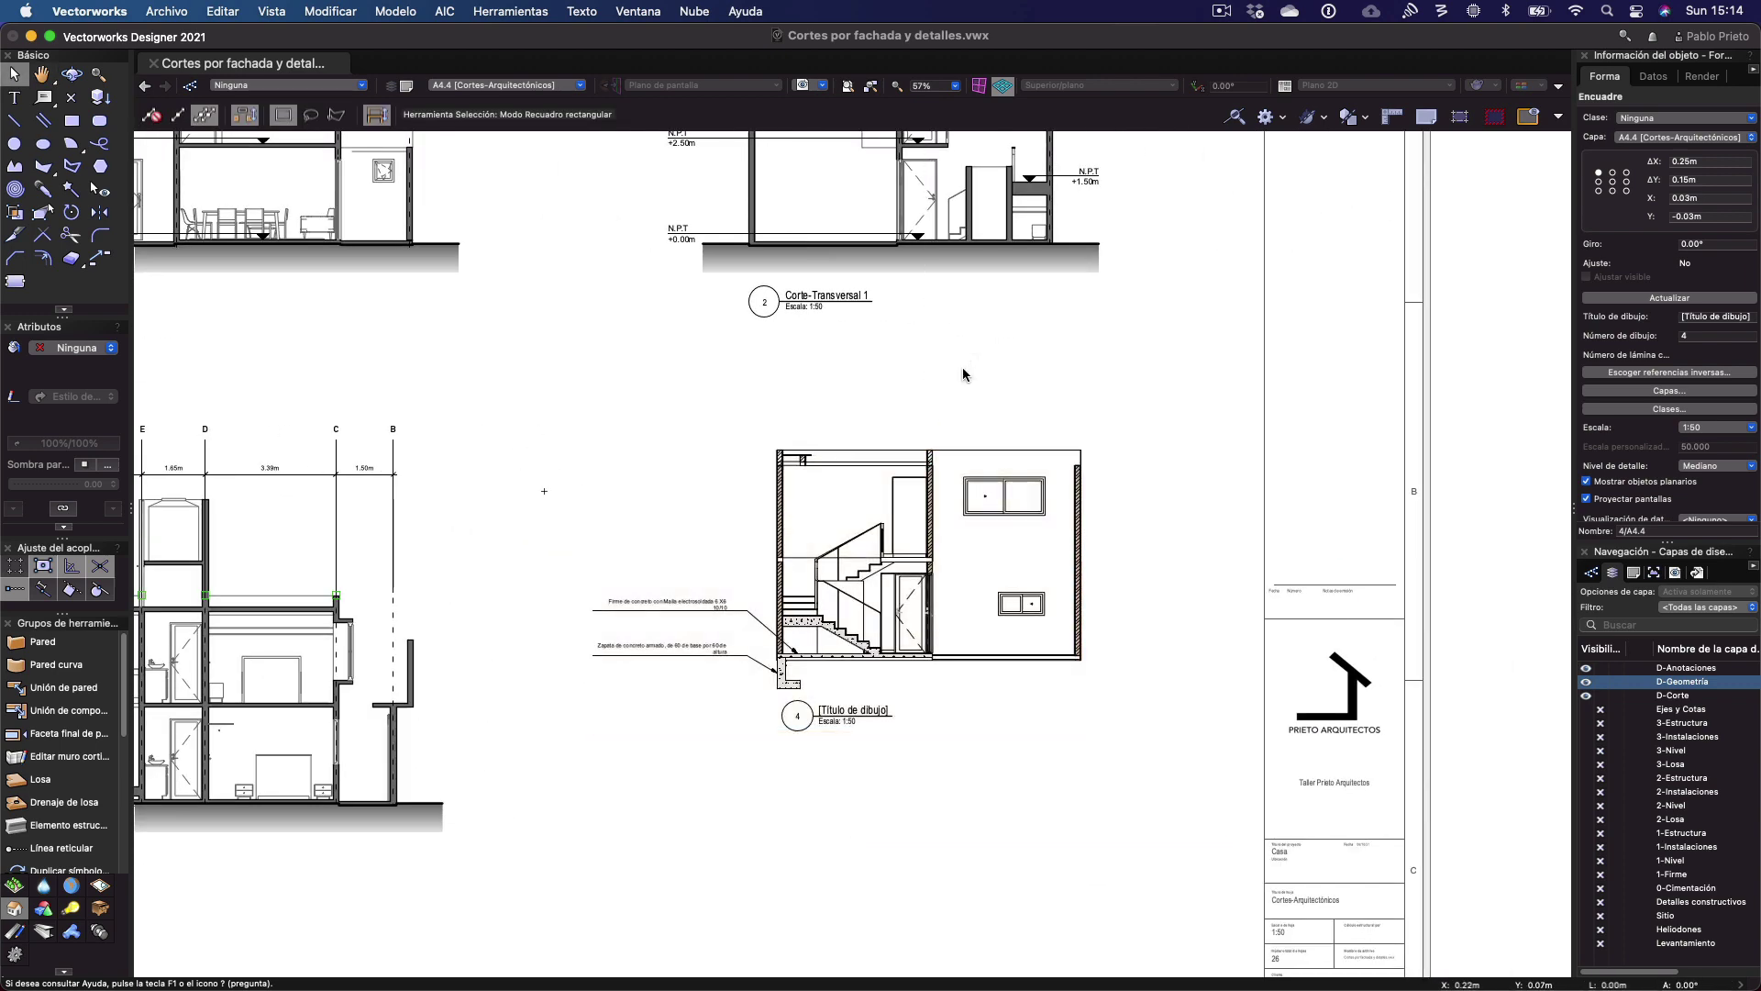
pyautogui.moveTo(963, 374); pyautogui.dragTo(1168, 474, button='middle')
pyautogui.moveTo(1101, 667); pyautogui.dragTo(1067, 667)
pyautogui.scroll(5, 1066, 667)
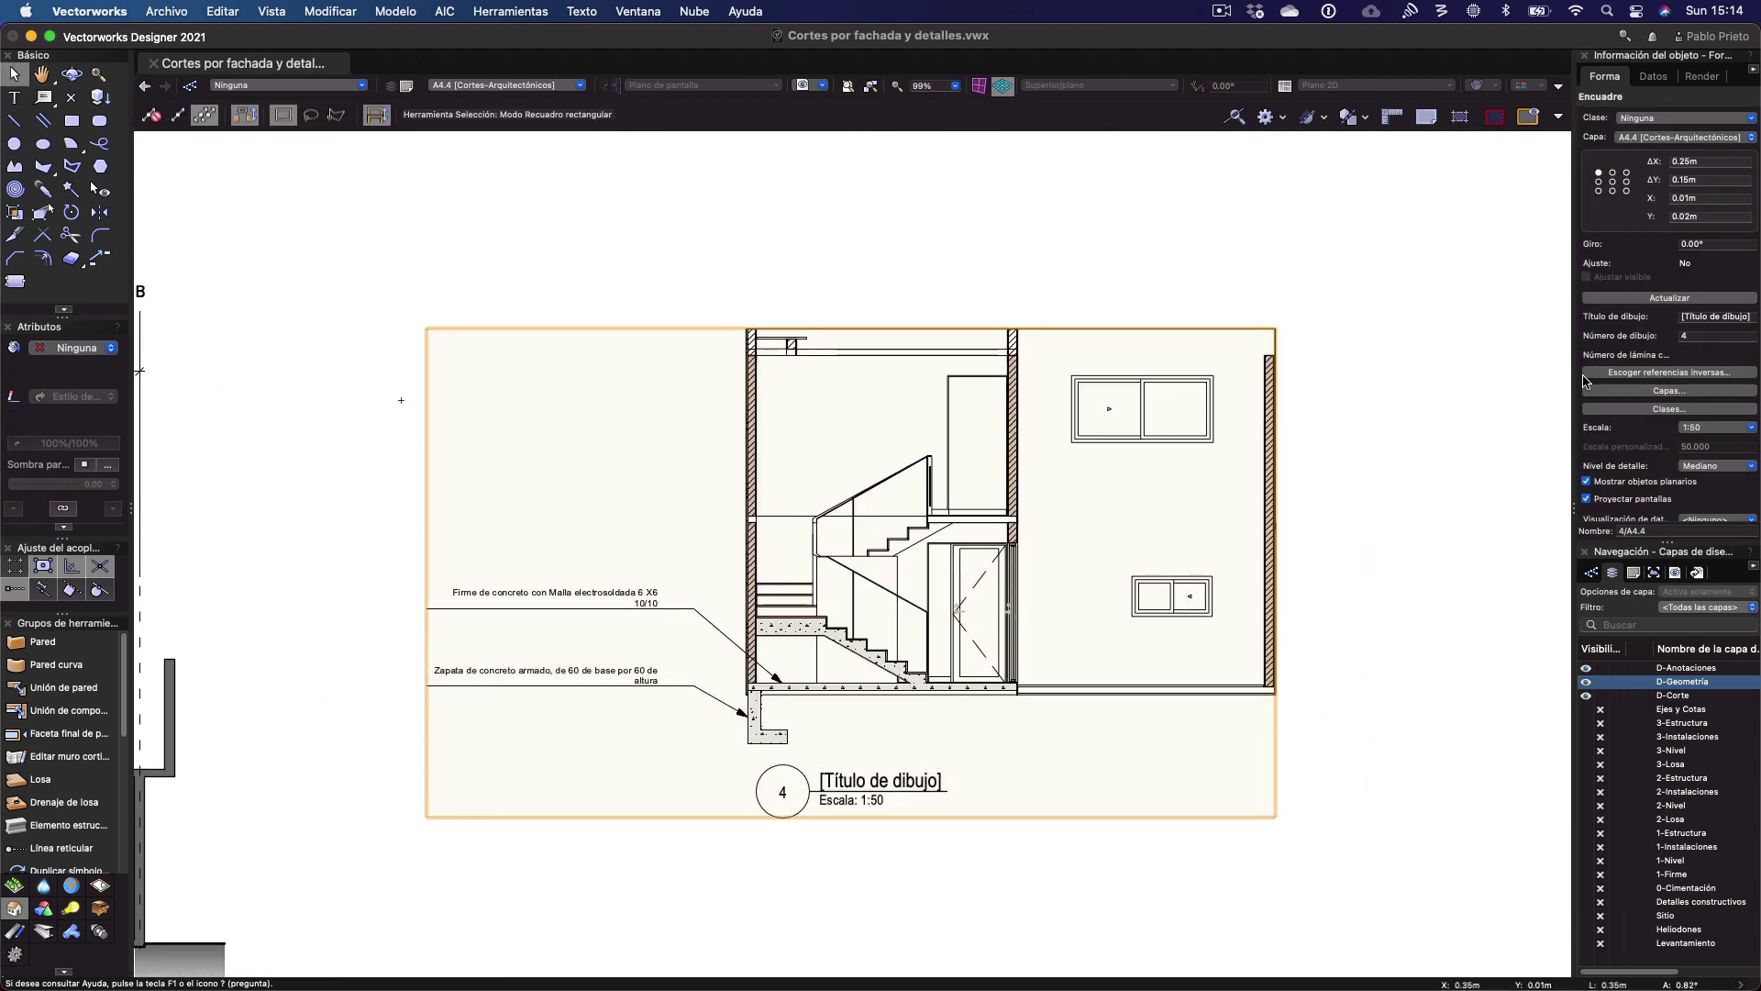
# Set the scale of viewport 4 to 1:20 and shift the enlarged viewport down and to the right on the sheet
pyautogui.click(1724, 429)
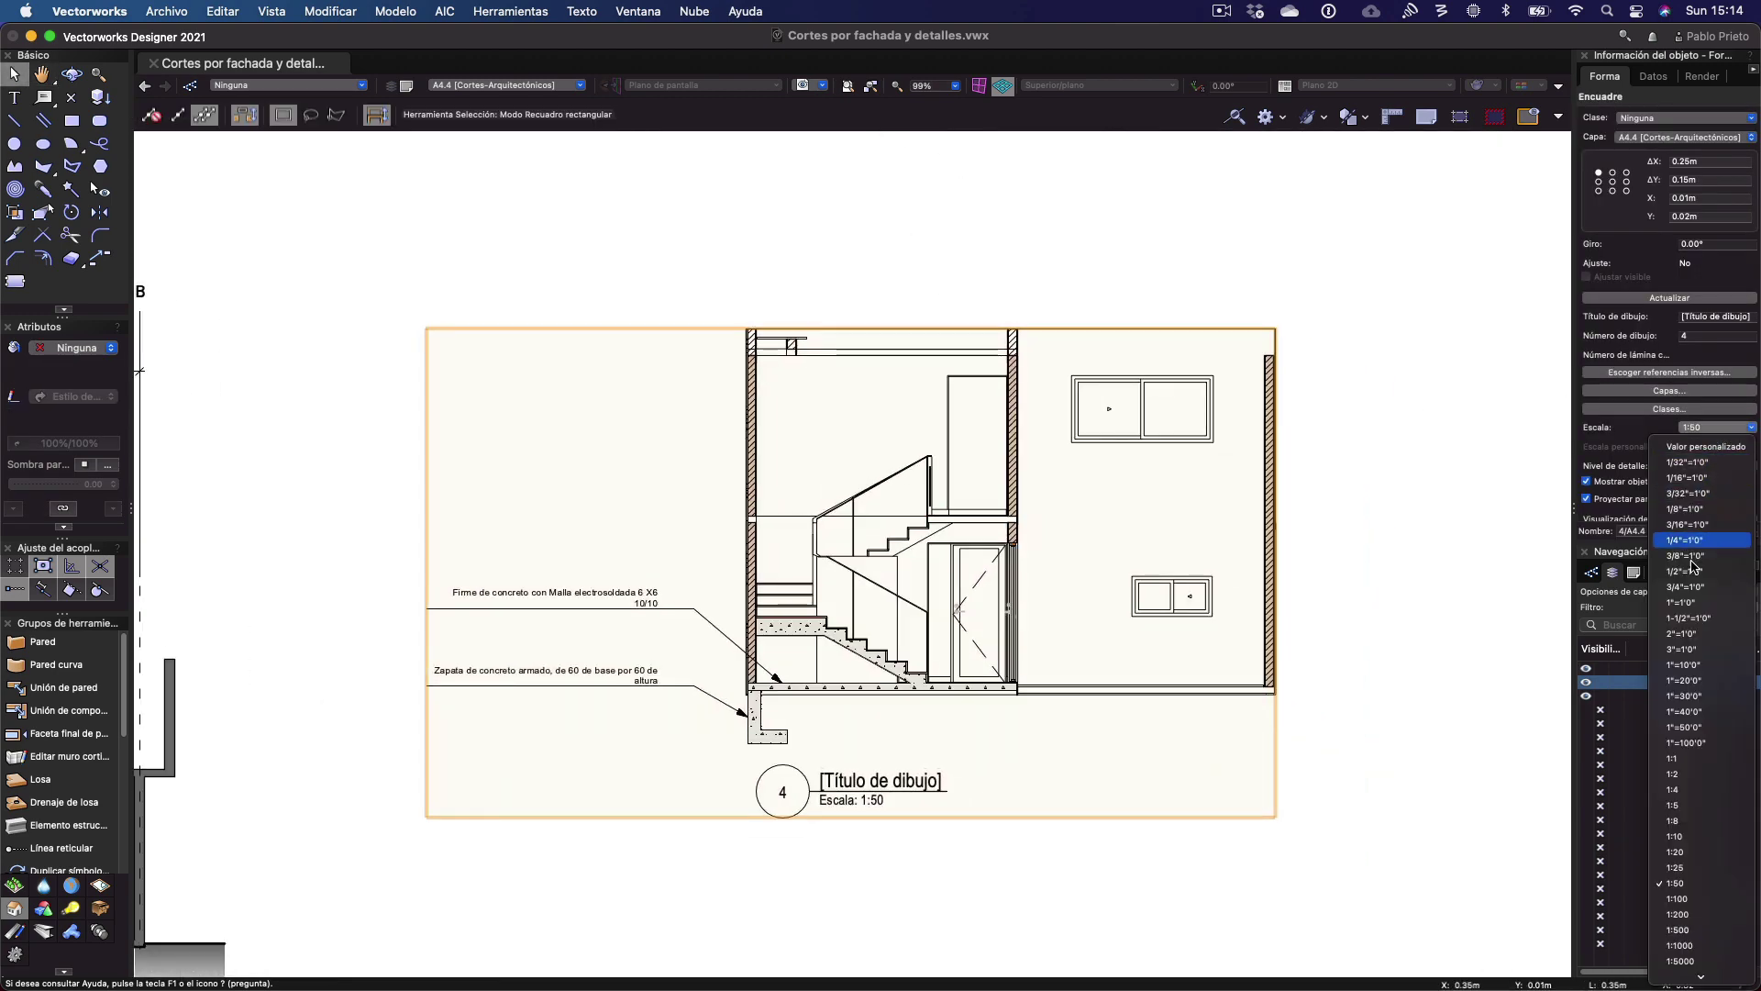
pyautogui.click(1677, 851)
pyautogui.scroll(-5, 680, 251)
pyautogui.scroll(10, 679, 254)
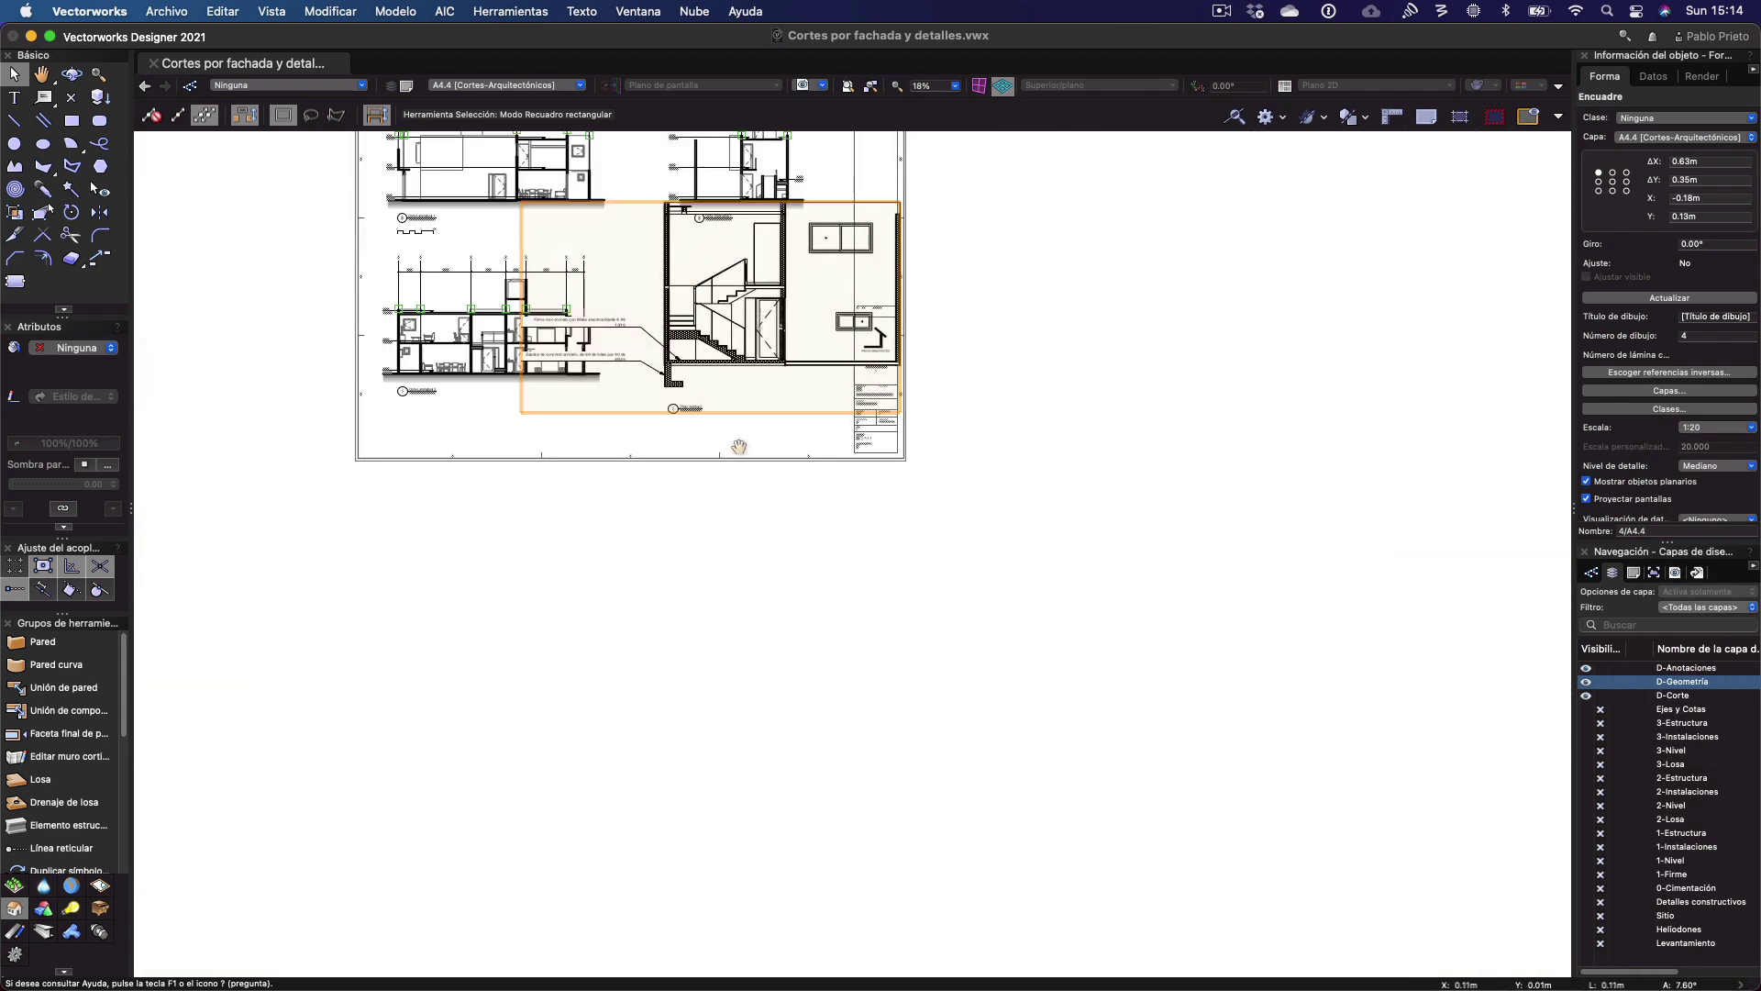
pyautogui.scroll(-5, 680, 356)
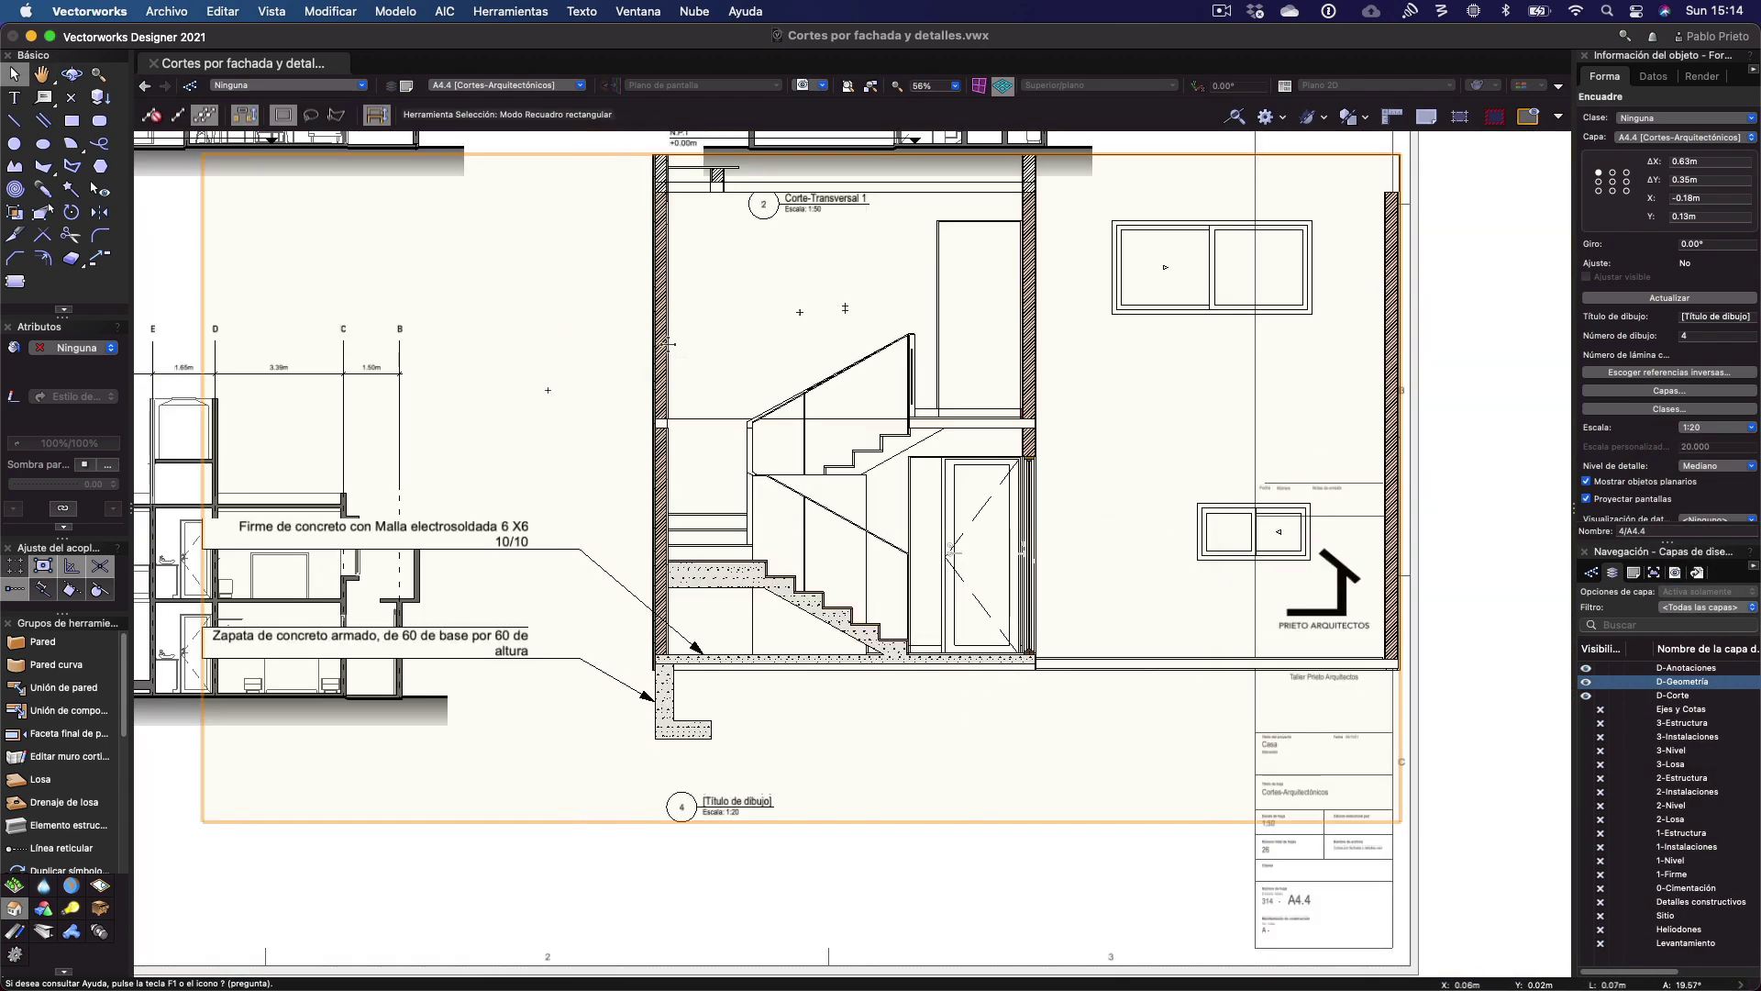
pyautogui.moveTo(664, 394); pyautogui.dragTo(664, 404)
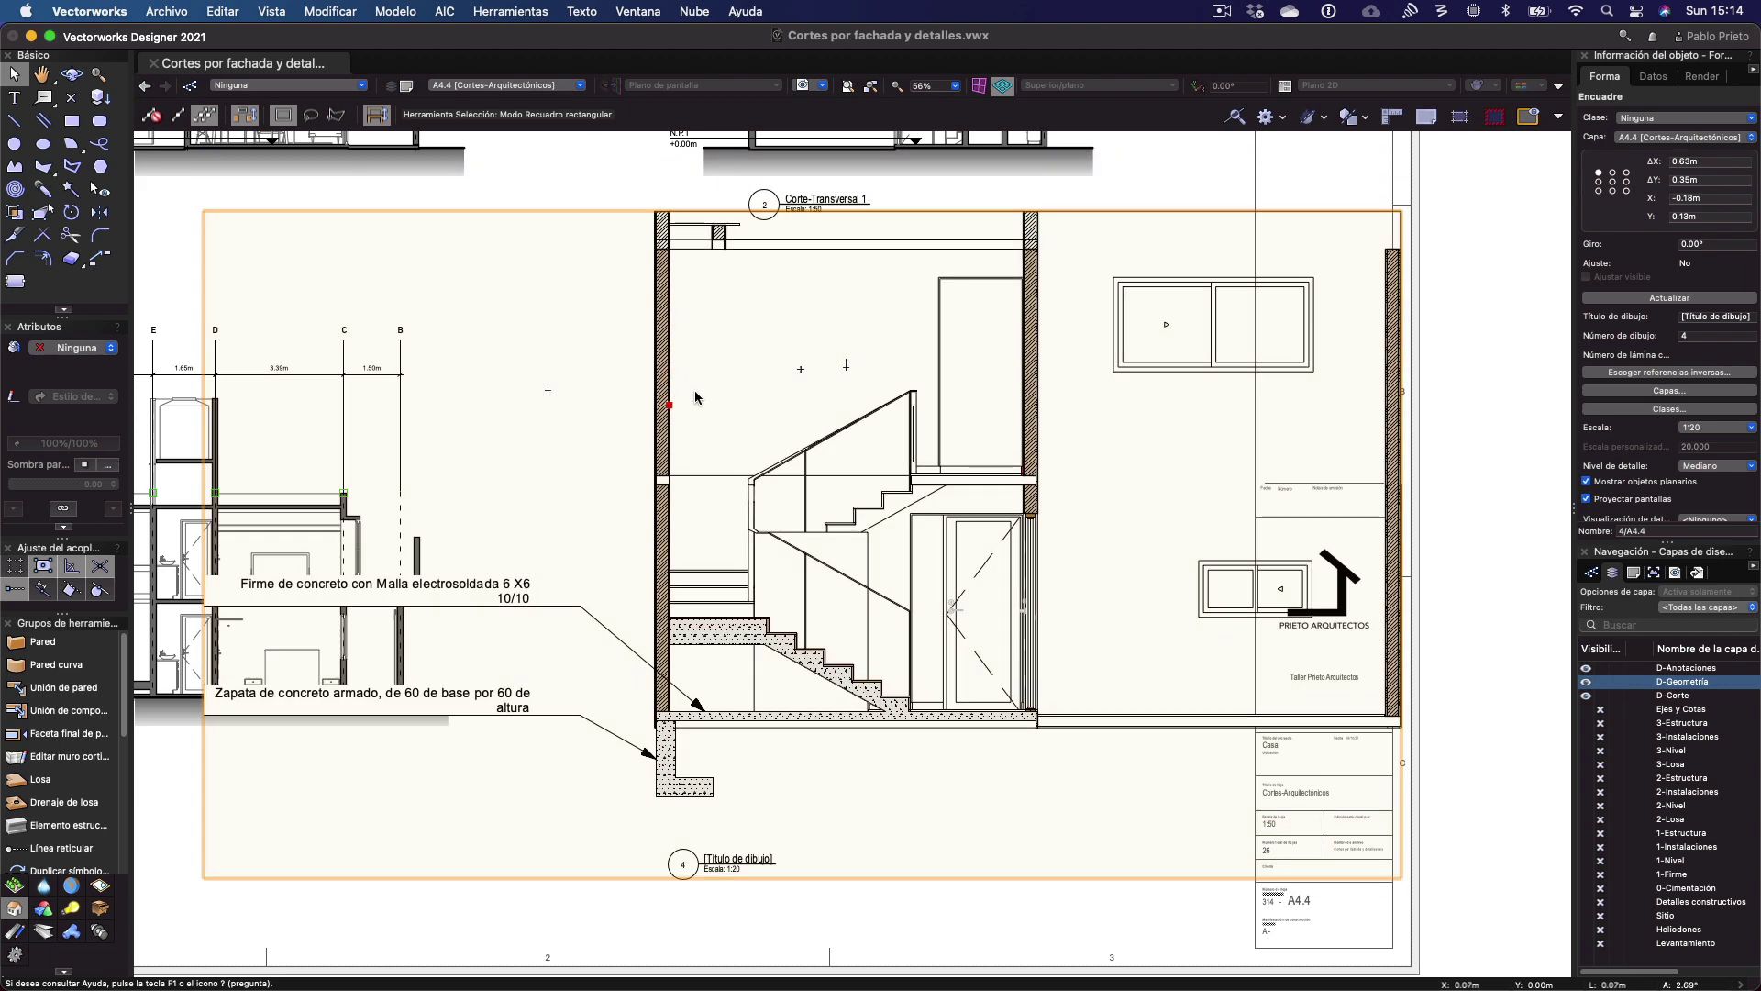
pyautogui.hscroll(-3, 807, 486)
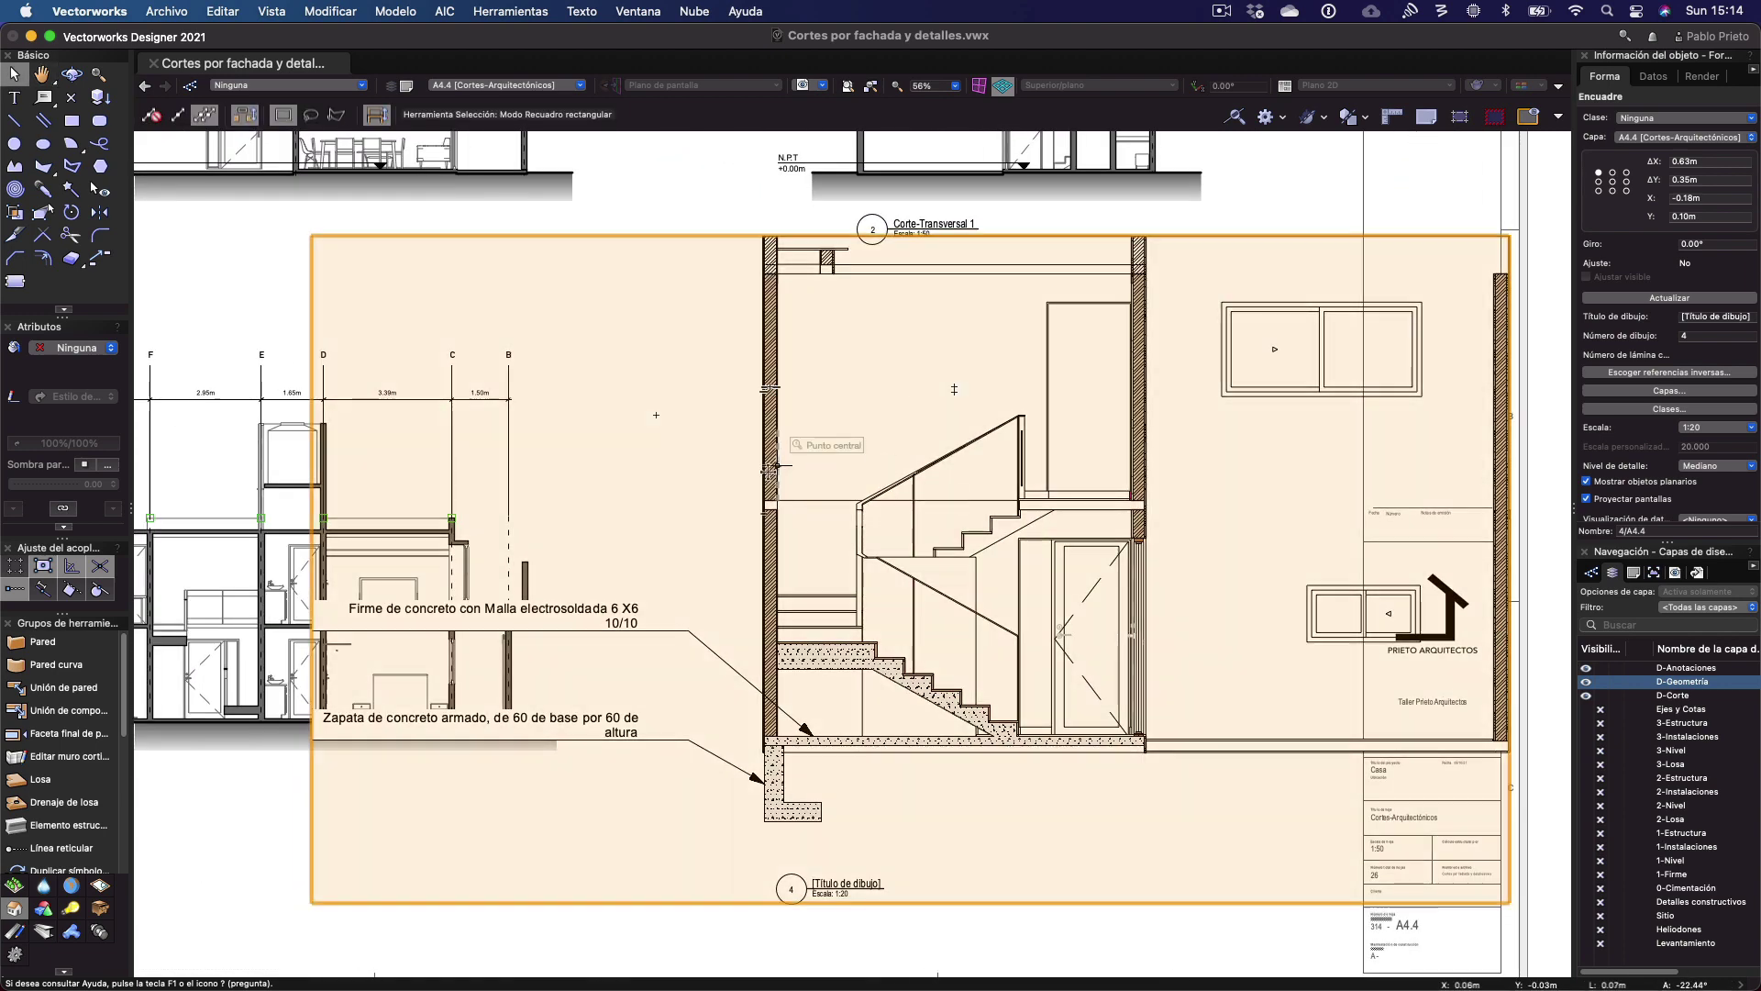
pyautogui.moveTo(768, 471); pyautogui.dragTo(845, 481)
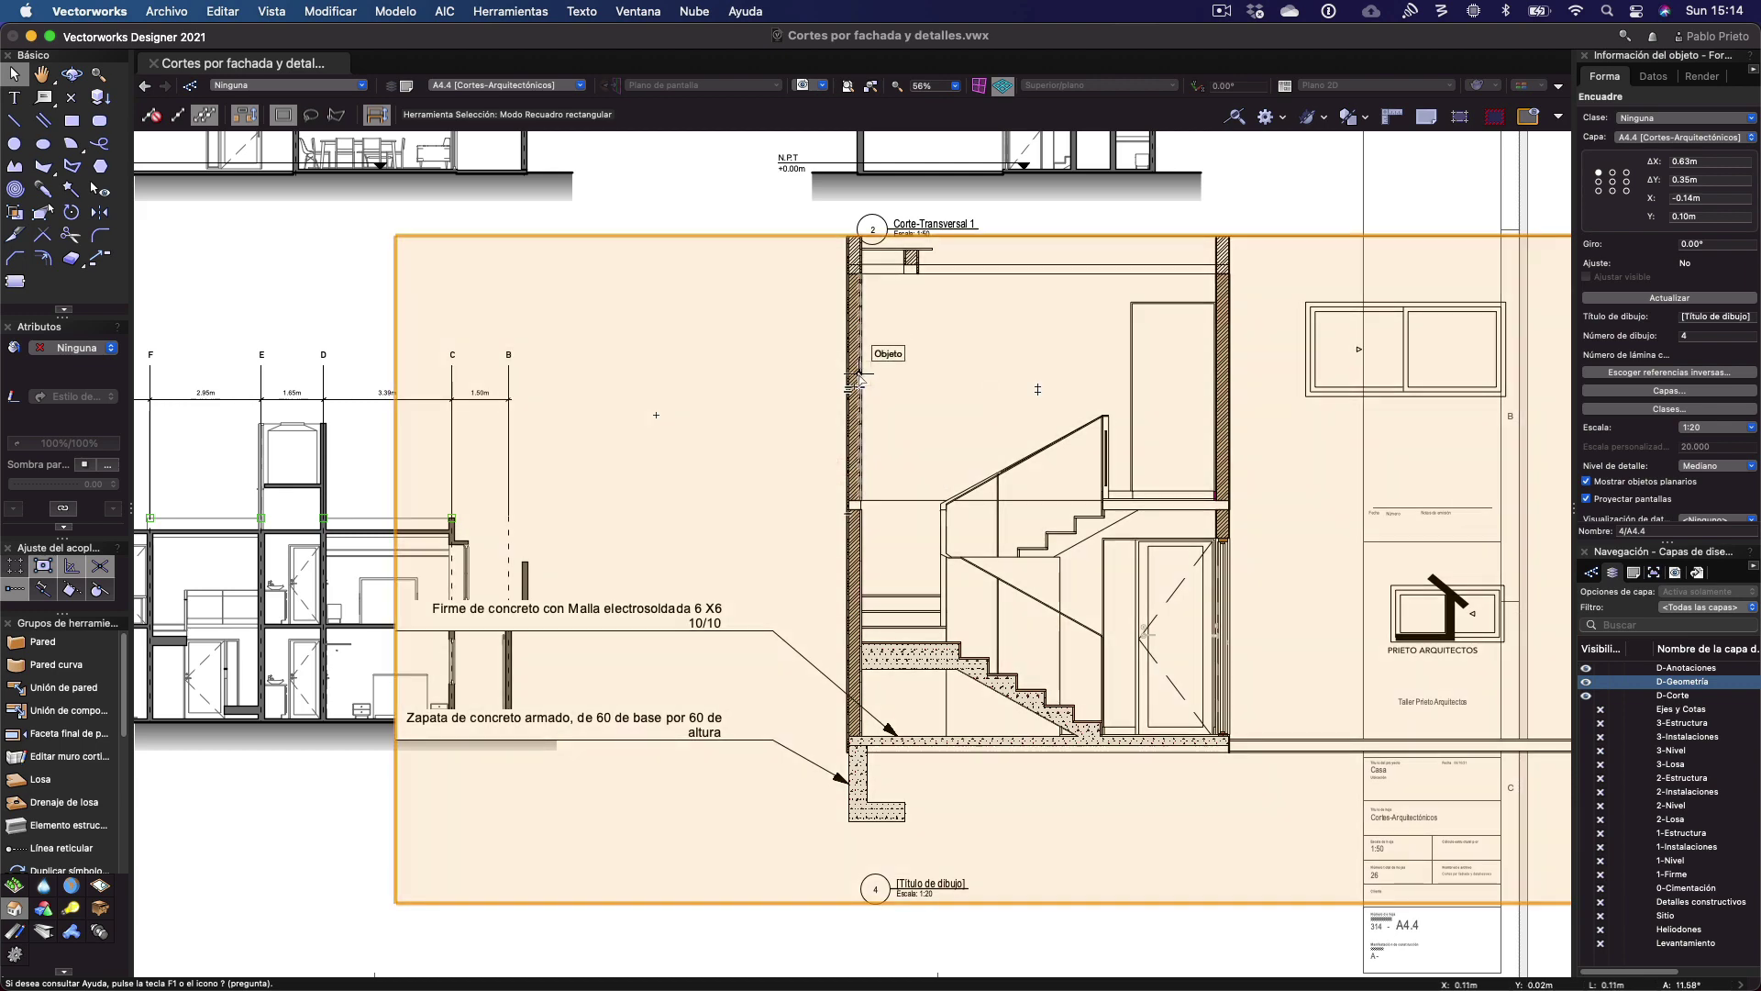
# Crop viewport 4 with a rectangle about 7.54 m by 7.14 m around the façade wall, footing, callouts and part of the stair
pyautogui.doubleClick(858, 377)
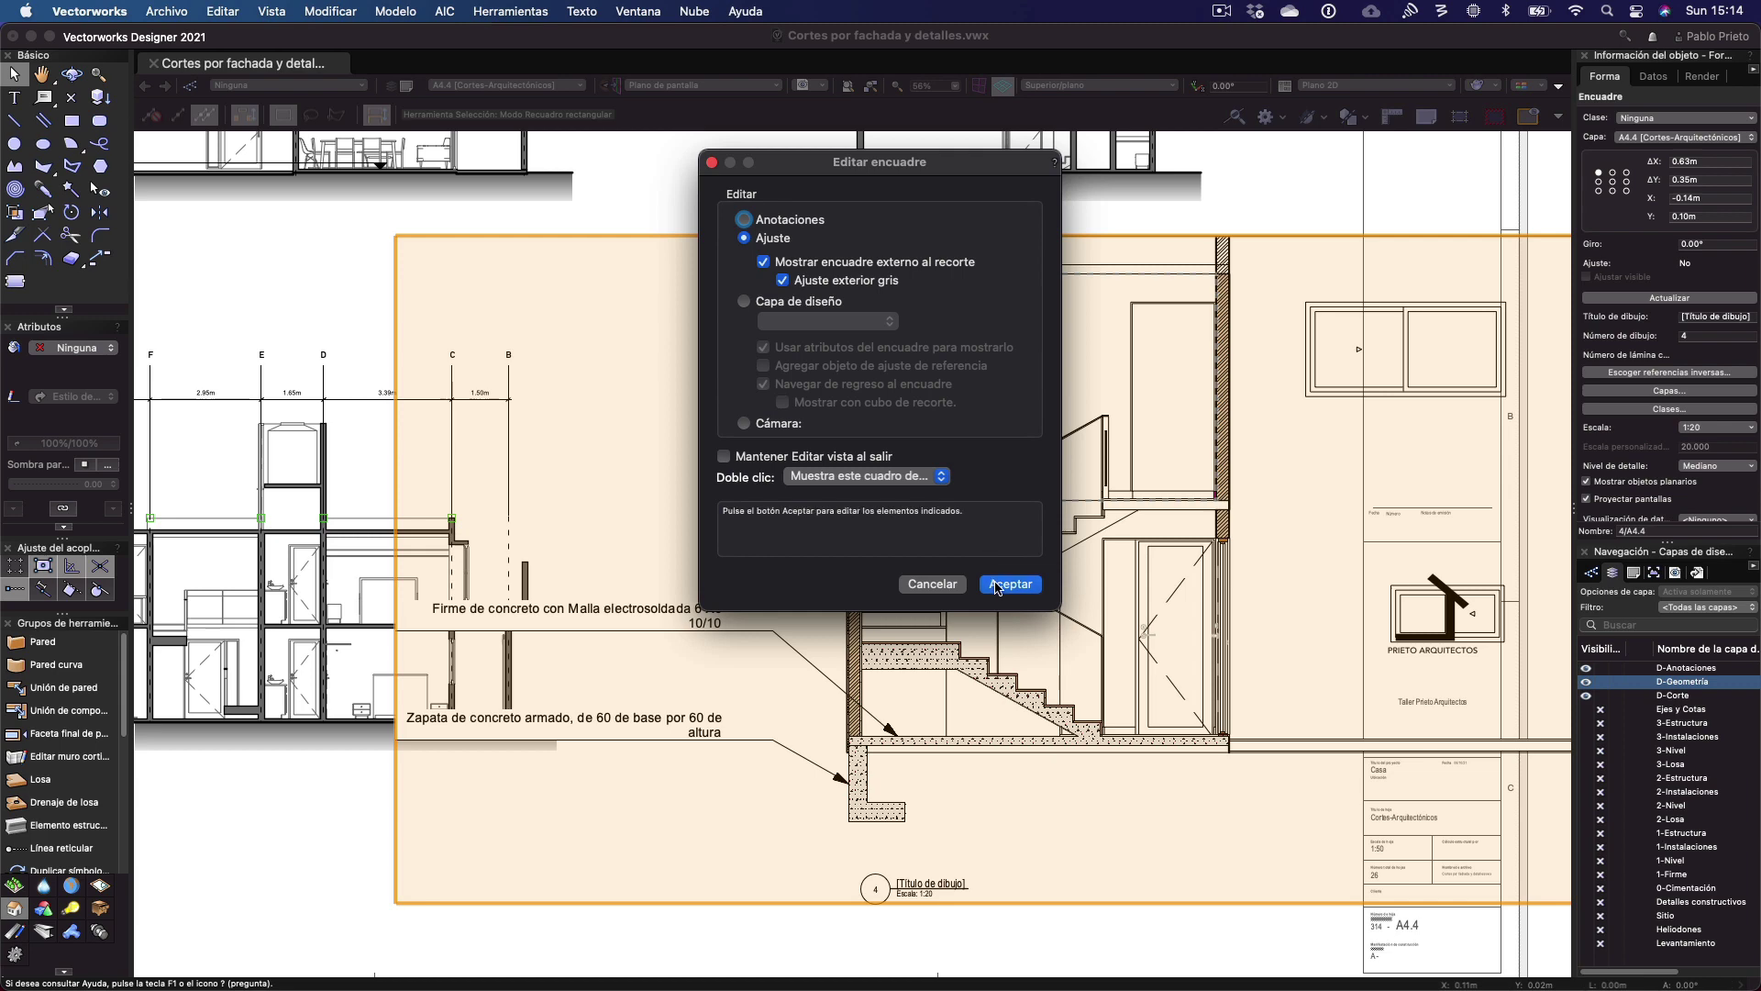
pyautogui.click(1008, 584)
pyautogui.press('4')
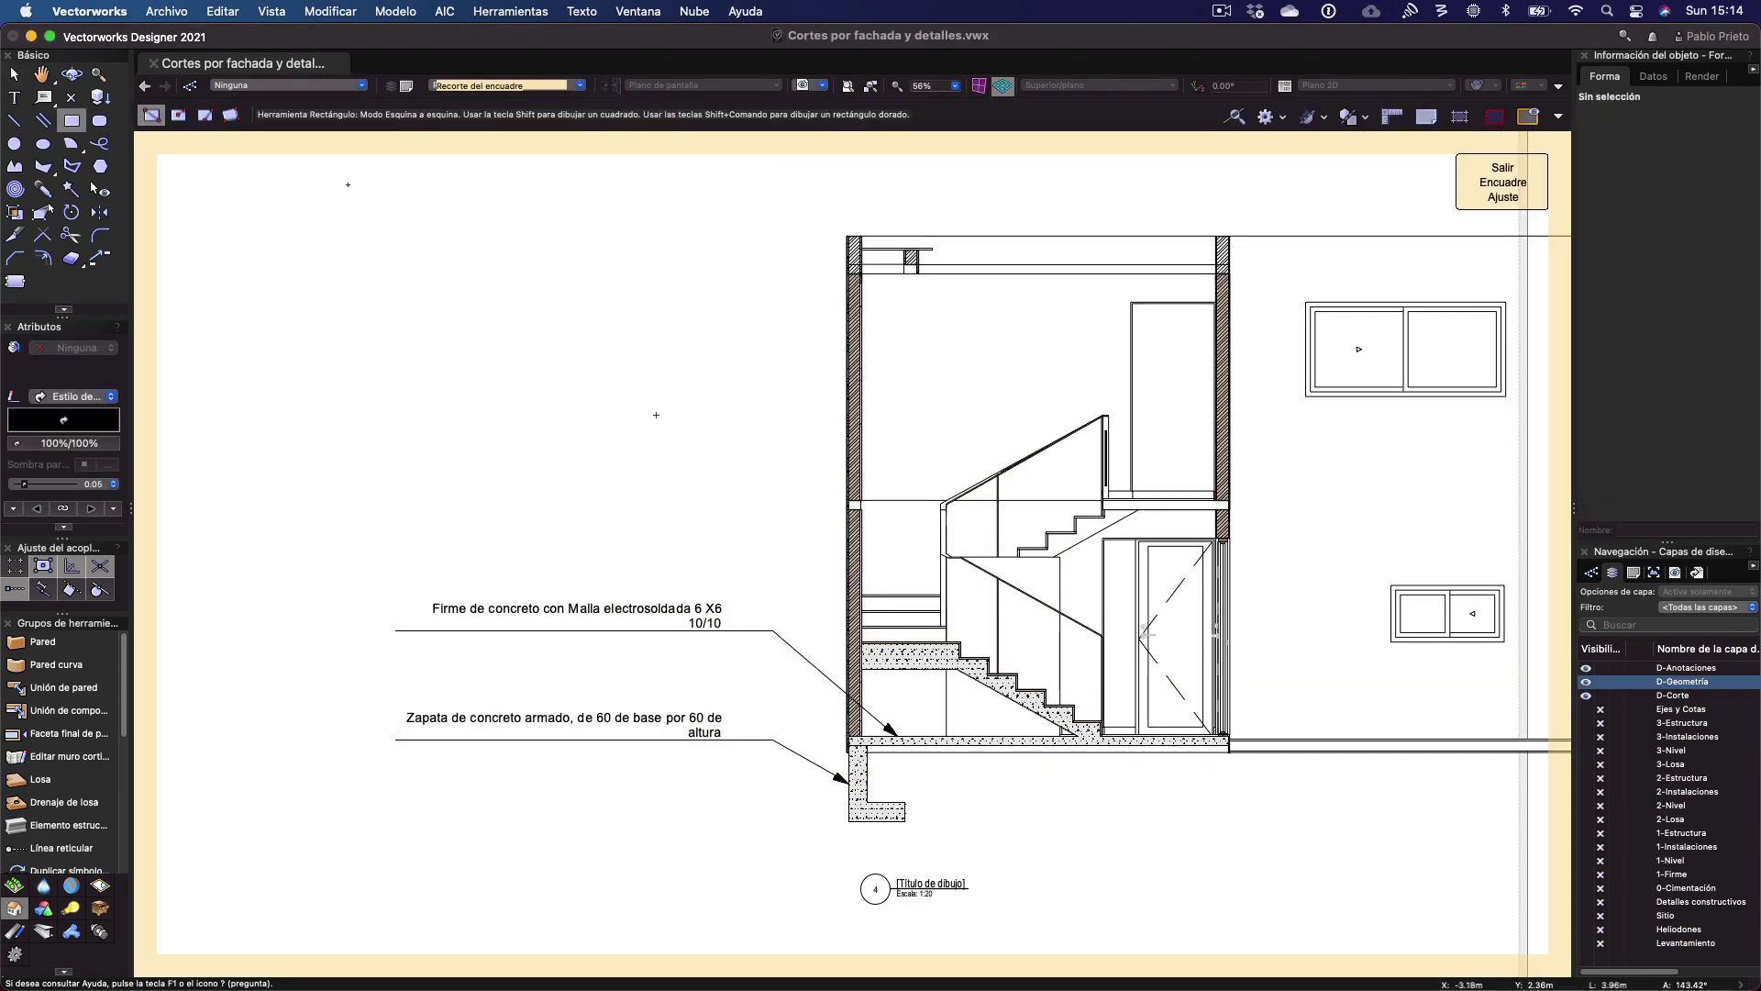
pyautogui.click(357, 187)
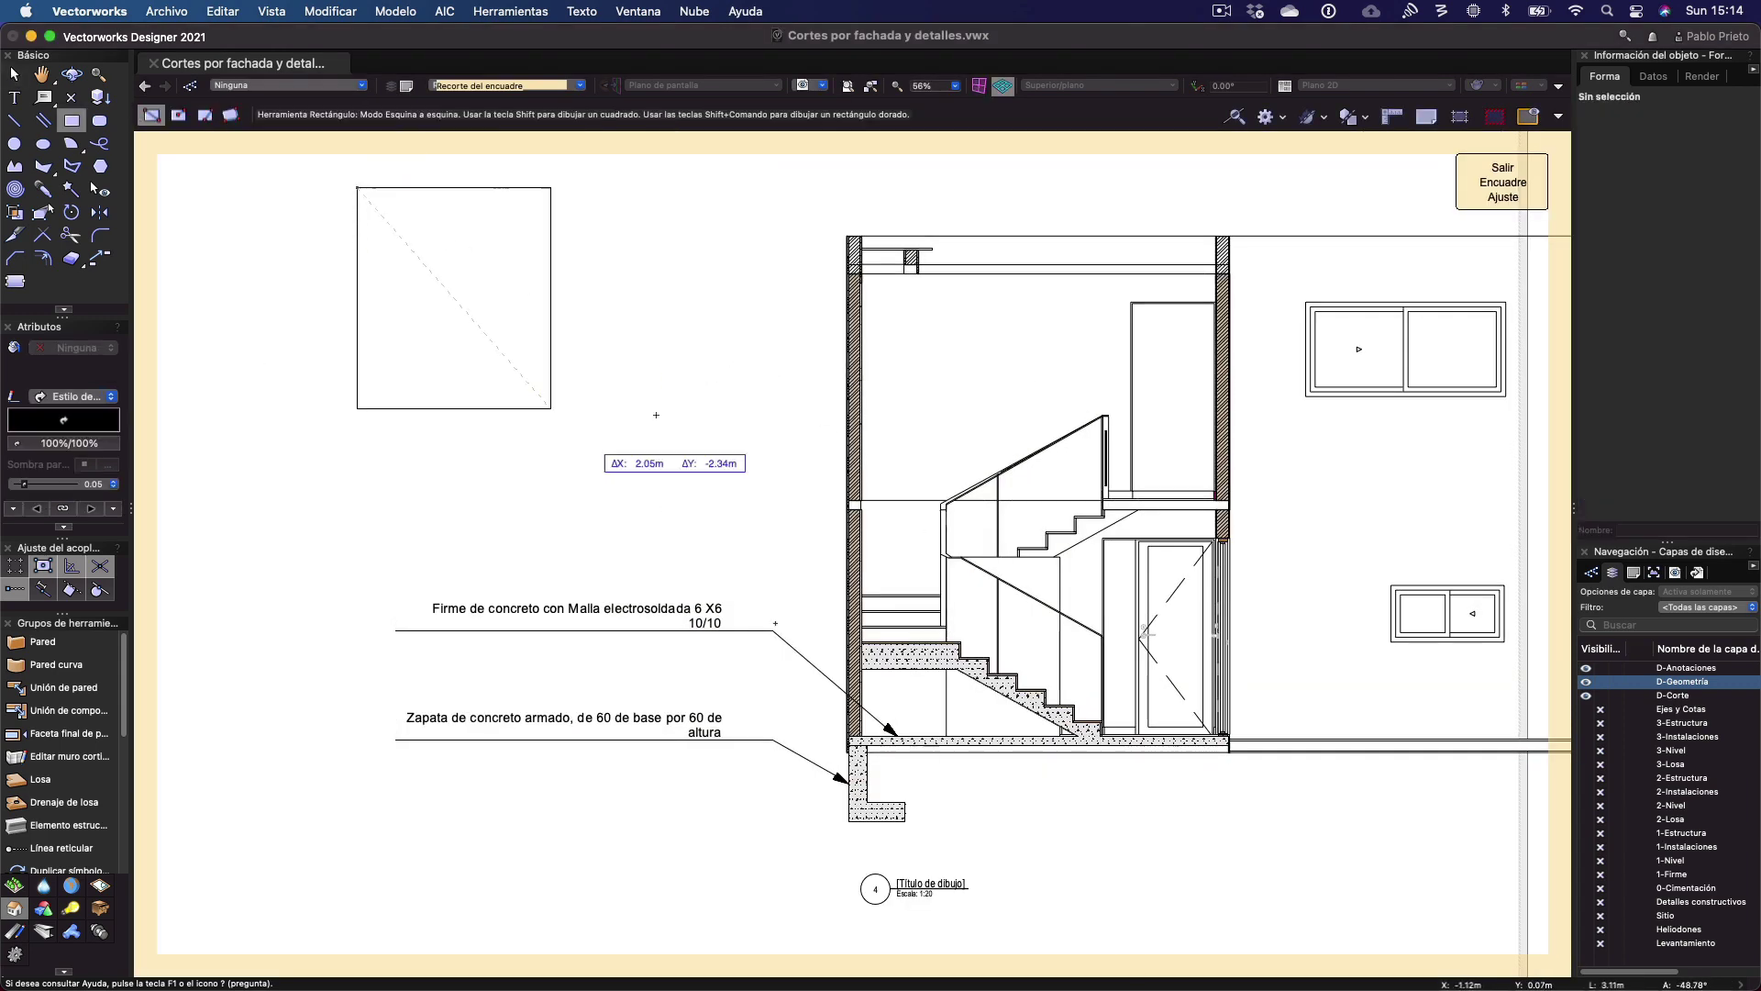
pyautogui.click(1068, 860)
pyautogui.press('x')
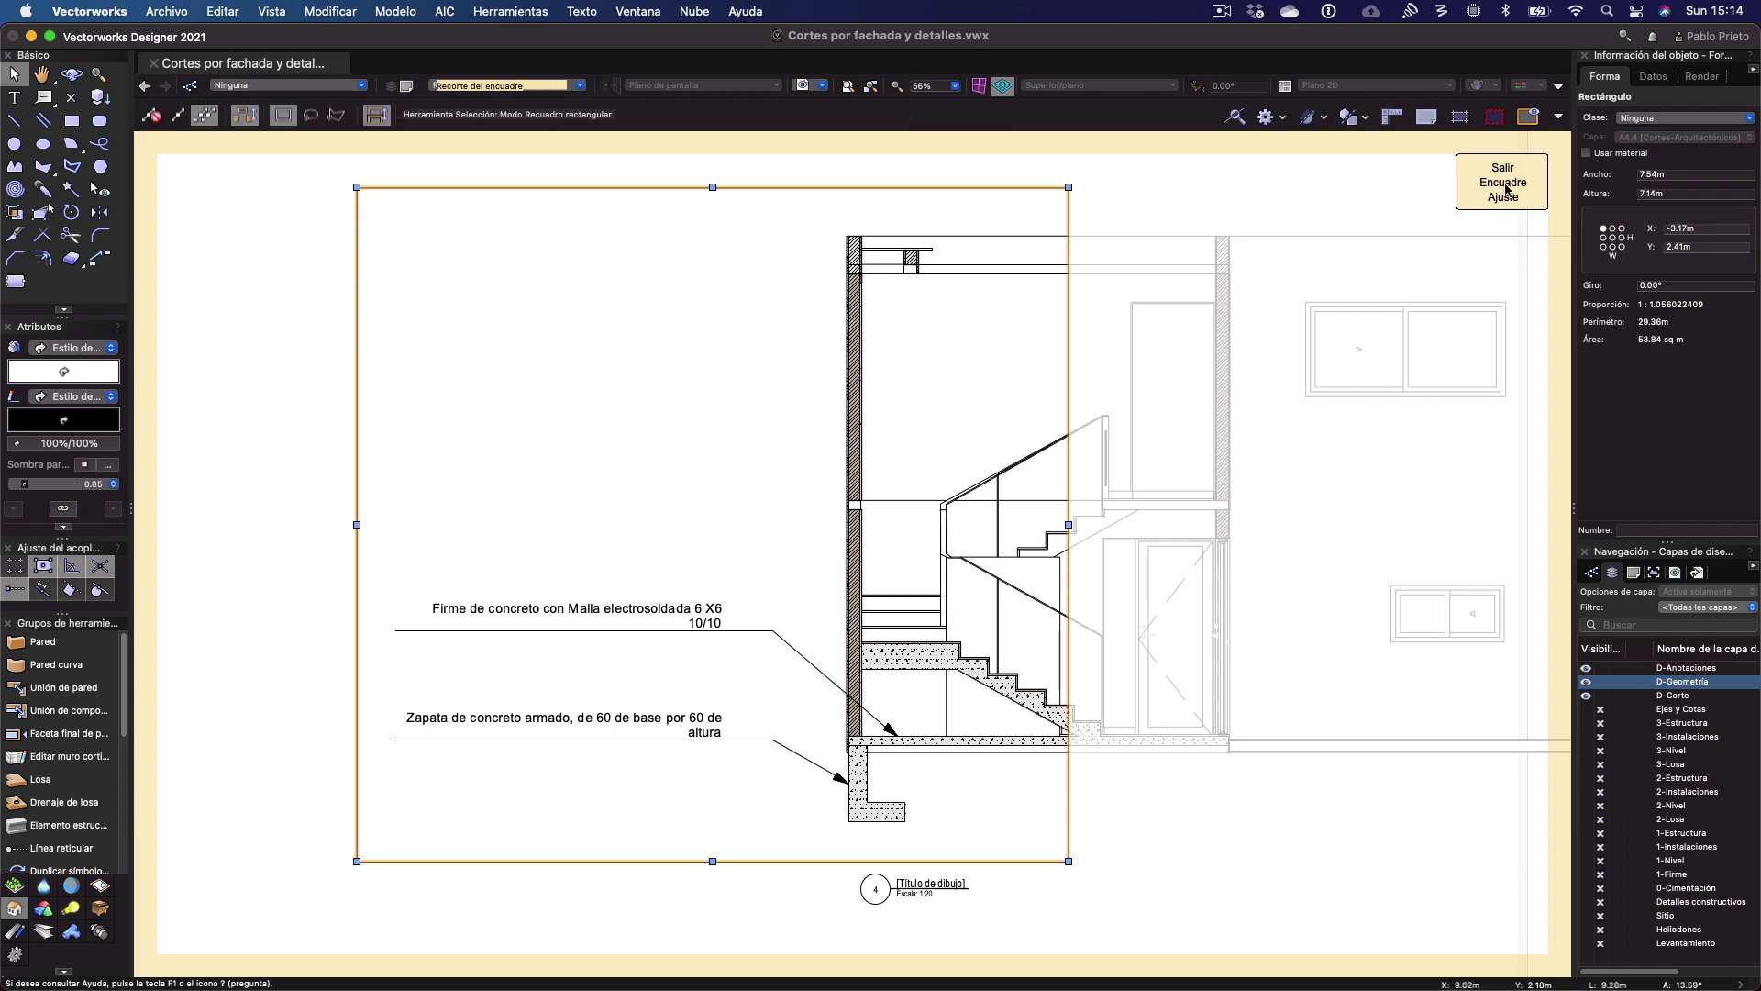
pyautogui.click(1503, 181)
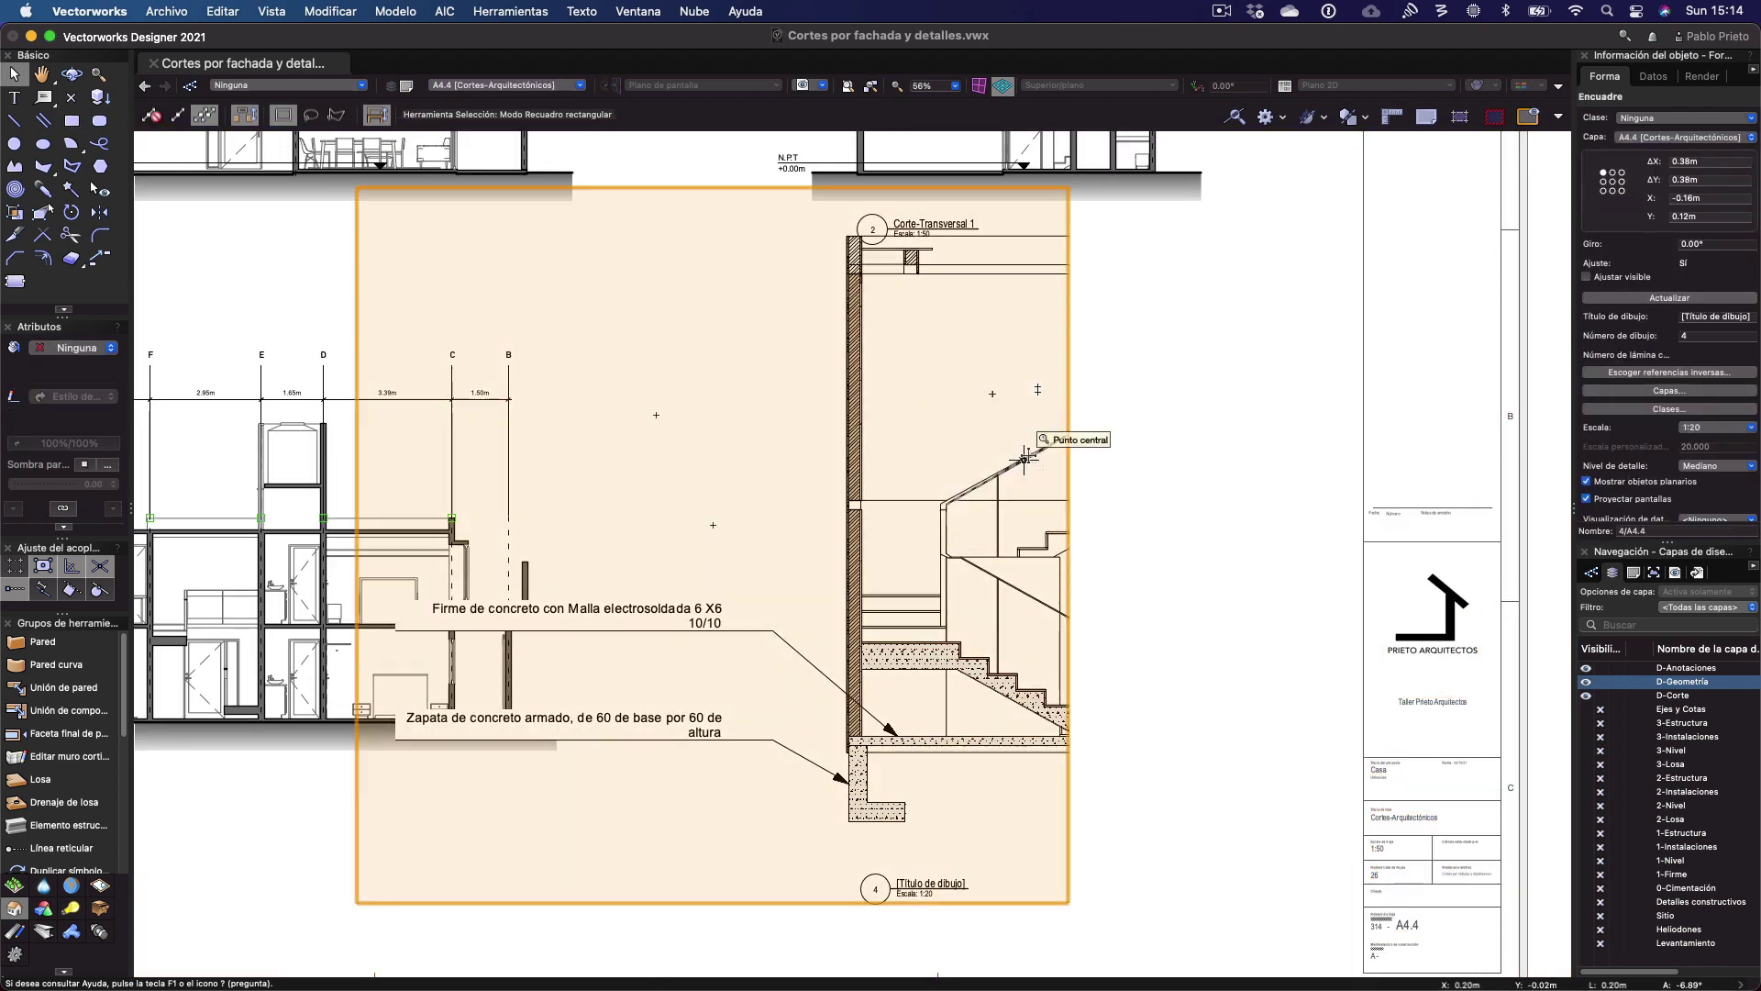
# Move the cropped viewport 4 below Corte-Transversal 1, just beside the title block, and leave it deselected
pyautogui.moveTo(1024, 456); pyautogui.dragTo(1163, 552)
pyautogui.moveTo(1169, 490); pyautogui.dragTo(1168, 490)
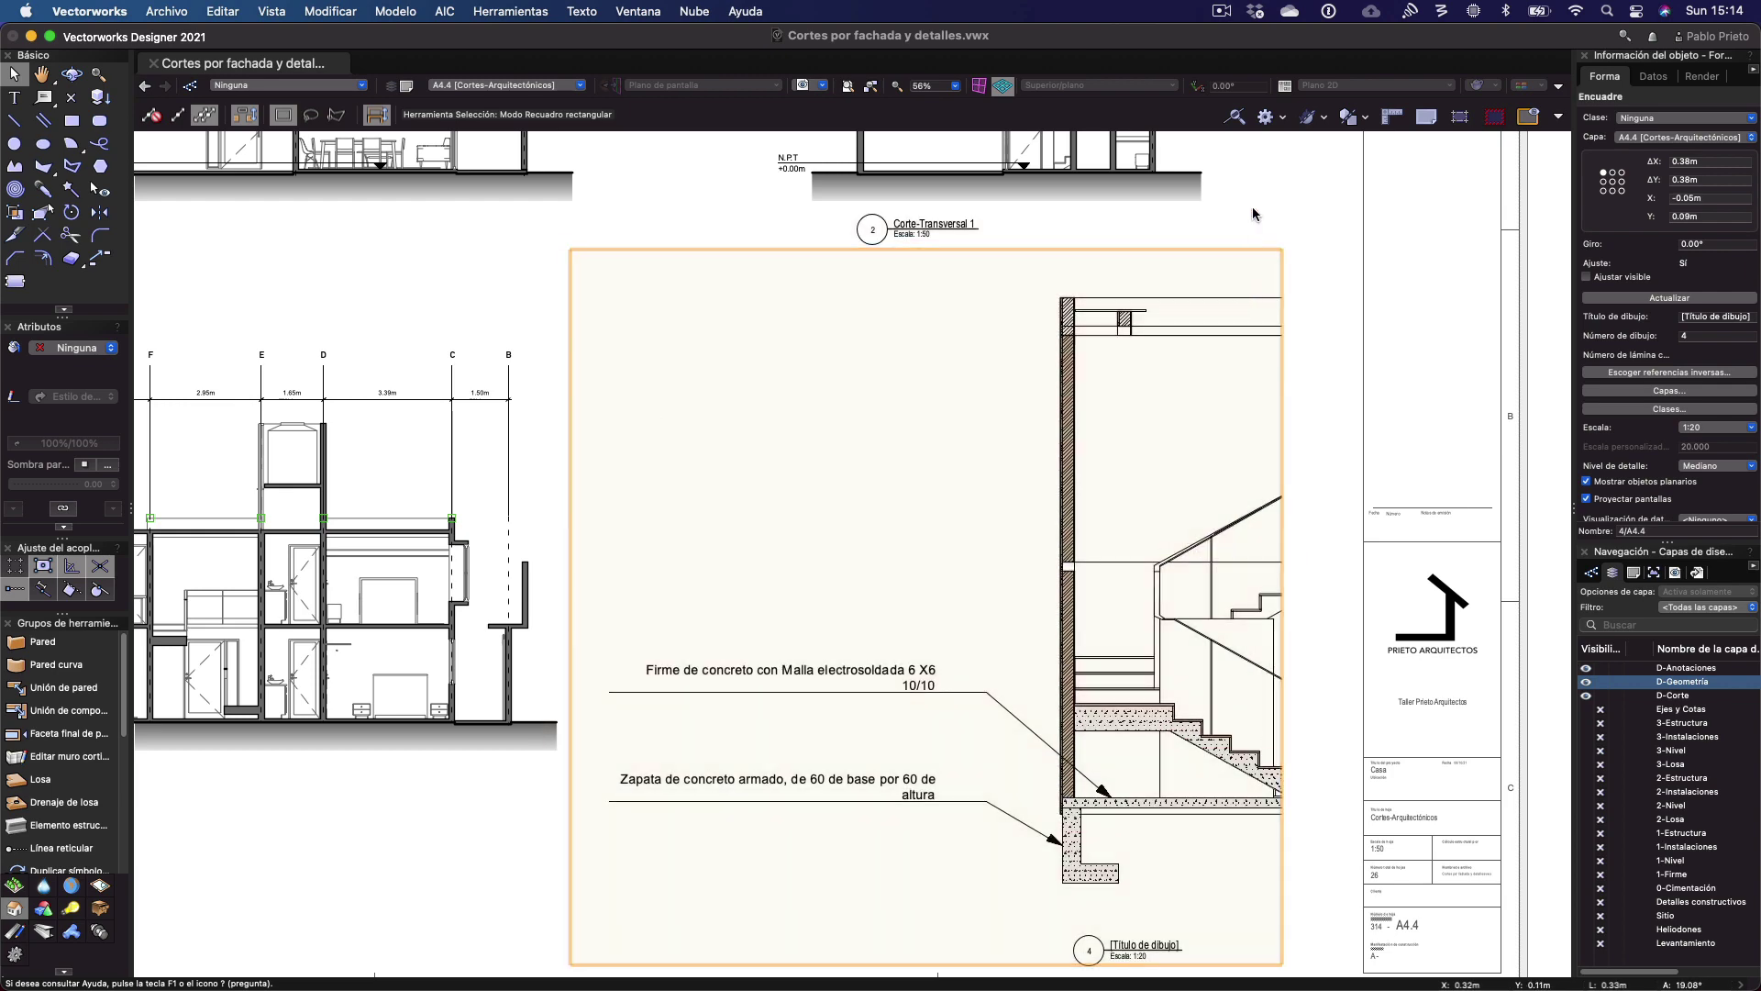
pyautogui.click(1257, 216)
# Draw a rounded rectangle about 0.06 m by 0.07 m around the footing detail in viewport 4, declining the backup copy
pyautogui.scroll(-5, 932, 404)
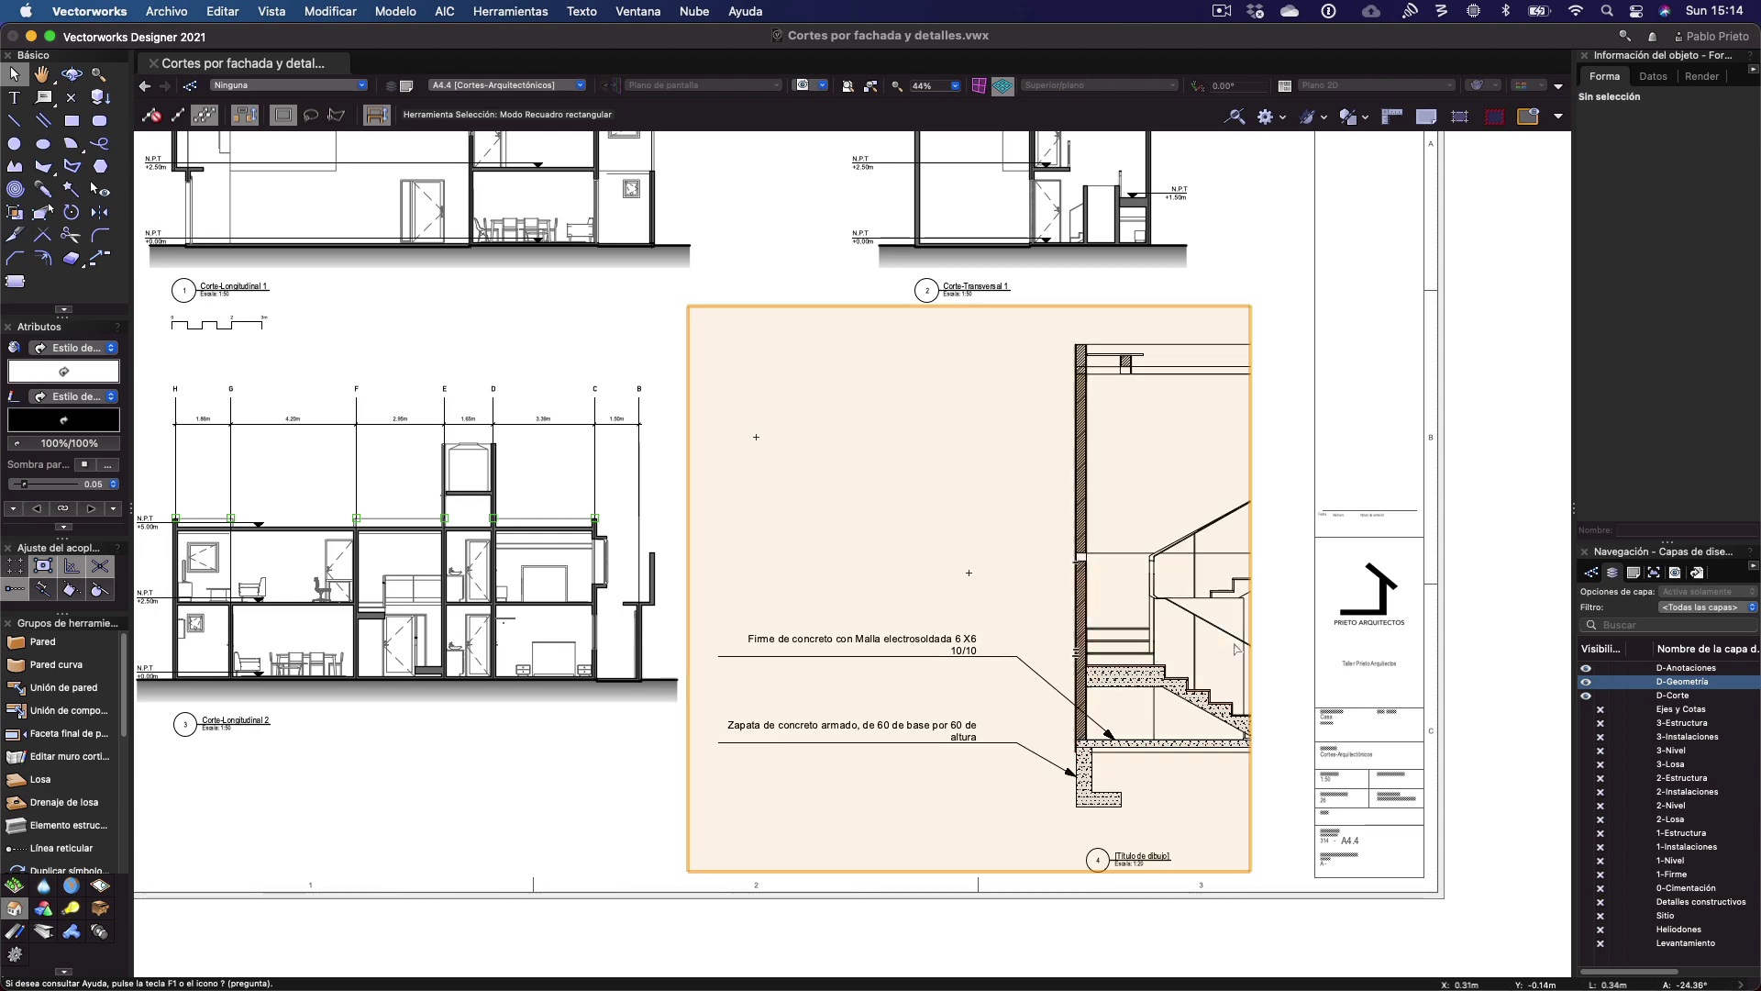
pyautogui.press('h')
pyautogui.moveTo(1174, 679); pyautogui.dragTo(1075, 651)
pyautogui.press('x')
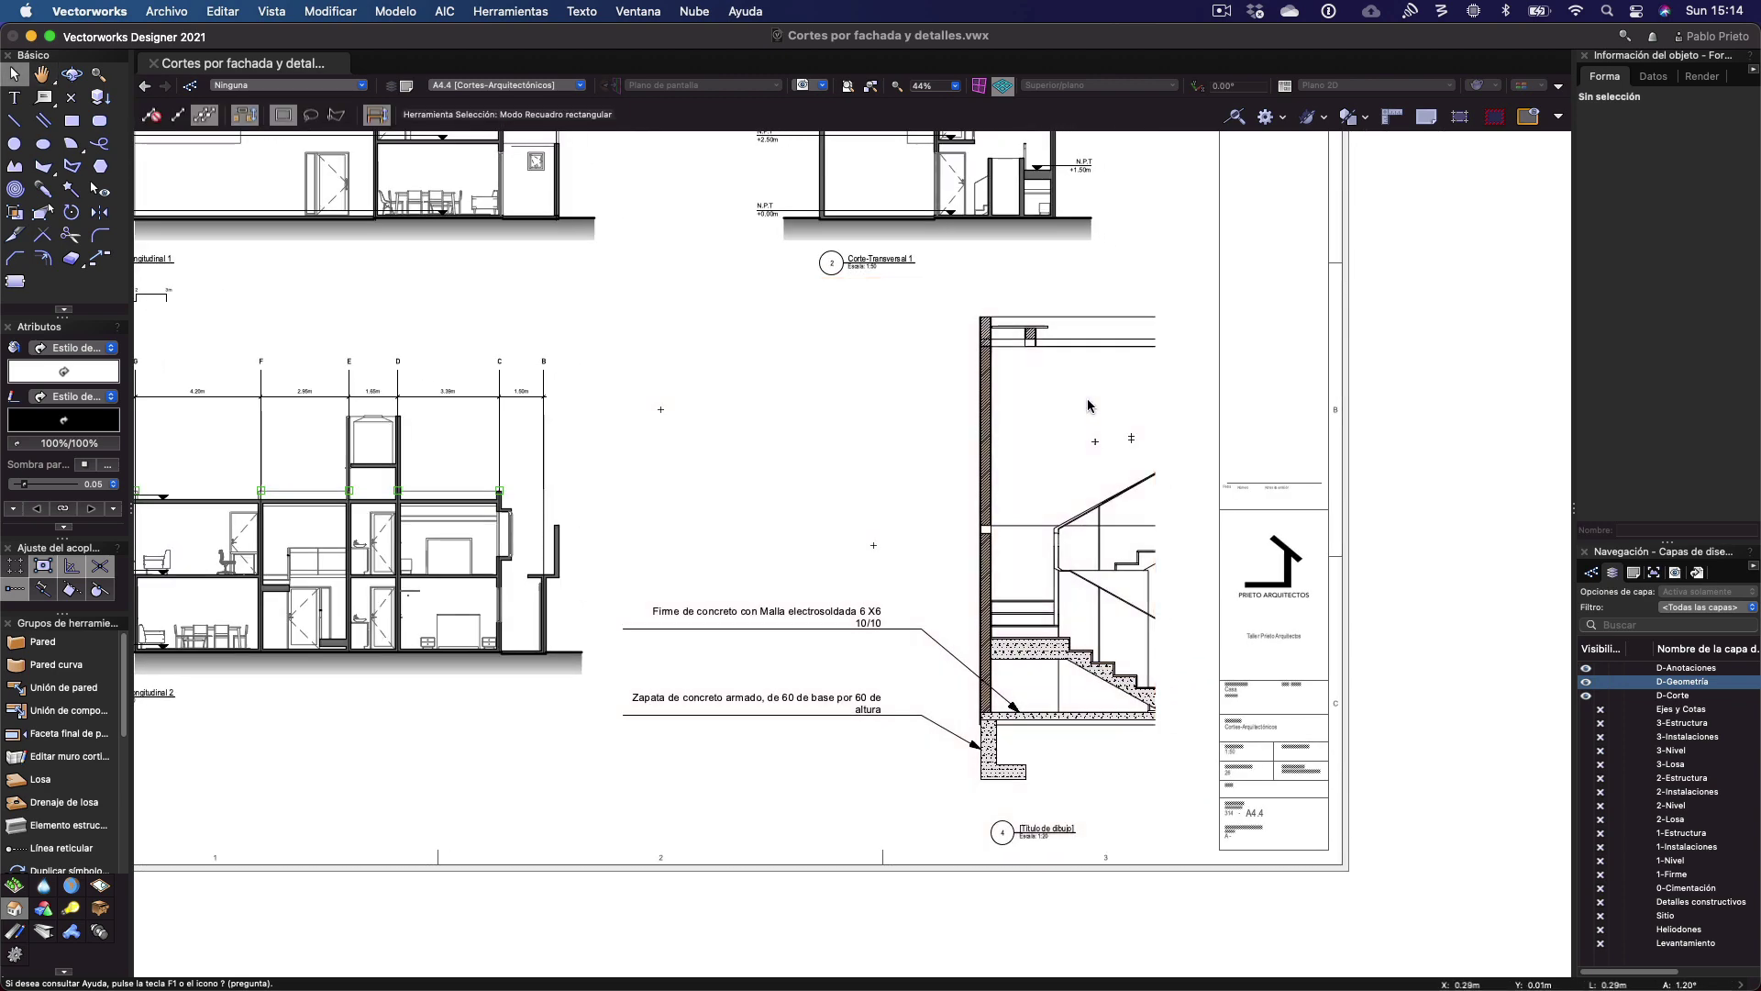
pyautogui.scroll(3, 995, 646)
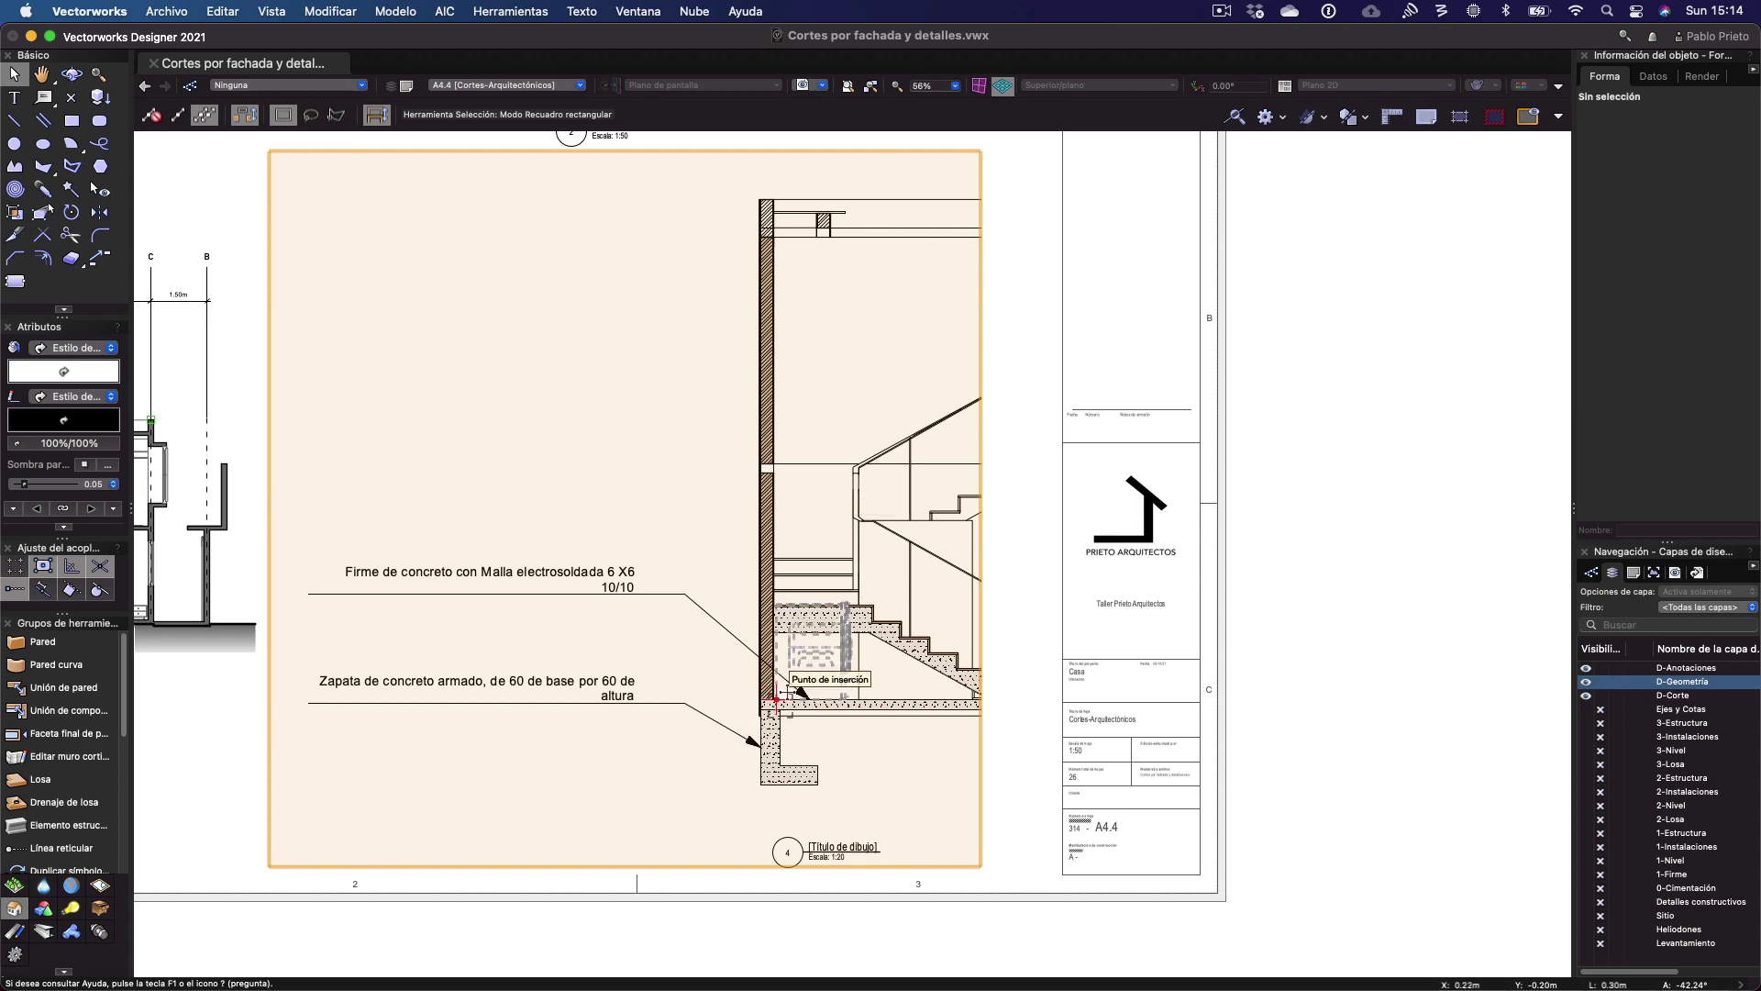
pyautogui.scroll(-3, 981, 617)
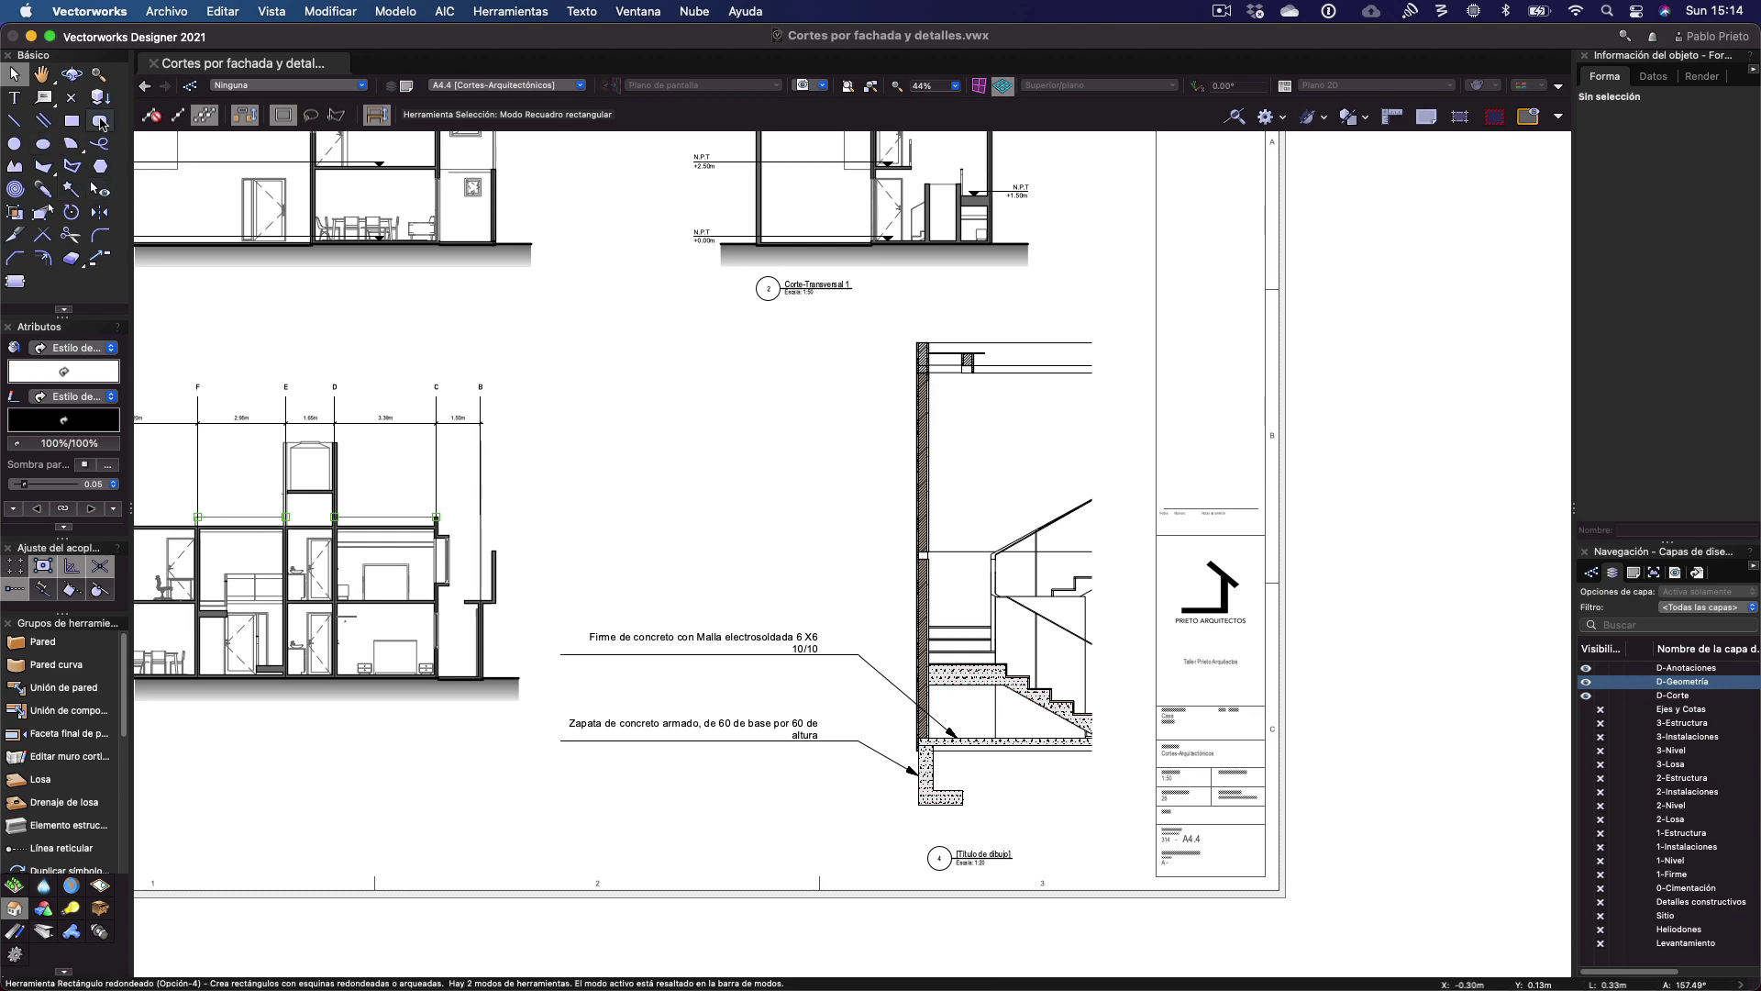
pyautogui.click(100, 122)
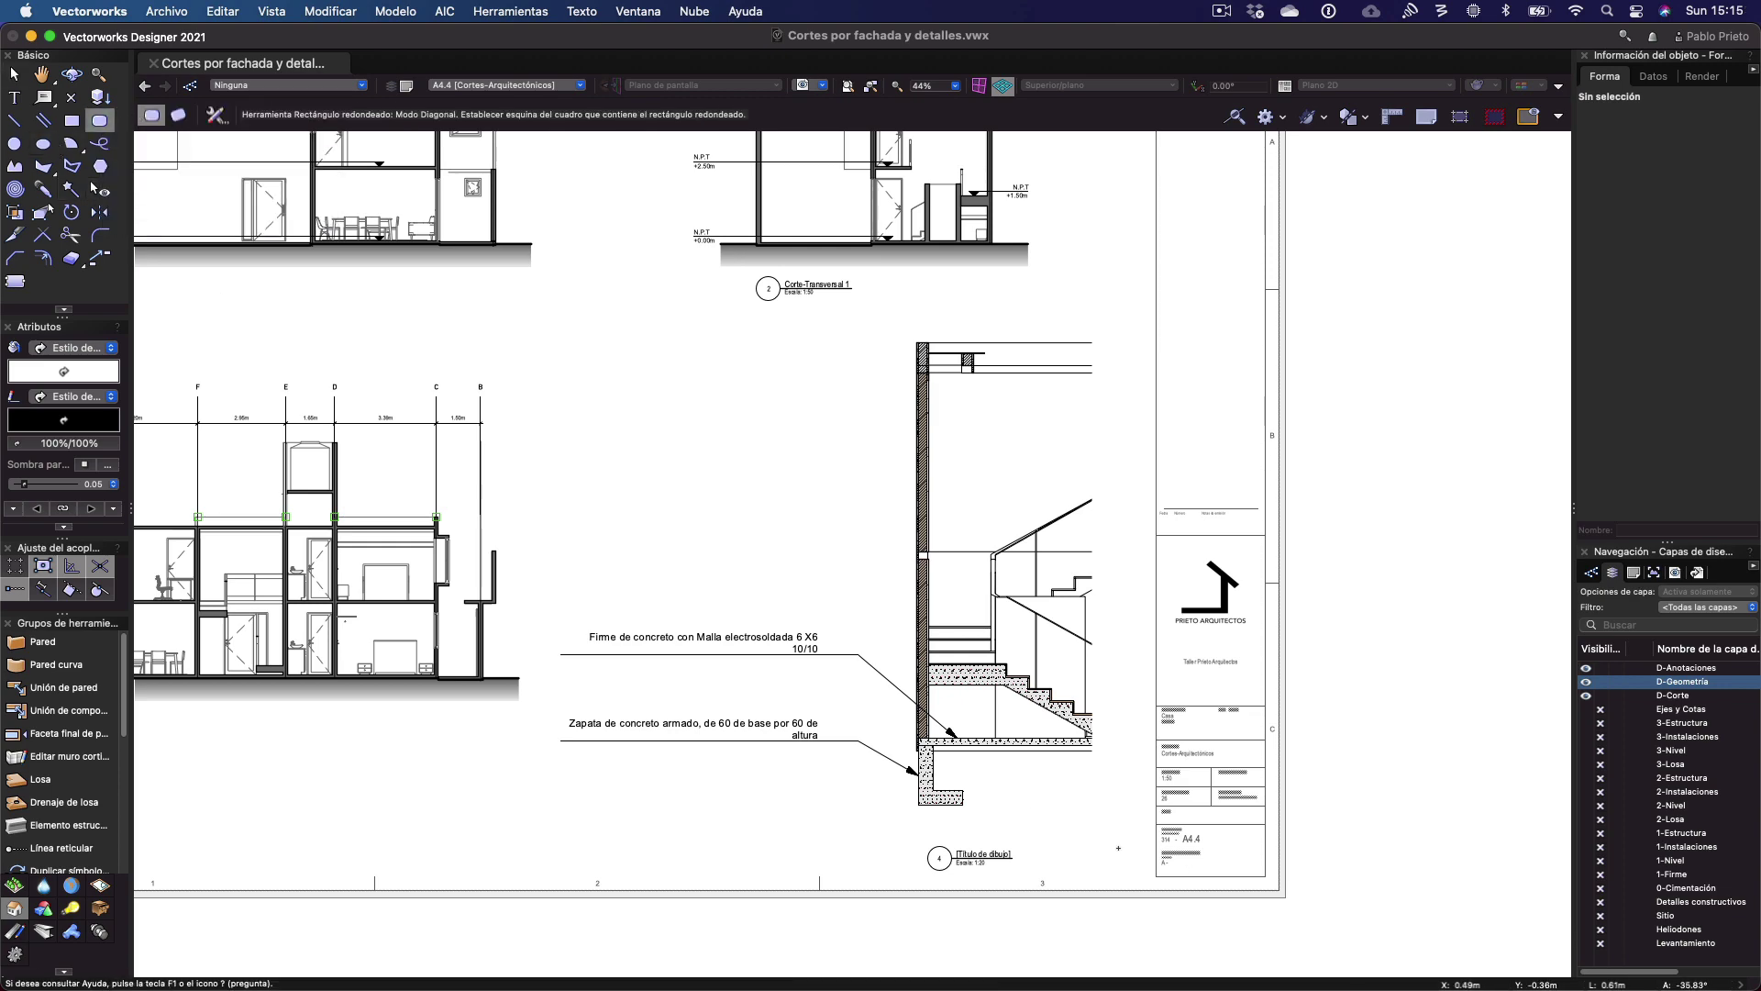
pyautogui.scroll(3, 1091, 830)
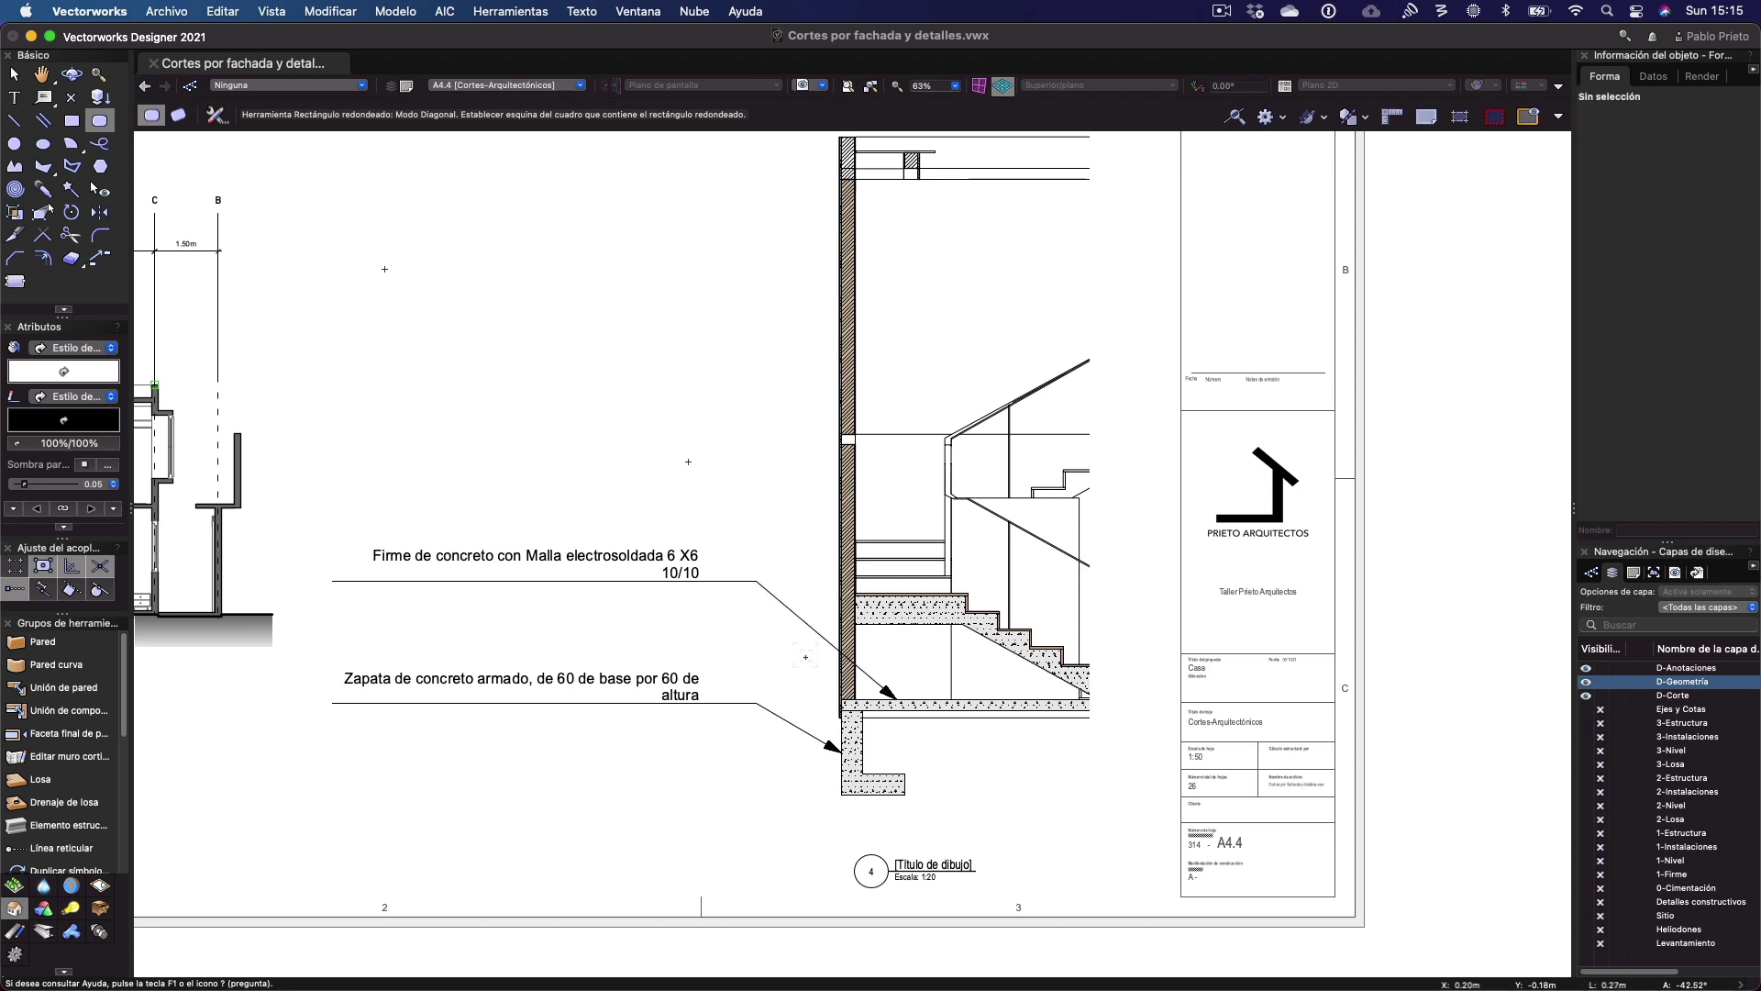
pyautogui.click(934, 815)
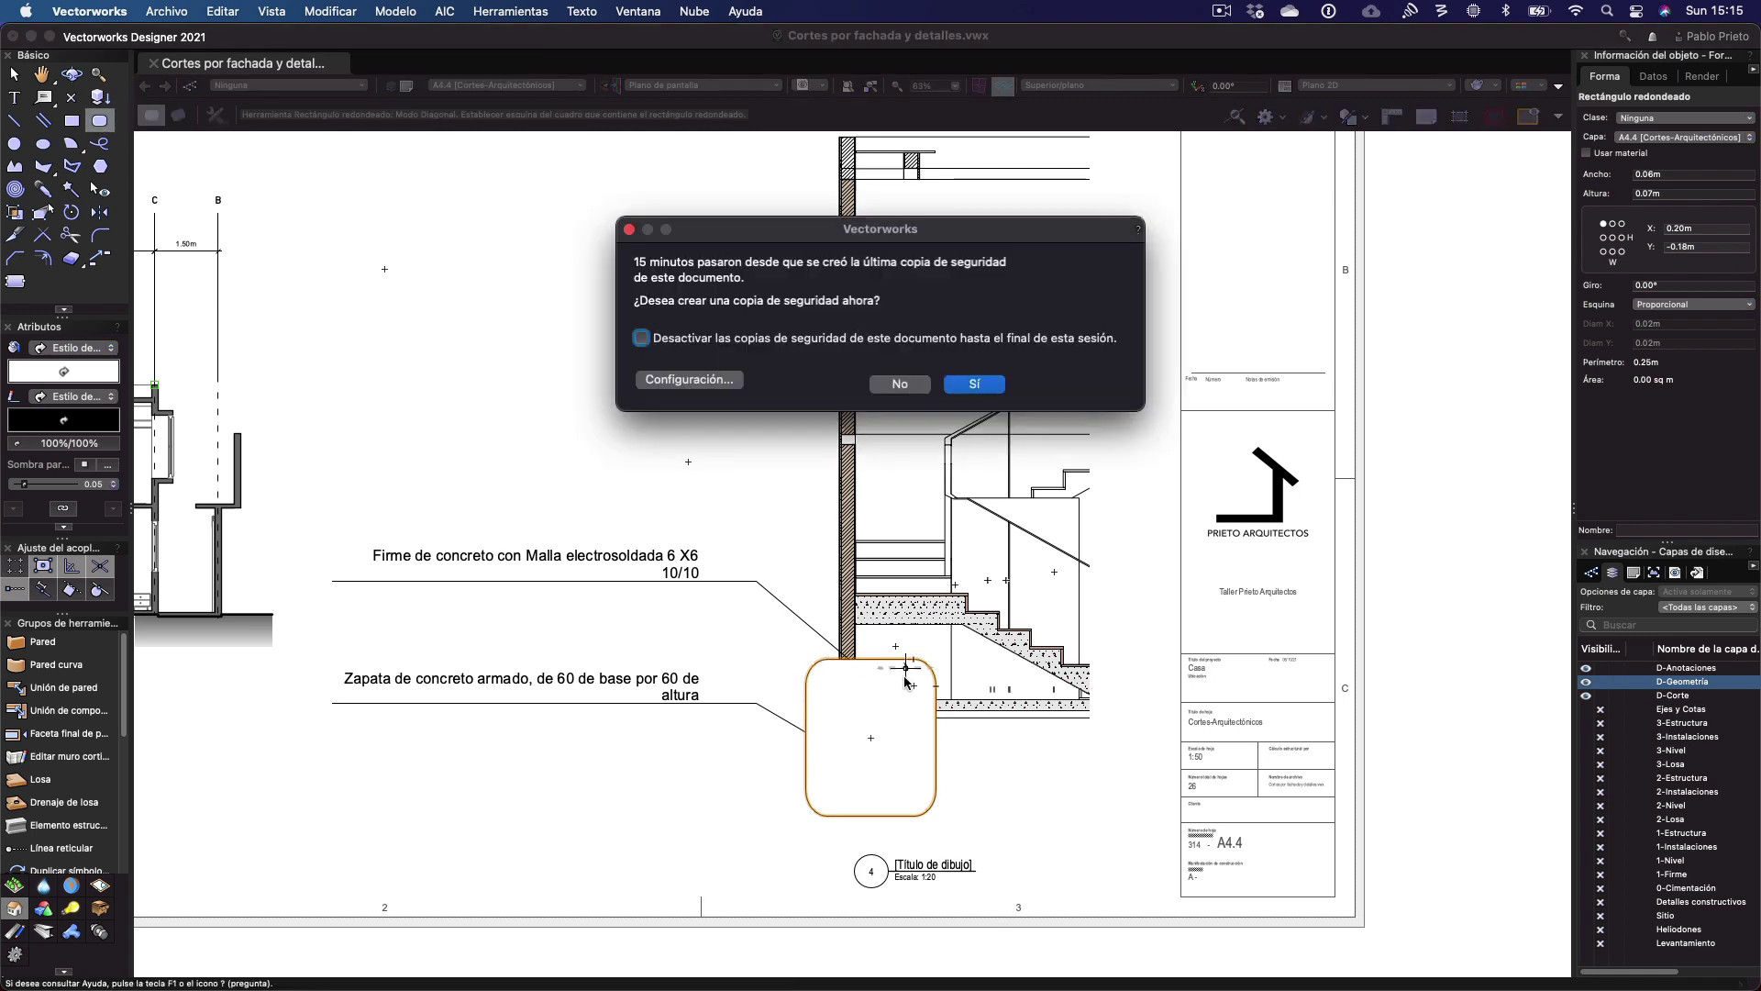
pyautogui.click(881, 384)
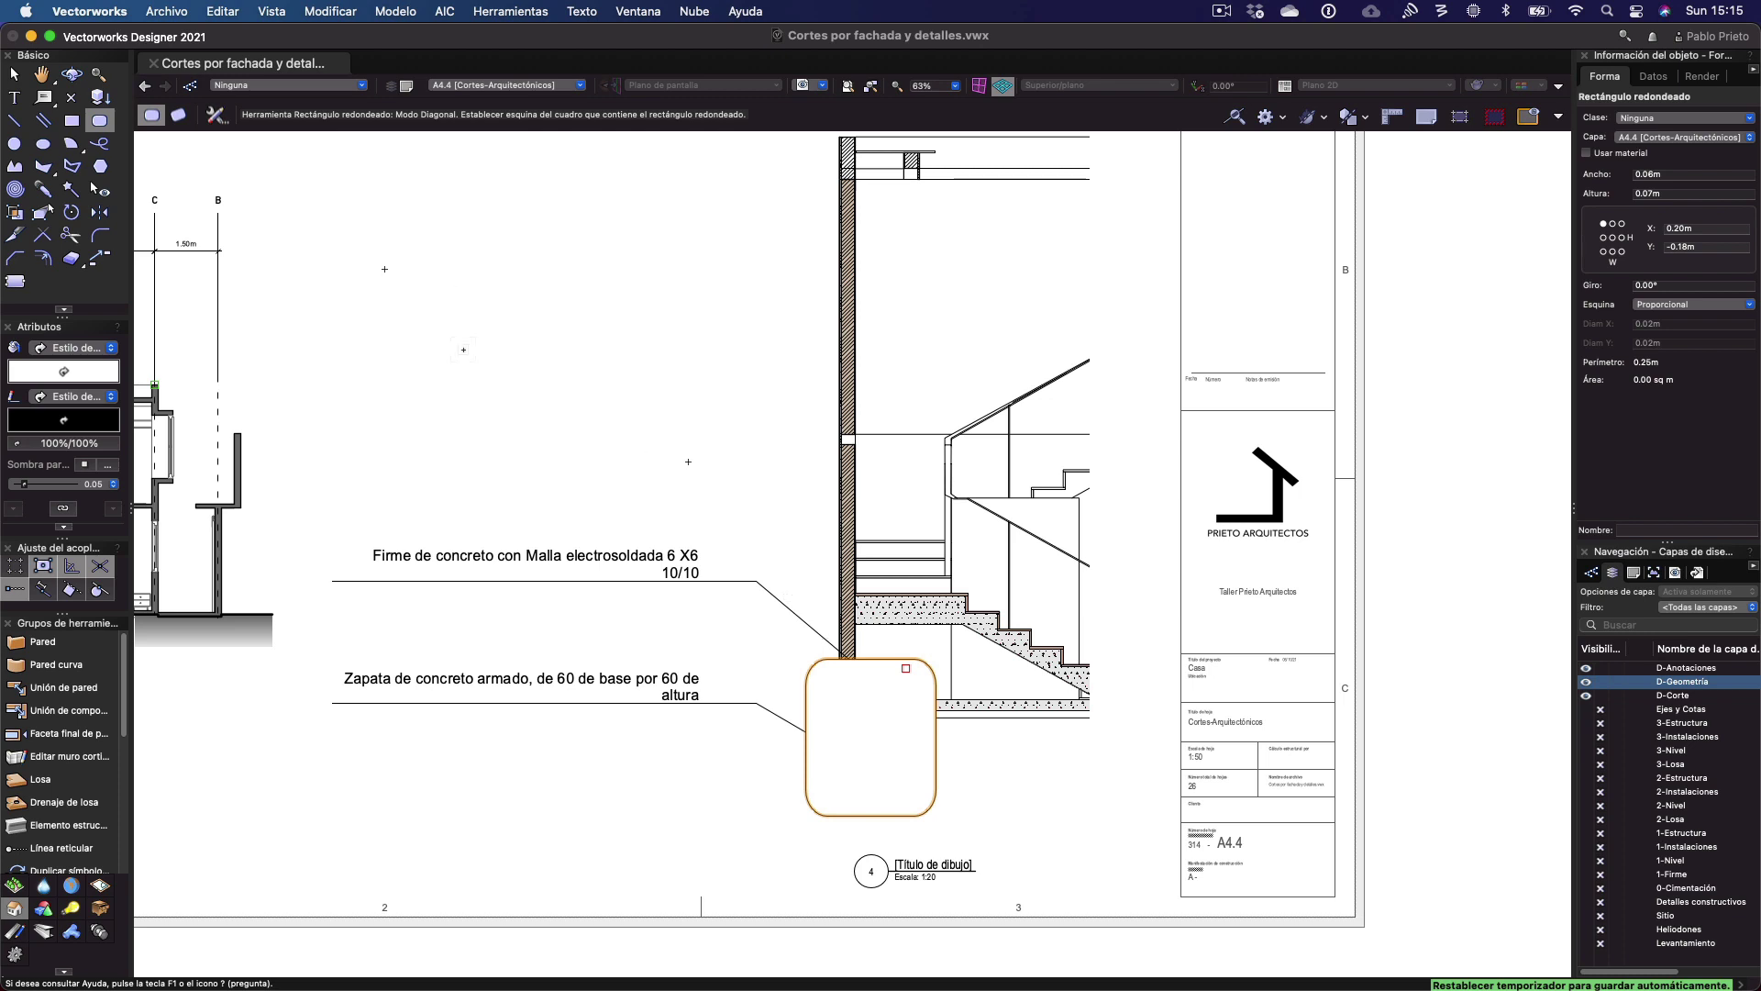
# Create a detail viewport from the rounded rectangle on sheet A4.4 [Cortes-Arquitectónicos] at 1:10, with drawing number 5
pyautogui.click(272, 11)
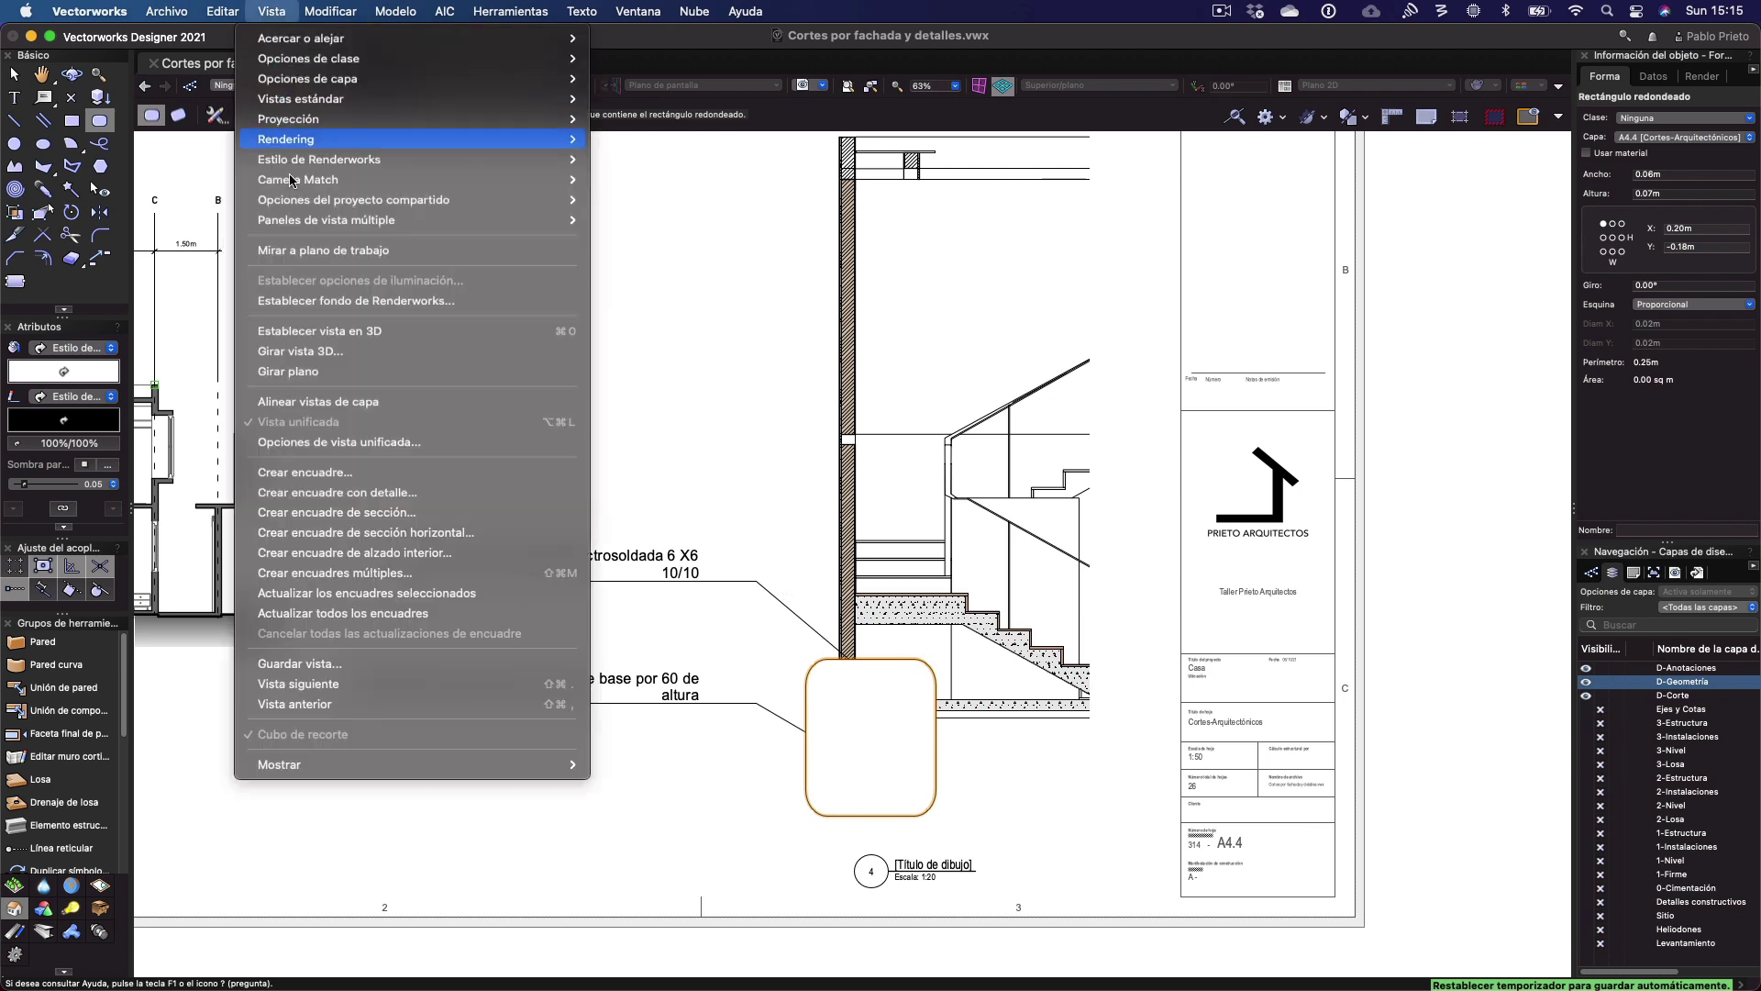
pyautogui.click(376, 501)
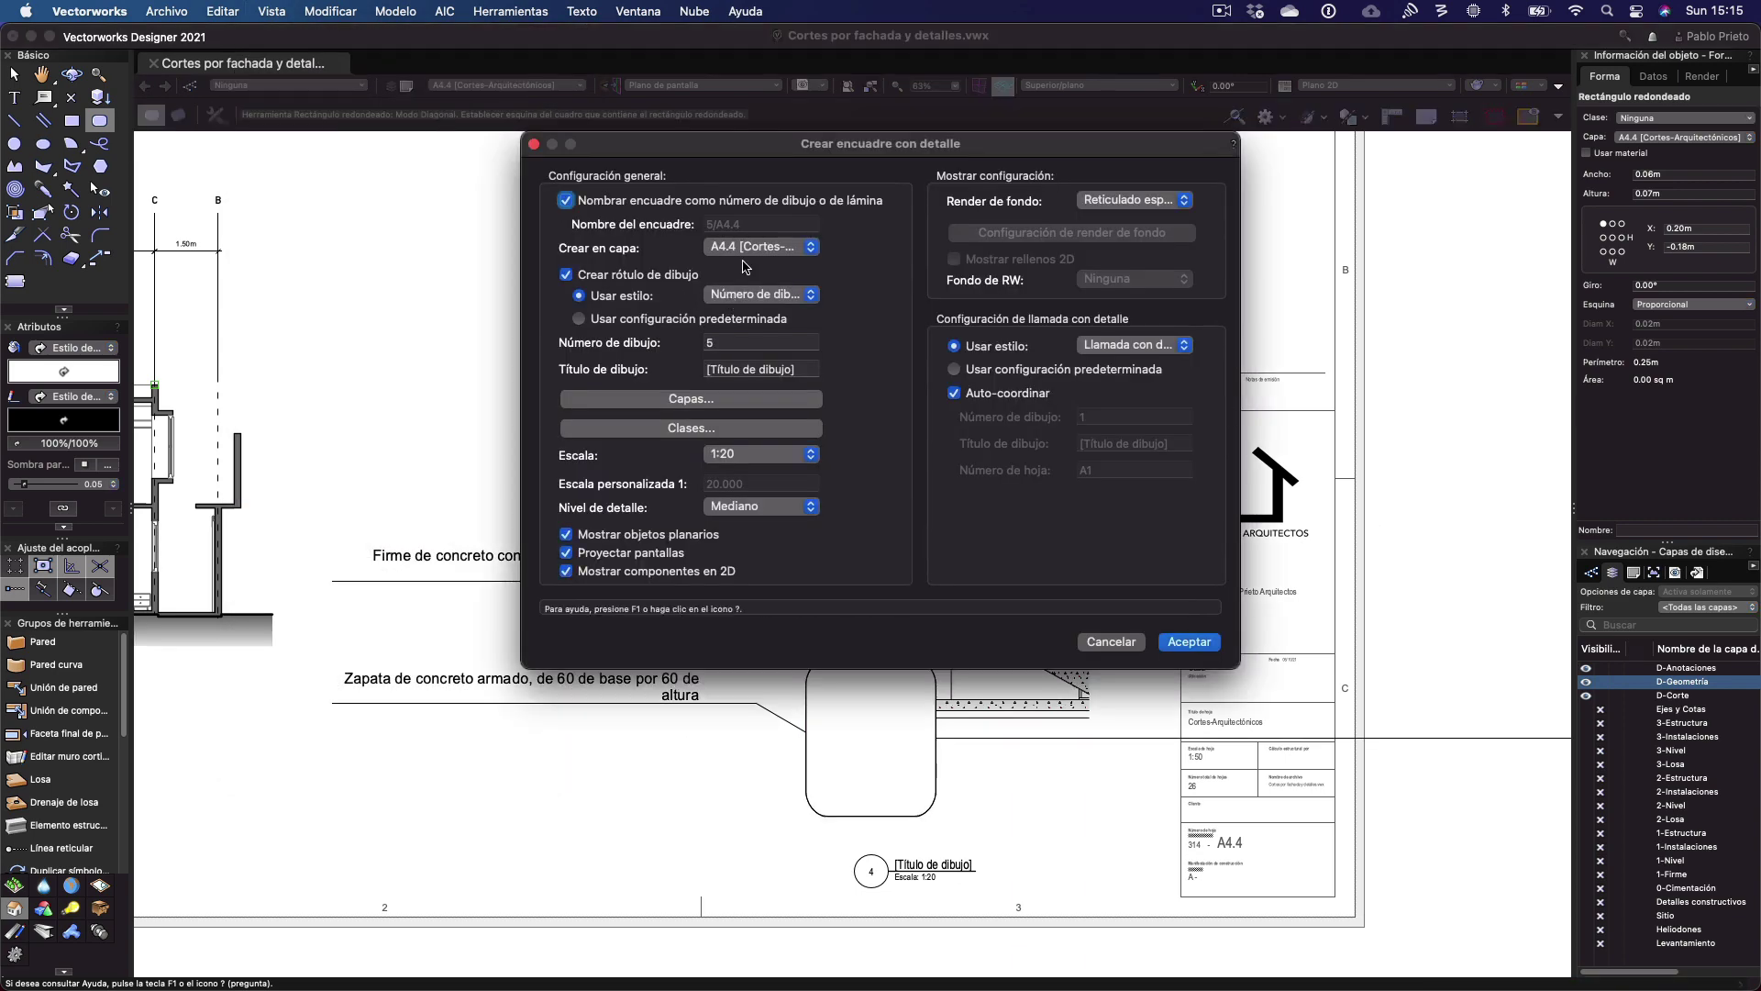
pyautogui.click(756, 453)
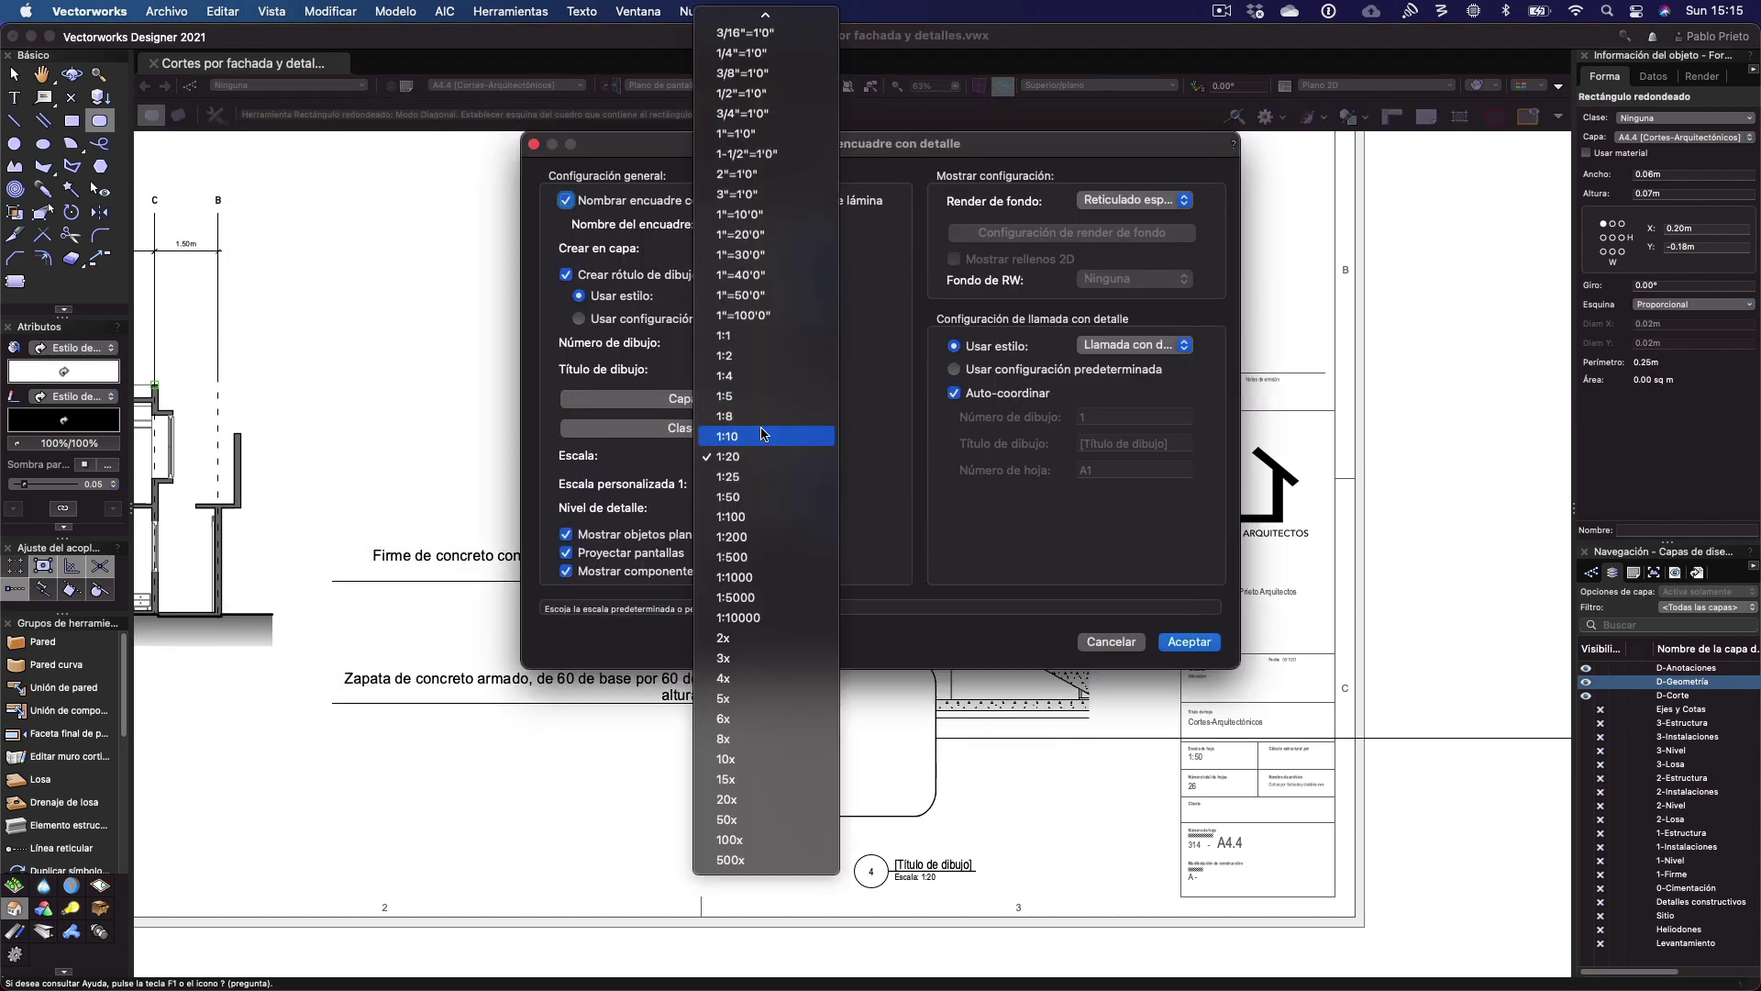
pyautogui.click(727, 436)
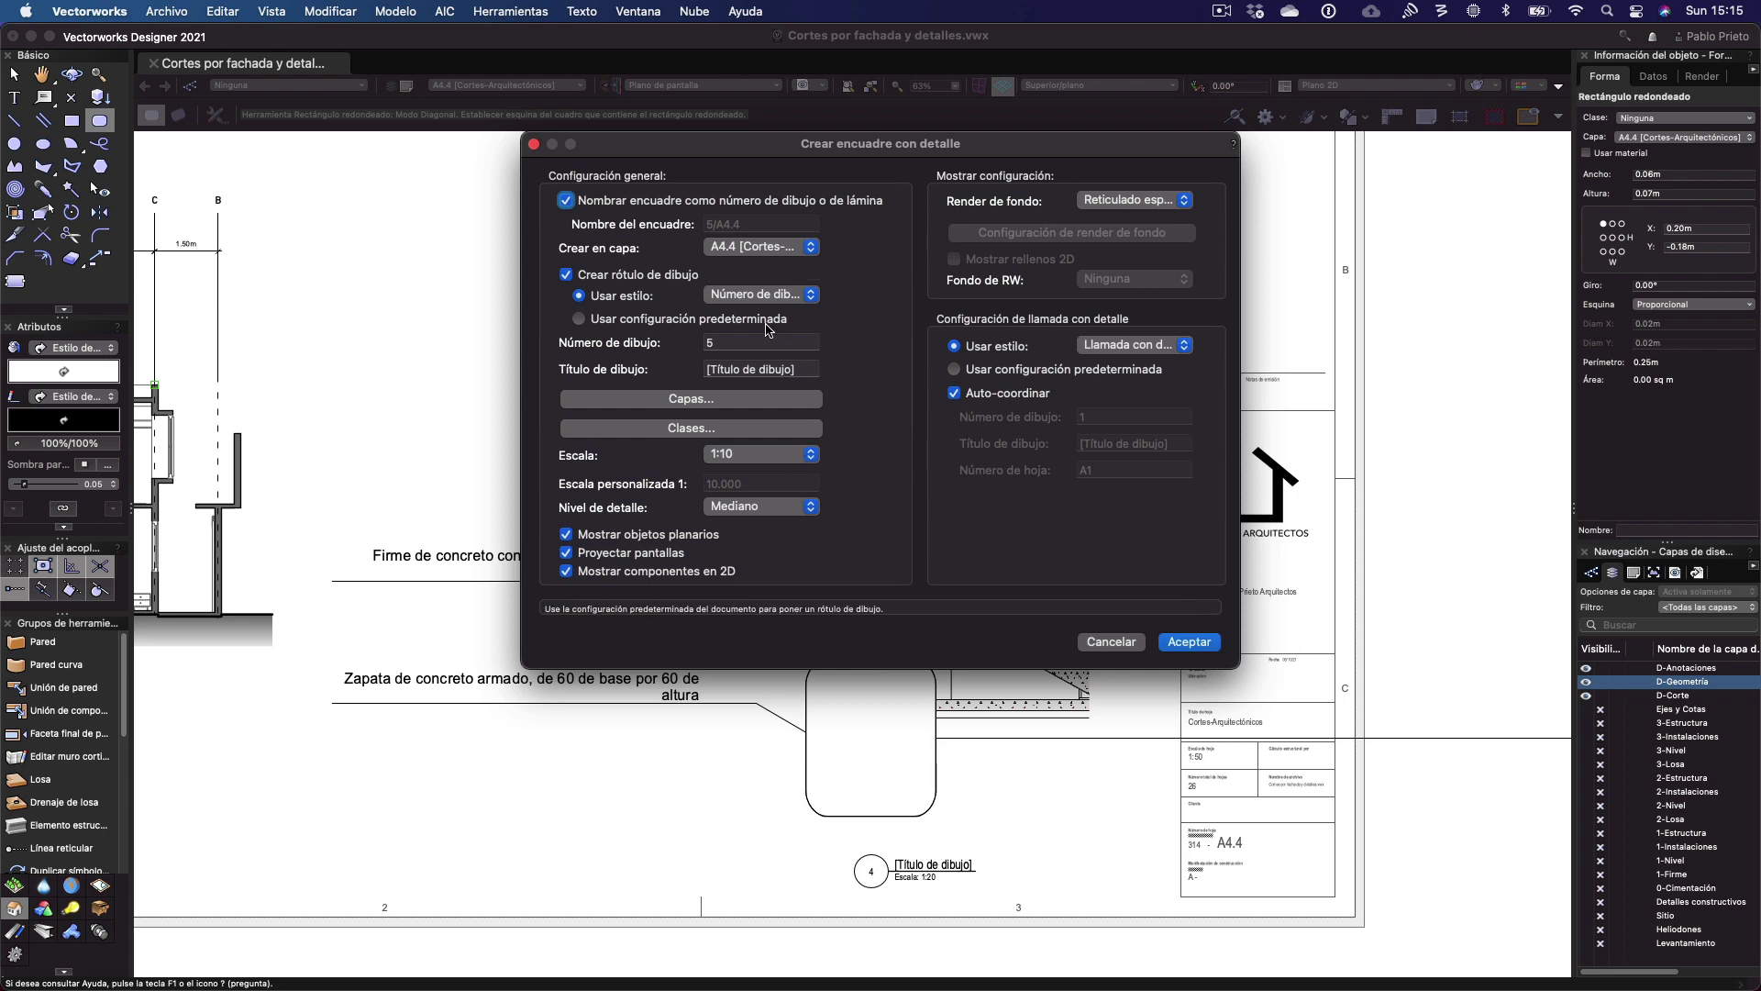
pyautogui.click(735, 251)
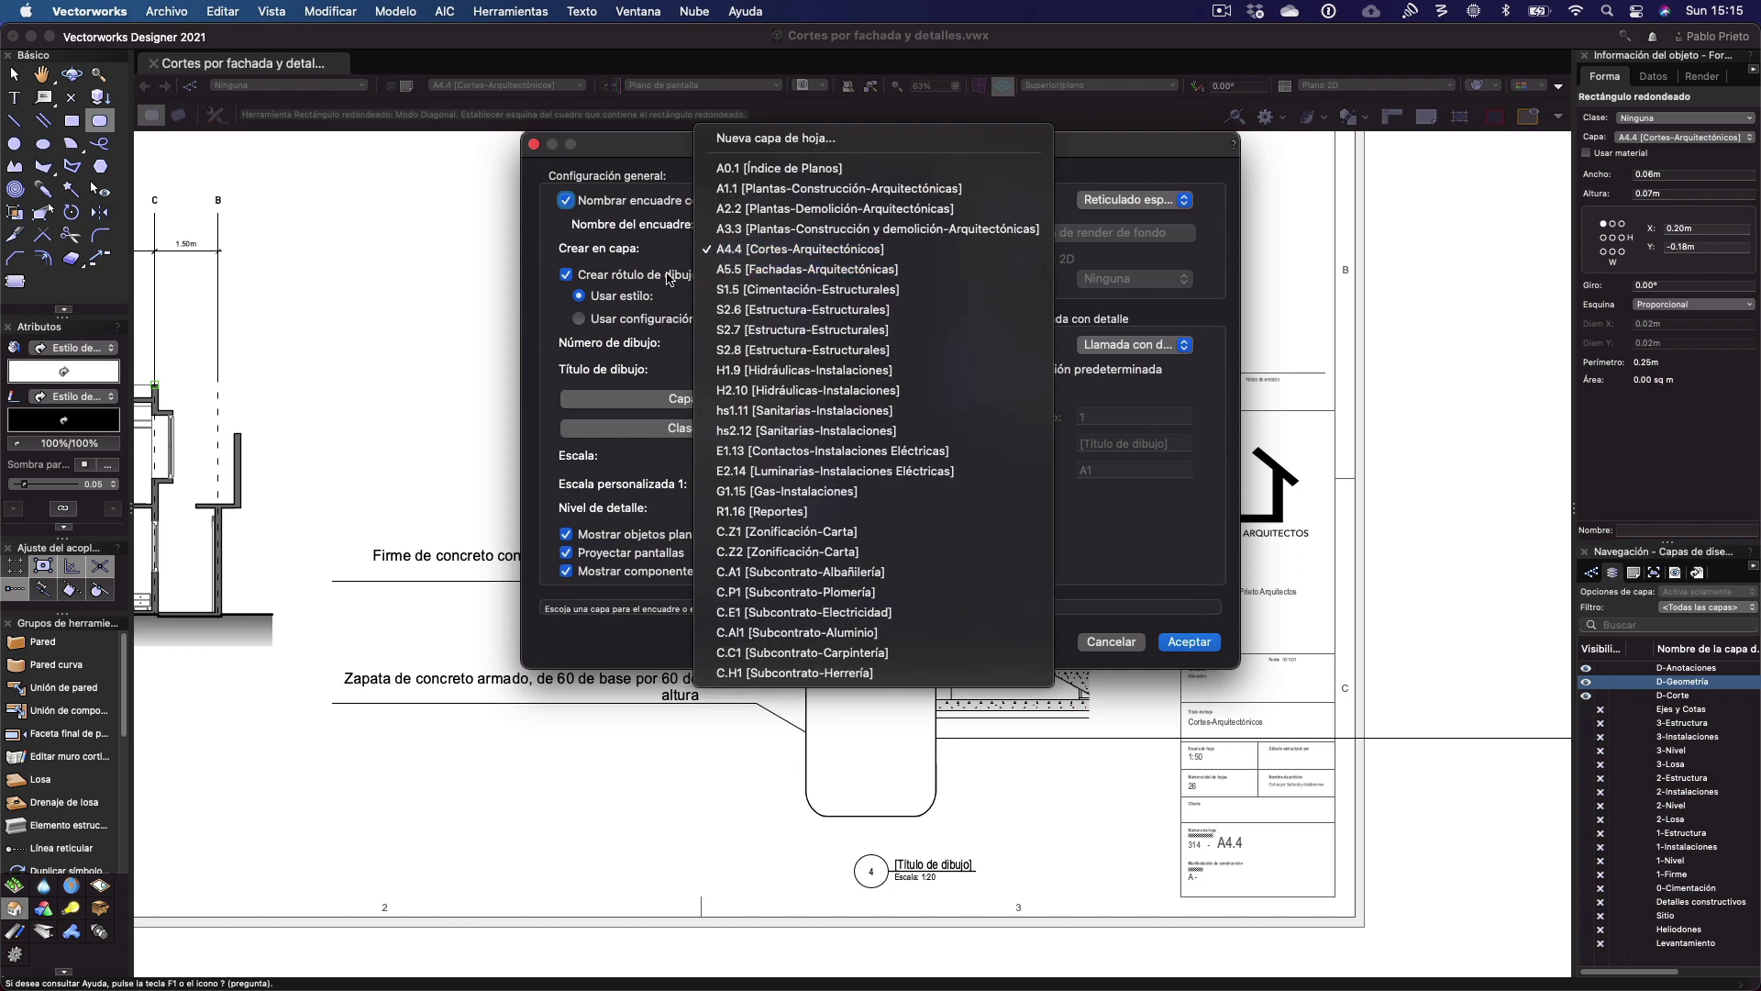
pyautogui.click(625, 338)
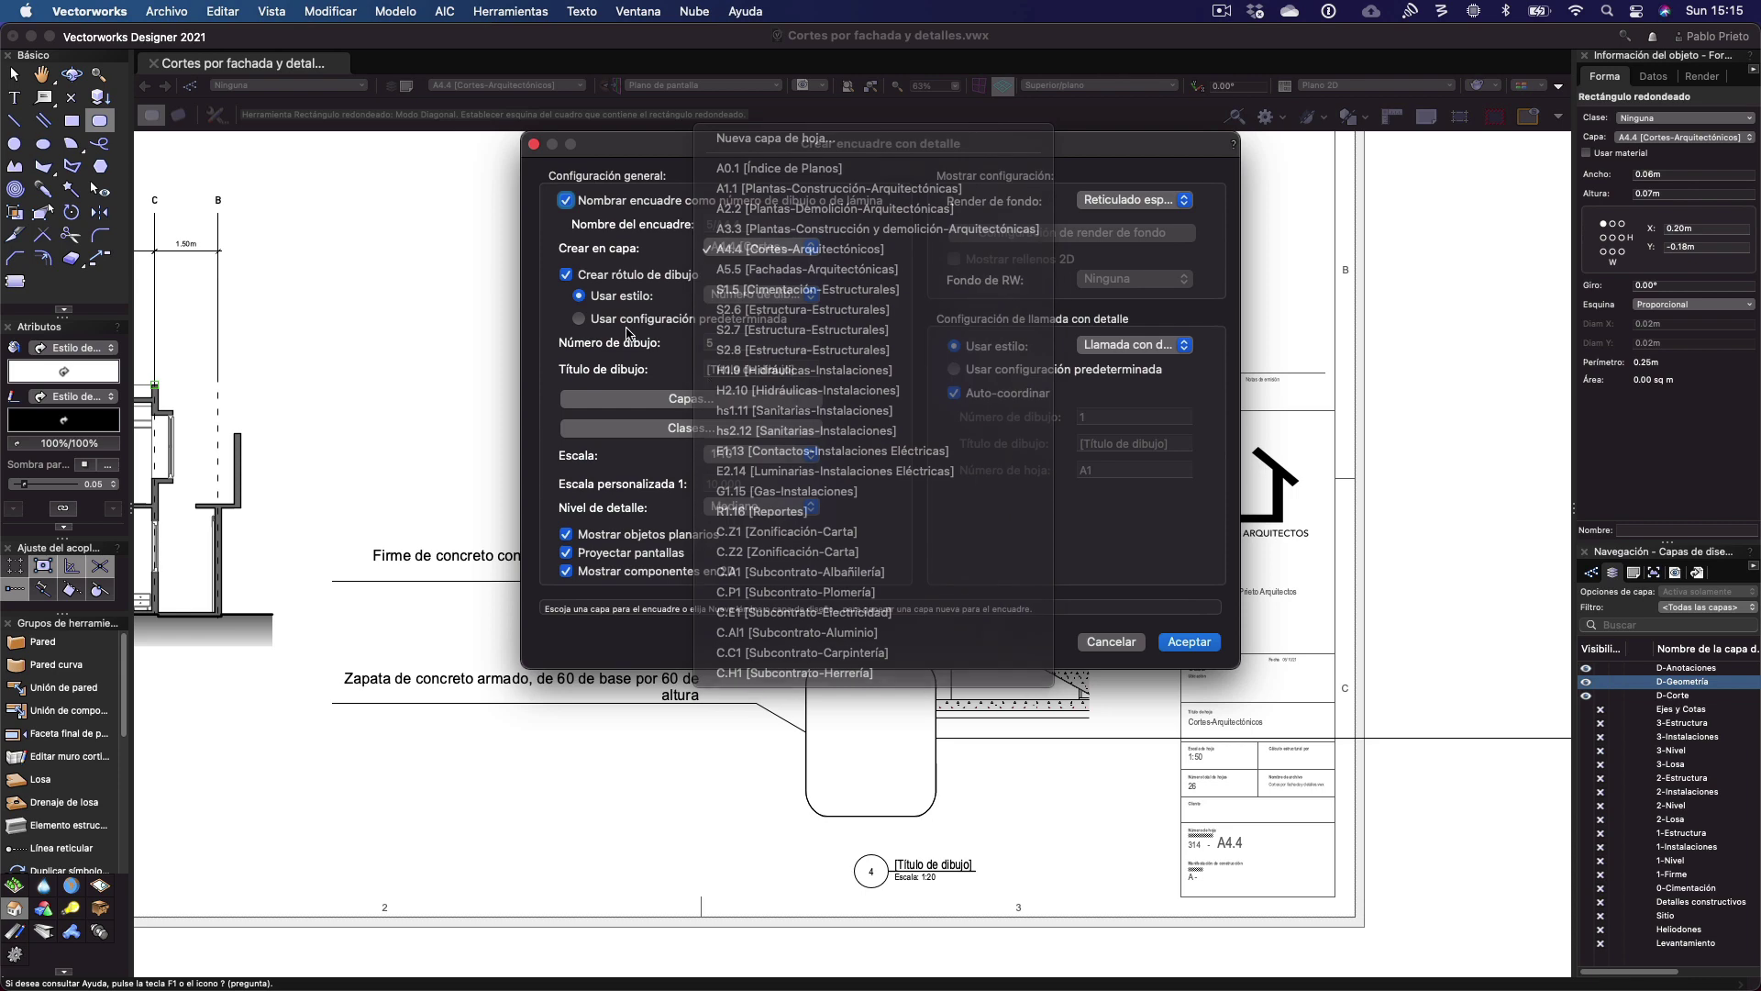
pyautogui.click(1183, 641)
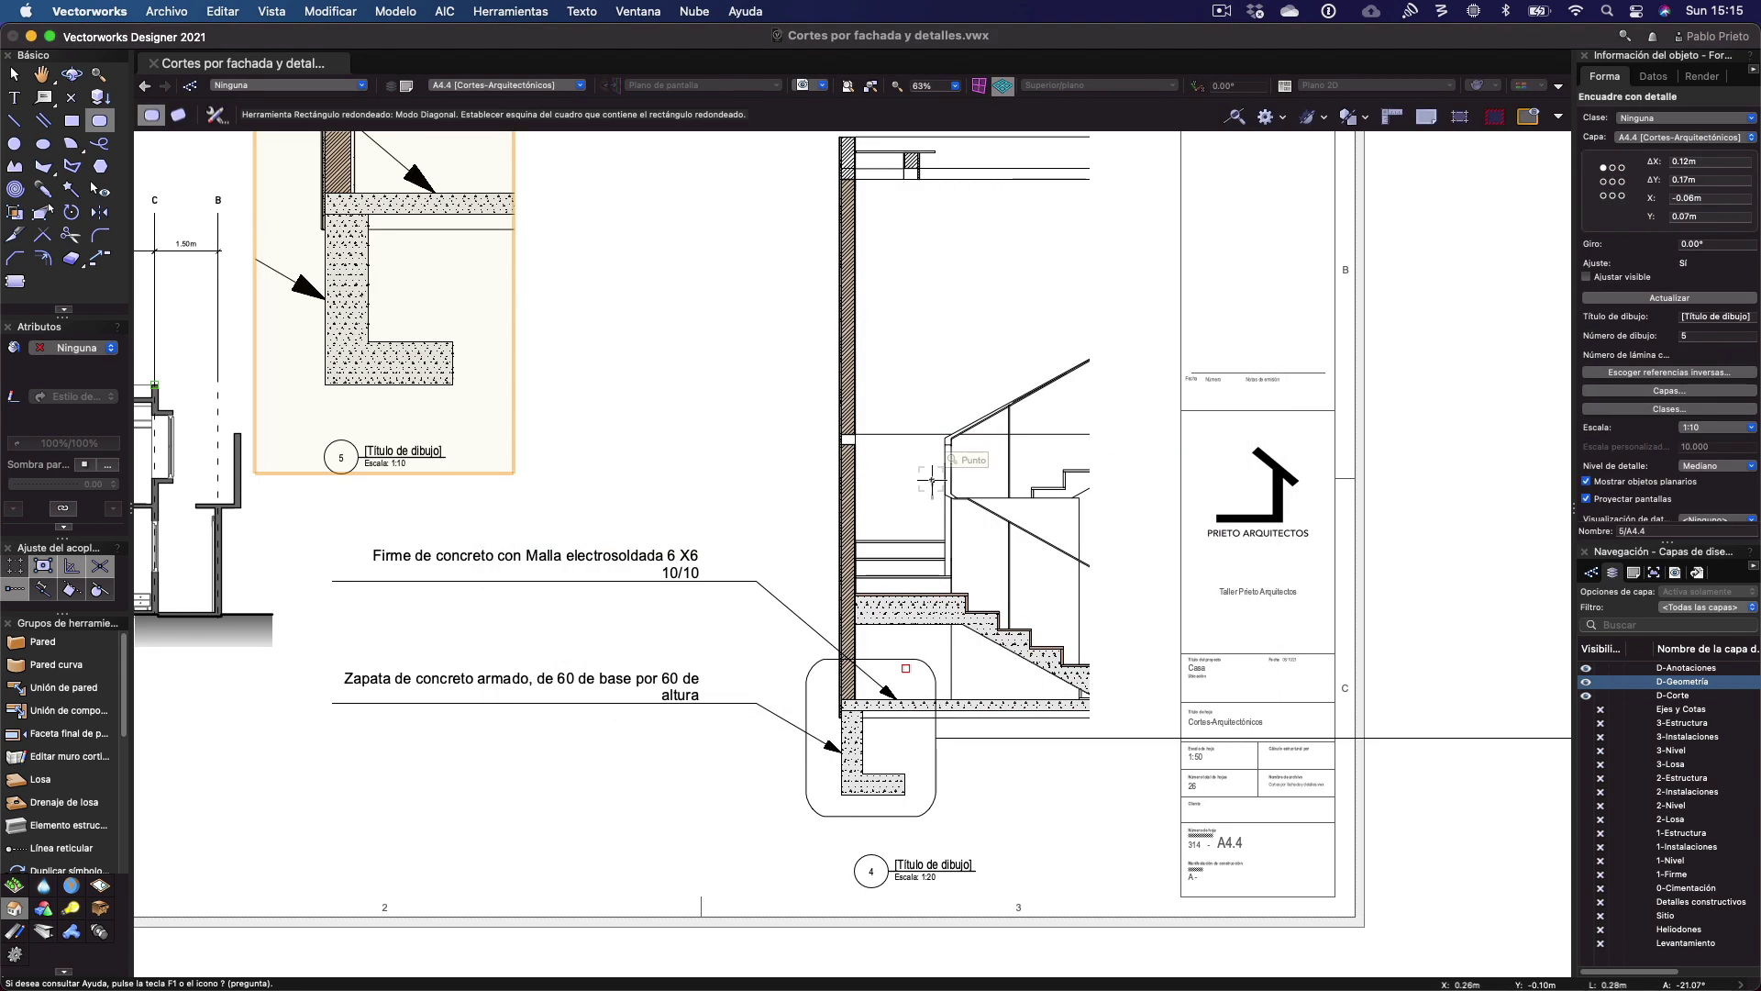
# Move detail viewport 5 above the callout notes, next to the façade section, and make its crop outline visible
pyautogui.press('x')
pyautogui.scroll(-2, 385, 232)
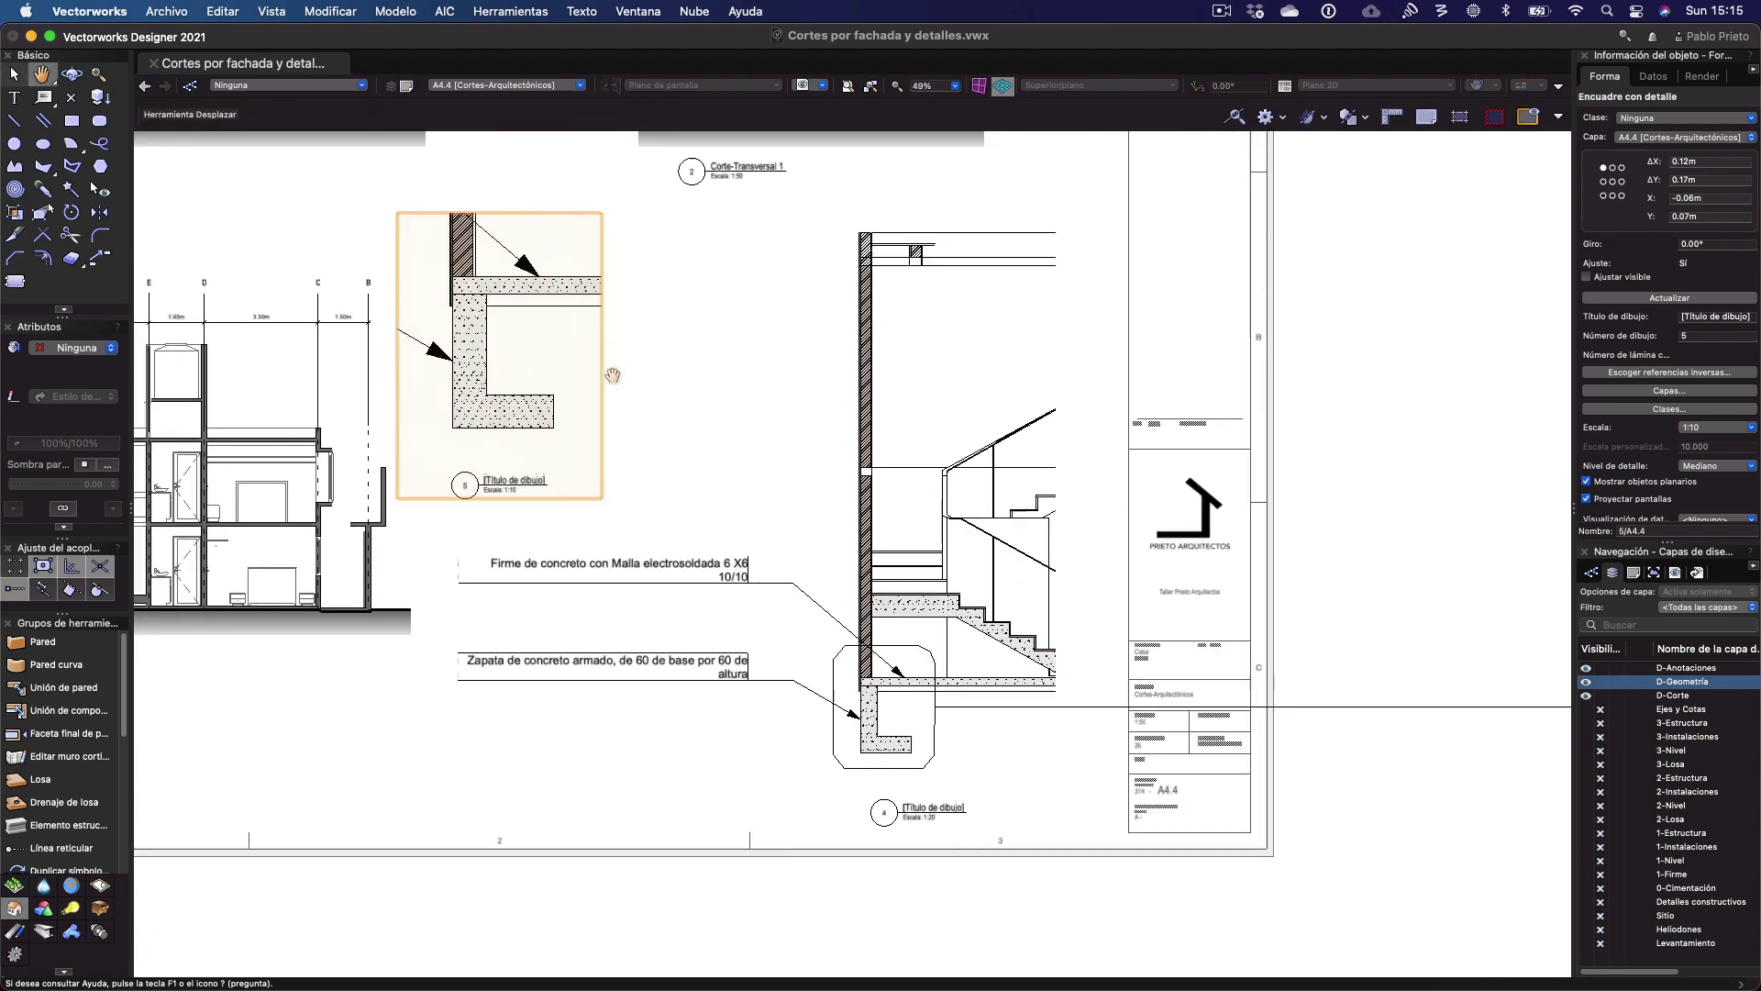
pyautogui.moveTo(580, 321); pyautogui.dragTo(712, 343)
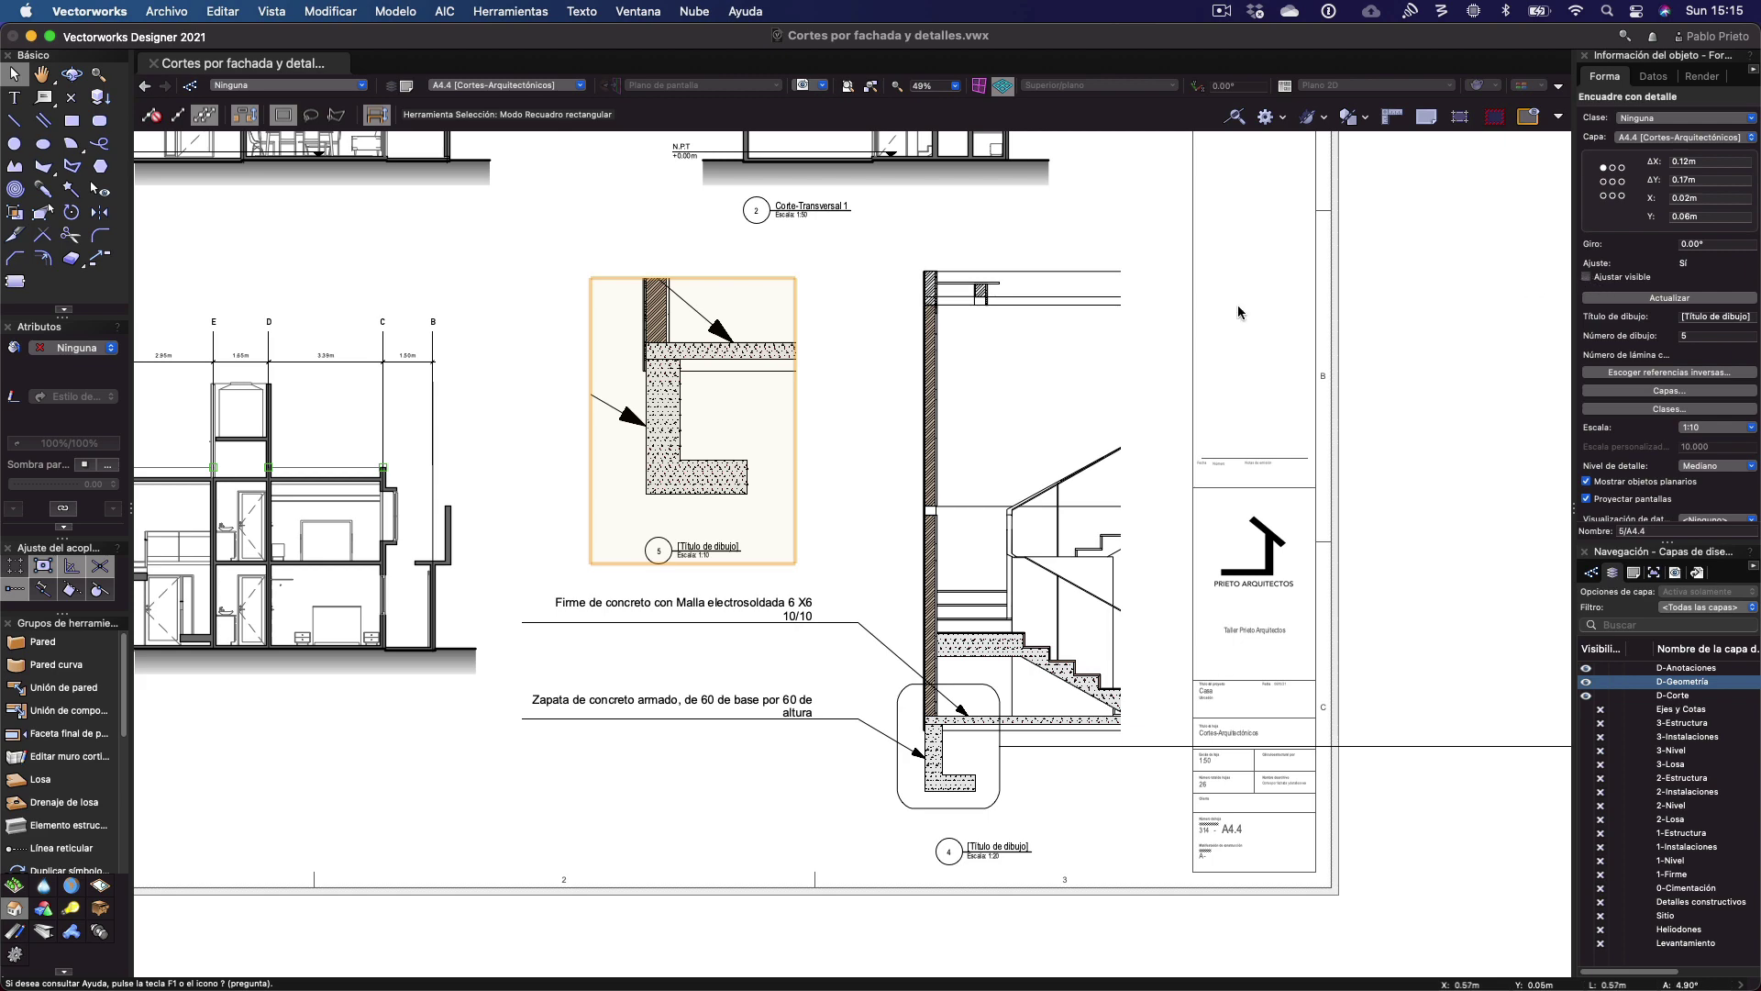
pyautogui.click(1588, 277)
# Open the annotations of viewport 4, the 1:20 façade section on sheet A4.4, for editing
pyautogui.scroll(-3, 761, 642)
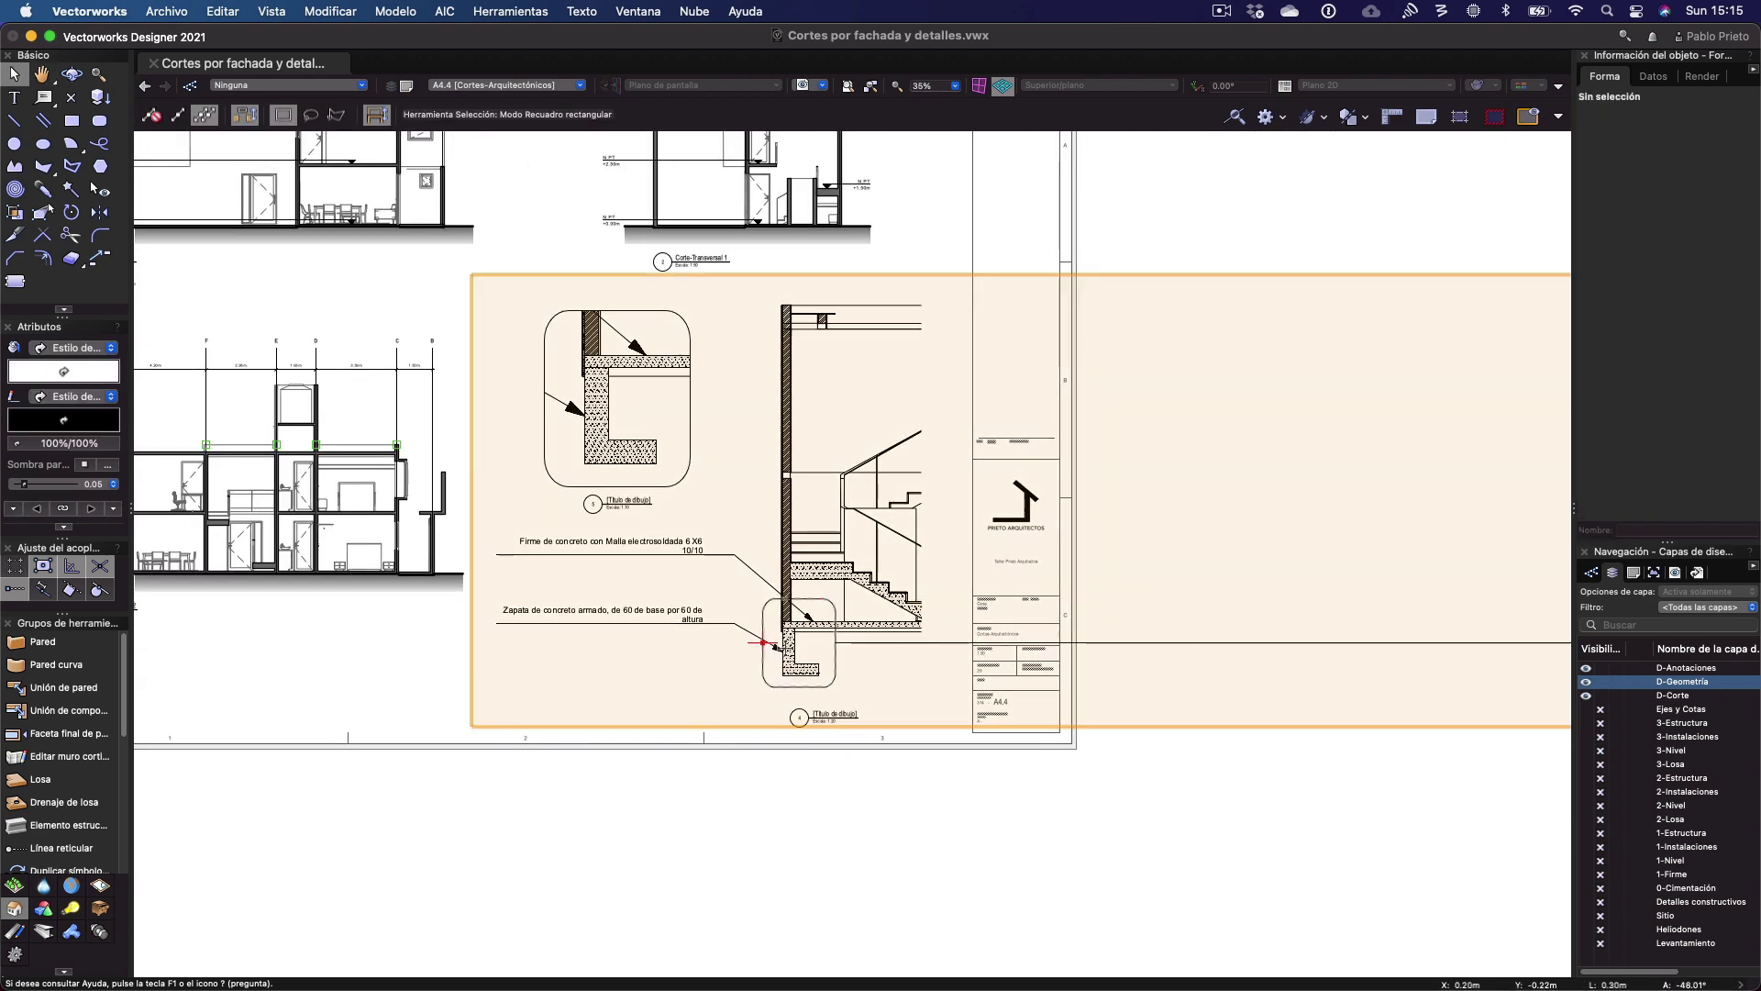
pyautogui.click(761, 642)
pyautogui.press('h')
pyautogui.scroll(-4, 761, 642)
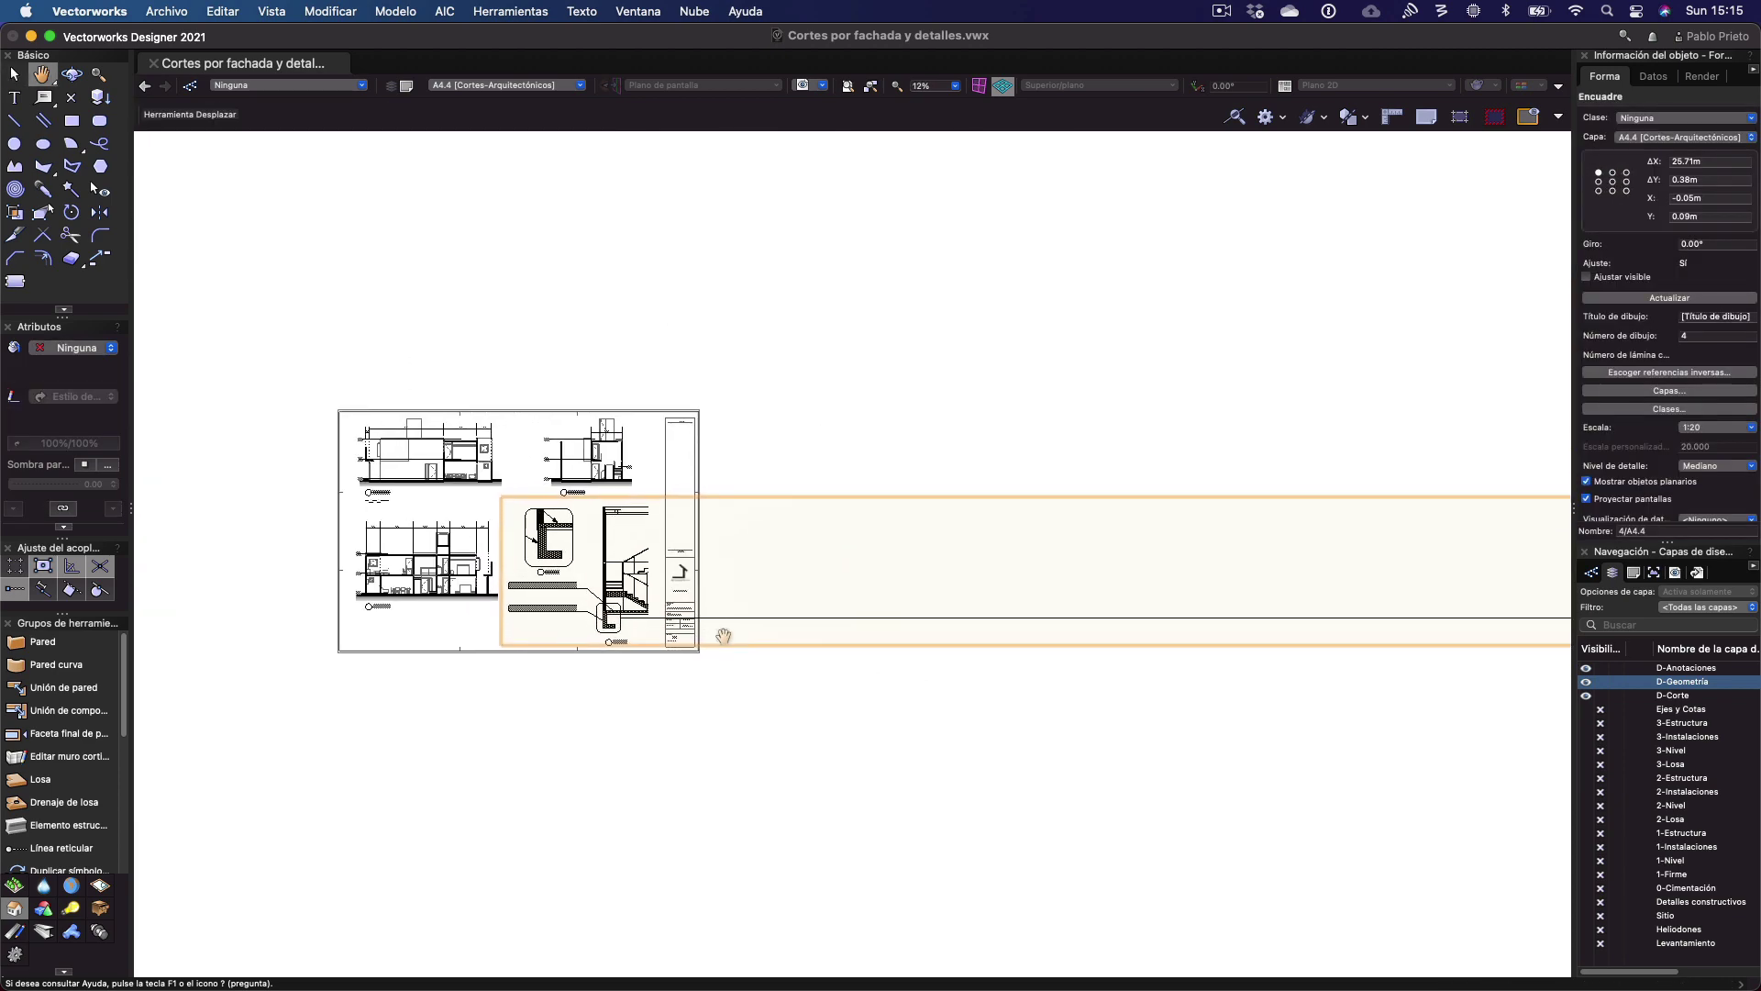
pyautogui.hscroll(5, 724, 635)
pyautogui.press('x')
pyautogui.doubleClick(495, 621)
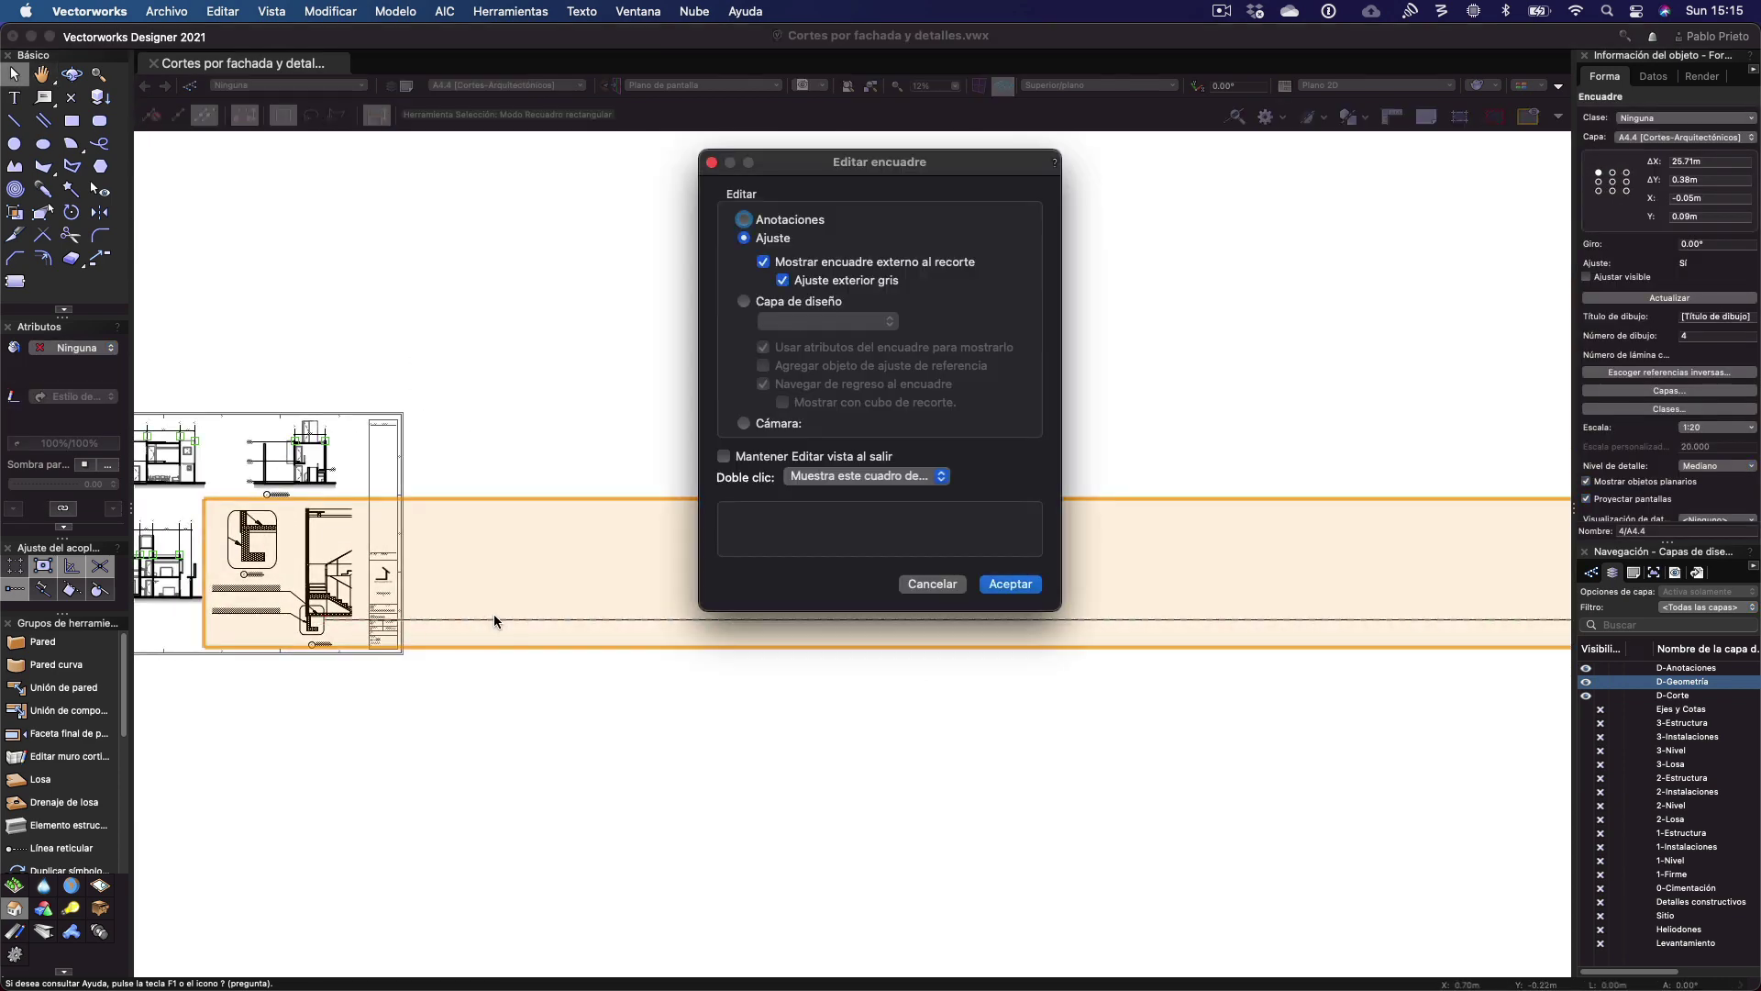
pyautogui.click(1010, 584)
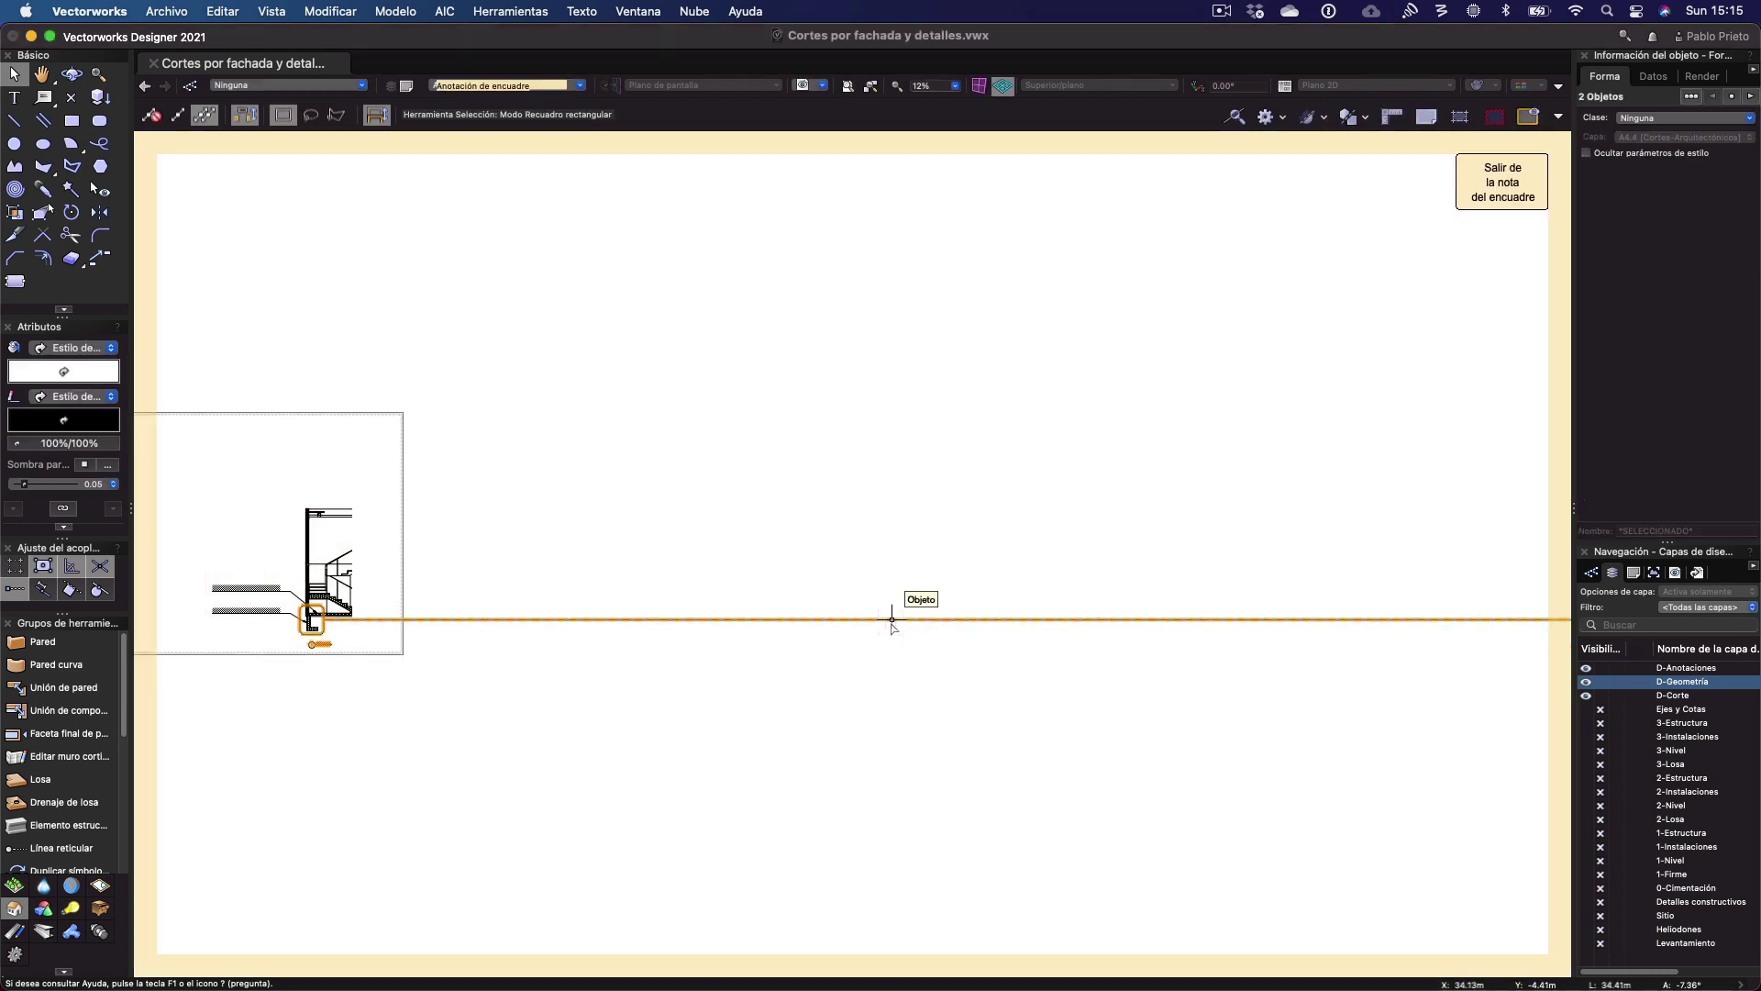
# Bring the detail marker's far-off leader points back beside the façade section, so the marker stands next to the stairs
pyautogui.press('super+4')
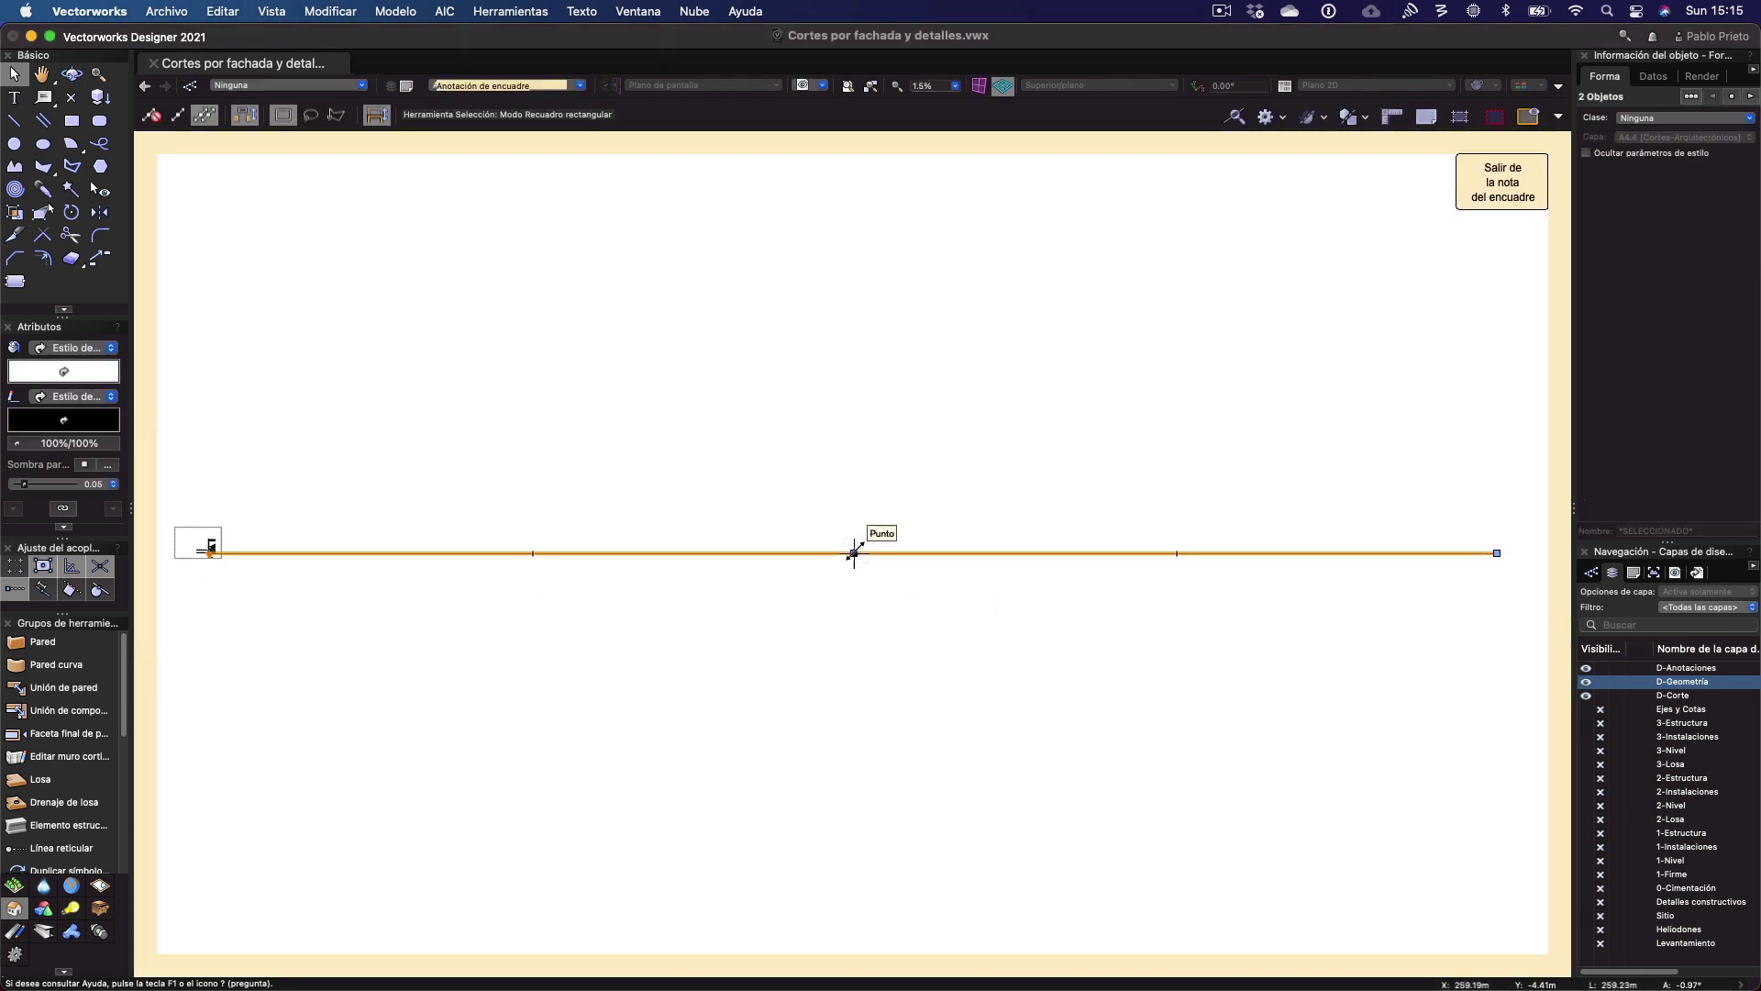
pyautogui.moveTo(854, 554); pyautogui.dragTo(210, 551)
pyautogui.moveTo(858, 554); pyautogui.dragTo(222, 554)
pyautogui.scroll(15, 222, 554)
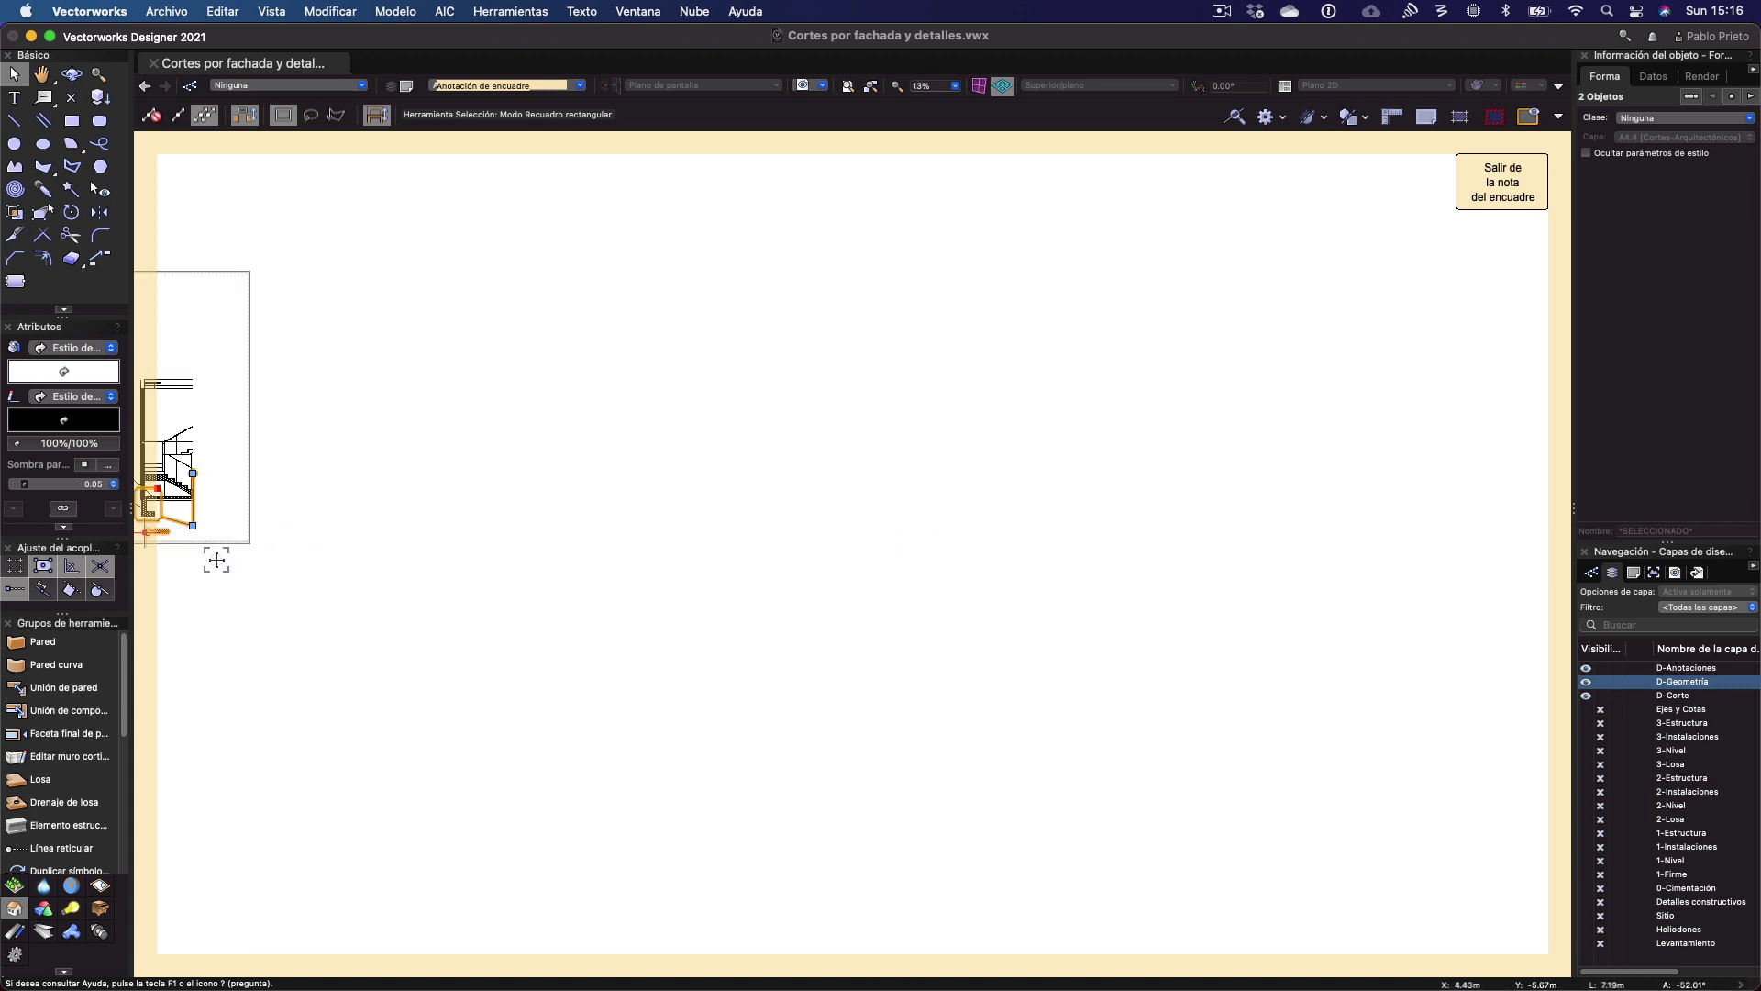
pyautogui.moveTo(330, 642); pyautogui.dragTo(916, 284, button='middle')
pyautogui.scroll(1, 747, 747)
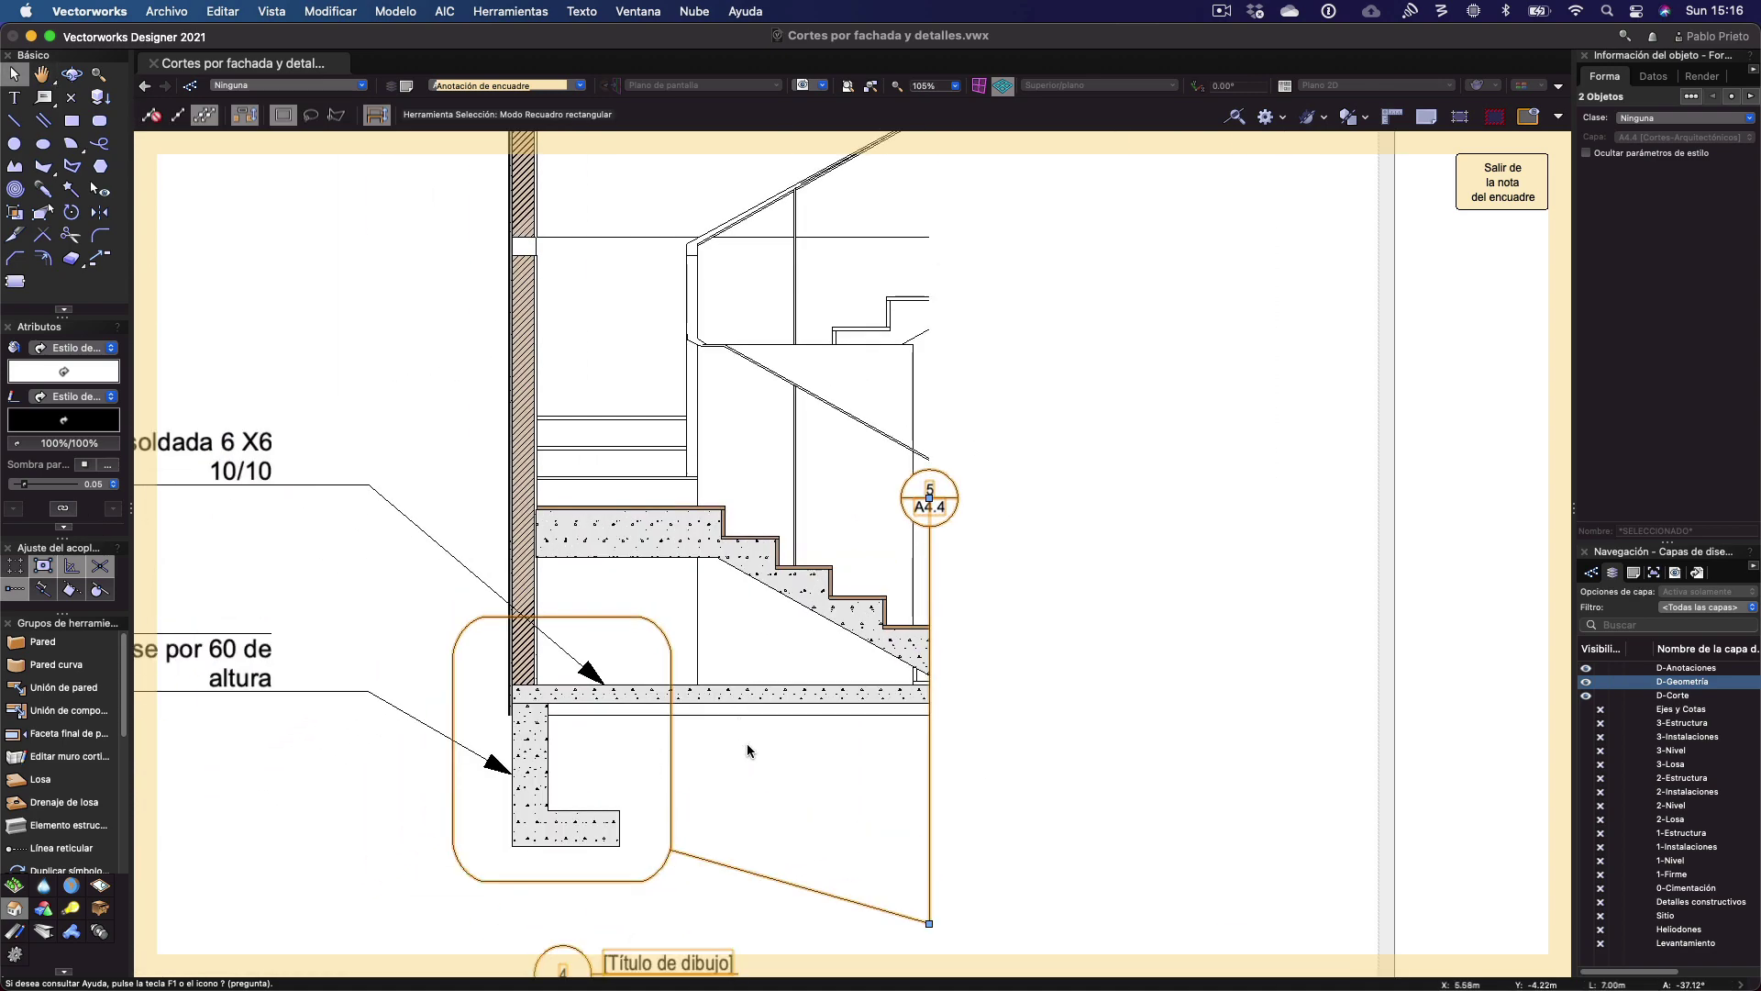
# Reposition the leader bend and the 5/A4.4 bubble just beside the footing outline, below the floor slab, and leave annotation editing
pyautogui.scroll(-3, 917, 743)
pyautogui.moveTo(984, 765); pyautogui.dragTo(854, 657)
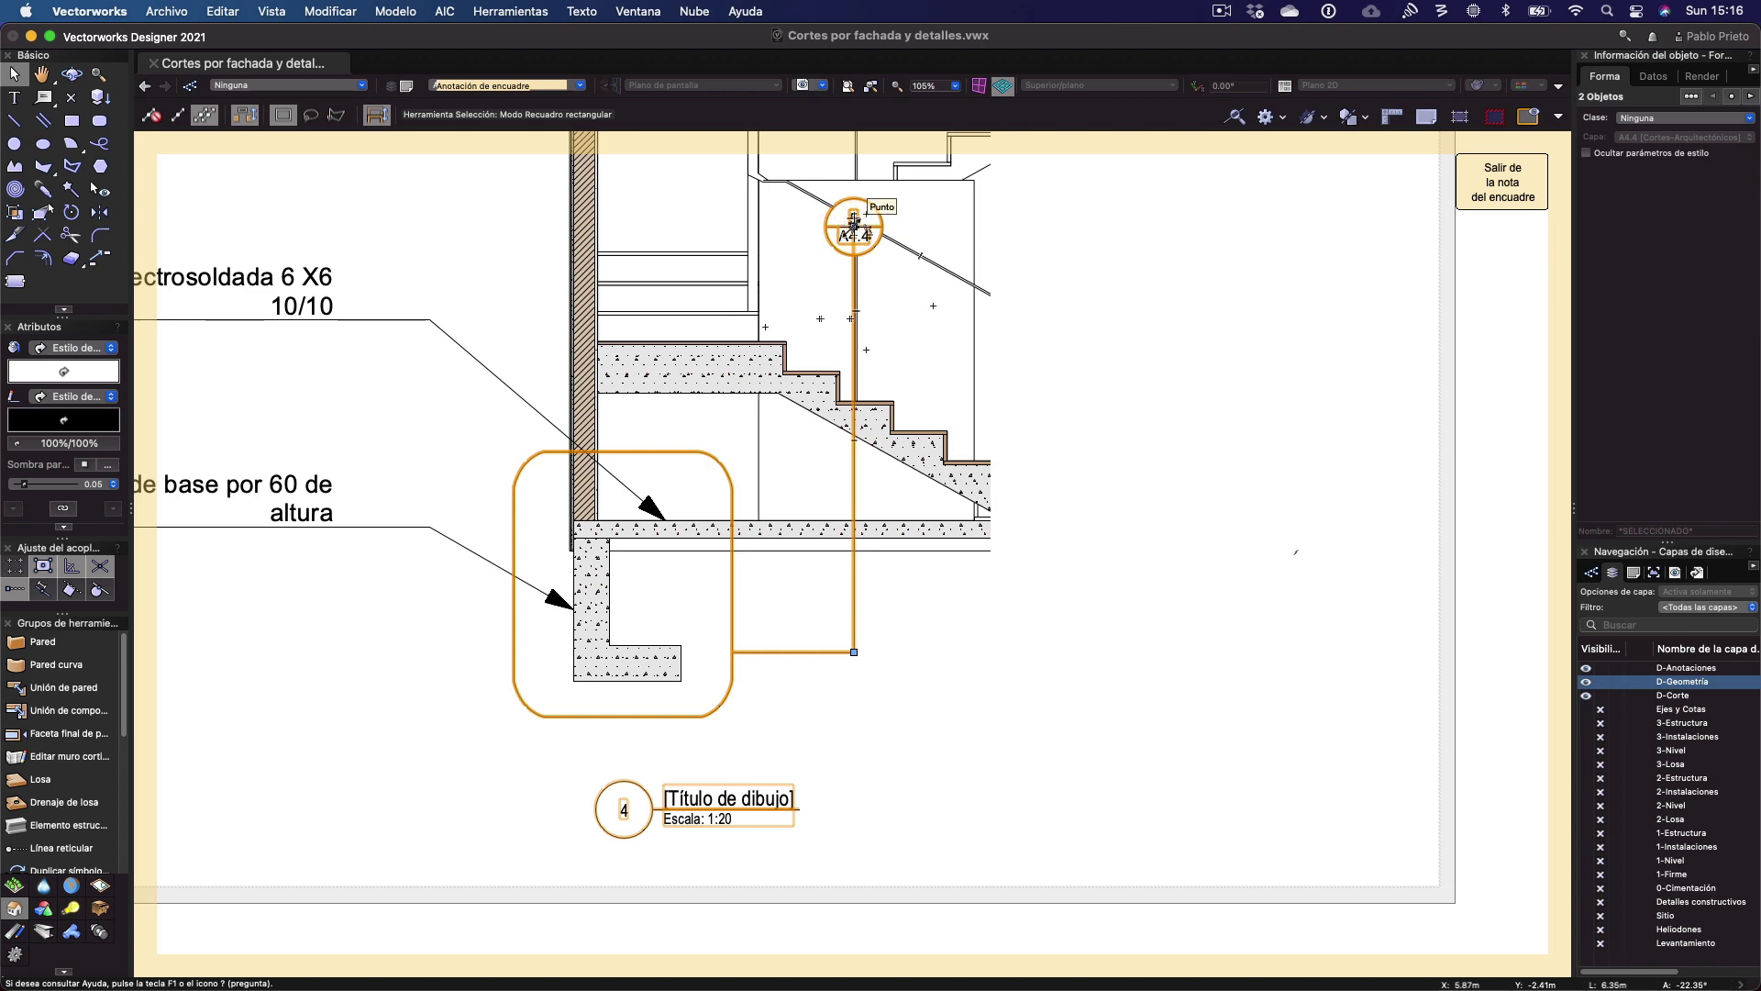
pyautogui.moveTo(853, 220); pyautogui.dragTo(905, 592)
pyautogui.click(1271, 477)
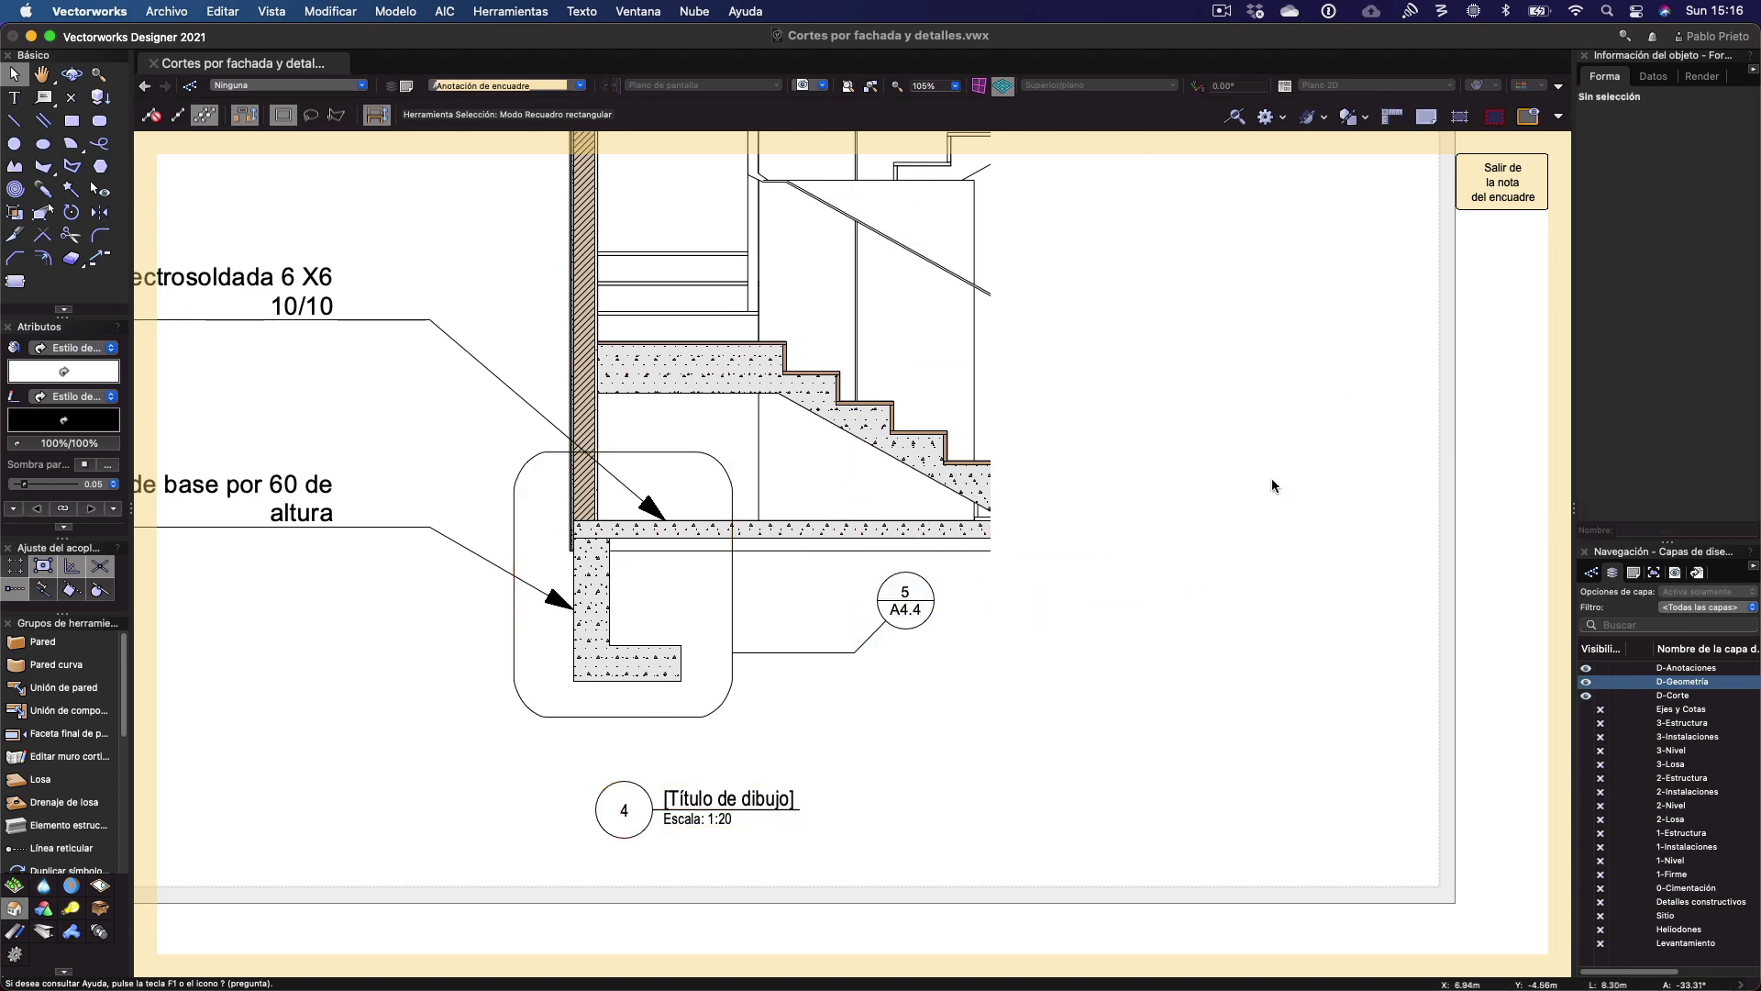
pyautogui.click(1501, 197)
# Move detail viewport 5 slightly up and farther from the façade section, and leave it deselected
pyautogui.click(213, 605)
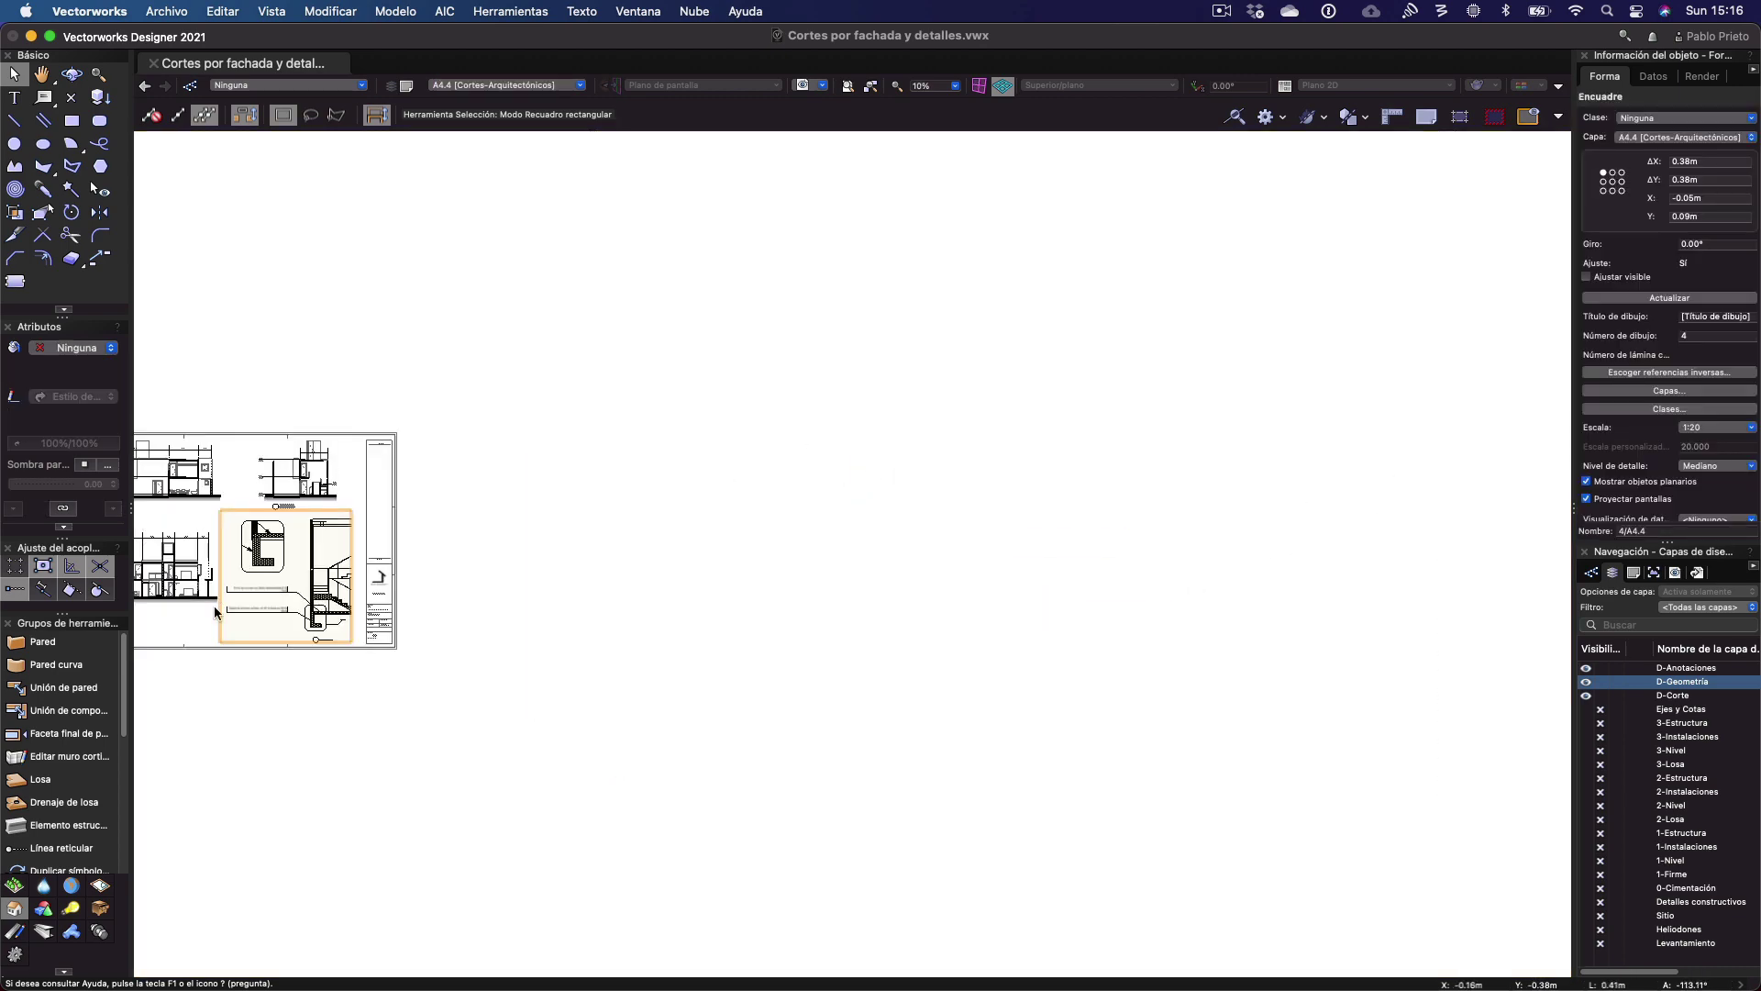
pyautogui.scroll(3, 213, 605)
pyautogui.moveTo(293, 593); pyautogui.dragTo(471, 615, button='middle')
pyautogui.click(664, 365)
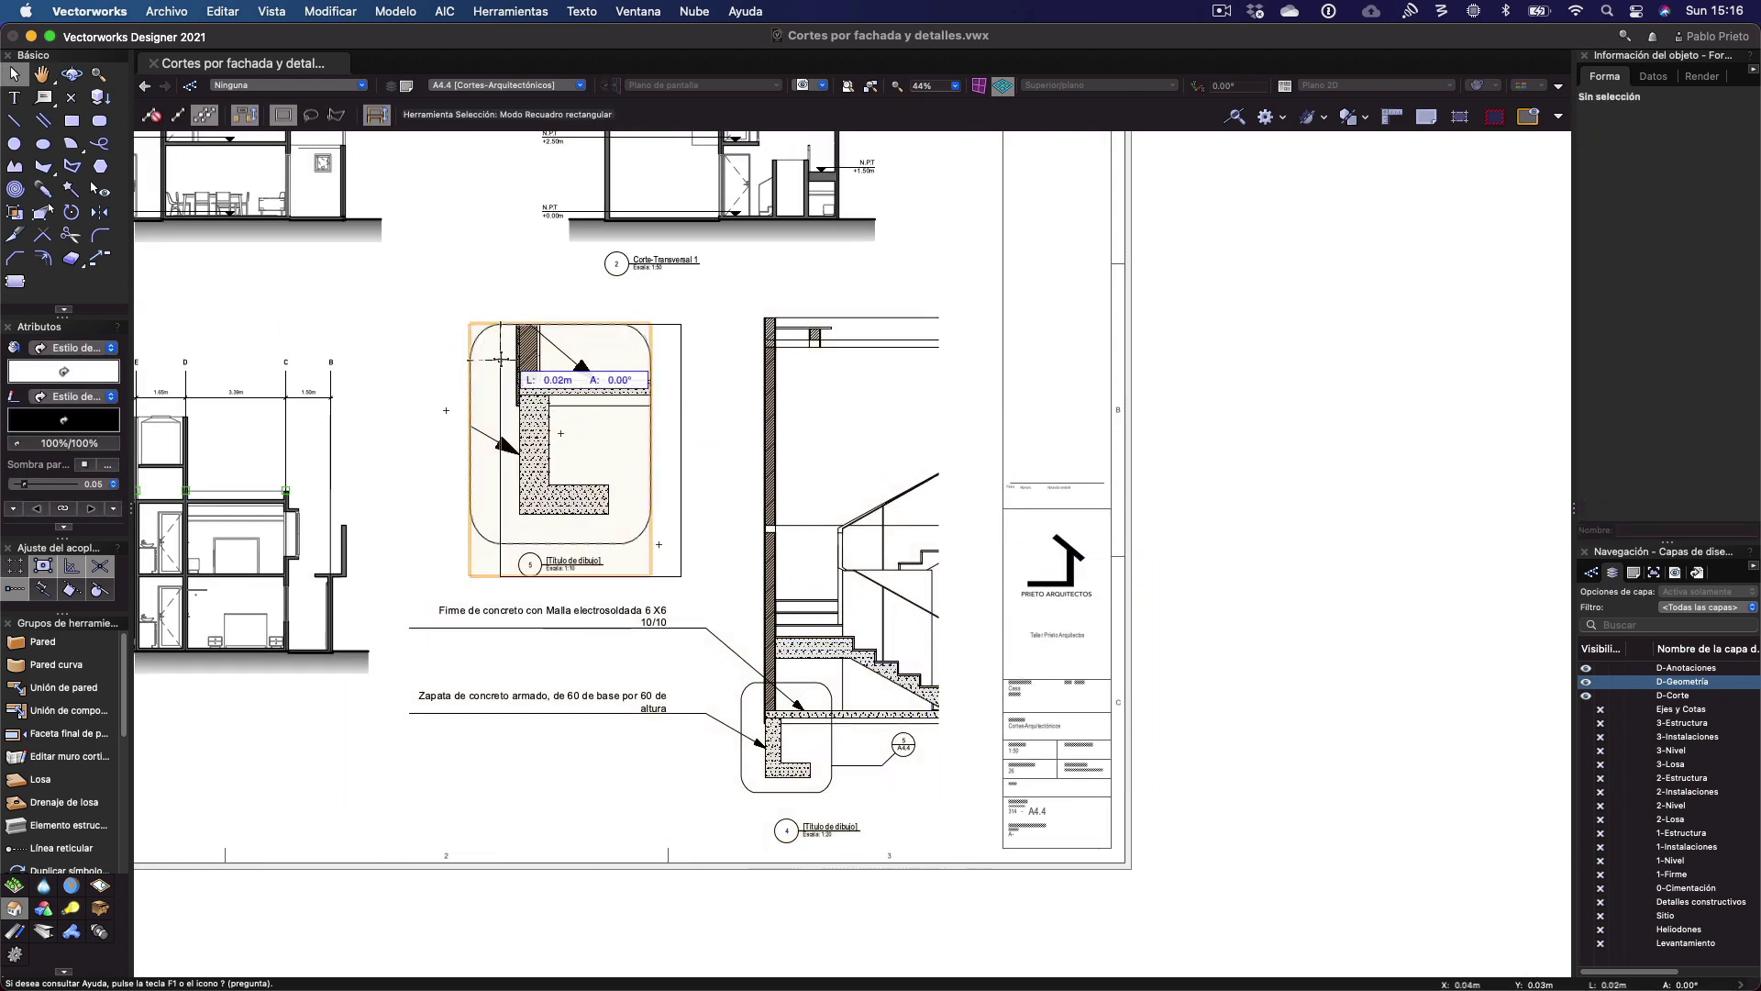
pyautogui.moveTo(584, 515); pyautogui.dragTo(549, 495)
pyautogui.hscroll(-3, 832, 531)
pyautogui.click(719, 576)
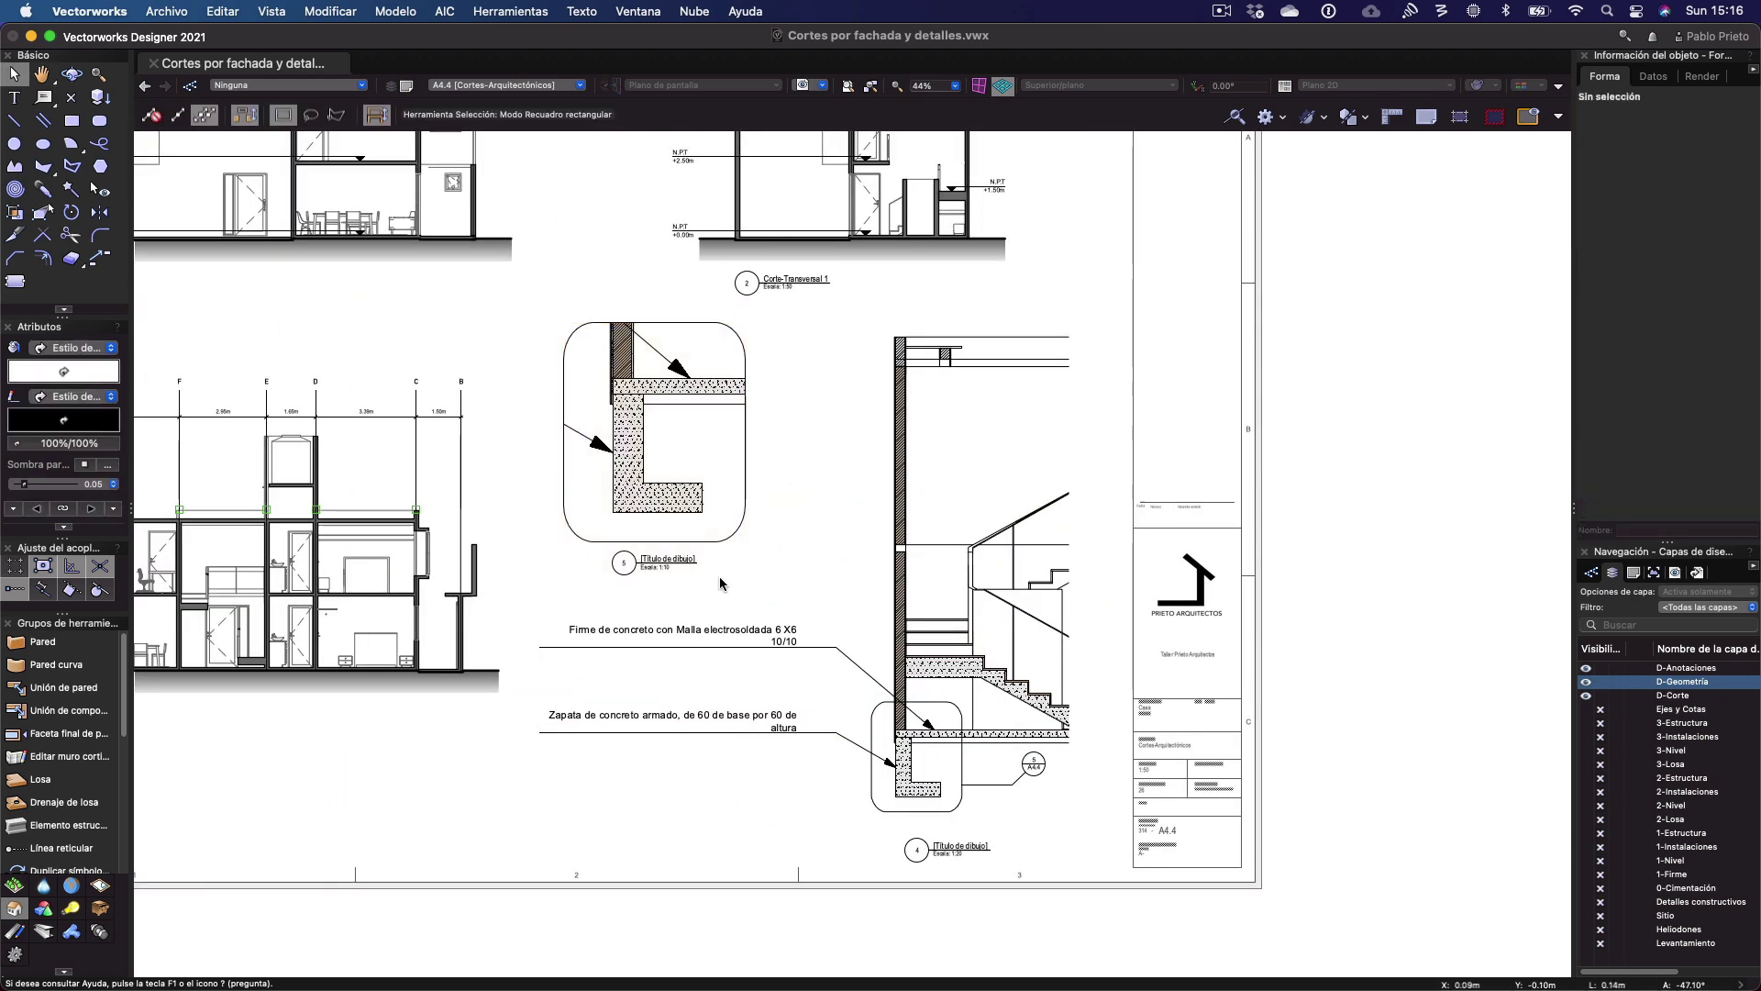
pyautogui.hscroll(-3, 720, 576)
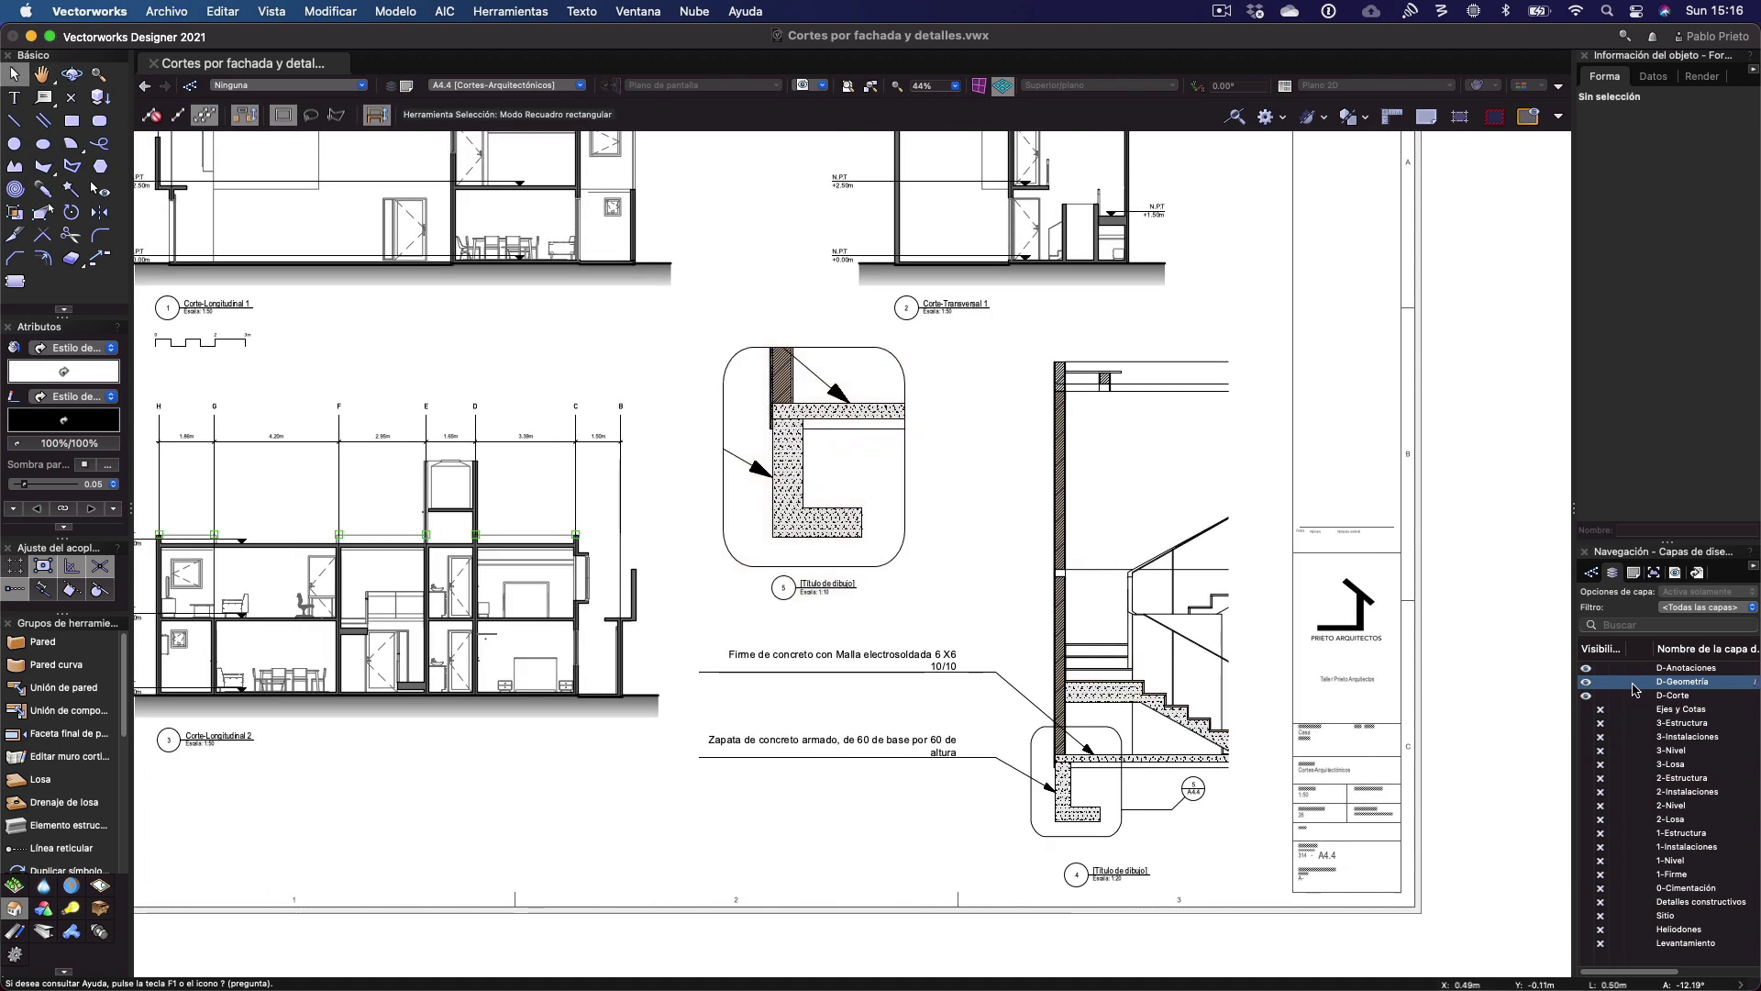
# On the D-Geometría design layer, draw a rectangle about 0.15 m by 0.72 m inside the vertical leg of the footing
pyautogui.click(1631, 686)
pyautogui.scroll(10, 614, 467)
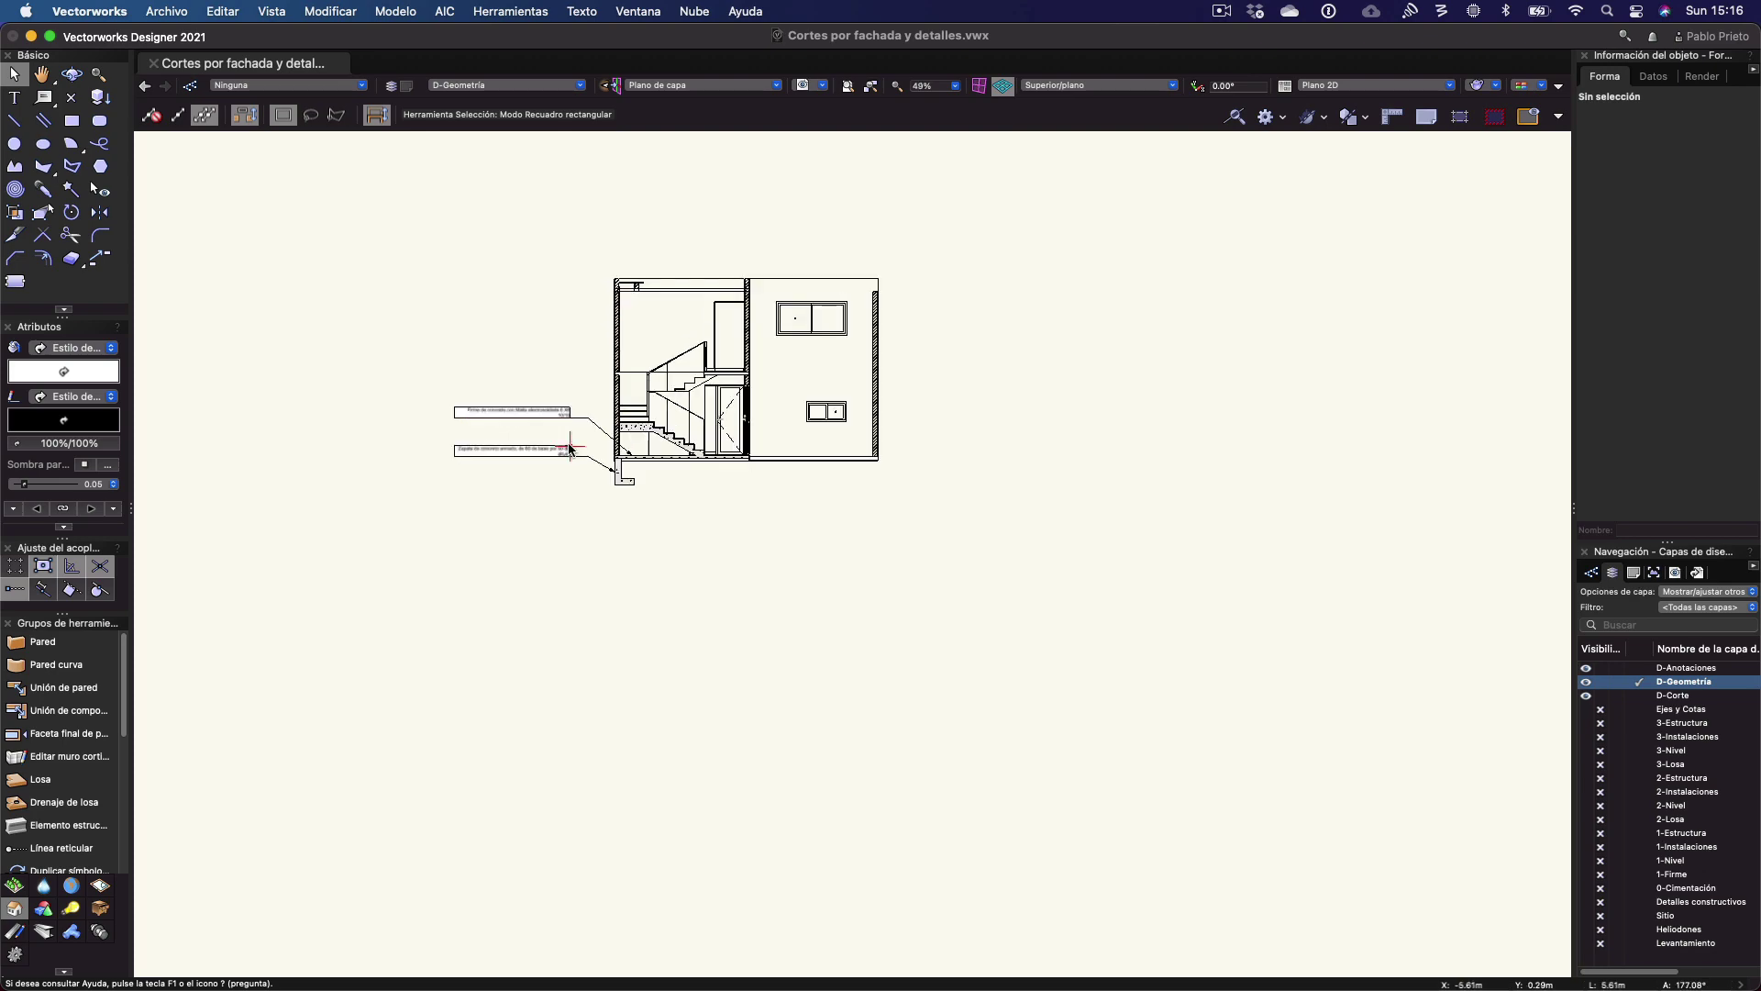
pyautogui.scroll(1, 648, 470)
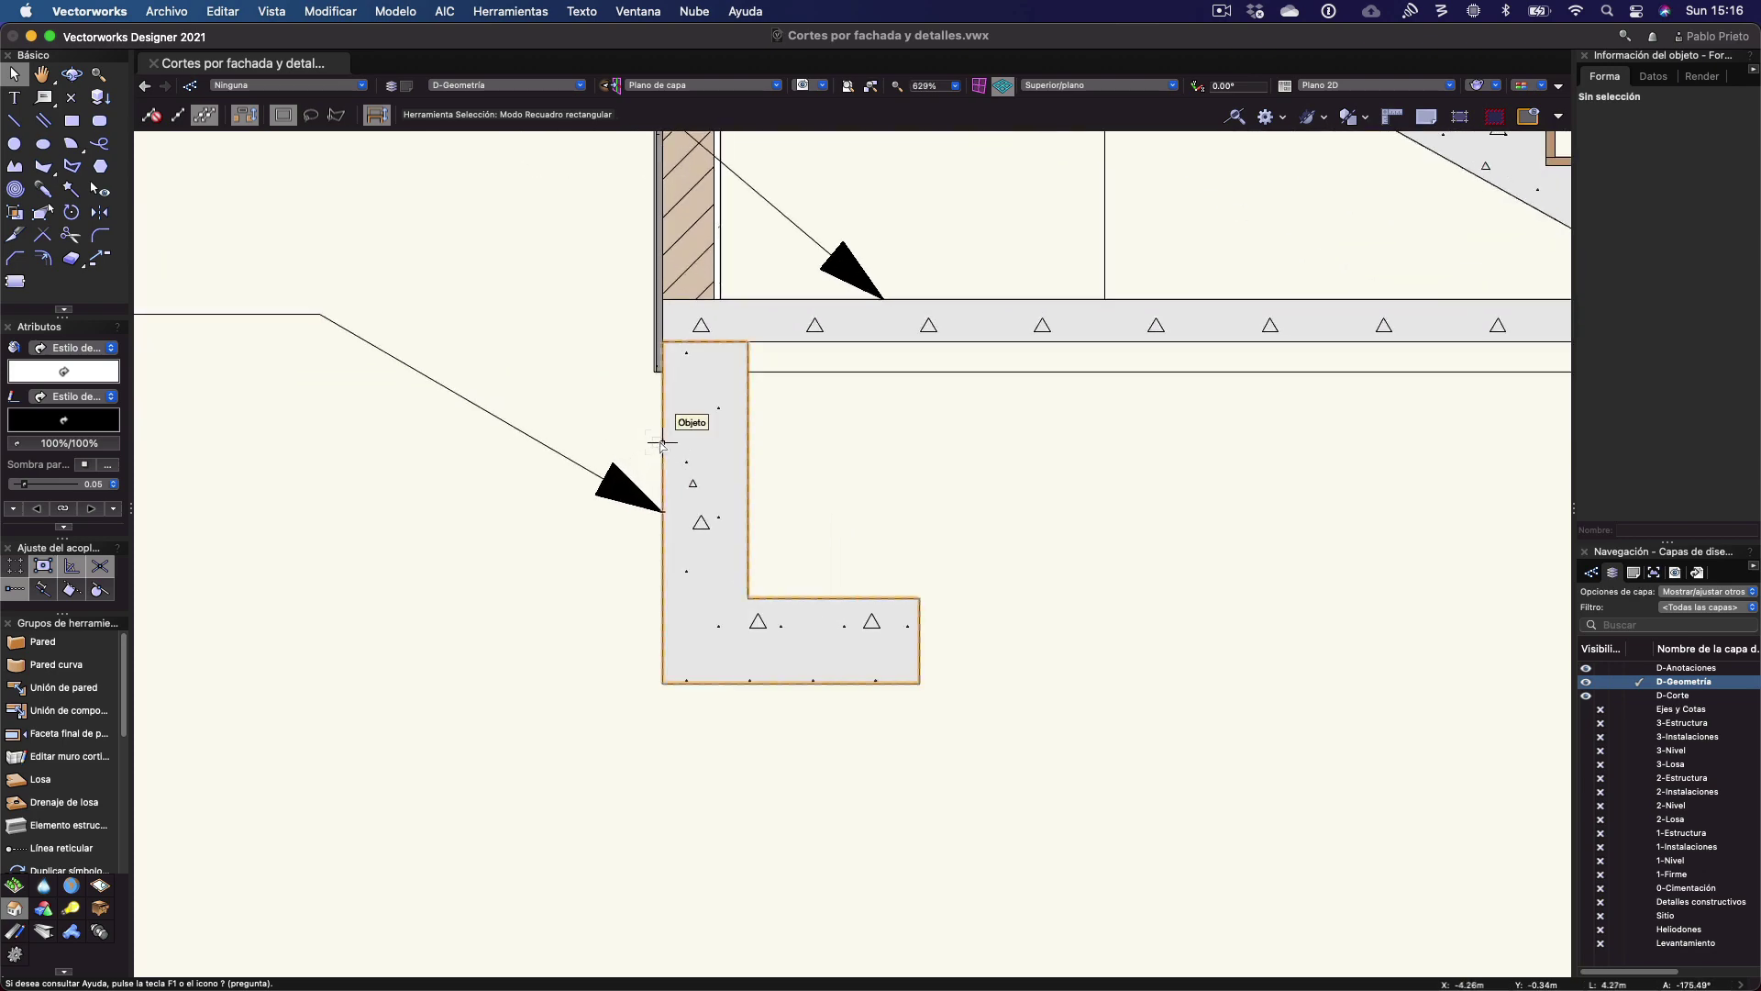
pyautogui.click(662, 403)
pyautogui.scroll(1, 806, 452)
pyautogui.scroll(1, 797, 459)
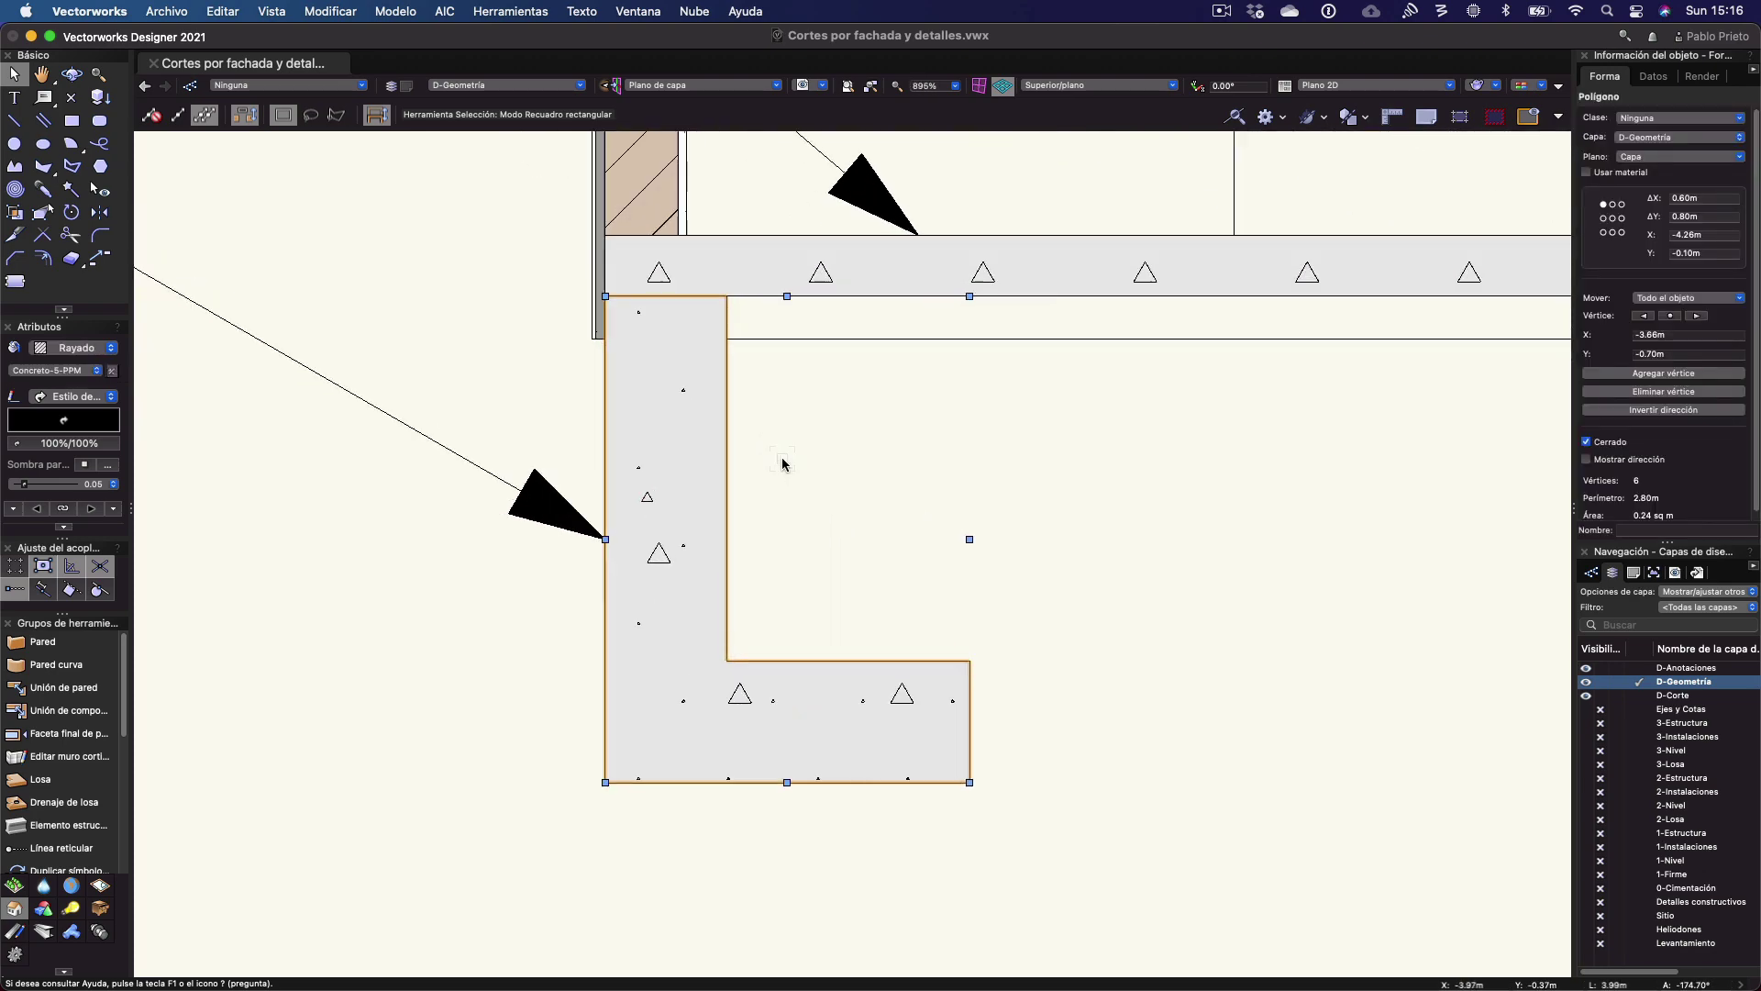
pyautogui.press('4')
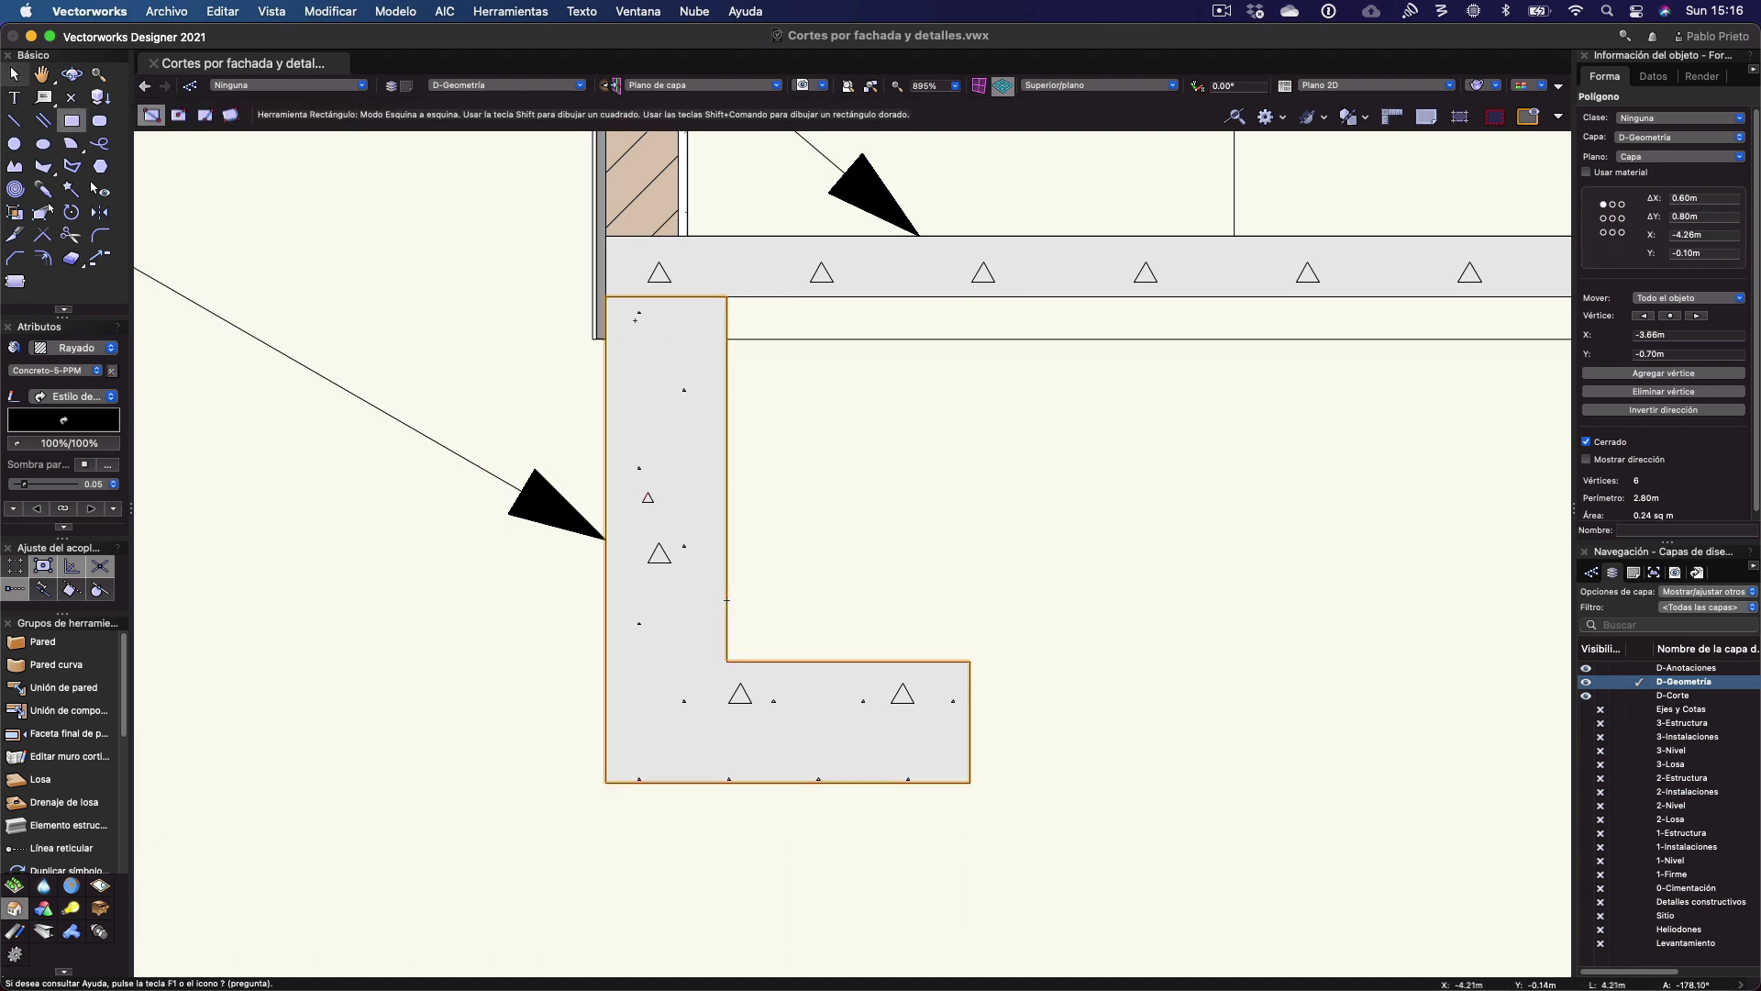
pyautogui.click(621, 313)
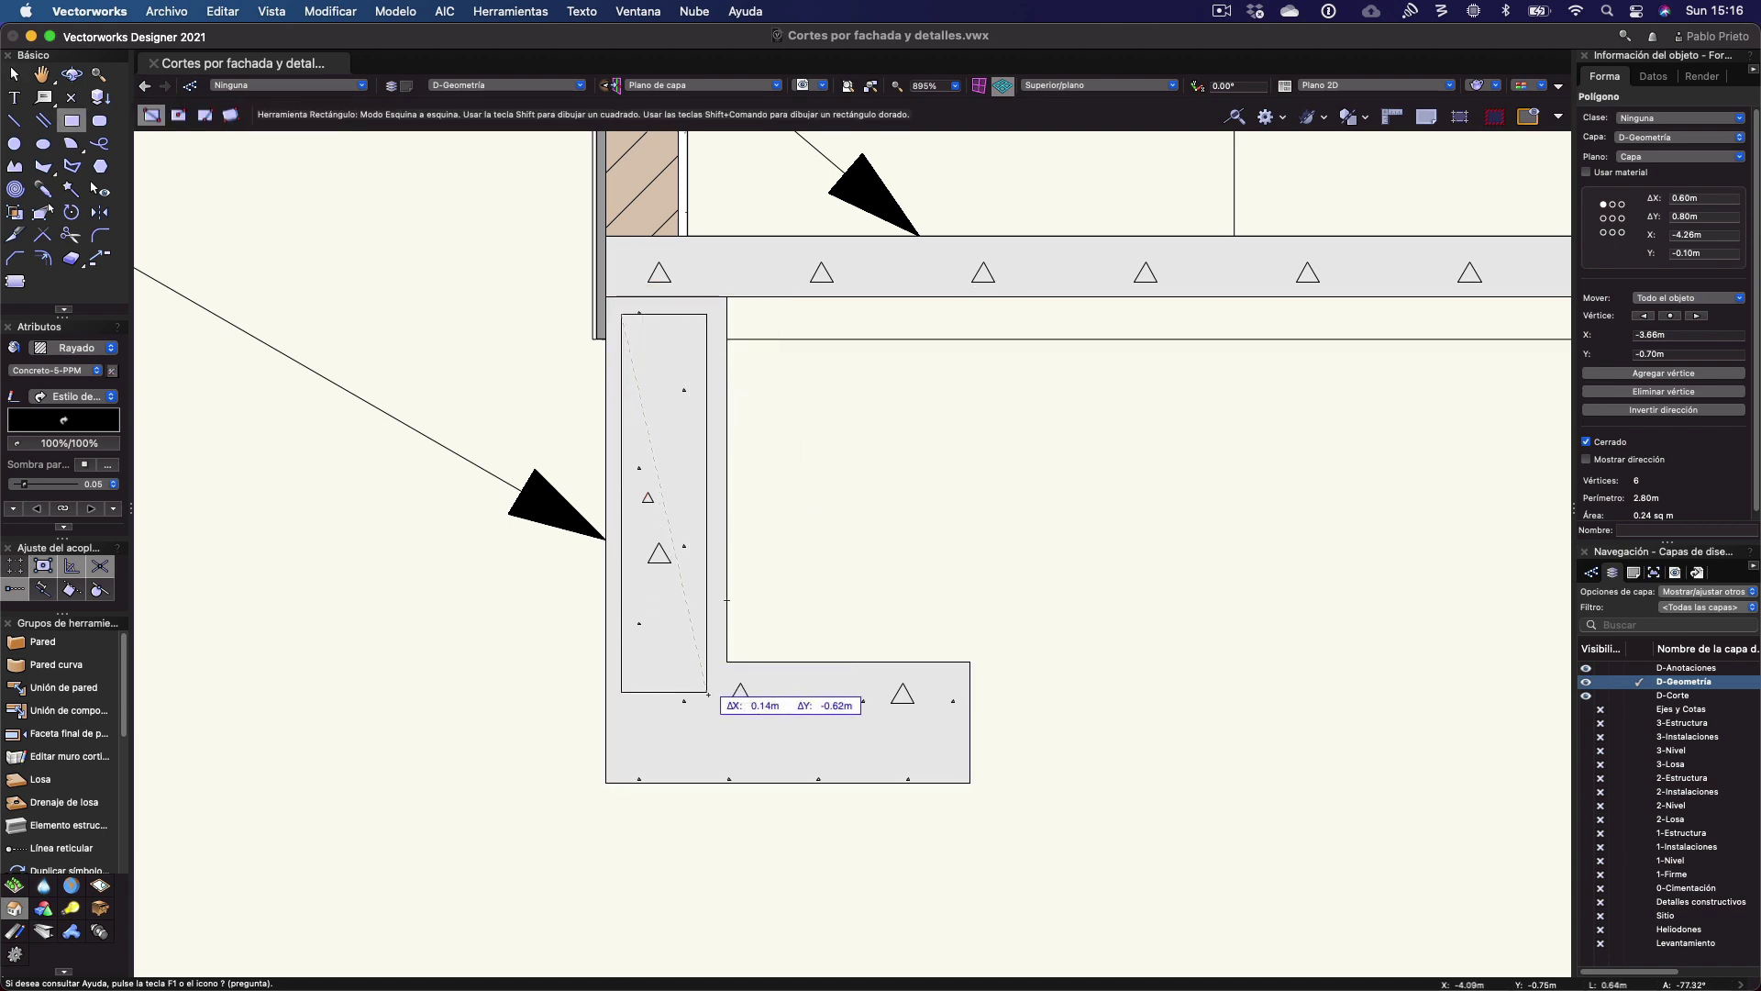
pyautogui.click(713, 749)
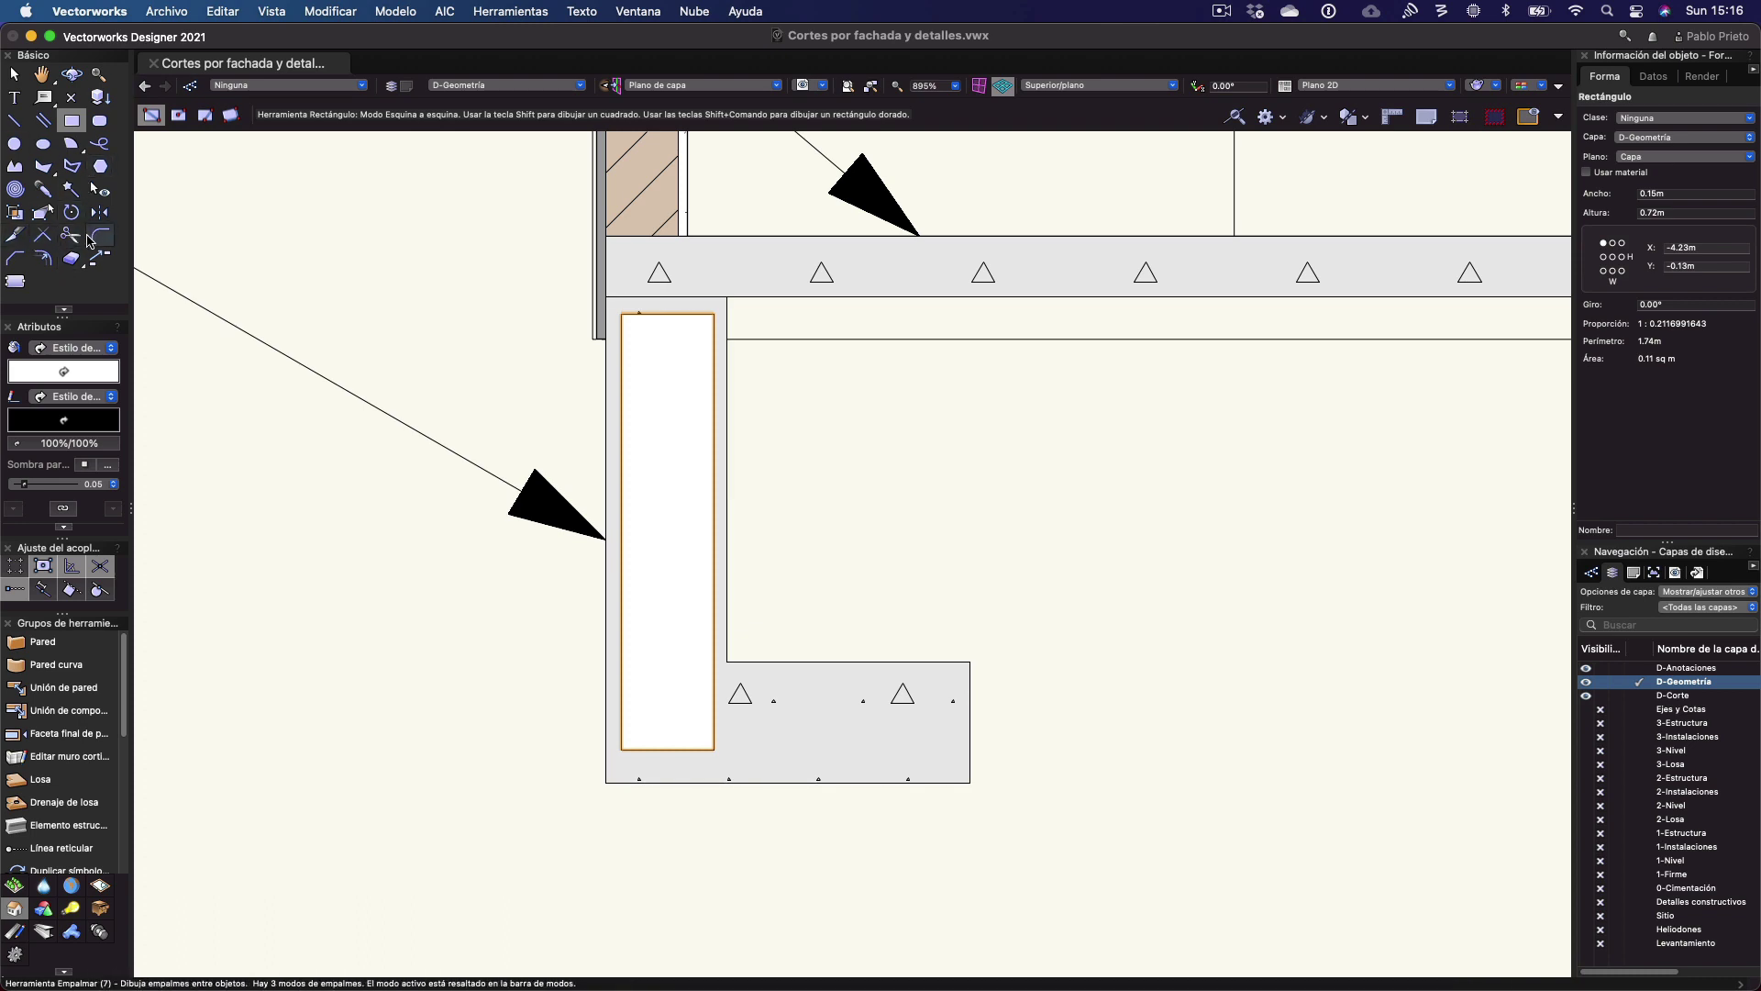
# Offset the rectangle inward by about 0.02 m with the offset-by-point mode
pyautogui.click(46, 261)
pyautogui.scroll(3, 642, 376)
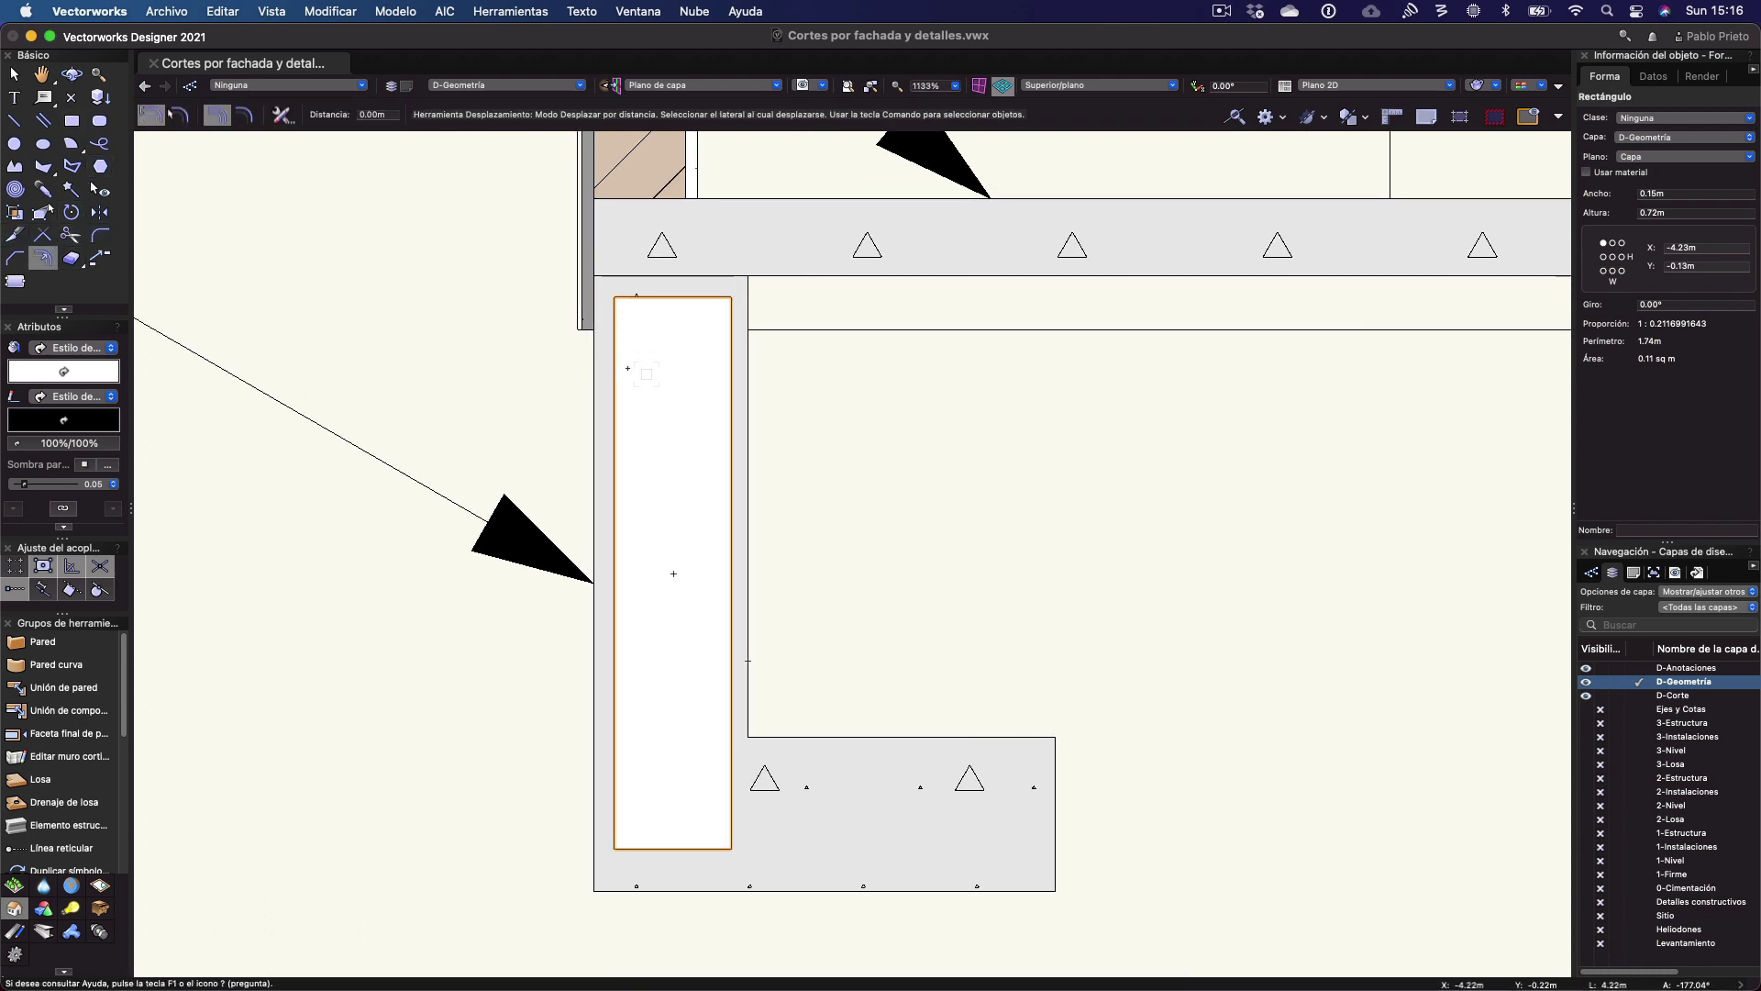
pyautogui.click(180, 121)
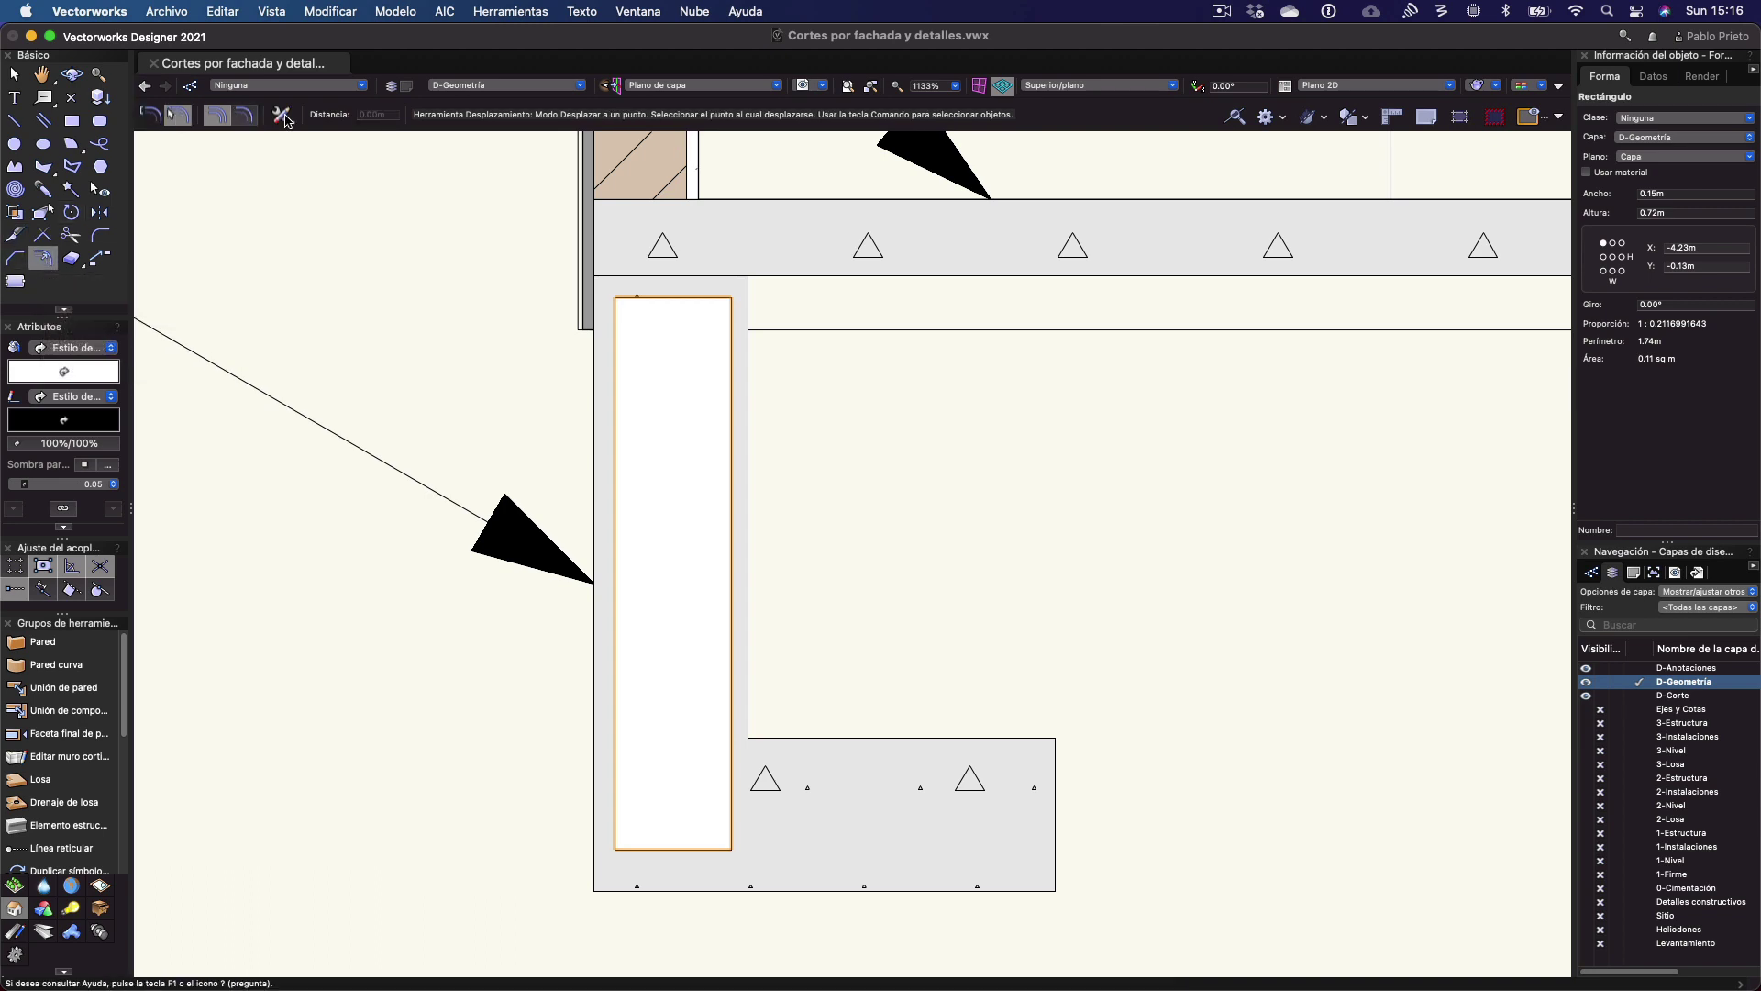
pyautogui.click(615, 386)
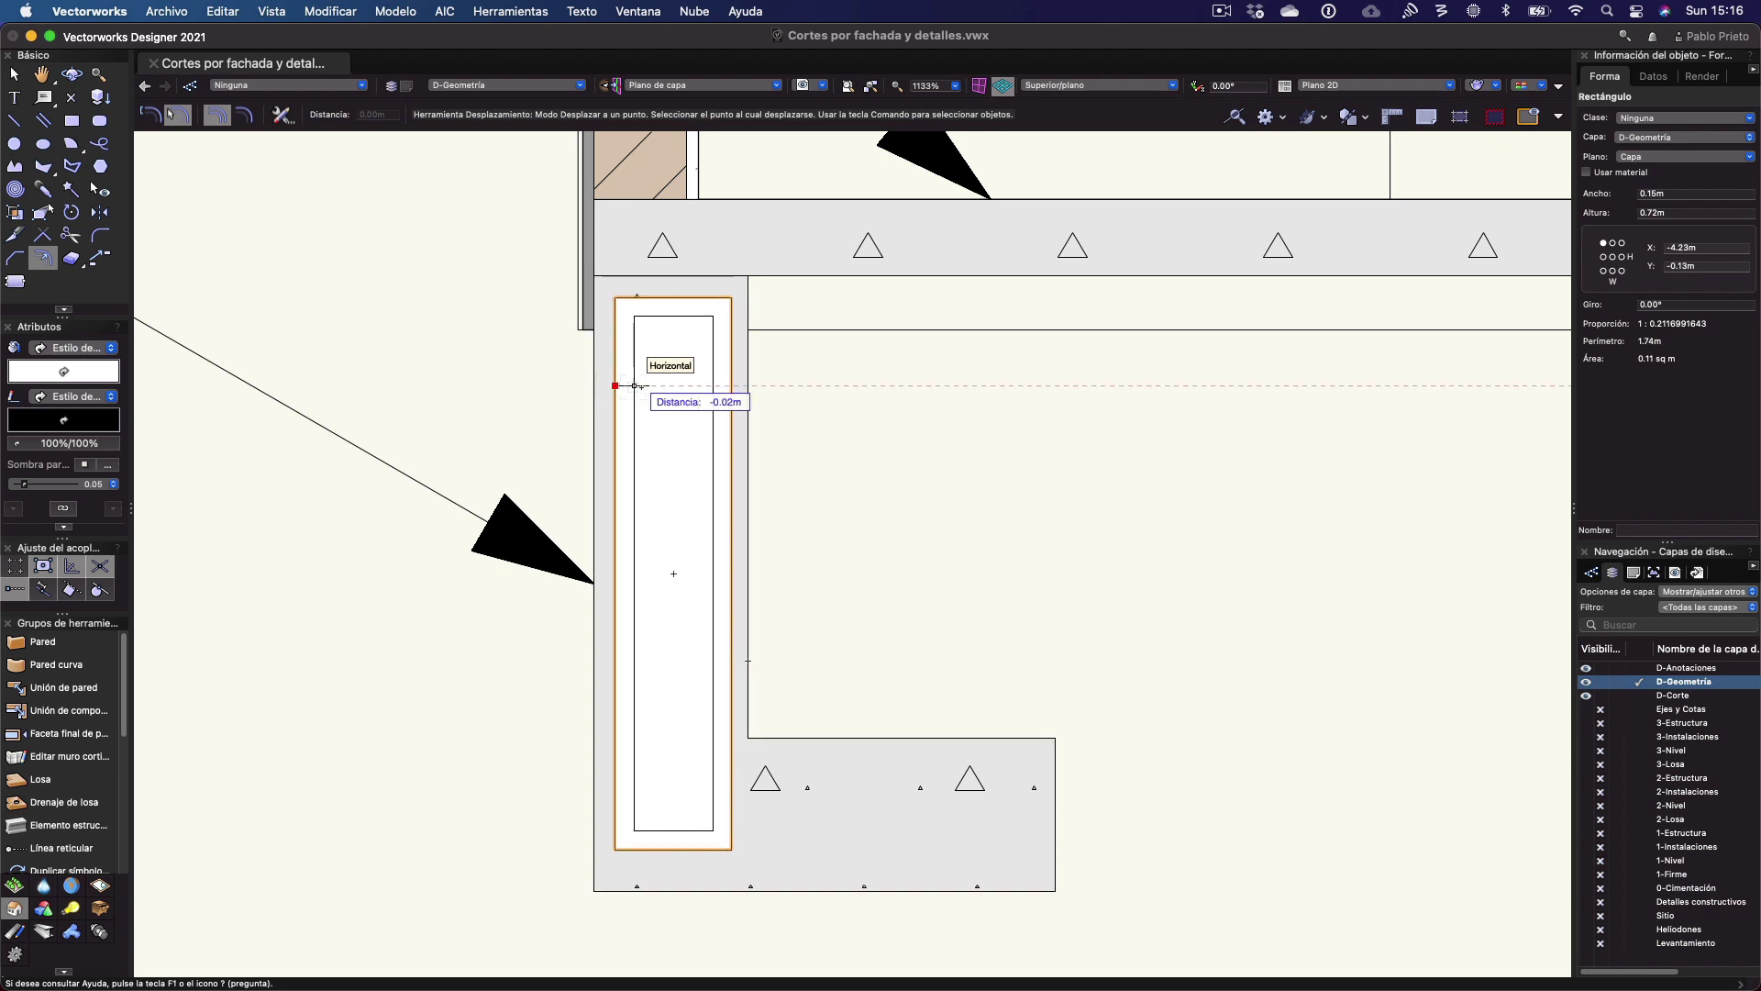
pyautogui.click(632, 385)
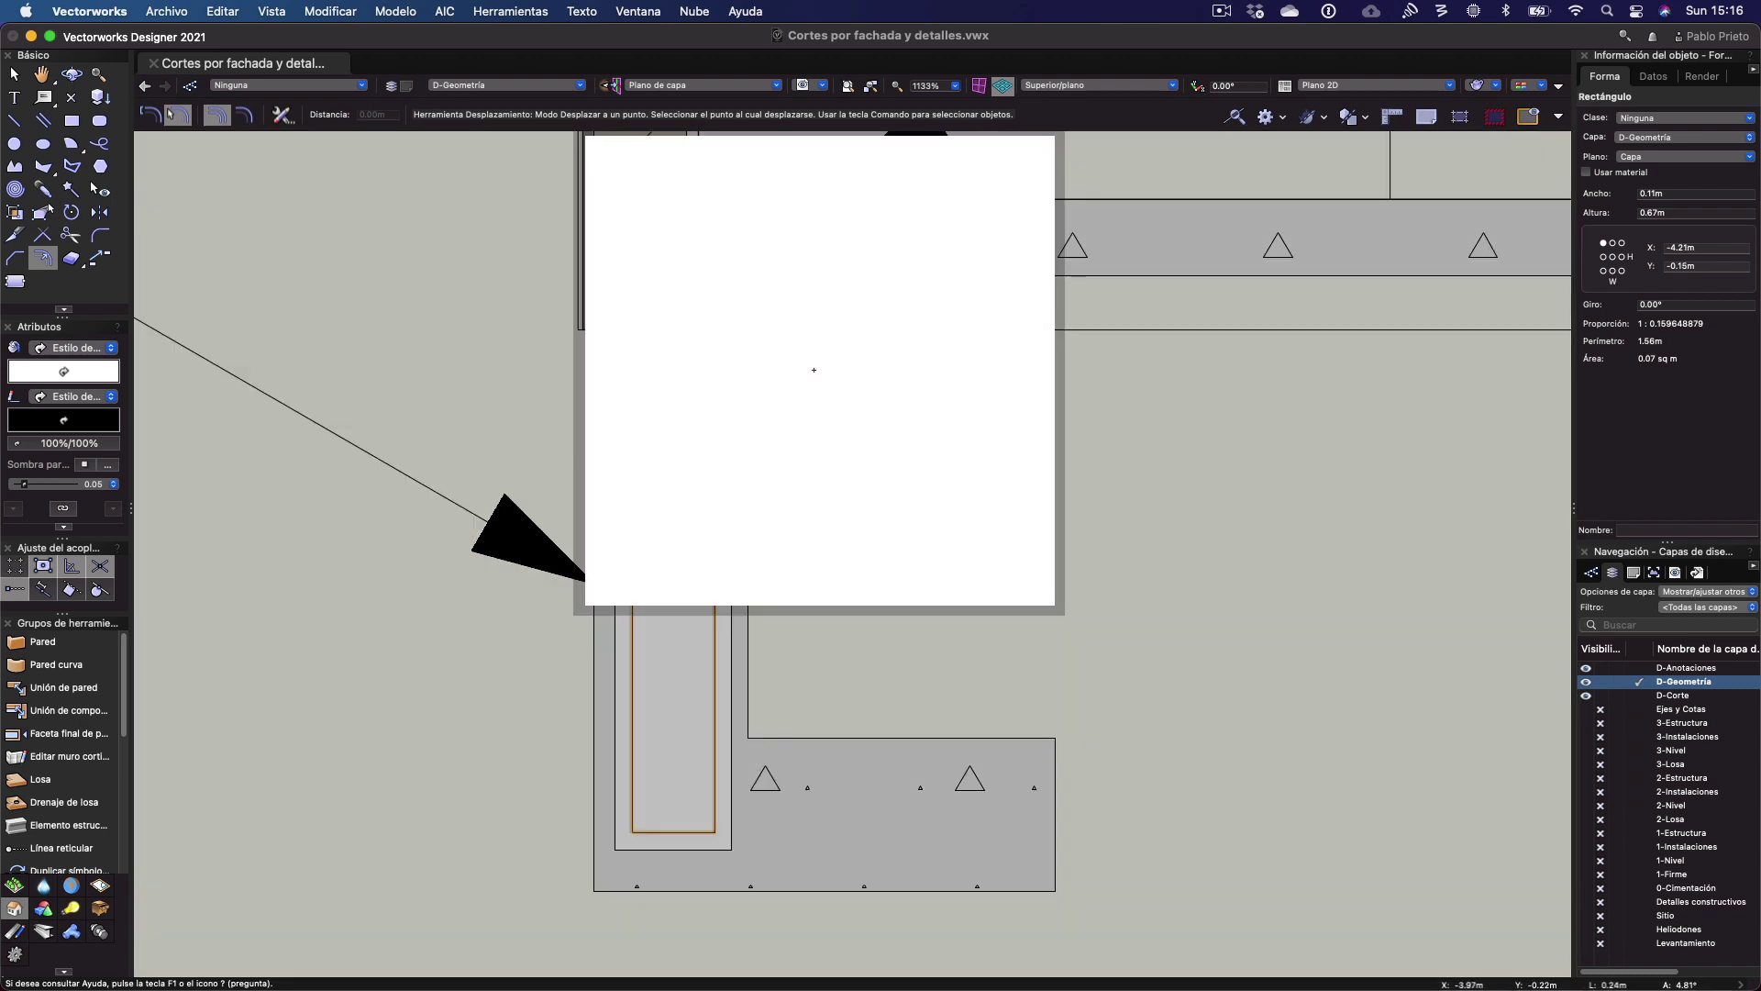
# Clip the inner rectangle out of the outer one to form a hollow frame, and delete the inner rectangle
pyautogui.press('x')
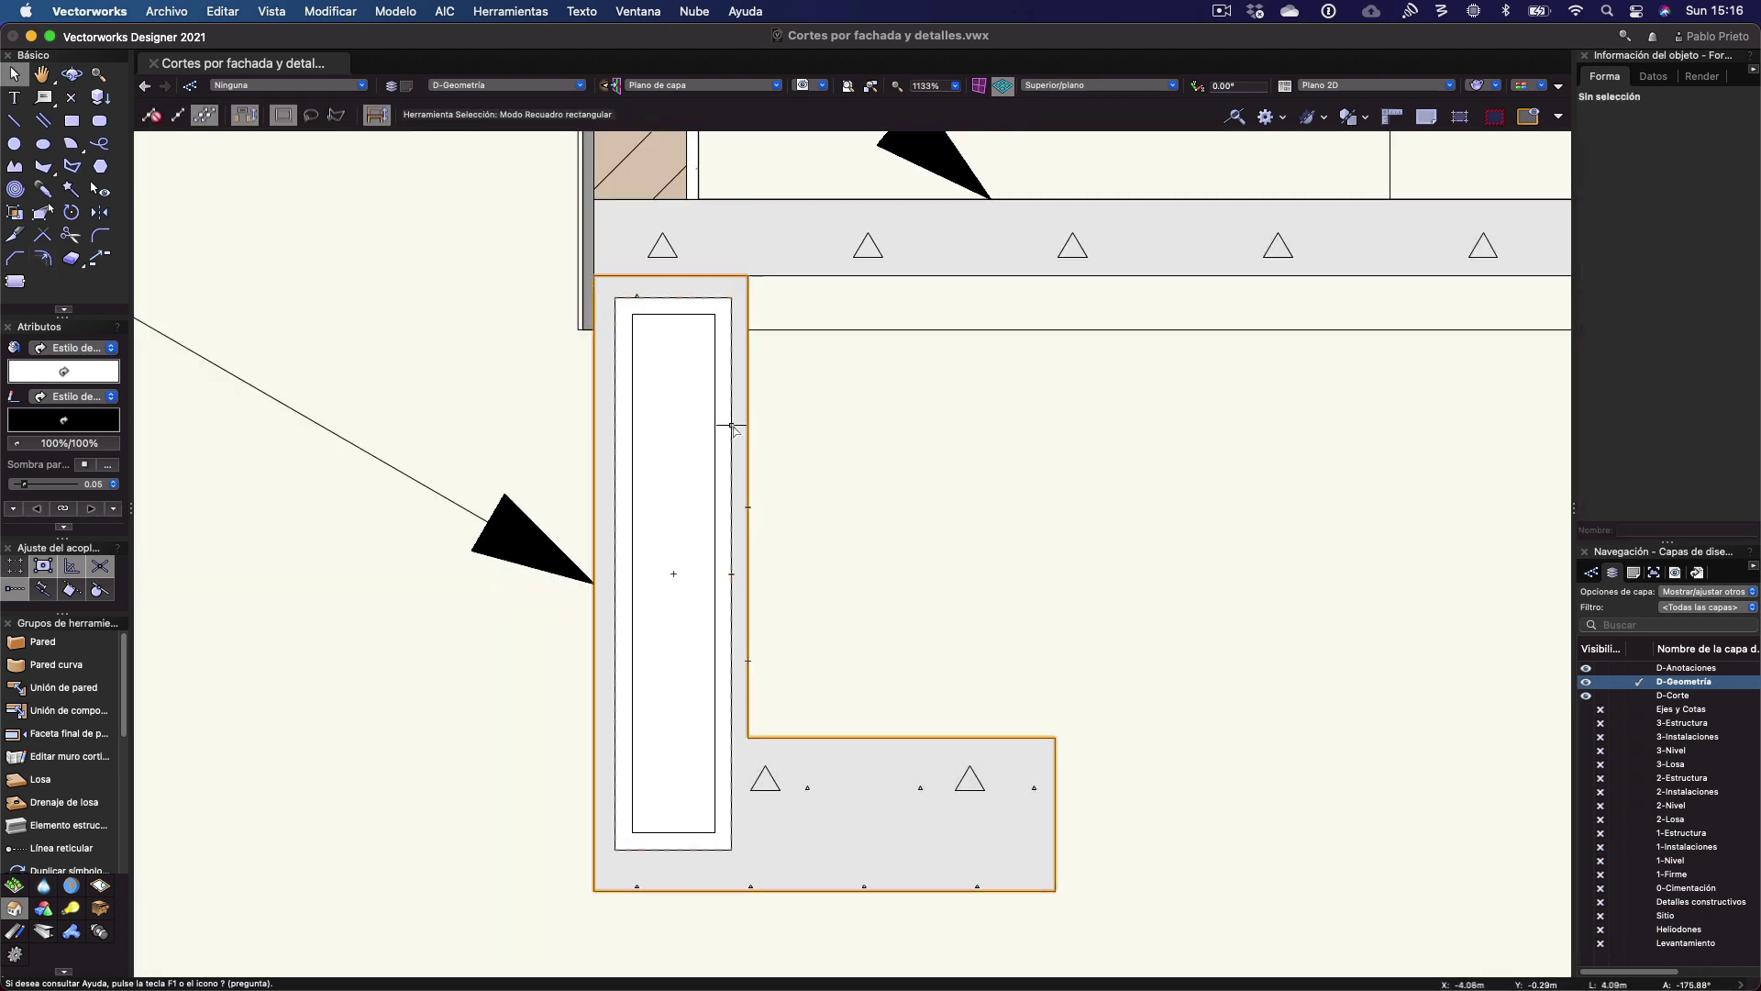
pyautogui.rightClick(731, 347)
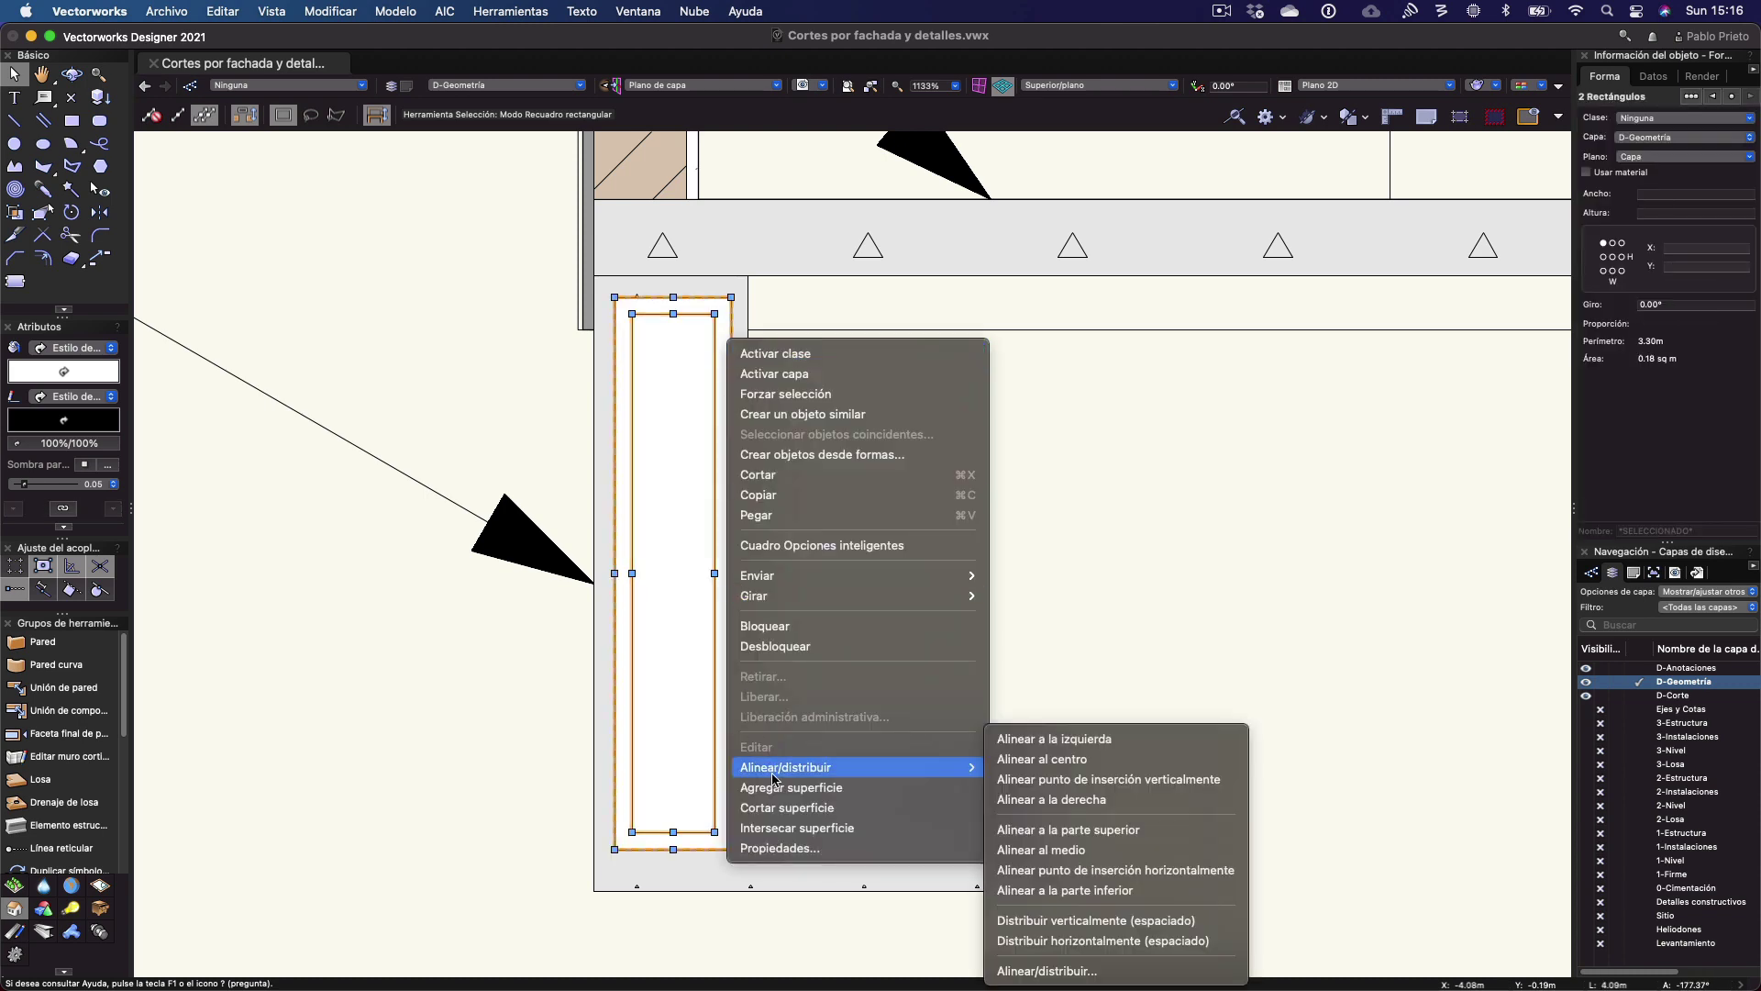
pyautogui.click(754, 504)
pyautogui.click(675, 501)
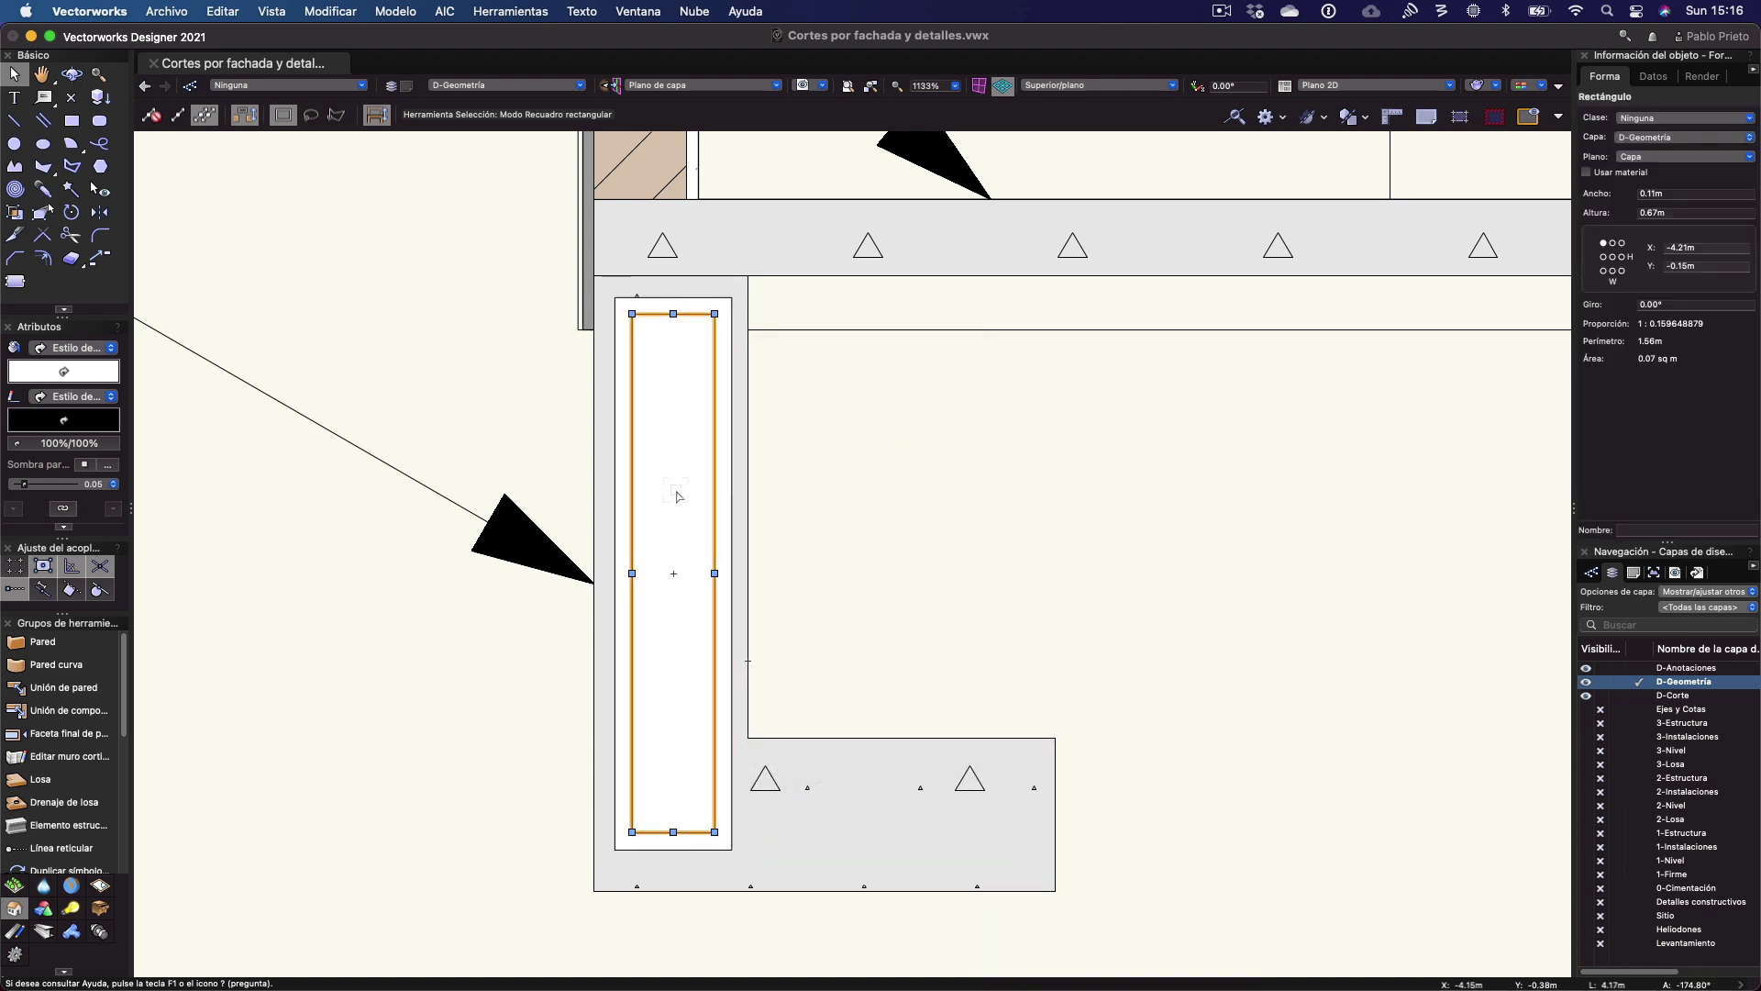
pyautogui.press('Delete')
# Fill the hollow stirrup frame with dark grey and leave it deselected
pyautogui.scroll(2, 745, 397)
pyautogui.click(721, 396)
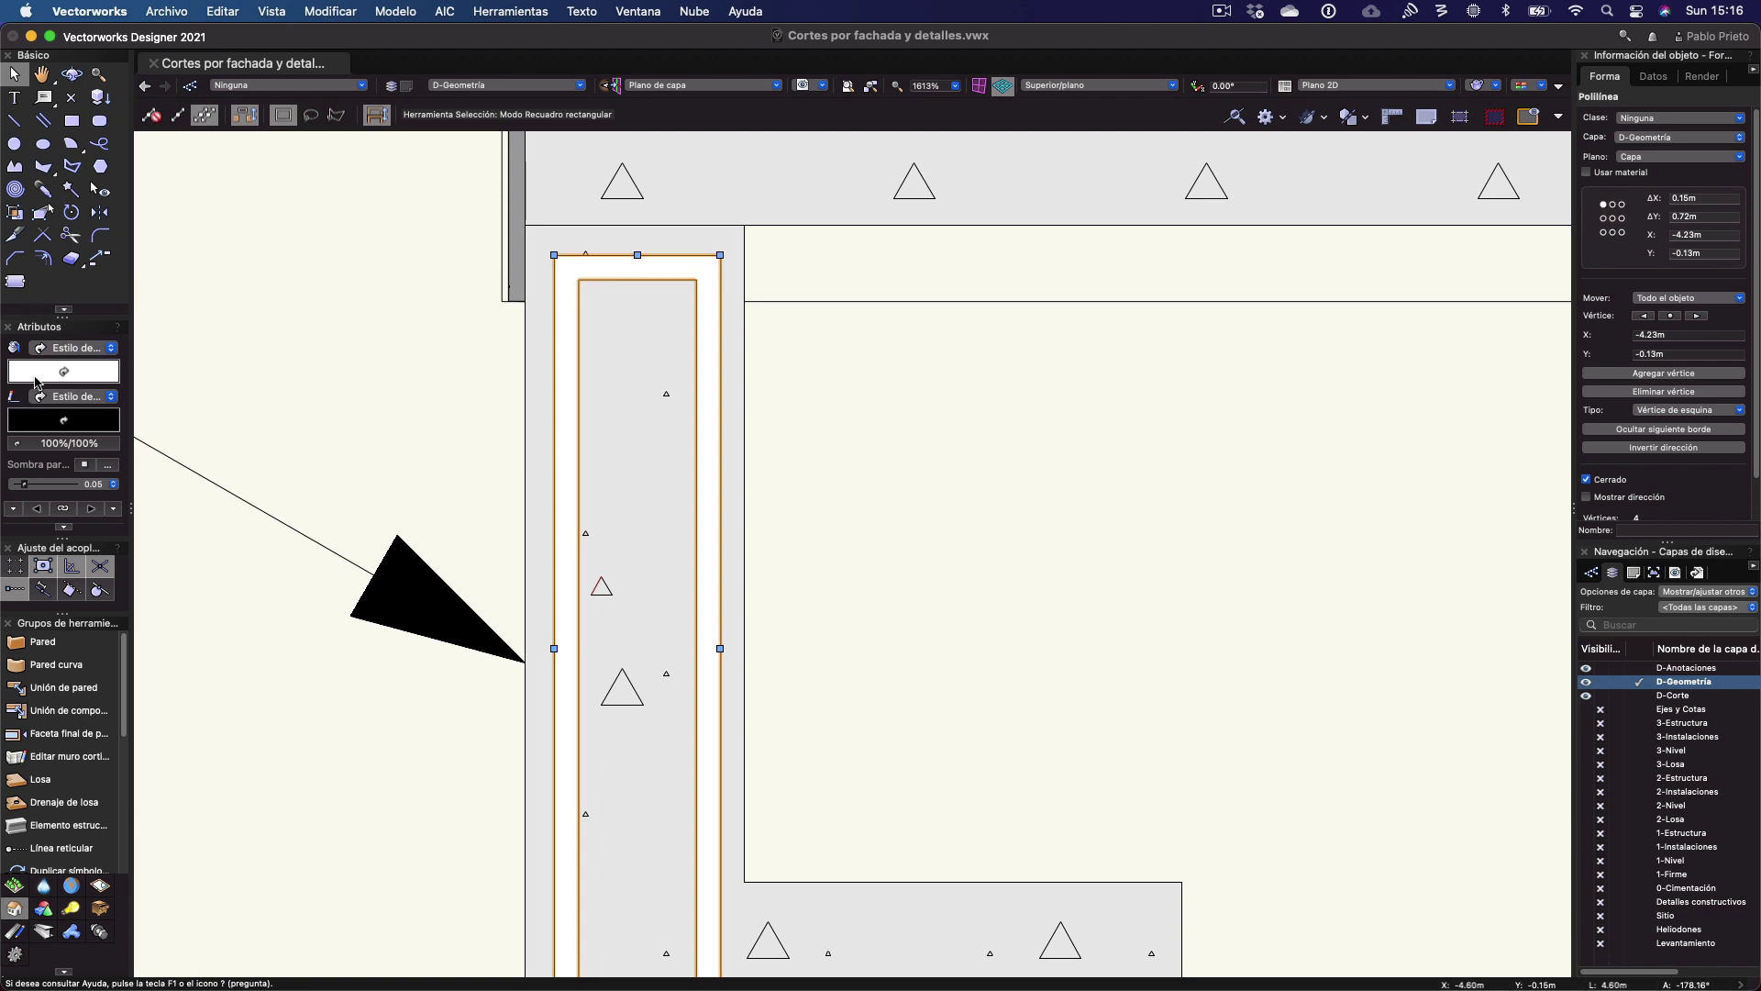
pyautogui.click(47, 372)
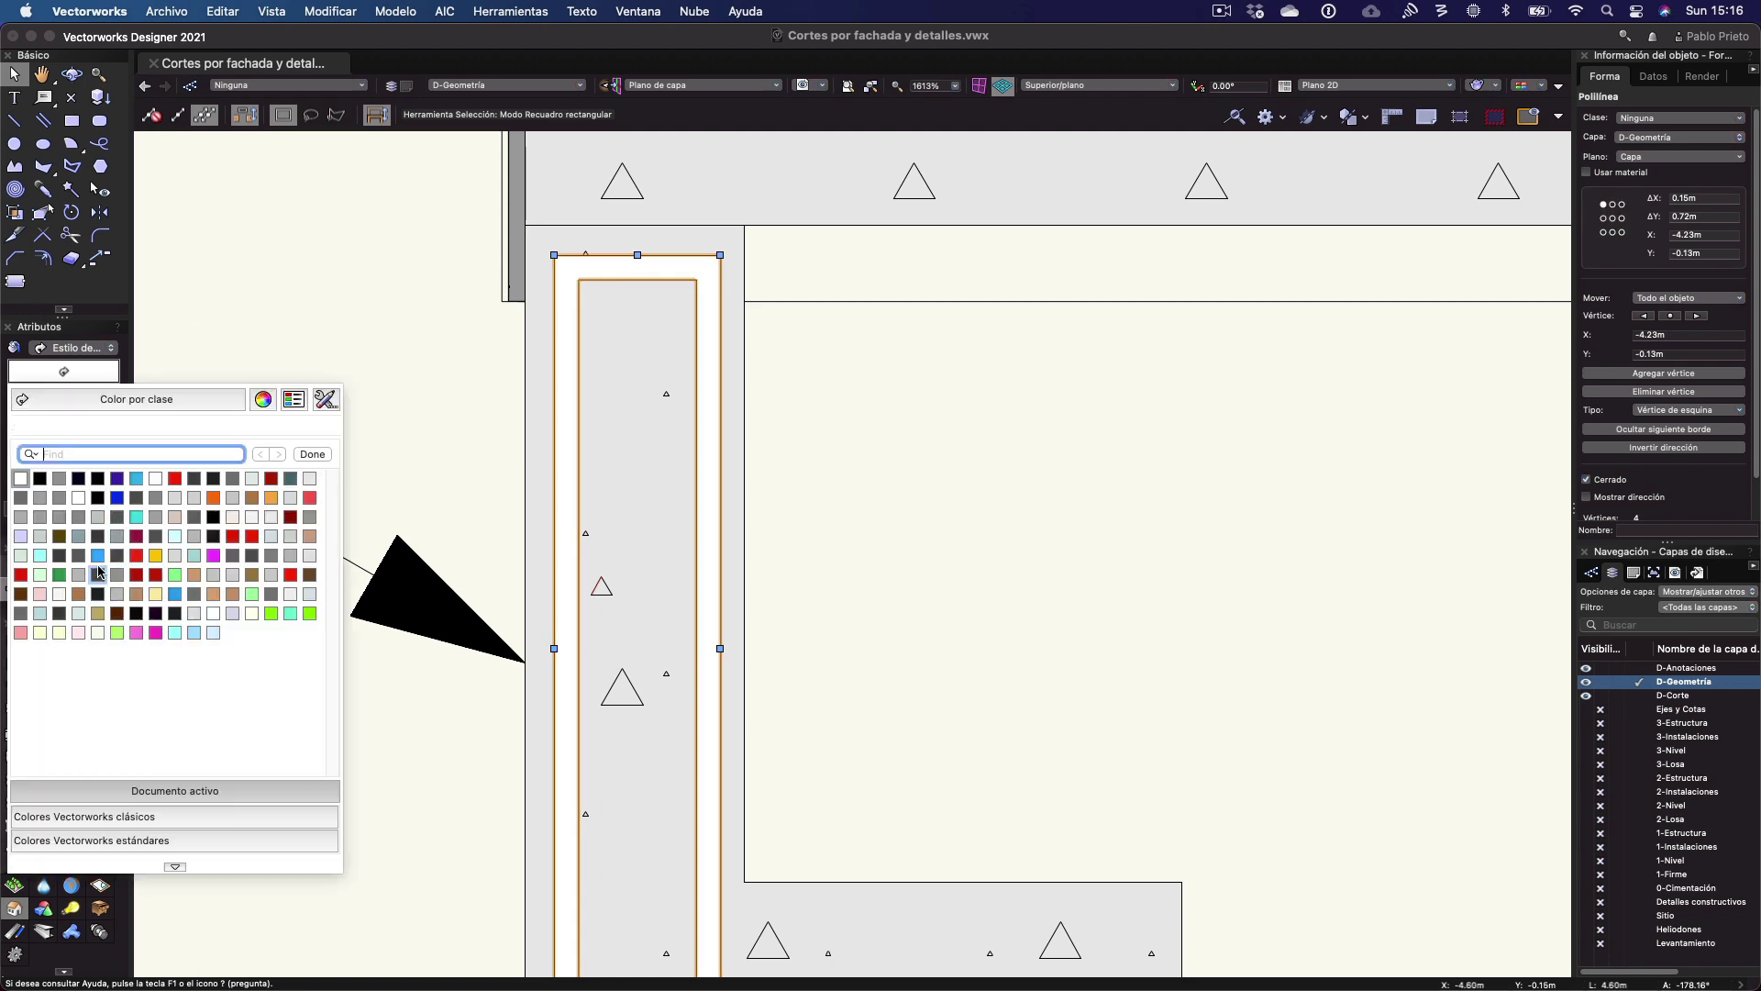
pyautogui.click(144, 545)
pyautogui.click(310, 389)
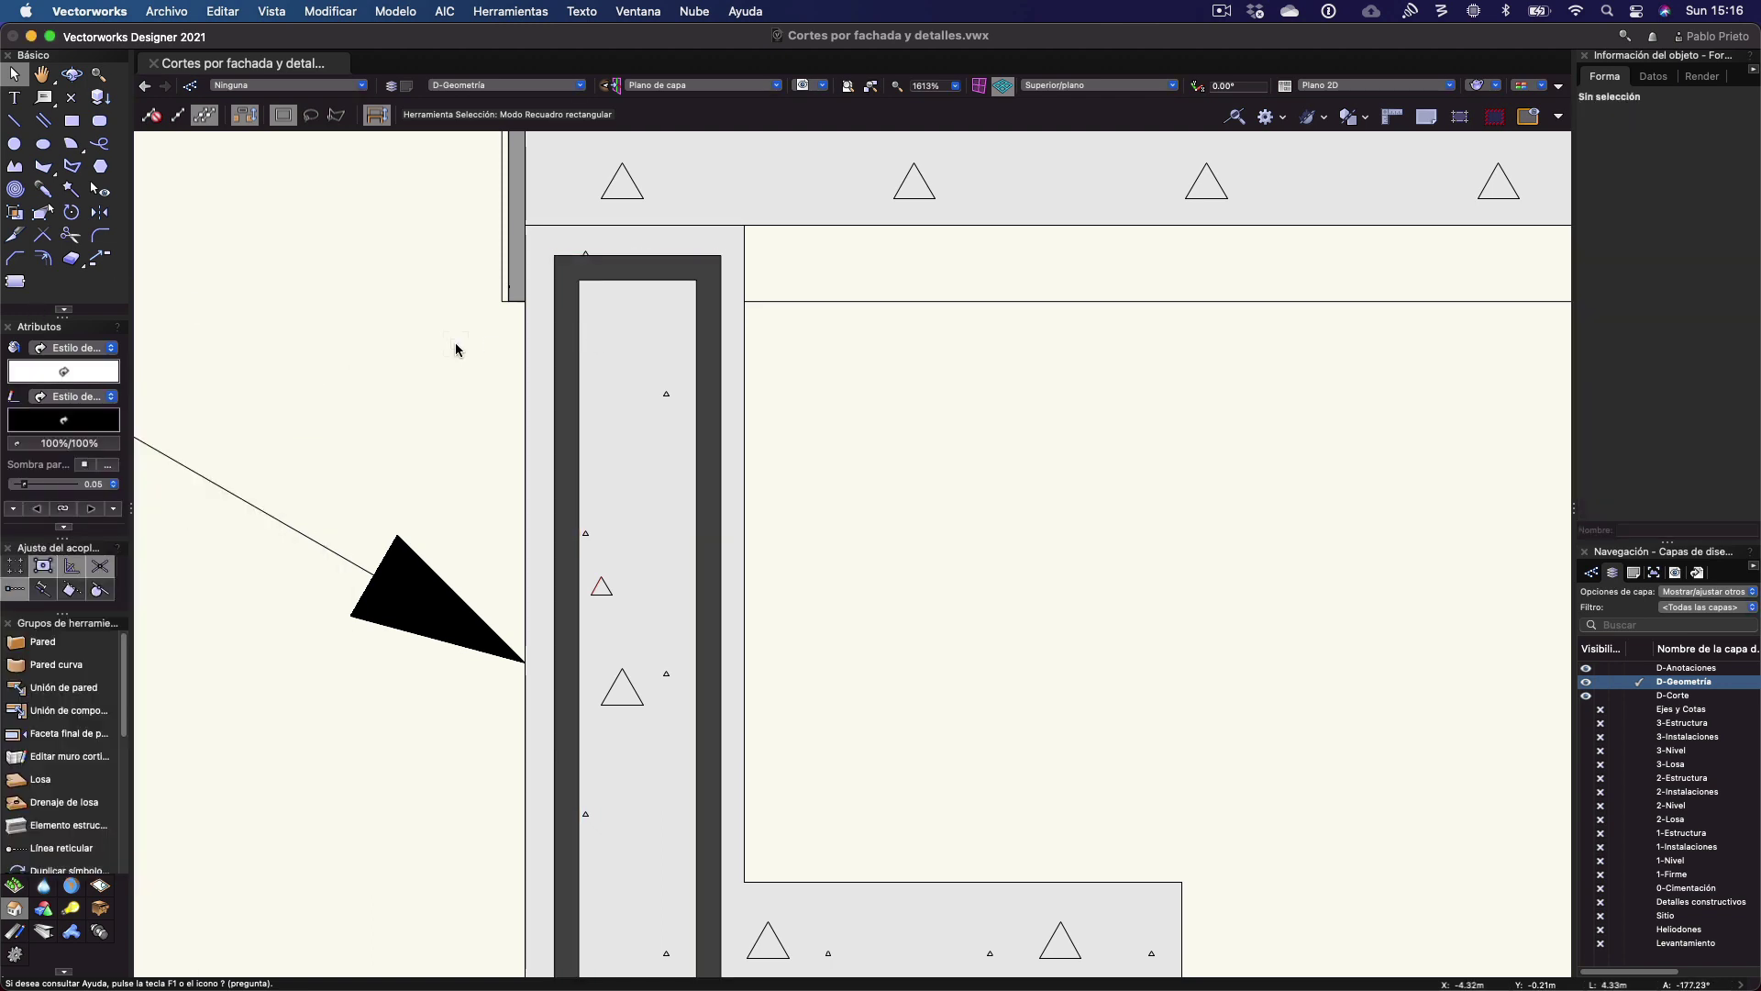
# Draw a rebar circle of about 0.02 m radius in one upper inner corner of the frame and copy it to the opposite upper corner
pyautogui.scroll(1, 457, 349)
pyautogui.press('6')
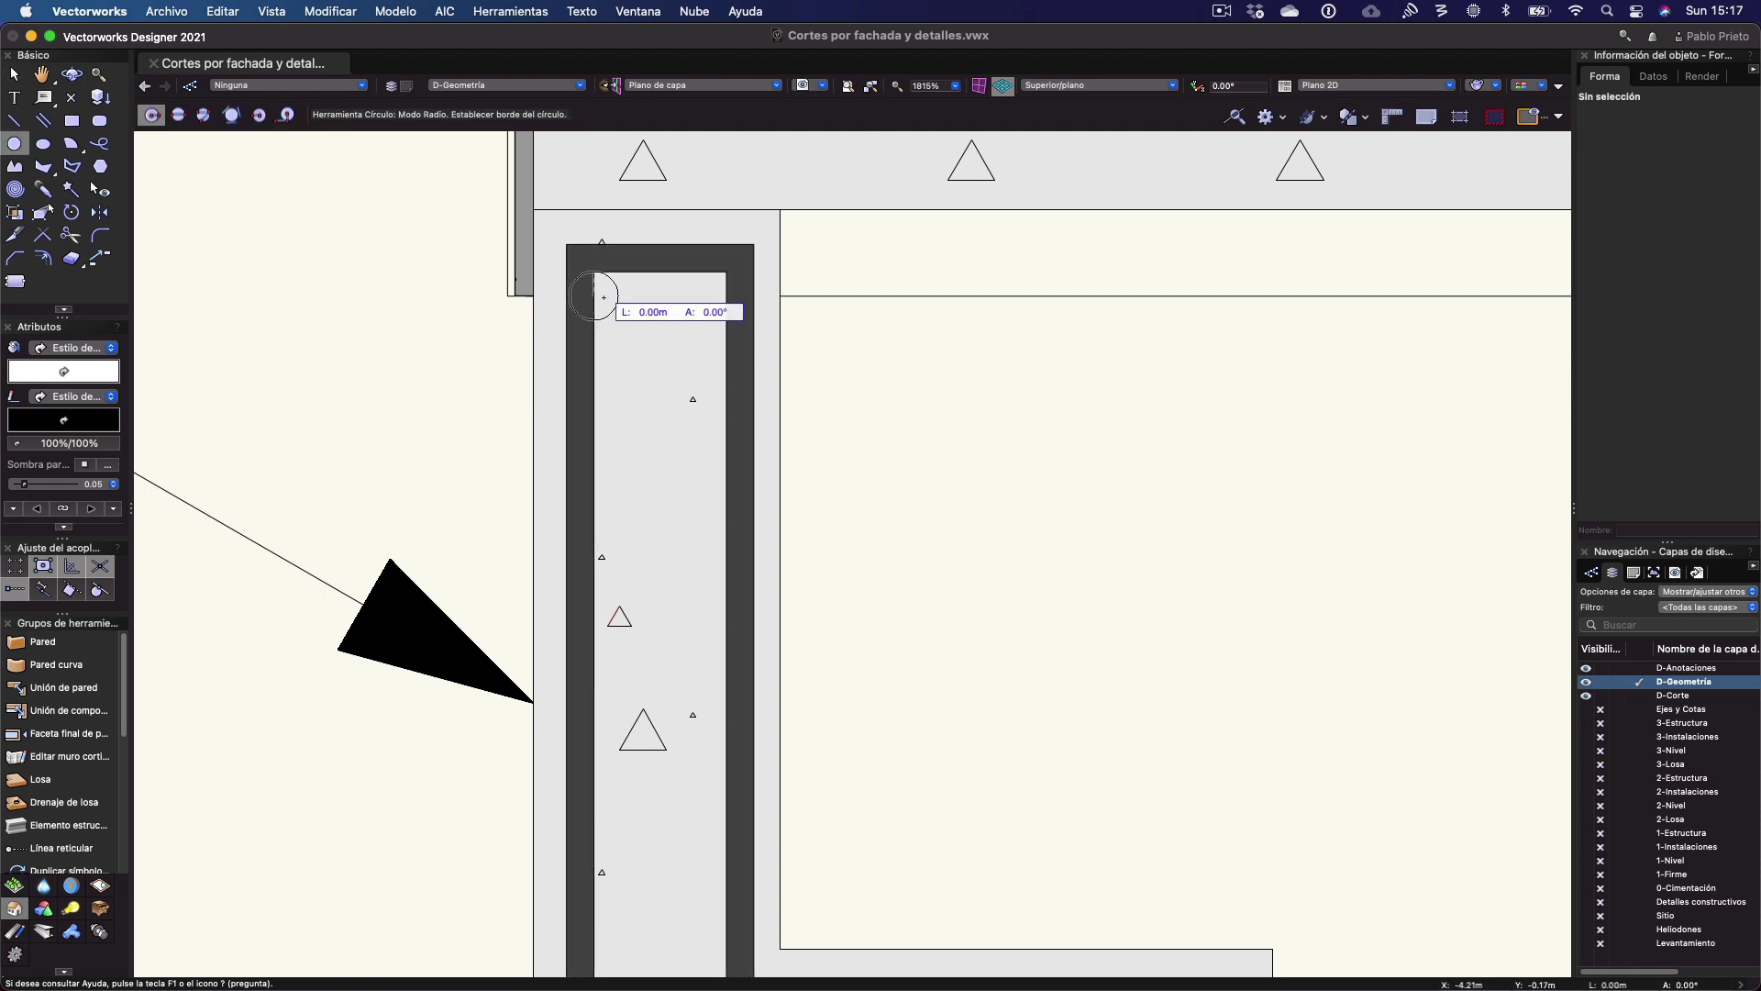
pyautogui.click(598, 295)
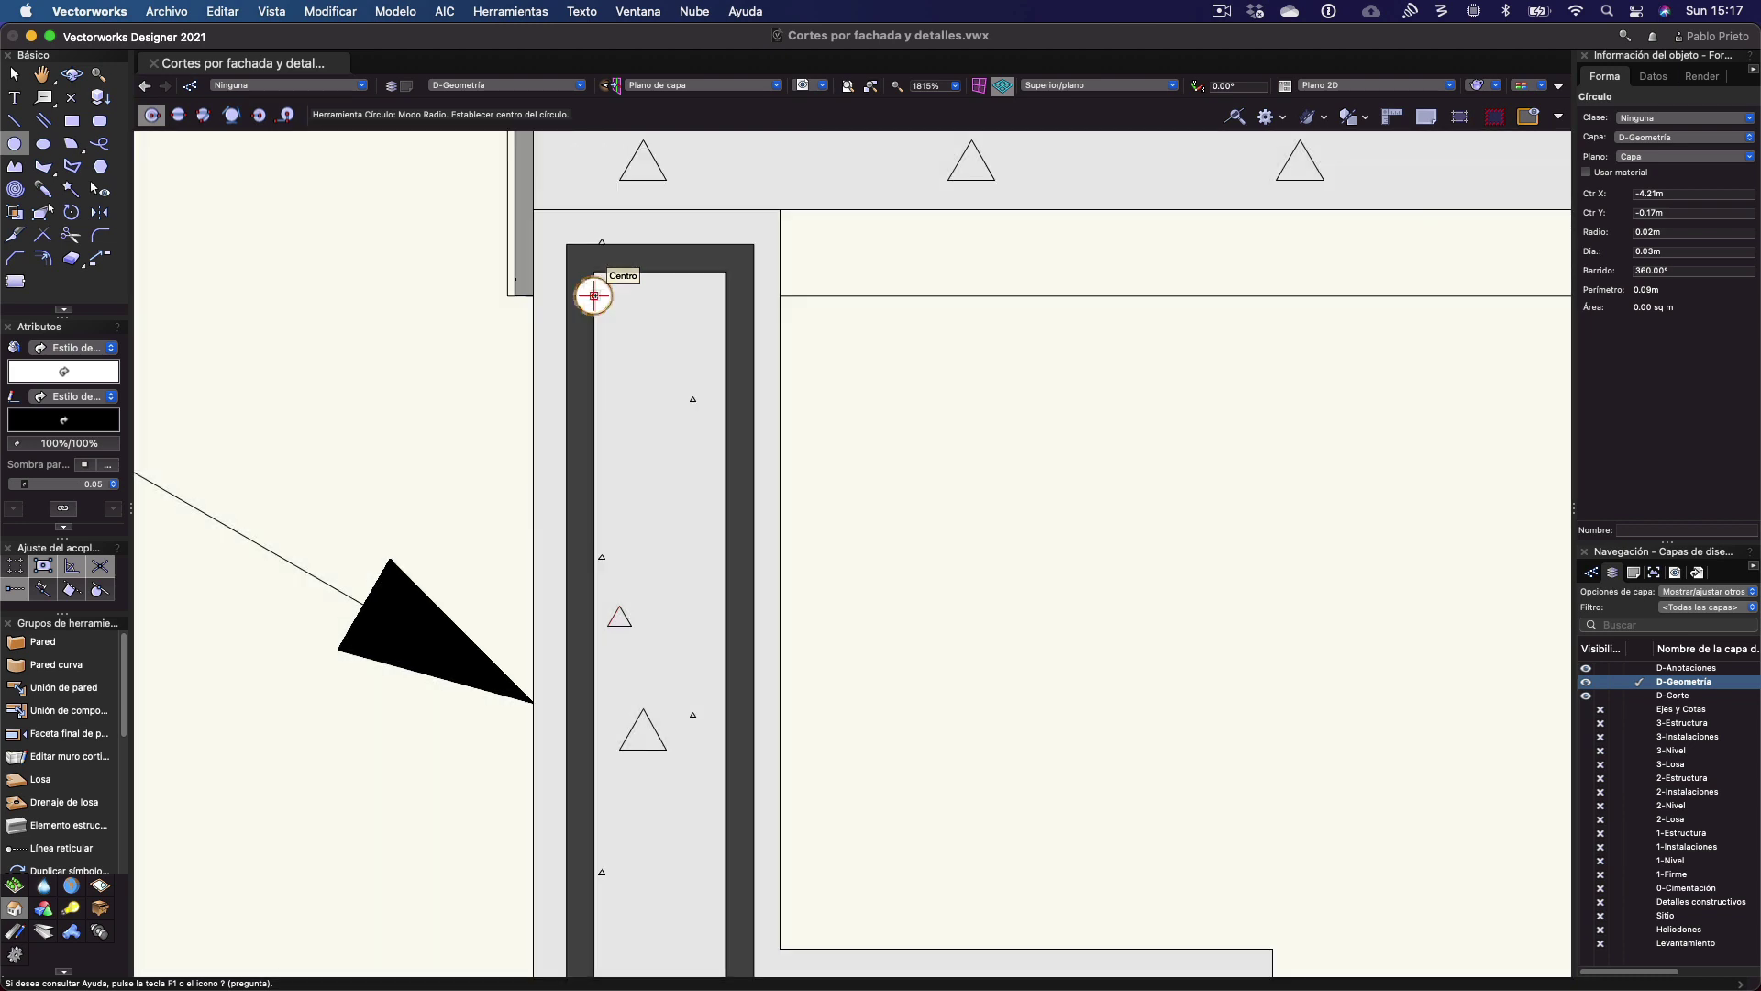
pyautogui.press('x')
pyautogui.moveTo(612, 298); pyautogui.dragTo(709, 296)
pyautogui.click(886, 420)
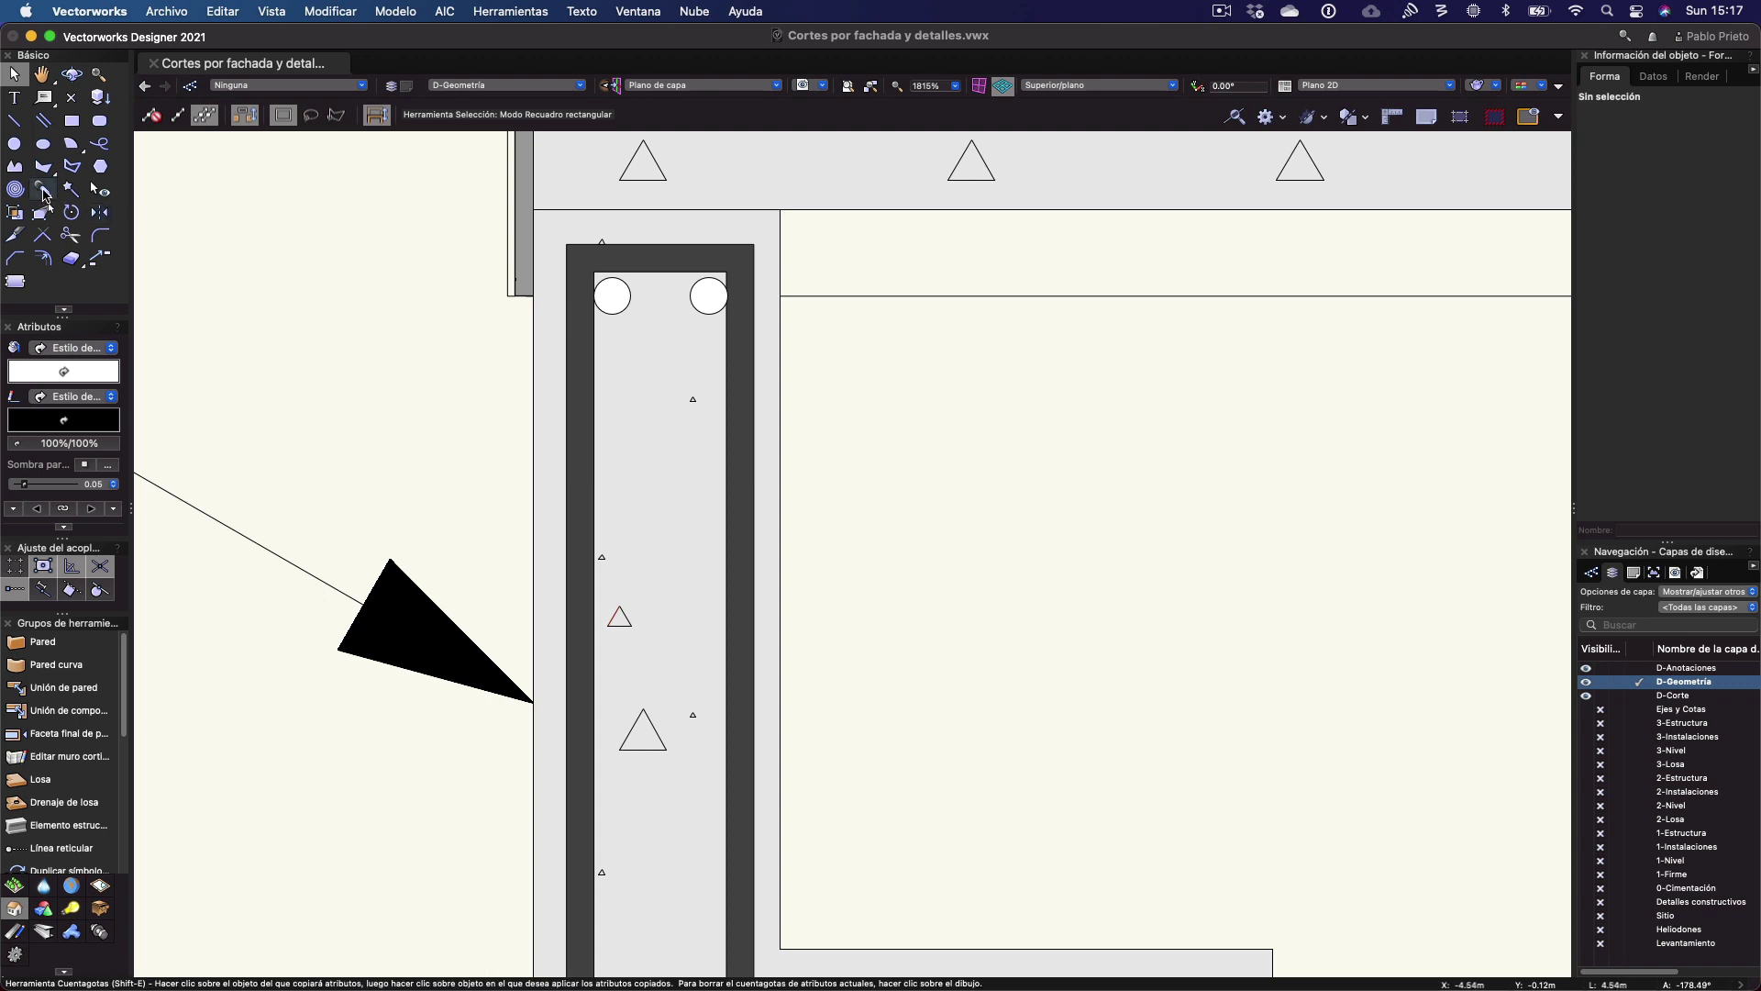
# Copy the stirrup frame's dark grey attributes to both rebar circles with the Eyedropper tool
pyautogui.click(43, 191)
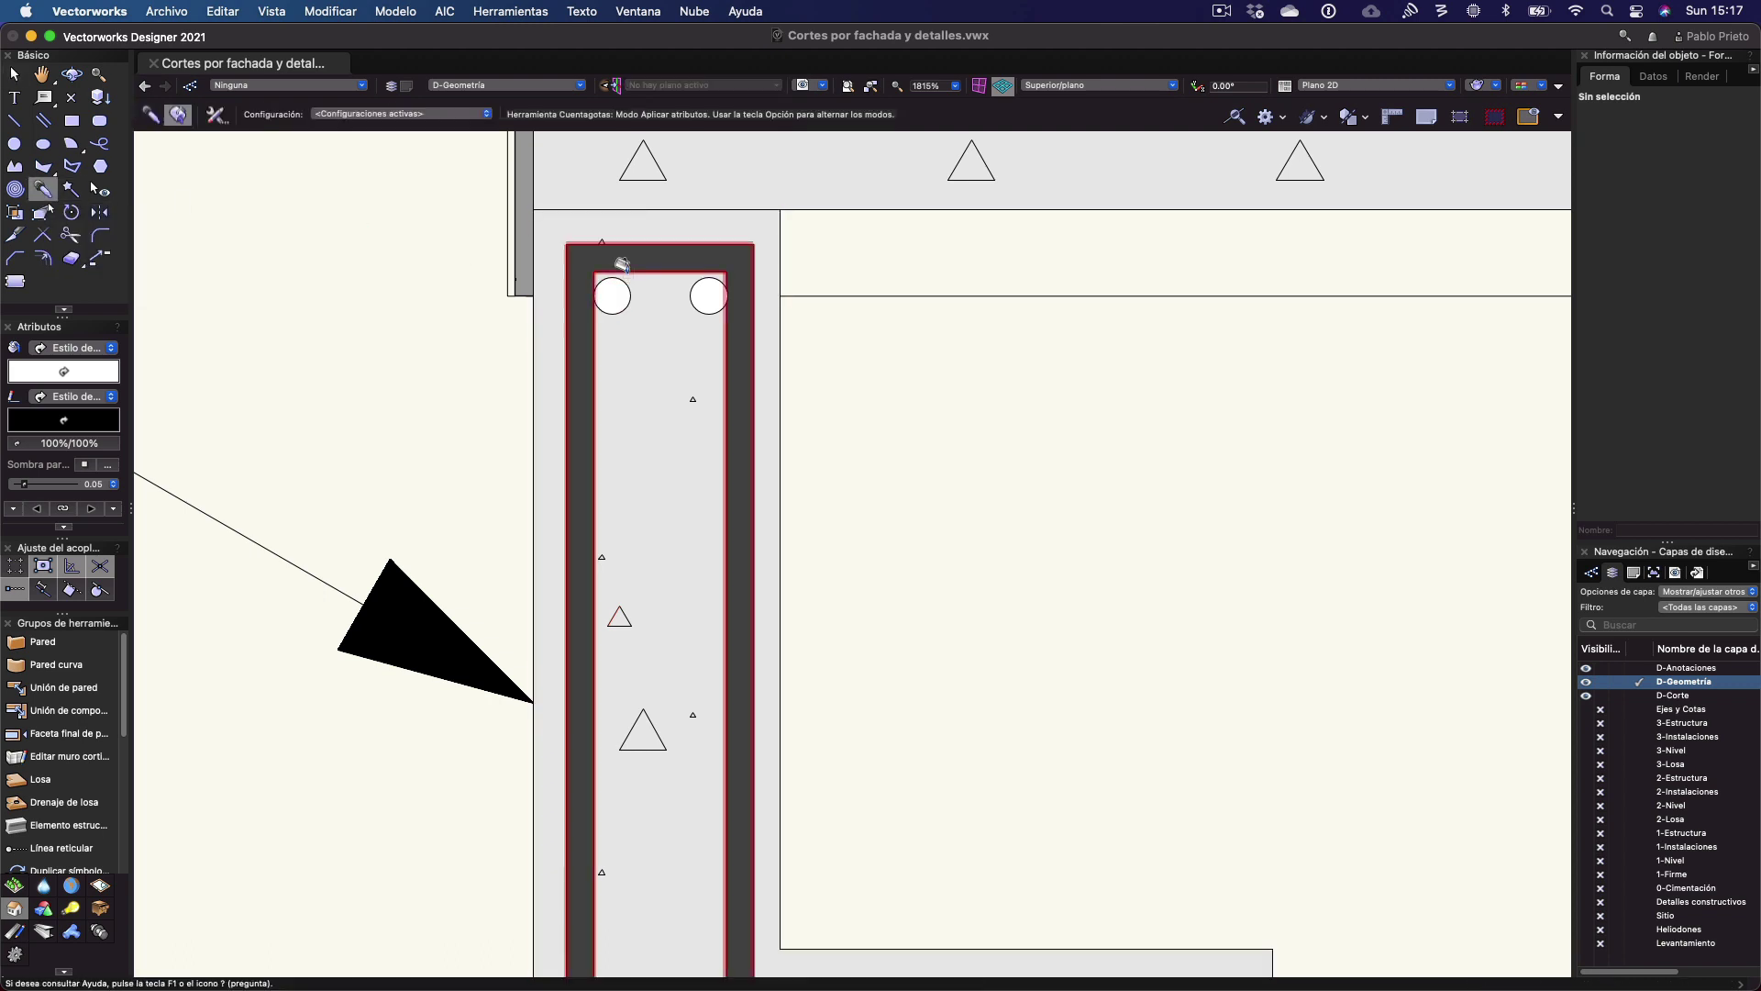
pyautogui.press('alt')
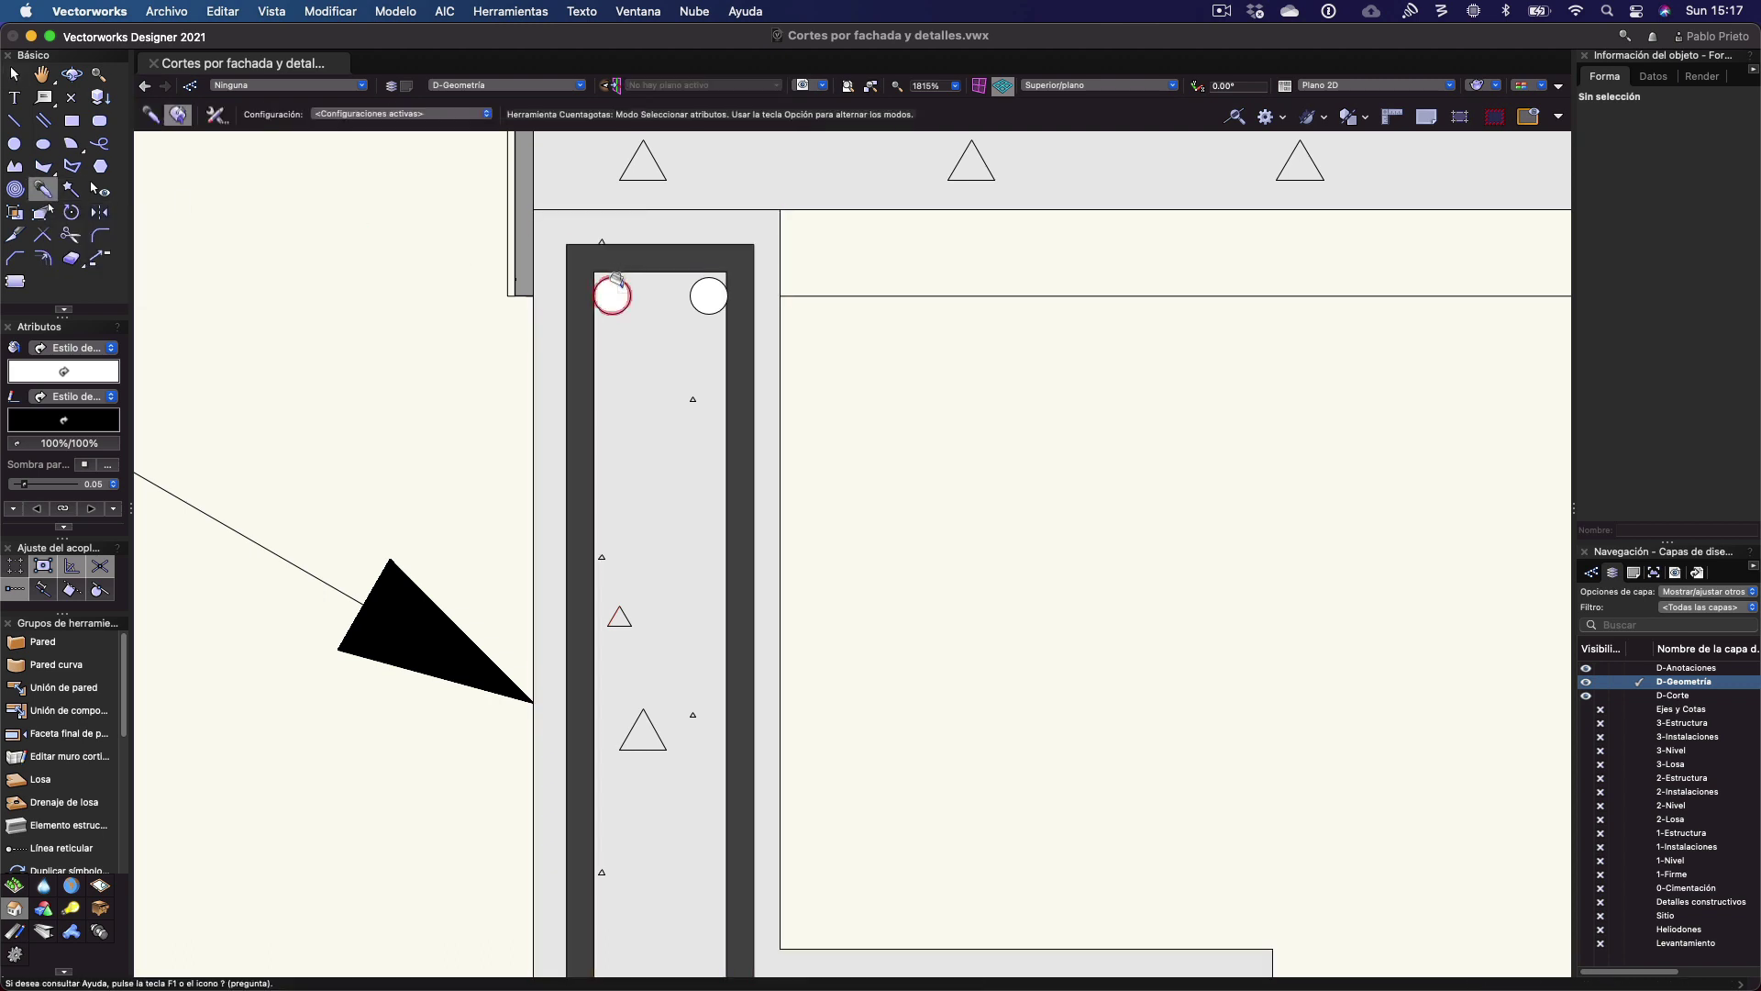
pyautogui.press('x')
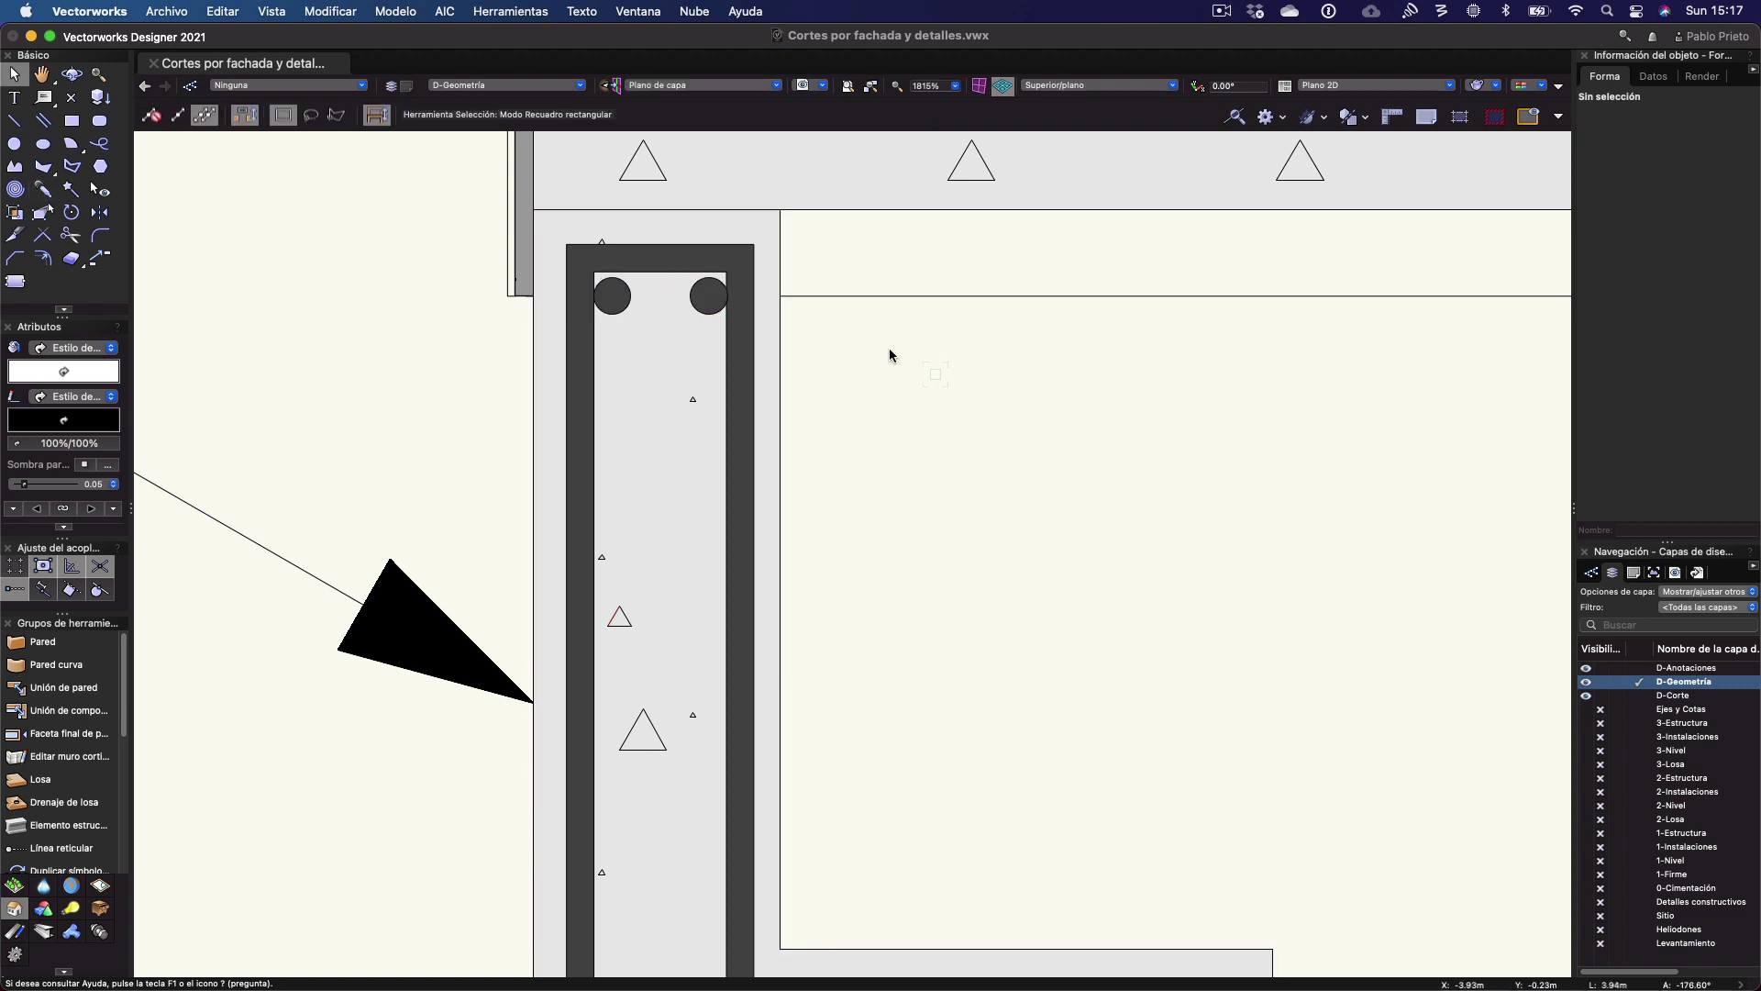
# Return to sheet layer A4.4 [Cortes-Arquitectónicos] and check the stirrup and rebar in the 1:10 footing detail viewport
pyautogui.click(485, 86)
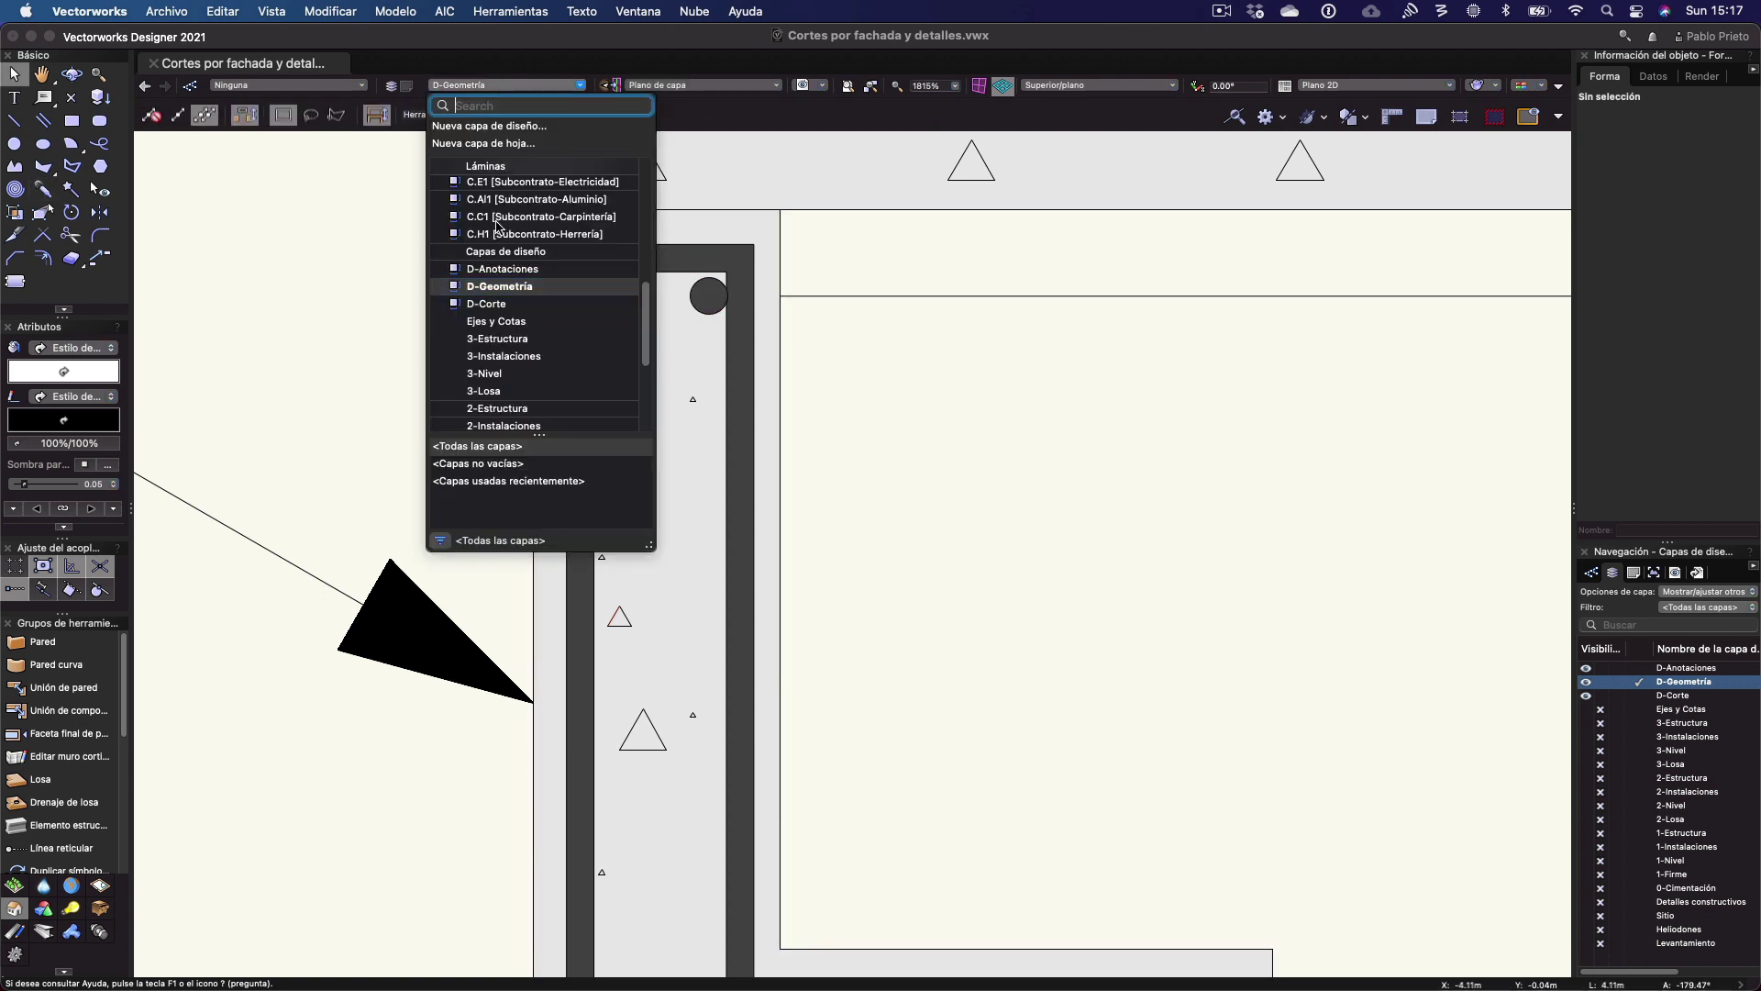
pyautogui.scroll(10, 496, 226)
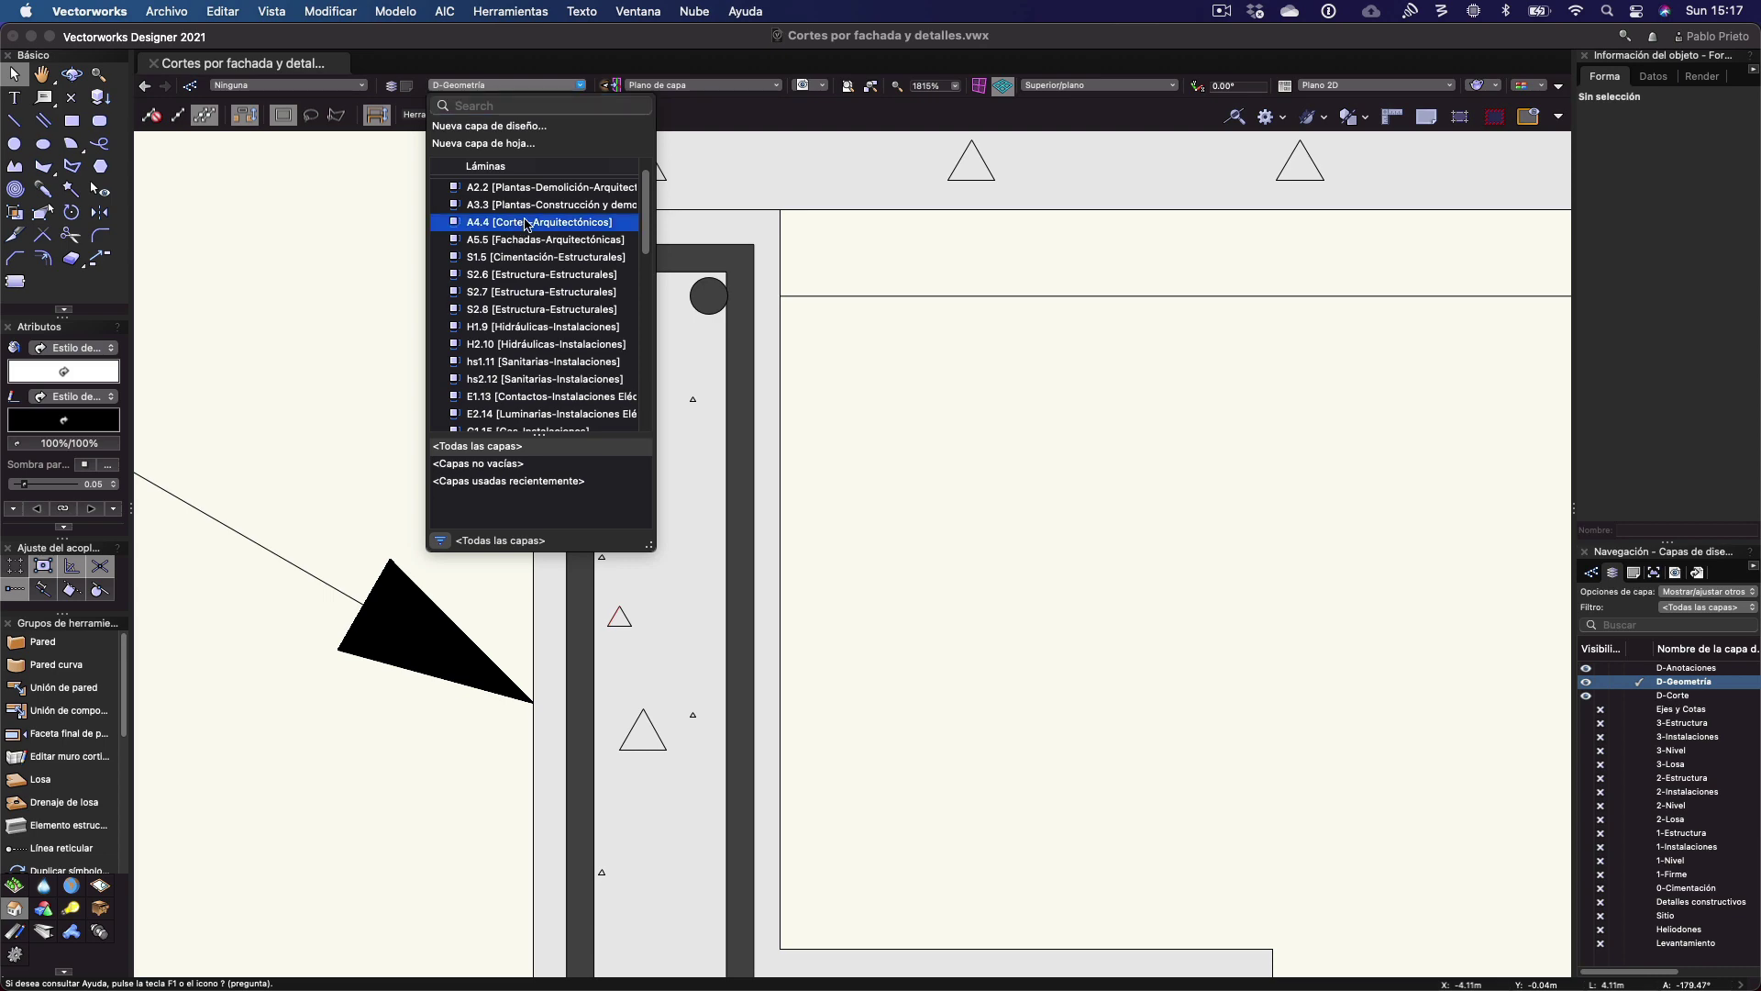
pyautogui.click(528, 224)
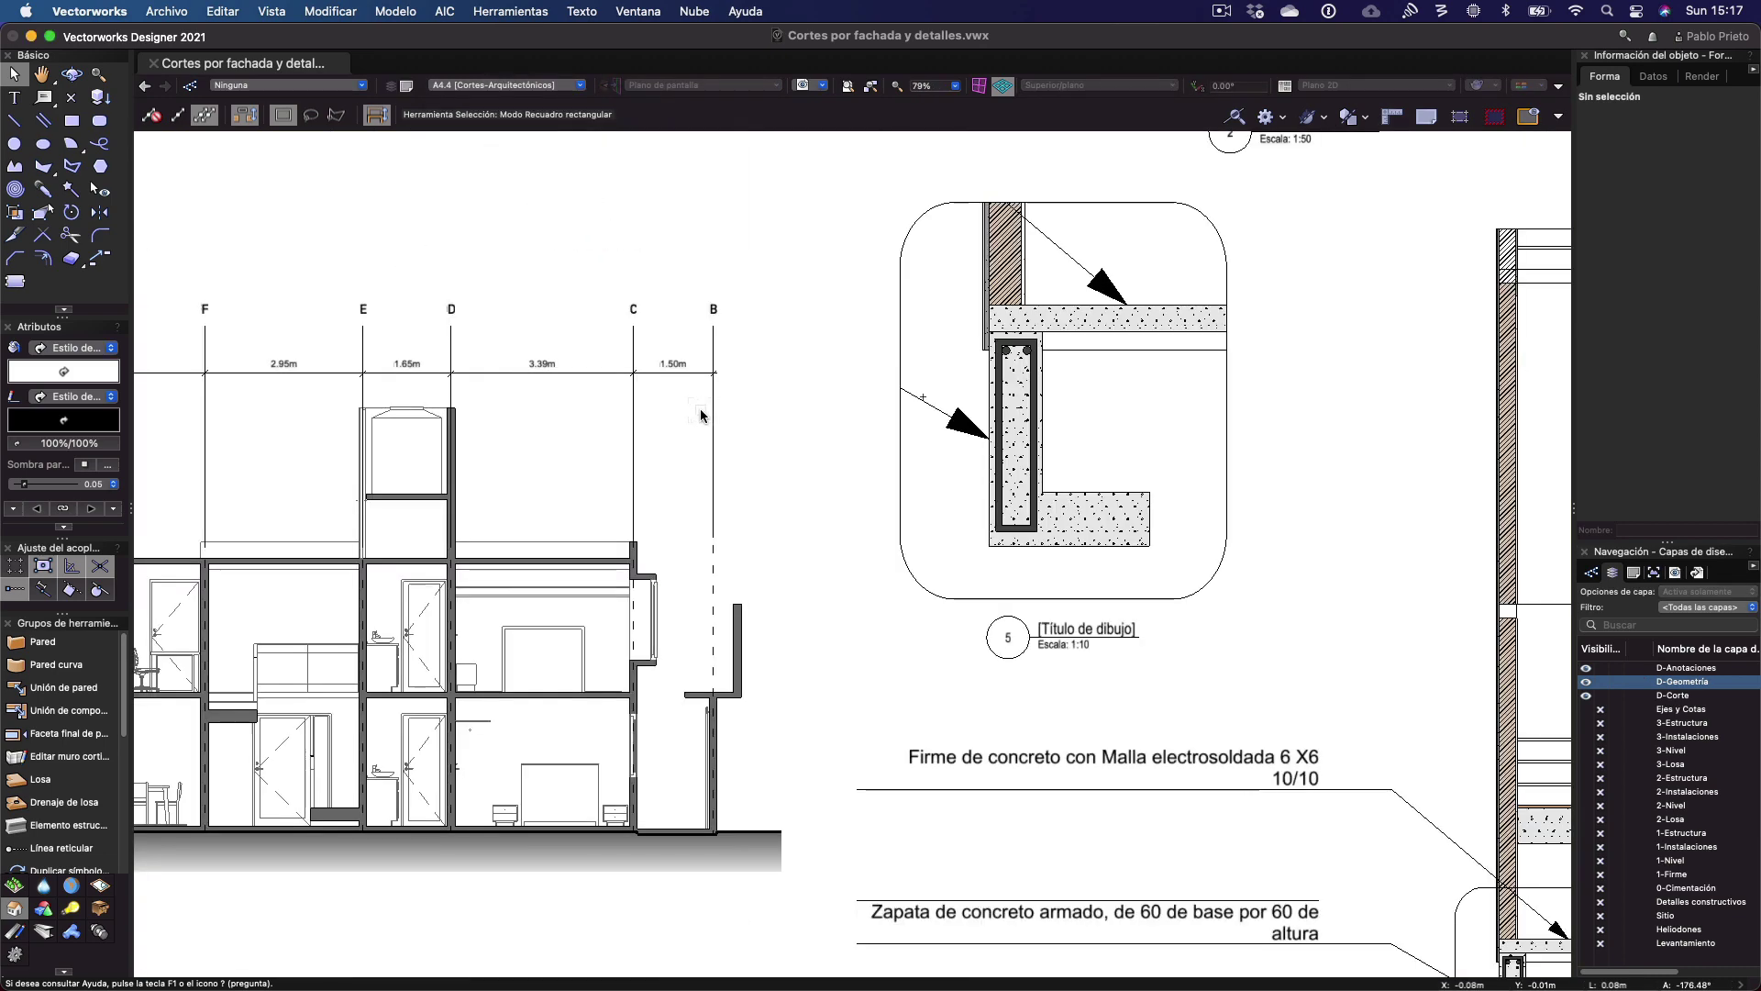
pyautogui.hscroll(5, 701, 409)
pyautogui.click(632, 340)
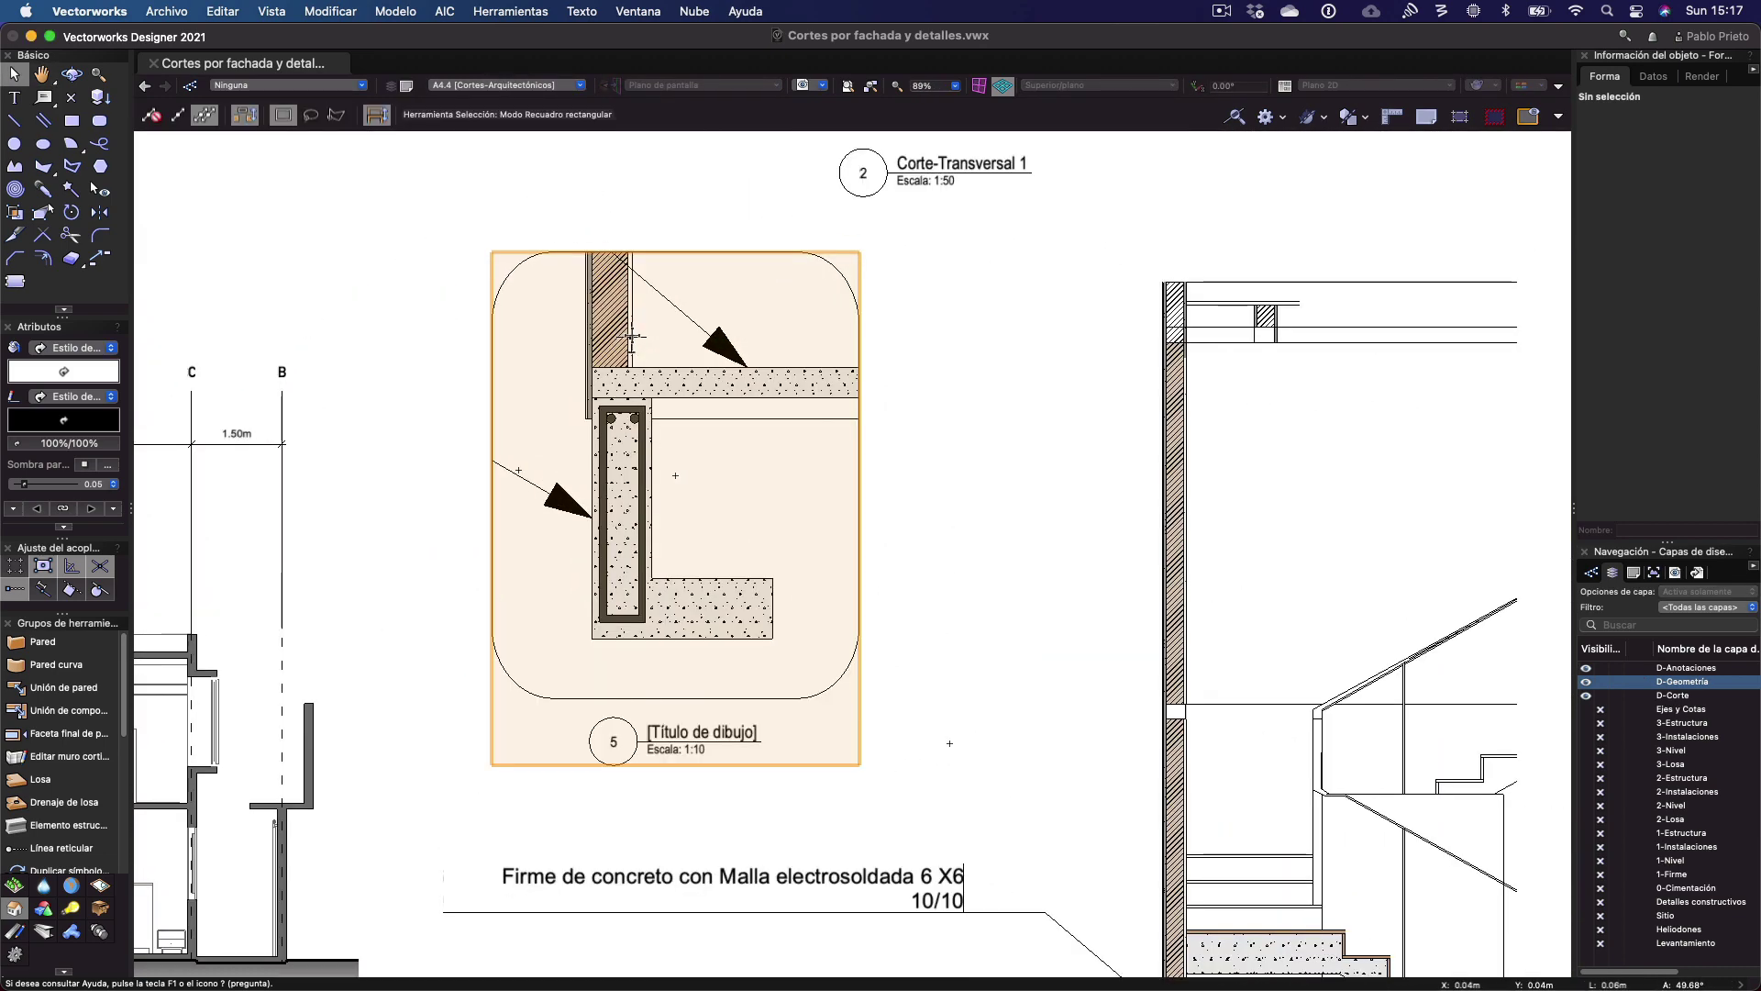
pyautogui.scroll(4, 613, 389)
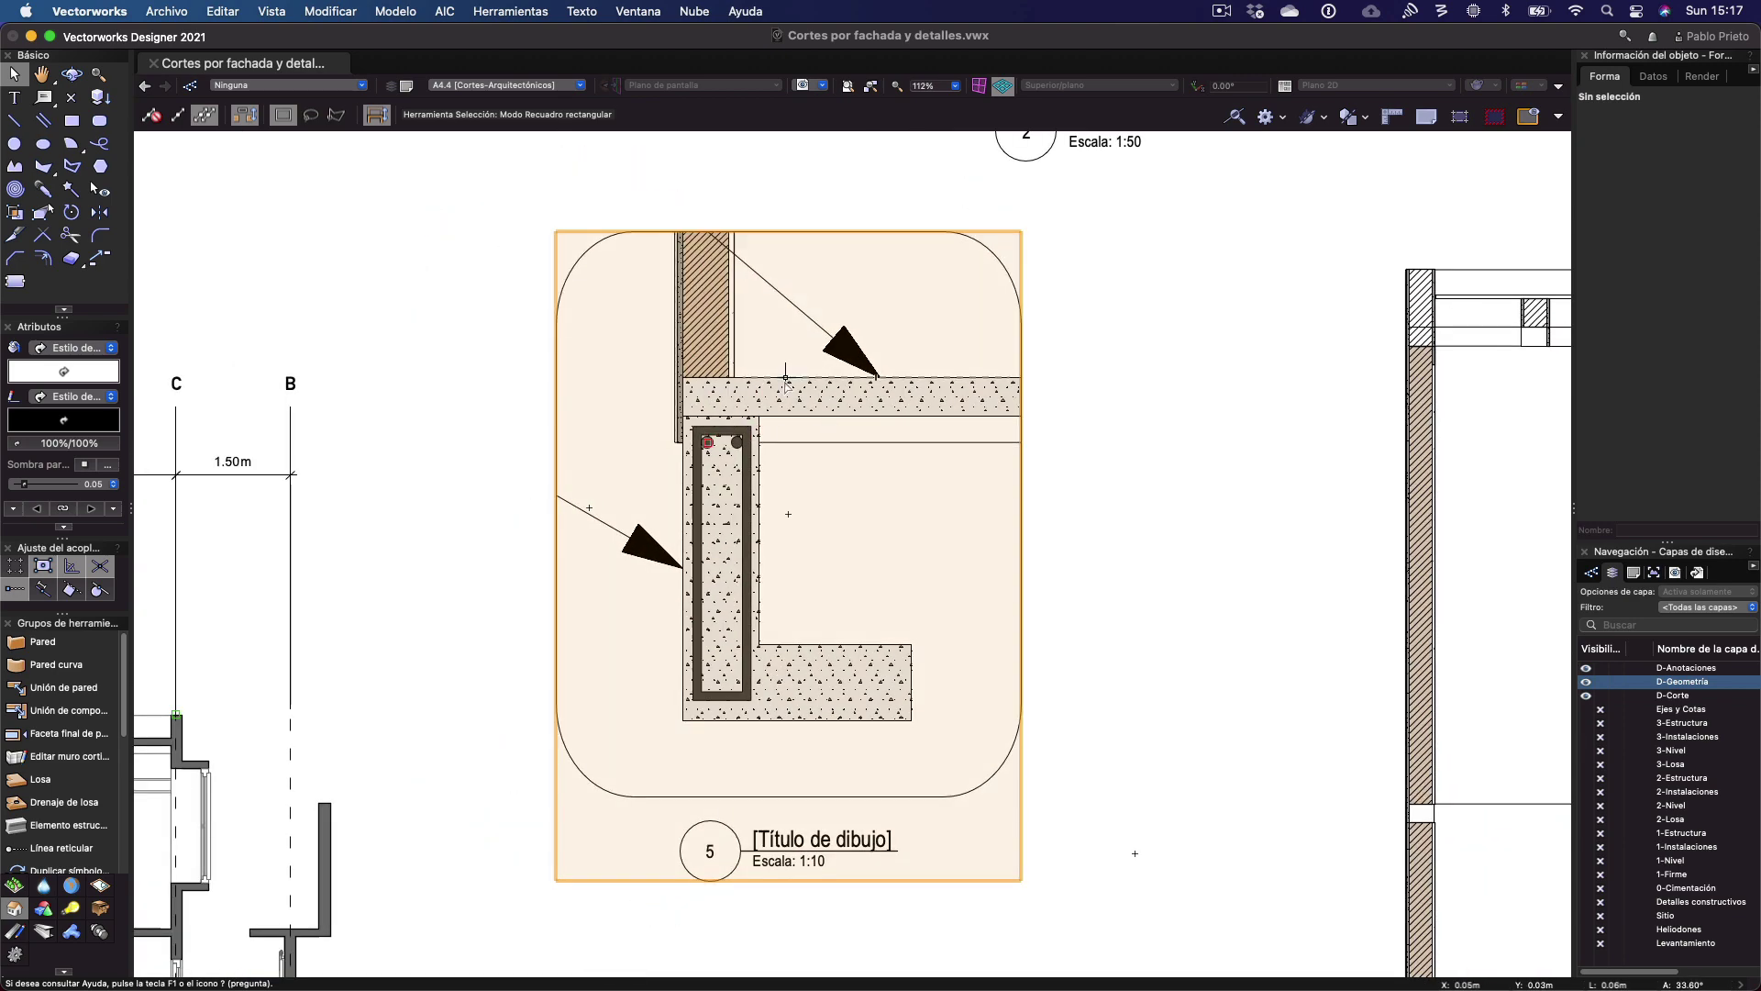
pyautogui.scroll(-3, 787, 378)
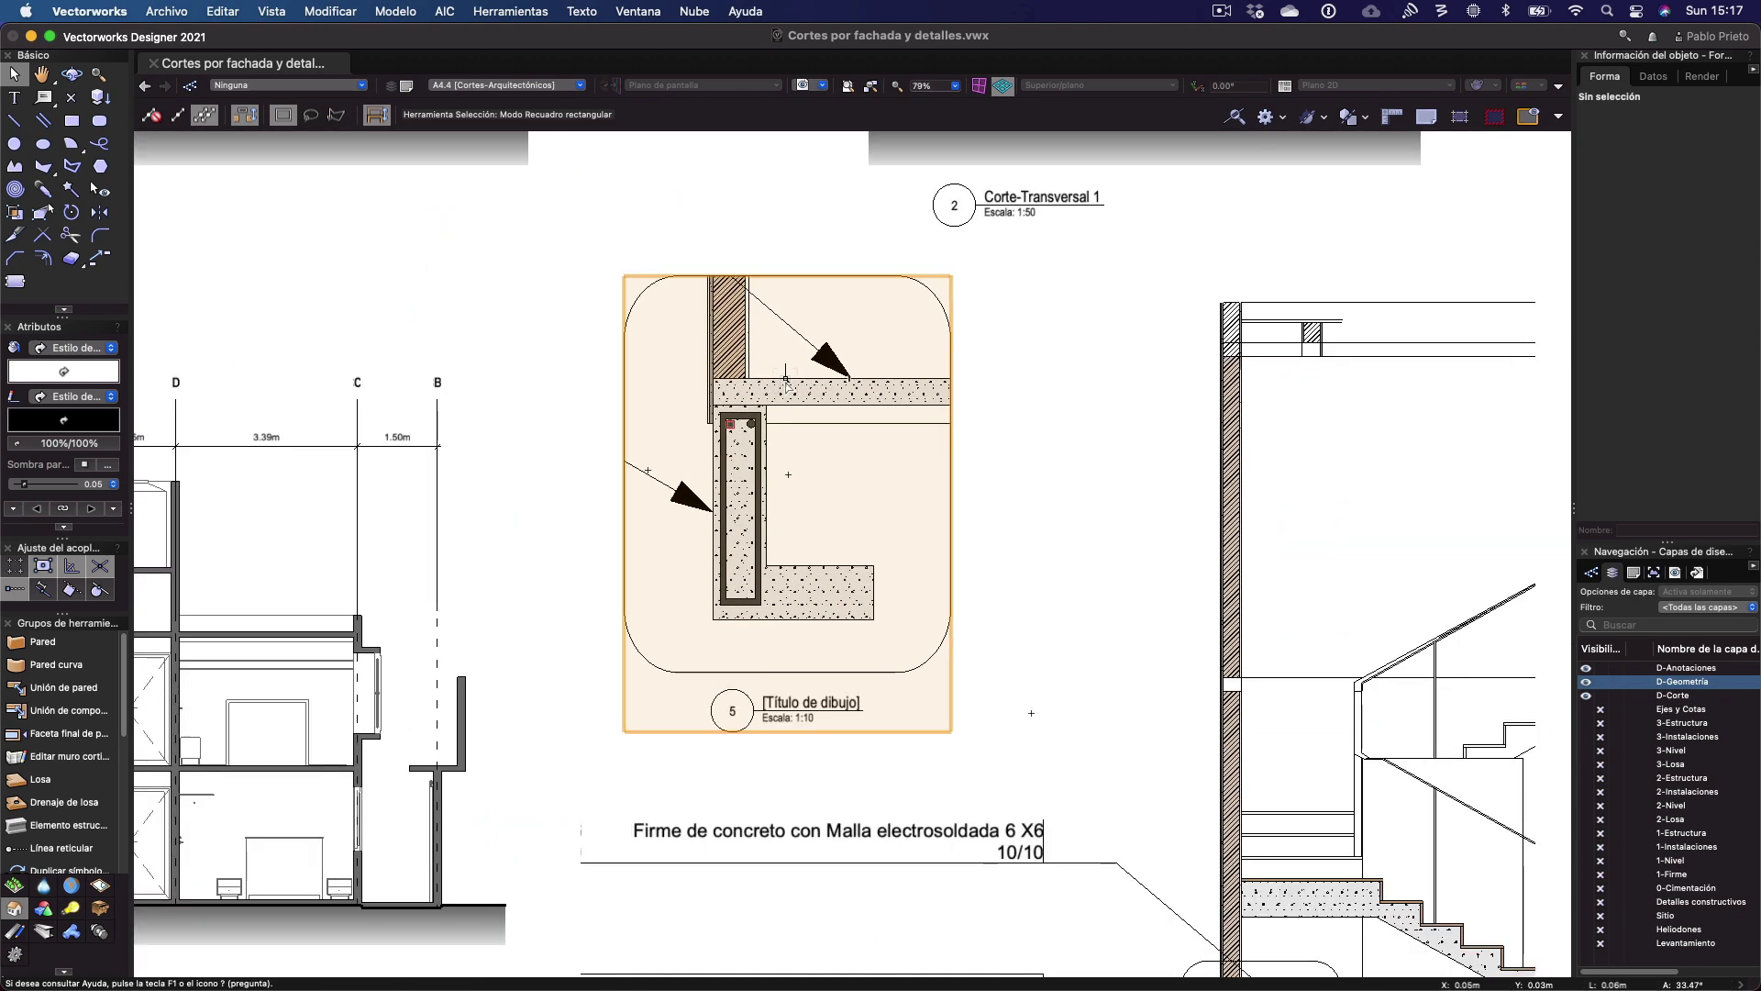